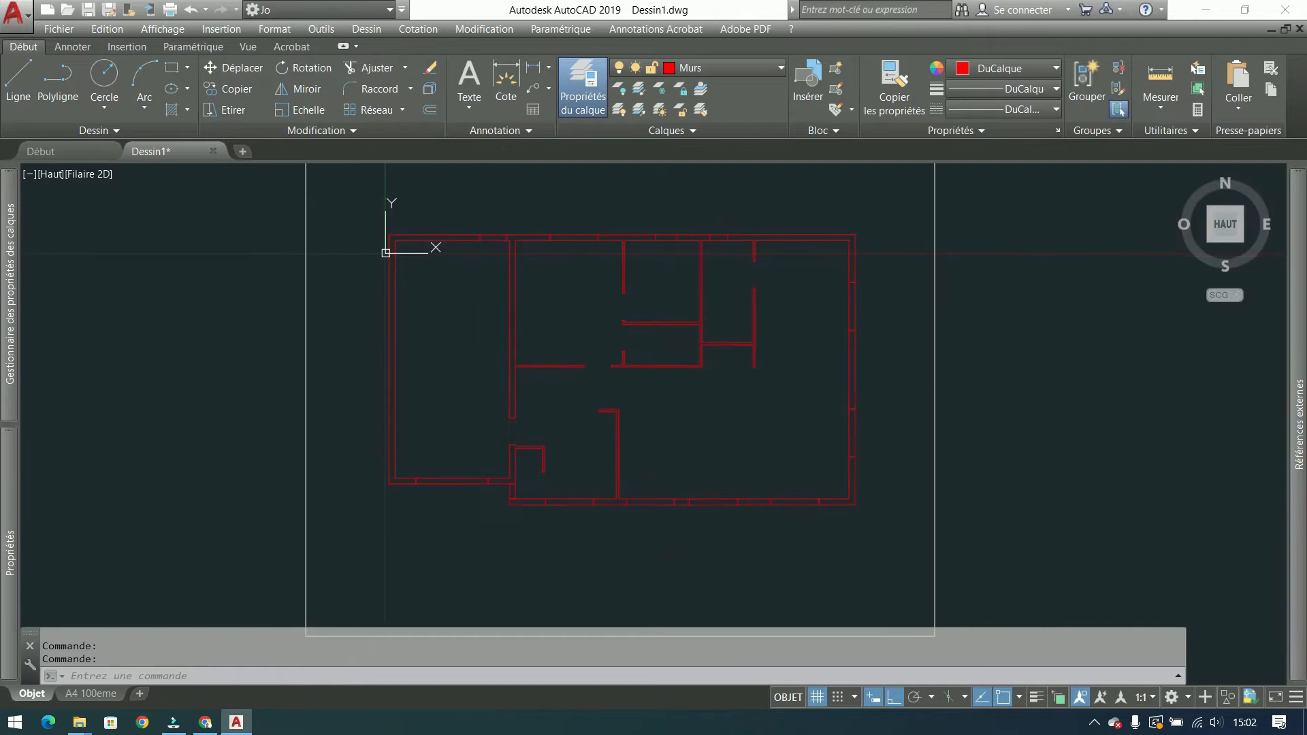
Step: Reload the unloaded Plan Maison image reference beneath the wall drawing
scroll(601, 509, up, 2)
mouse_move(597, 473)
middle_down()
mouse_move(438, 423)
mouse_move(437, 356)
middle_up()
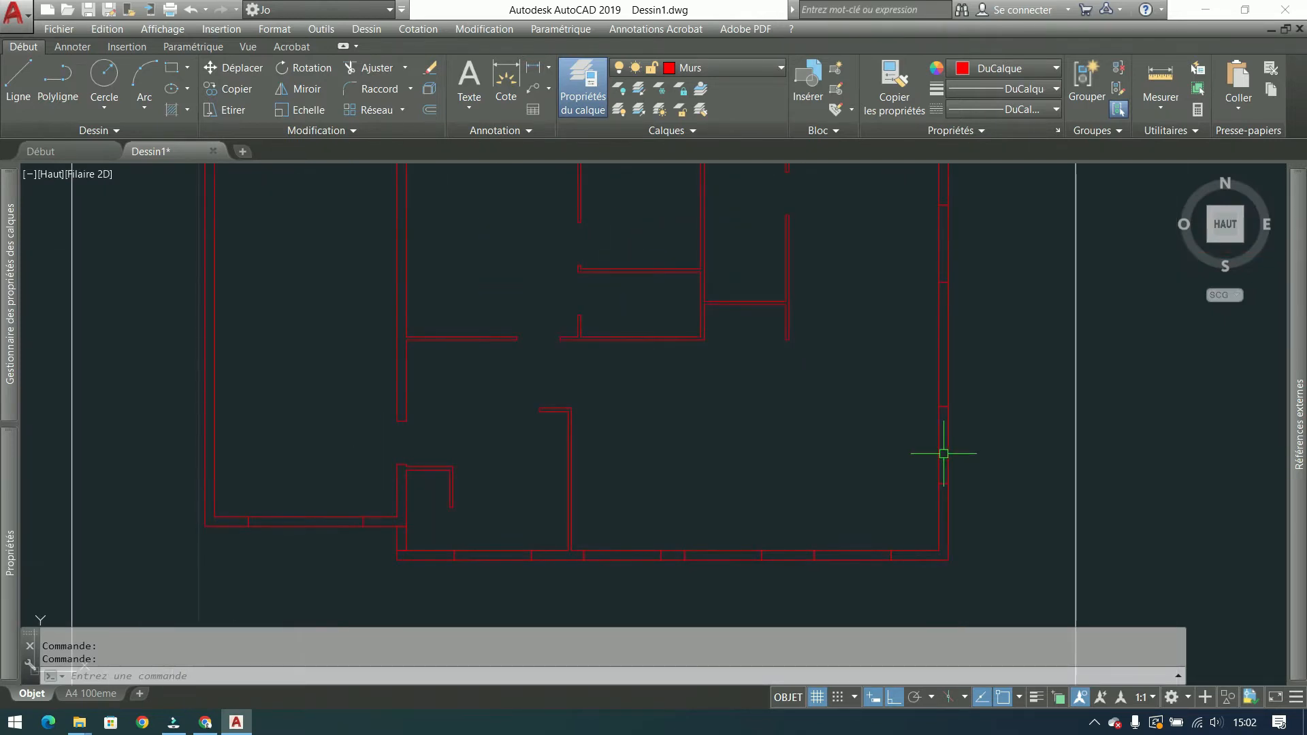
mouse_move(798, 415)
middle_down()
mouse_move(654, 301)
mouse_move(487, 278)
middle_up()
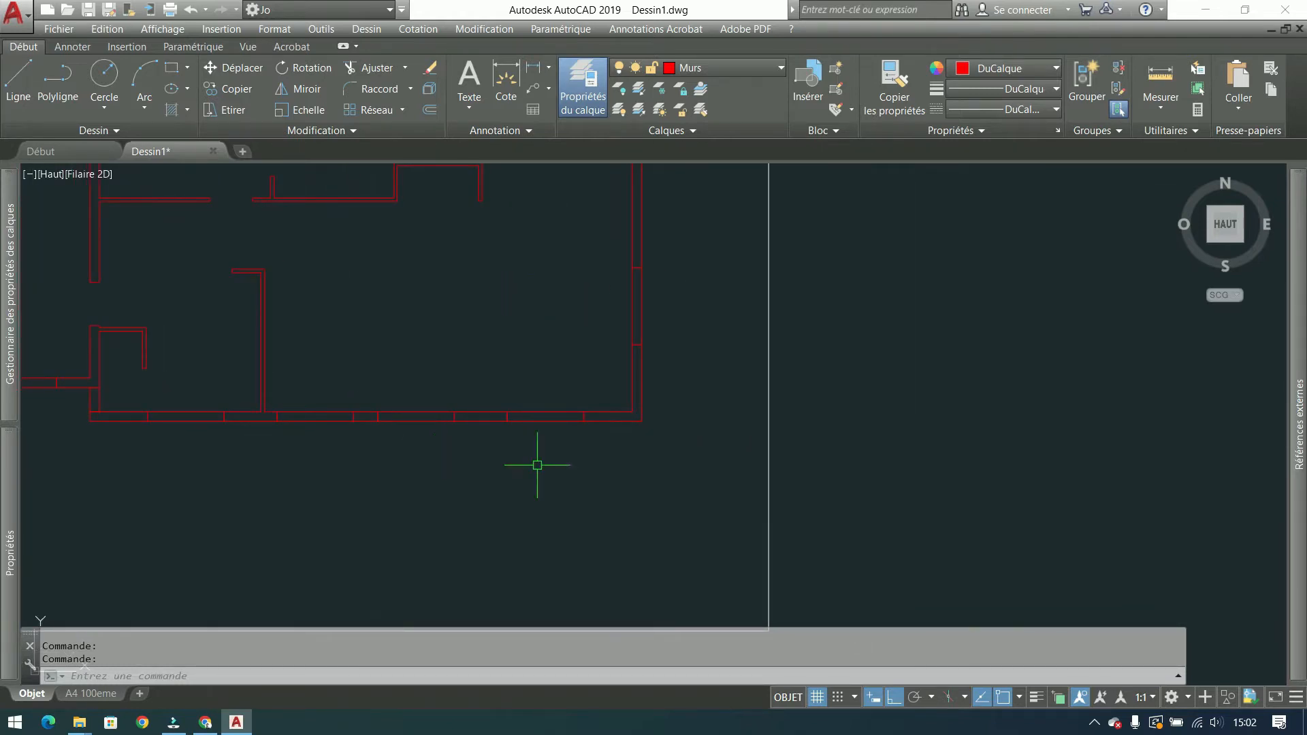
mouse_move(1304, 498)
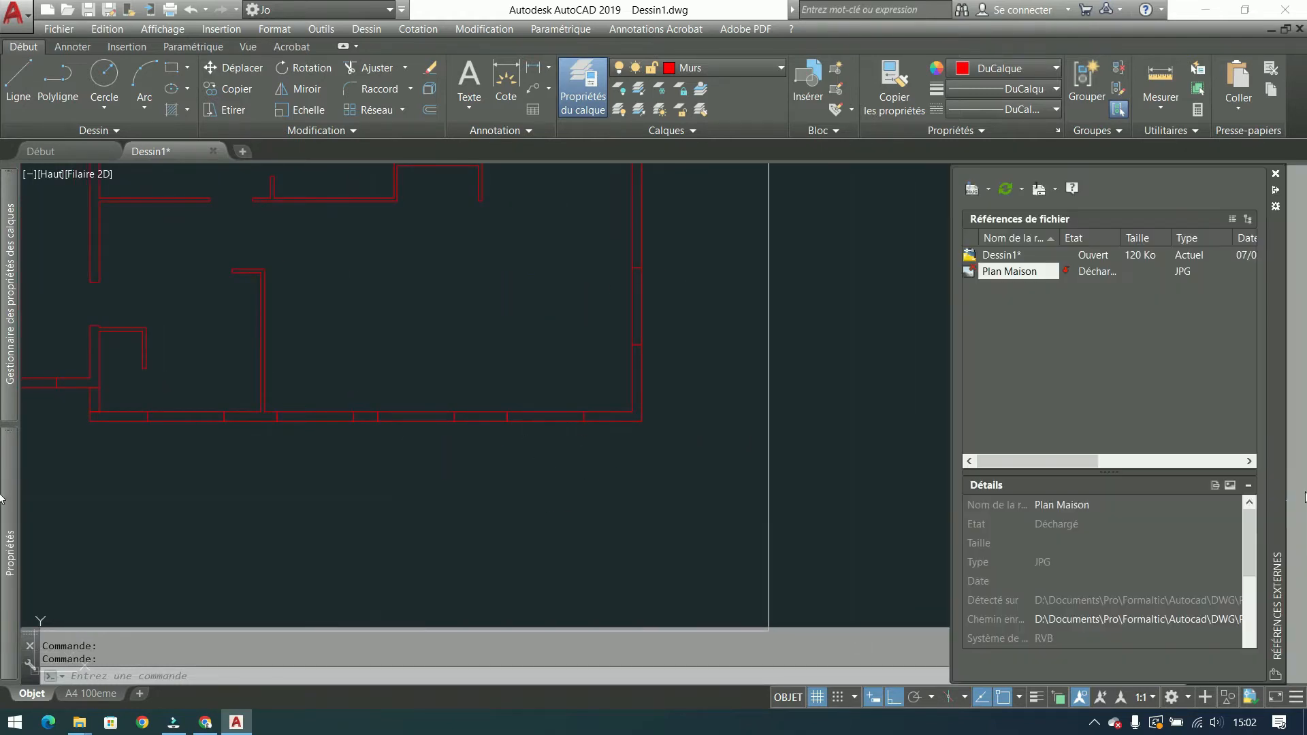
right_click(1003, 272)
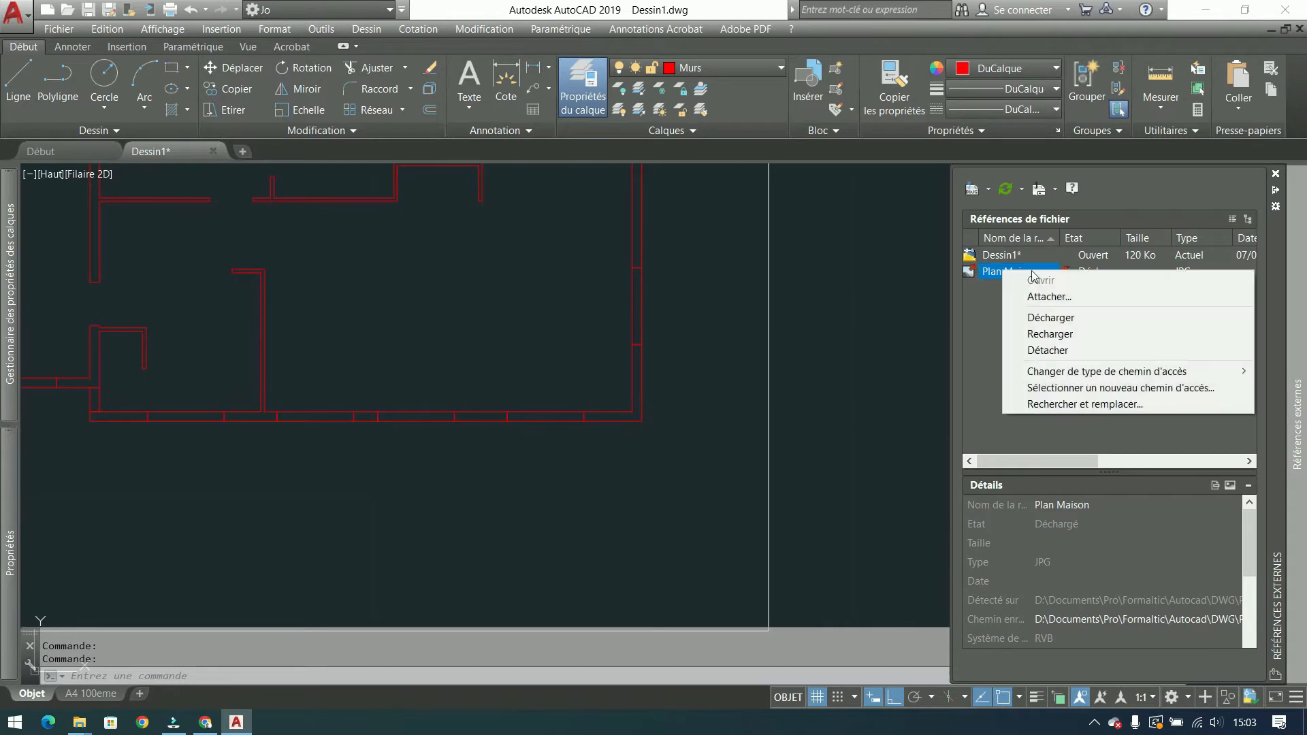
click(1049, 334)
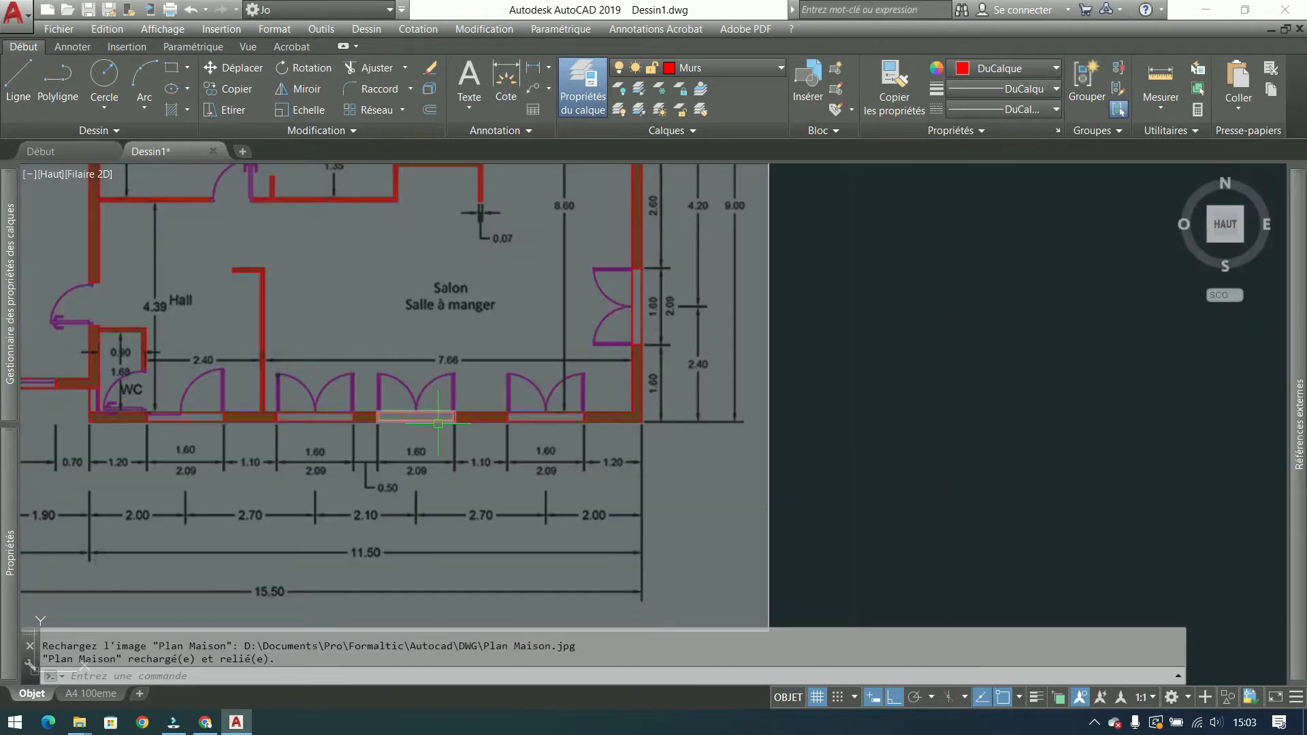
Step: Draw a small upright rectangle in the empty area to the right of the house plan
scroll(437, 423, down, 2)
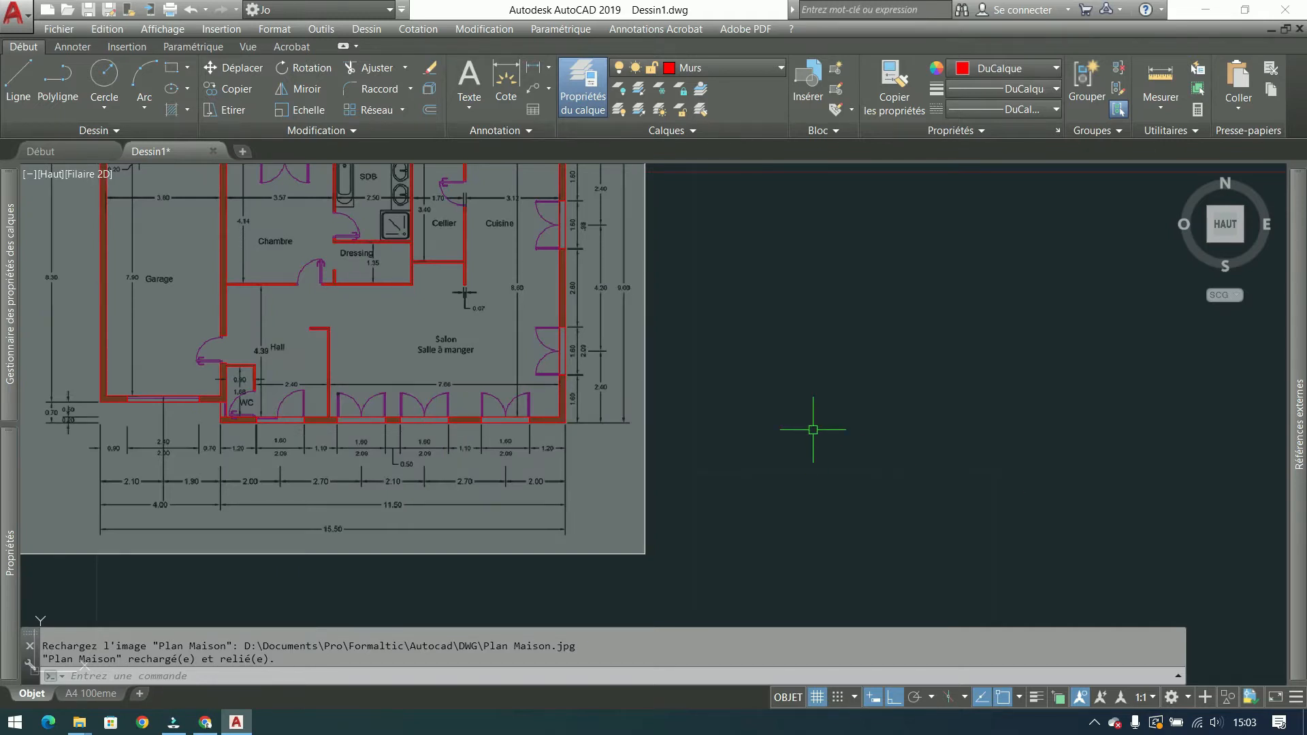
middle_drag(839, 381, 351, 335)
scroll(459, 306, up, 3)
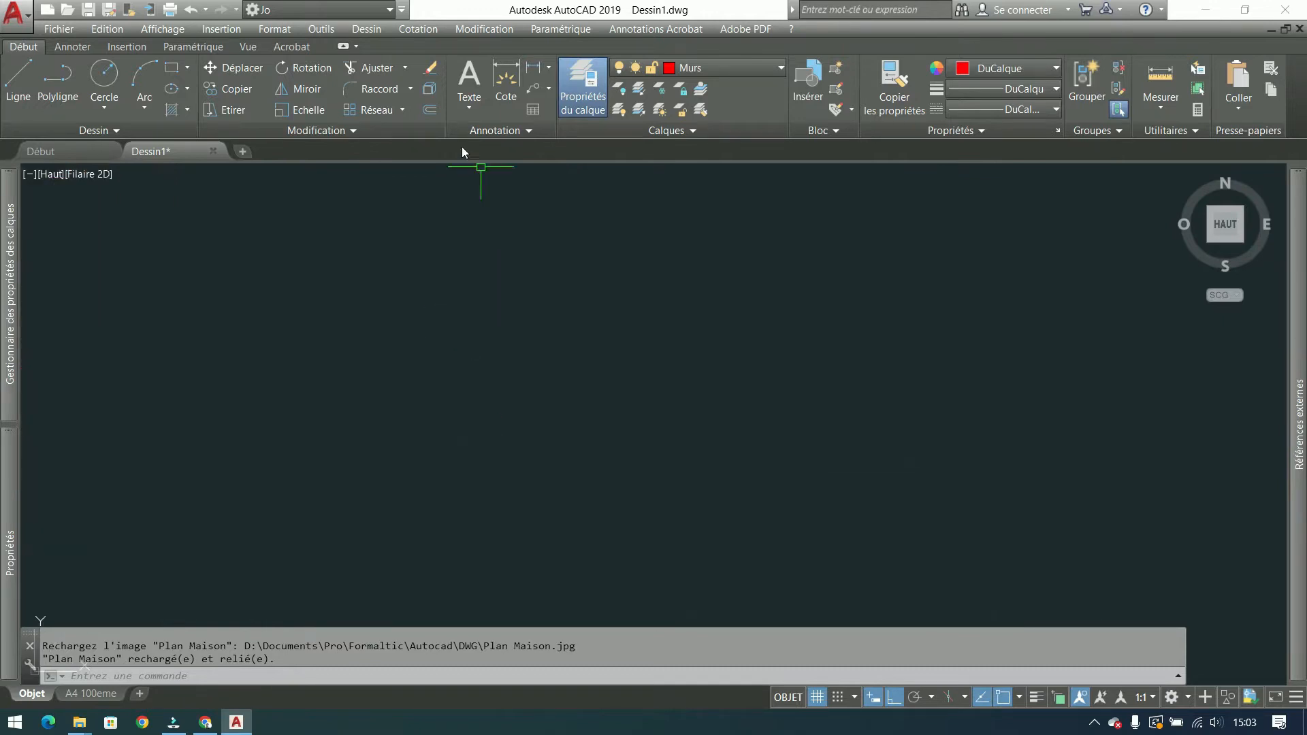
click(171, 71)
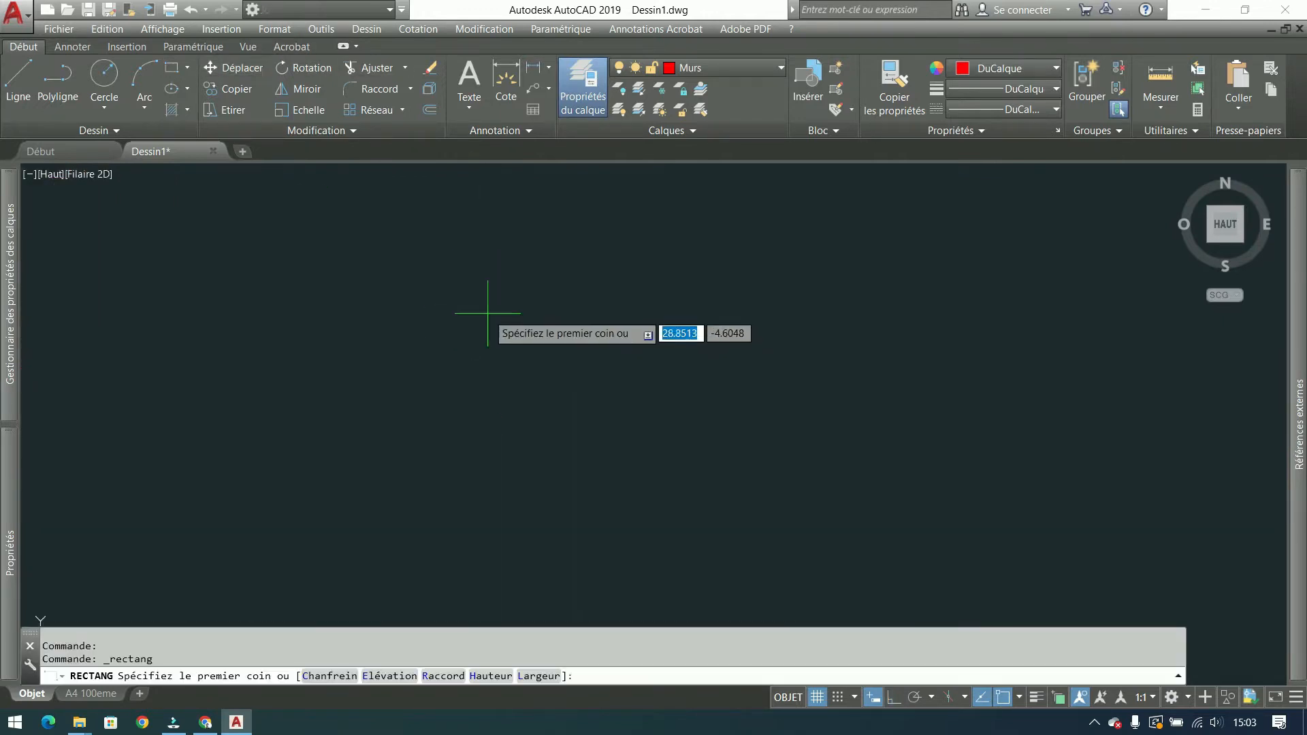
click(442, 277)
click(548, 437)
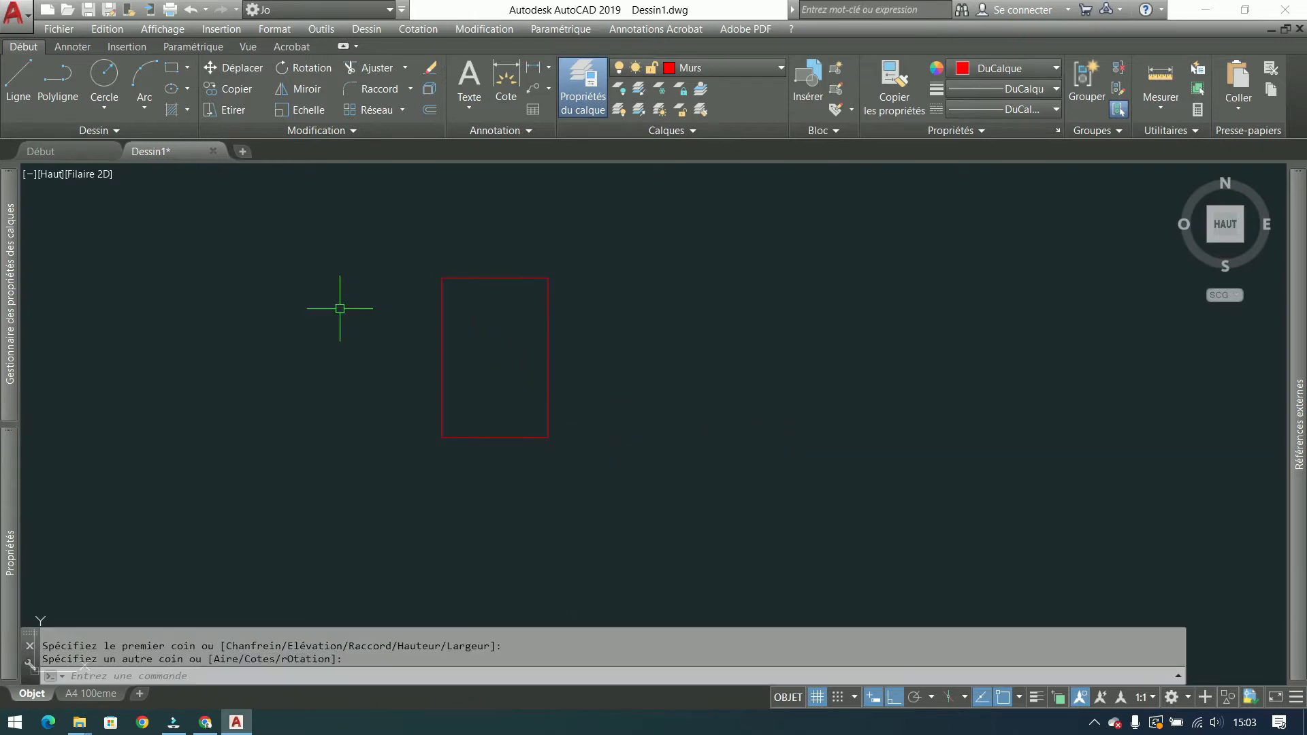
Step: Turn the rectangle into a block named 01, with its lower-left corner as the base point and the source object deleted
drag(599, 238, 388, 438)
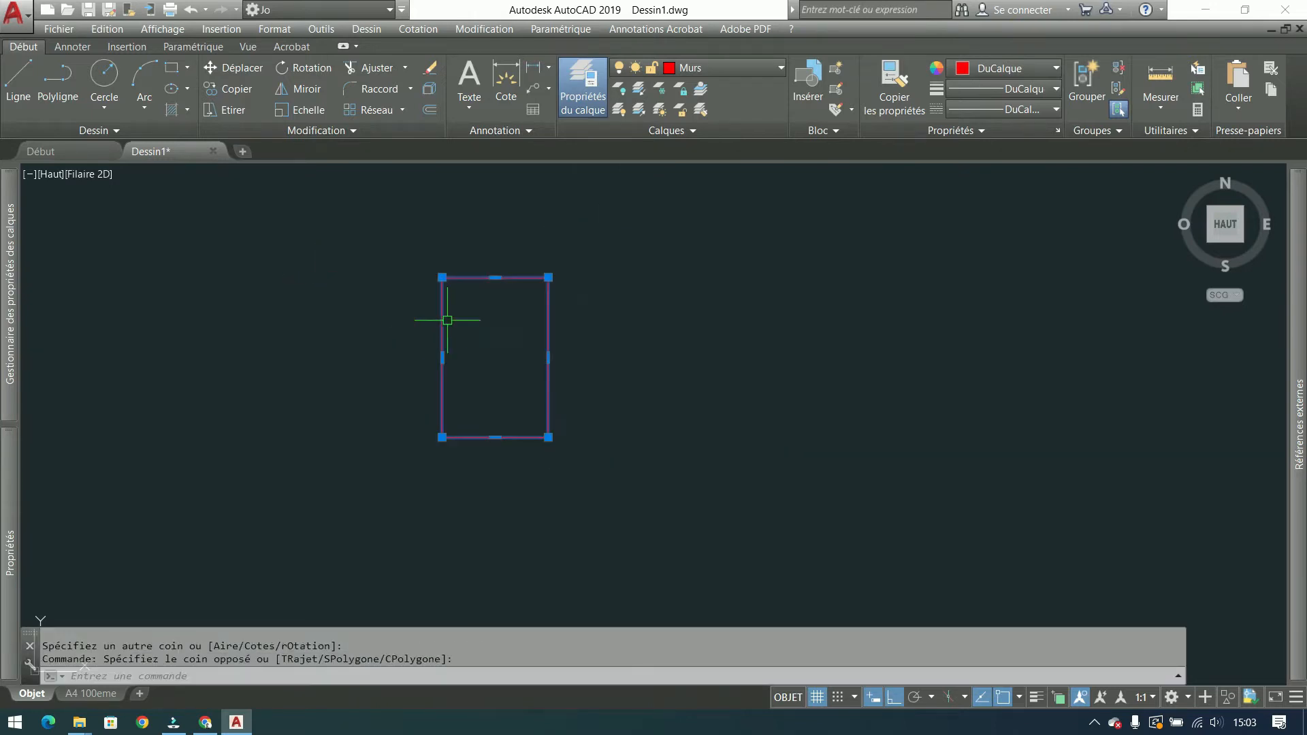
click(835, 67)
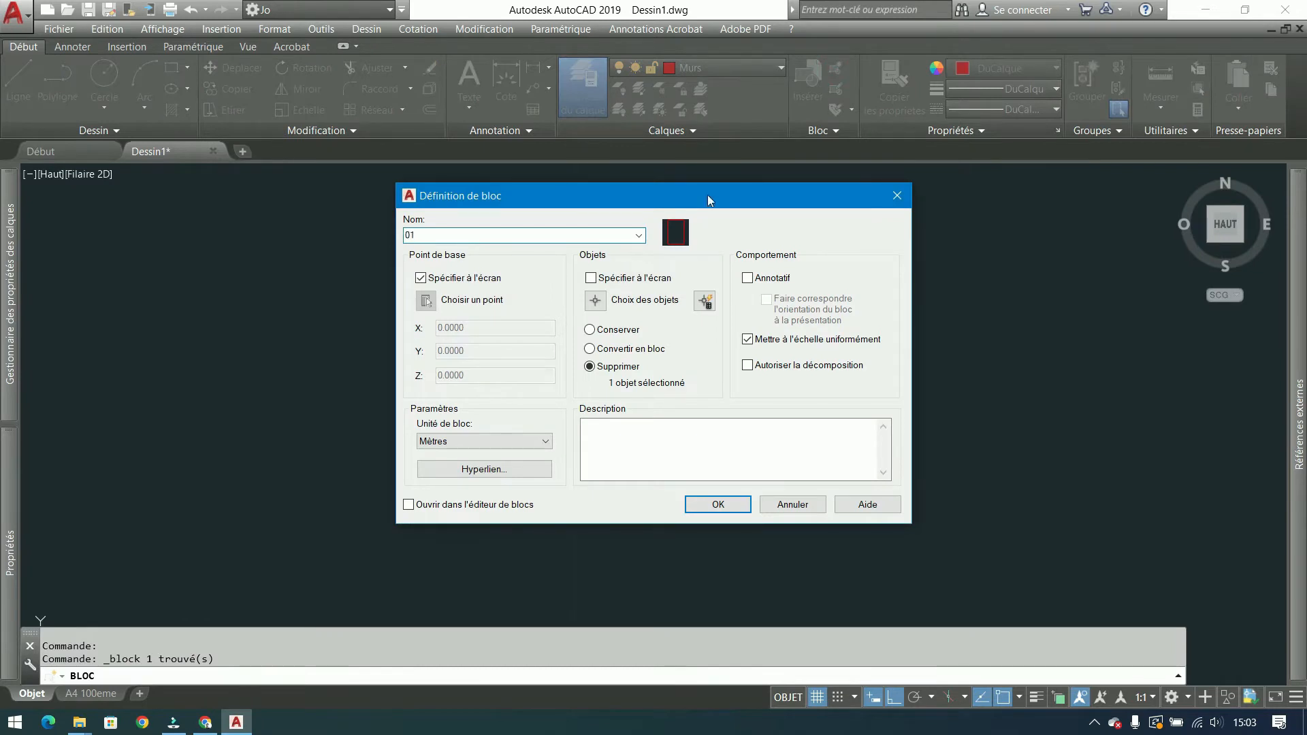
click(690, 509)
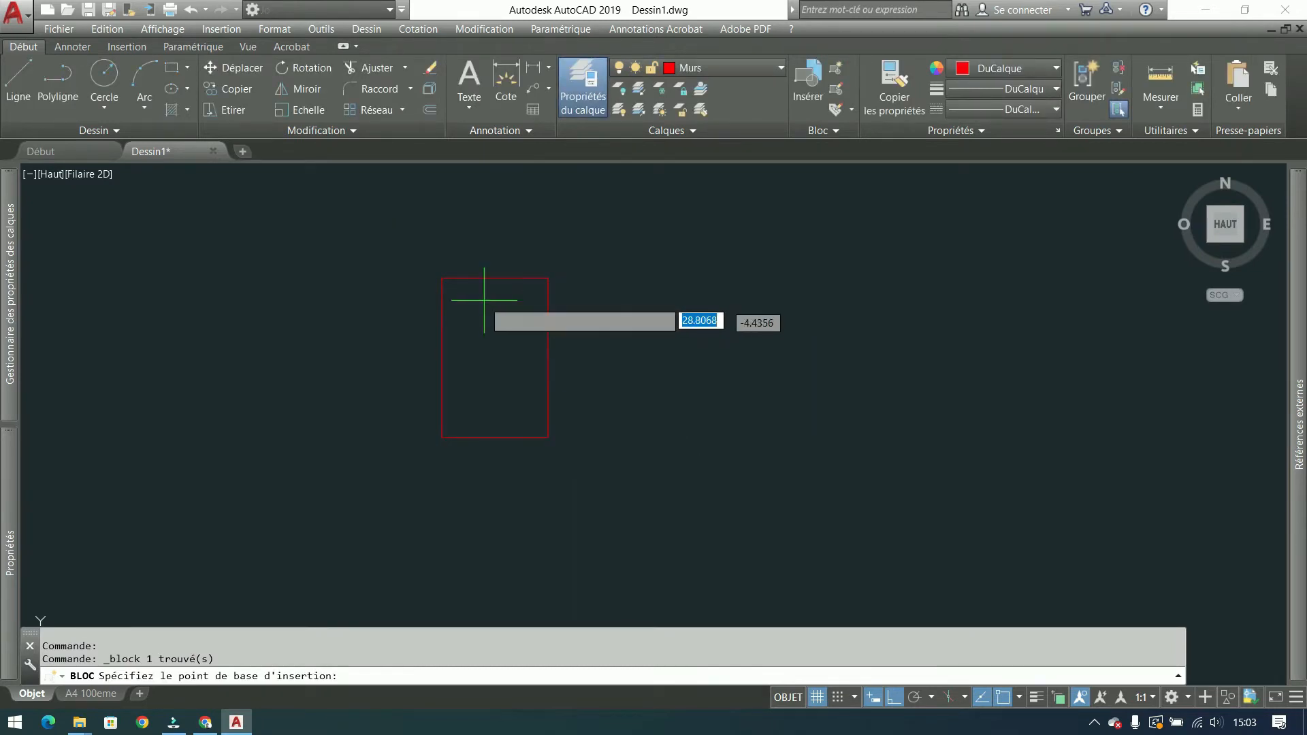
click(442, 436)
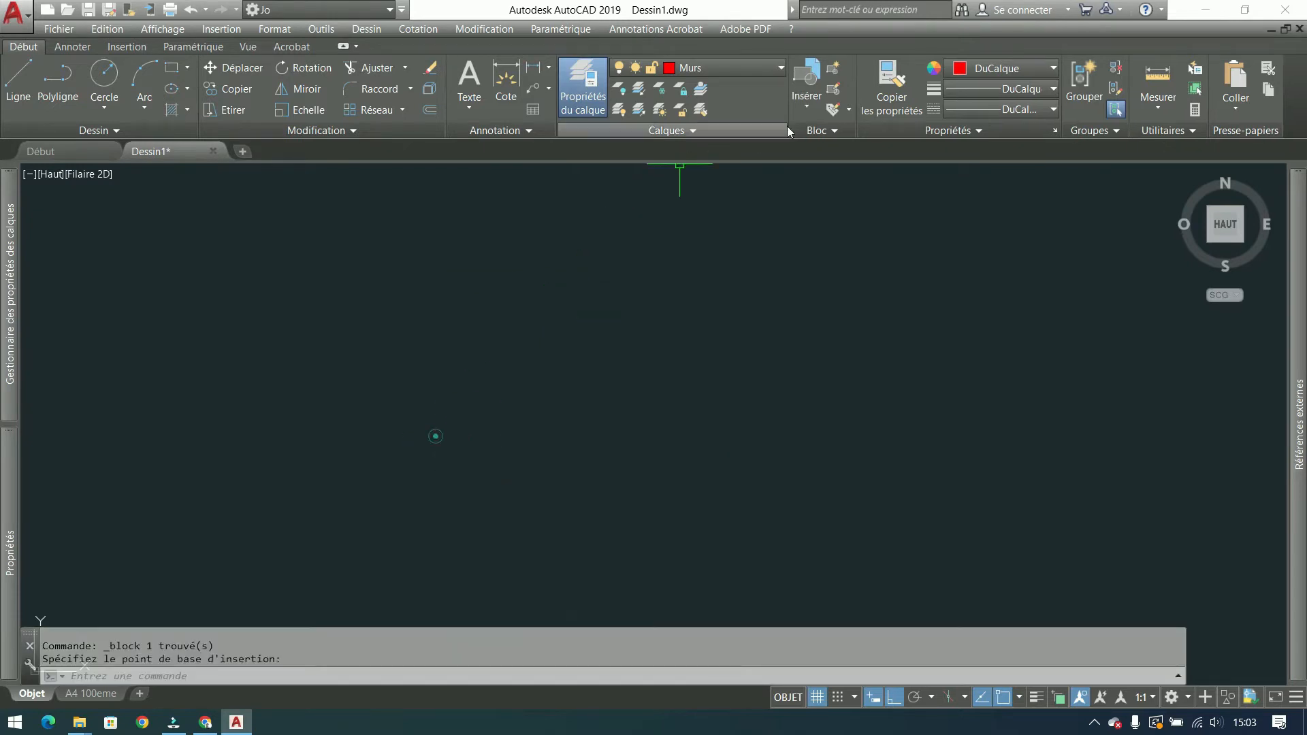
Step: Insert block 01 into the empty area of the drawing and select it
click(806, 98)
click(778, 172)
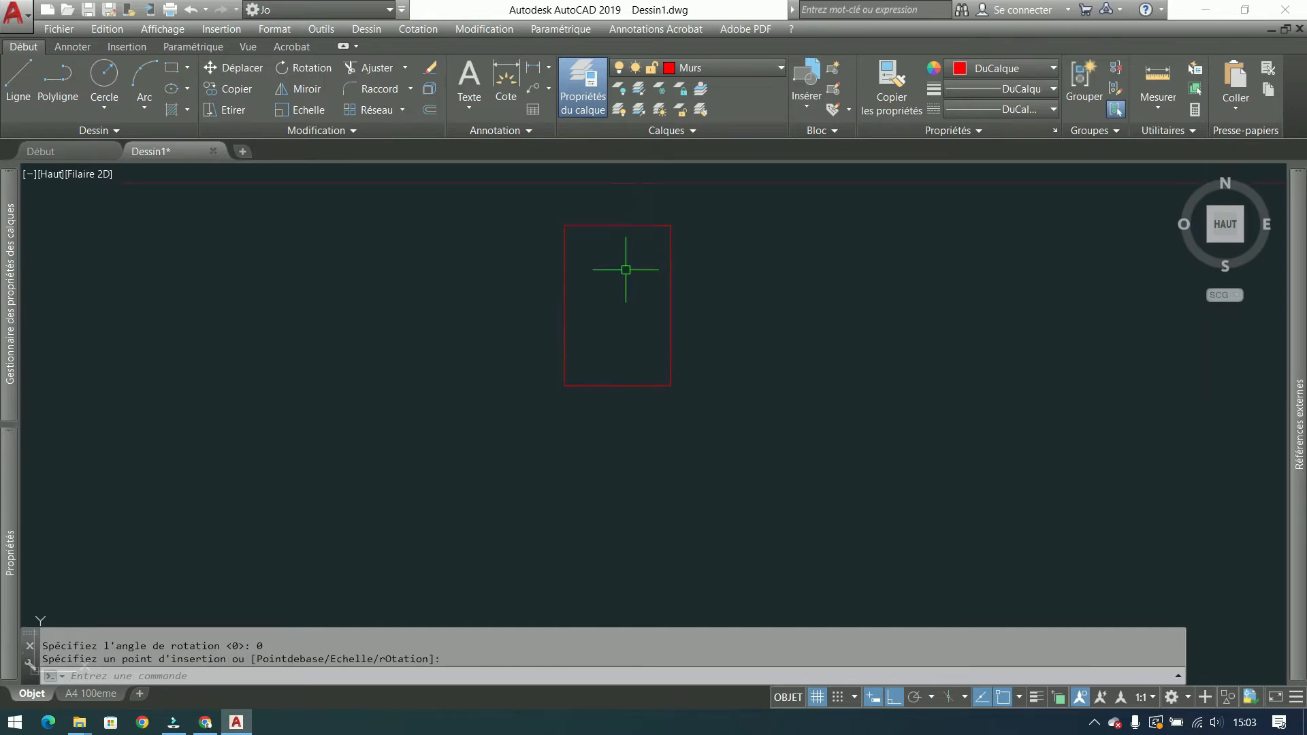
scroll(626, 273, down, 2)
click(750, 252)
click(798, 303)
middle_drag(697, 296, 590, 319)
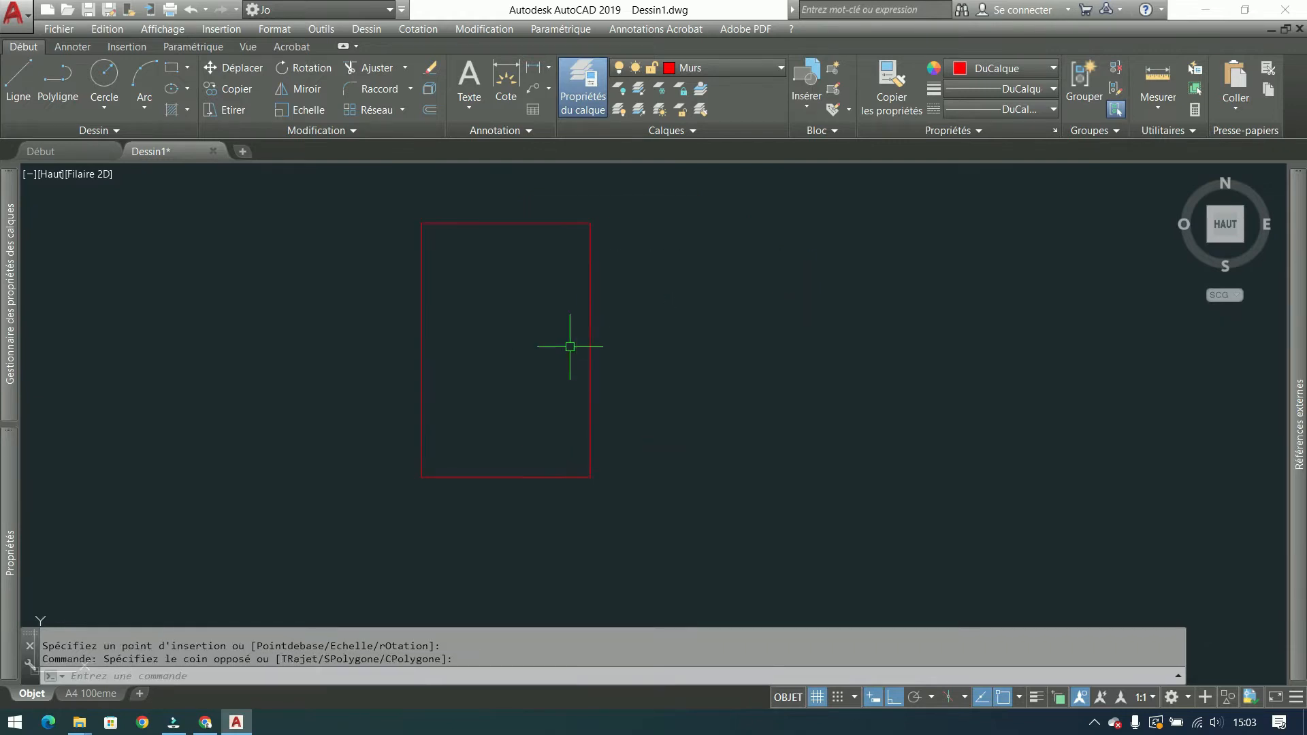
click(590, 363)
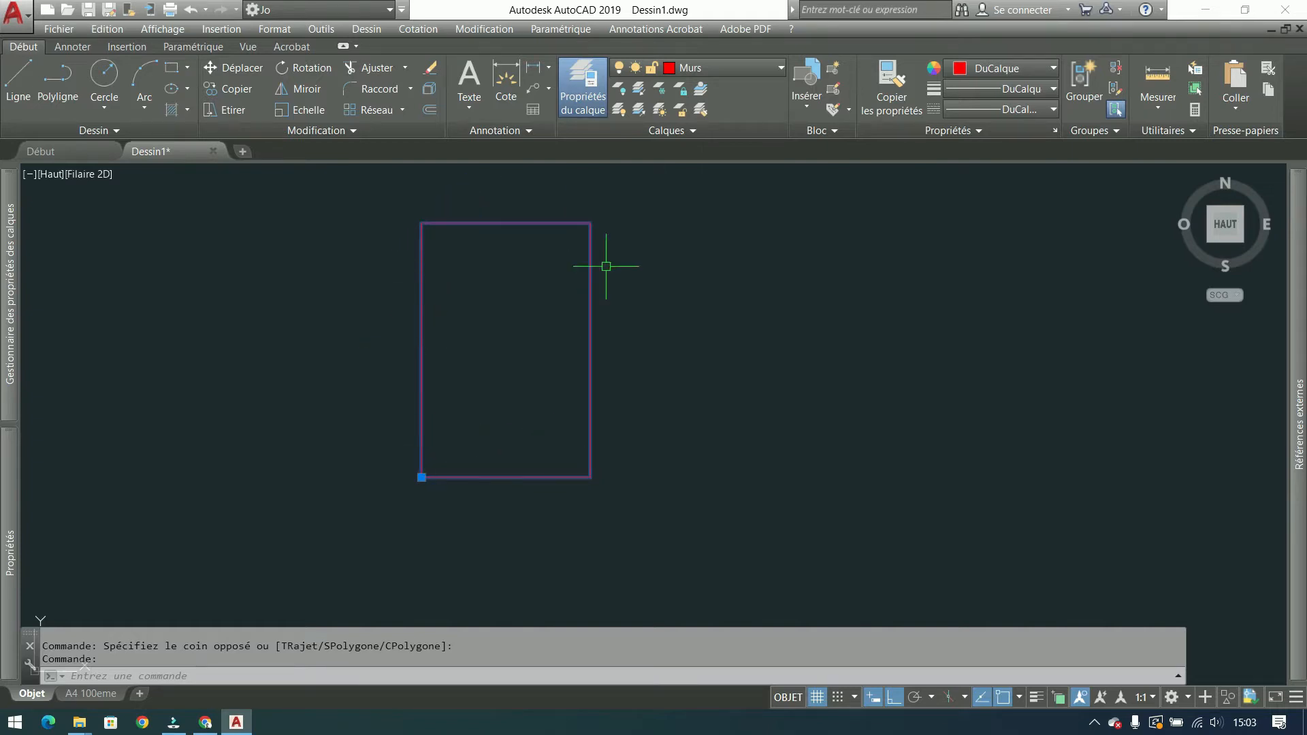
Step: Draw a plain rectangle to the right of the inserted block and select it for comparison
click(171, 68)
click(662, 231)
click(854, 485)
click(852, 190)
click(729, 283)
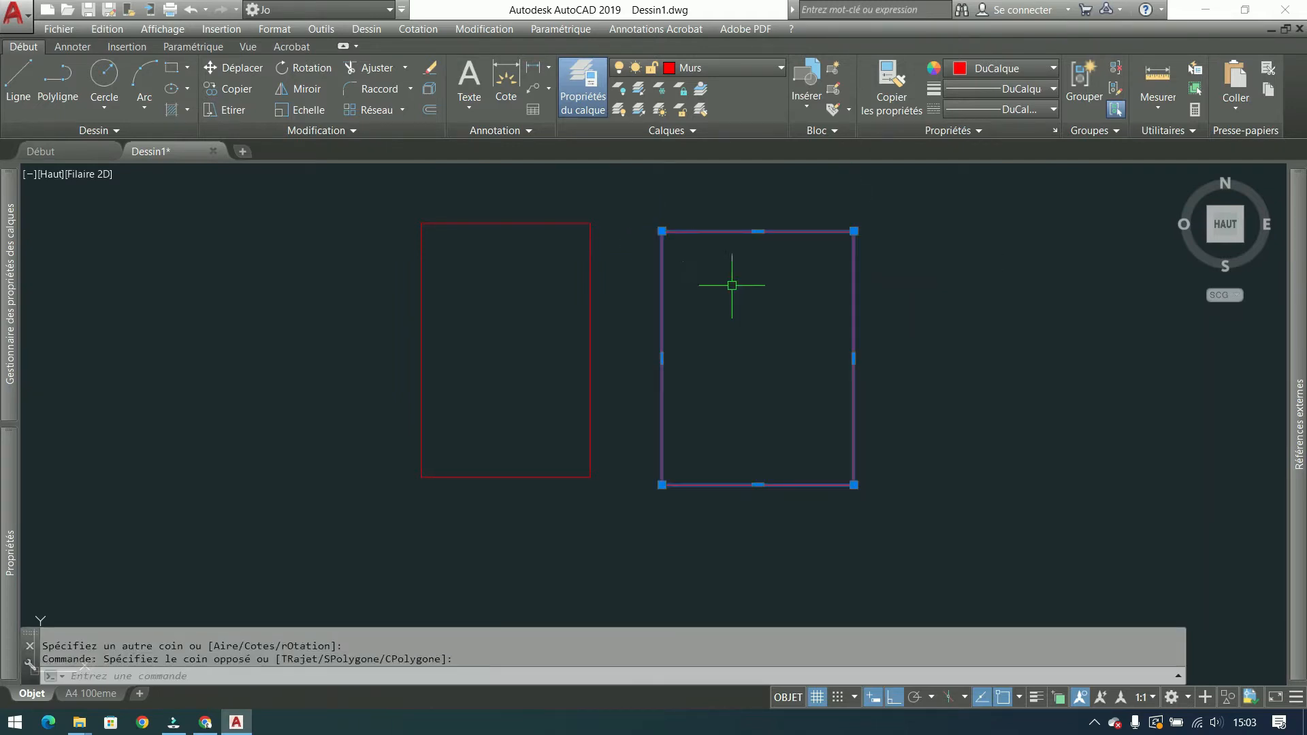
Step: Stretch the plain rectangle's right side outward by its midpoint grip and delete the rectangle
click(662, 231)
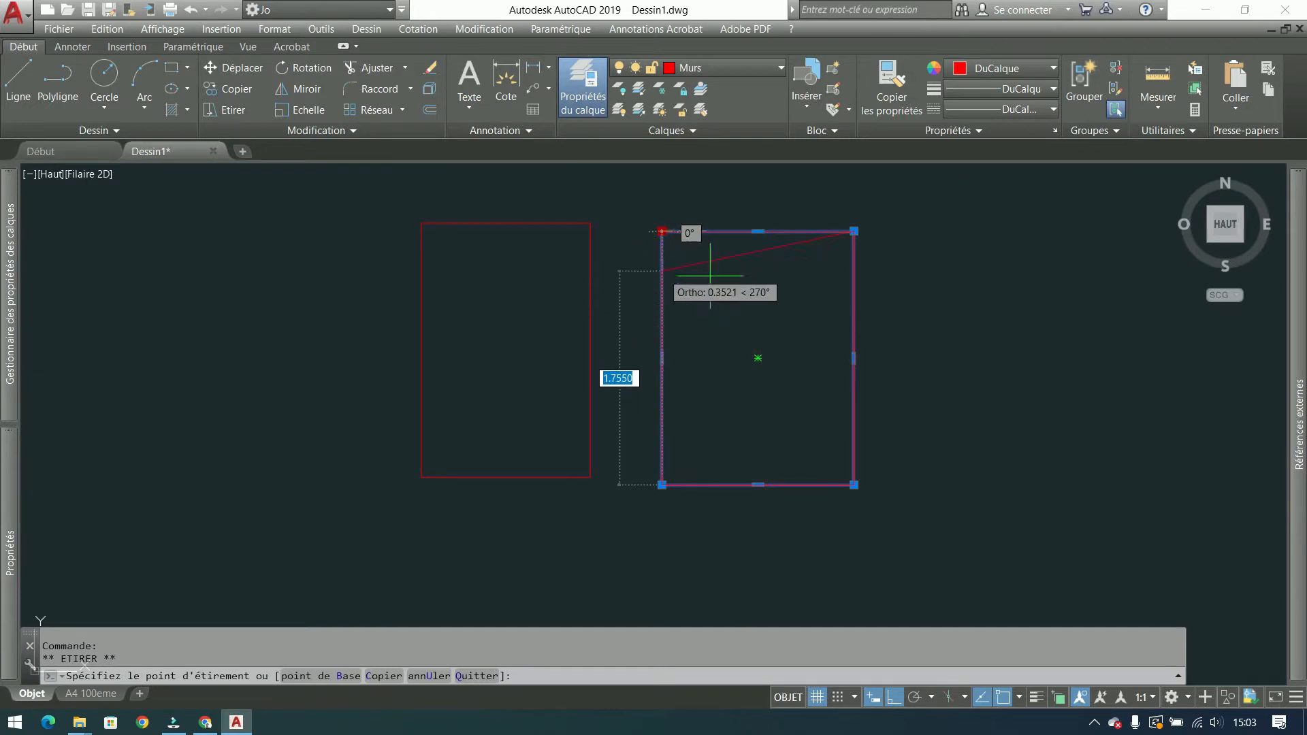
key(Escape)
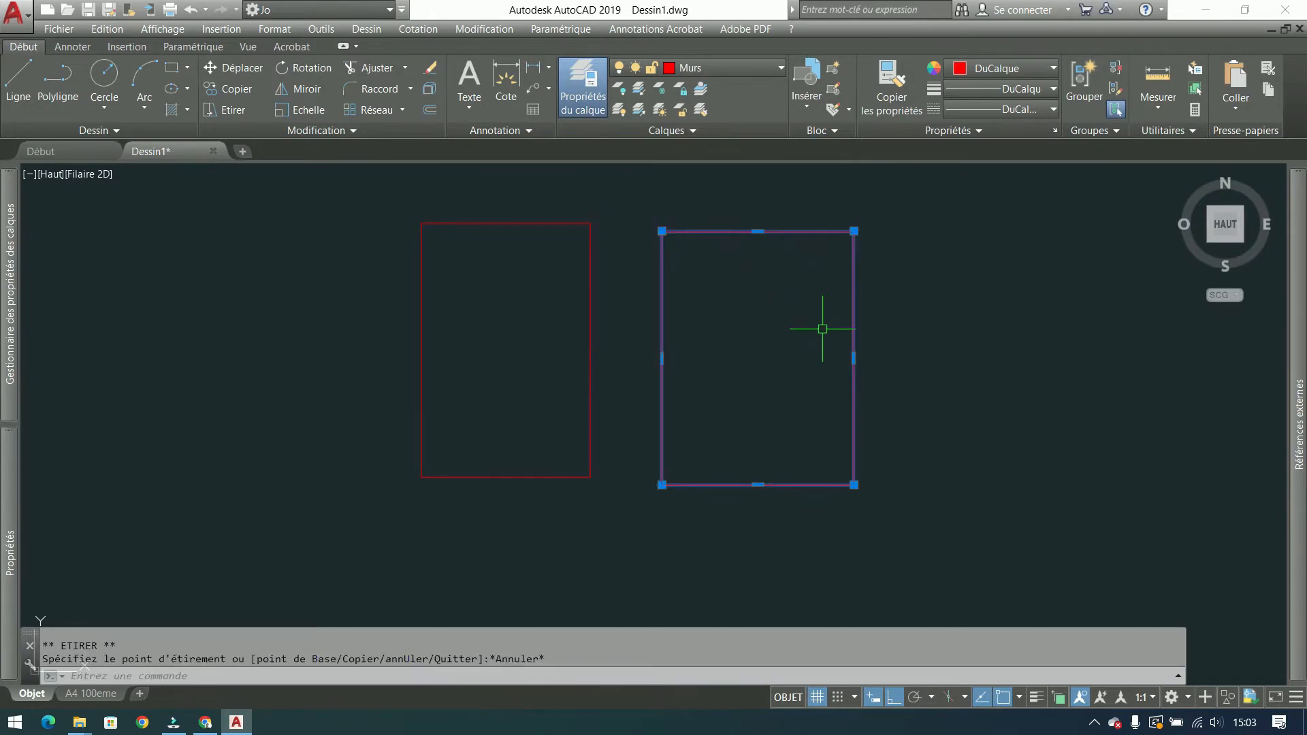
click(854, 358)
click(1035, 358)
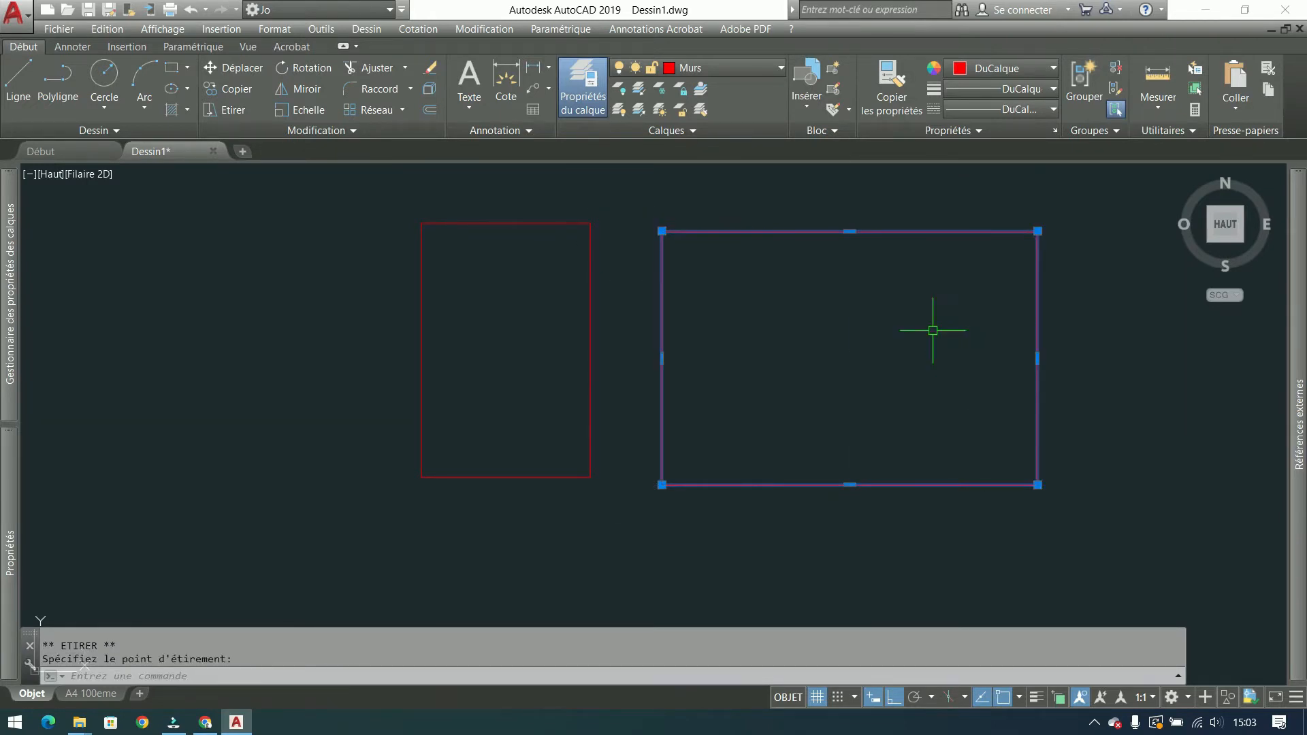
key(Delete)
Step: Select the inserted block to examine which grips it offers
click(641, 251)
click(407, 327)
middle_drag(550, 251, 532, 286)
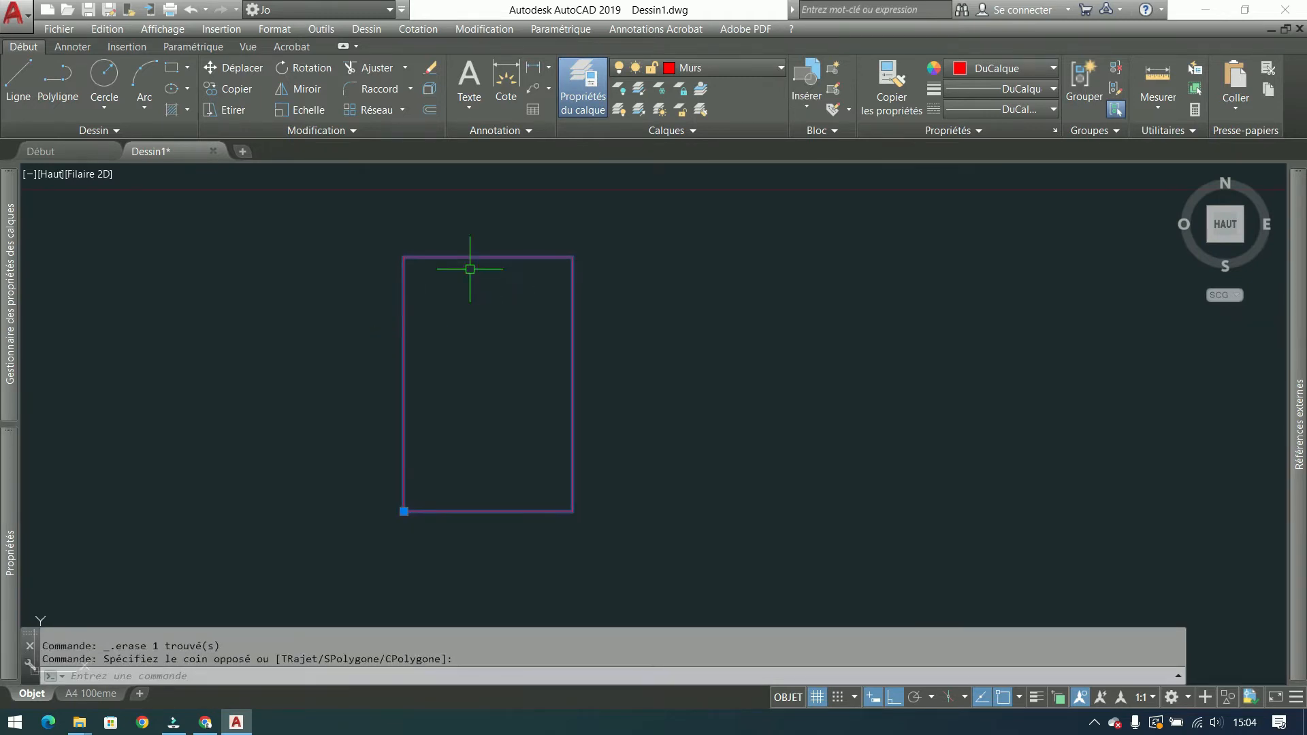
key(Escape)
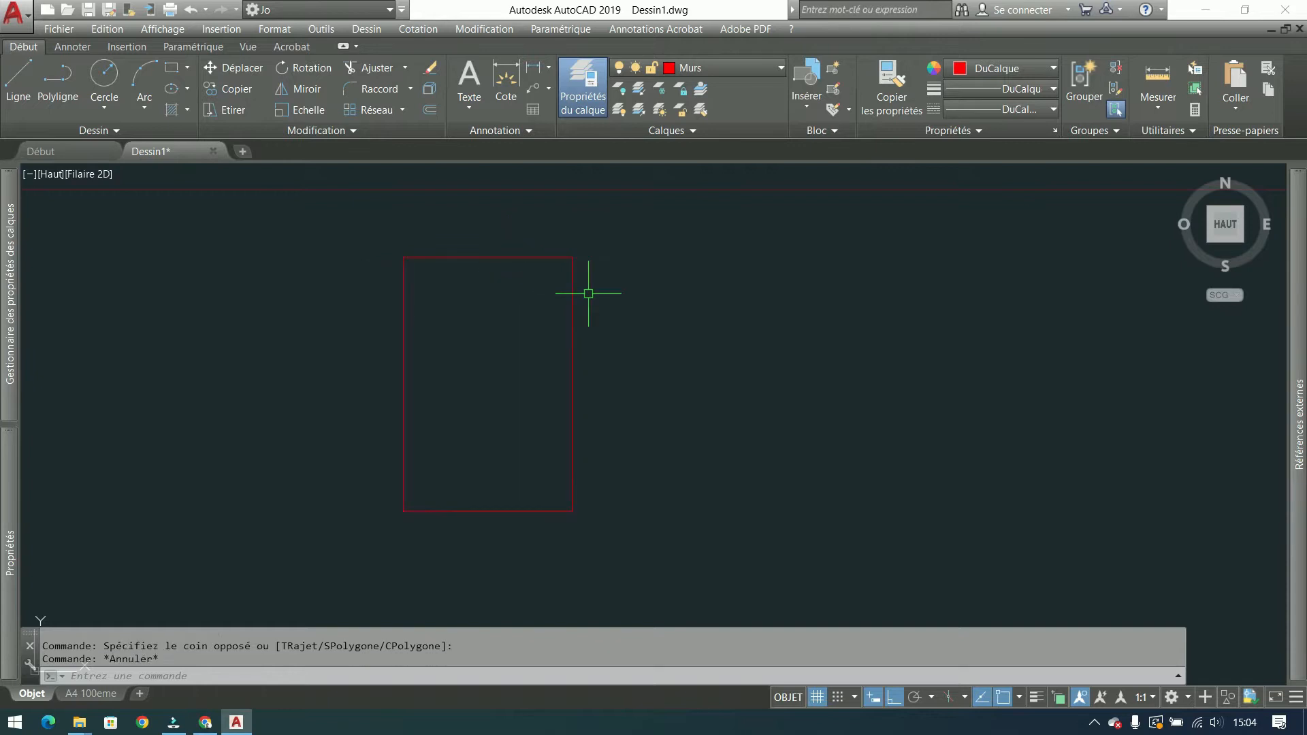
click(588, 294)
click(520, 327)
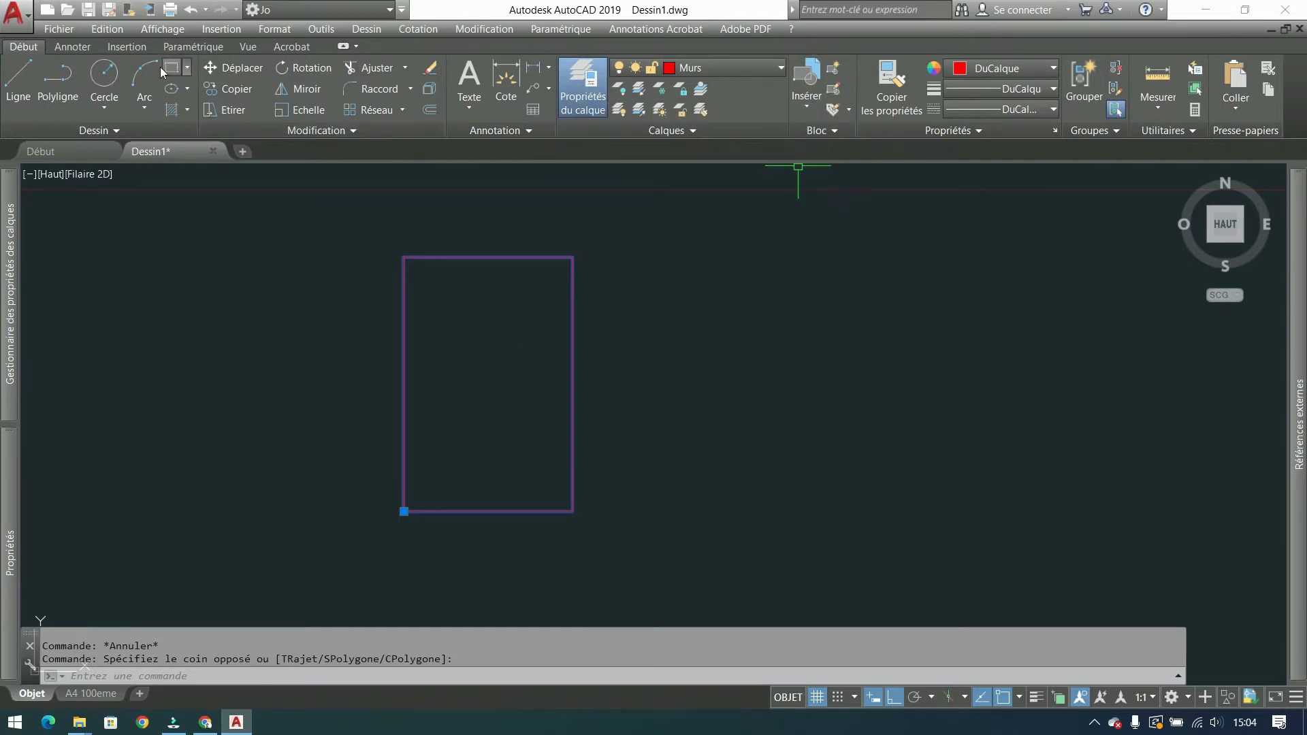
Step: Open the definition of block 01 in the Block Editor and close the editor without editing anything
click(121, 48)
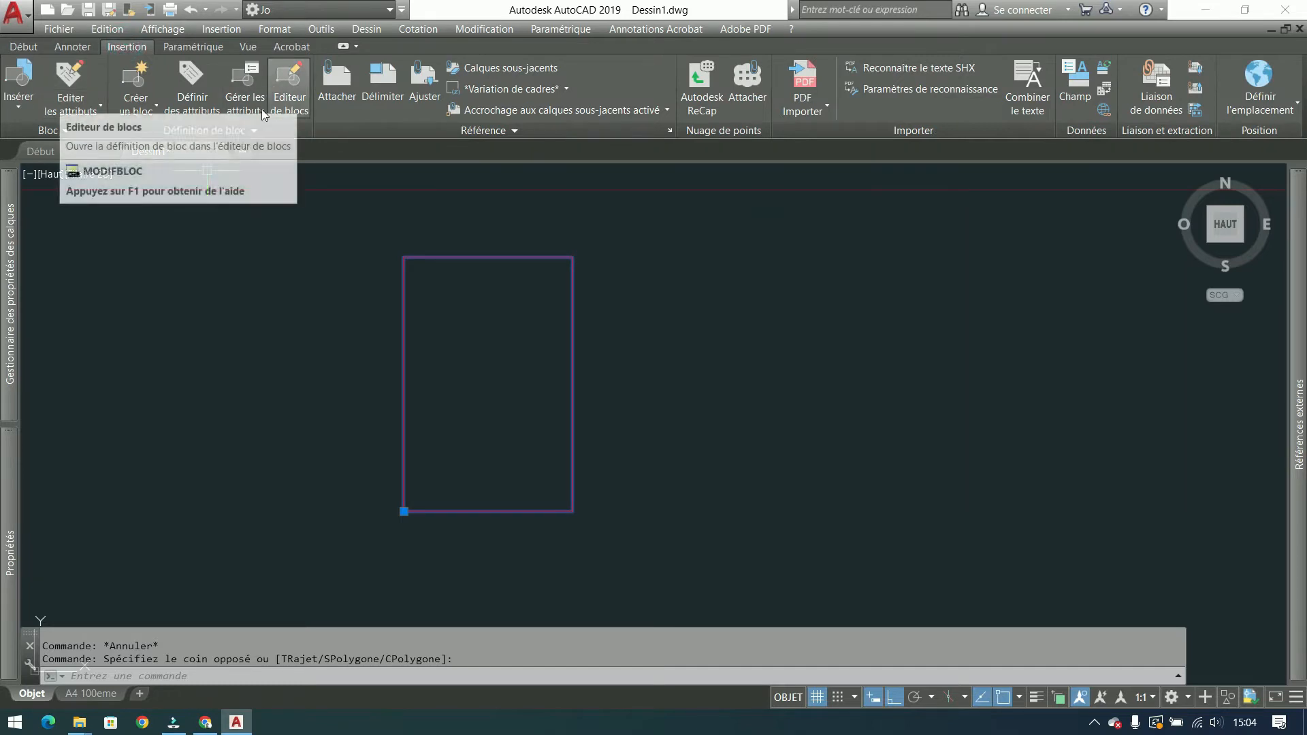
click(33, 48)
right_click(536, 337)
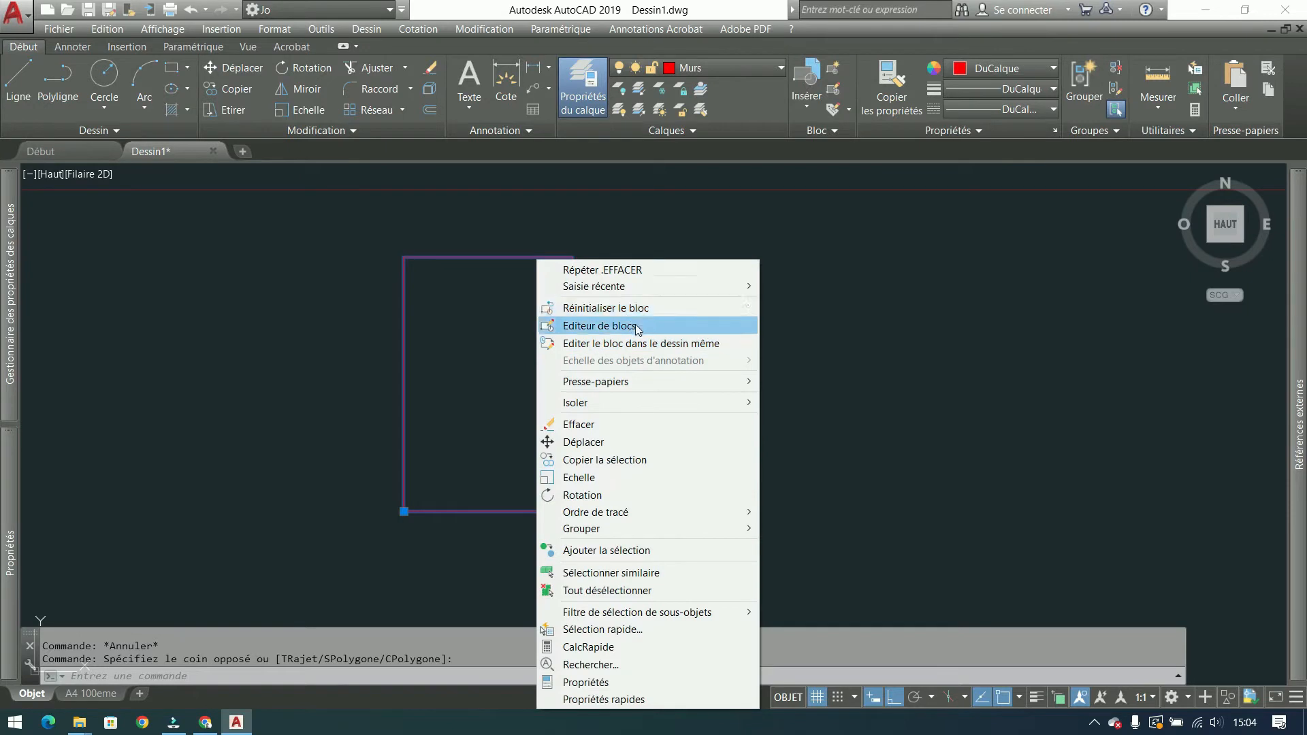
click(506, 256)
key(Escape)
click(506, 257)
double_click(506, 257)
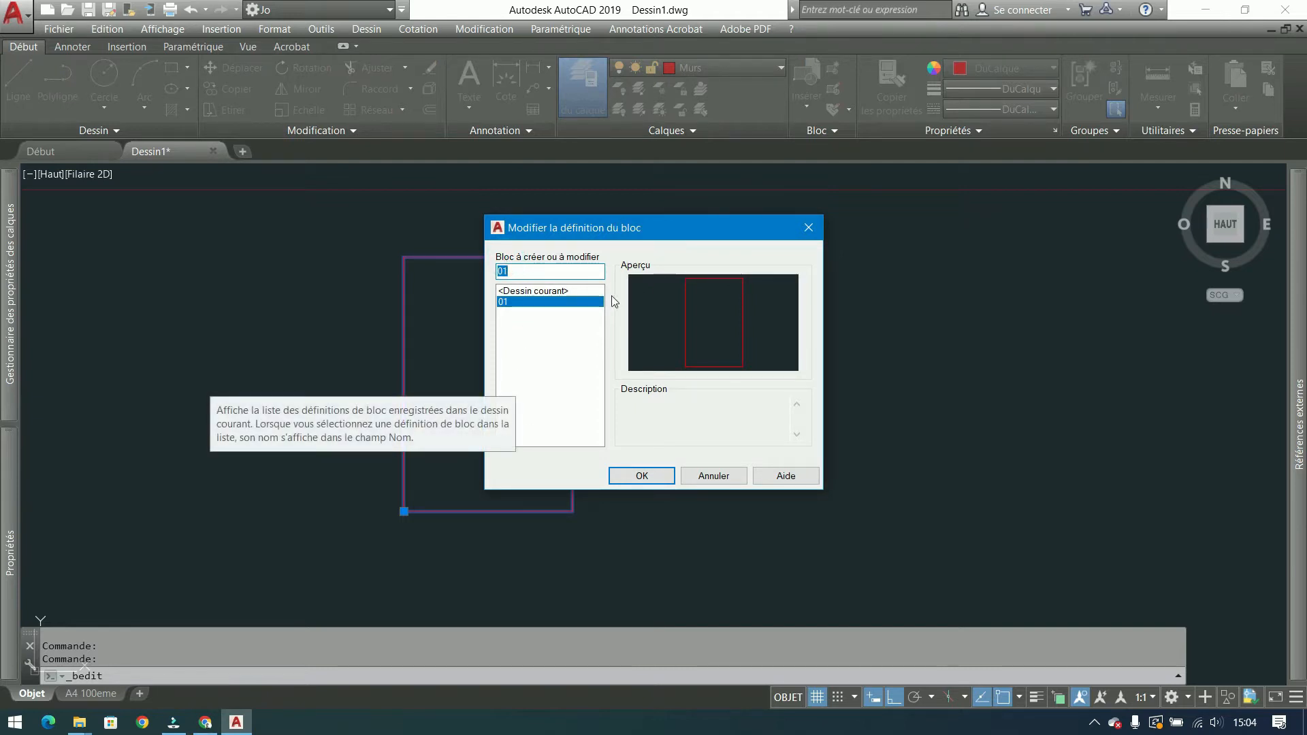
click(655, 476)
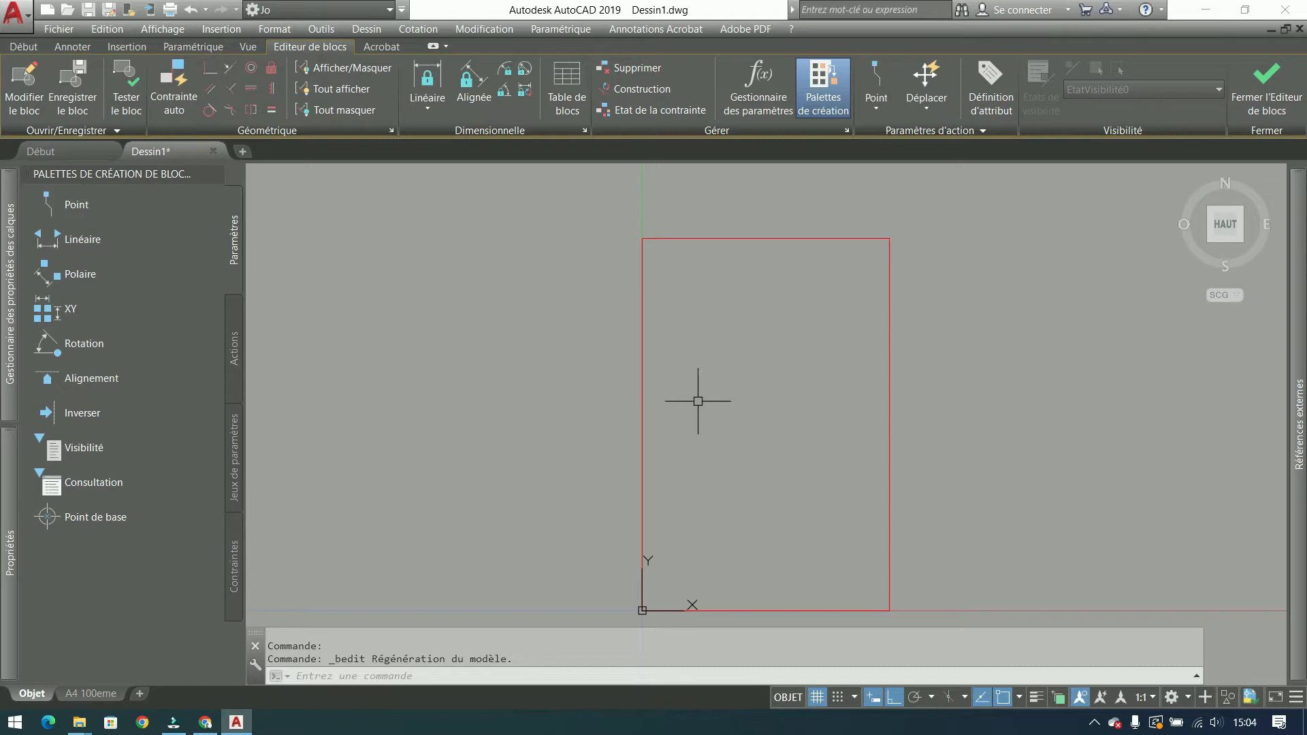
click(1264, 85)
Step: Copy the block horizontally to three new positions, two to its right and one to its left
click(665, 331)
click(527, 379)
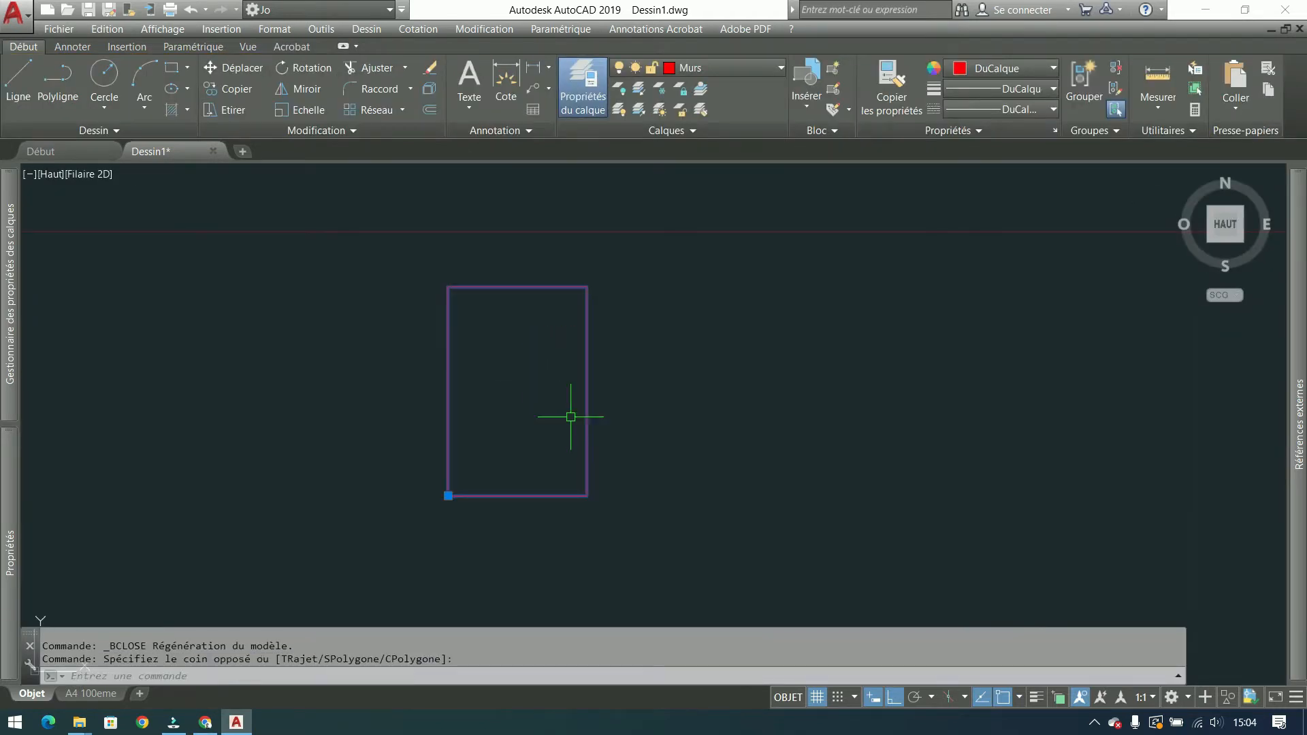
click(229, 88)
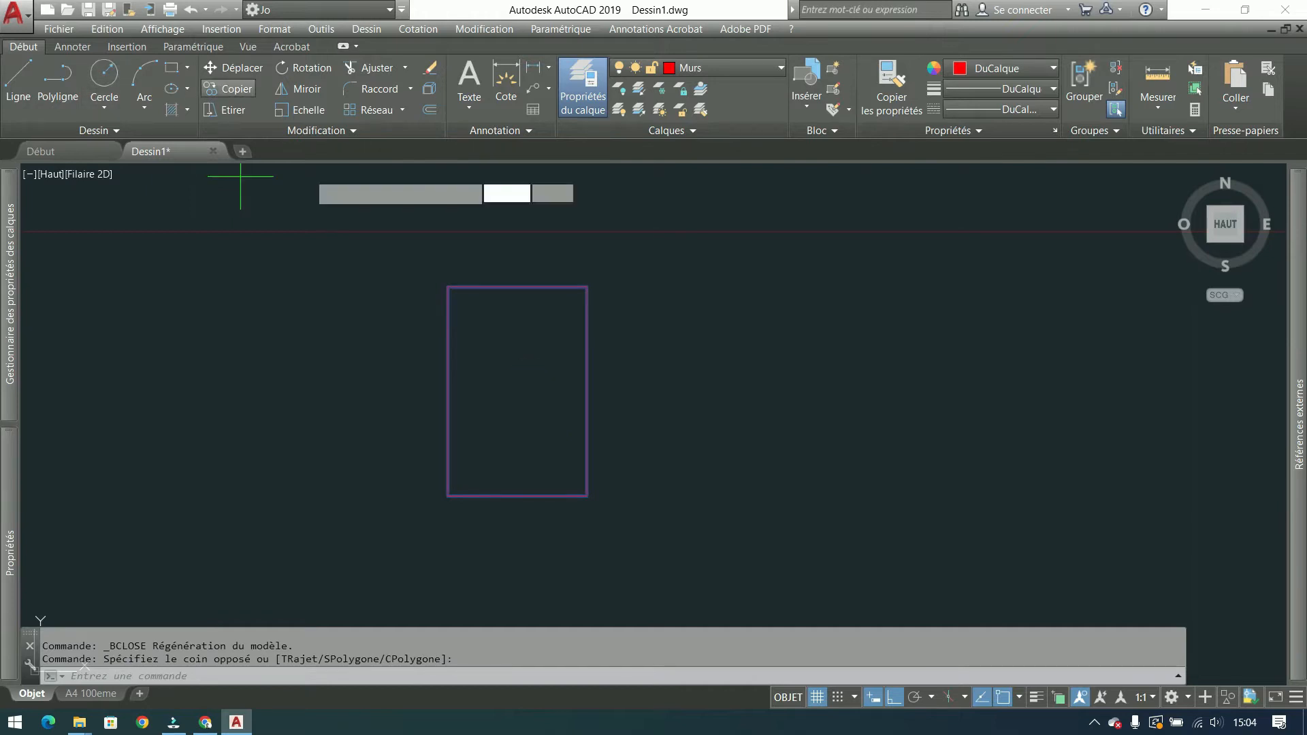
click(394, 262)
click(586, 236)
click(887, 235)
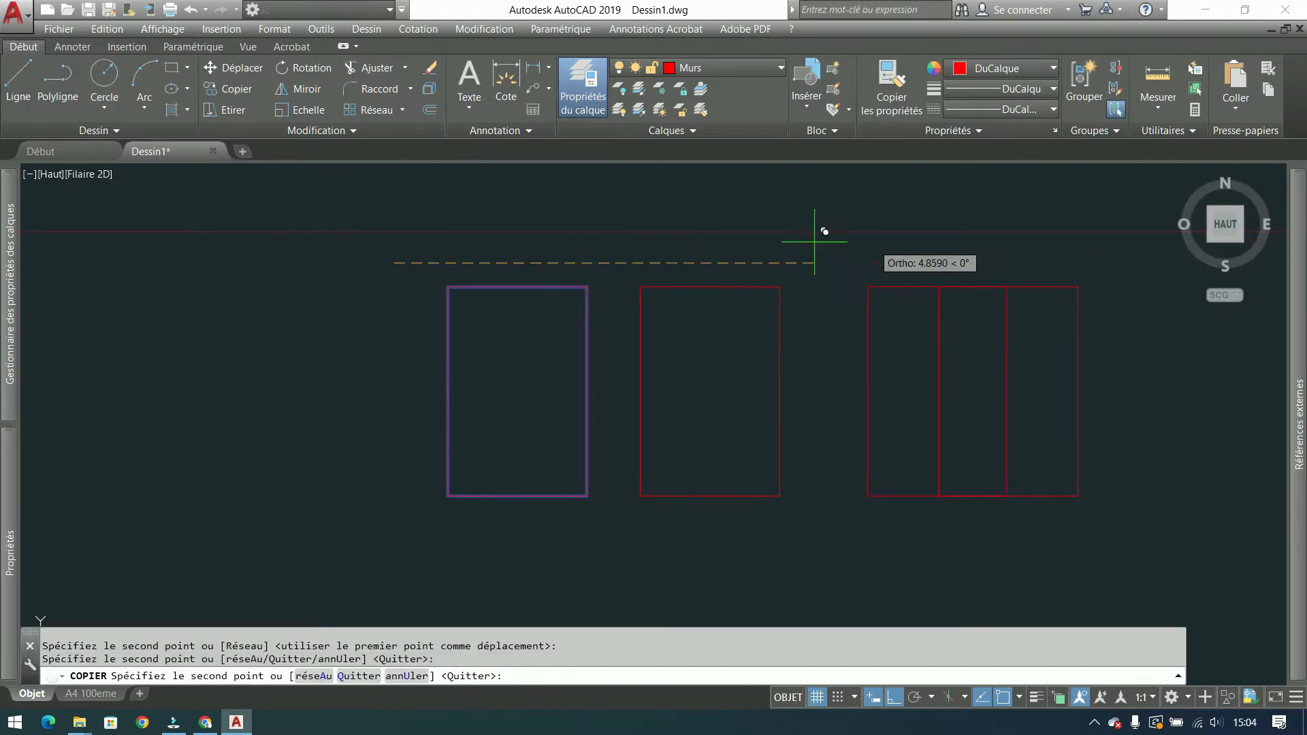
click(149, 207)
key(Escape)
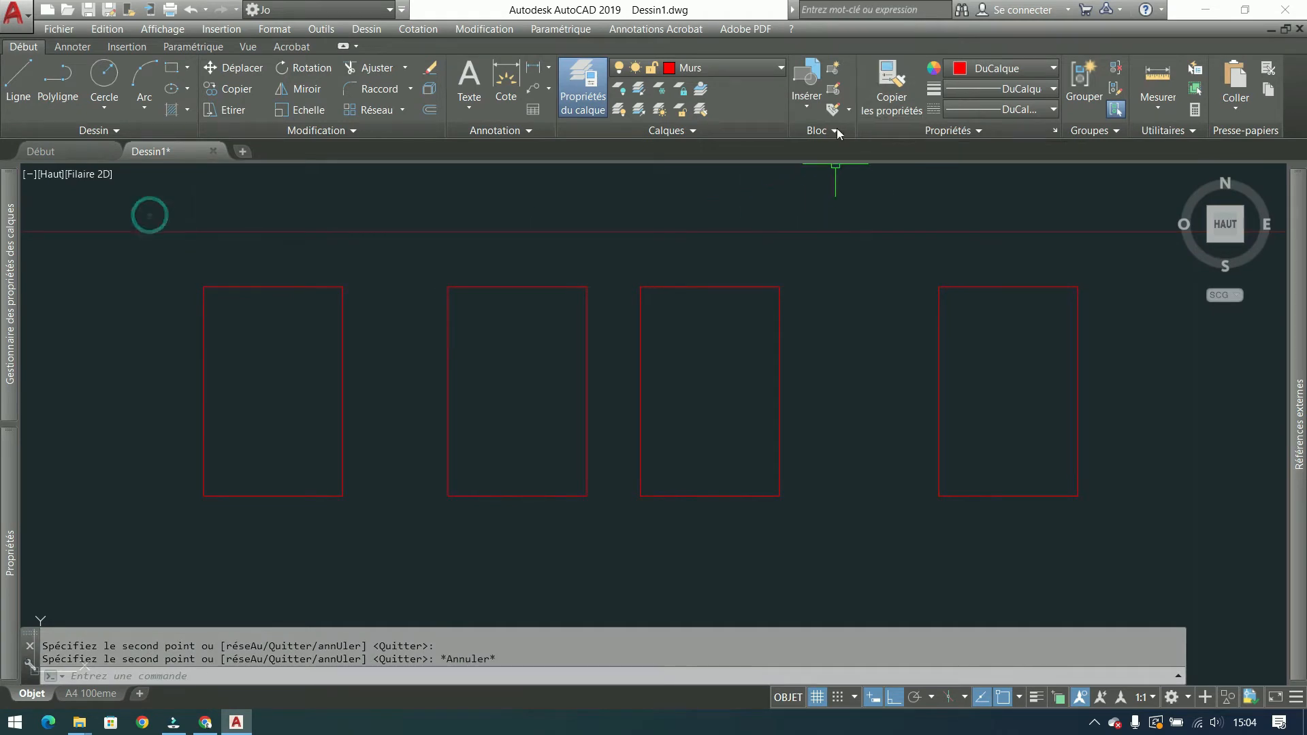
Step: Open the leftmost block copy in the Block Editor
click(305, 265)
click(230, 305)
right_click(230, 305)
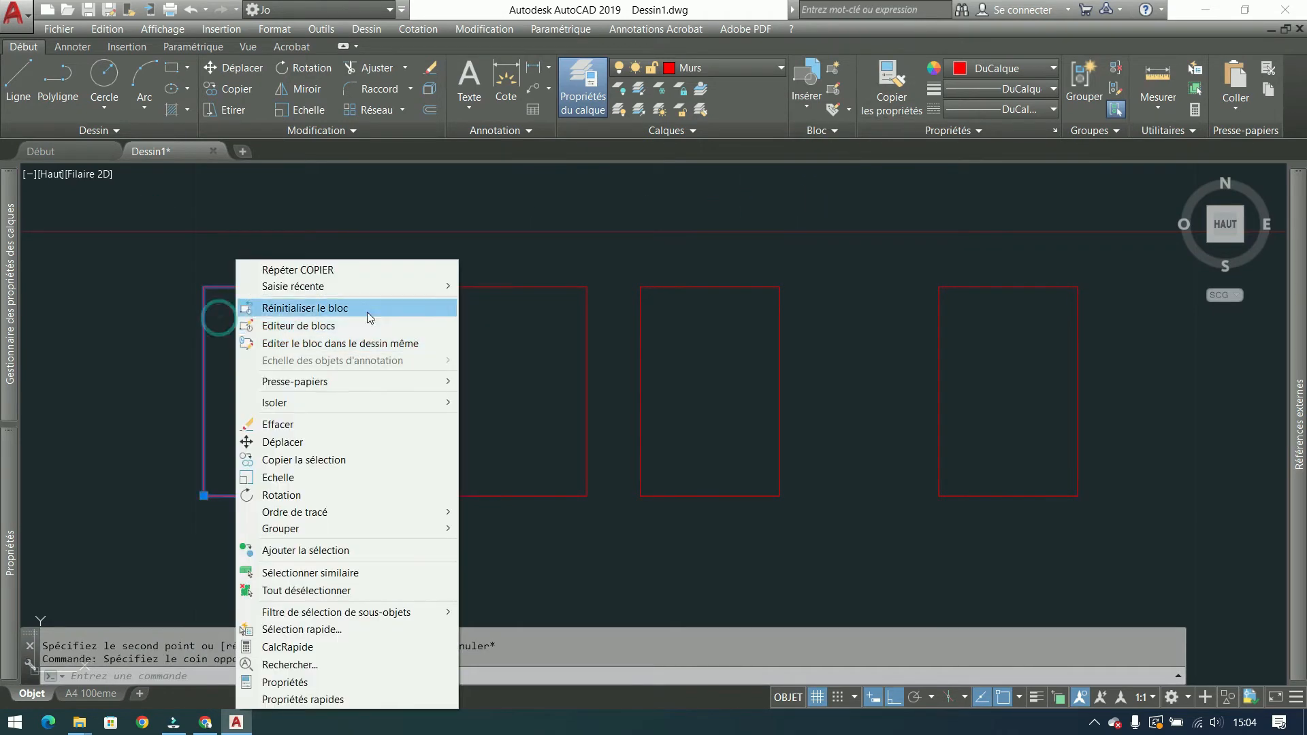
click(365, 327)
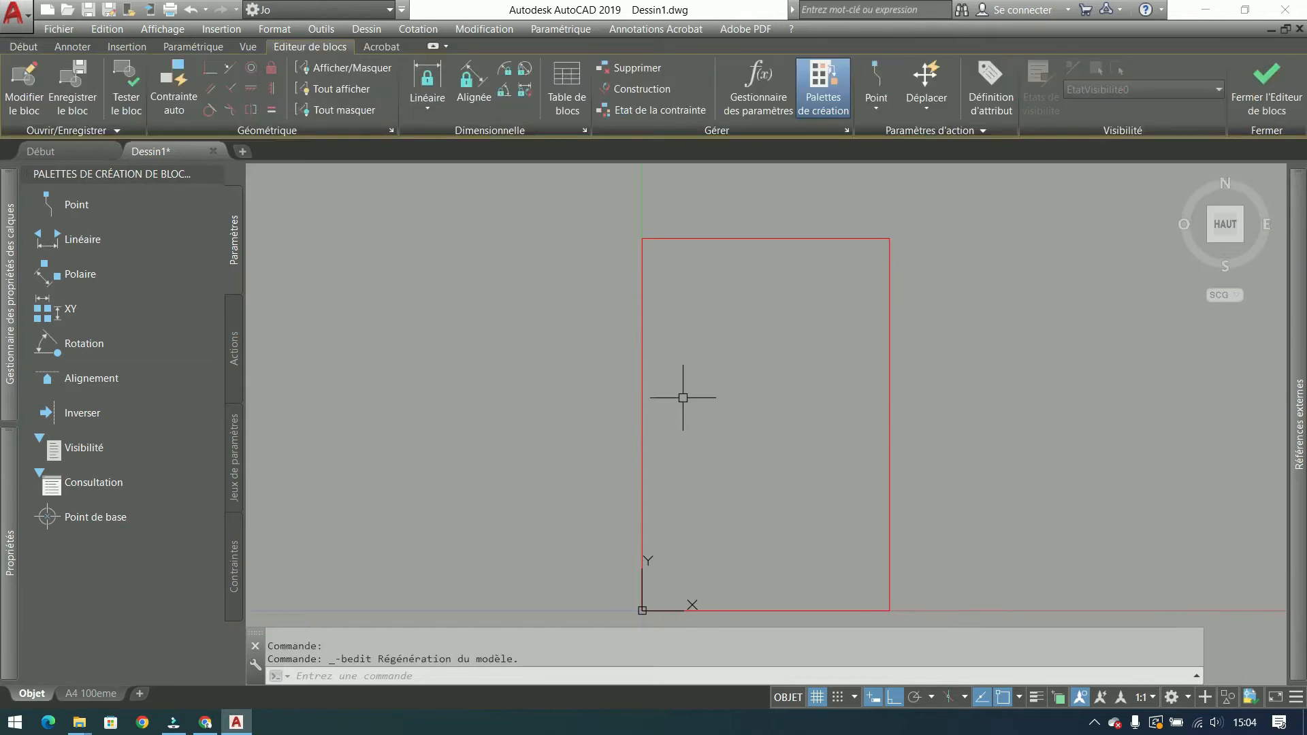
click(23, 47)
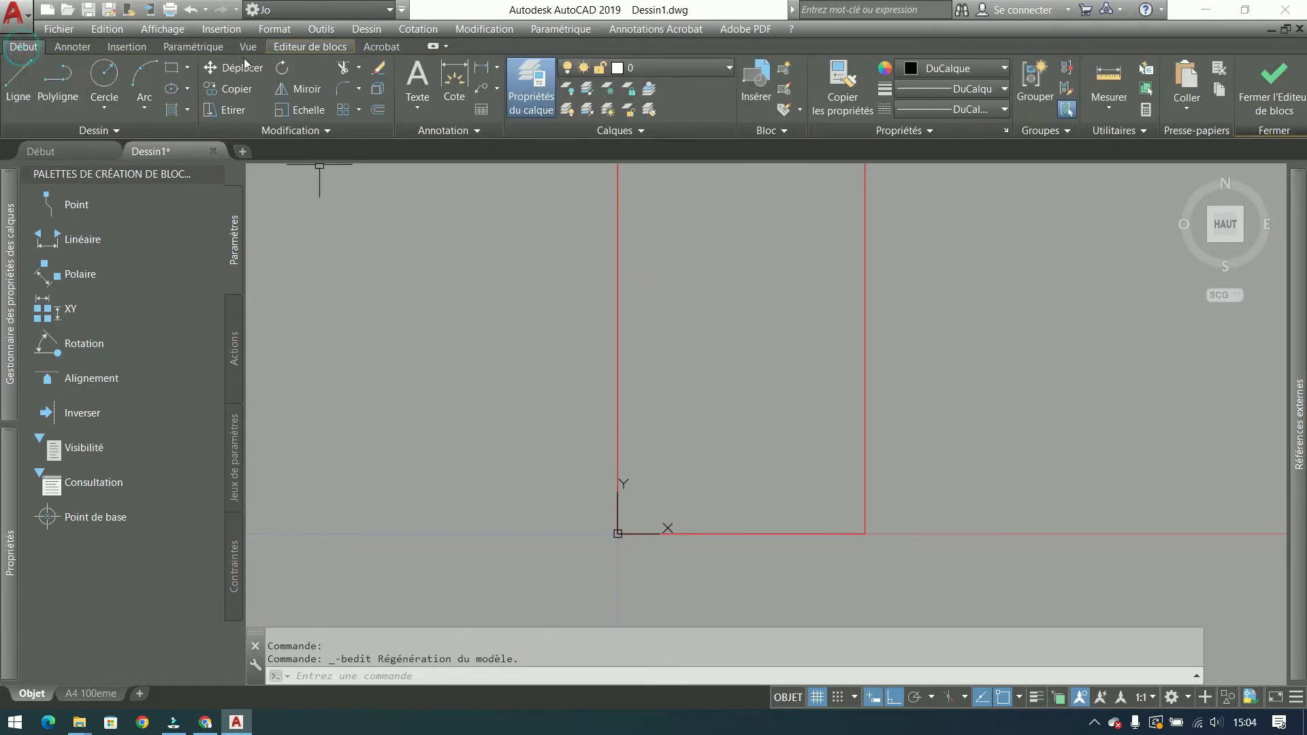
click(311, 46)
middle_drag(603, 189, 543, 230)
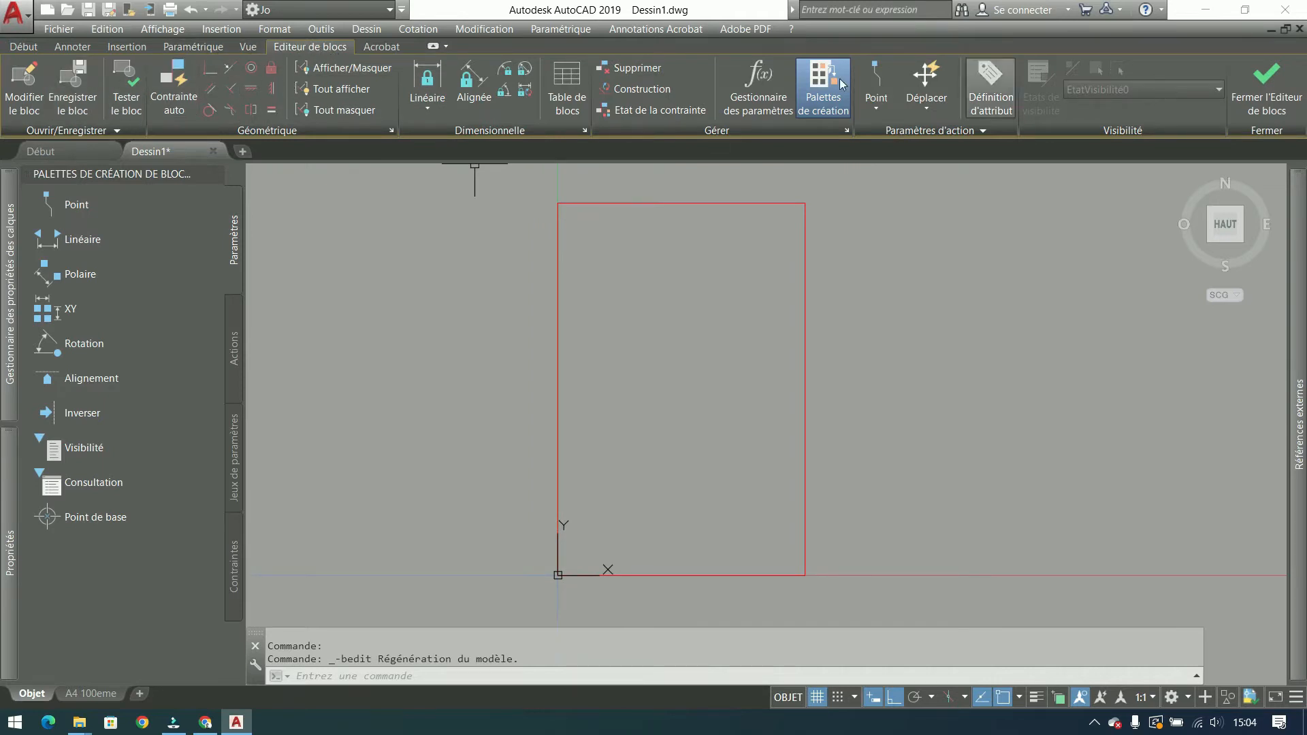
Step: Divide the rectangle in the block definition with a vertical and a horizontal line through the midpoints of its sides
click(20, 48)
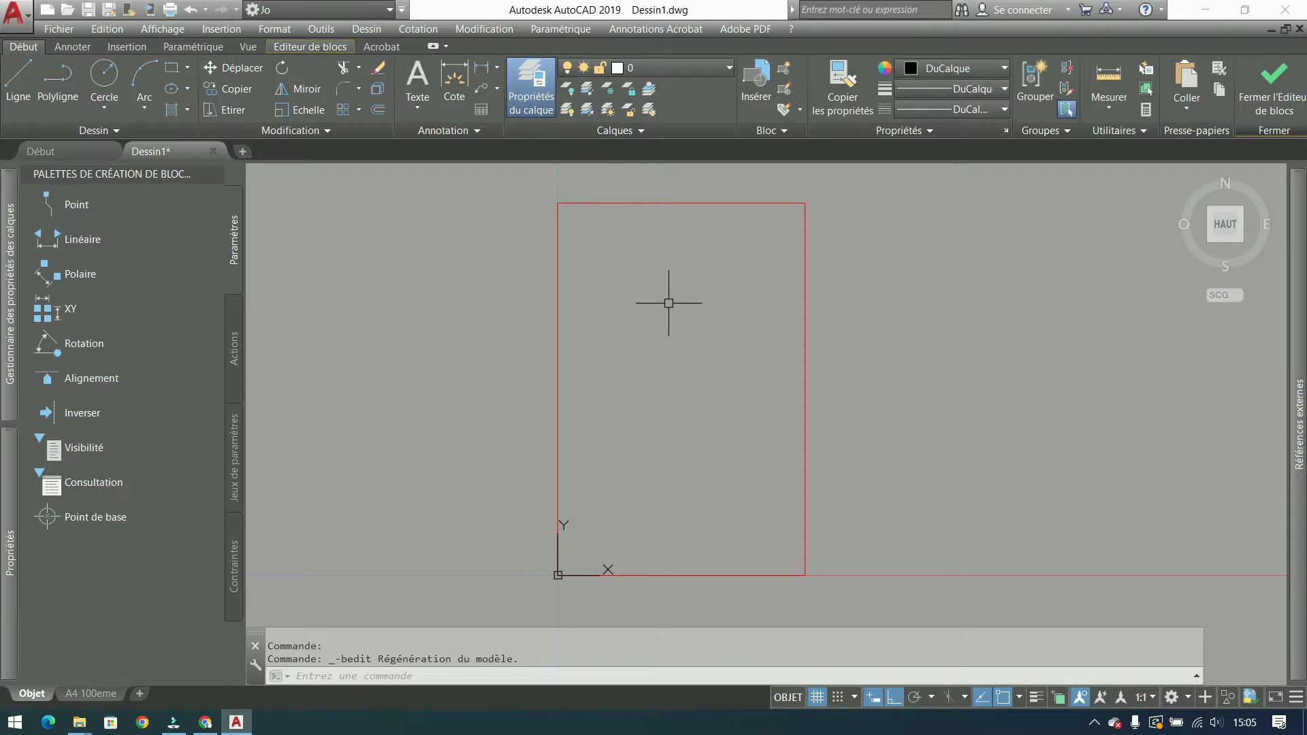
click(801, 278)
key(Escape)
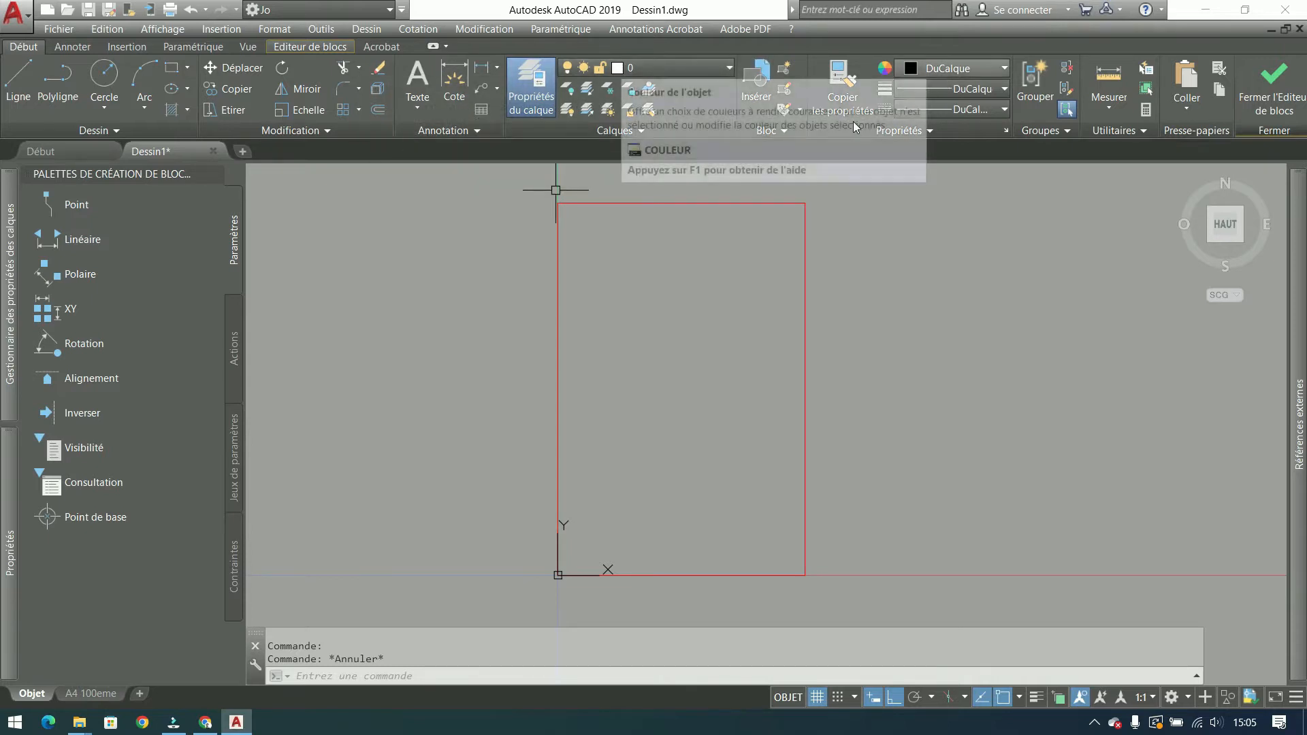
click(18, 81)
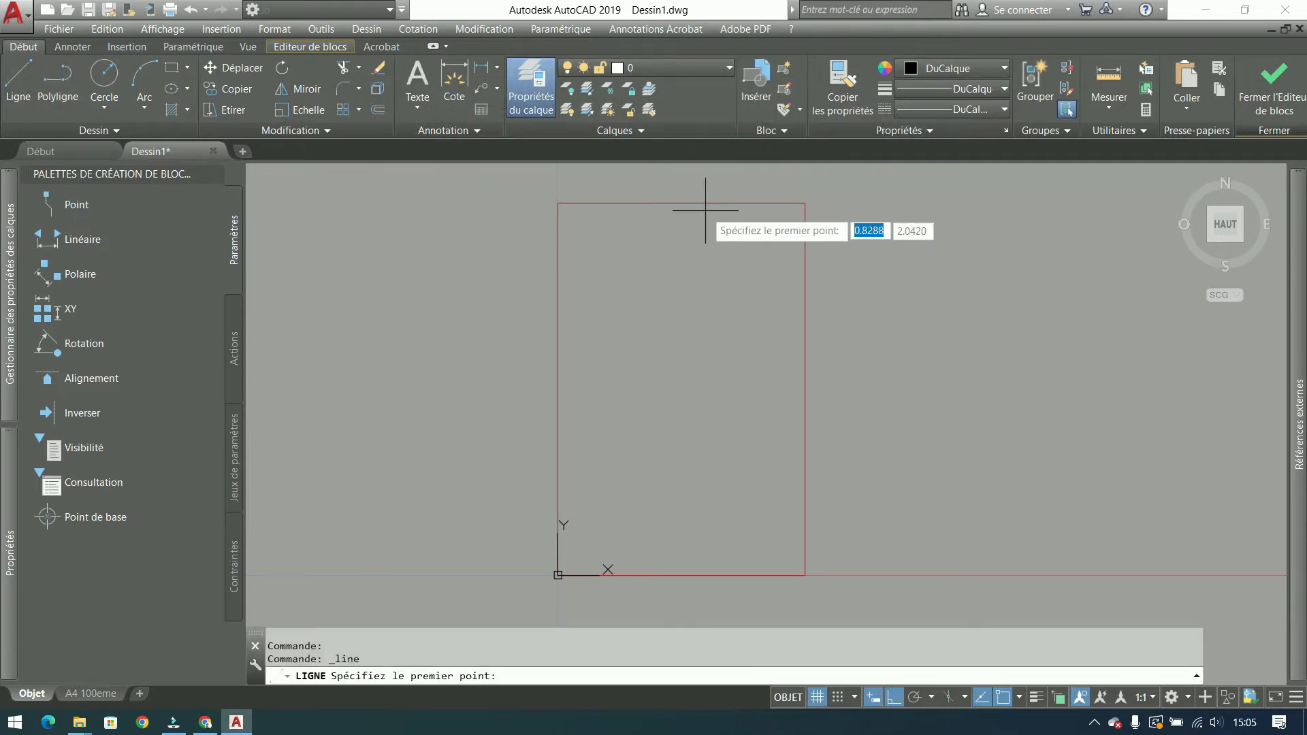
click(681, 203)
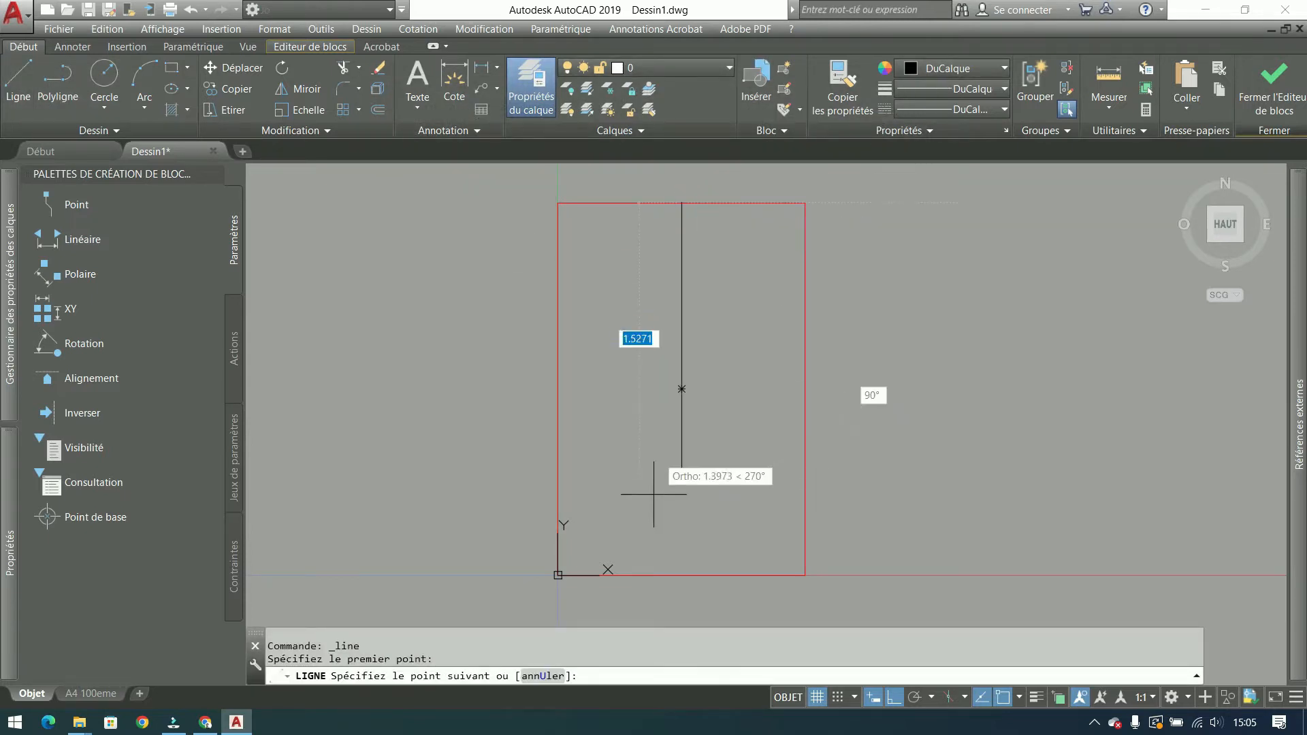
click(681, 575)
key(Return)
key(Return)
click(558, 389)
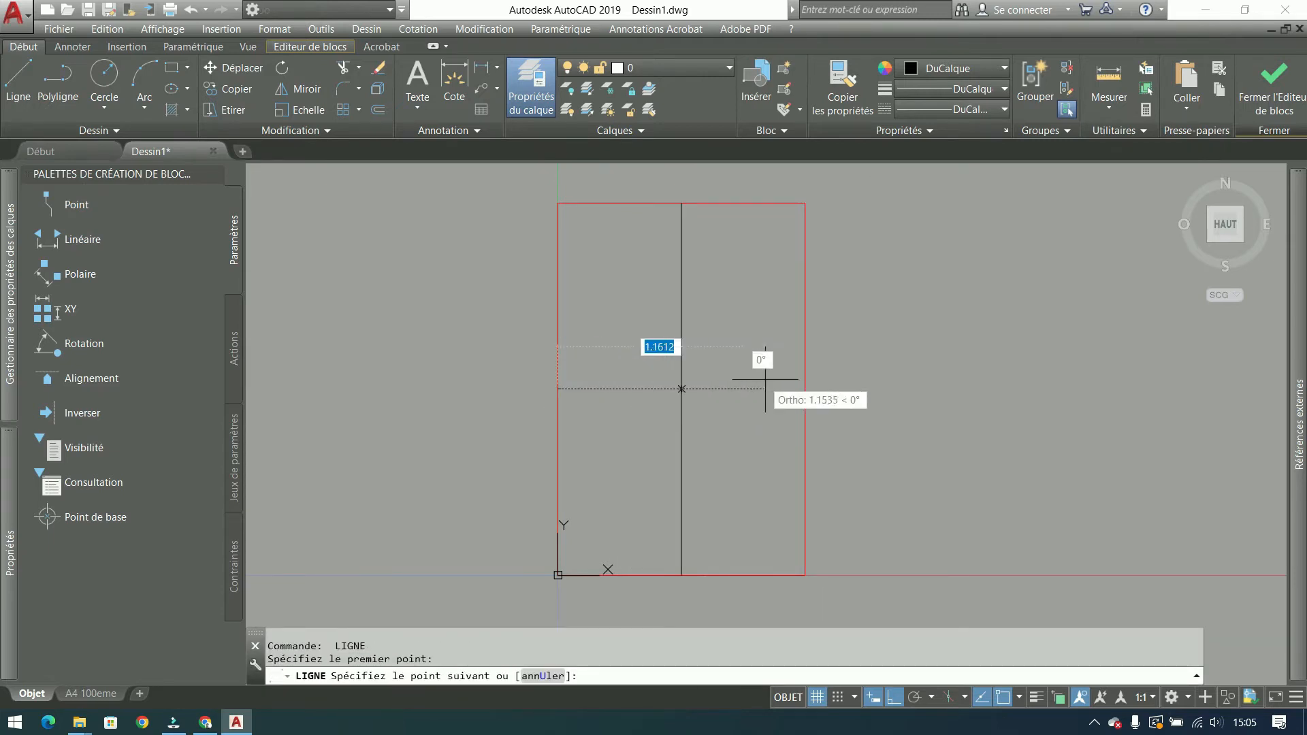
click(805, 388)
key(Return)
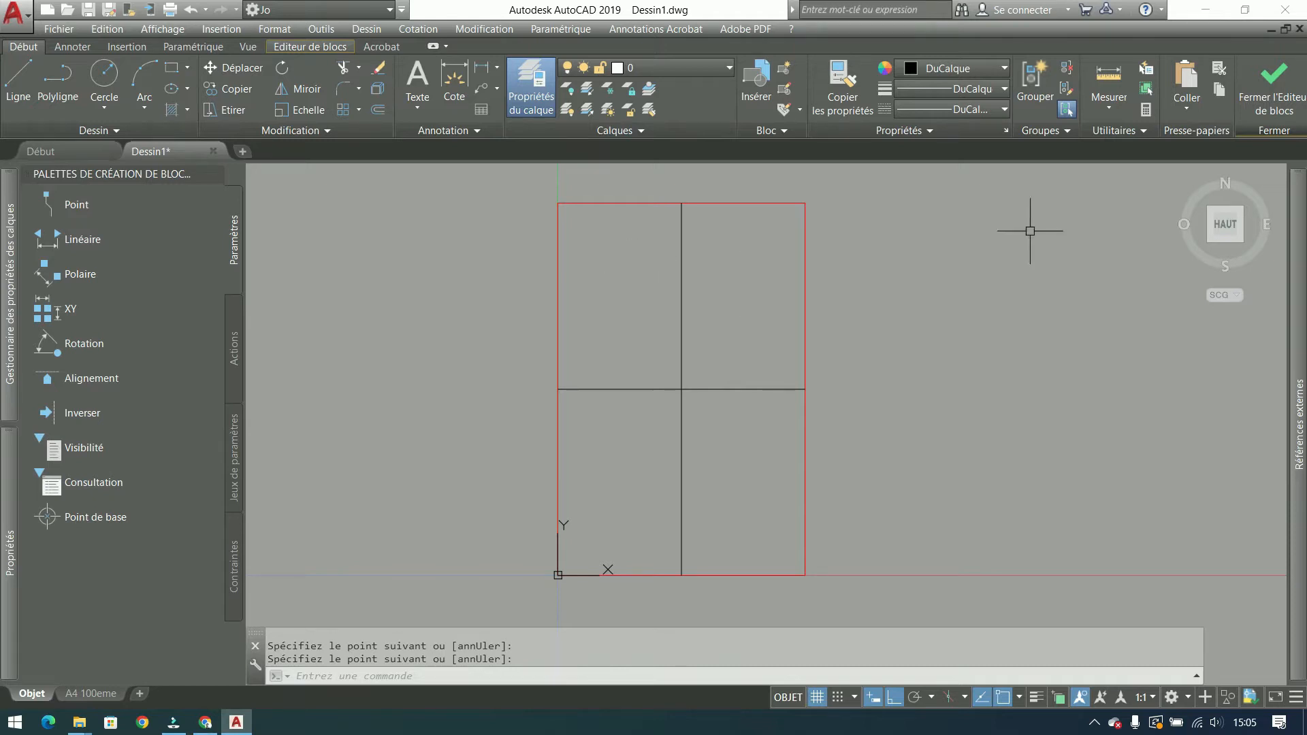
Step: Close the Block Editor, saving the modifications to block 01
click(1272, 92)
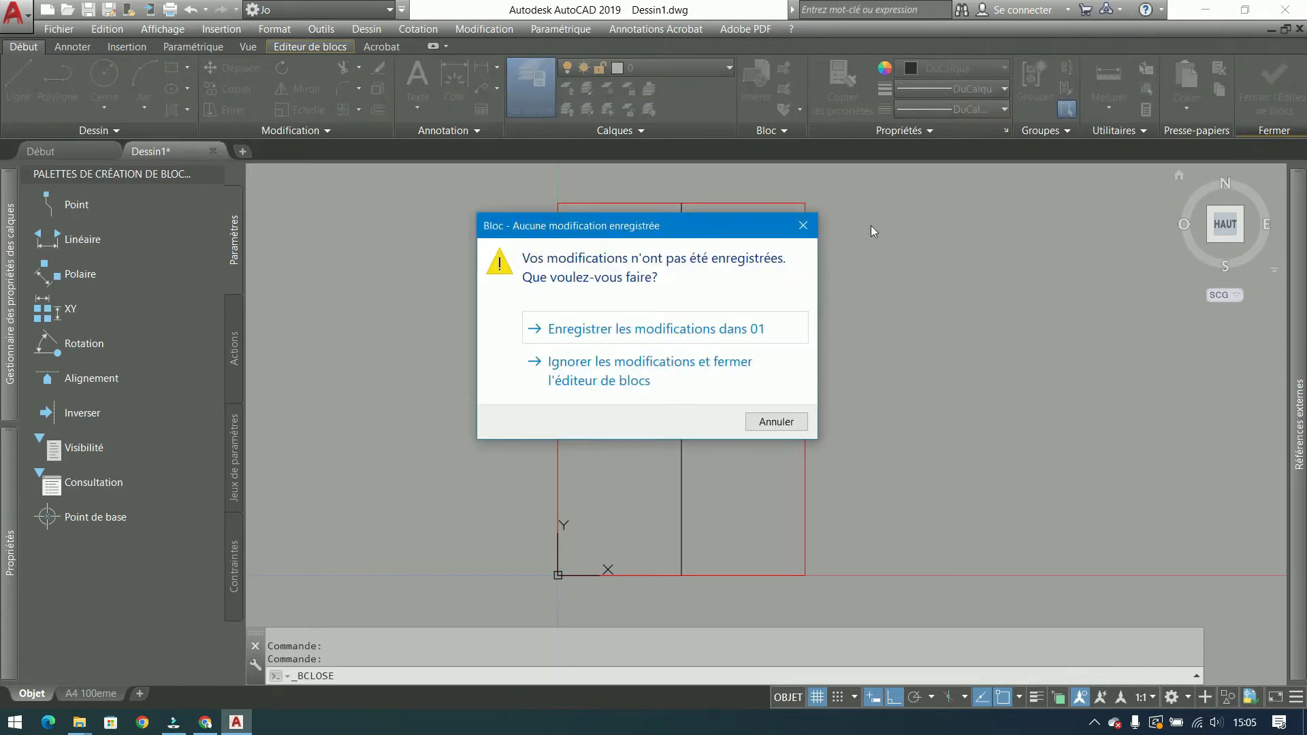
click(769, 422)
click(308, 48)
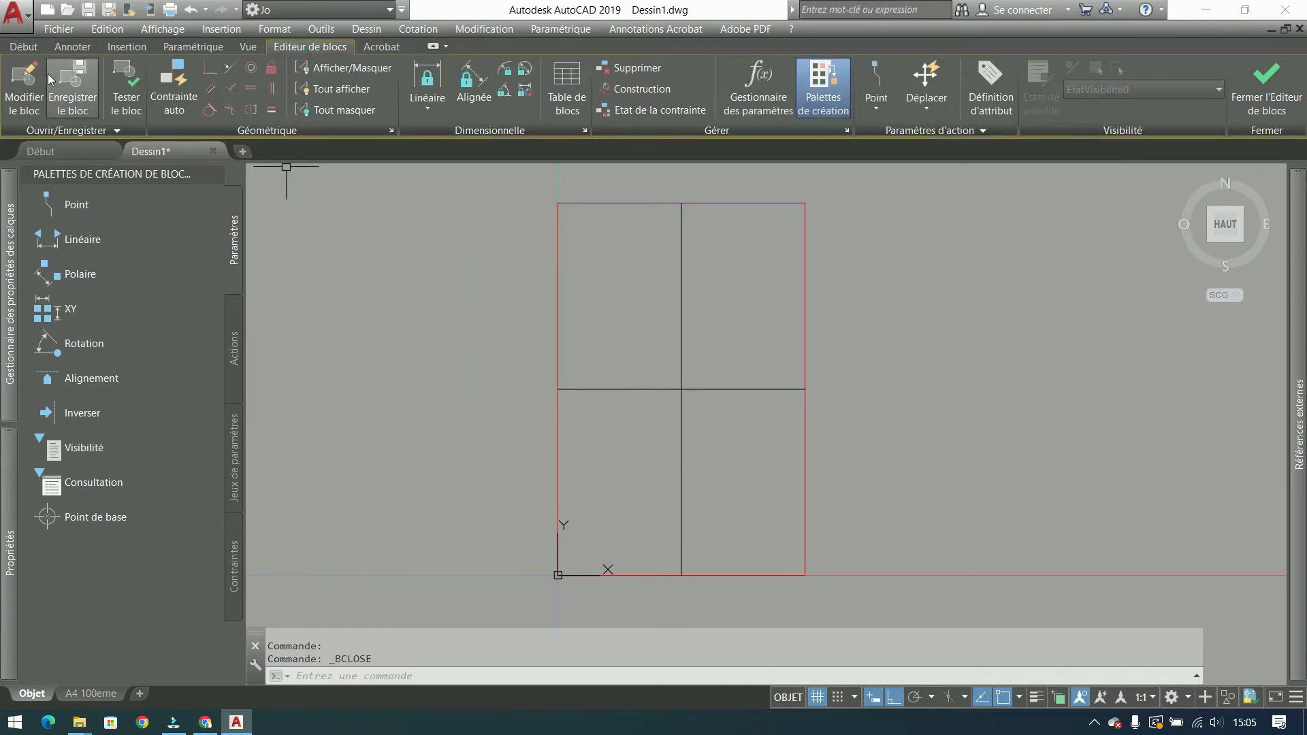
click(1264, 89)
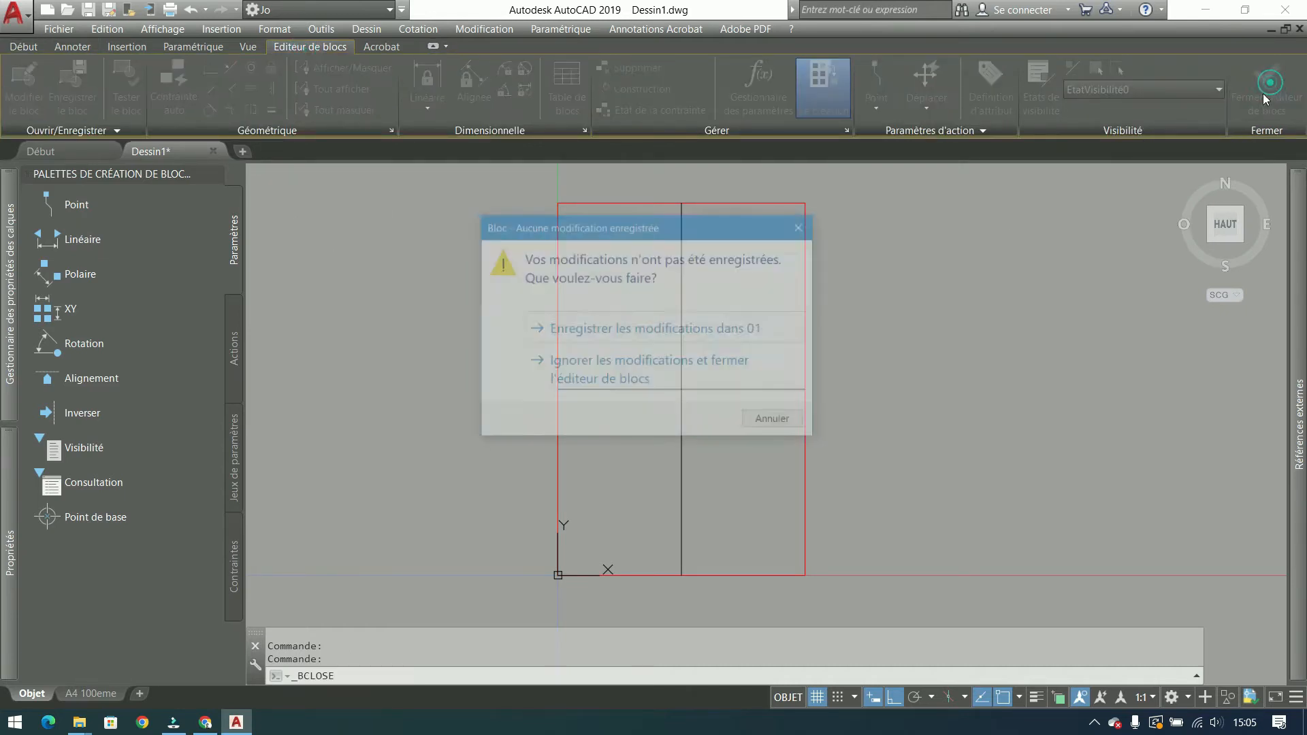
click(608, 330)
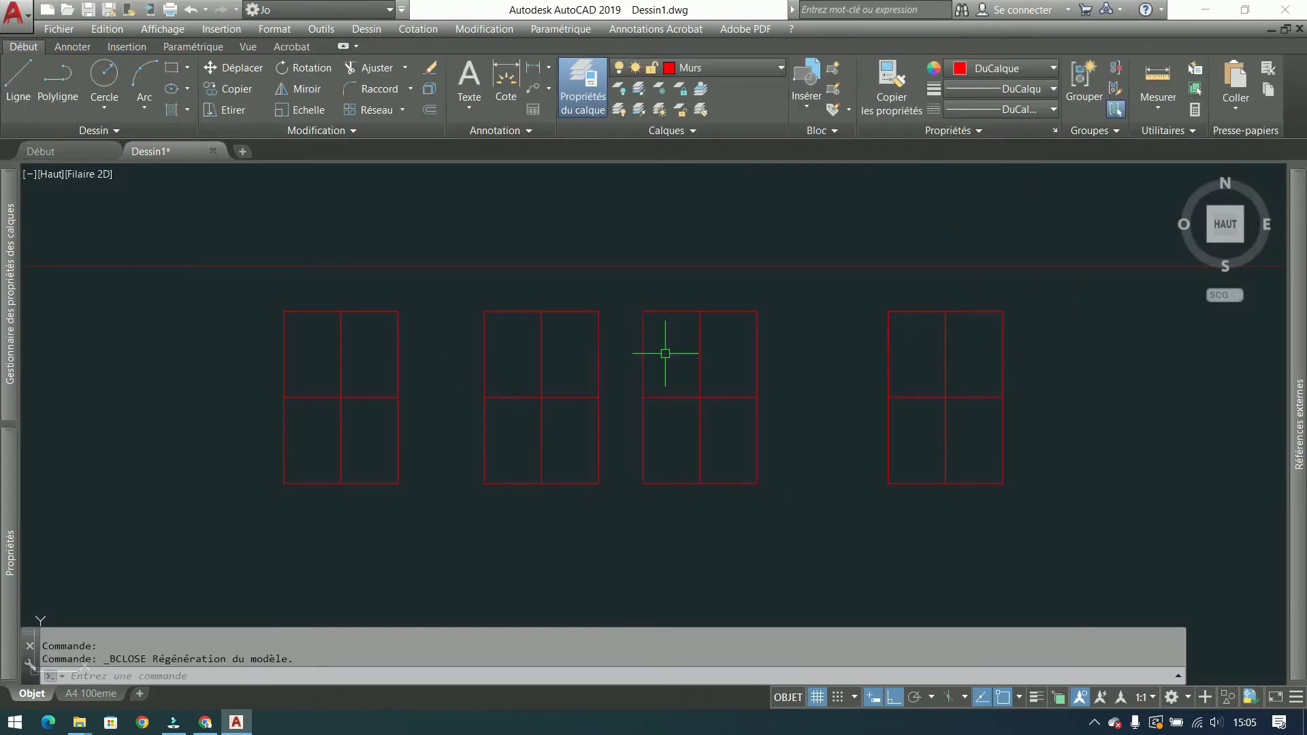
Step: Assign the leftmost block copy to the Menuiseries layer
mouse_move(665, 349)
middle_down()
mouse_move(772, 315)
mouse_move(690, 322)
middle_up()
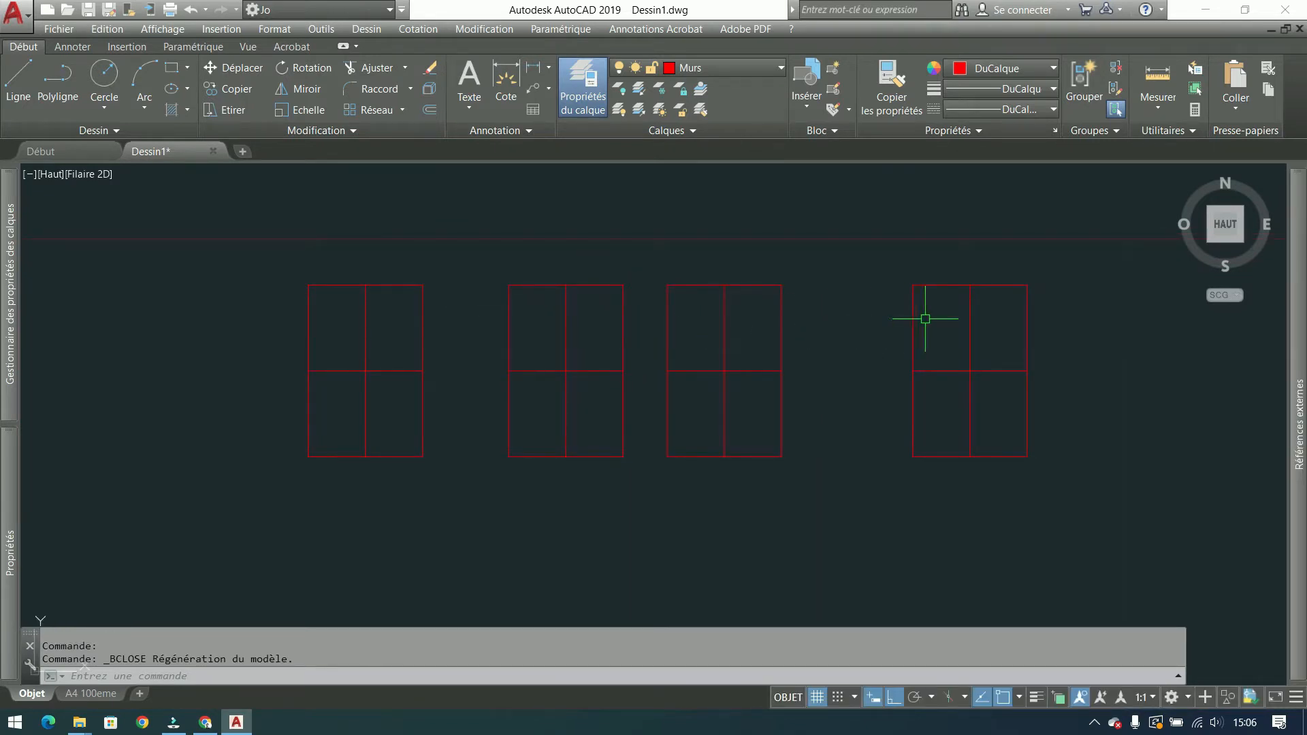
click(443, 245)
click(331, 327)
middle_drag(357, 340, 361, 365)
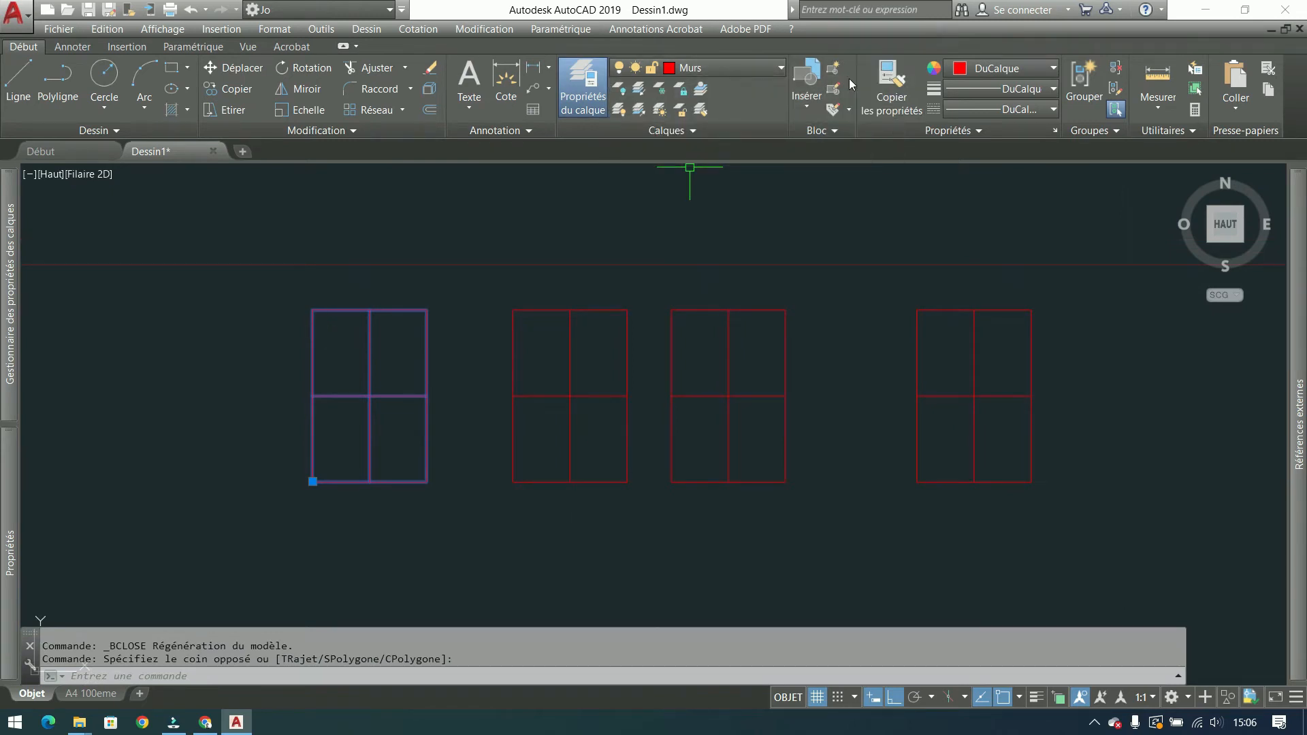
click(724, 66)
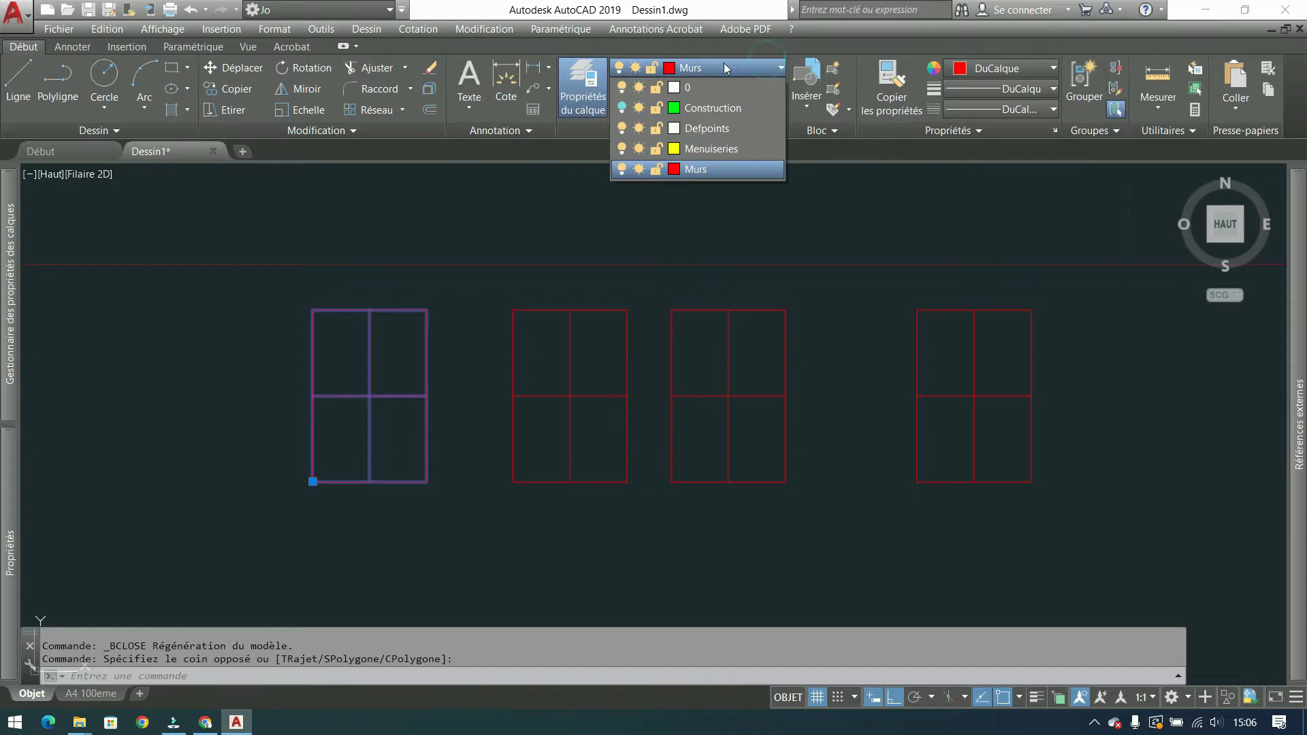
click(695, 148)
key(Escape)
scroll(391, 476, up, 2)
middle_drag(272, 226, 237, 256)
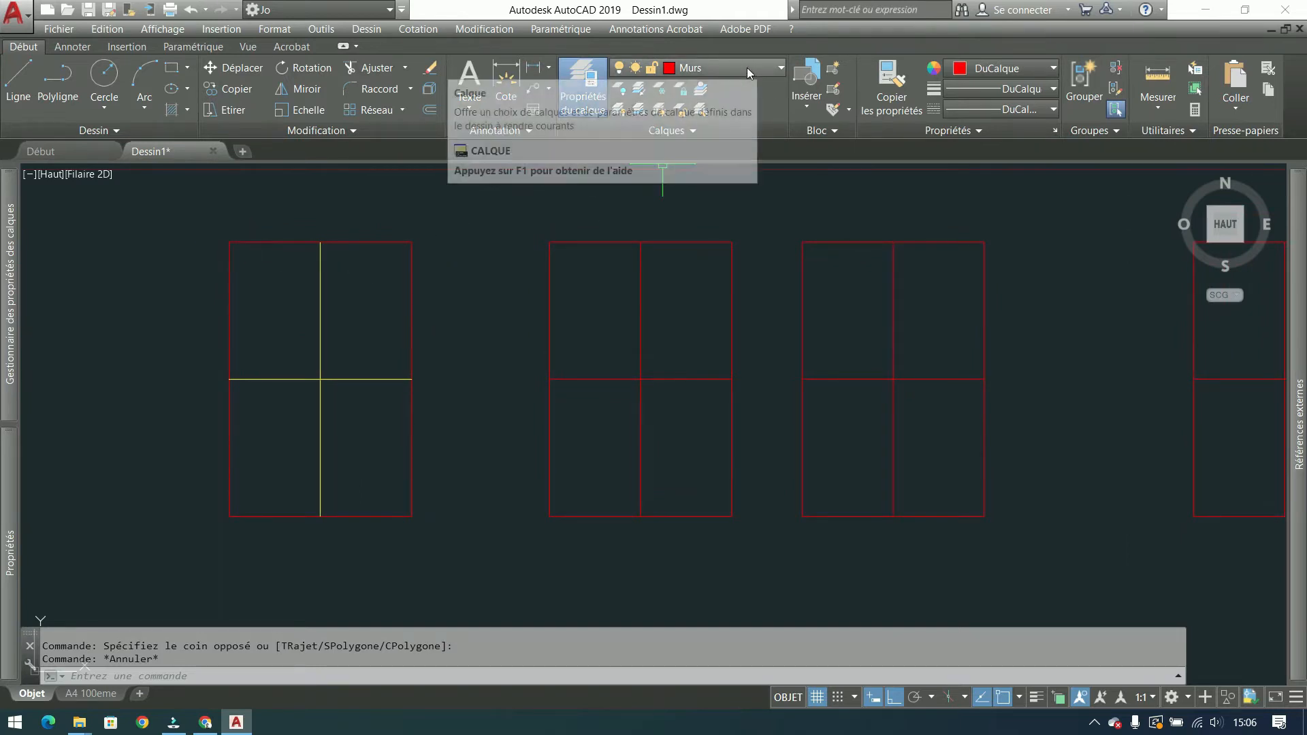
Step: Turn on the Construction layer and make it the current layer
mouse_move(413, 323)
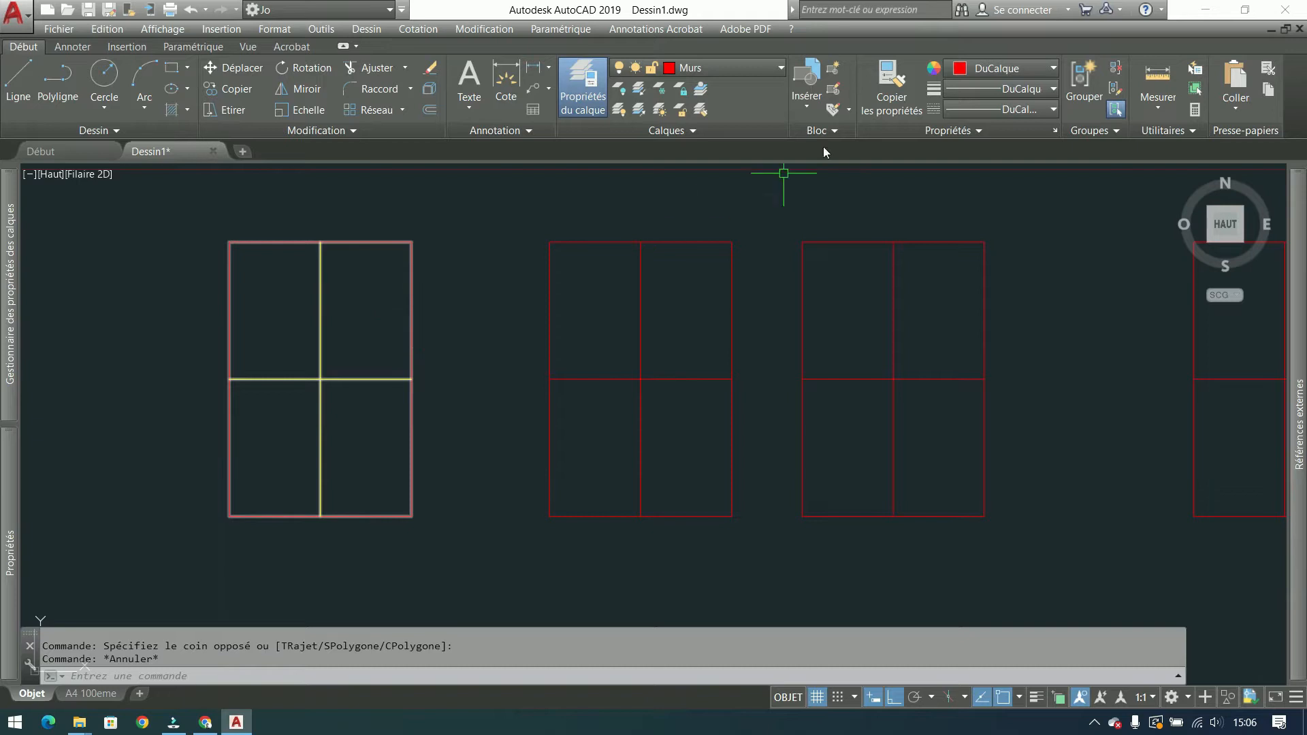
click(759, 68)
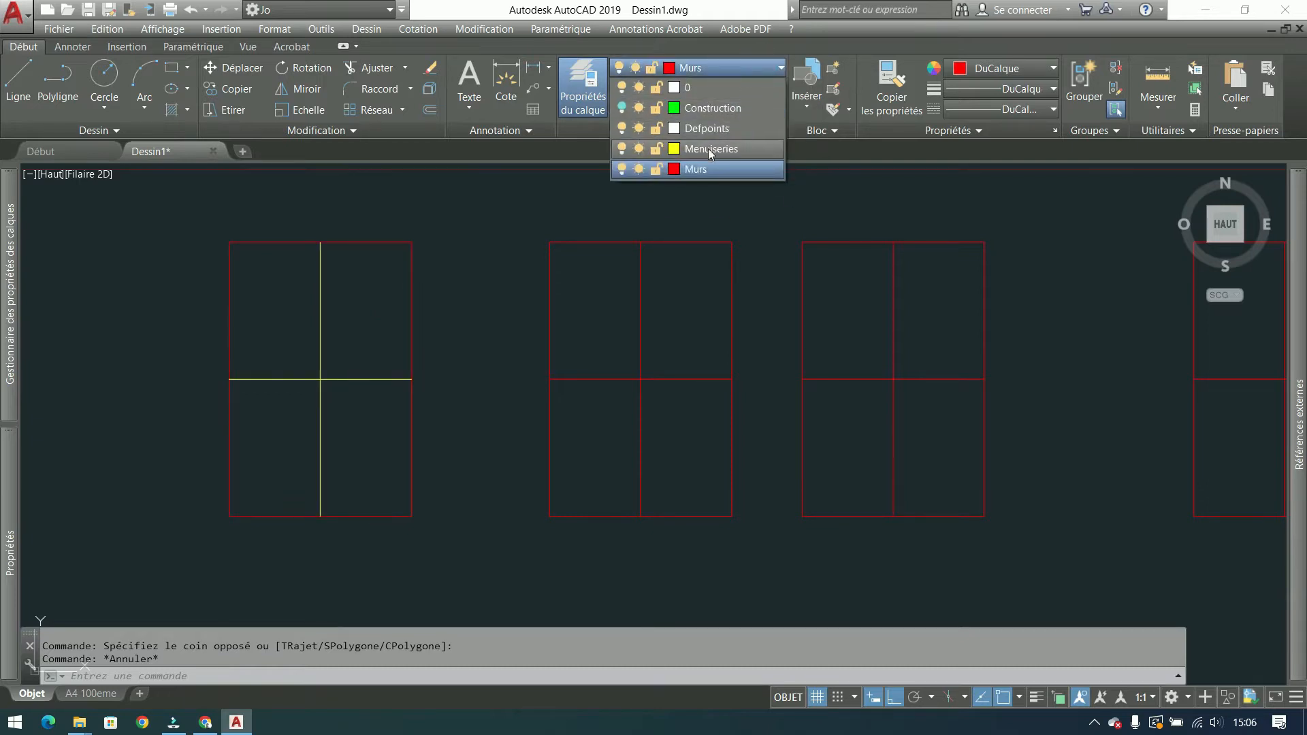
click(408, 253)
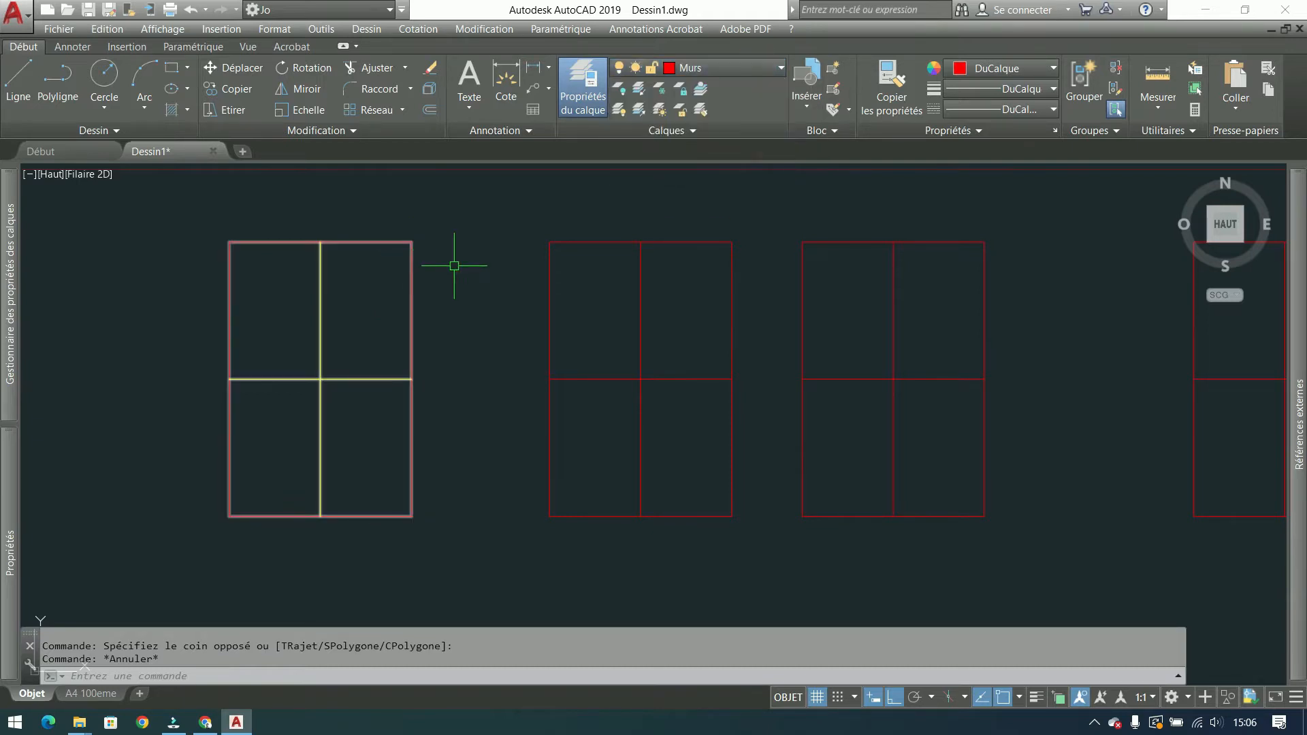
click(454, 266)
click(397, 237)
click(716, 65)
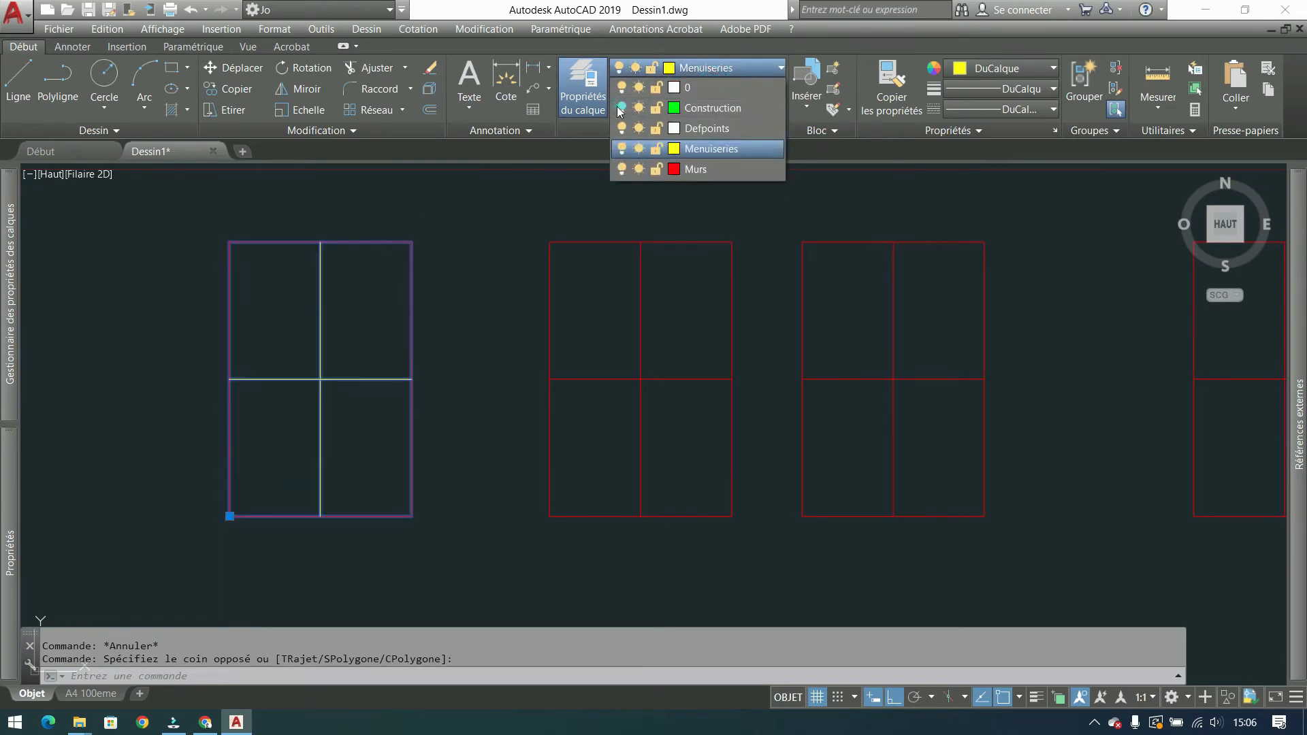
click(621, 107)
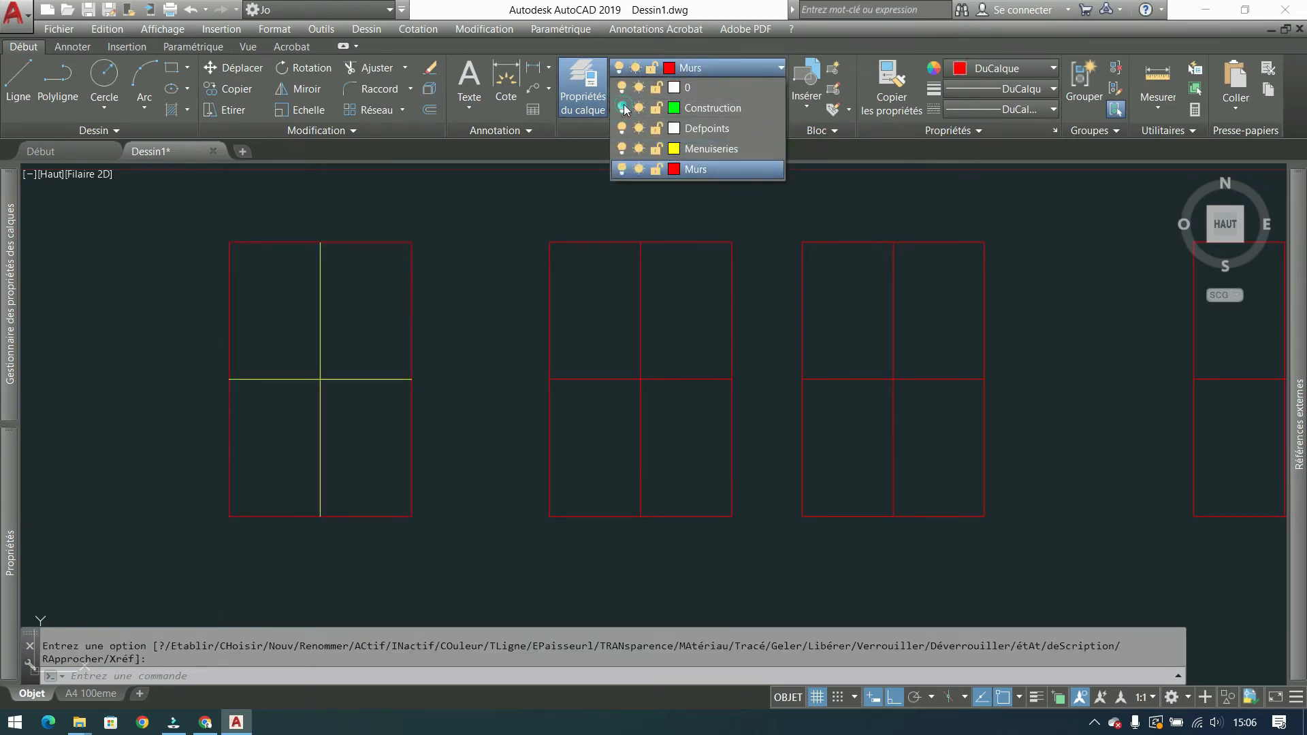
click(719, 107)
Step: Put the leftmost block copy back on the Murs layer
click(495, 271)
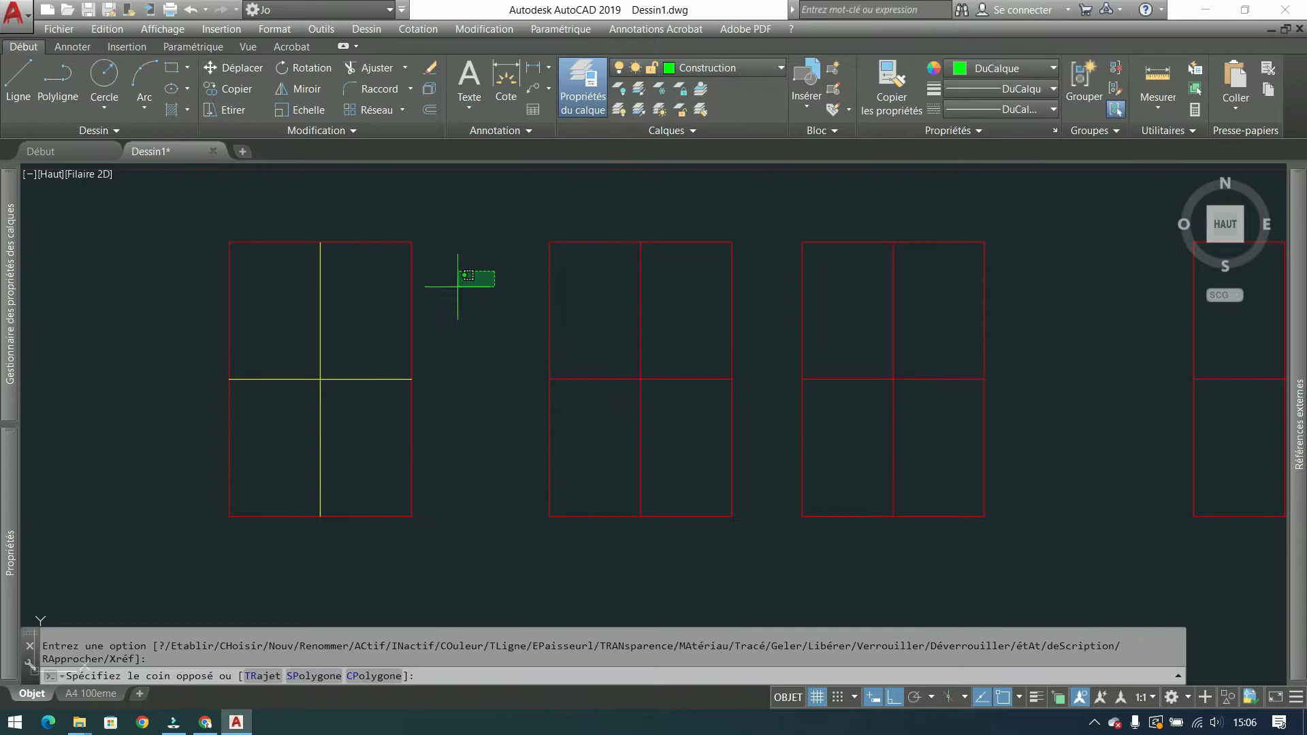
click(405, 289)
click(742, 66)
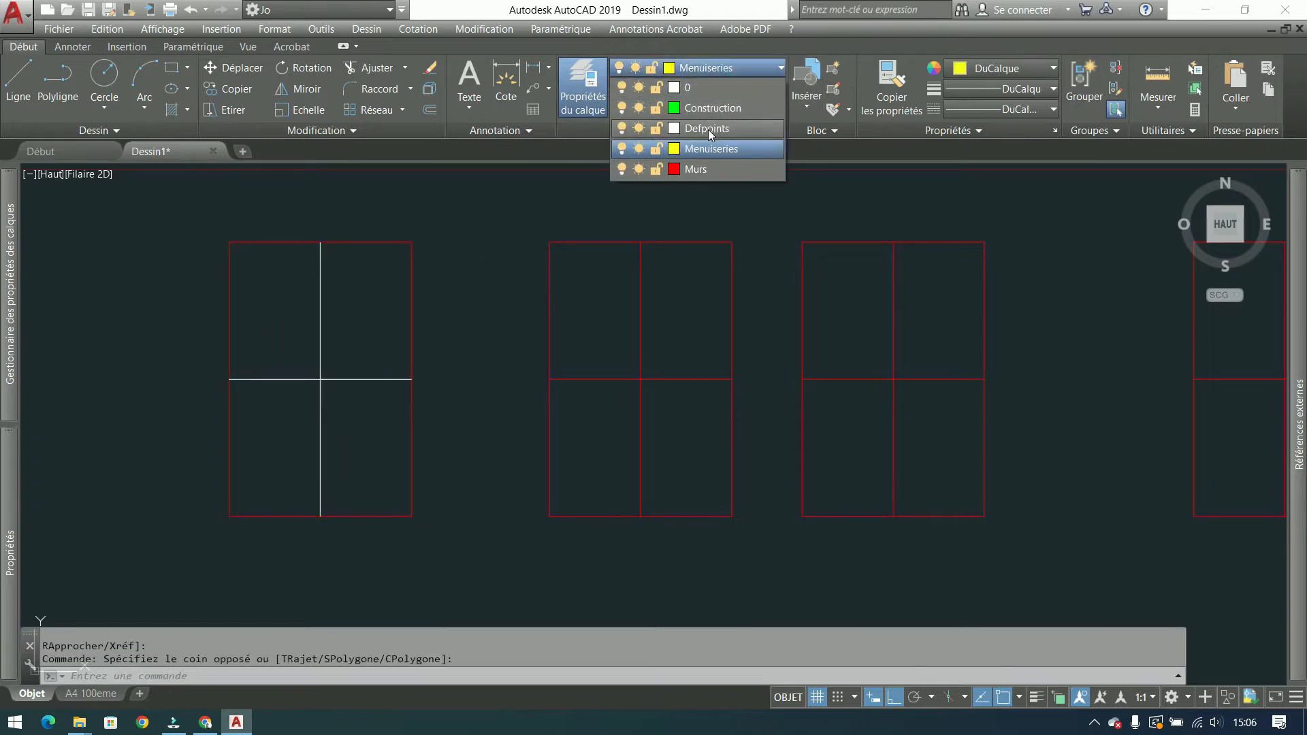
click(706, 174)
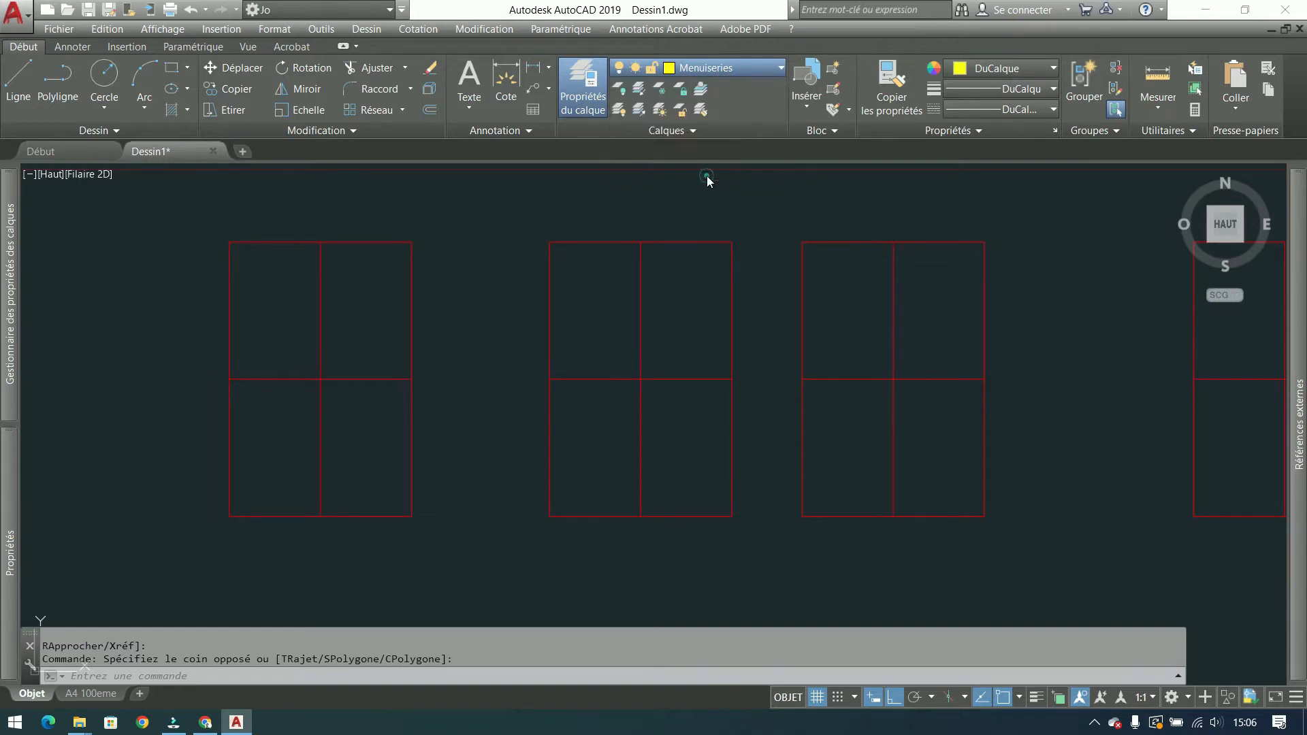
key(Escape)
Step: Draw an upright rectangle on the Construction layer in the empty area left of the four blocks
mouse_move(459, 323)
middle_down()
mouse_move(409, 296)
mouse_move(473, 237)
mouse_move(431, 323)
middle_up()
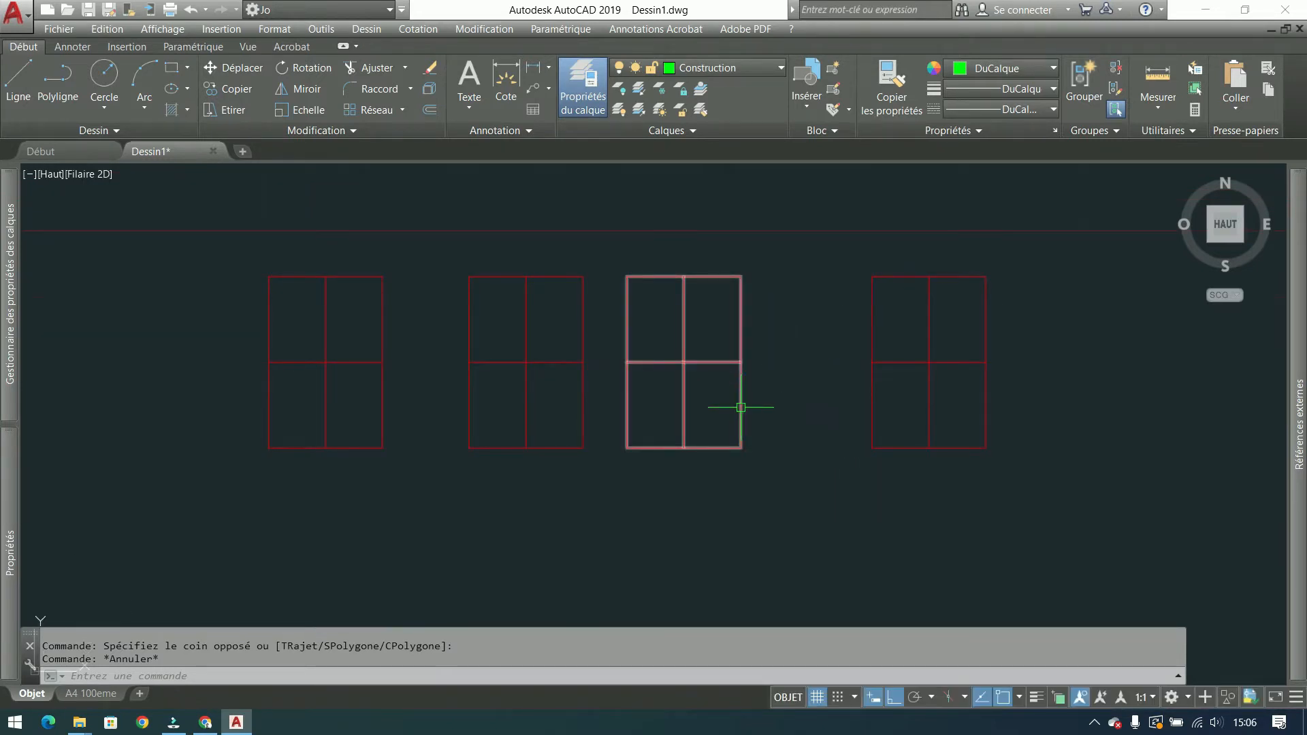
scroll(721, 412, down, 2)
middle_drag(720, 412, 753, 356)
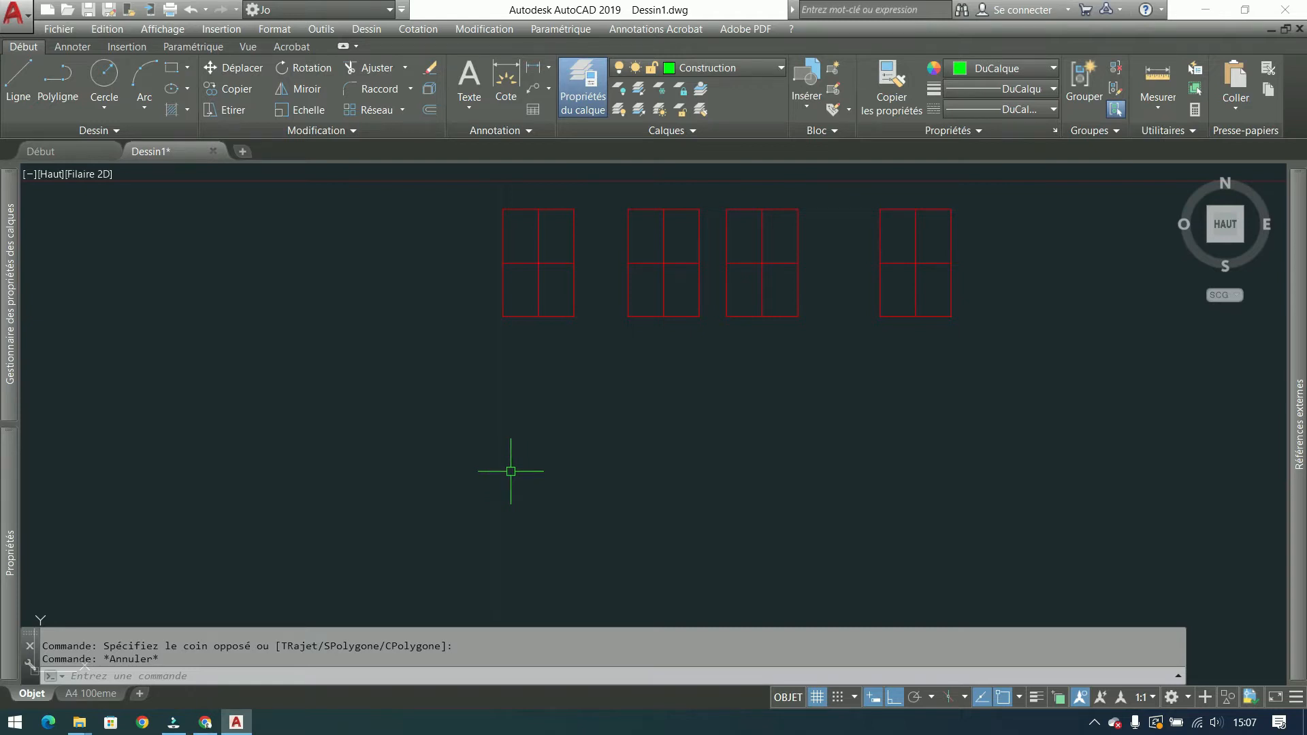
click(172, 68)
click(229, 260)
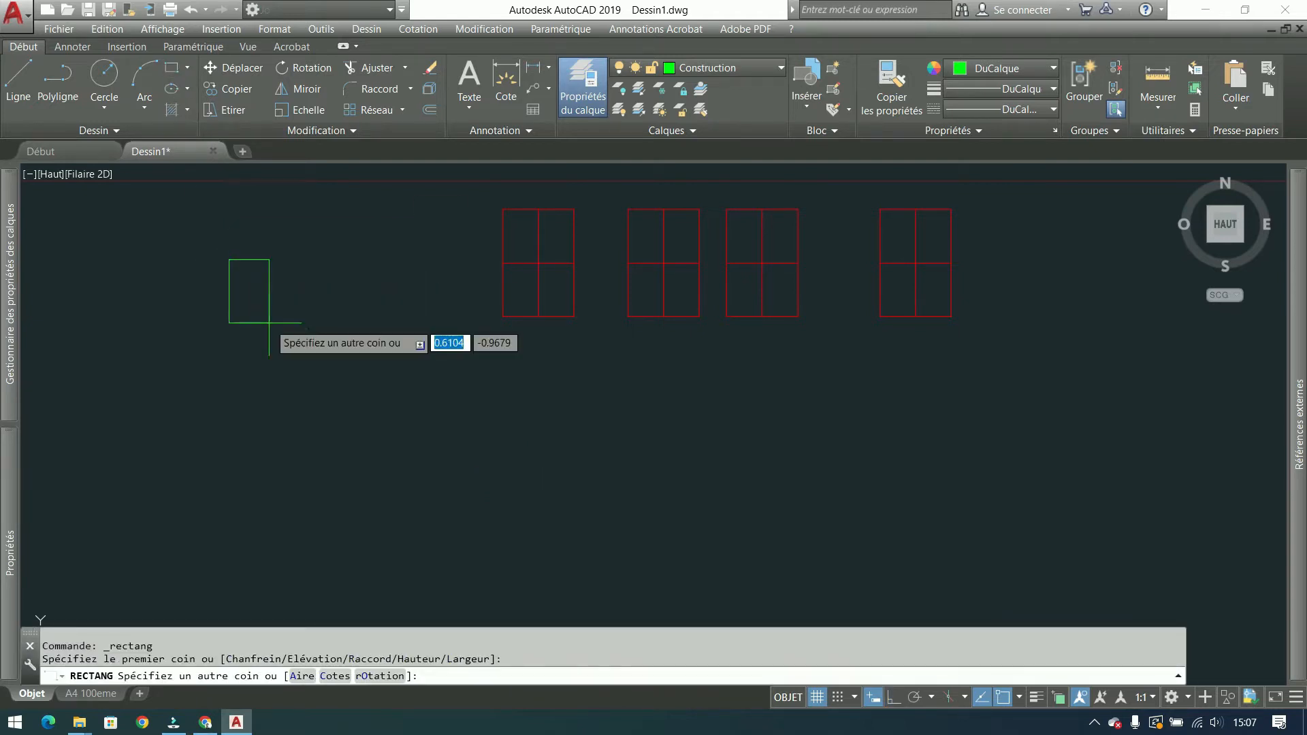
click(300, 356)
Step: Divide the new green rectangle with a vertical and a horizontal polyline through the midpoints of its sides
click(58, 76)
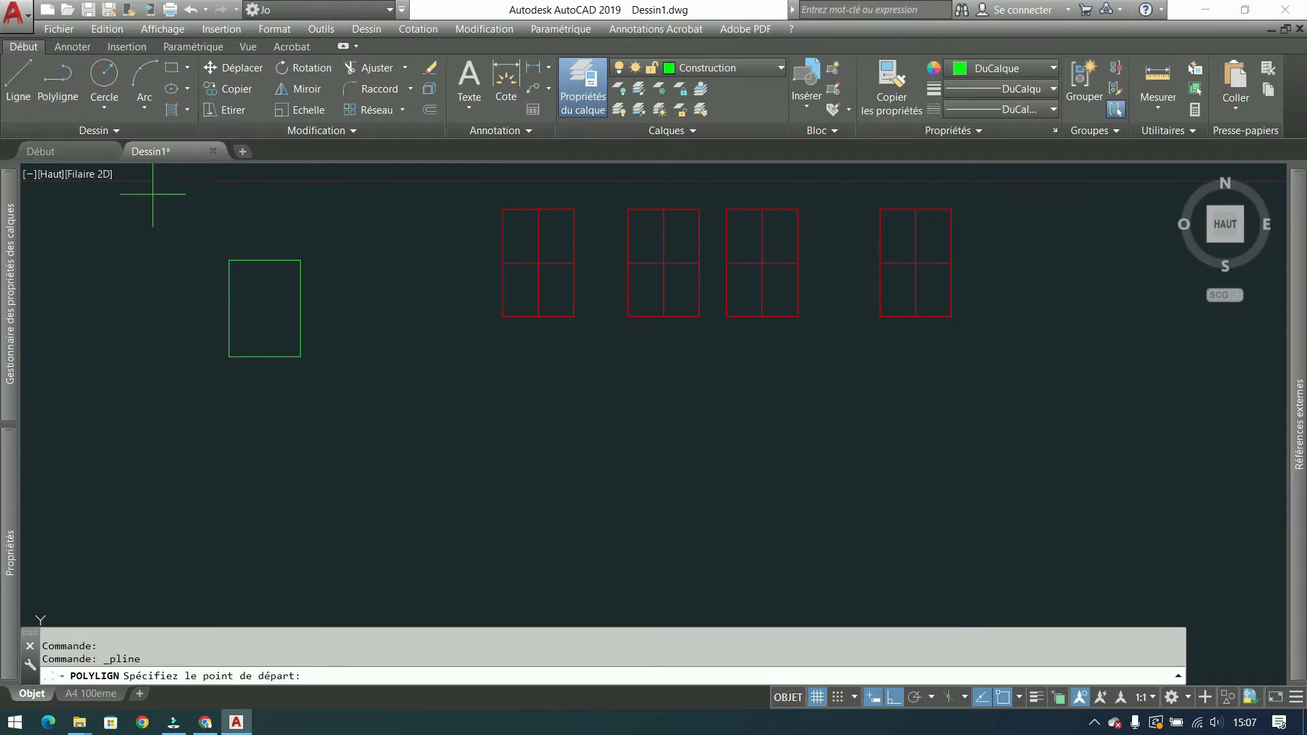
click(264, 260)
click(265, 356)
key(Return)
key(Return)
click(229, 308)
click(300, 308)
key(Return)
Step: Group the green rectangle with its two dividing polylines, then check the group by selecting it
click(315, 238)
click(213, 355)
right_click(444, 321)
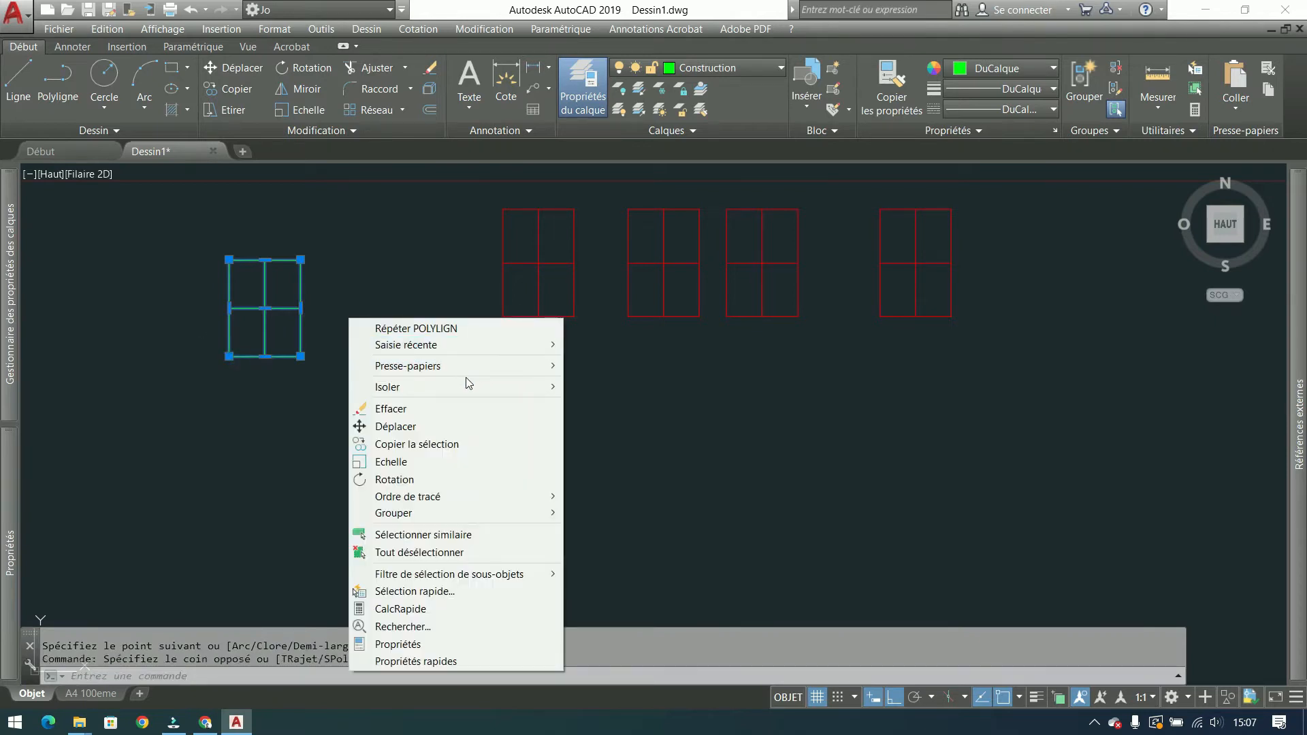
mouse_move(471, 366)
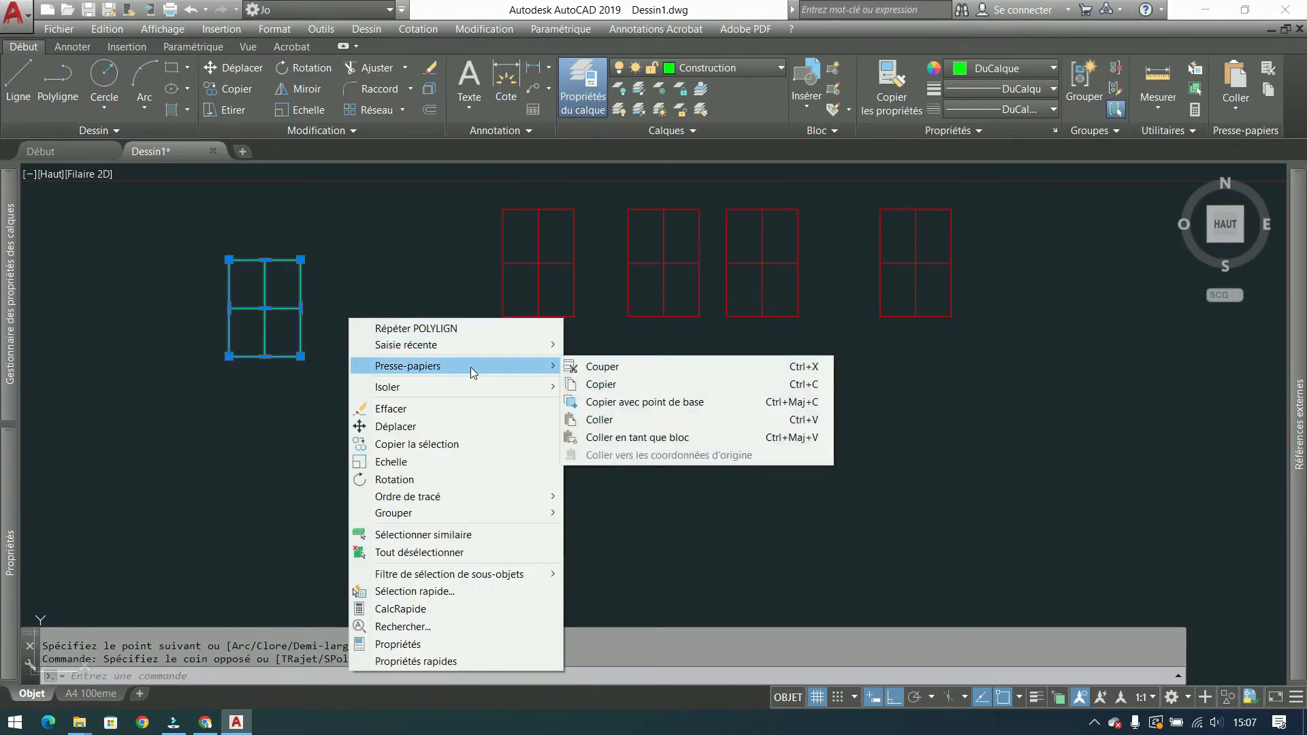
mouse_move(451, 512)
click(580, 512)
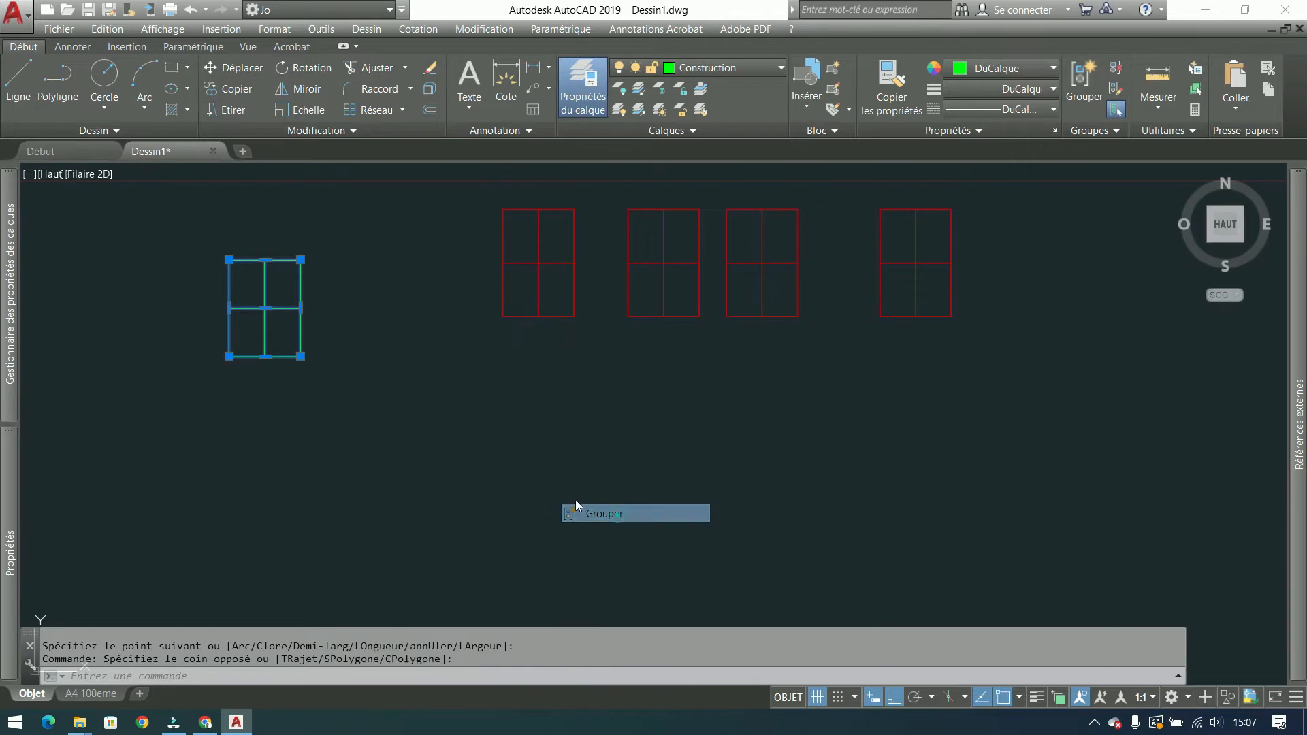
click(282, 356)
key(Escape)
Step: Draw a second, roughly square rectangle left of the grouped one and cross it with two diagonal polylines between its corners
click(172, 68)
click(95, 262)
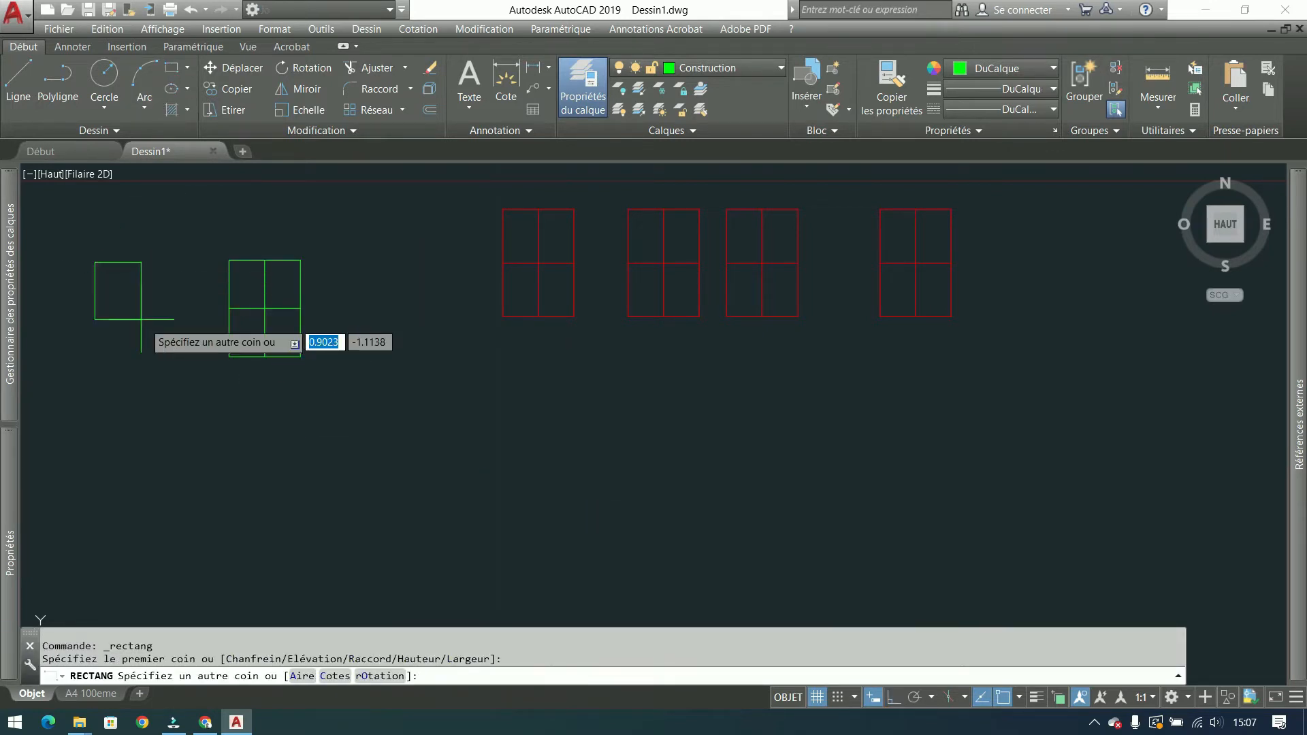
click(192, 361)
click(58, 78)
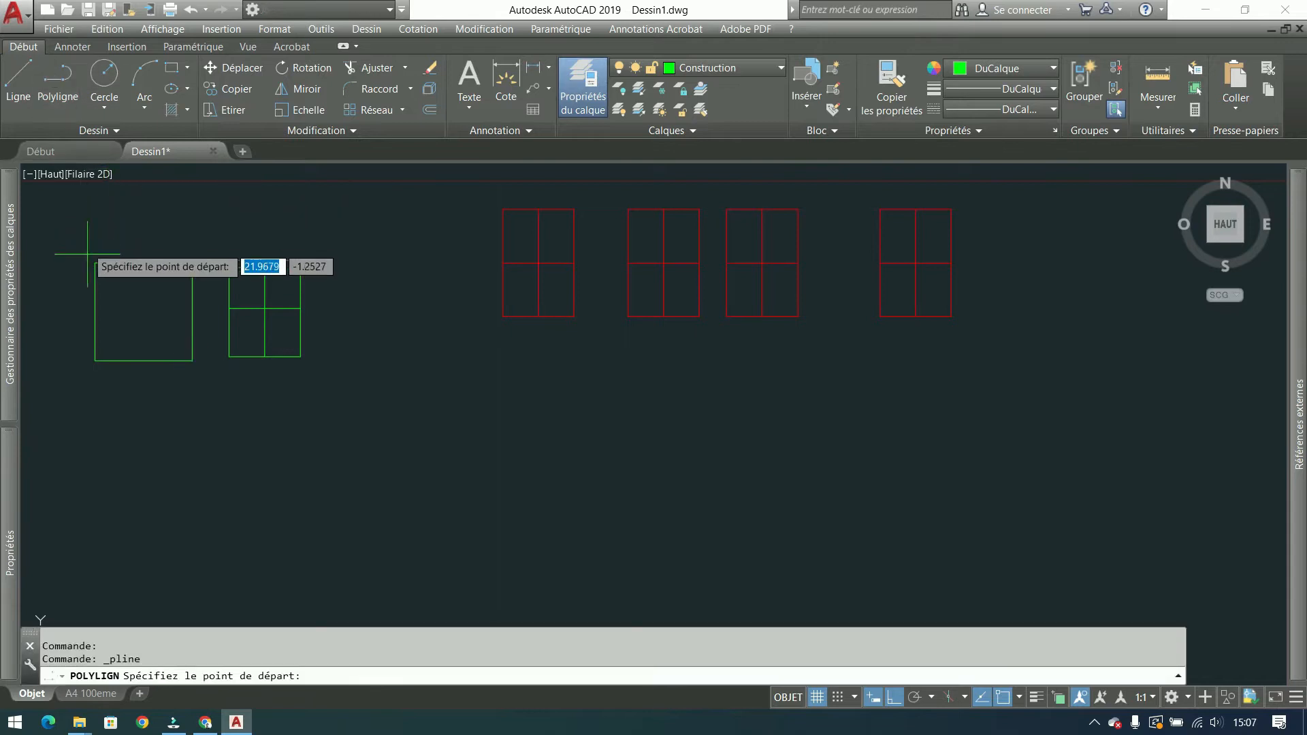
click(95, 262)
click(192, 360)
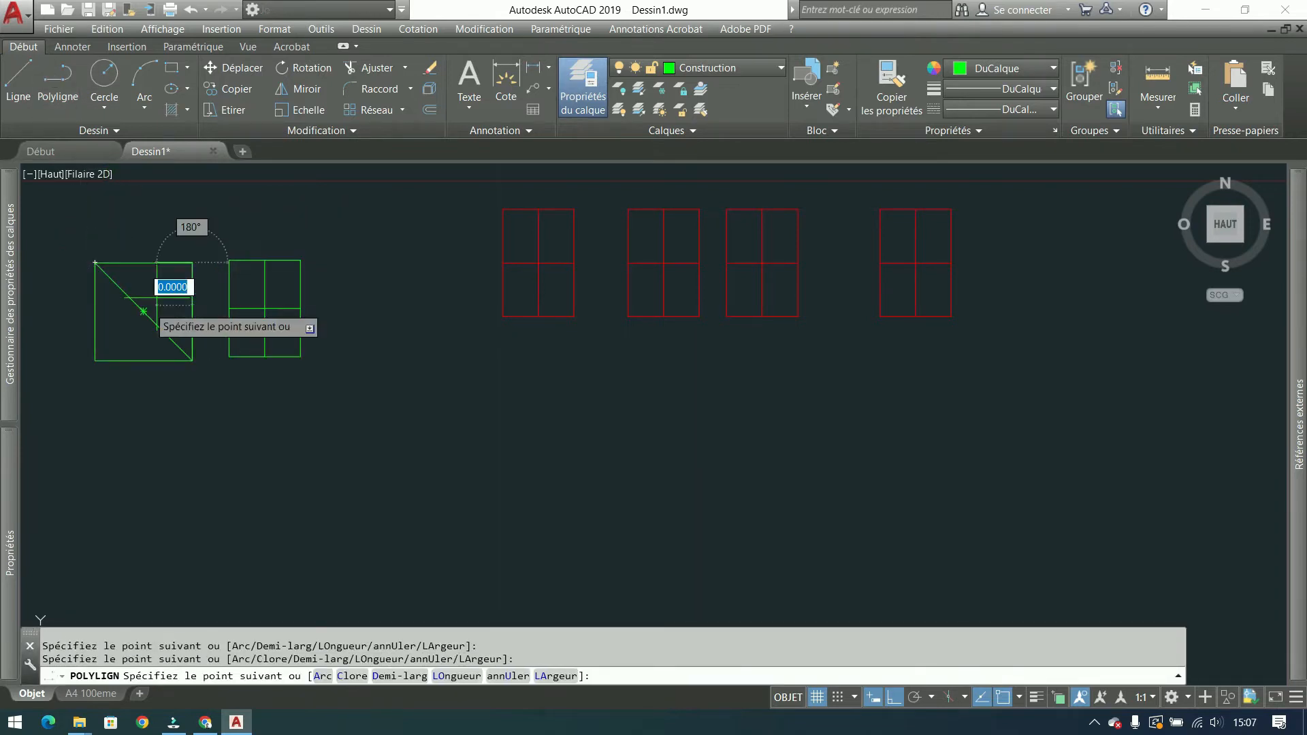
click(94, 361)
key(Return)
Step: Select the crossed square's separate objects and the grouped rectangle in turn to compare how ungrouped and grouped objects select
middle_drag(411, 365, 477, 388)
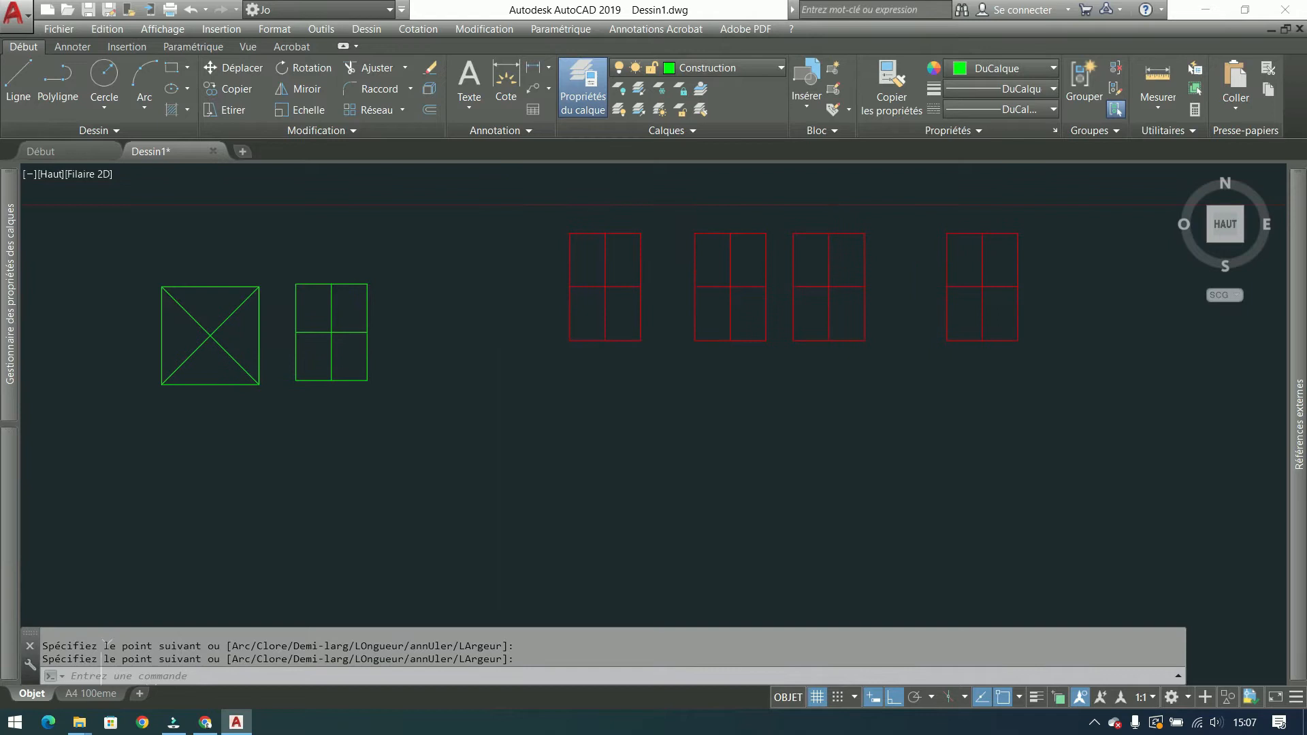
click(269, 267)
click(149, 397)
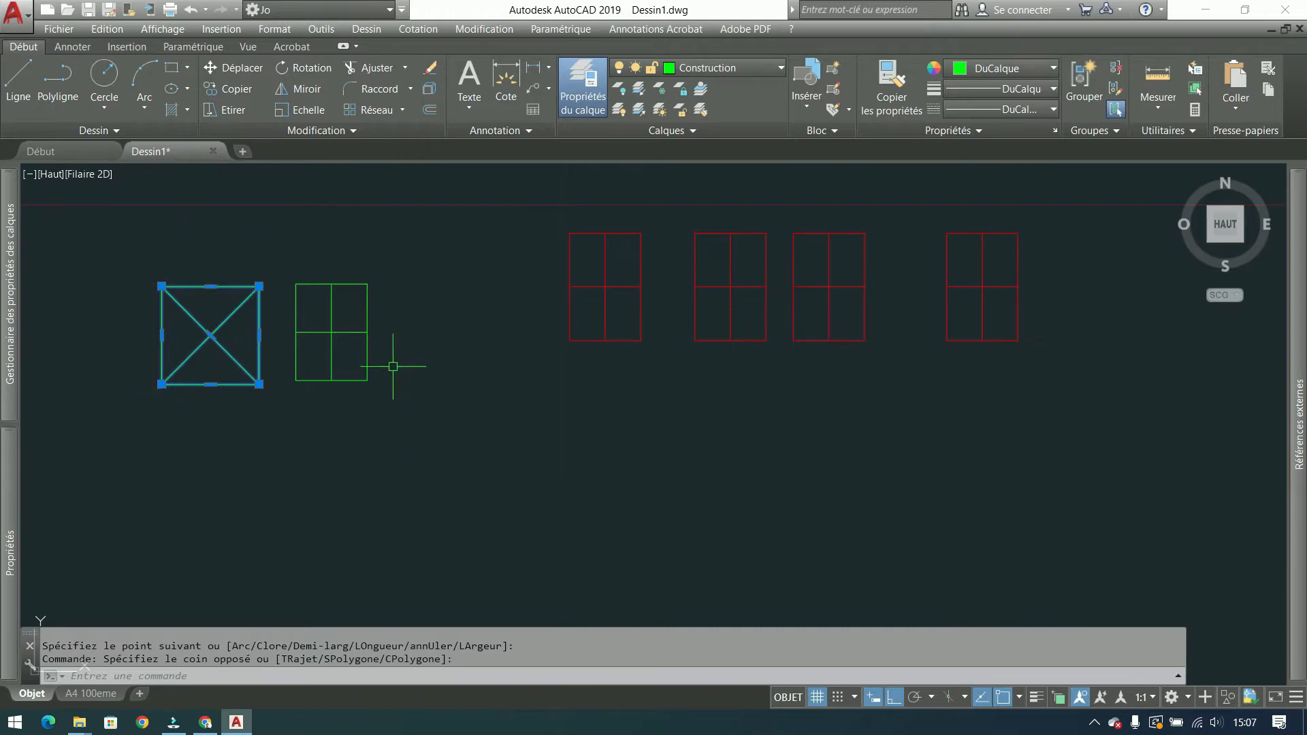
key(Escape)
click(345, 331)
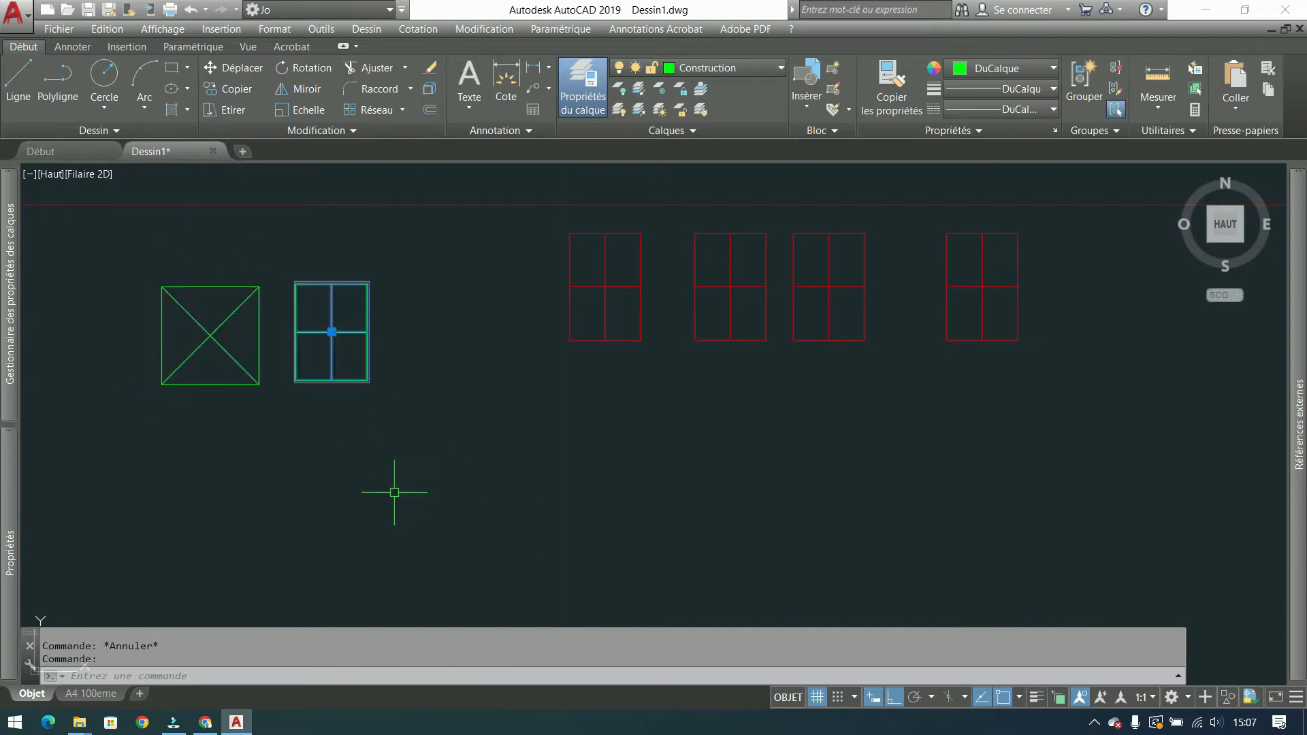
Step: Select all the crossed square's separate objects and try to stretch its upper-left corner outward
key(Escape)
click(959, 275)
key(Escape)
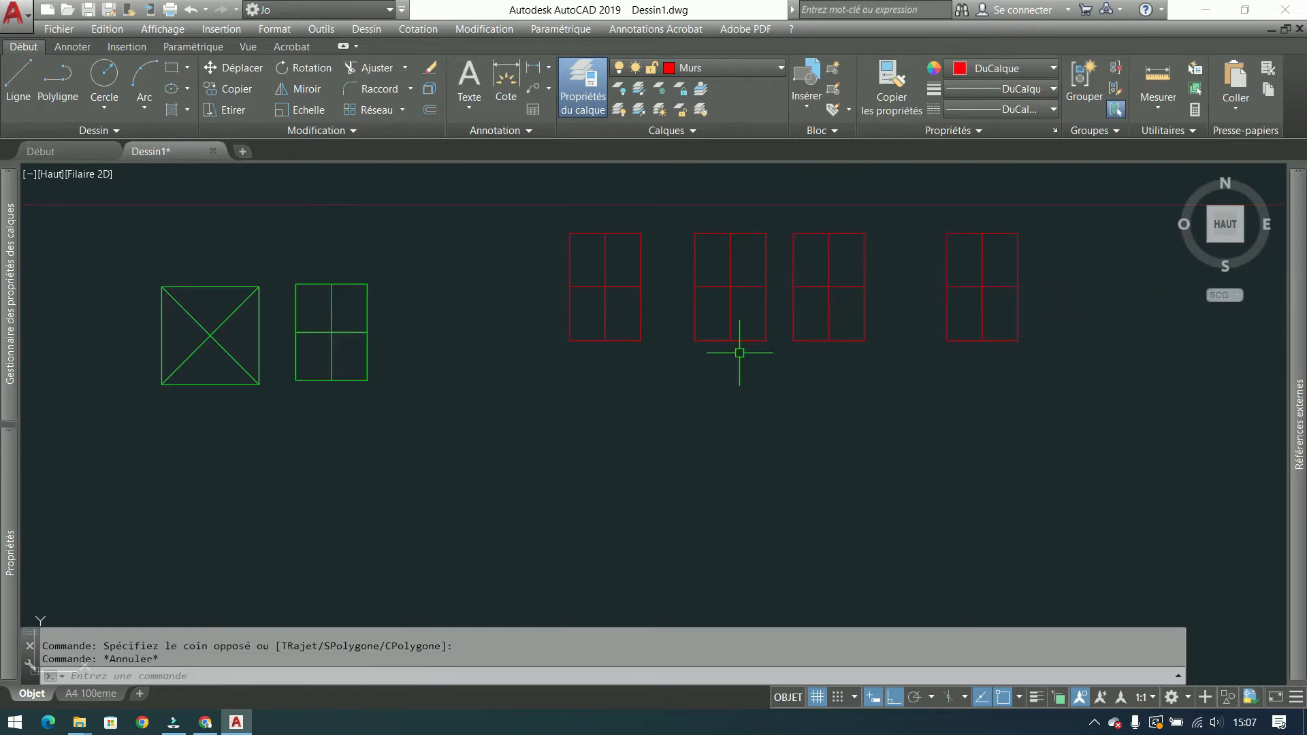
middle_drag(324, 440, 400, 440)
scroll(338, 264, up, 2)
click(339, 264)
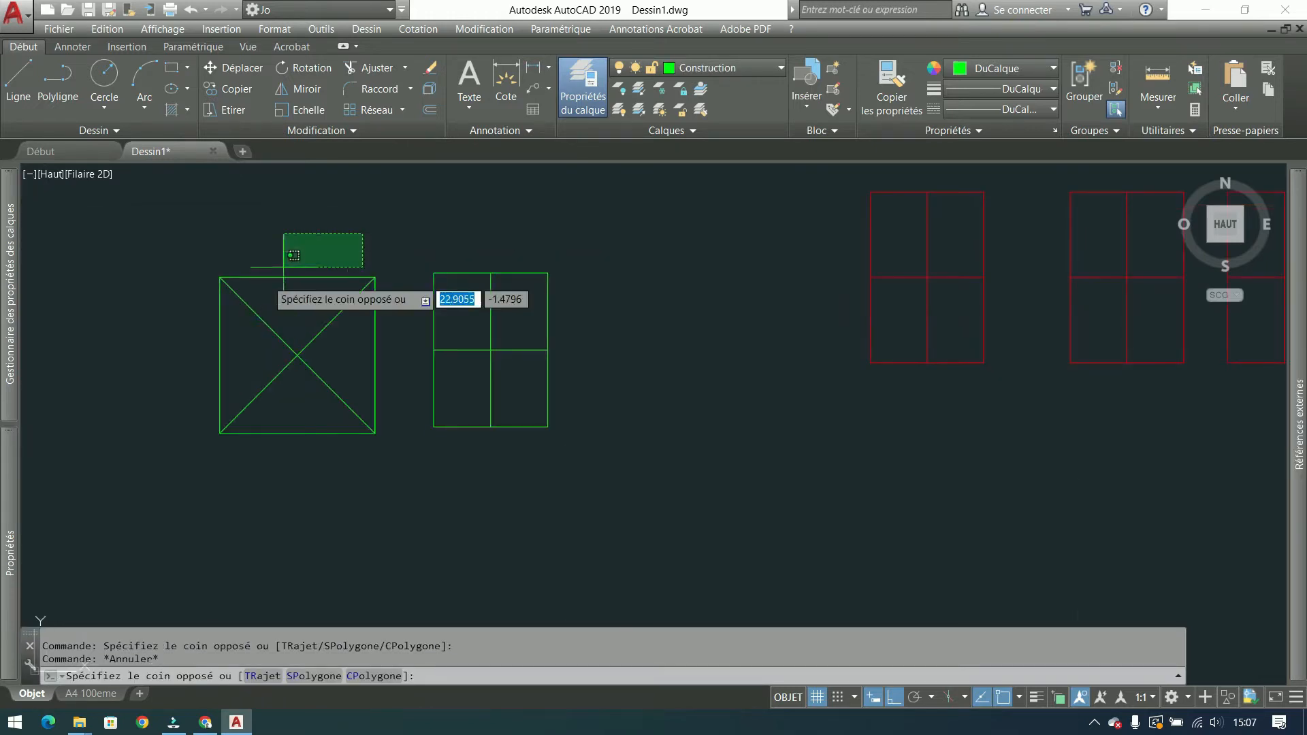
click(181, 438)
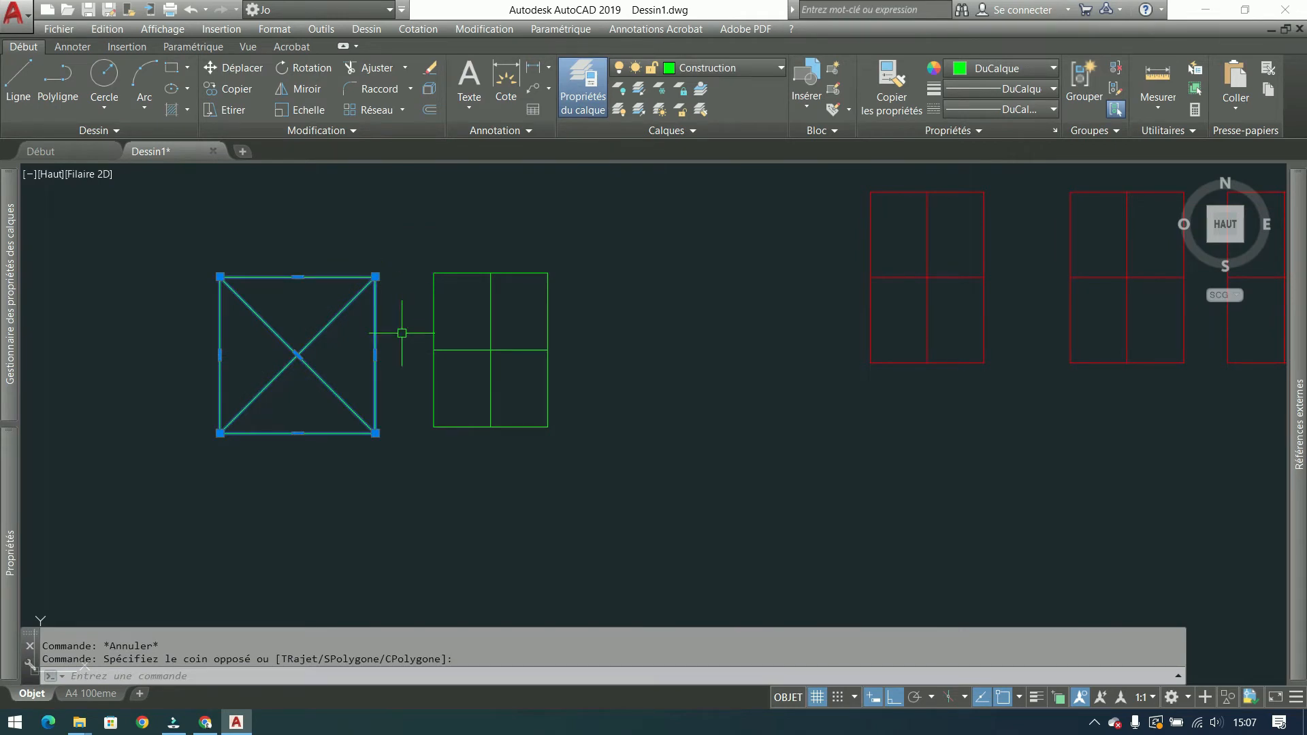
click(219, 276)
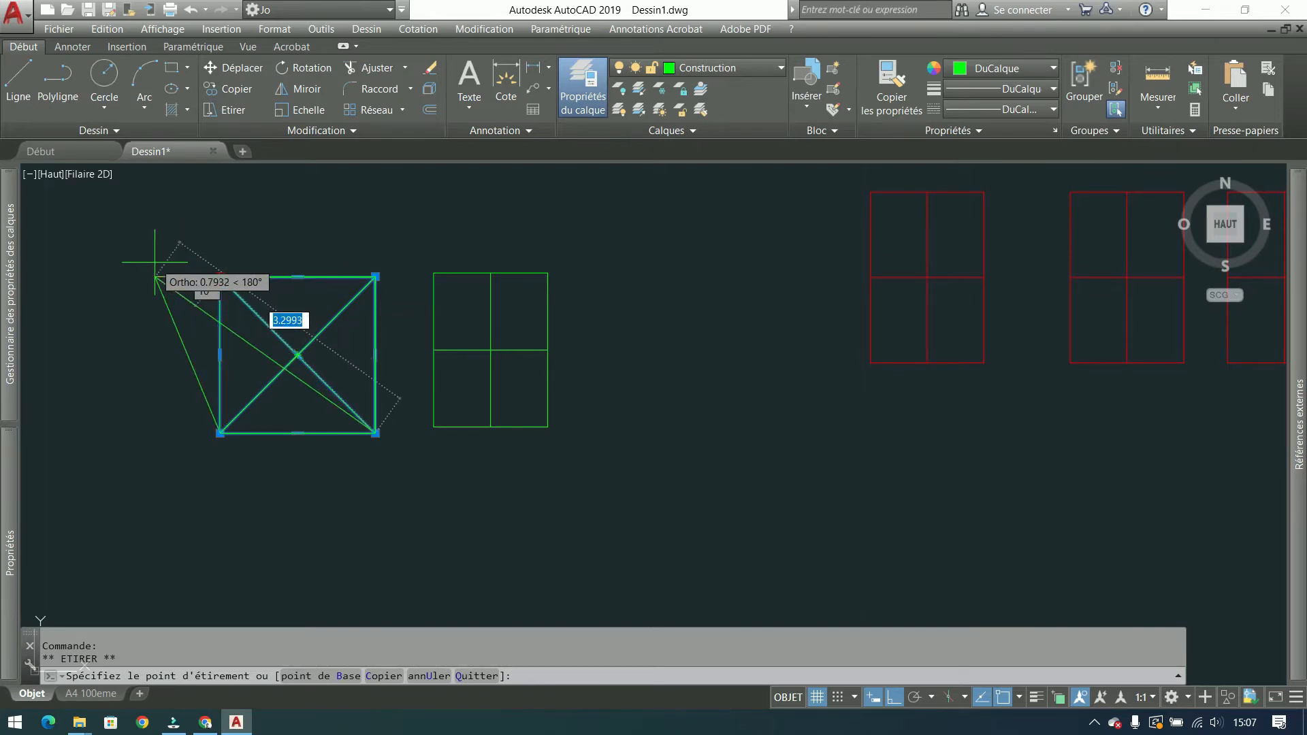
key(Escape)
middle_drag(292, 330, 444, 340)
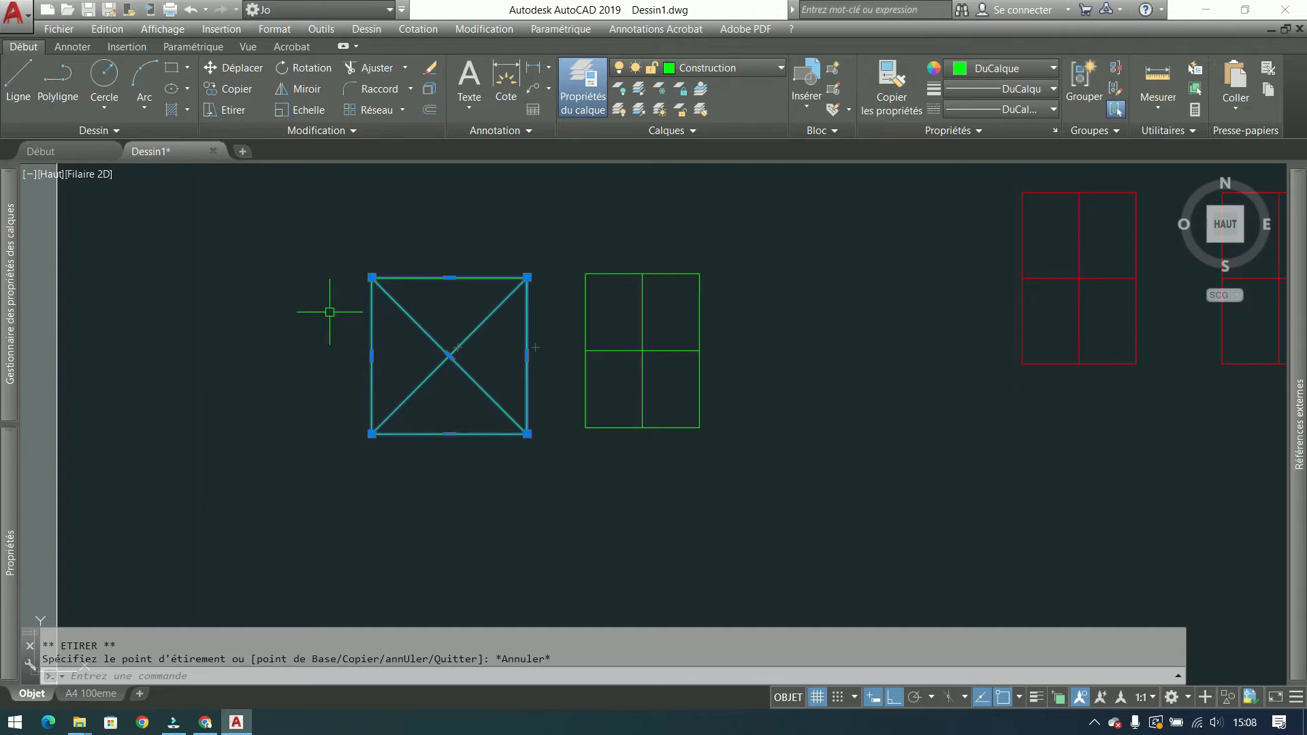
Step: Select the crossed square's objects and the grouped rectangle in turn to compare their grips
key(Escape)
click(519, 233)
click(340, 436)
key(Escape)
click(748, 228)
click(592, 415)
middle_drag(592, 415, 495, 431)
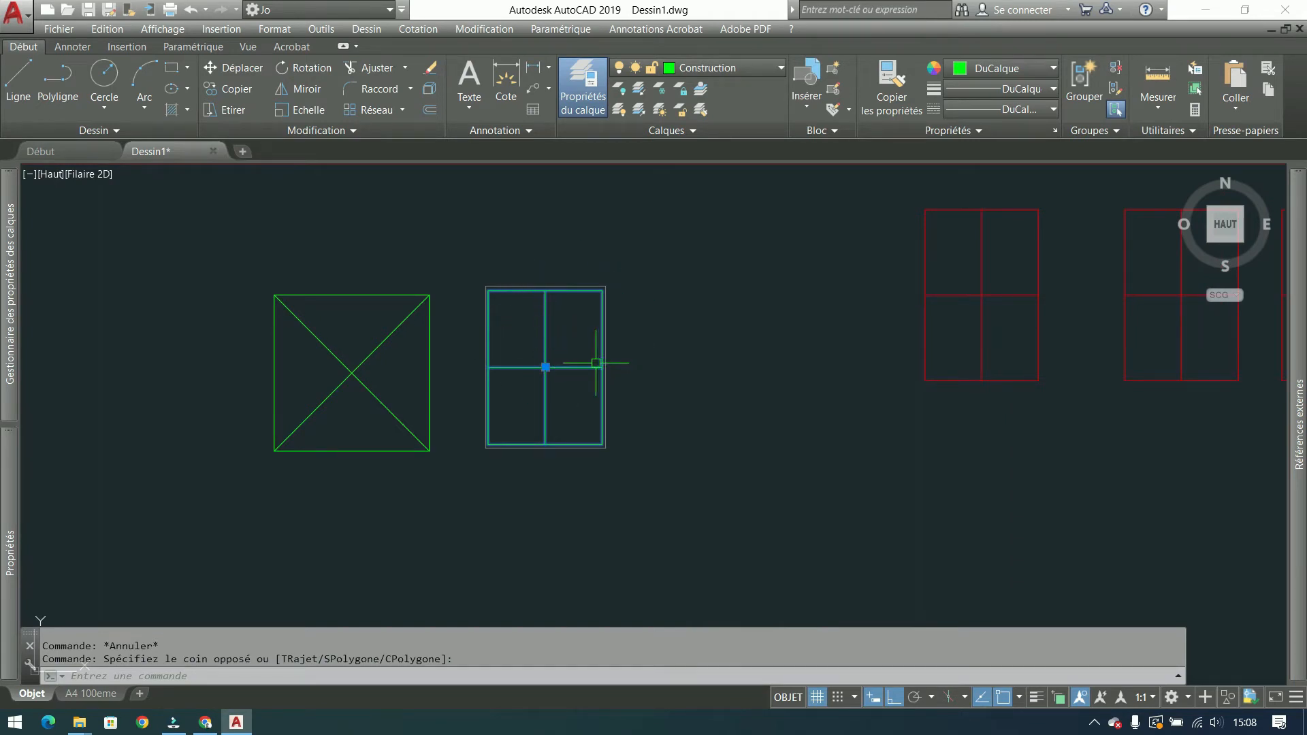
Step: Ungroup the grouped green rectangle, check its separate objects by selecting them, and undo the ungrouping
right_click(575, 347)
mouse_move(632, 541)
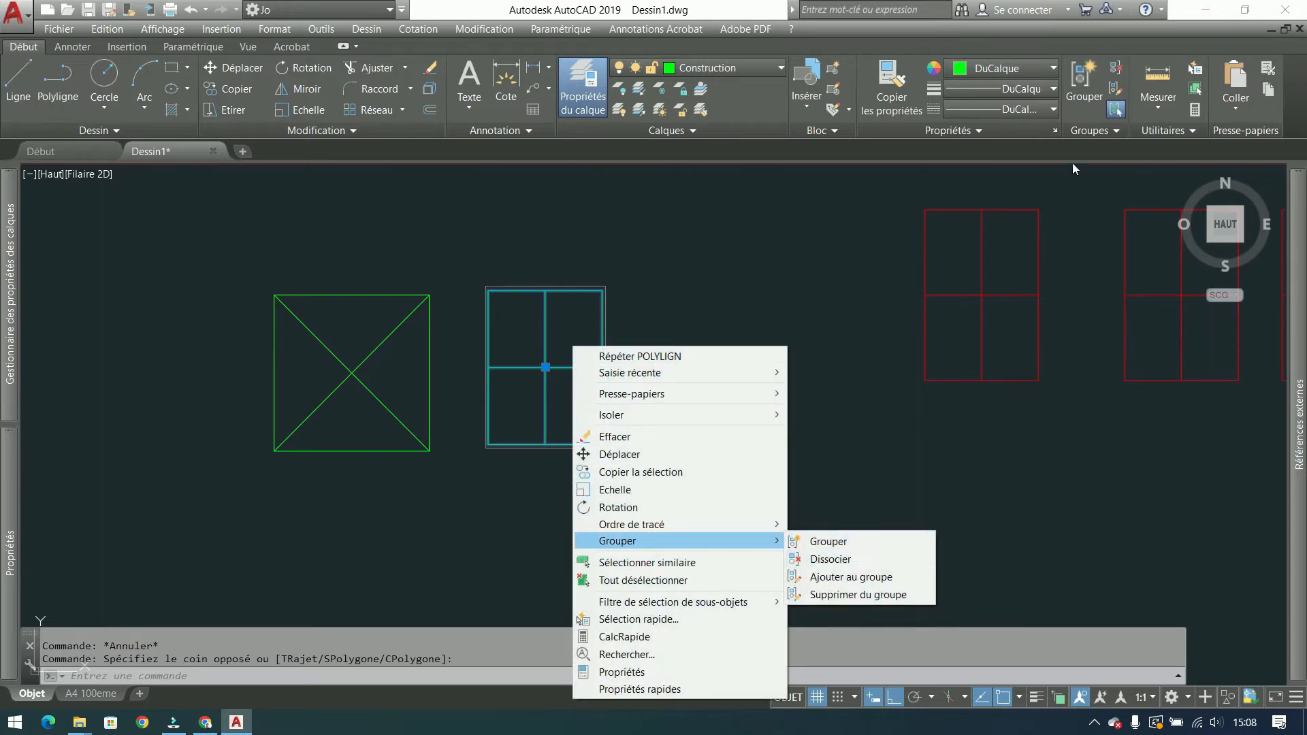
click(1094, 151)
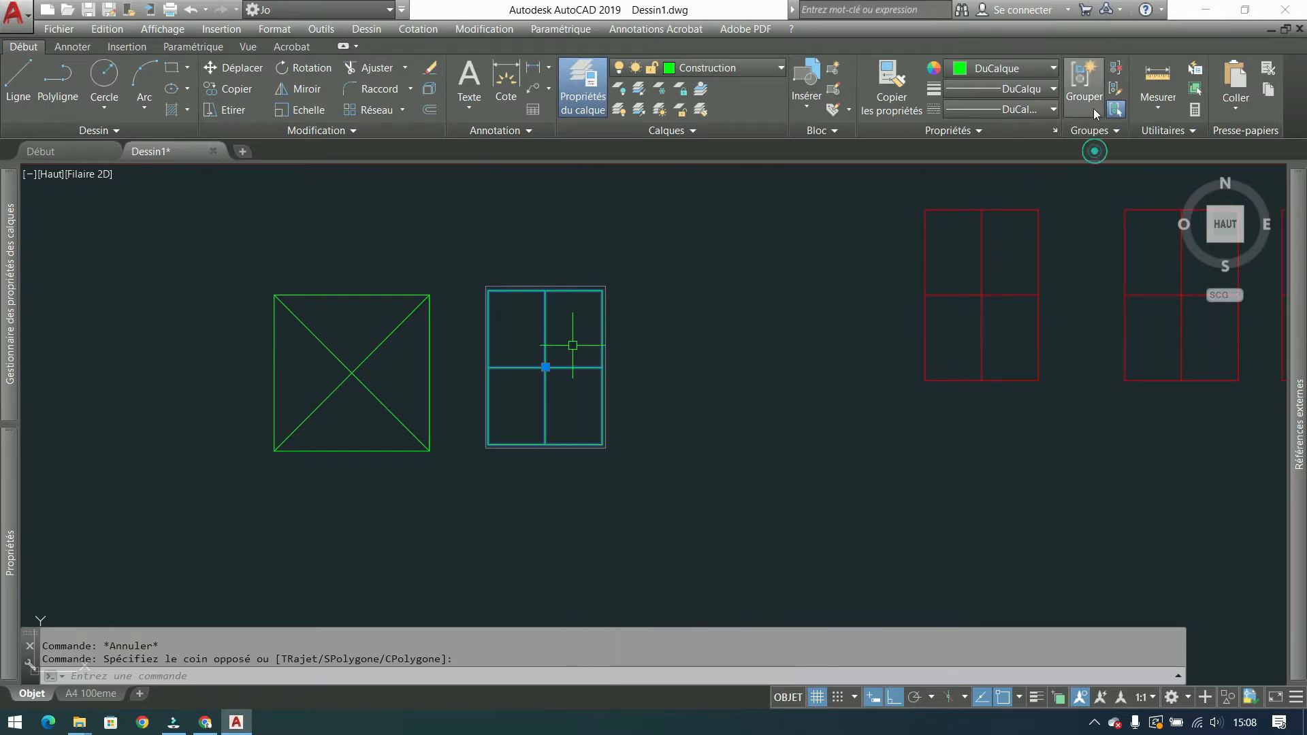
click(1118, 70)
click(605, 264)
click(494, 461)
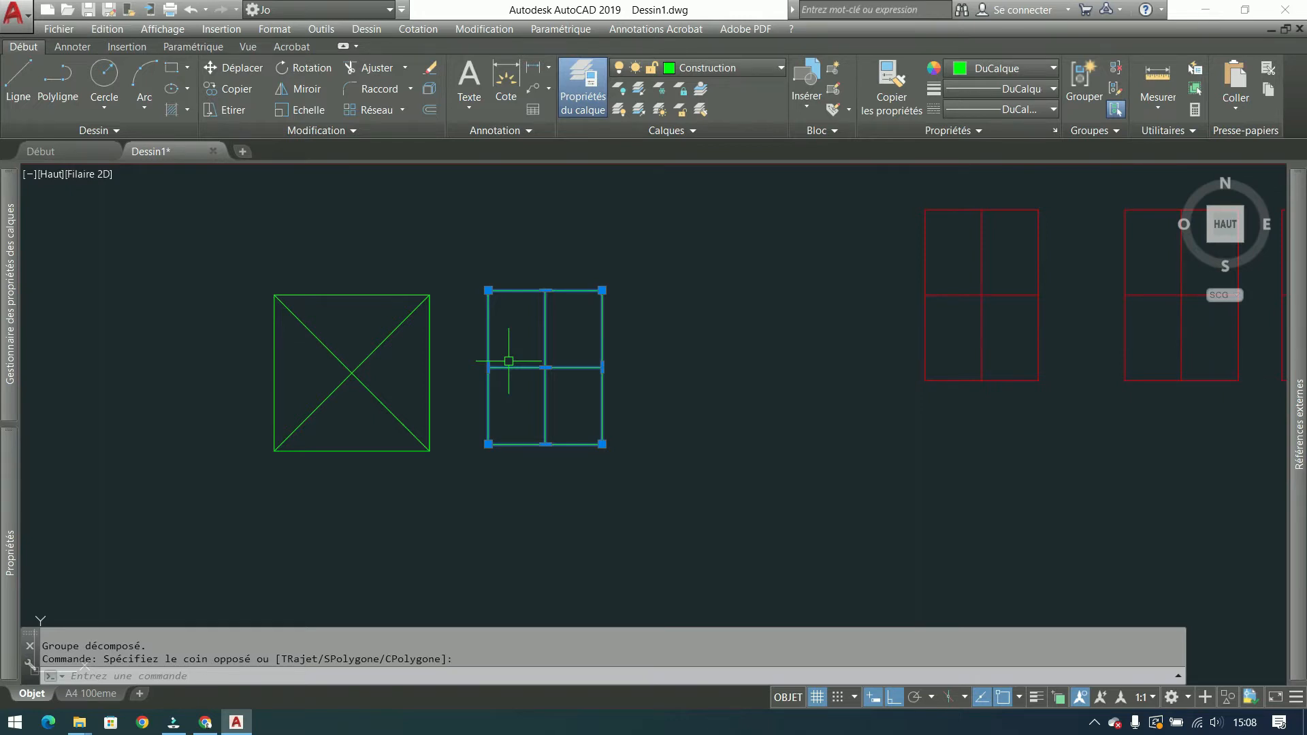
key(ctrl+z)
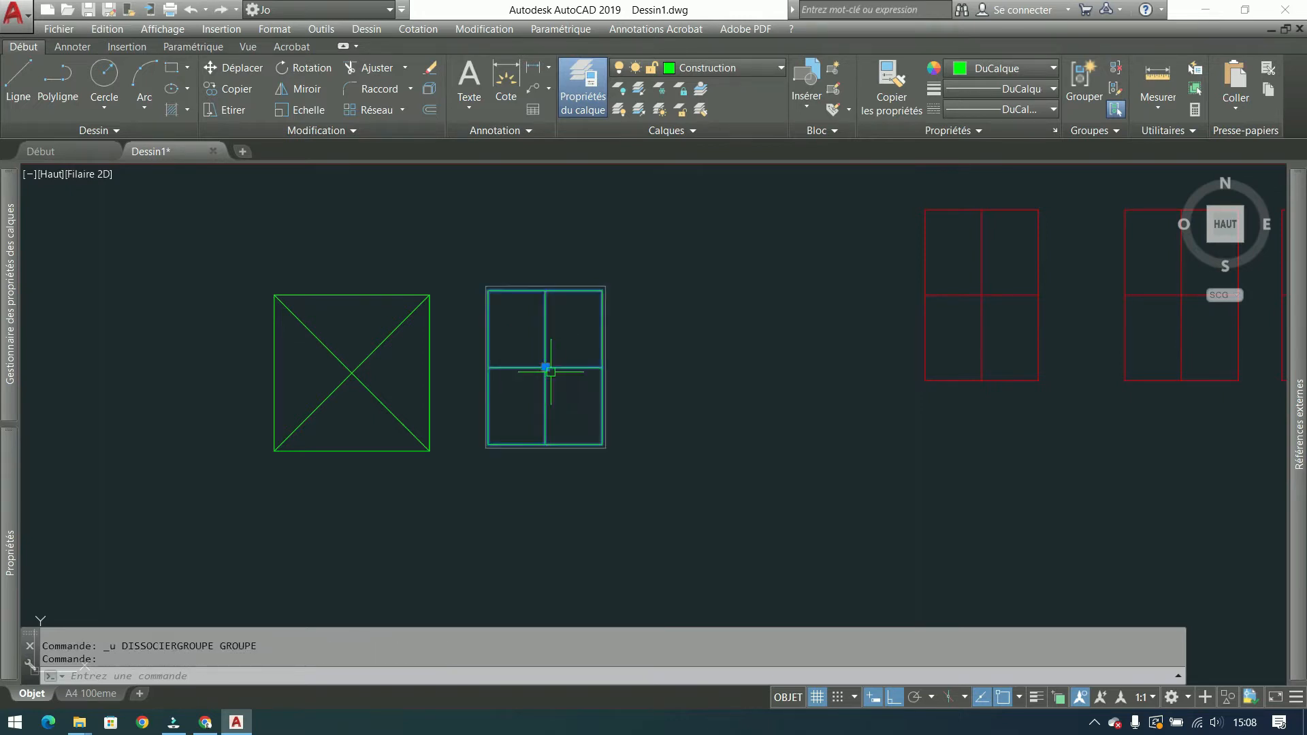
Step: Copy the grouped green rectangle twice, once straight above and once straight below the original
scroll(606, 381, down, 2)
click(204, 89)
click(613, 381)
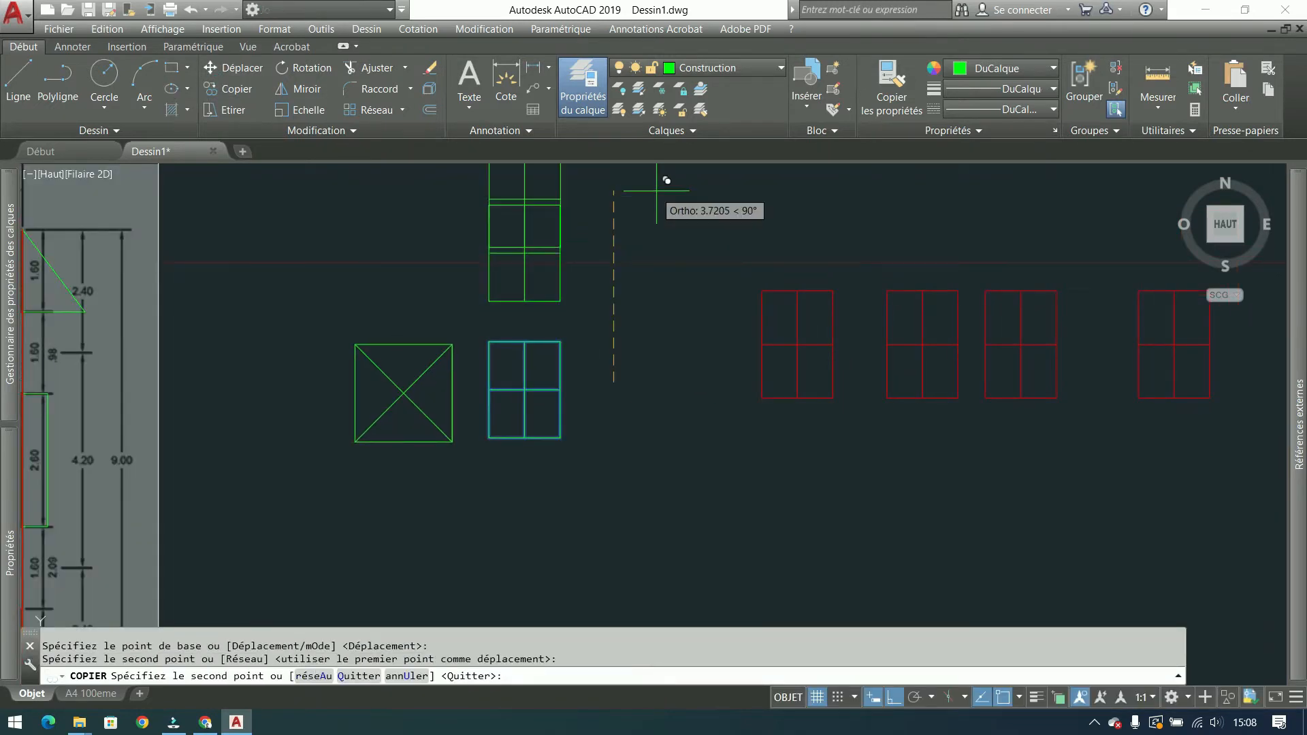
click(613, 502)
key(Escape)
Step: Ungroup the lowest copy of the grouped green rectangle
click(563, 508)
right_click(559, 512)
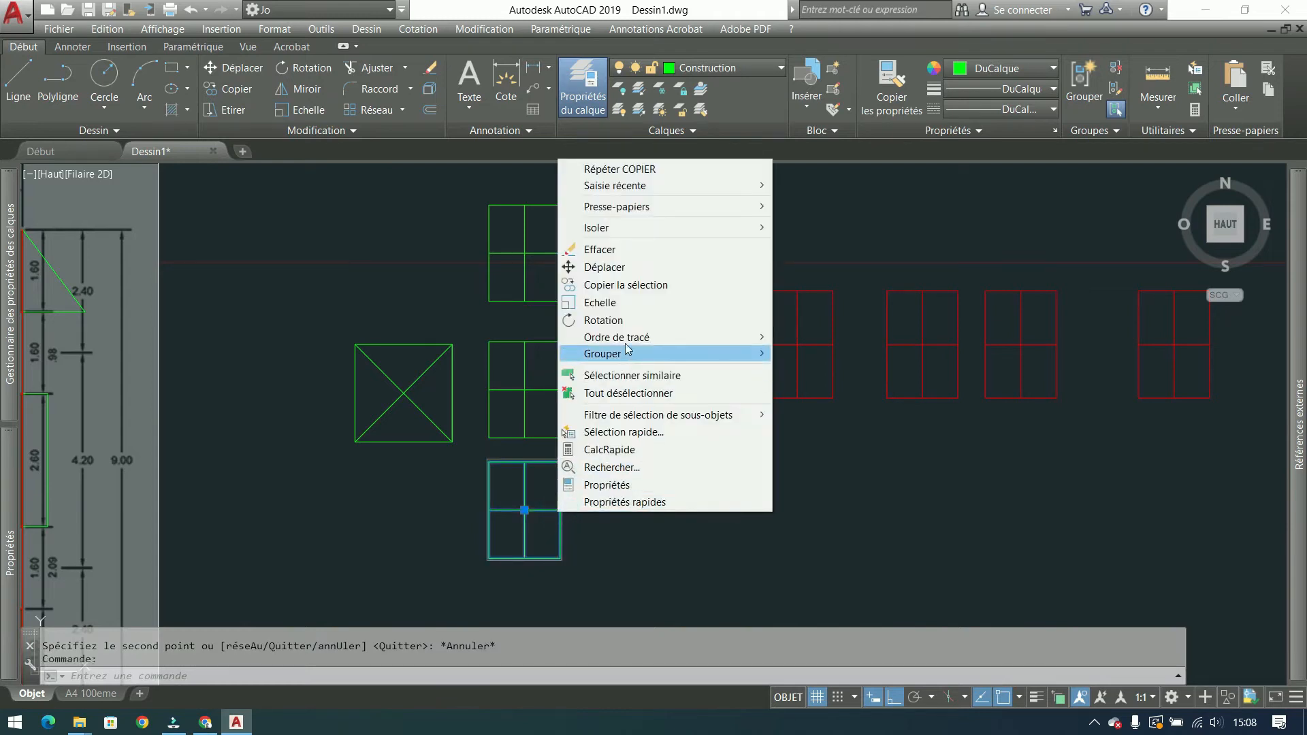
mouse_move(643, 356)
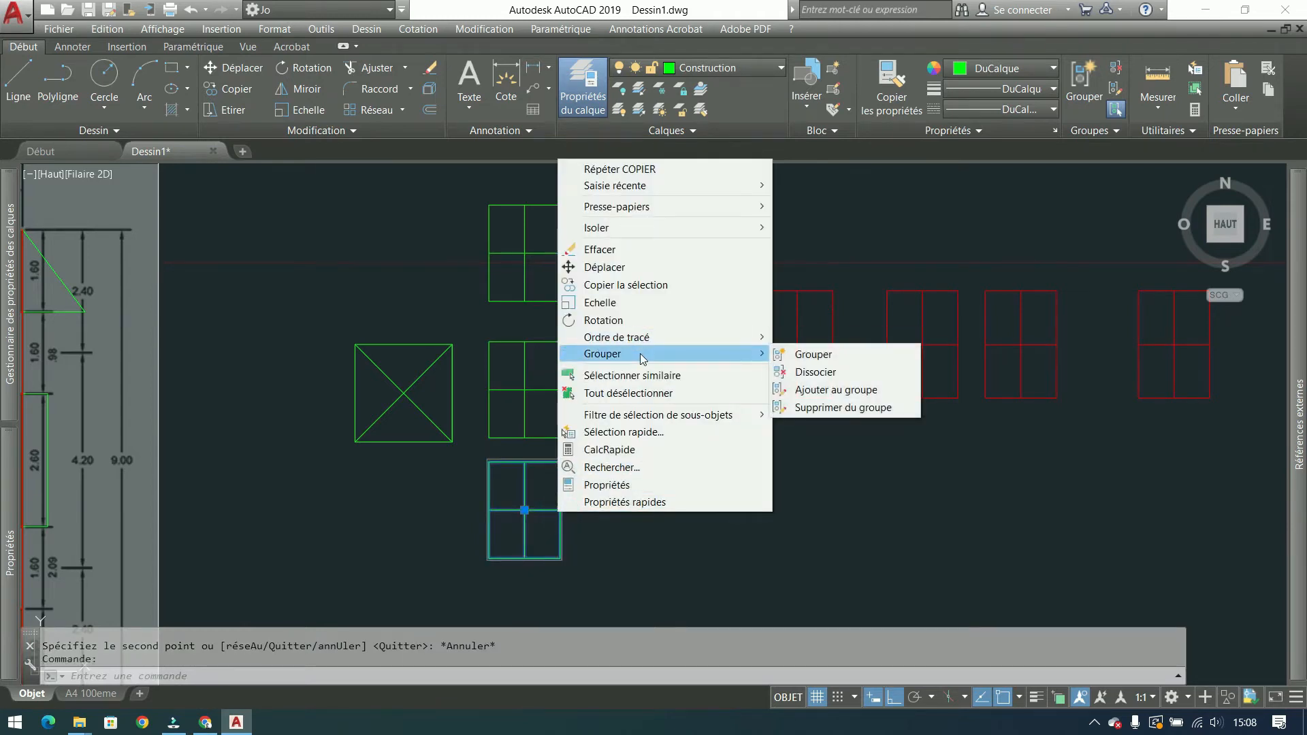
click(816, 373)
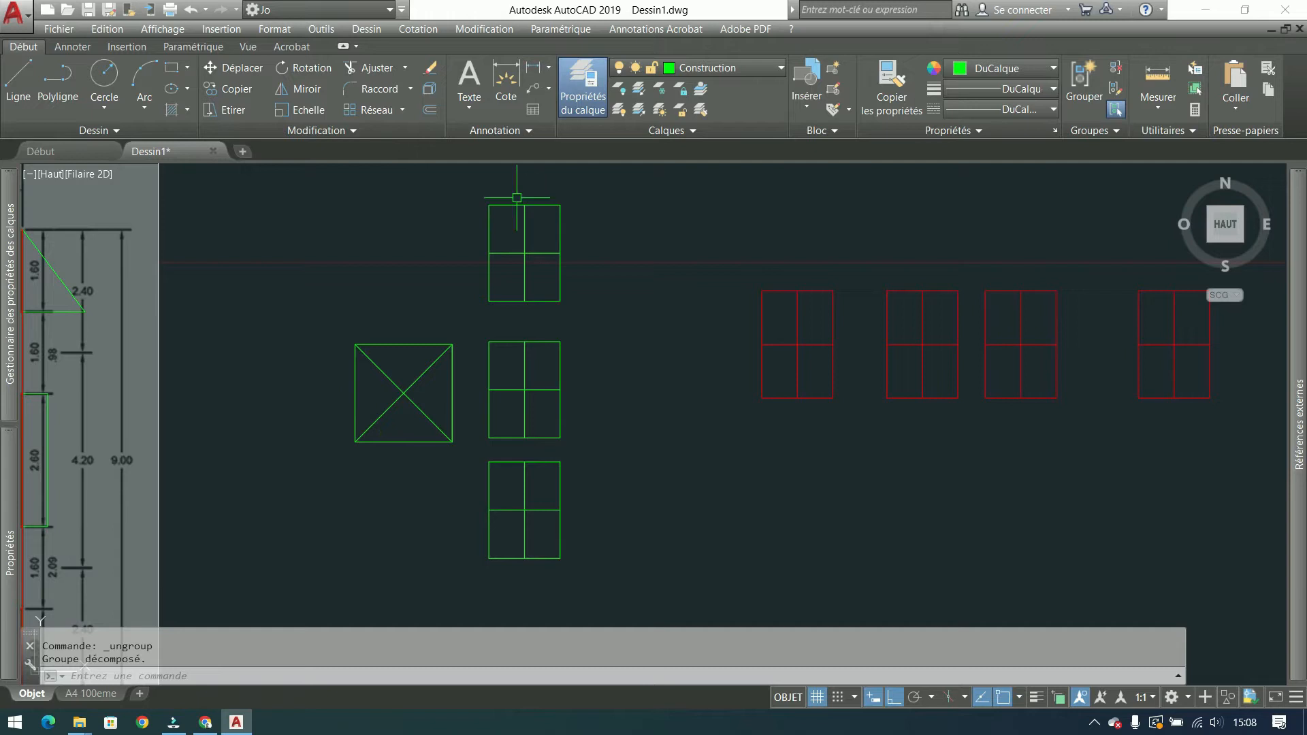
Step: Copy the crossed square with its diagonals twice straight upward, forming a column of three
click(453, 272)
click(339, 467)
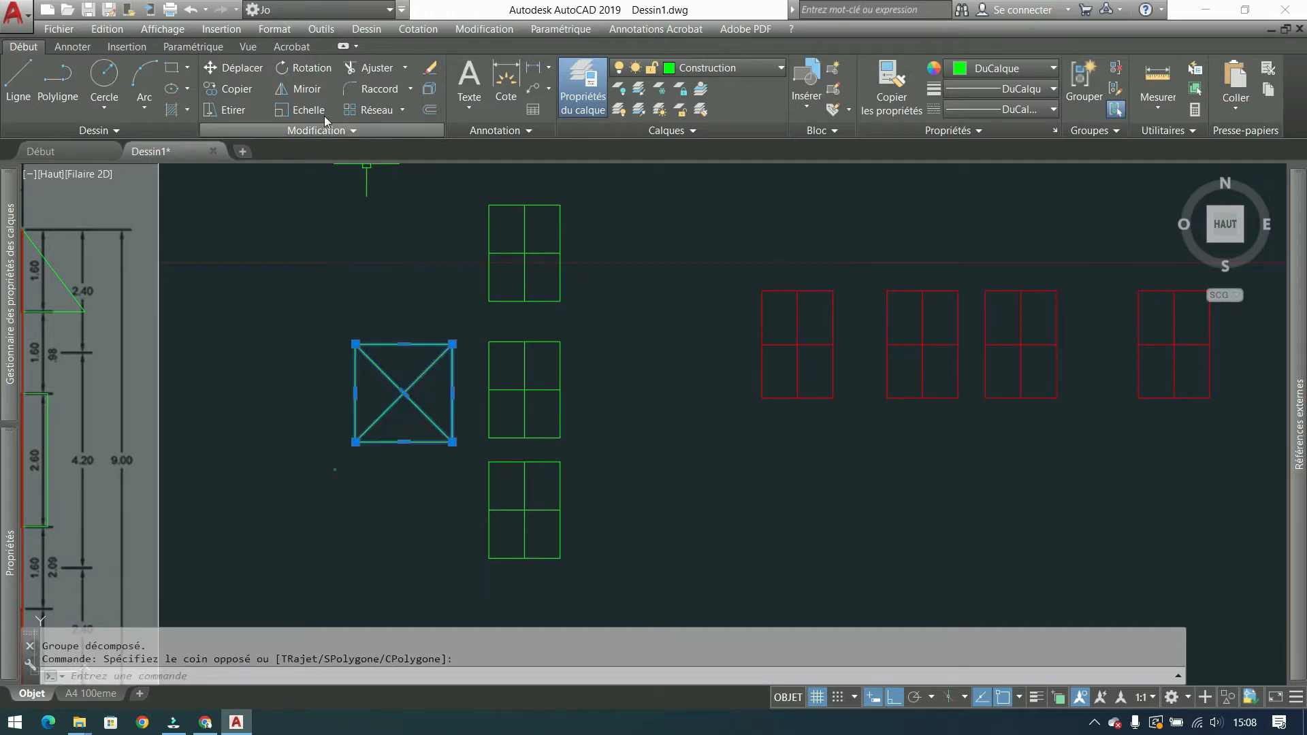
click(231, 89)
click(628, 367)
click(635, 226)
mouse_move(635, 225)
middle_down()
mouse_move(621, 333)
mouse_move(633, 300)
mouse_move(604, 339)
middle_up()
click(629, 206)
key(Return)
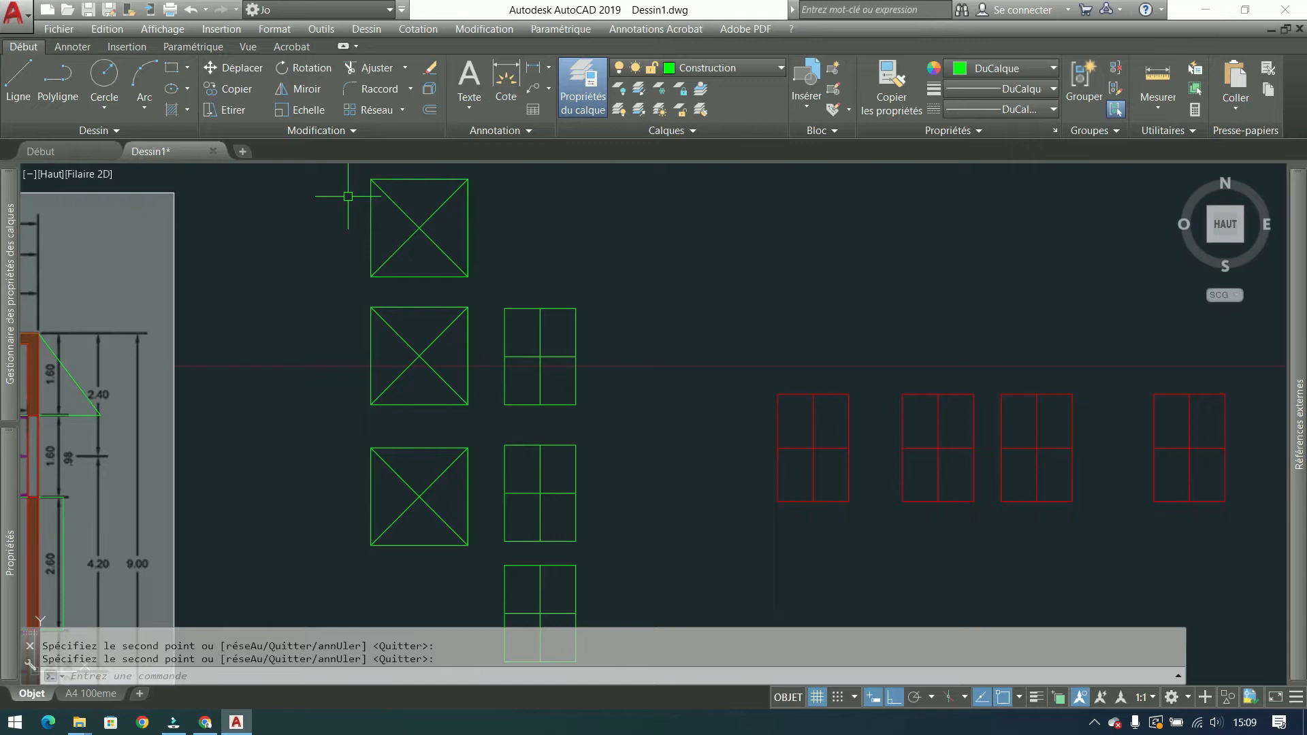
Step: Select the leftmost red block to examine how it behaves as one object, and clear the selection
mouse_move(676, 365)
middle_down()
mouse_move(635, 268)
mouse_move(542, 251)
middle_up()
click(579, 241)
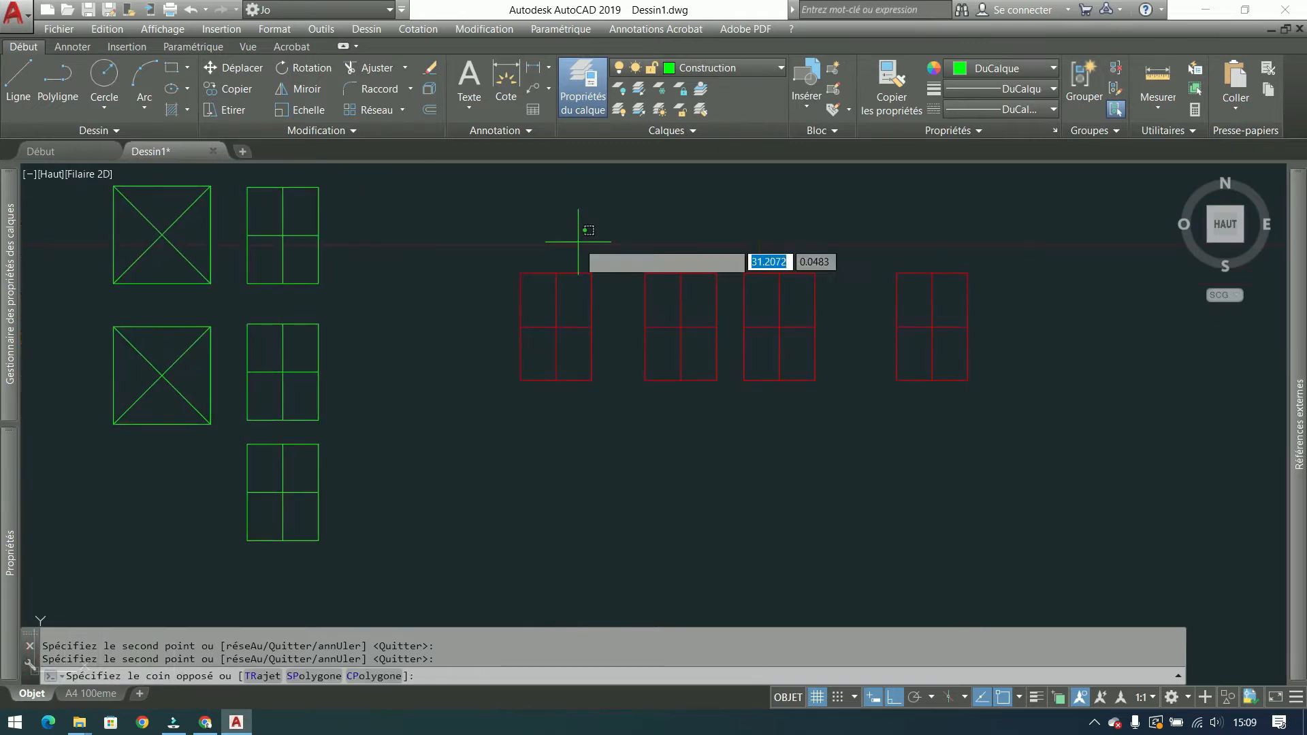
click(525, 299)
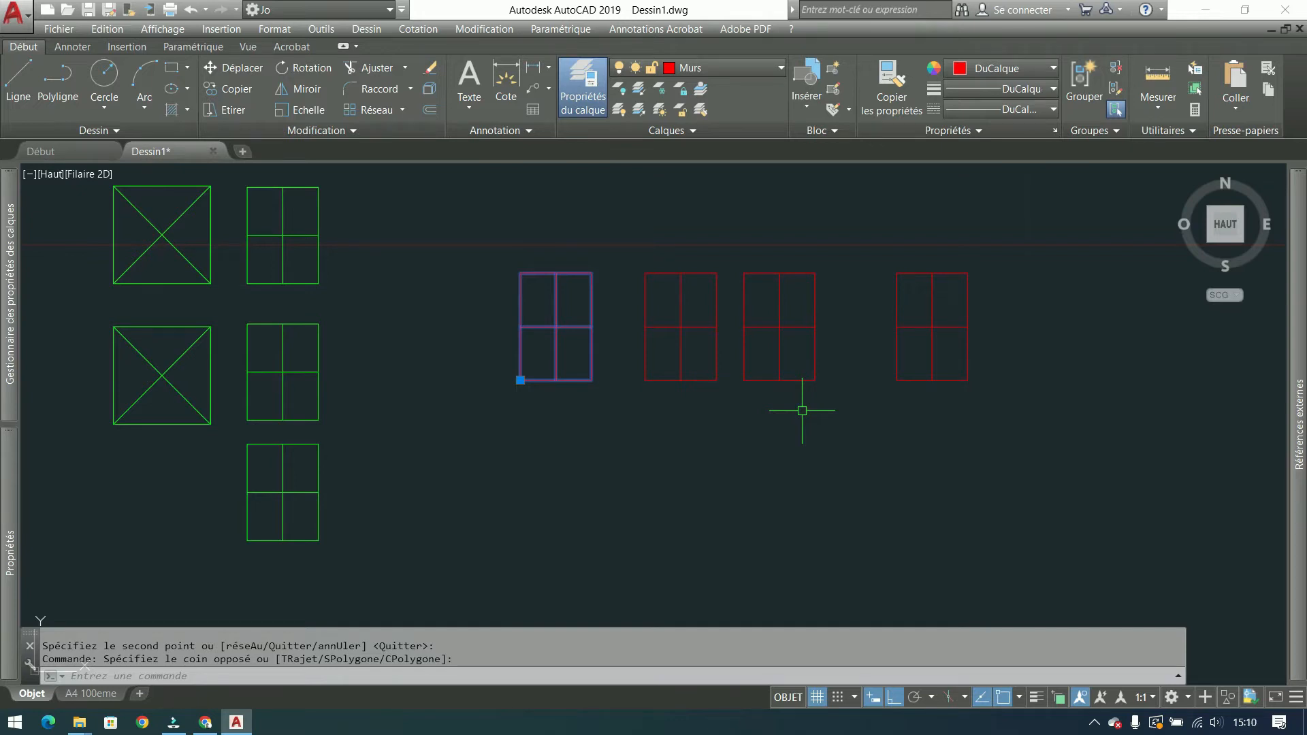
key(Escape)
middle_drag(685, 414, 931, 414)
scroll(955, 409, down, 2)
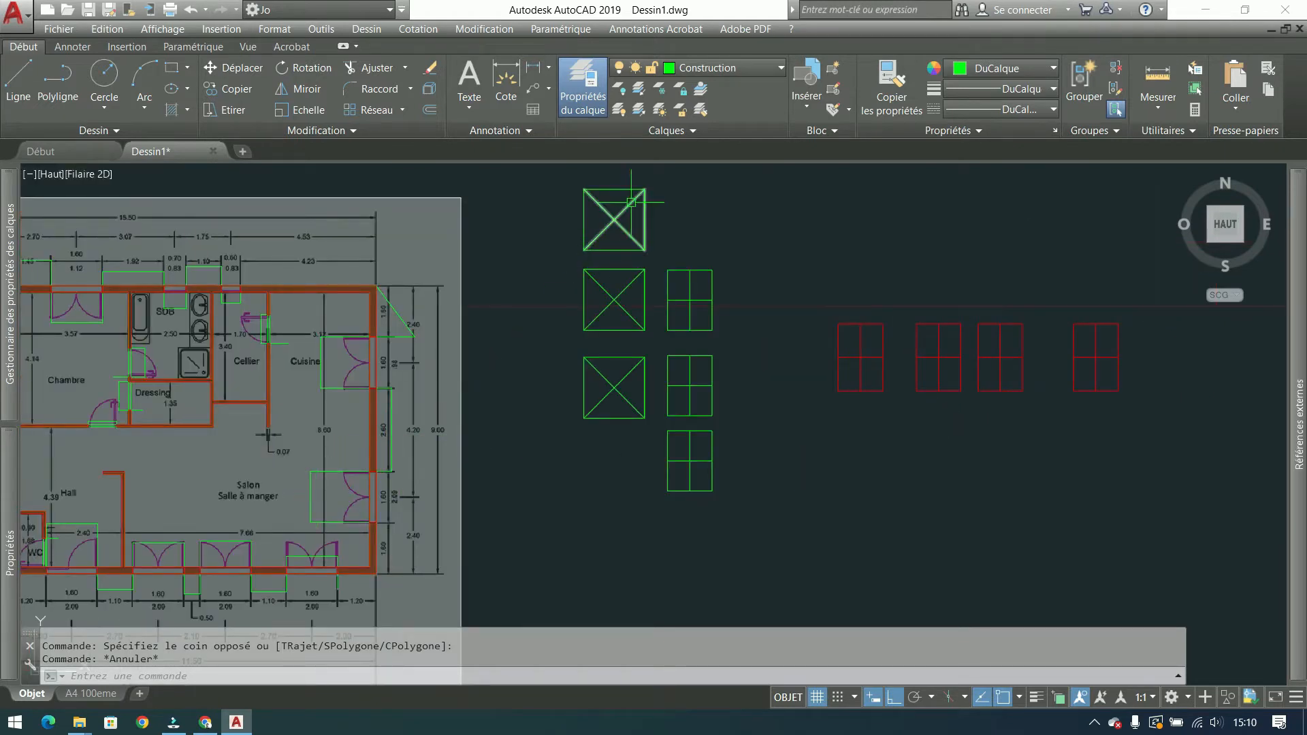
Step: Select the green squares and rectangles together and the top crossed square alone to compare their grips
click(614, 219)
click(738, 239)
click(599, 490)
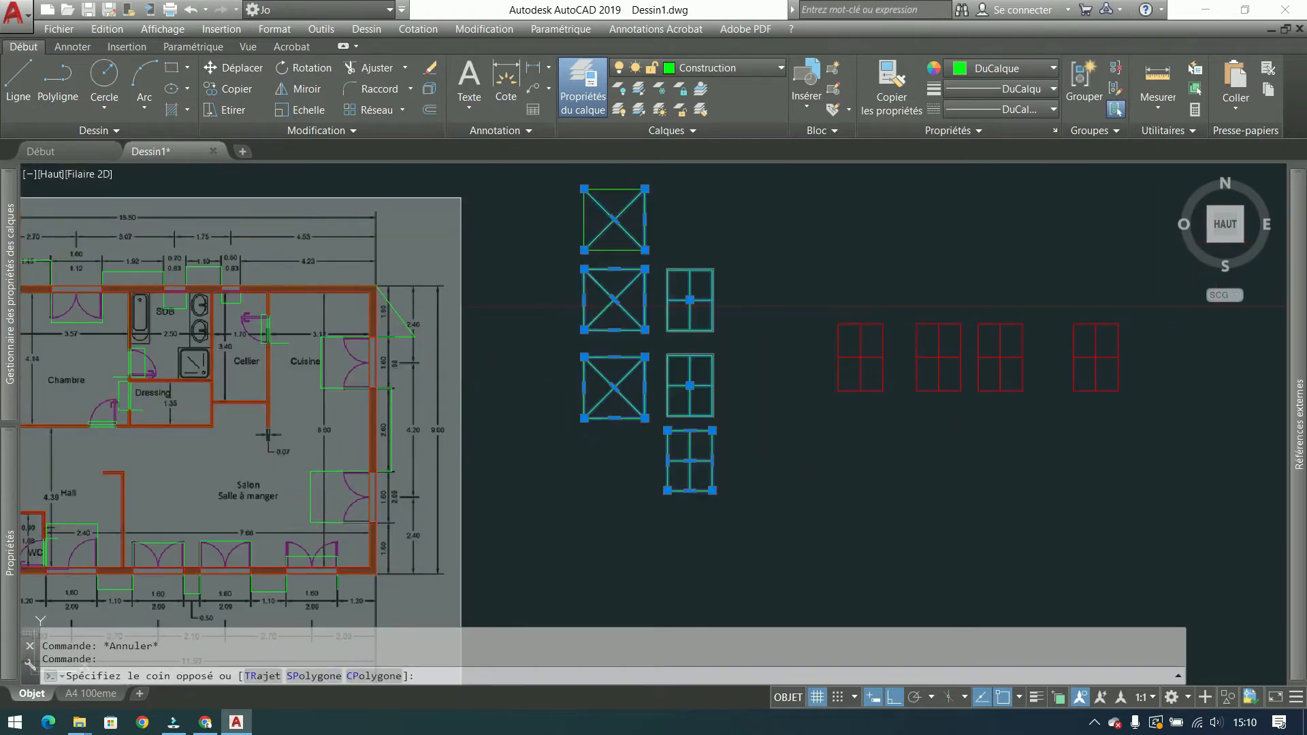
click(1052, 292)
key(Escape)
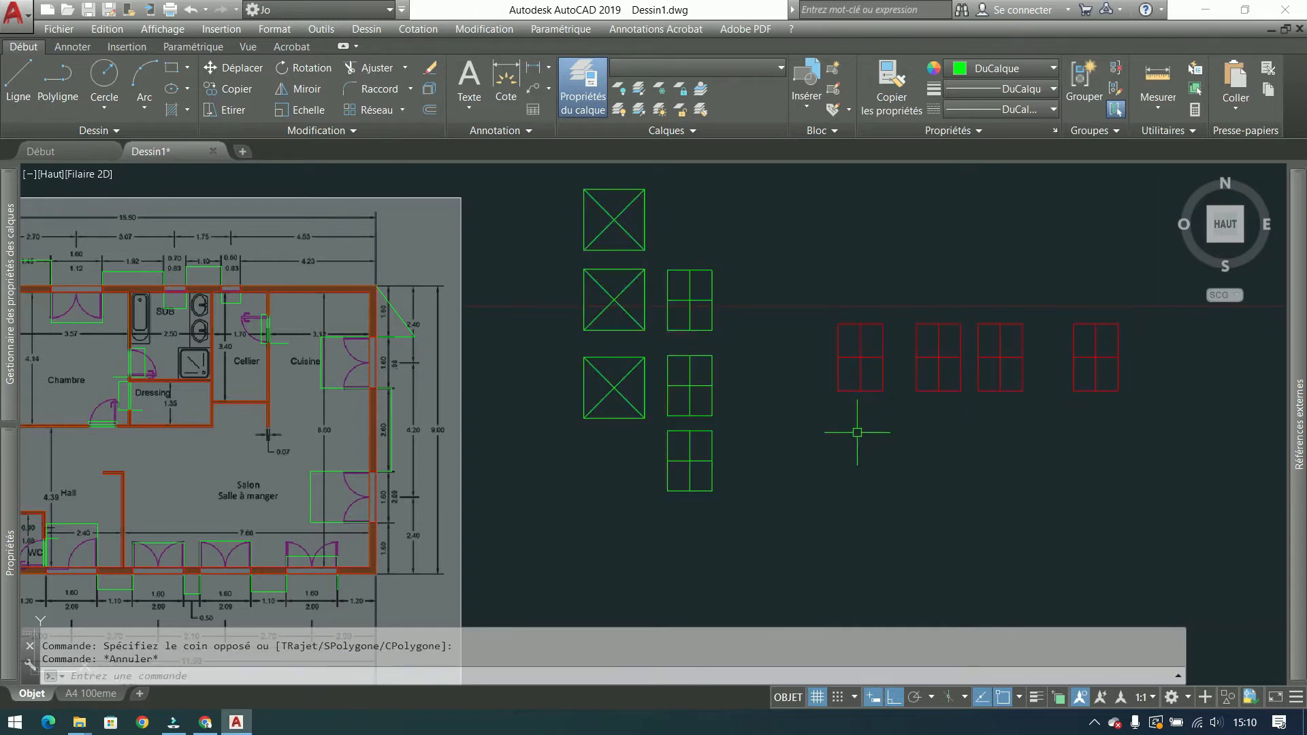
click(643, 179)
click(565, 242)
key(Escape)
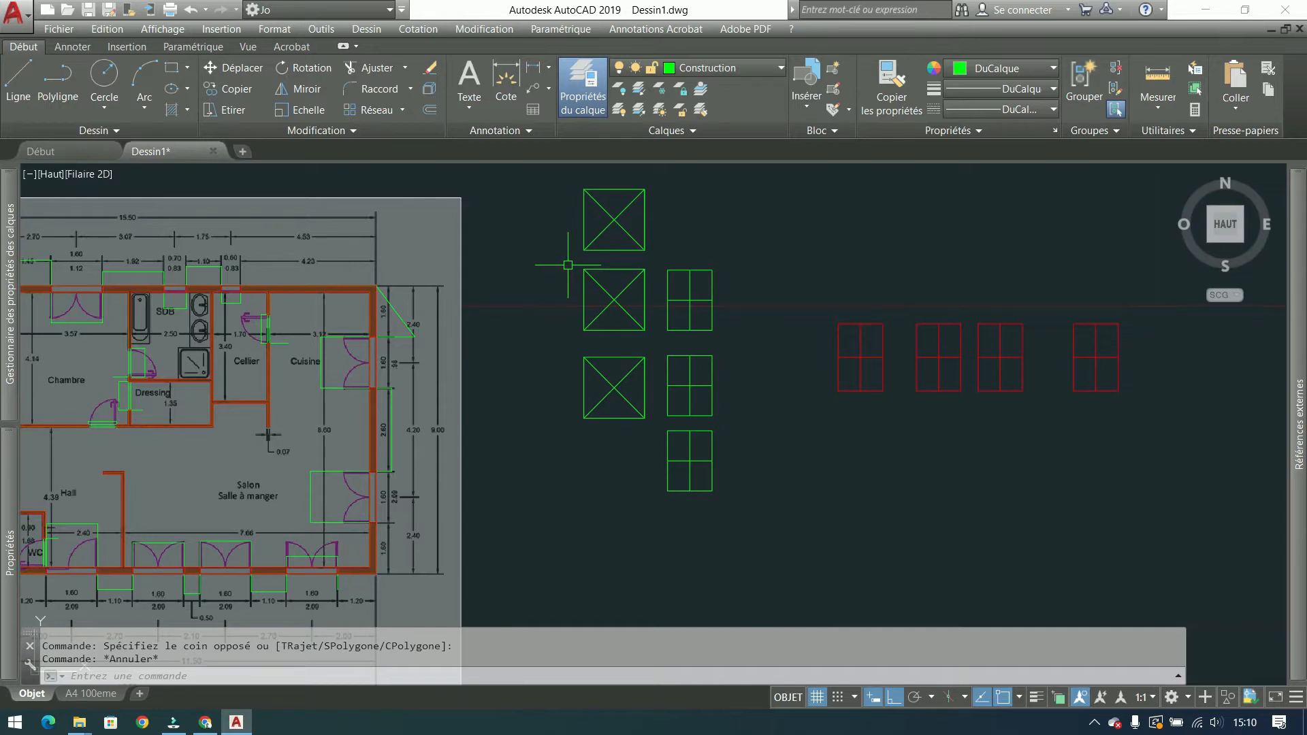
Step: Select the divided green rectangles together with the red blocks, and then only the middle grouped rectangle, to compare grips
middle_drag(764, 350, 644, 377)
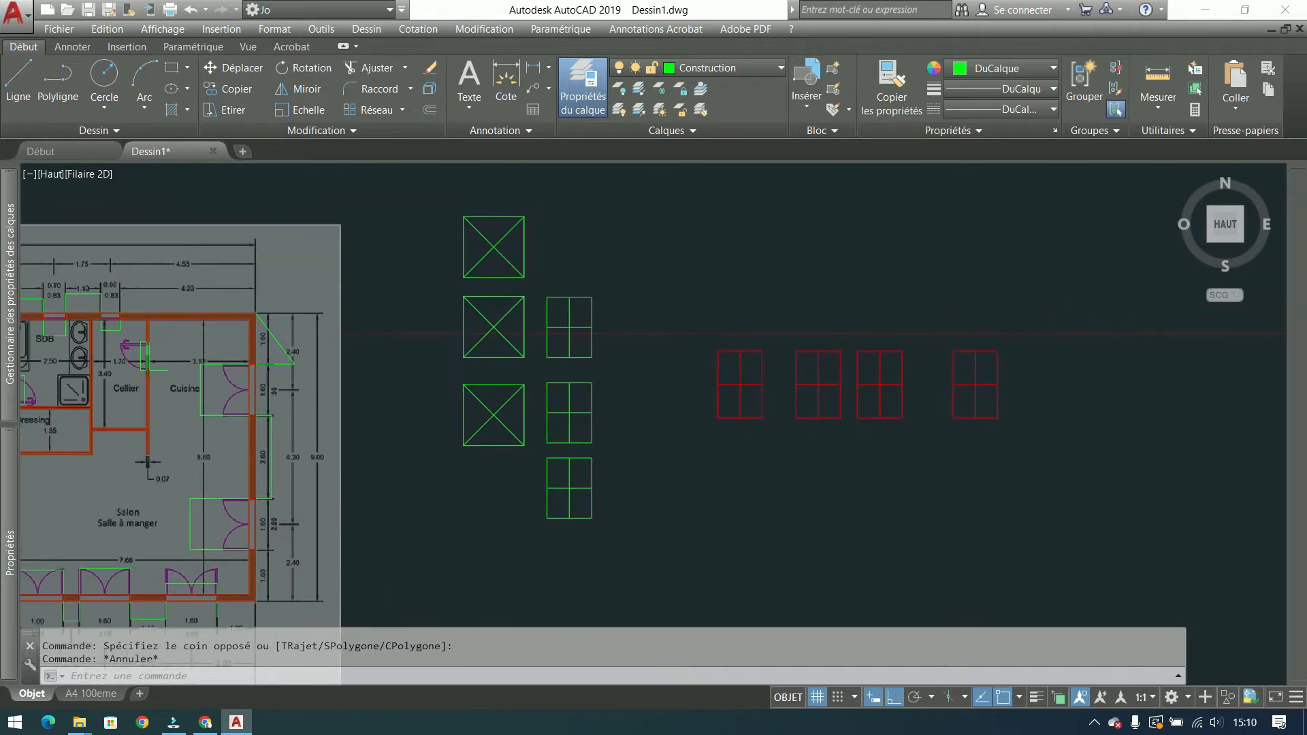
click(1019, 223)
click(562, 532)
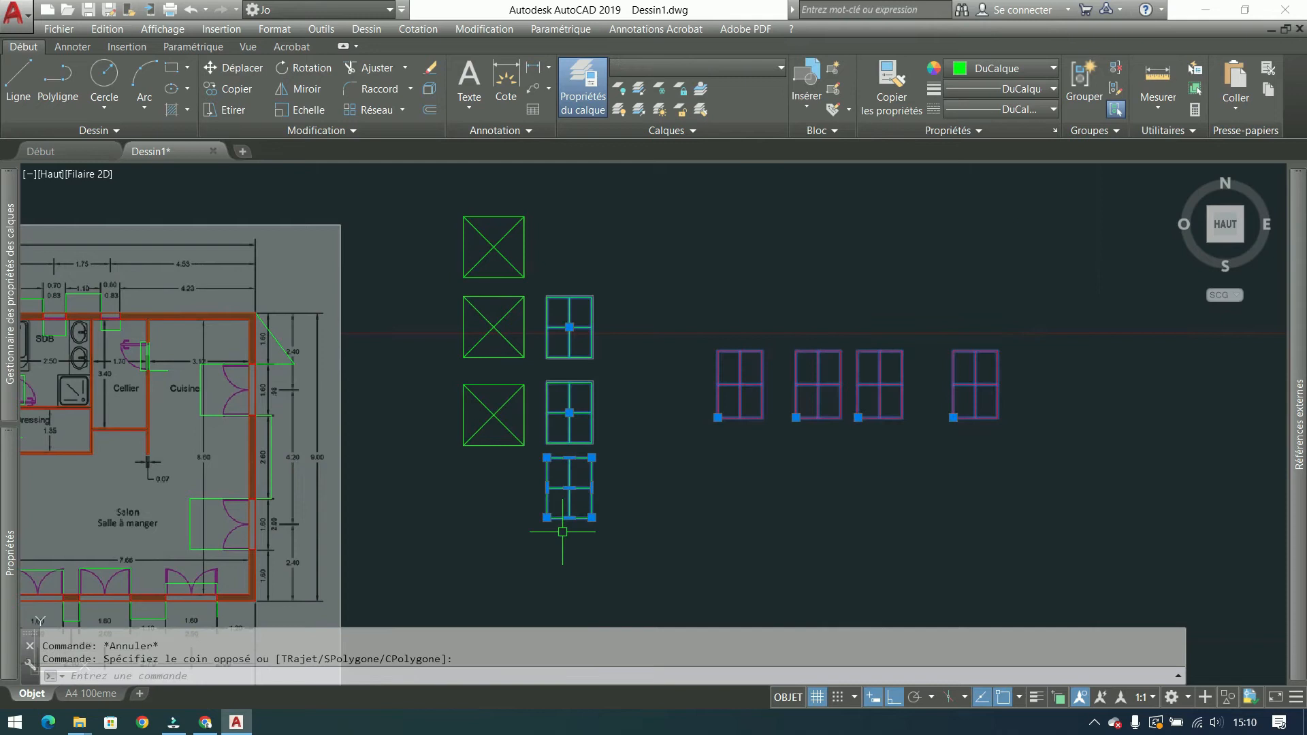
key(Escape)
click(569, 412)
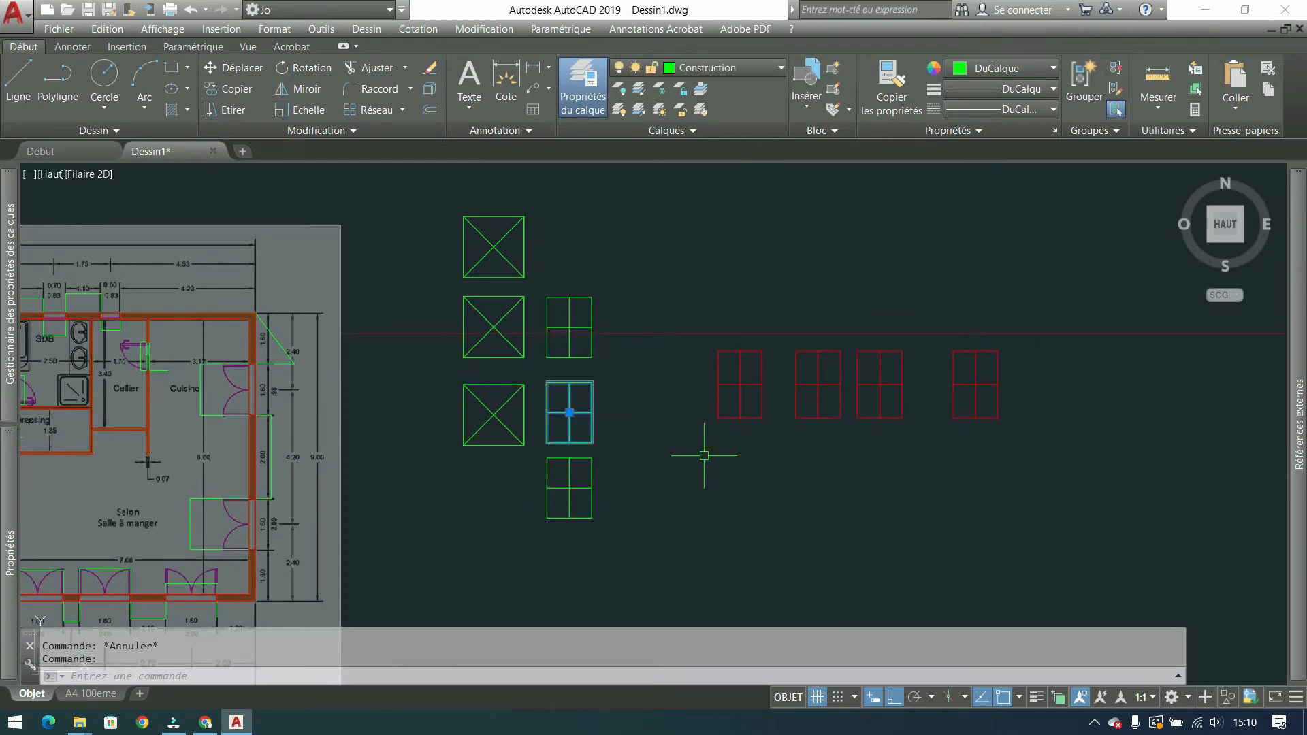
key(Escape)
Step: Select the leftmost red block again to check its single insertion grip and its layer
middle_drag(841, 449, 680, 354)
middle_drag(514, 298, 489, 380)
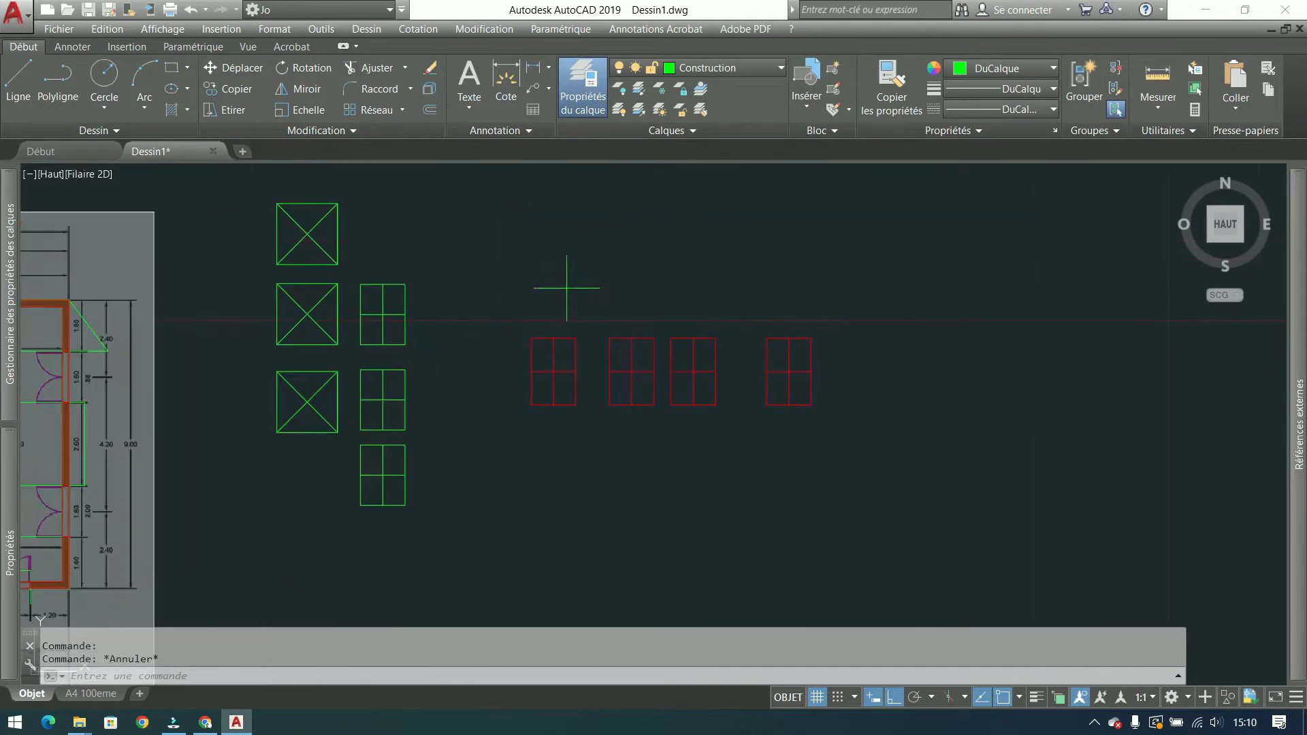
click(566, 287)
click(521, 394)
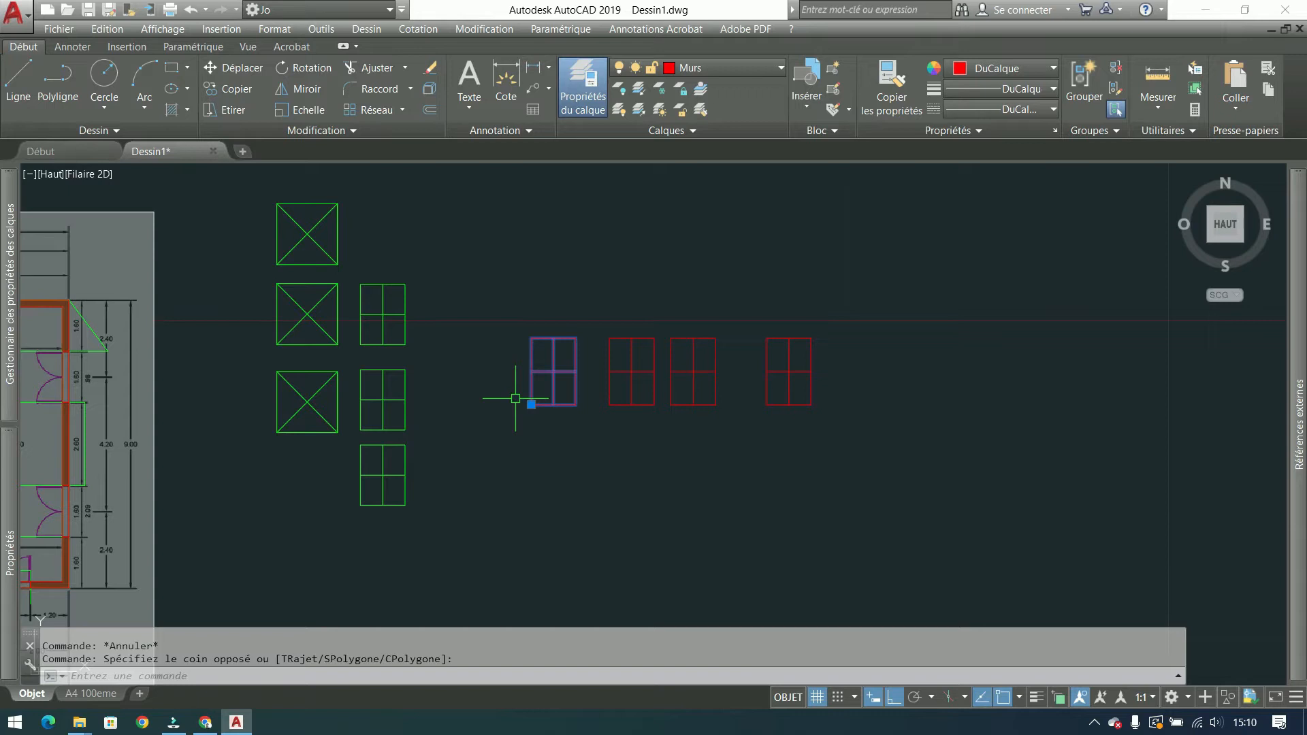
key(Escape)
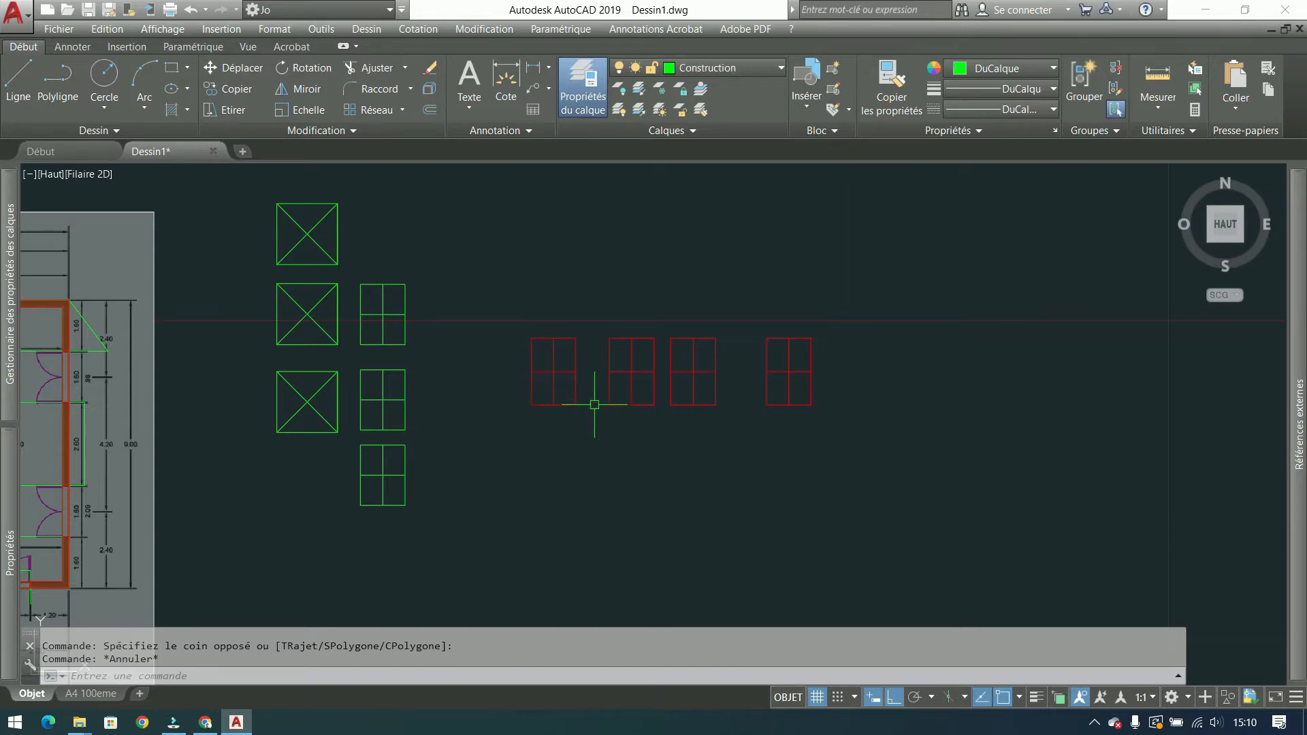
Step: Rotate the leftmost red block a quarter turn near its upper-right corner so that it lies horizontally
scroll(592, 404, up, 2)
click(568, 297)
click(556, 288)
click(306, 71)
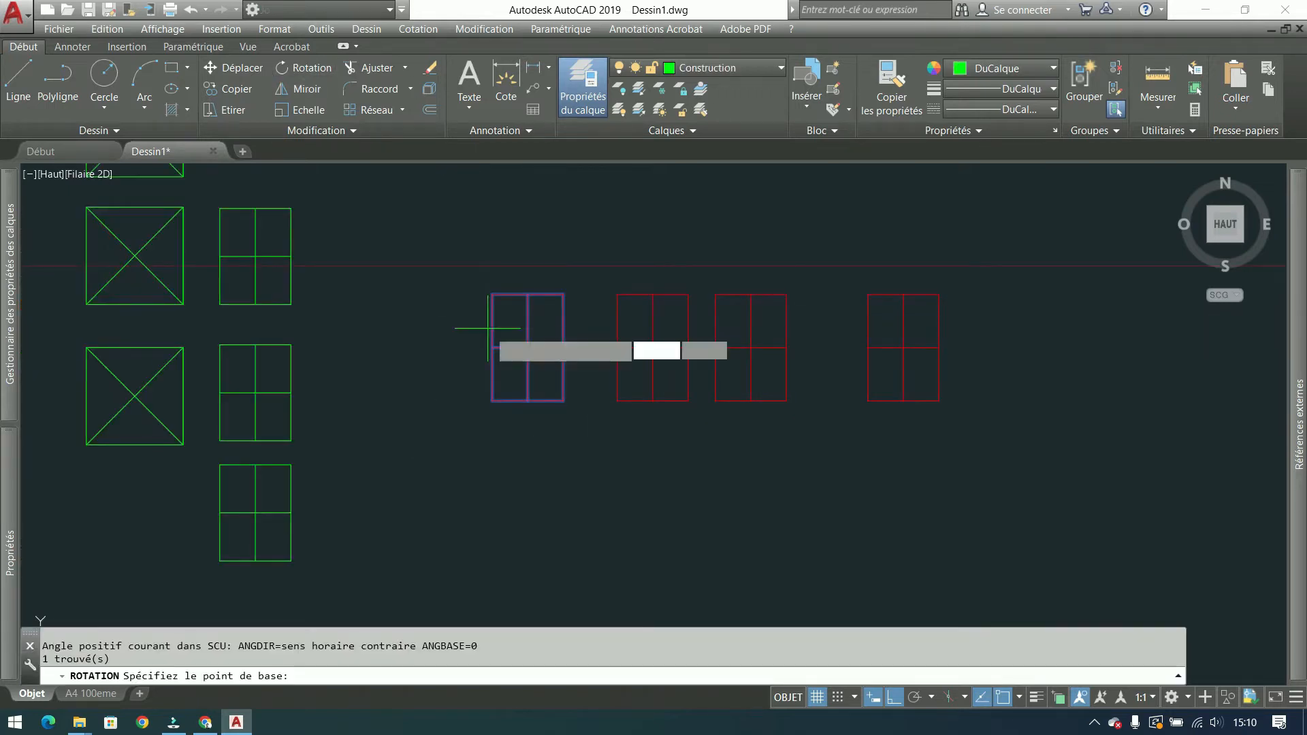
click(568, 294)
click(598, 422)
Step: Mirror the rotated red block across a horizontal axis just below it, keeping the source block
click(611, 214)
click(401, 300)
click(297, 89)
click(422, 307)
click(560, 316)
key(Return)
Step: Scale up the mirrored red block from its lower-left corner until it nearly reaches the adjacent upright block
click(534, 312)
click(456, 401)
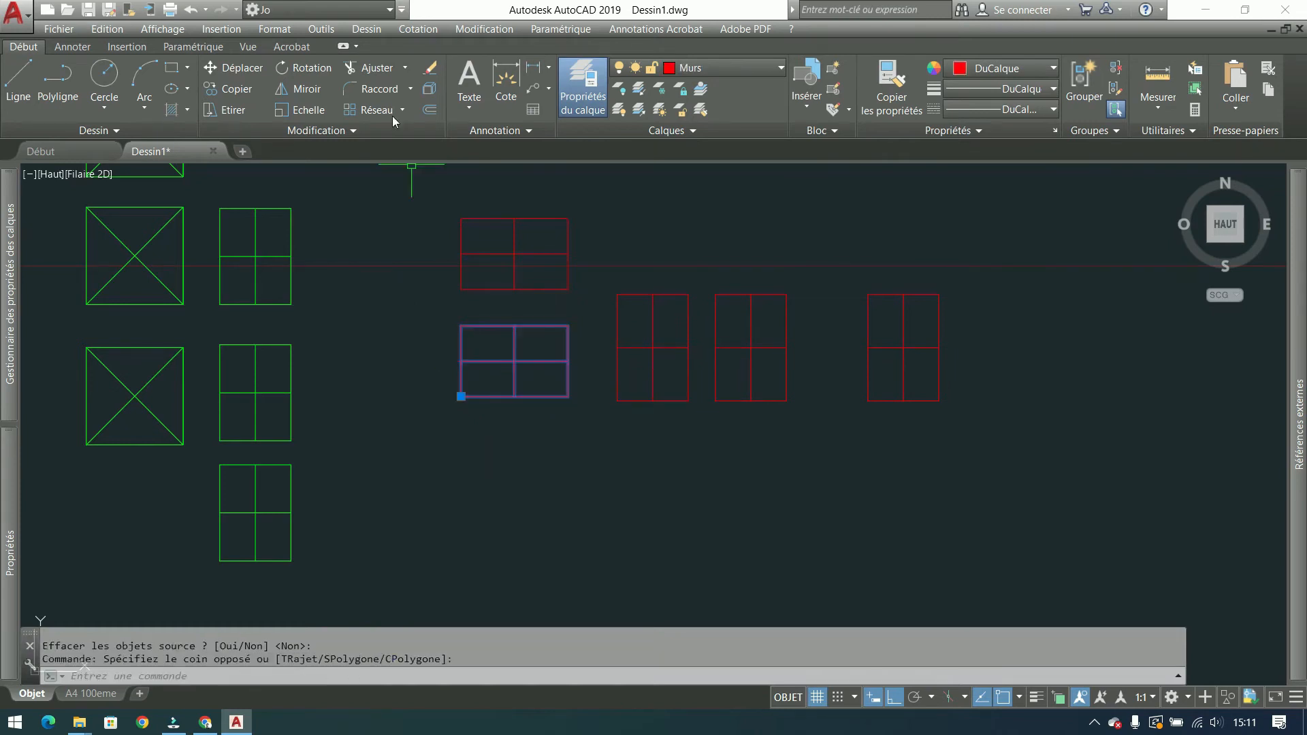
click(290, 108)
click(514, 361)
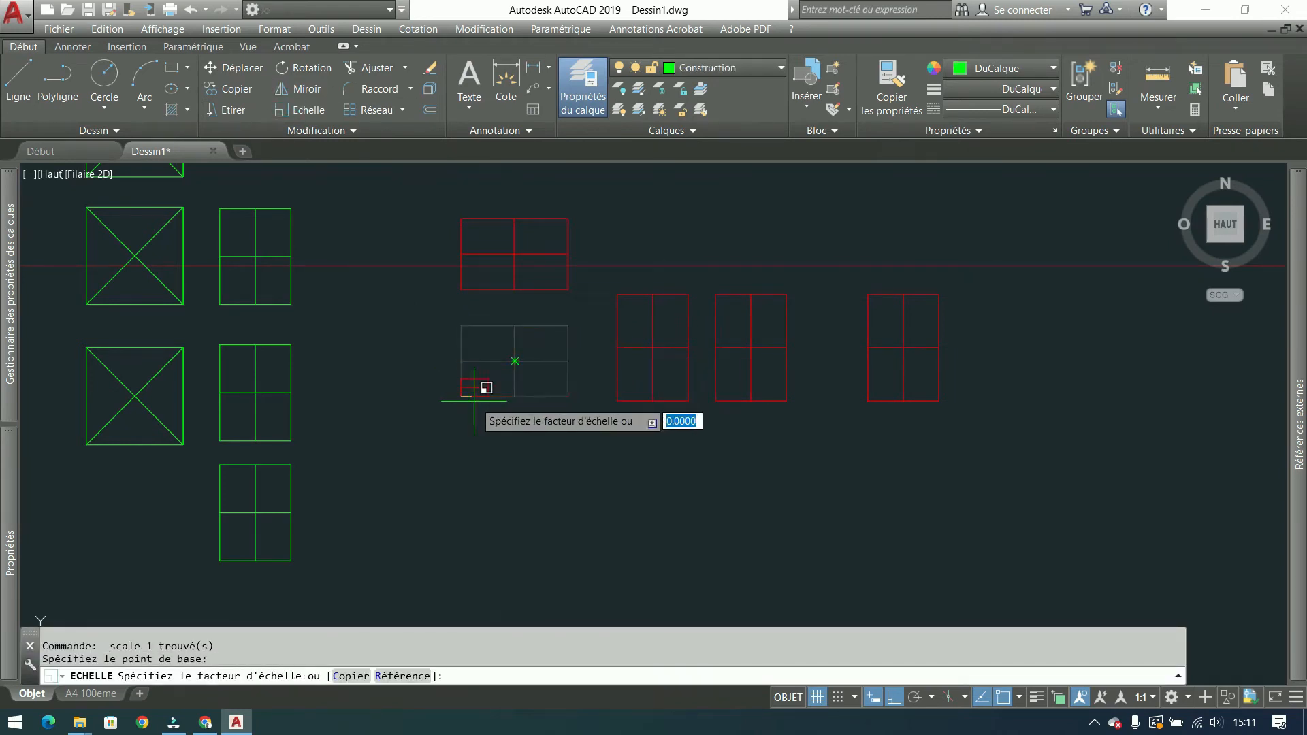
click(528, 427)
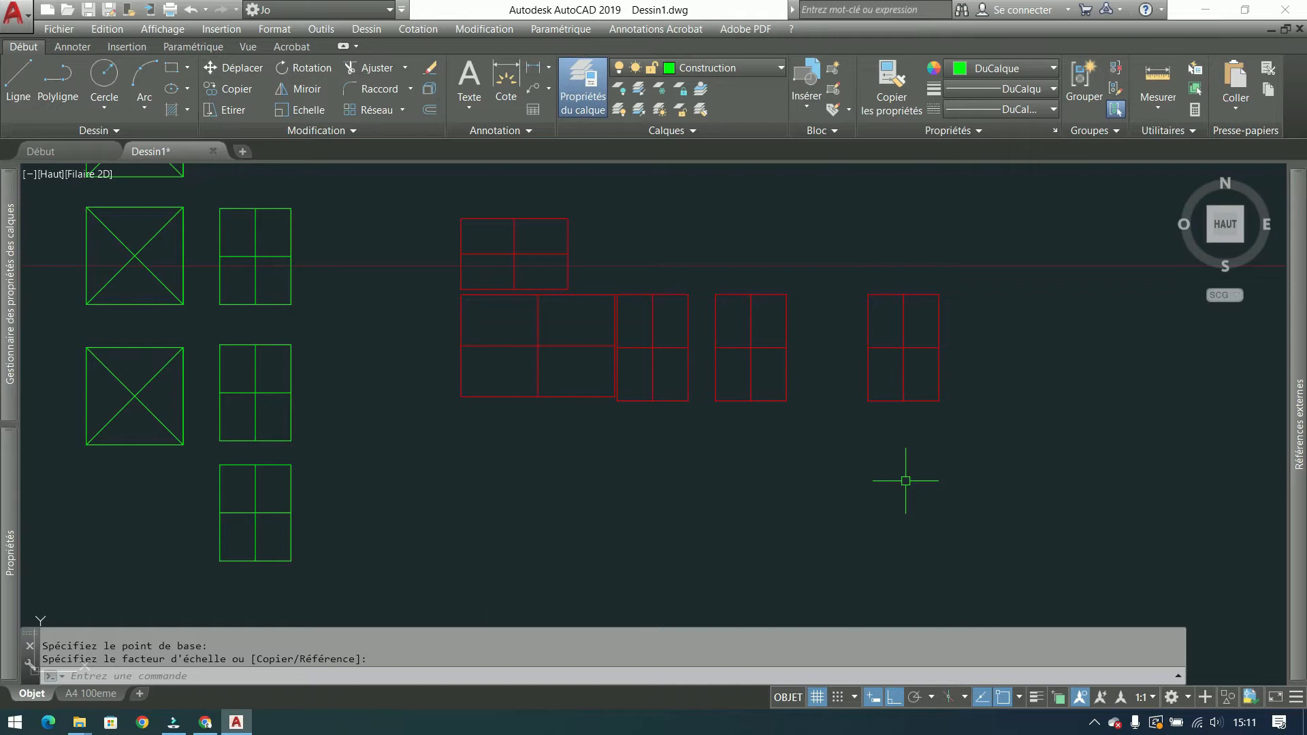
Step: Change the enlarged red block's layer to Construction, set it back to Murs, and reselect the block to check its layer
click(564, 331)
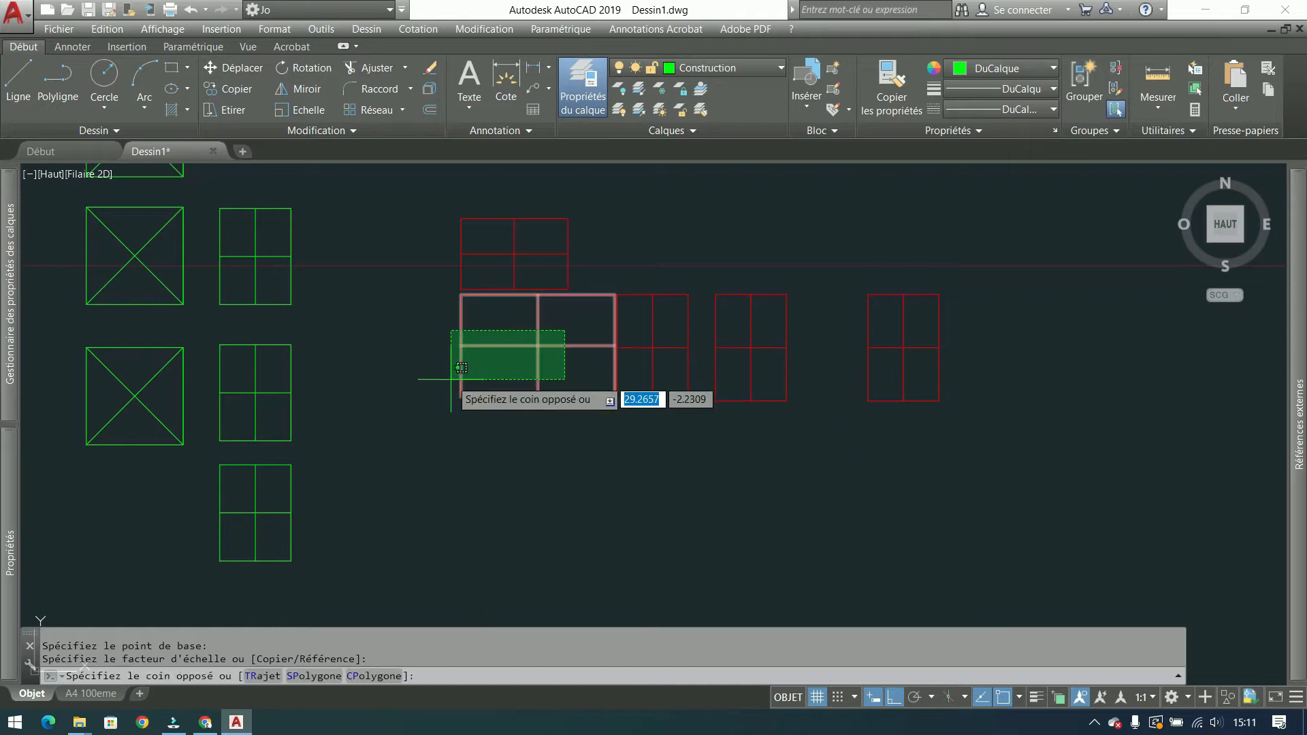
click(461, 367)
click(775, 68)
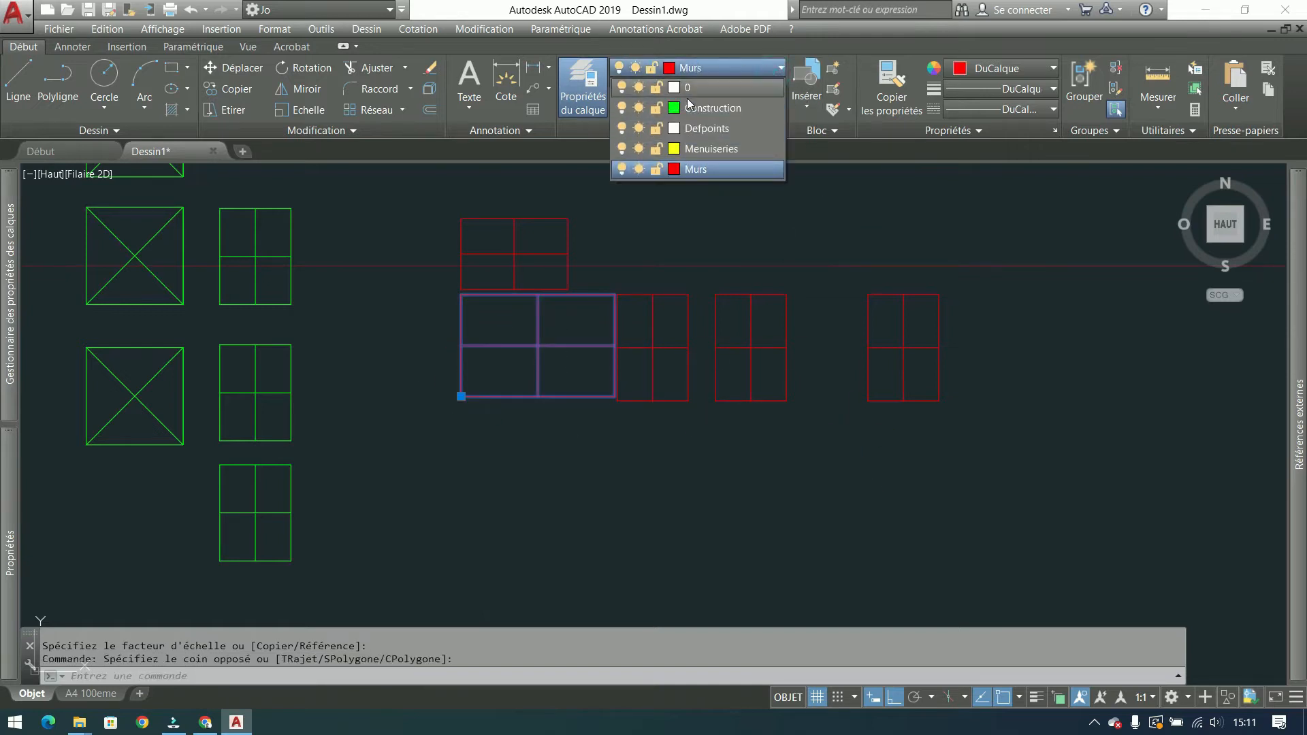
click(689, 106)
click(722, 64)
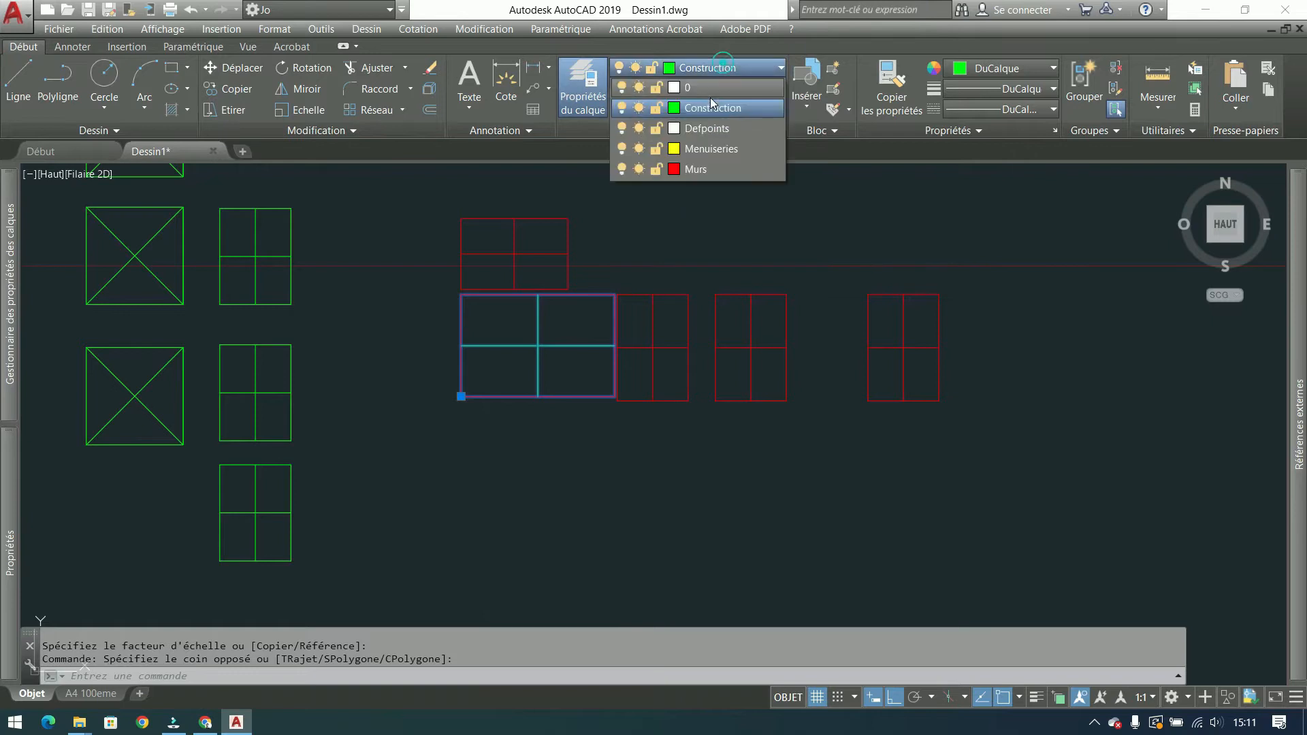
click(696, 169)
key(Escape)
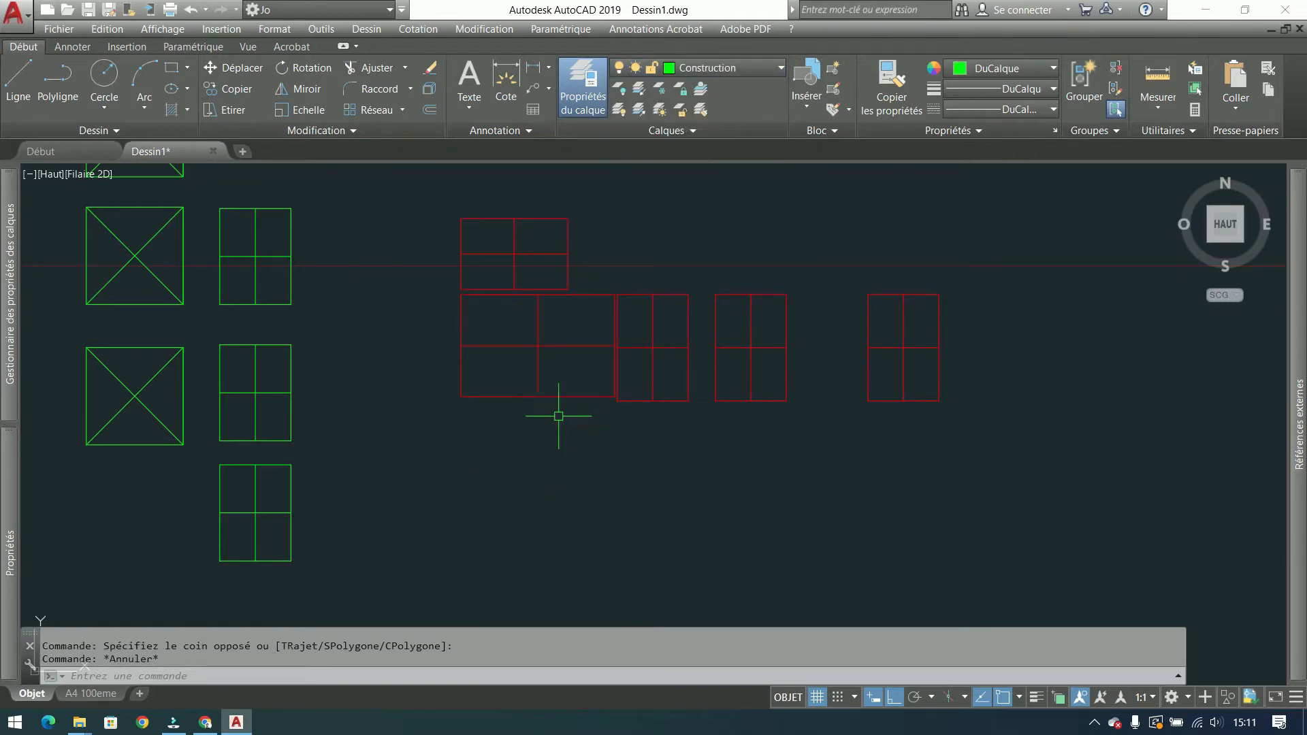
click(511, 396)
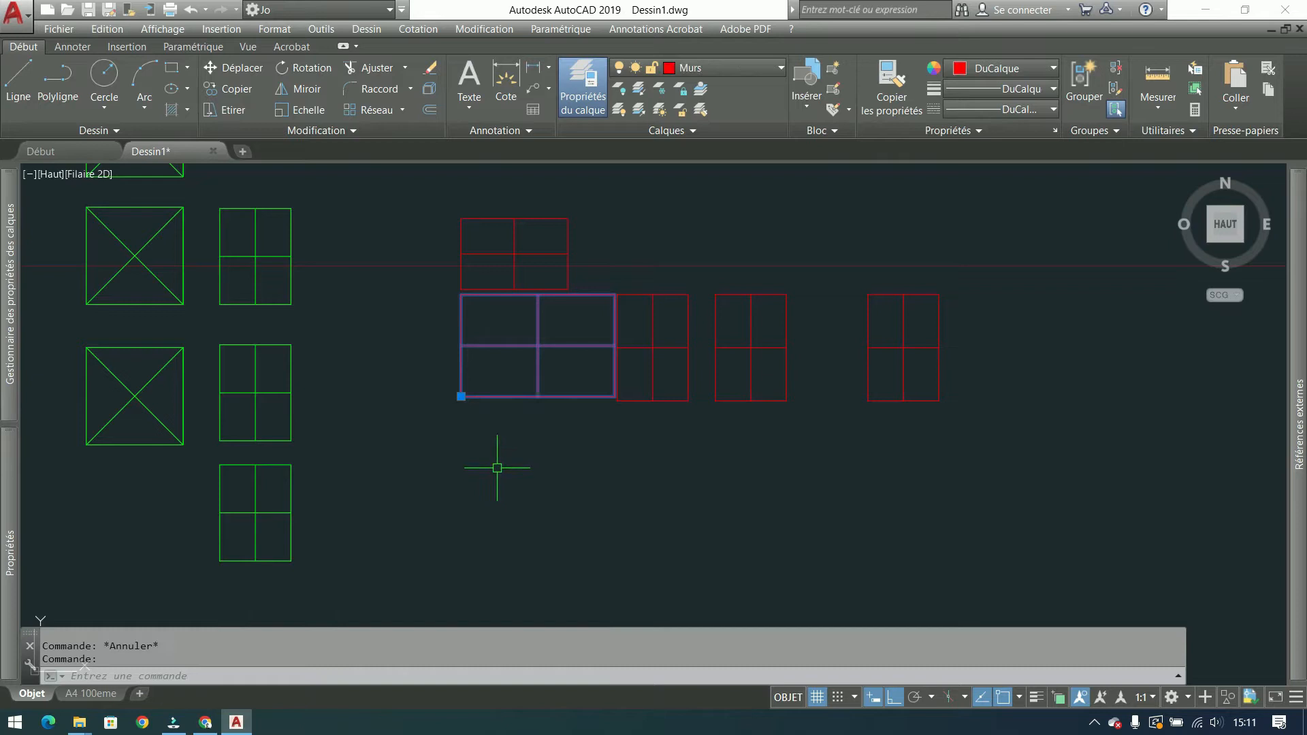
key(Escape)
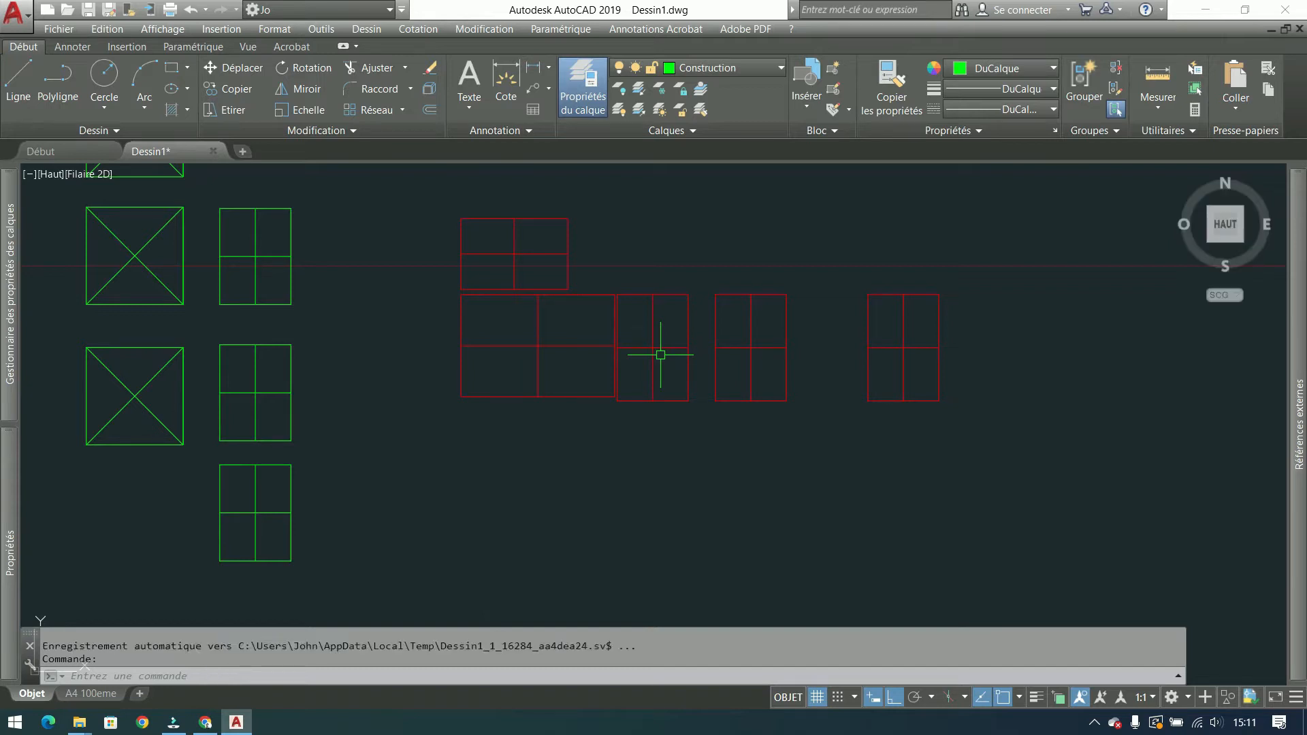
Step: Create a new blank drawing and return to the original drawing
click(242, 152)
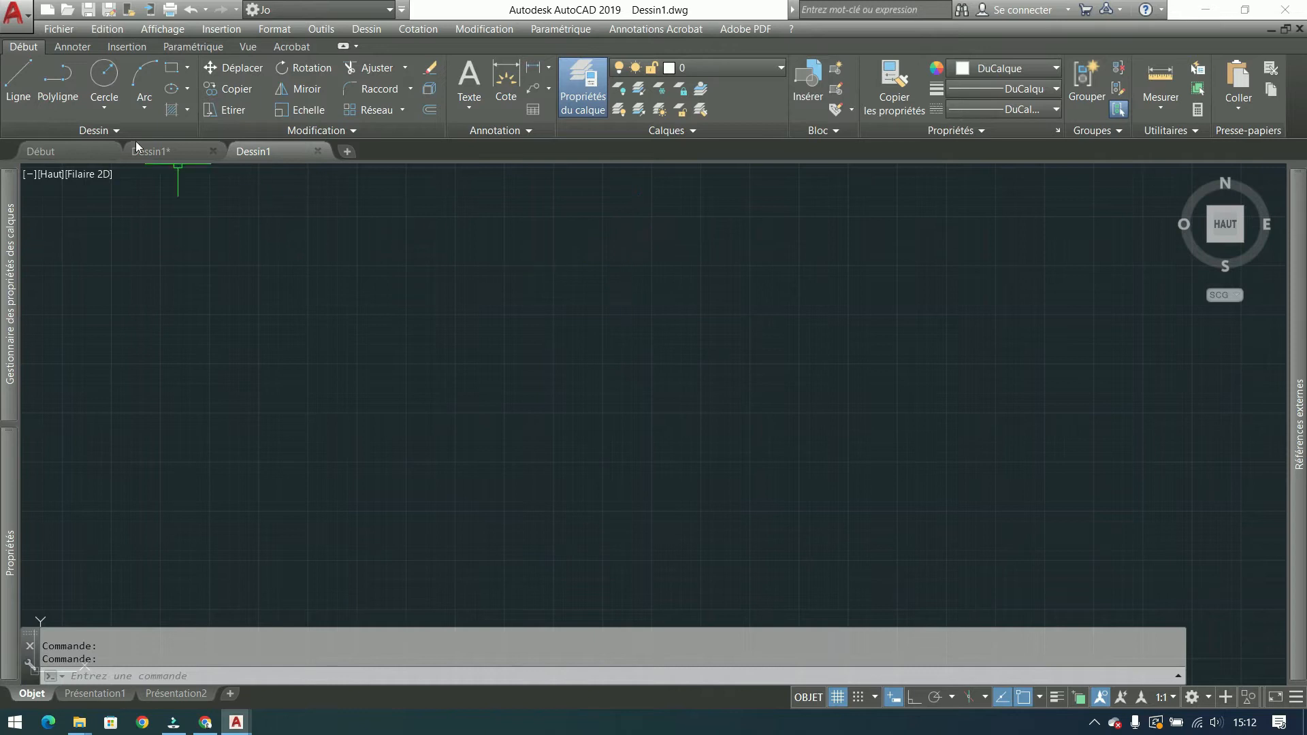
click(157, 153)
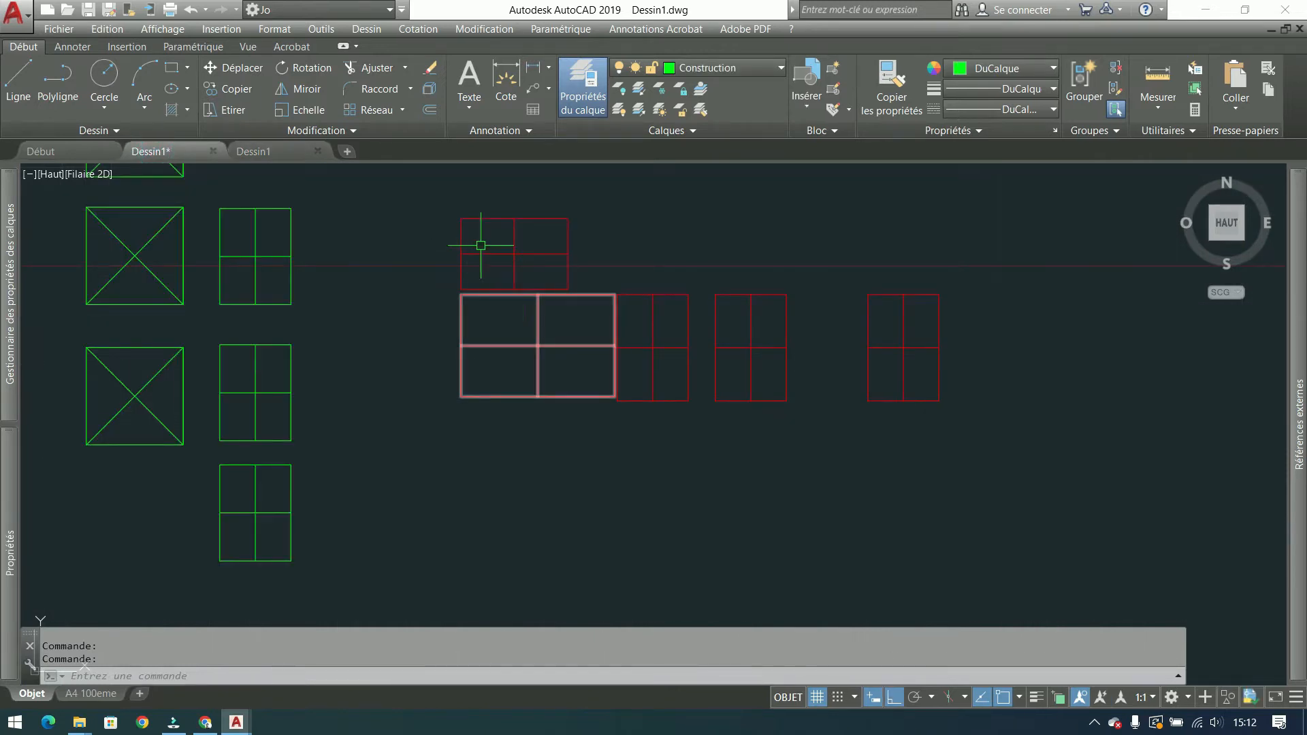
Step: Compare the blocks available for insertion in the original drawing with those in the new blank drawing
click(796, 115)
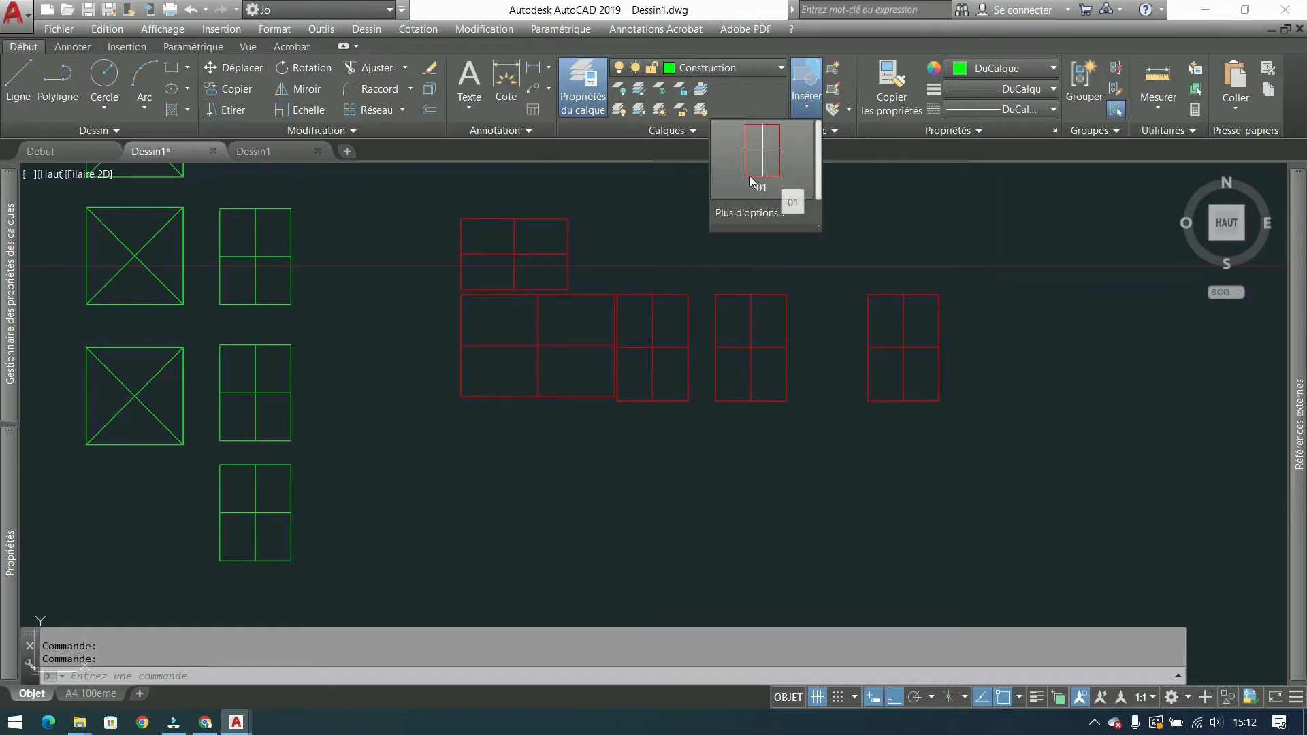
click(272, 151)
click(808, 77)
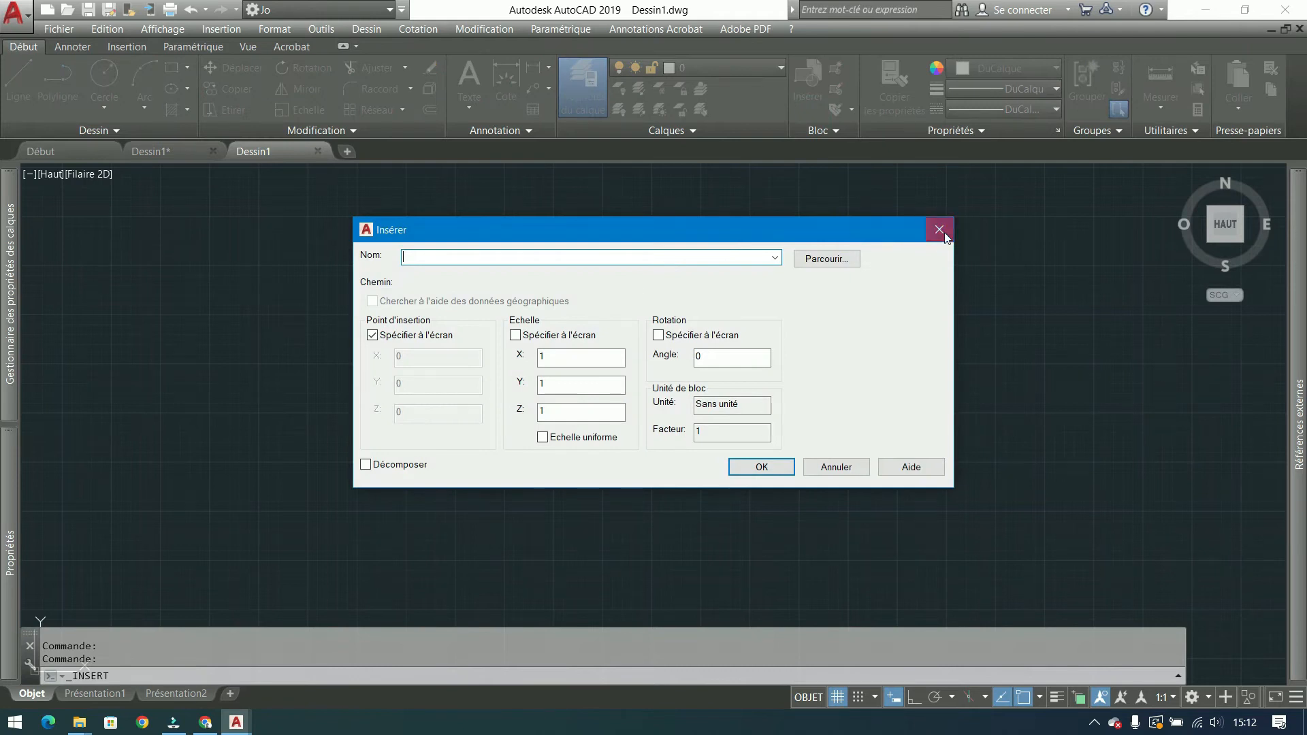
click(941, 233)
click(150, 152)
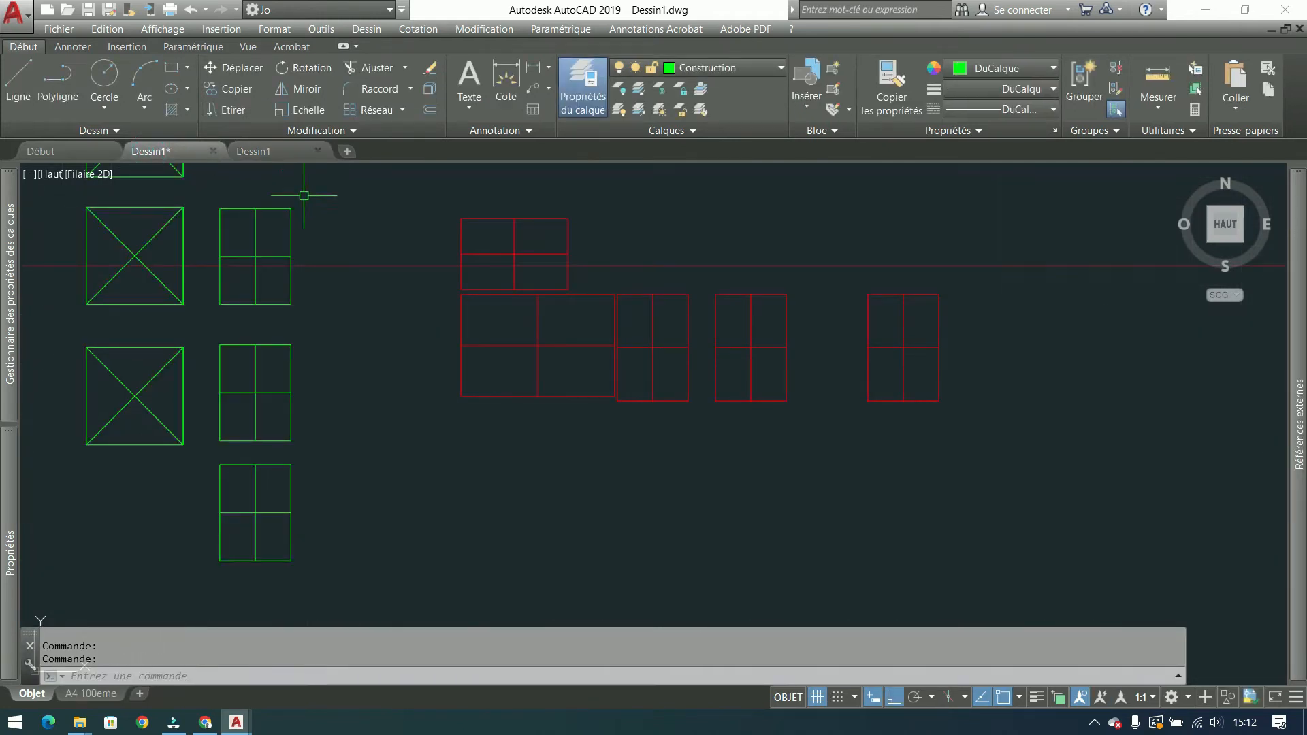
Step: Copy the small horizontal red block above the enlarged one to the clipboard
click(598, 227)
click(443, 268)
right_click(487, 255)
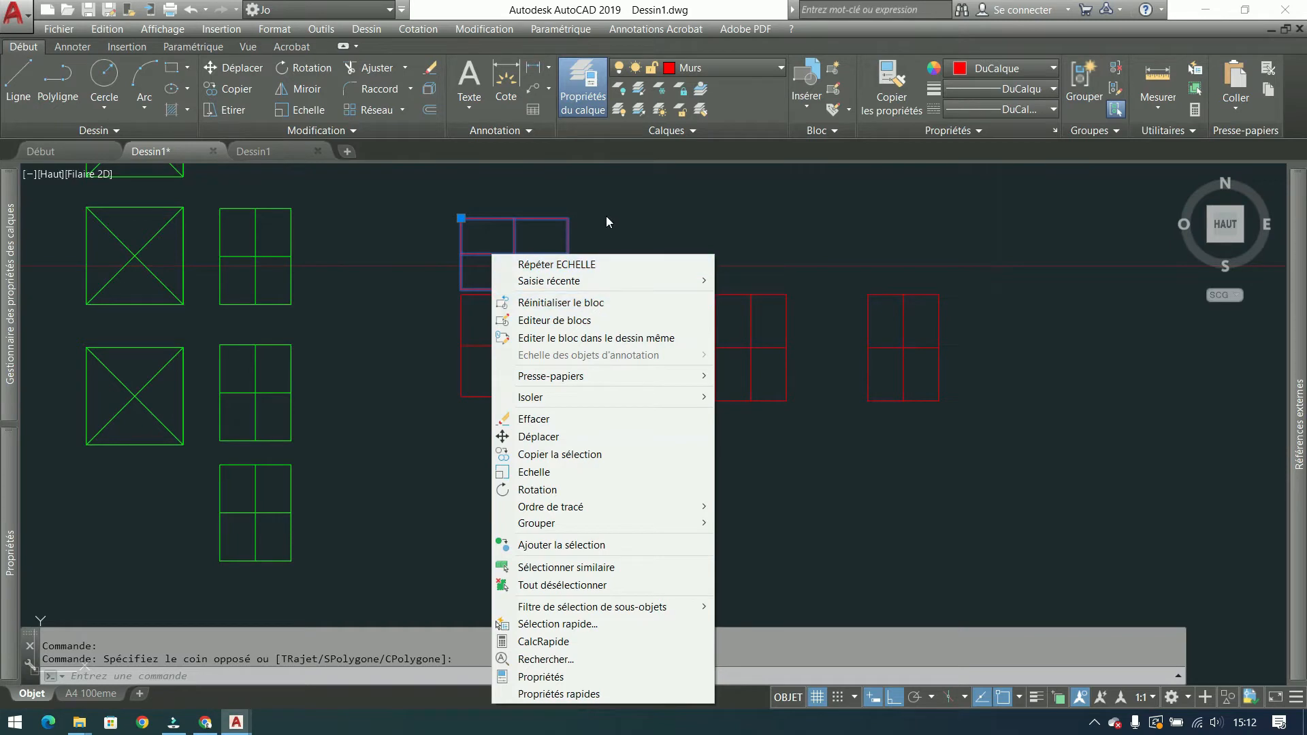
click(591, 375)
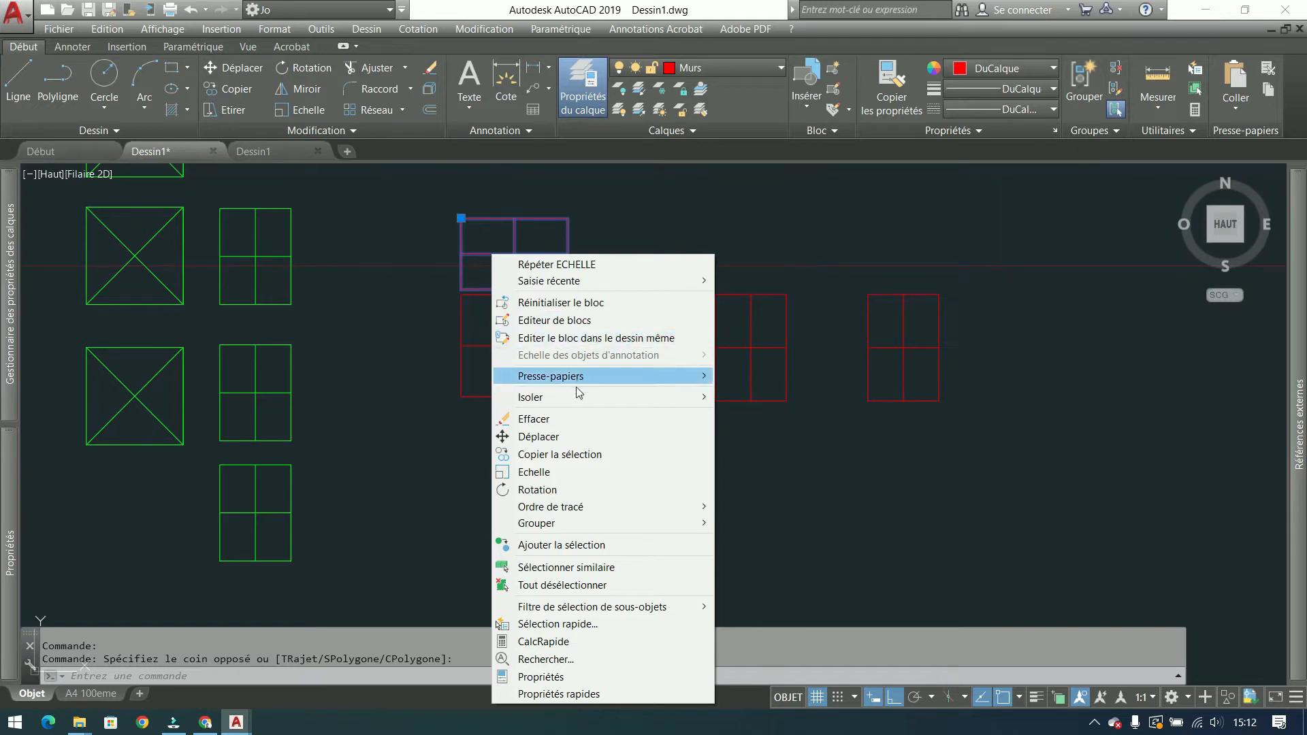
mouse_move(590, 378)
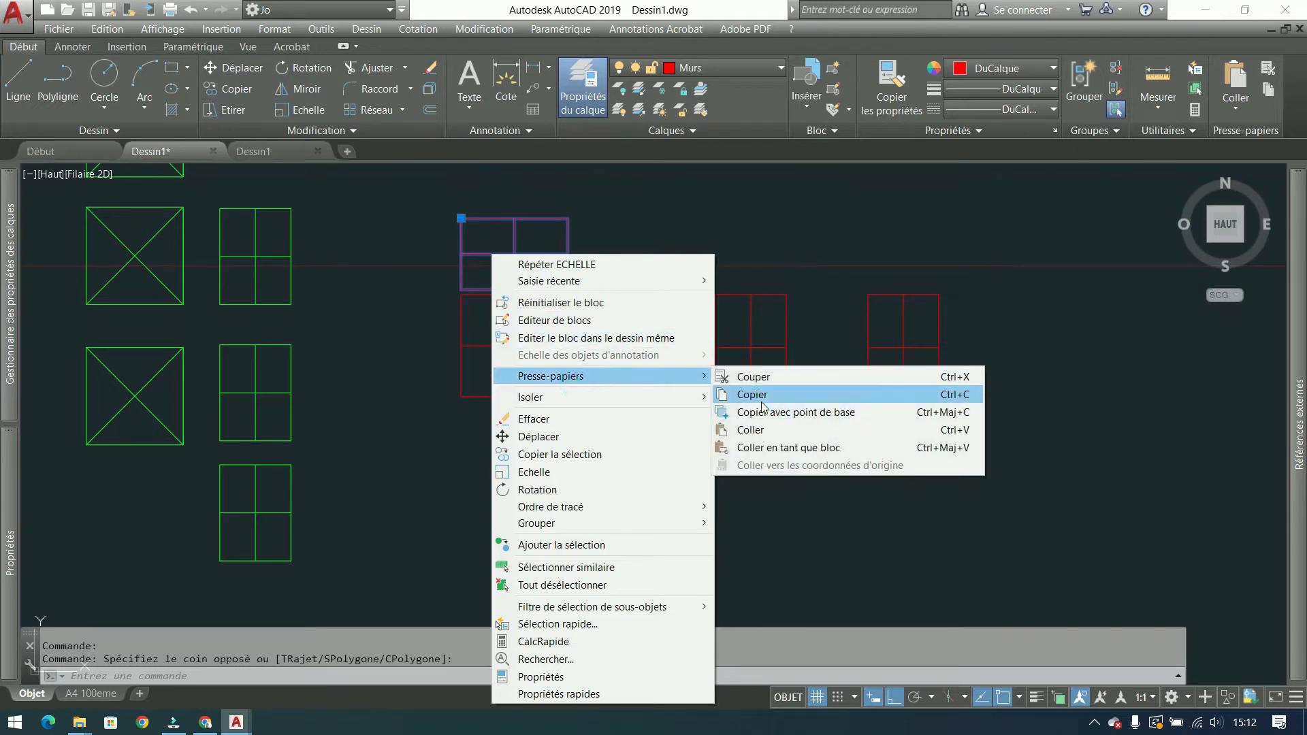
click(761, 398)
Step: Paste the copied block into the new blank drawing
click(271, 151)
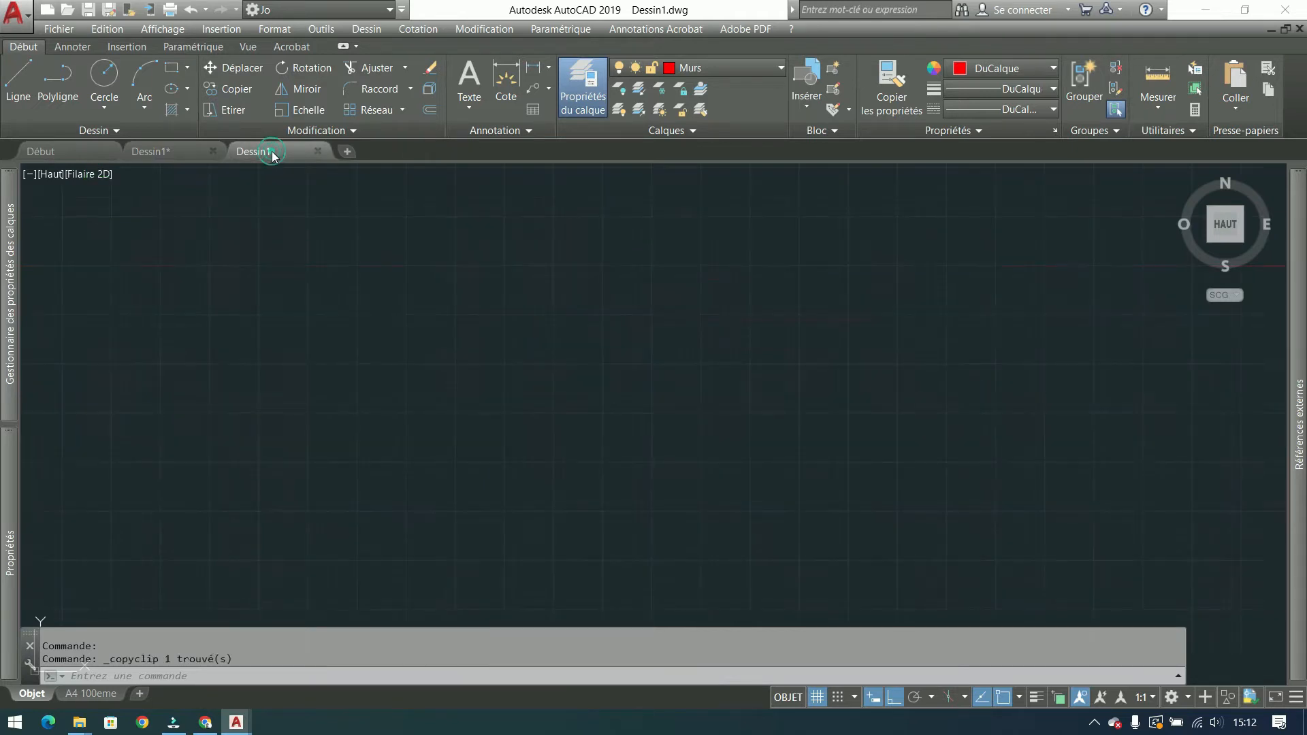
right_click(490, 322)
mouse_move(705, 371)
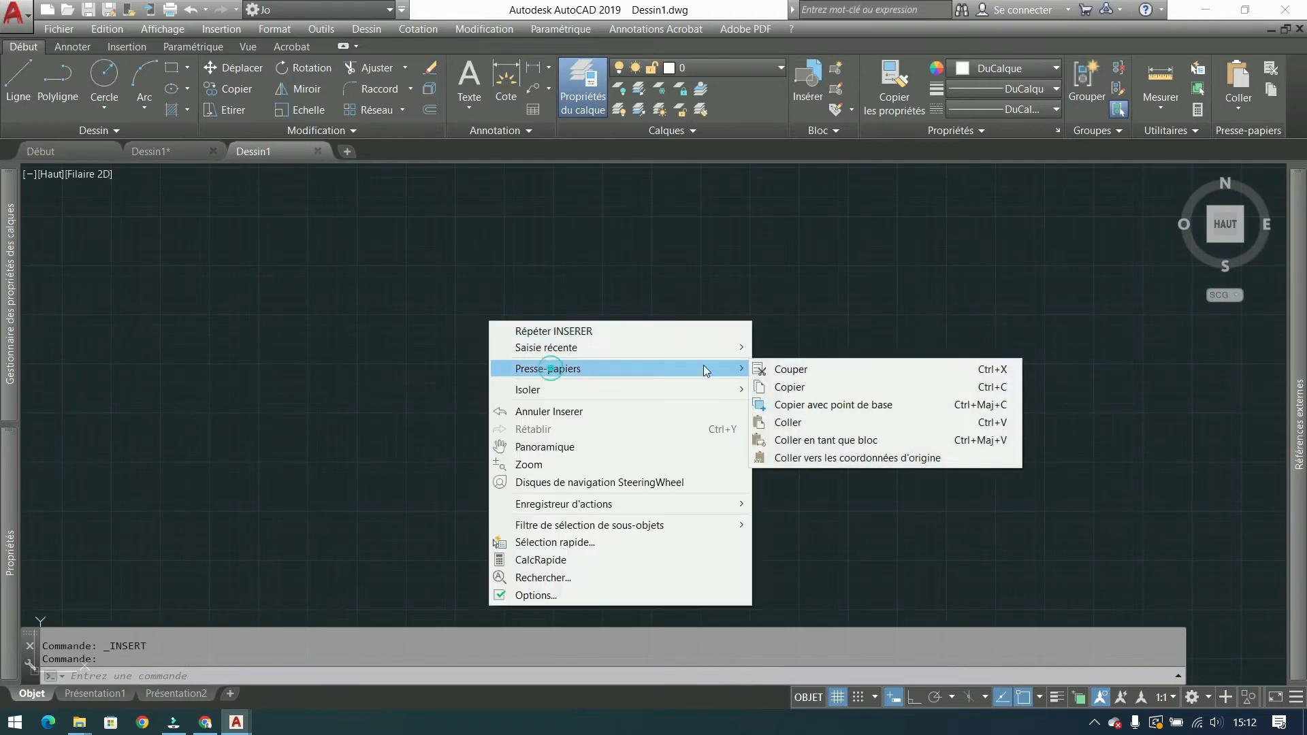
click(788, 421)
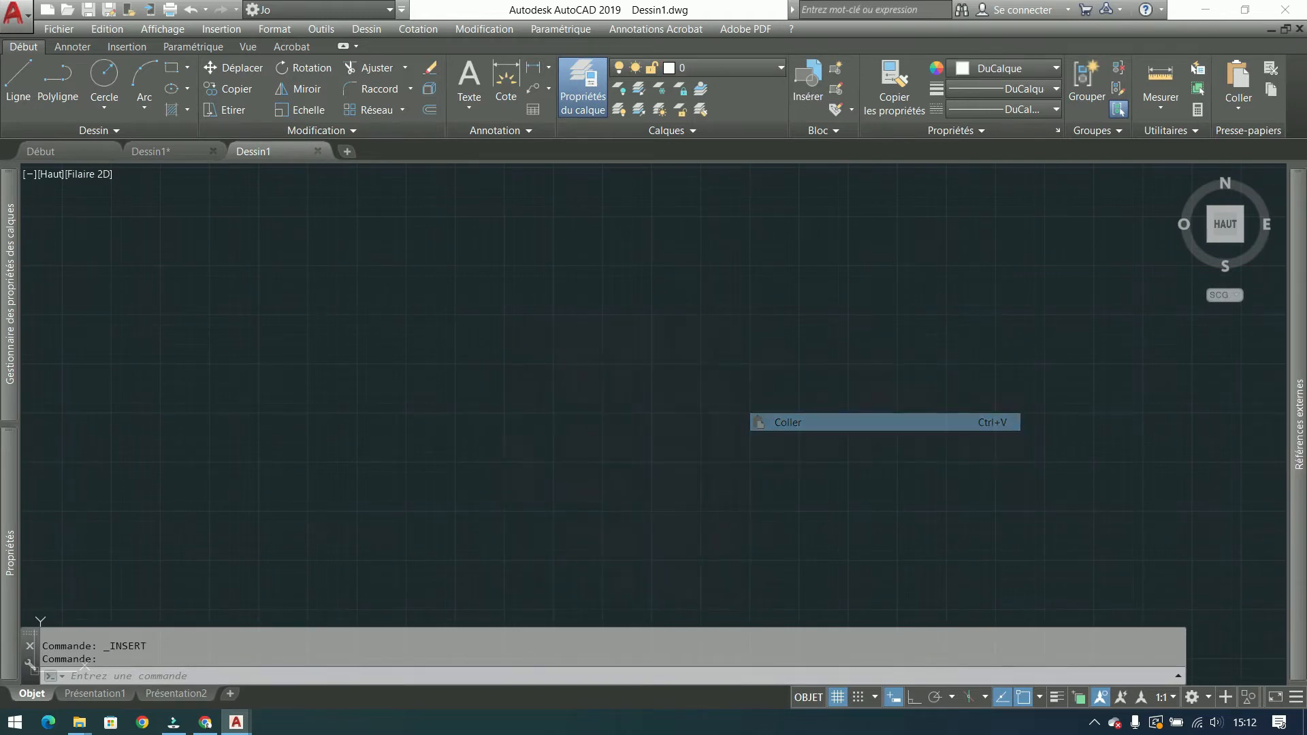
click(468, 345)
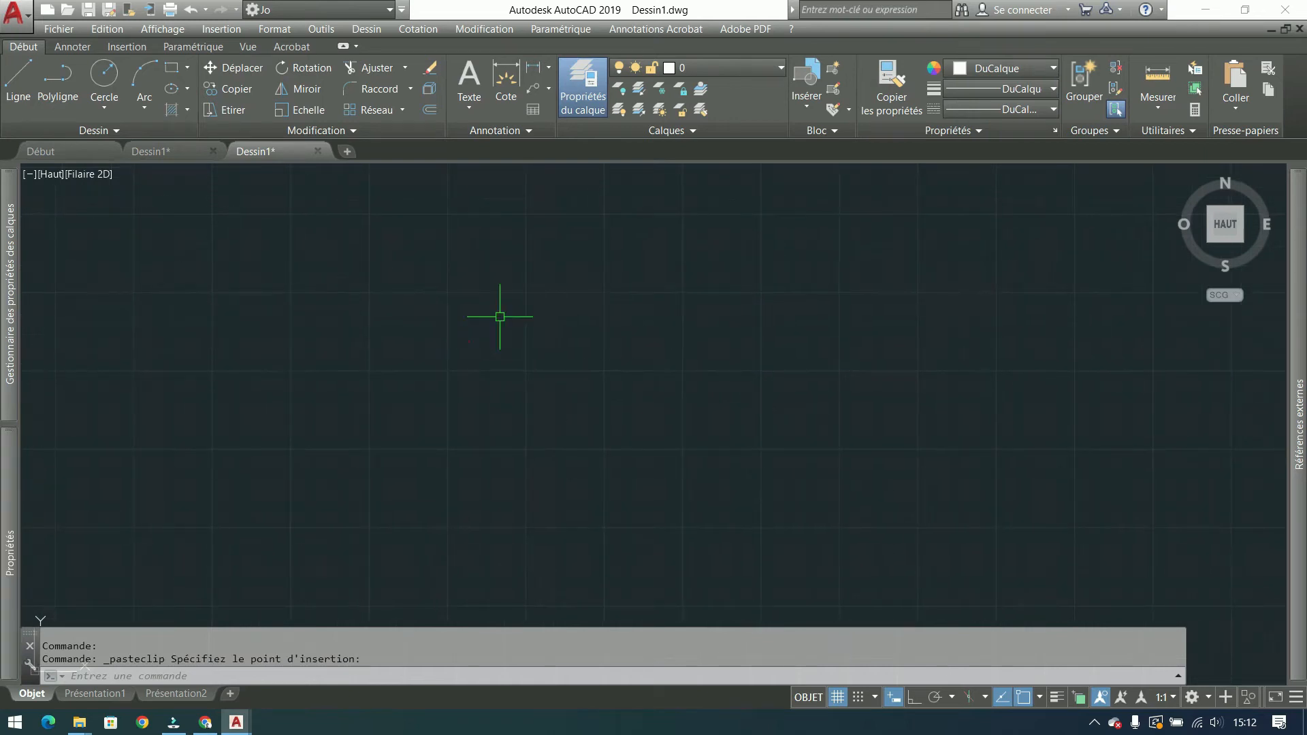
middle_click(470, 338)
middle_click(470, 338)
scroll(447, 325, down, 4)
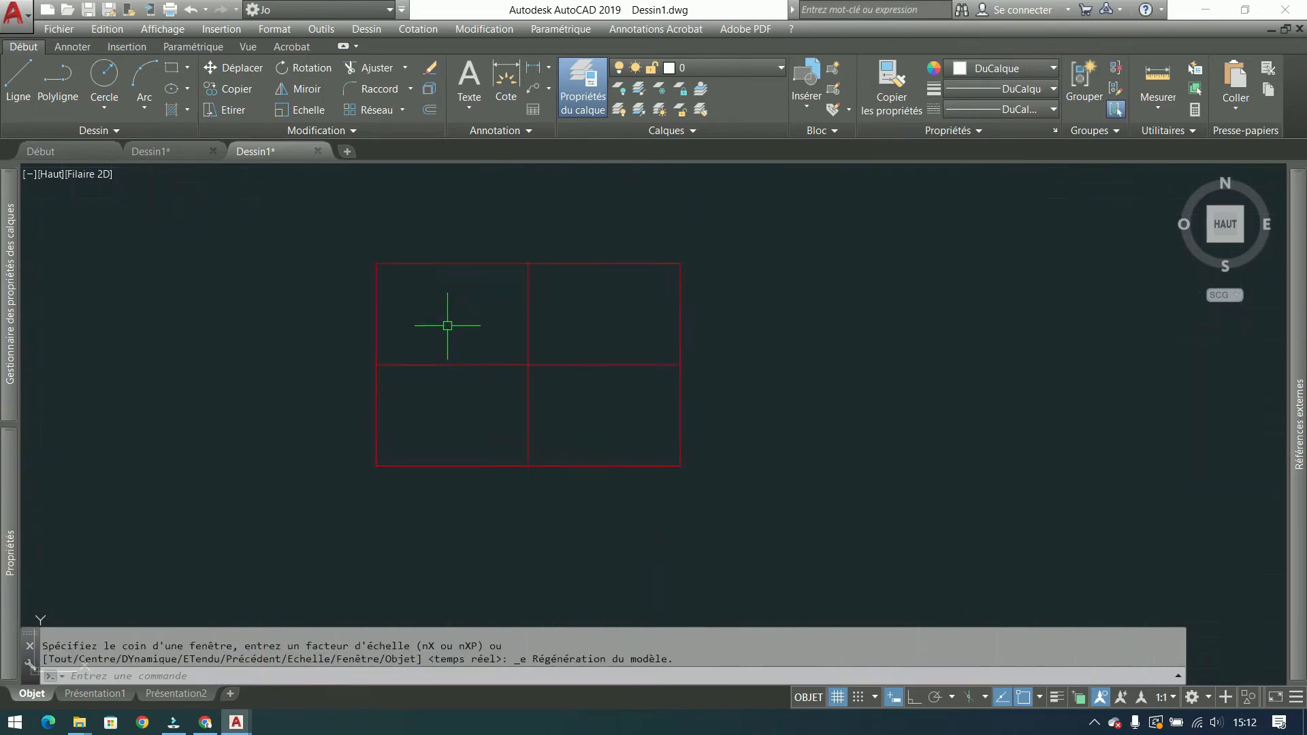
Step: Examine the pasted block in the new drawing and the red source blocks in the original drawing
middle_drag(409, 313, 329, 268)
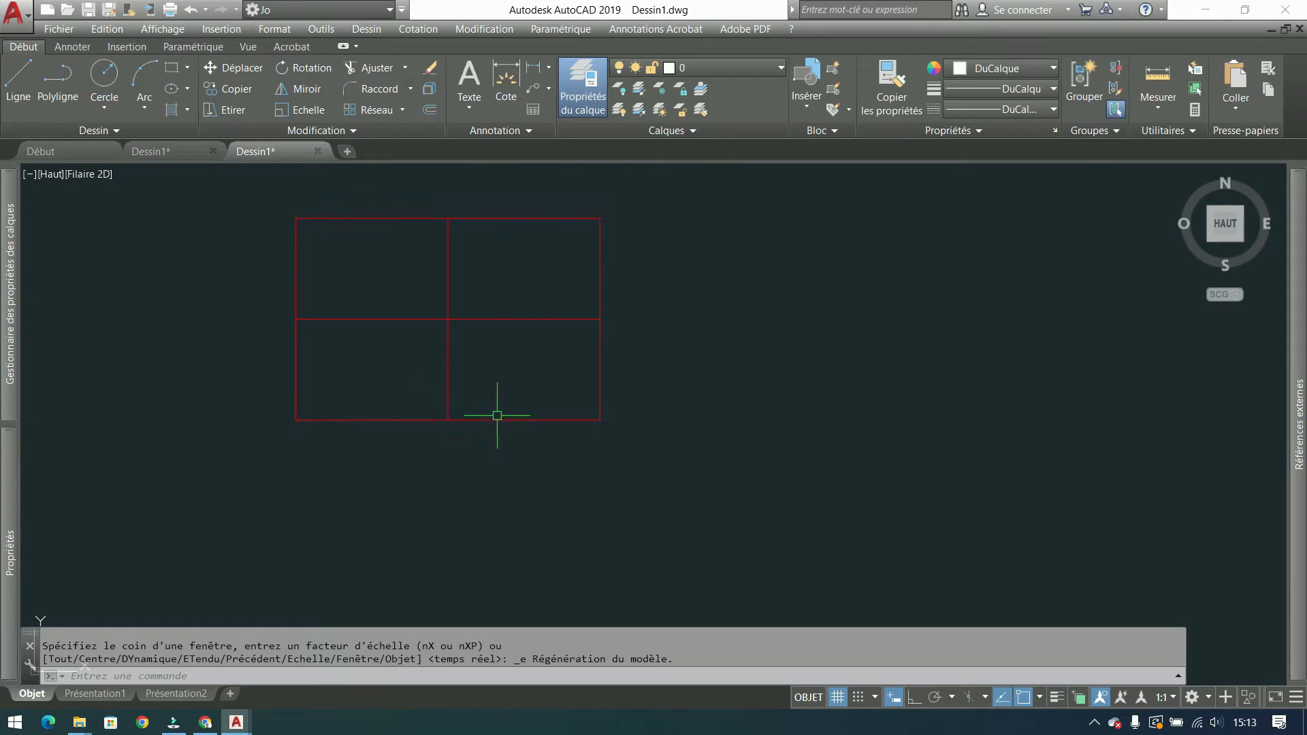
scroll(508, 281, down, 4)
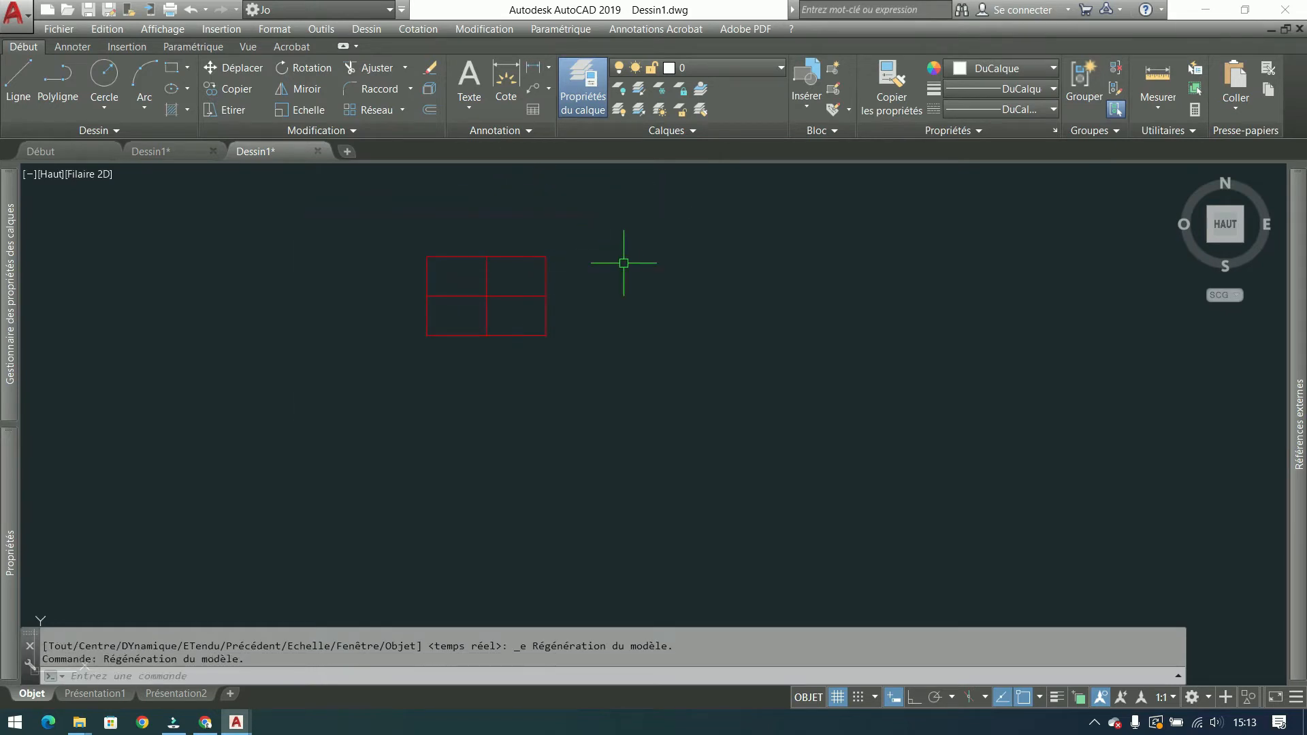
middle_drag(640, 300, 568, 311)
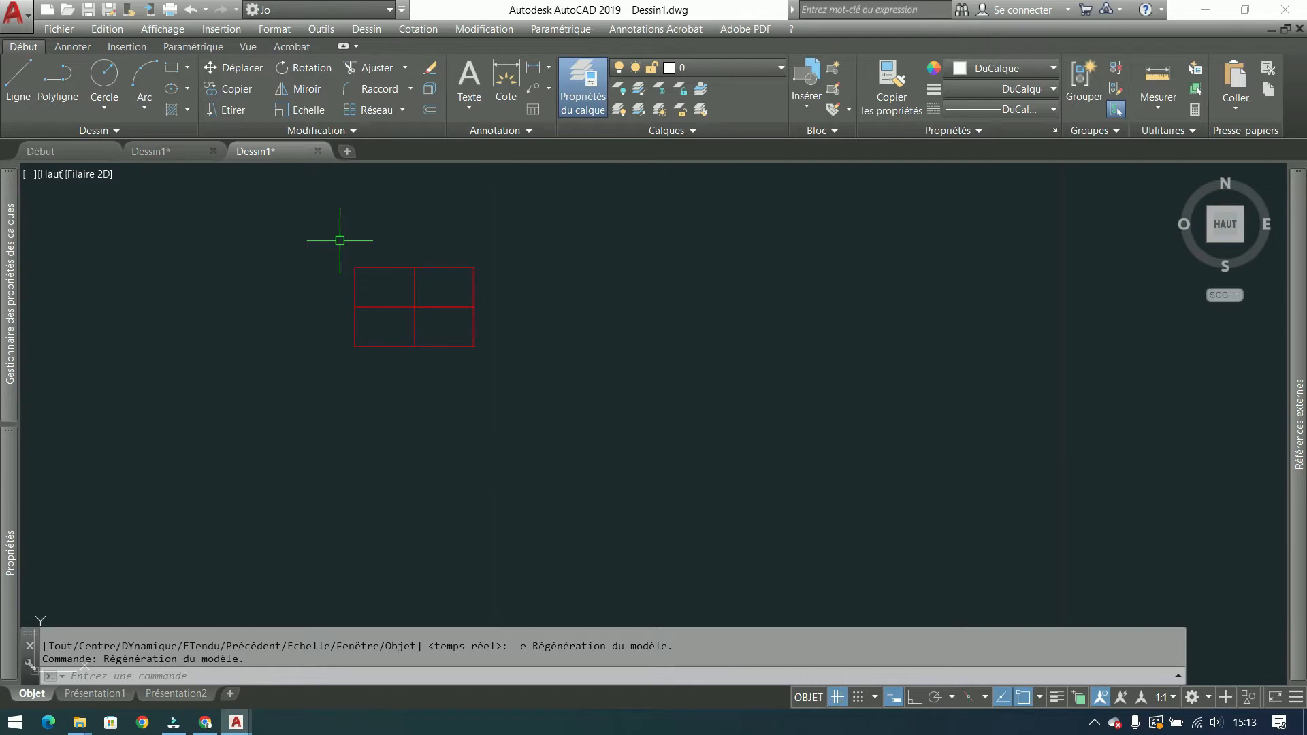
middle_drag(599, 291, 488, 288)
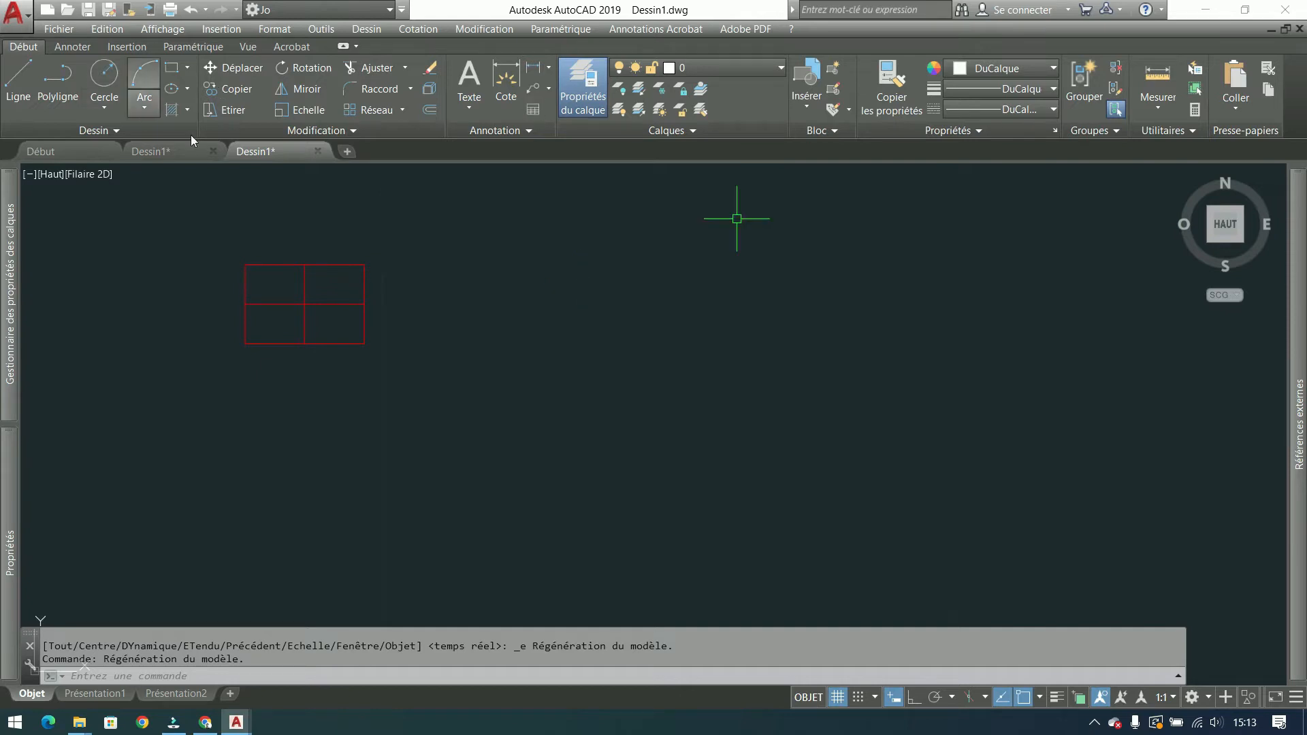
click(177, 147)
middle_drag(784, 304, 692, 286)
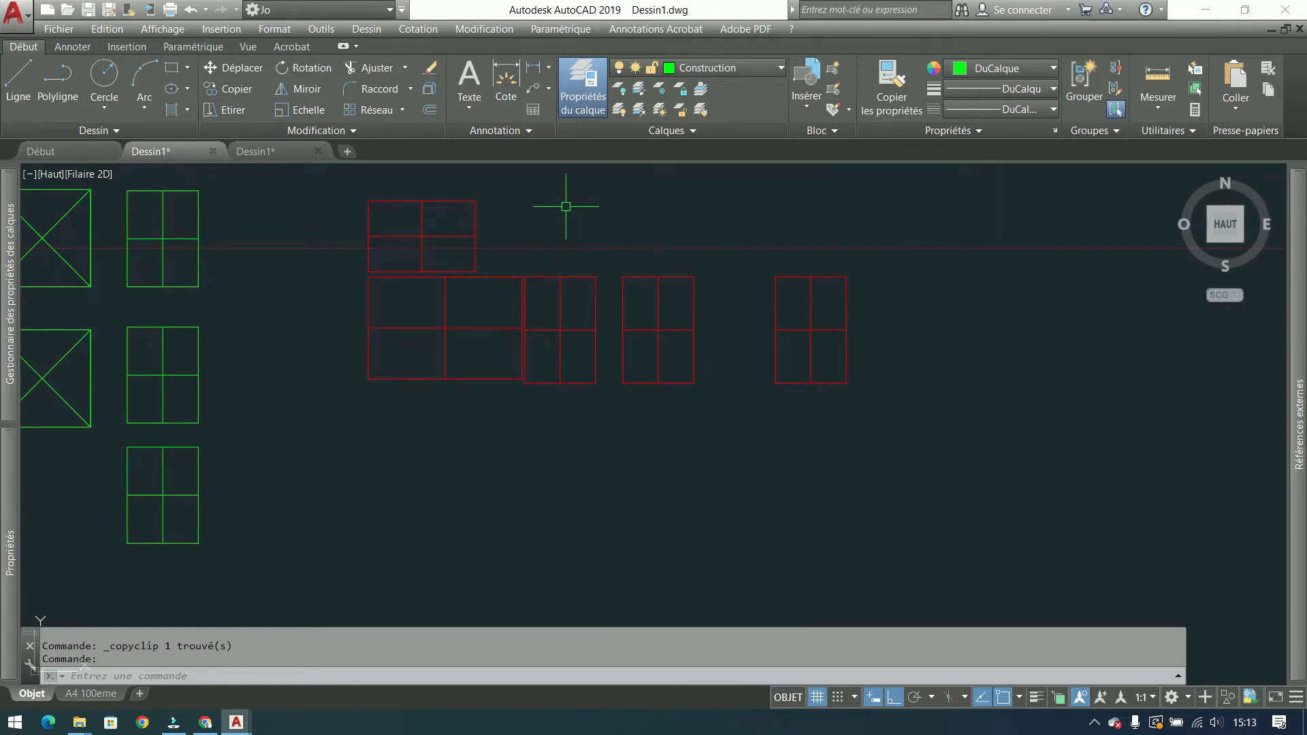
scroll(461, 251, up, 2)
middle_drag(520, 227, 379, 254)
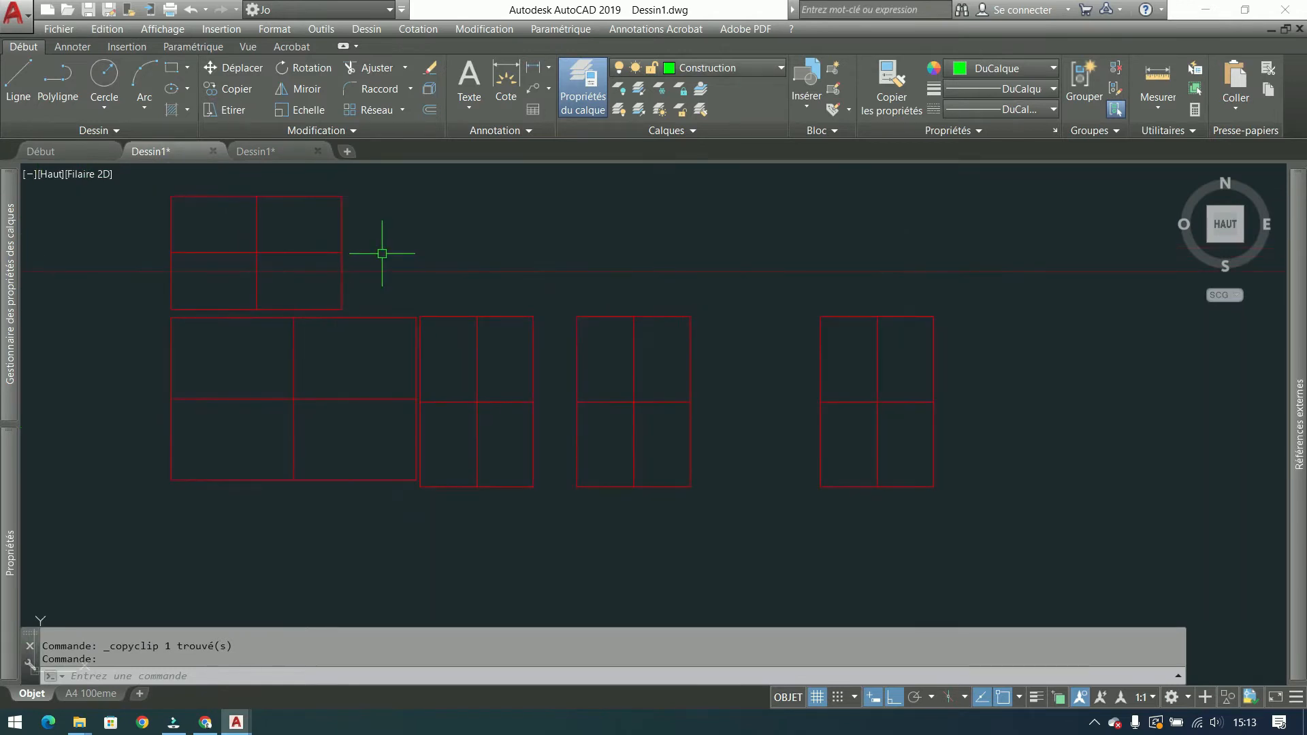
Step: Switch to the new drawing and check which layers it contains after the paste
click(293, 151)
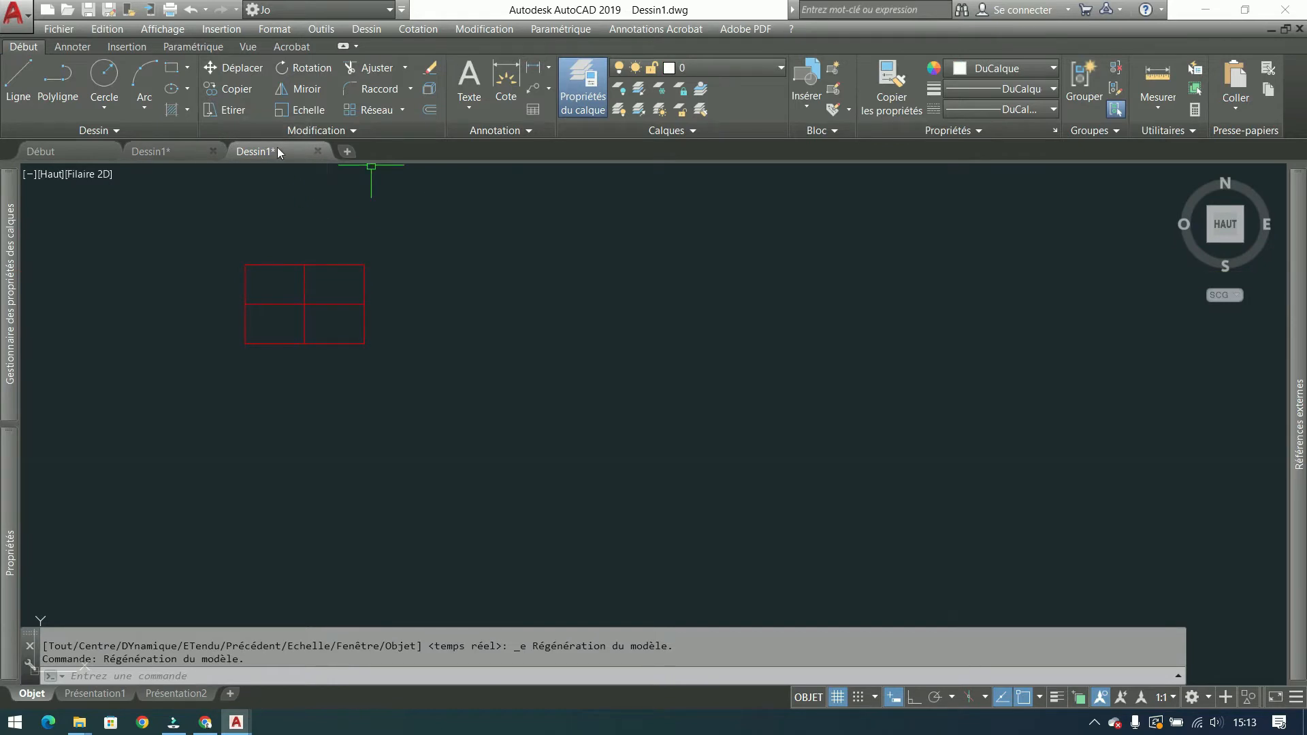
mouse_move(287, 151)
click(767, 68)
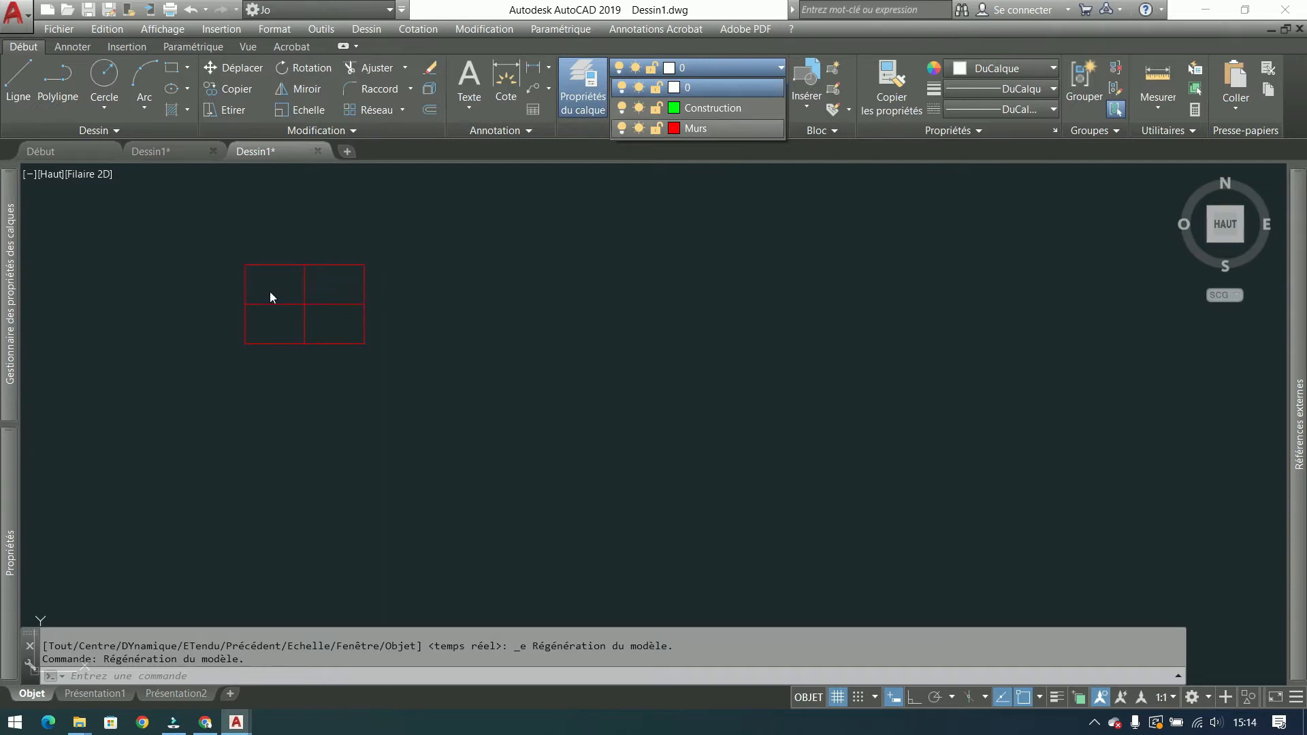
click(405, 319)
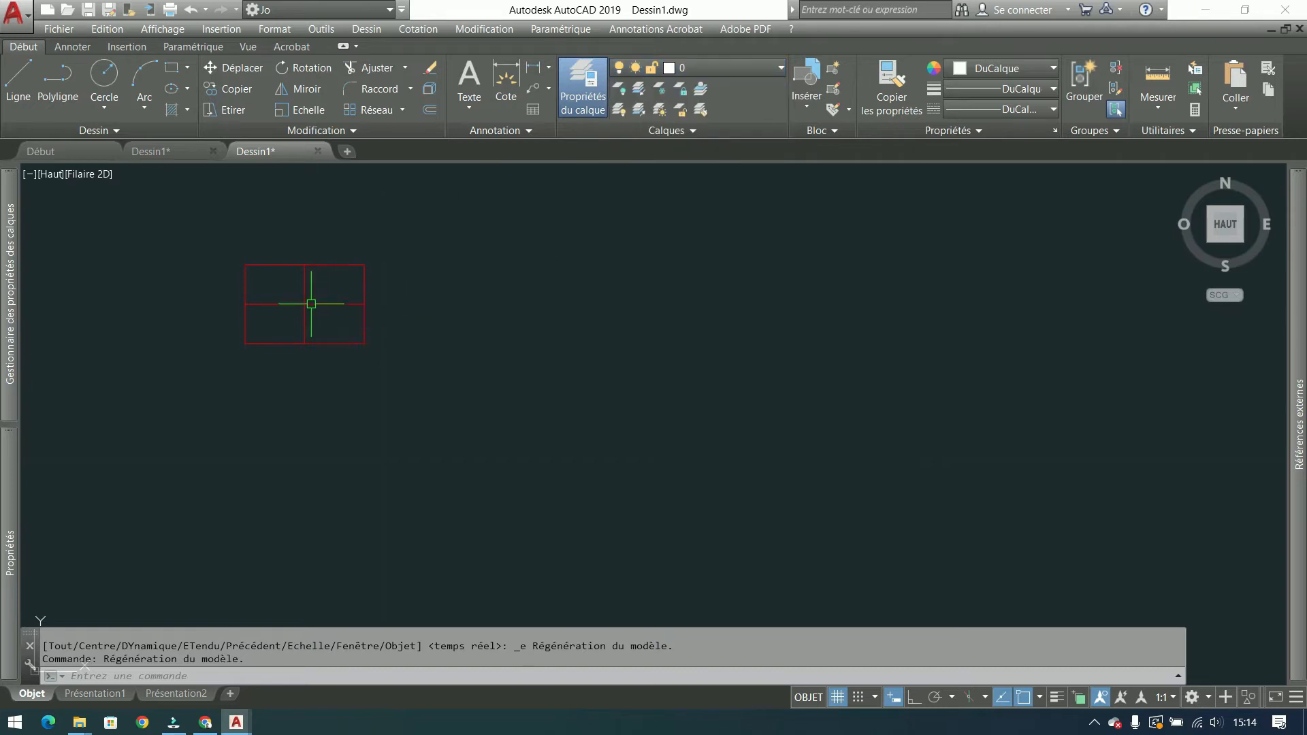
Step: Change the pasted block's layer to Construction, switch it to layer 0, and deselect the block
click(305, 304)
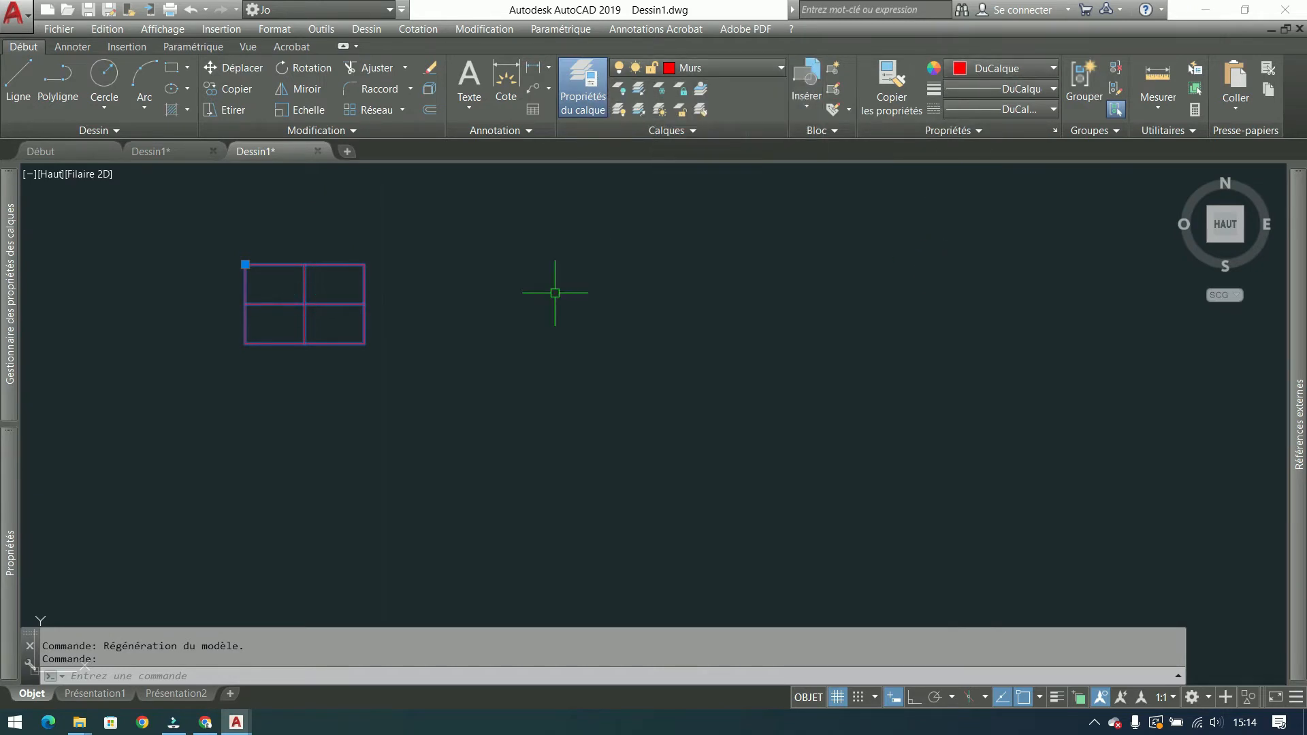
click(745, 70)
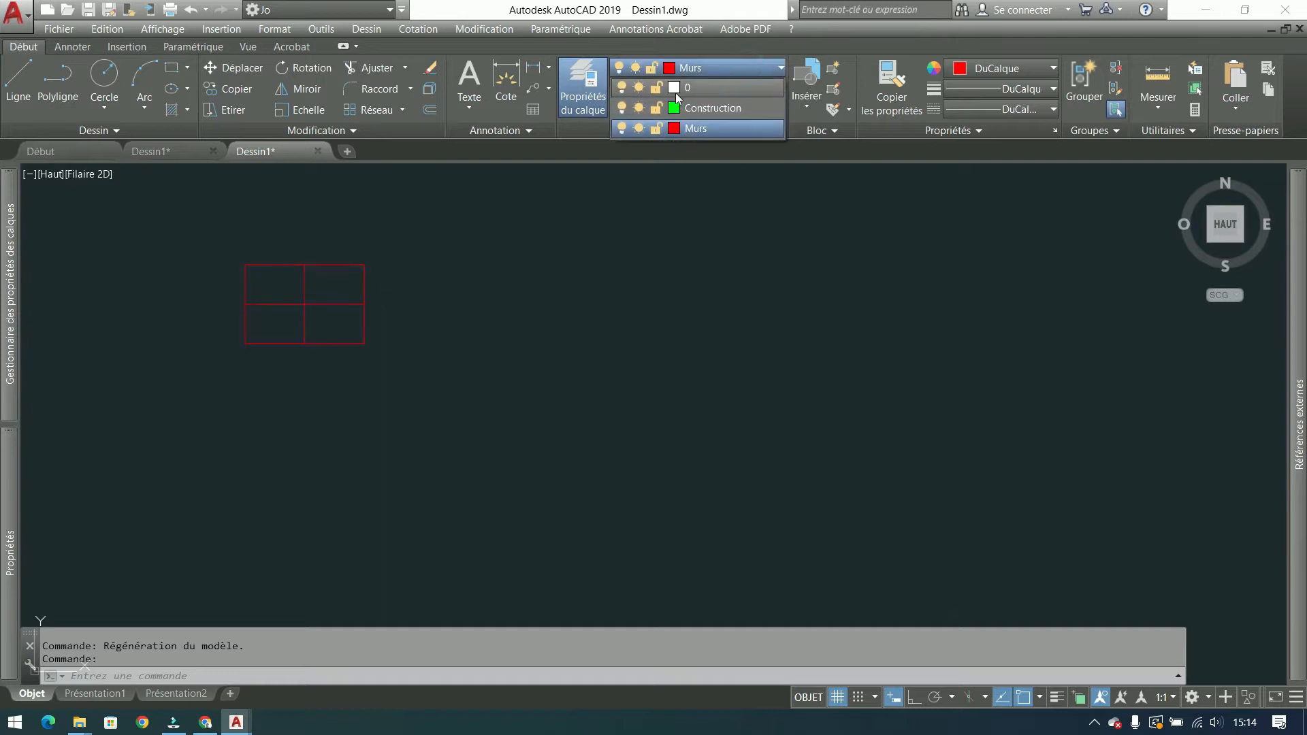
click(699, 115)
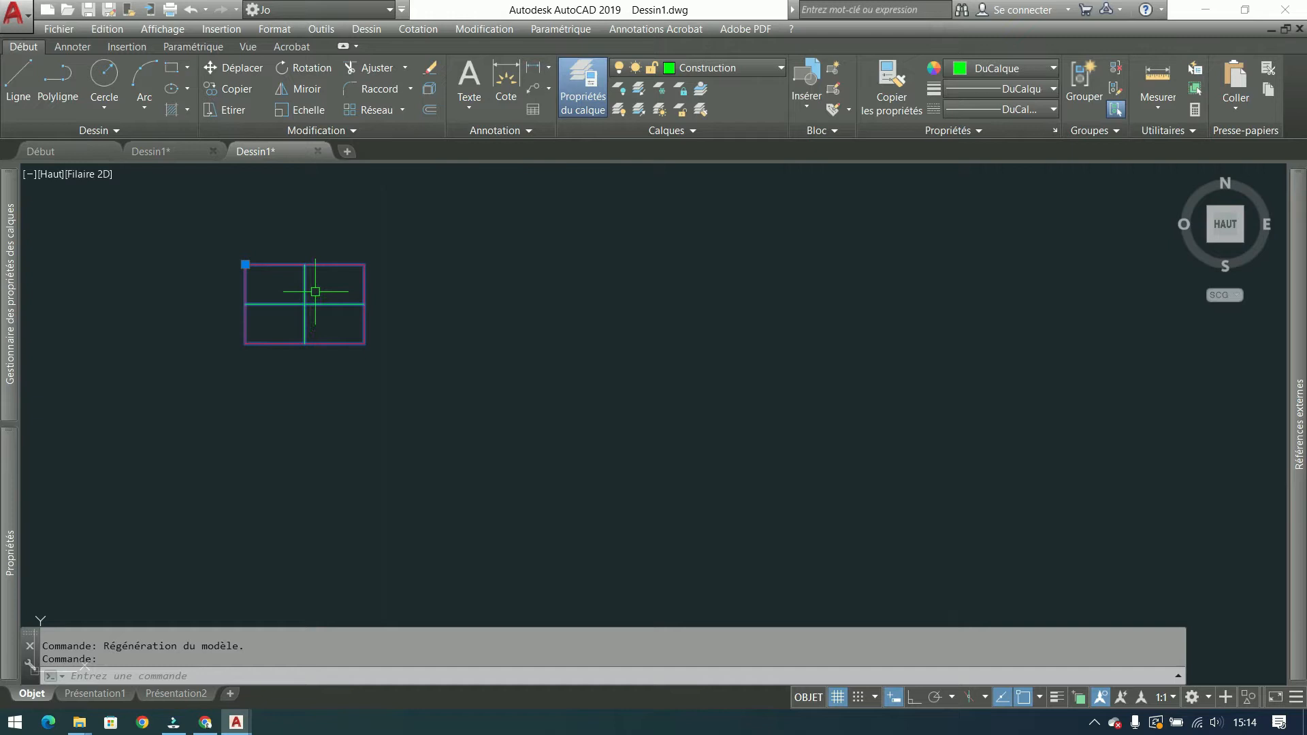
click(708, 68)
click(708, 93)
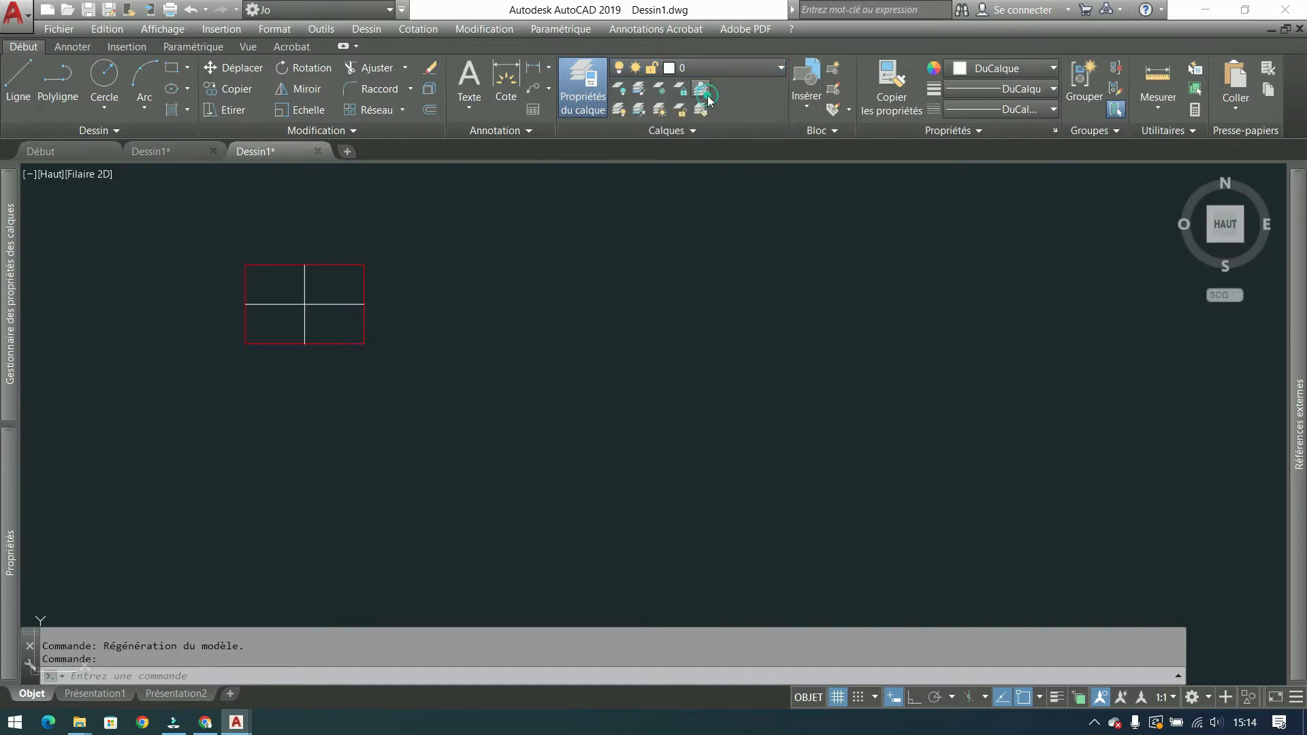
key(Escape)
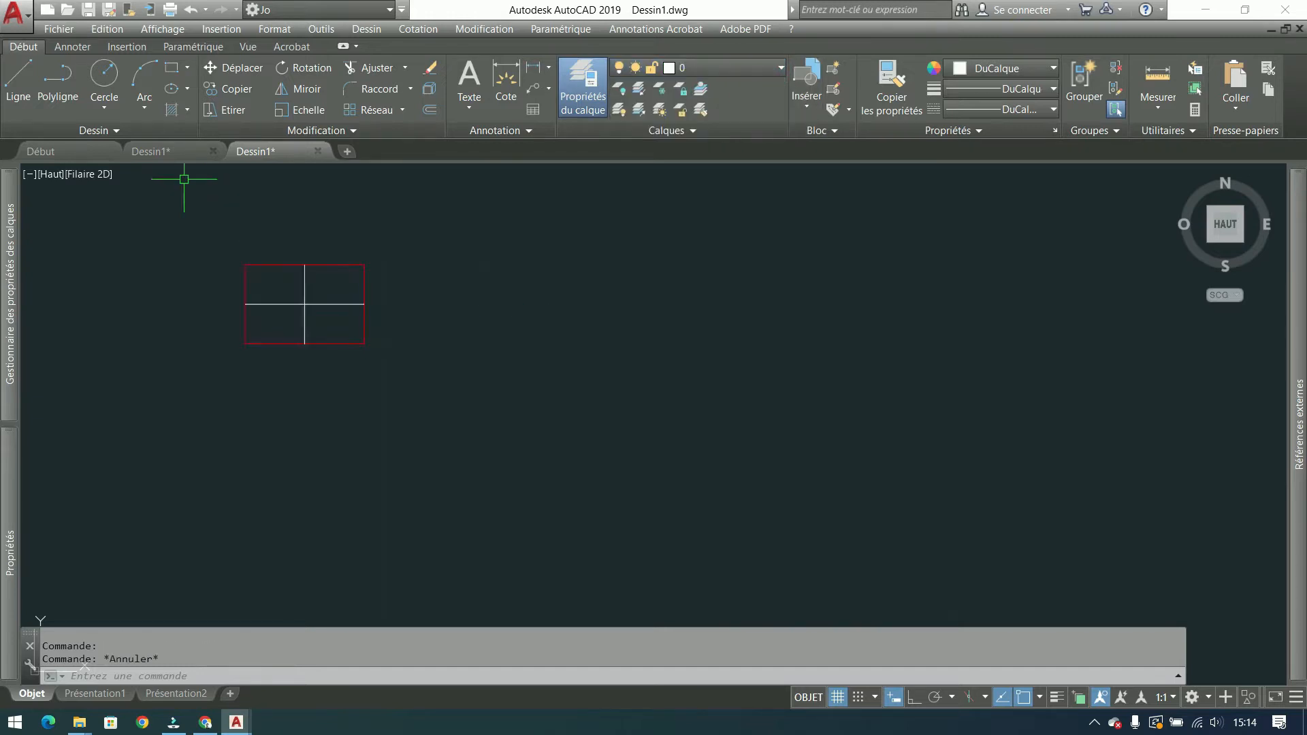
Step: Return to the original drawing that holds the row of red blocks
click(172, 149)
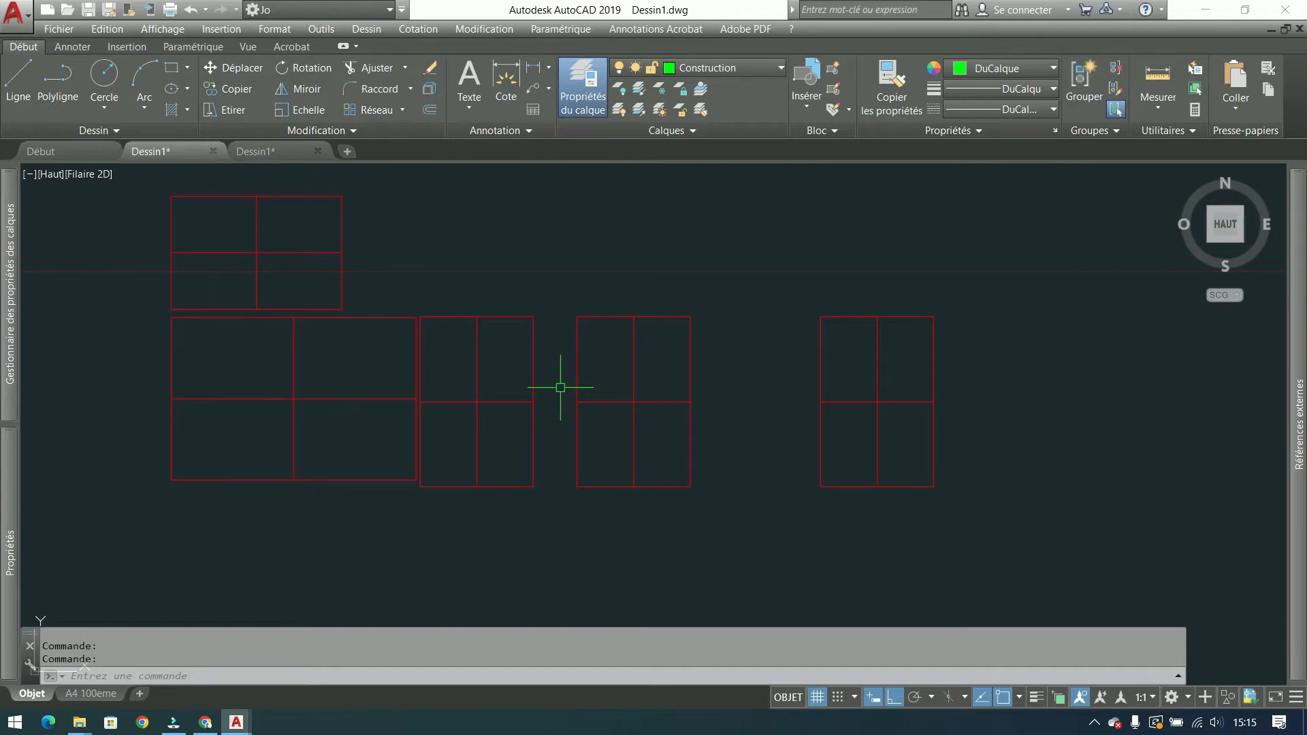
middle_drag(694, 379, 579, 391)
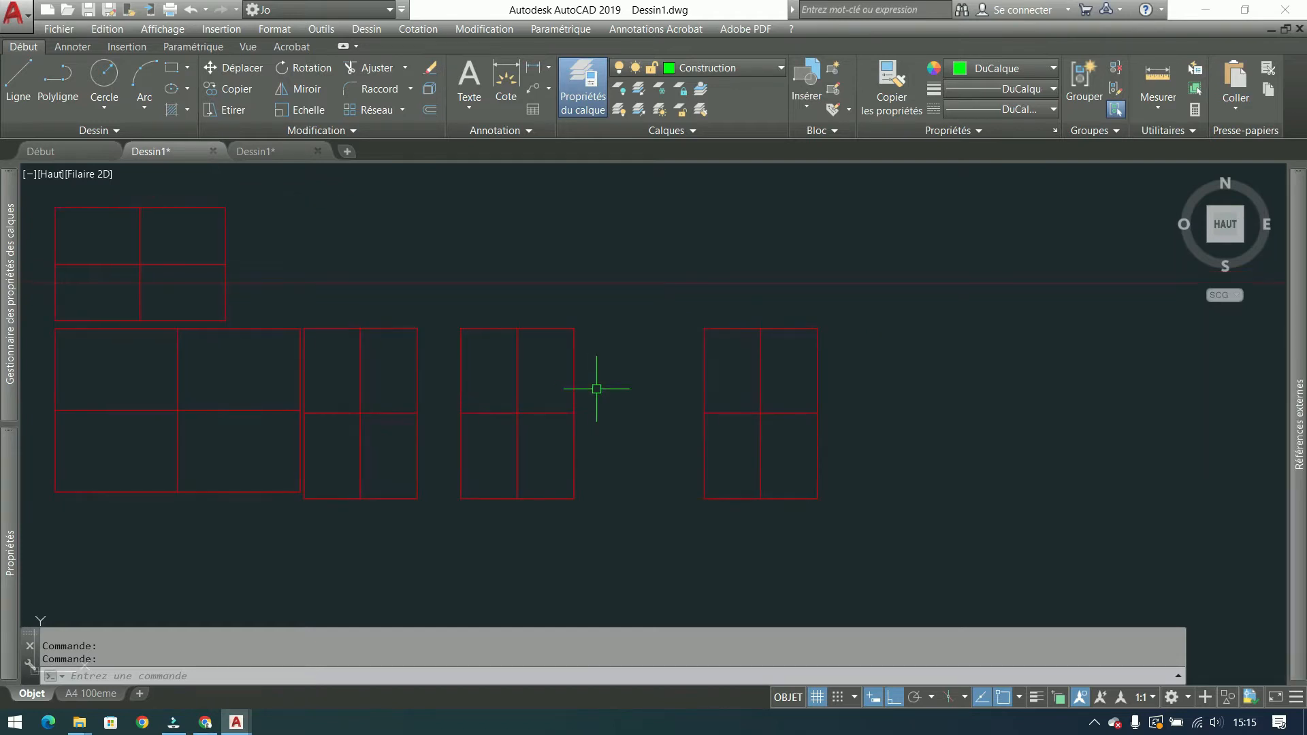
Step: Examine the drawing's layer list, the floor plan, and the green and red figures laid out beside it
click(730, 67)
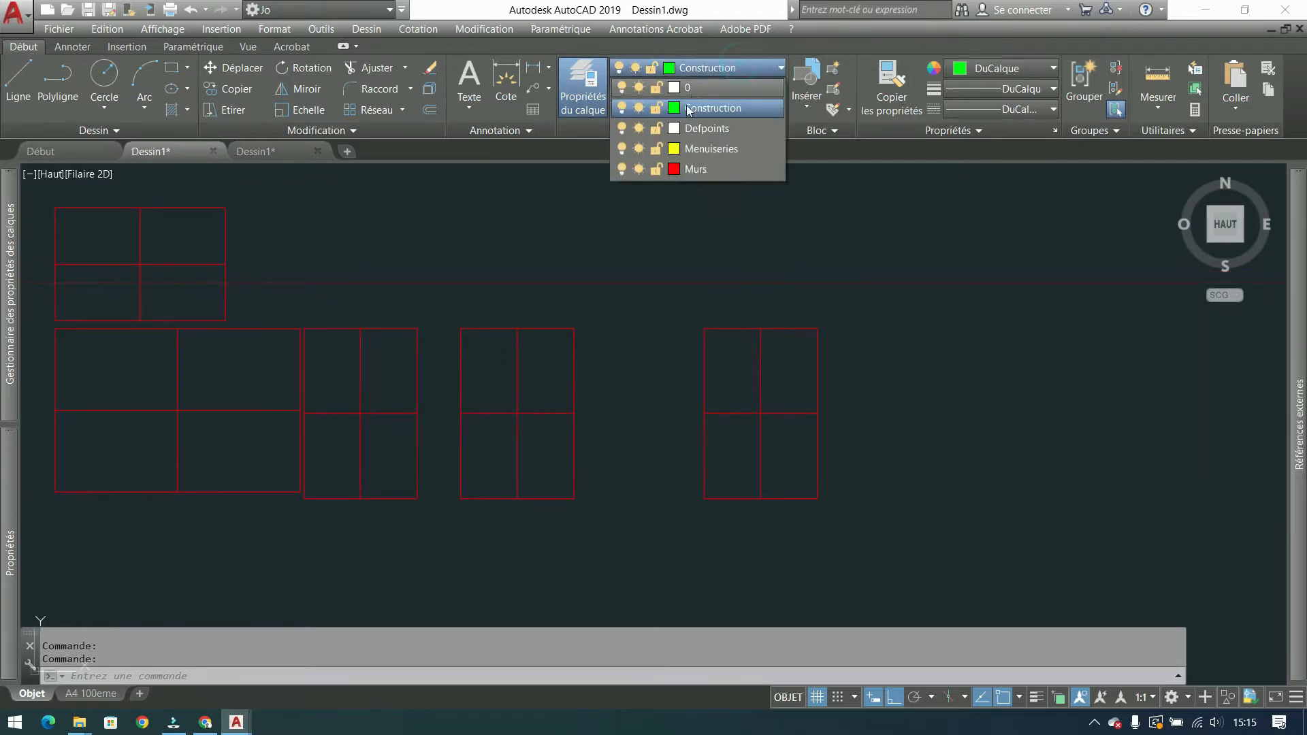
click(676, 237)
scroll(946, 256, down, 4)
mouse_move(592, 274)
middle_down()
mouse_move(1091, 291)
mouse_move(1129, 266)
middle_up()
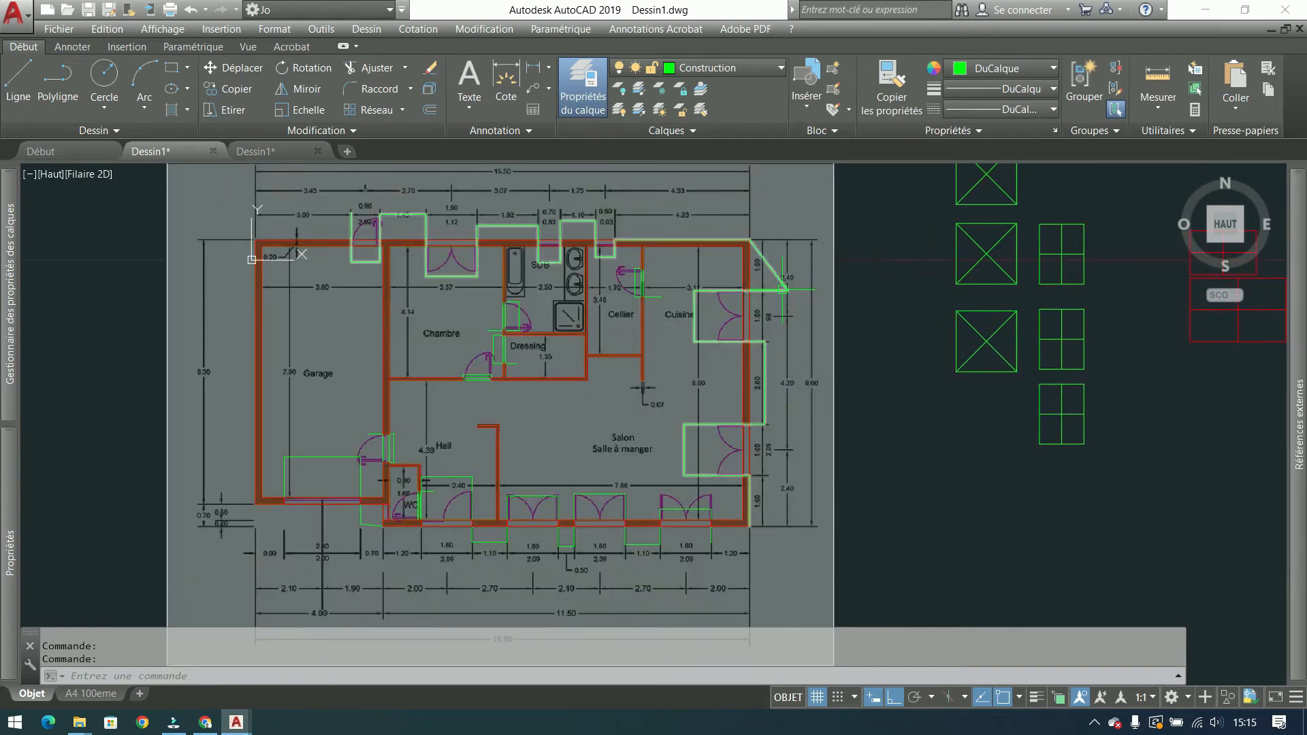
middle_drag(1021, 365, 549, 374)
middle_drag(846, 387, 604, 363)
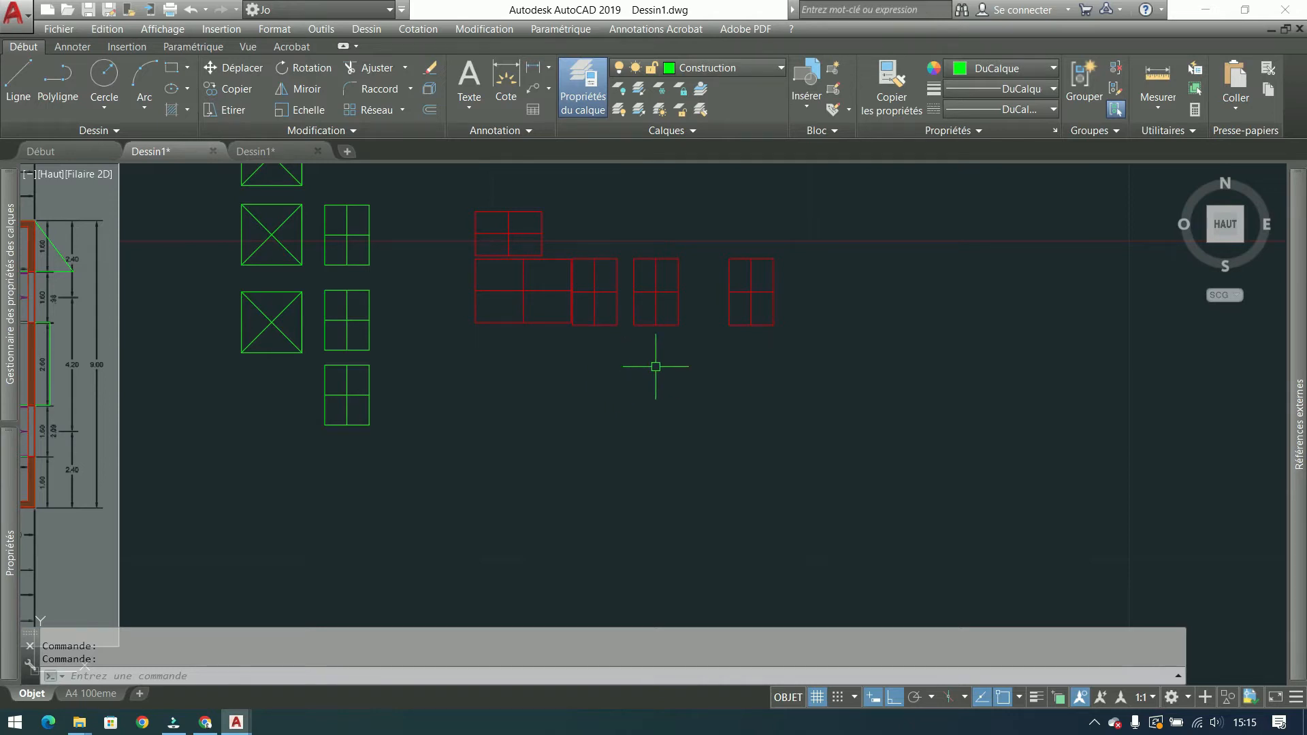
middle_drag(662, 368, 738, 443)
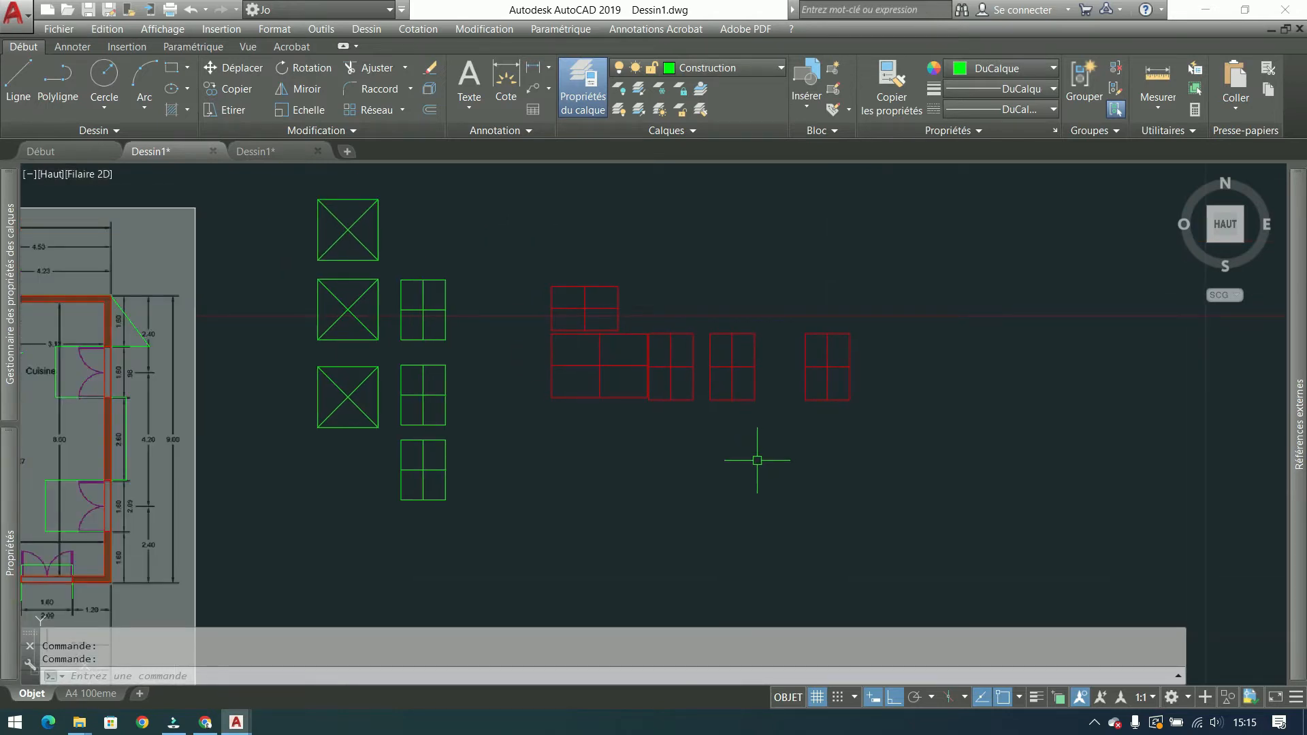
middle_drag(818, 442, 844, 456)
Step: Delete the five red blocks beside the floor plan
click(1022, 210)
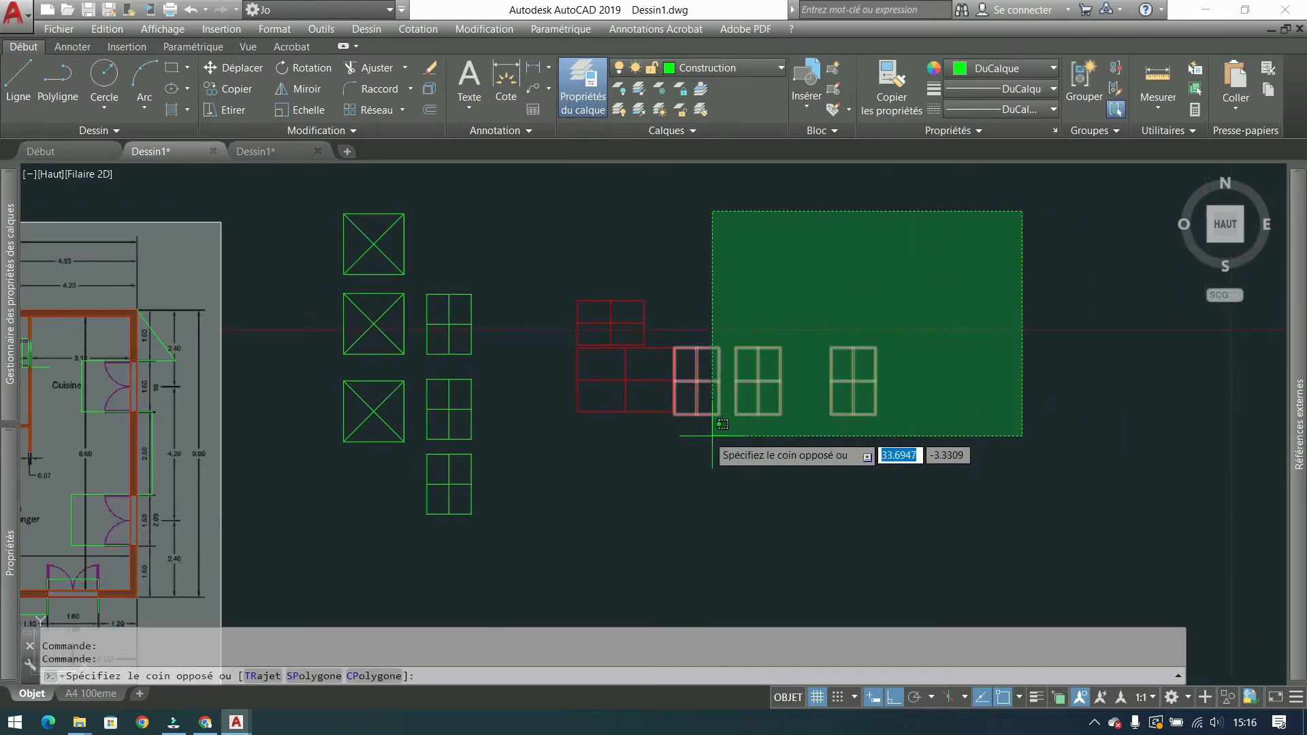
click(599, 430)
click(599, 430)
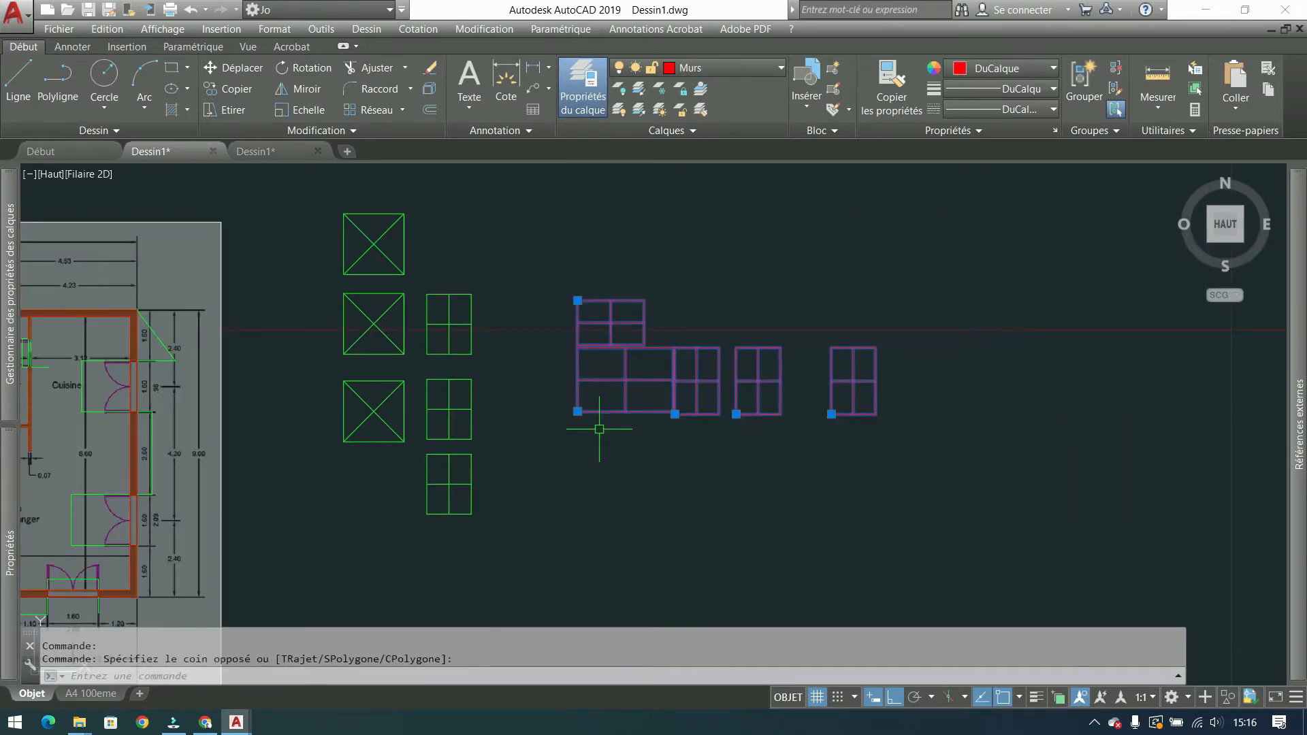
key(Delete)
Step: Delete the three green four-pane rectangles and two of the crossed squares, leaving one crossed square
click(484, 273)
click(422, 533)
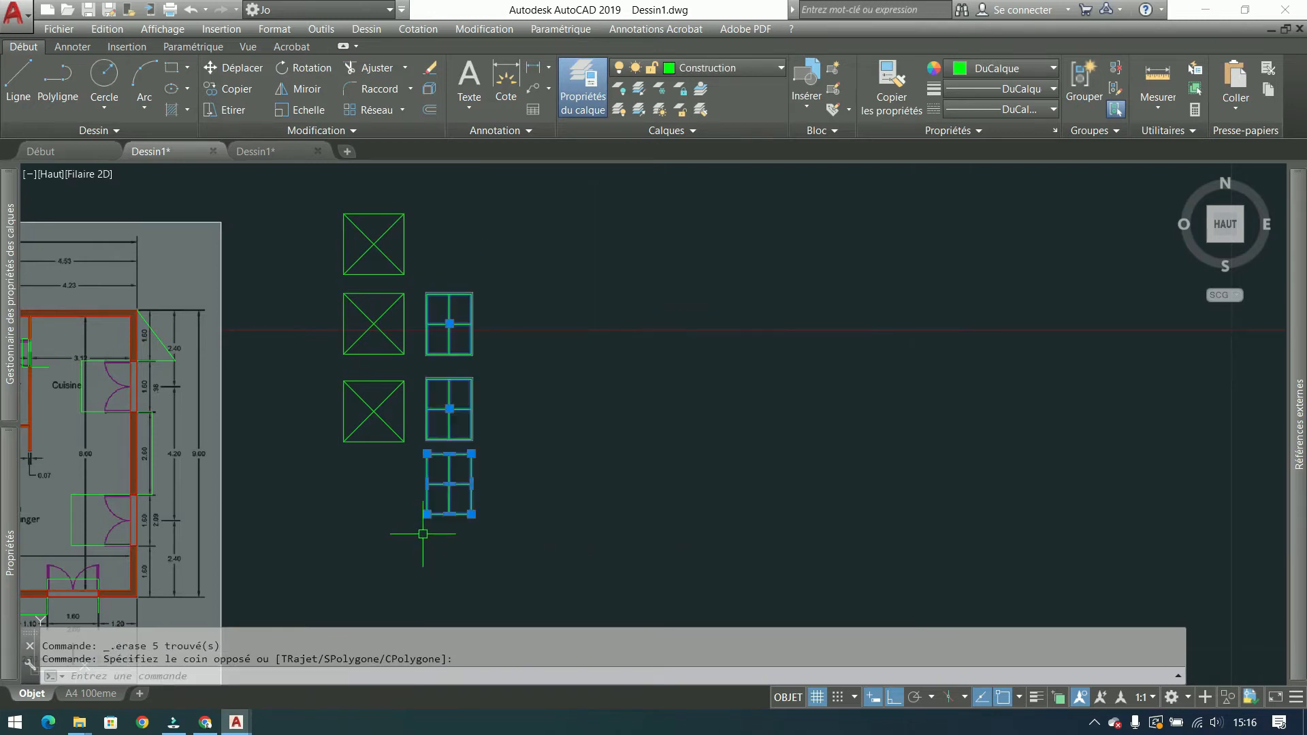
key(Delete)
click(431, 283)
click(301, 298)
key(Delete)
scroll(373, 415, up, 4)
middle_drag(375, 425, 531, 432)
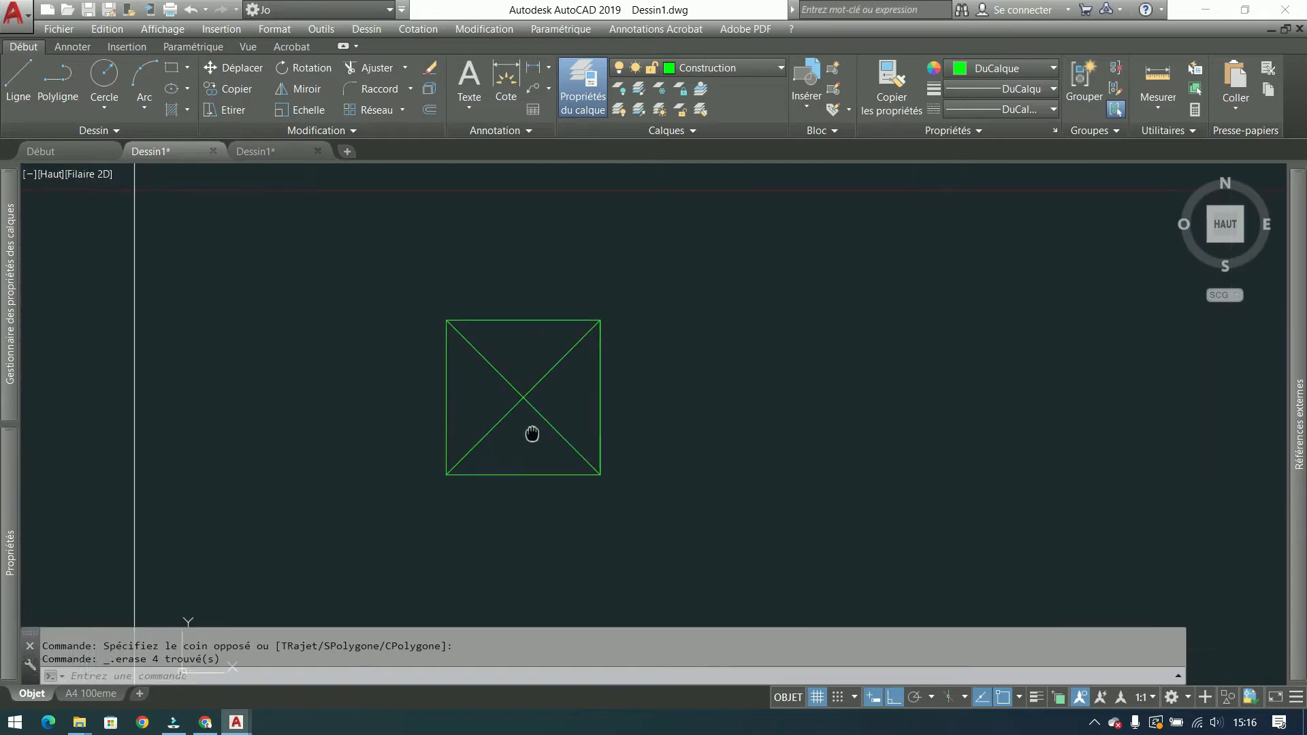
click(748, 231)
click(432, 476)
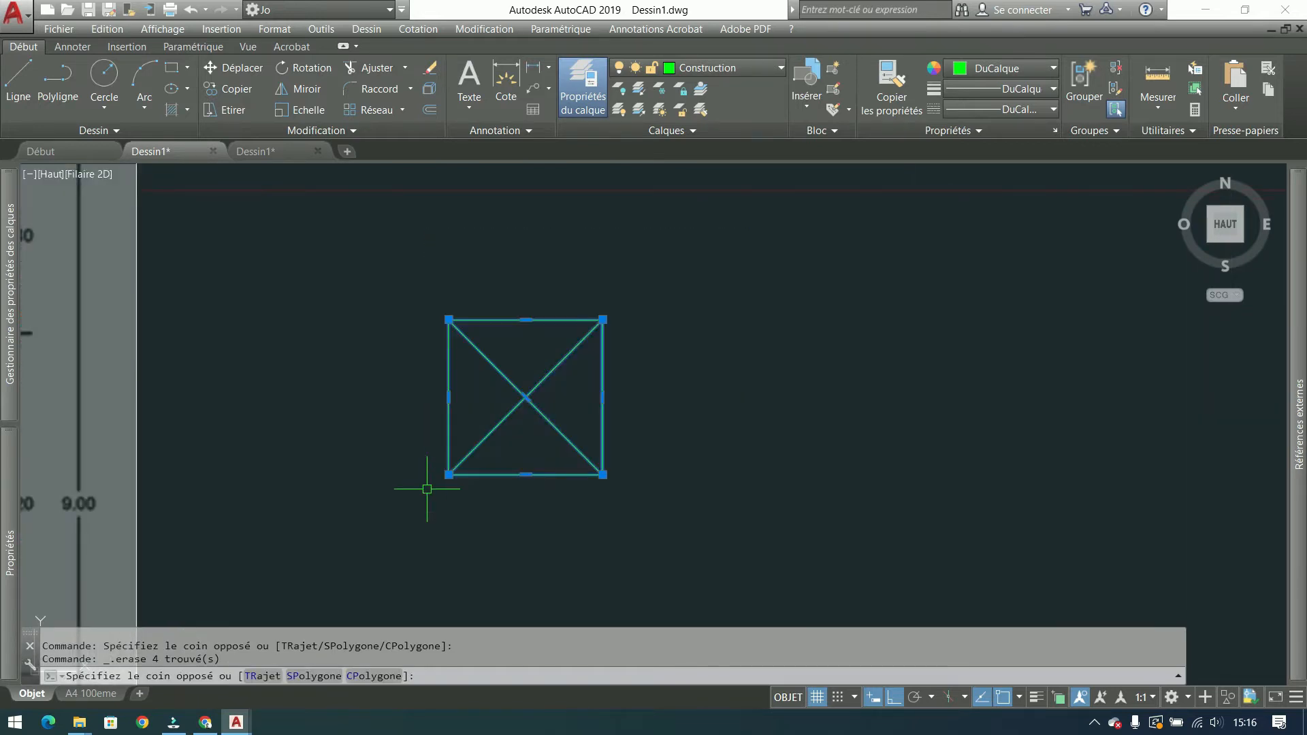
click(835, 74)
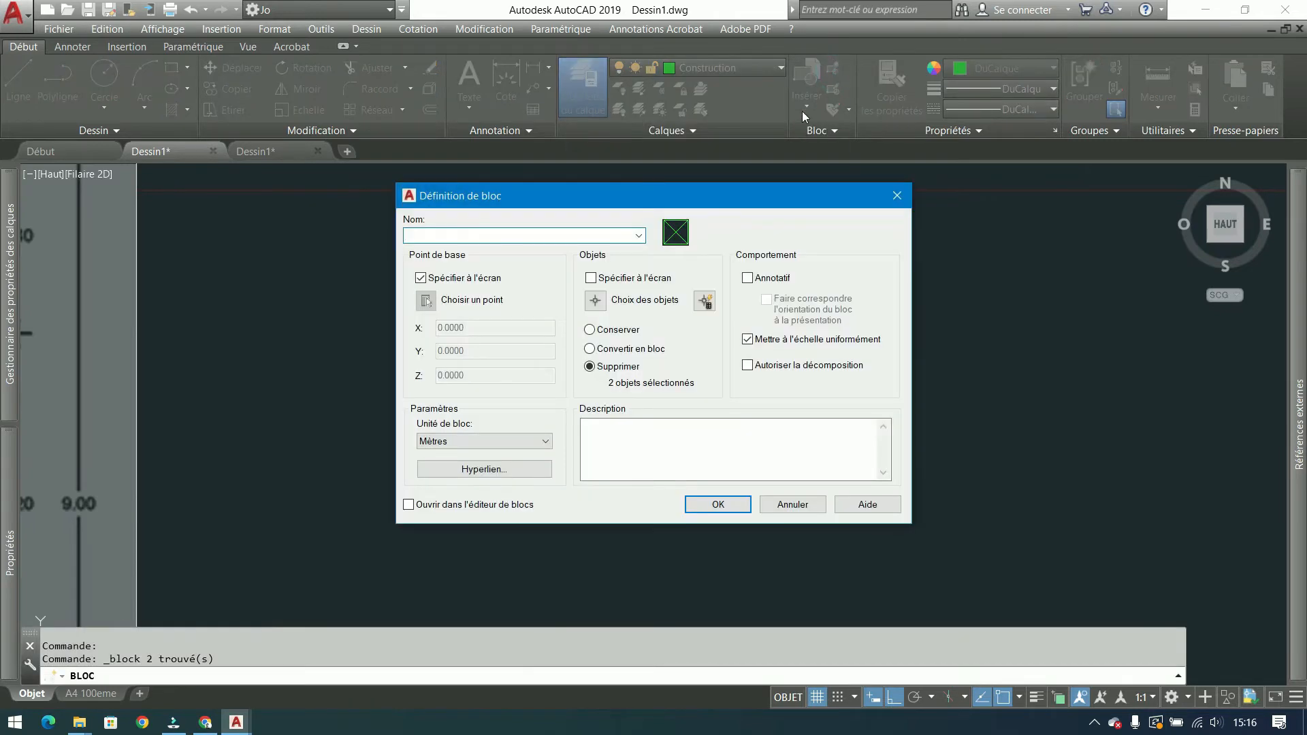
click(595, 235)
text(02)
click(897, 195)
Step: Copy the remaining crossed square twice to its right so three stand in a row
click(671, 274)
click(425, 447)
click(213, 95)
click(502, 243)
right_click(647, 244)
click(503, 244)
click(504, 225)
key(ctrl+z)
click(717, 234)
click(914, 238)
key(Return)
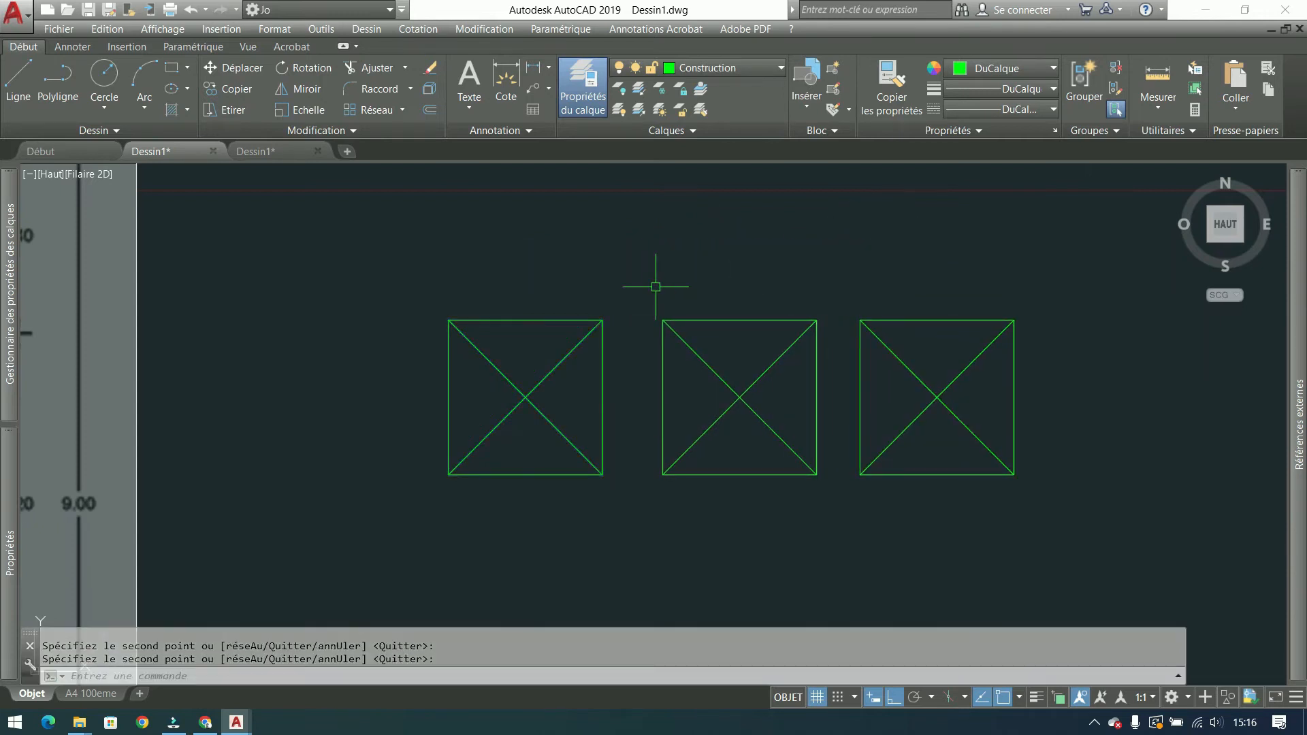
click(595, 263)
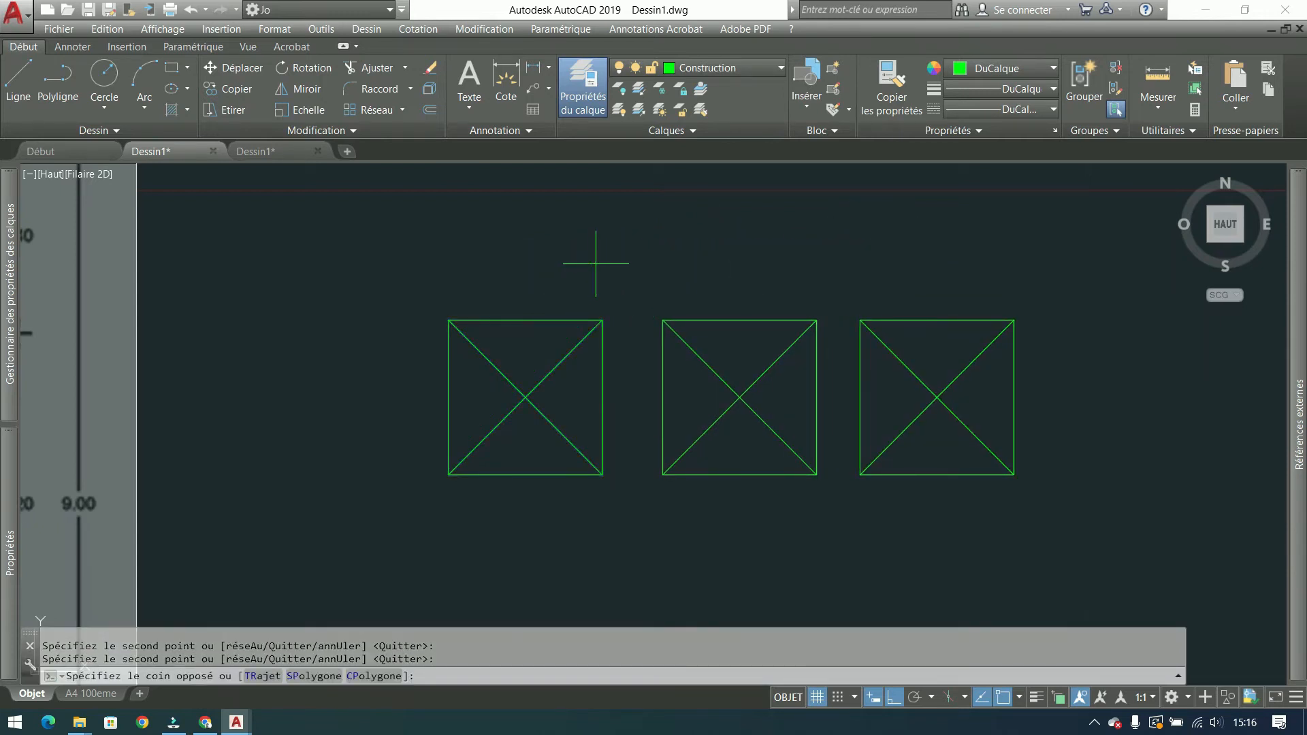
click(435, 457)
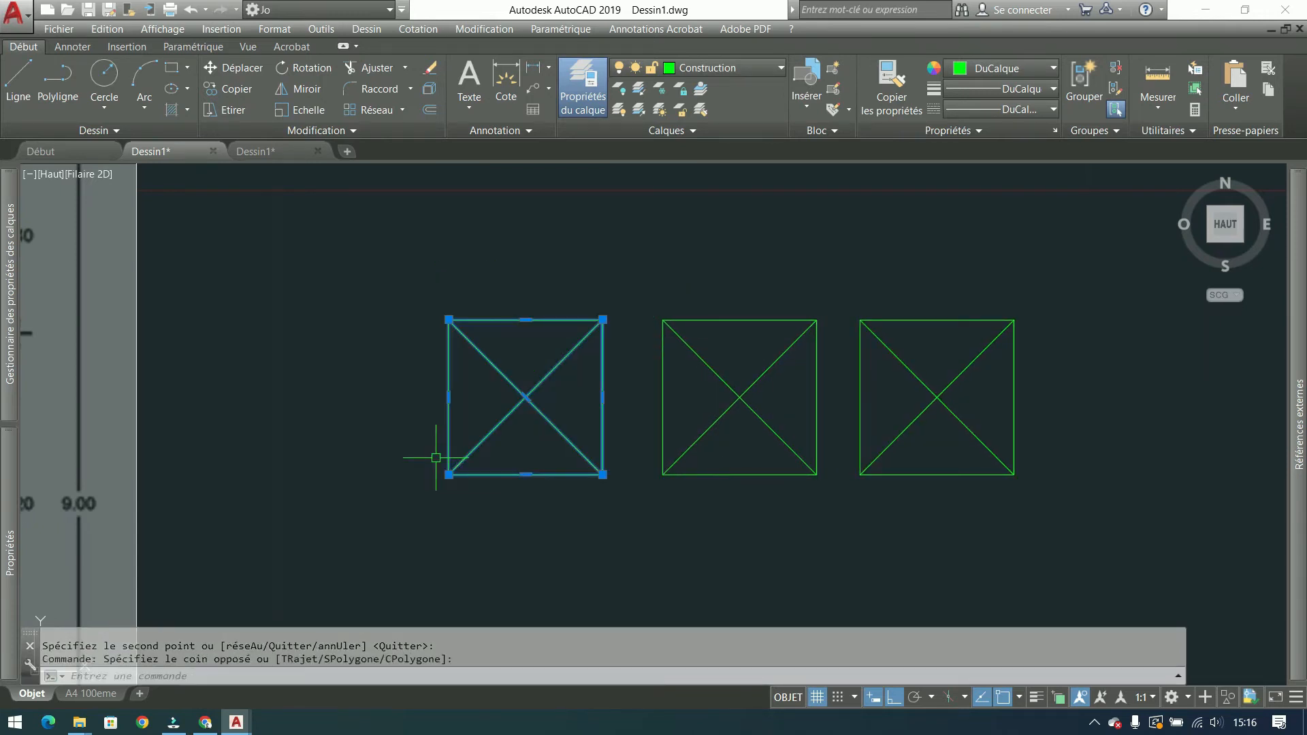
click(833, 68)
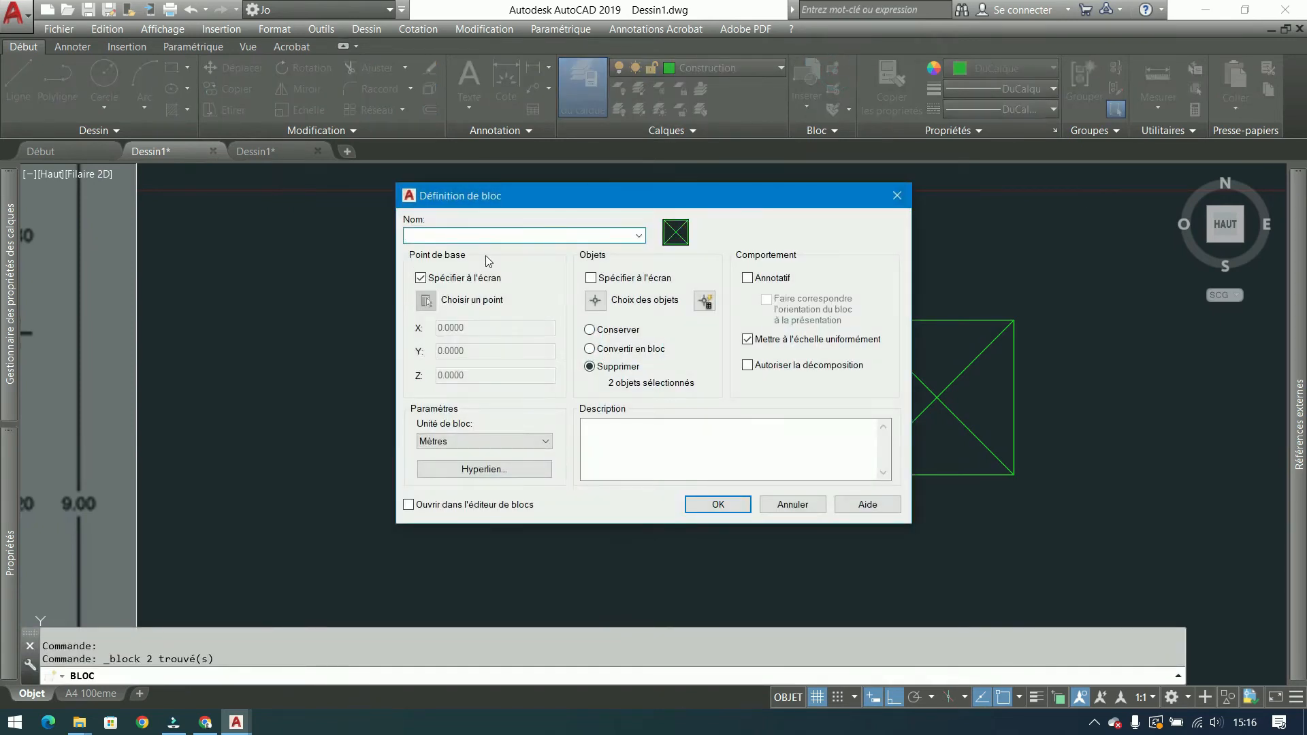
text(a)
click(897, 195)
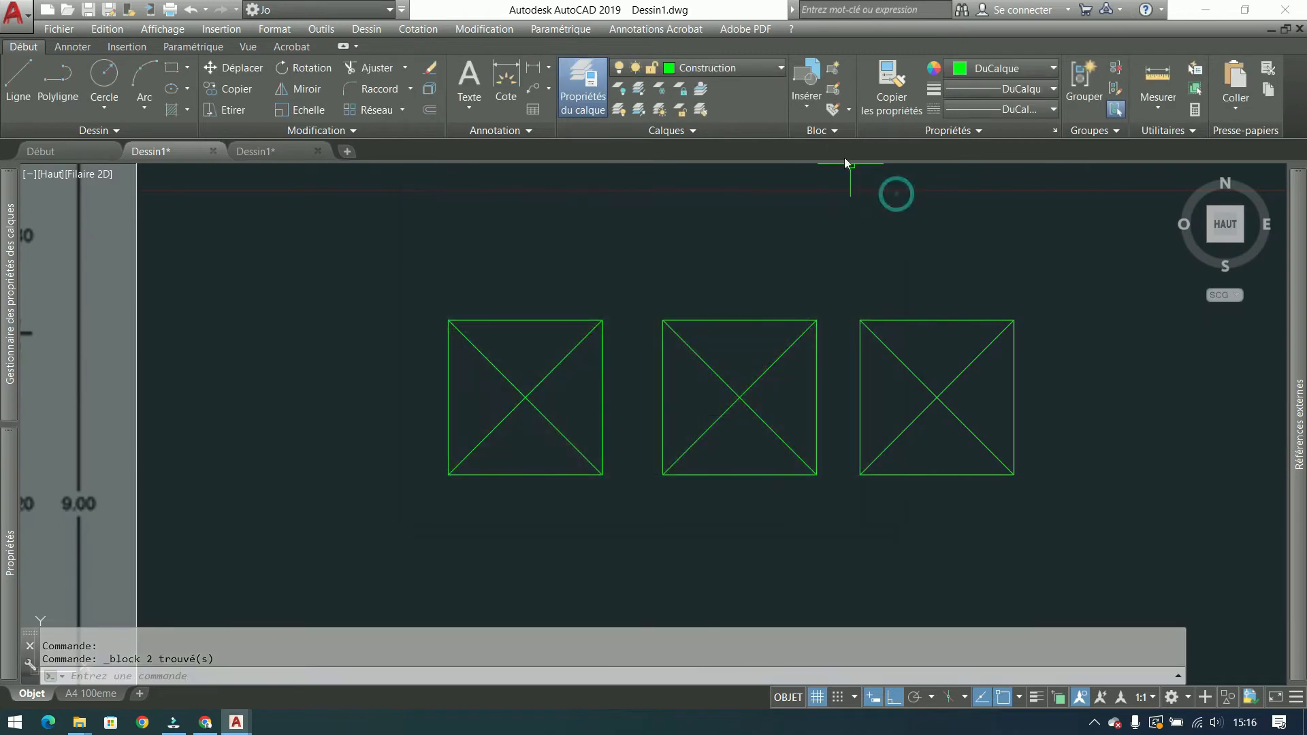
Step: Insert block 01 above and to the right of the three crossed squares
click(800, 109)
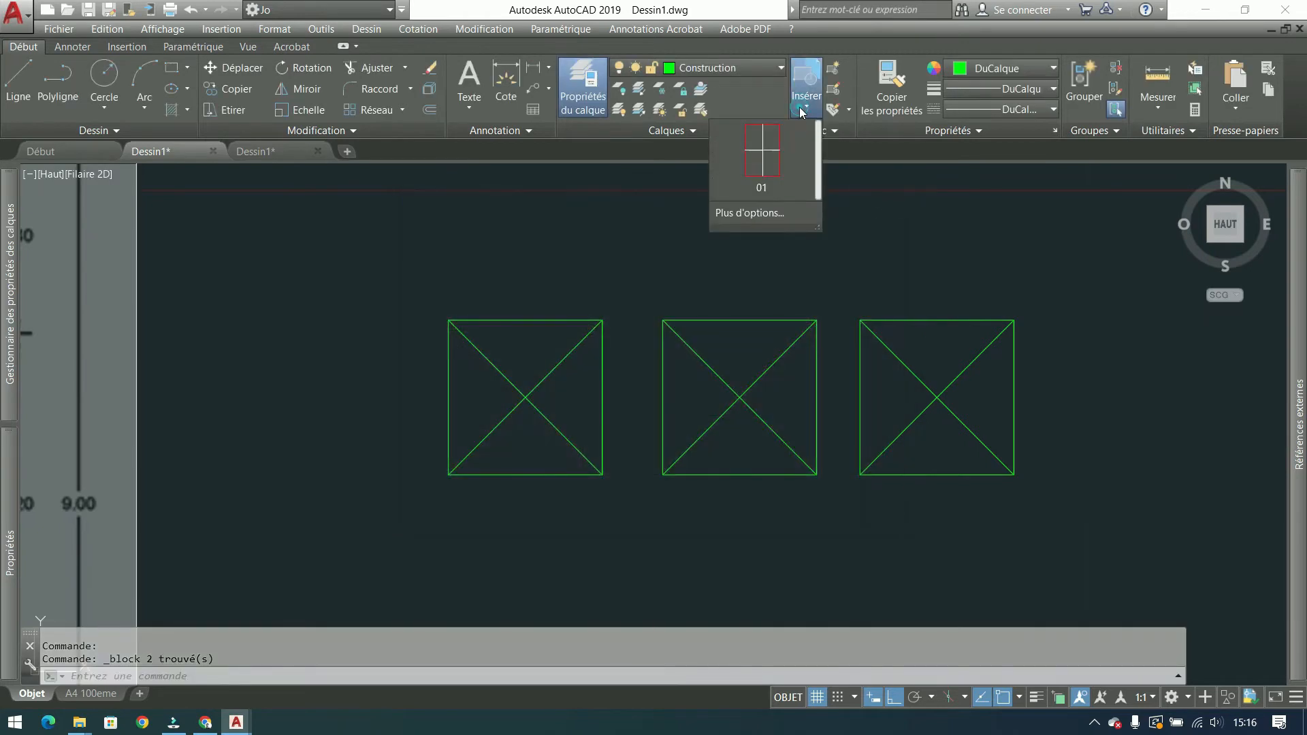
click(753, 174)
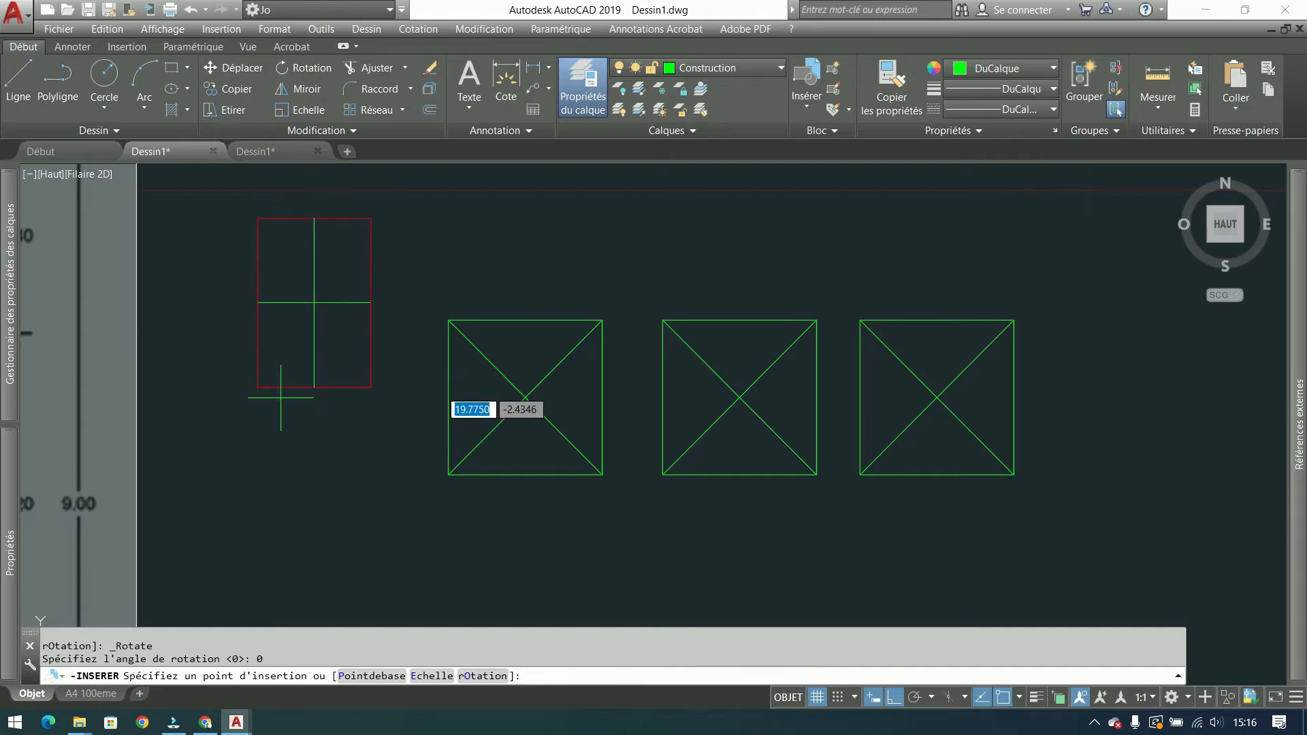
scroll(258, 335, down, 2)
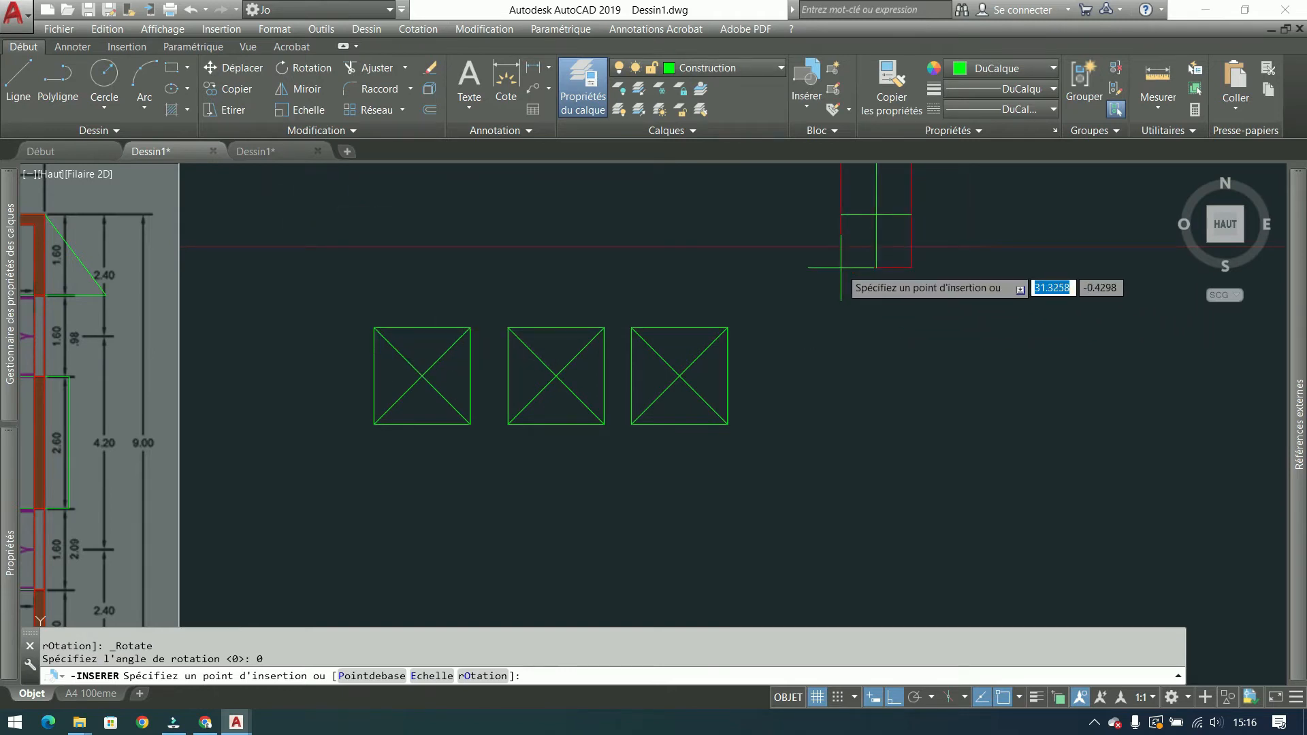
click(841, 267)
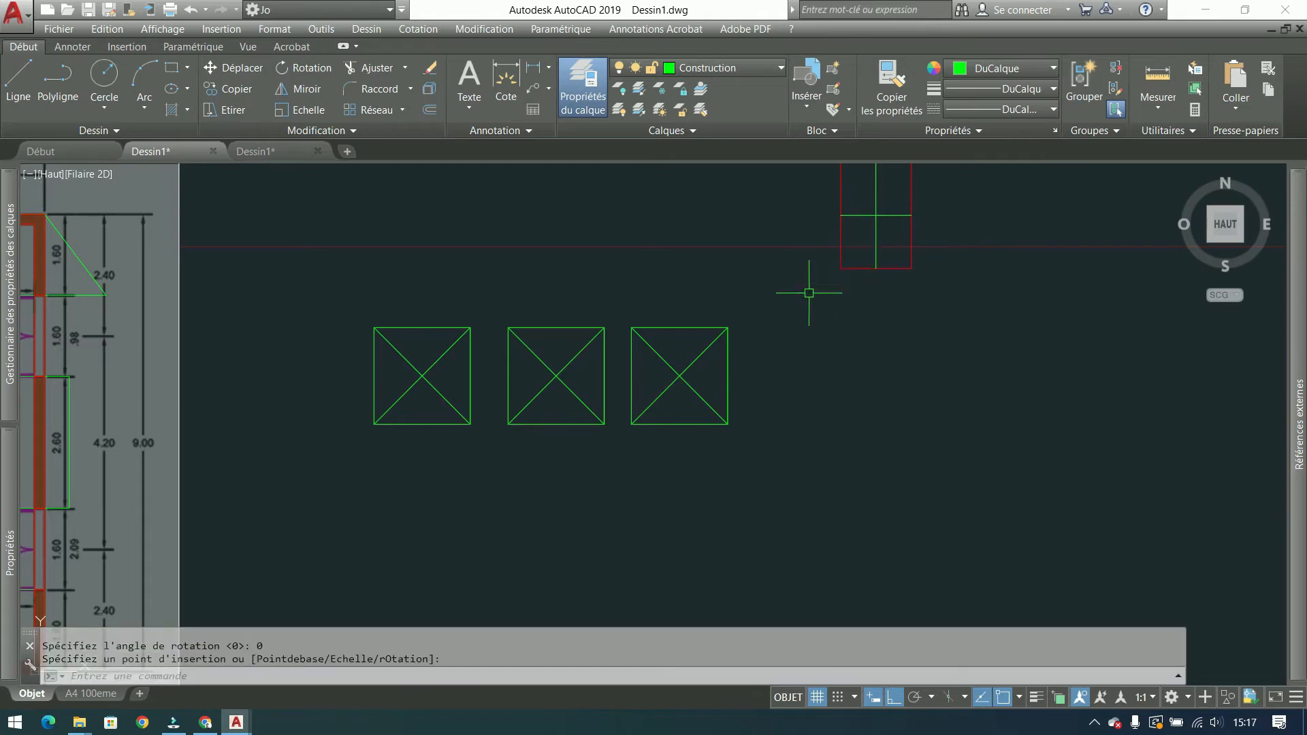
Step: Delete the inserted red and green block 01
click(924, 240)
click(899, 257)
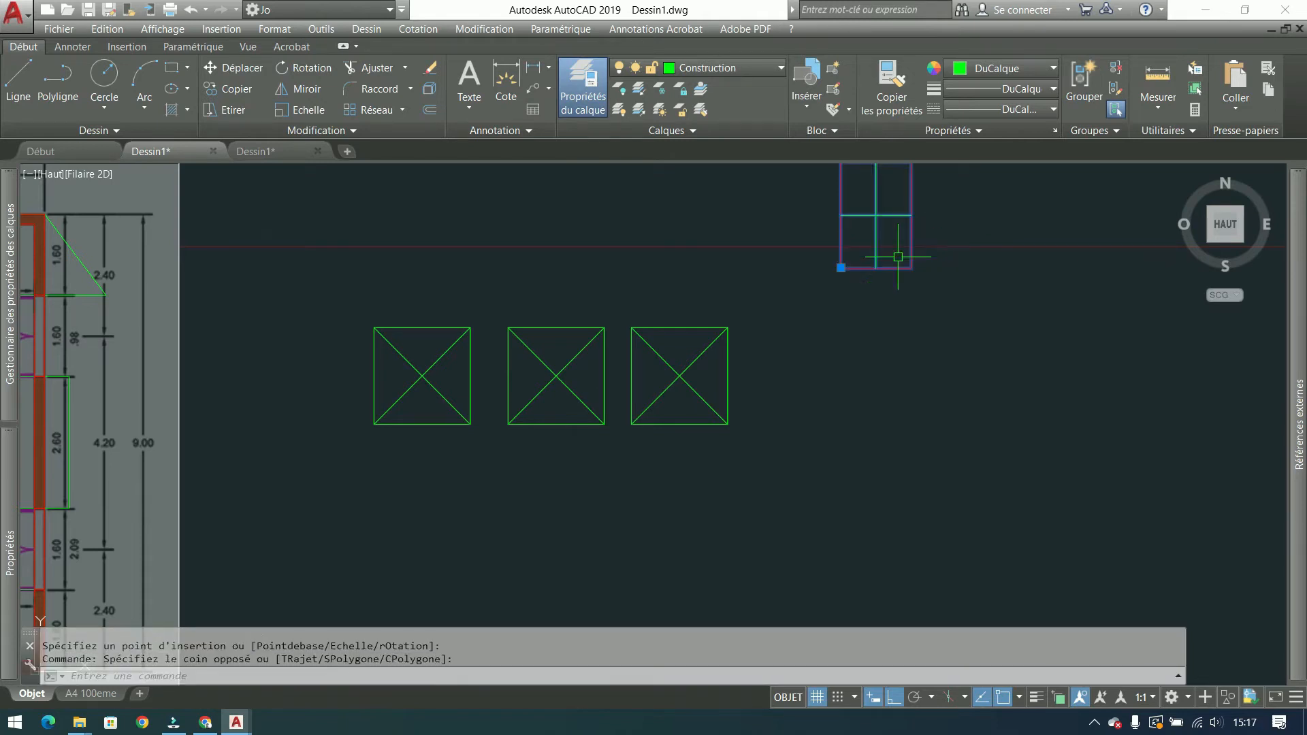
middle_drag(933, 292, 871, 357)
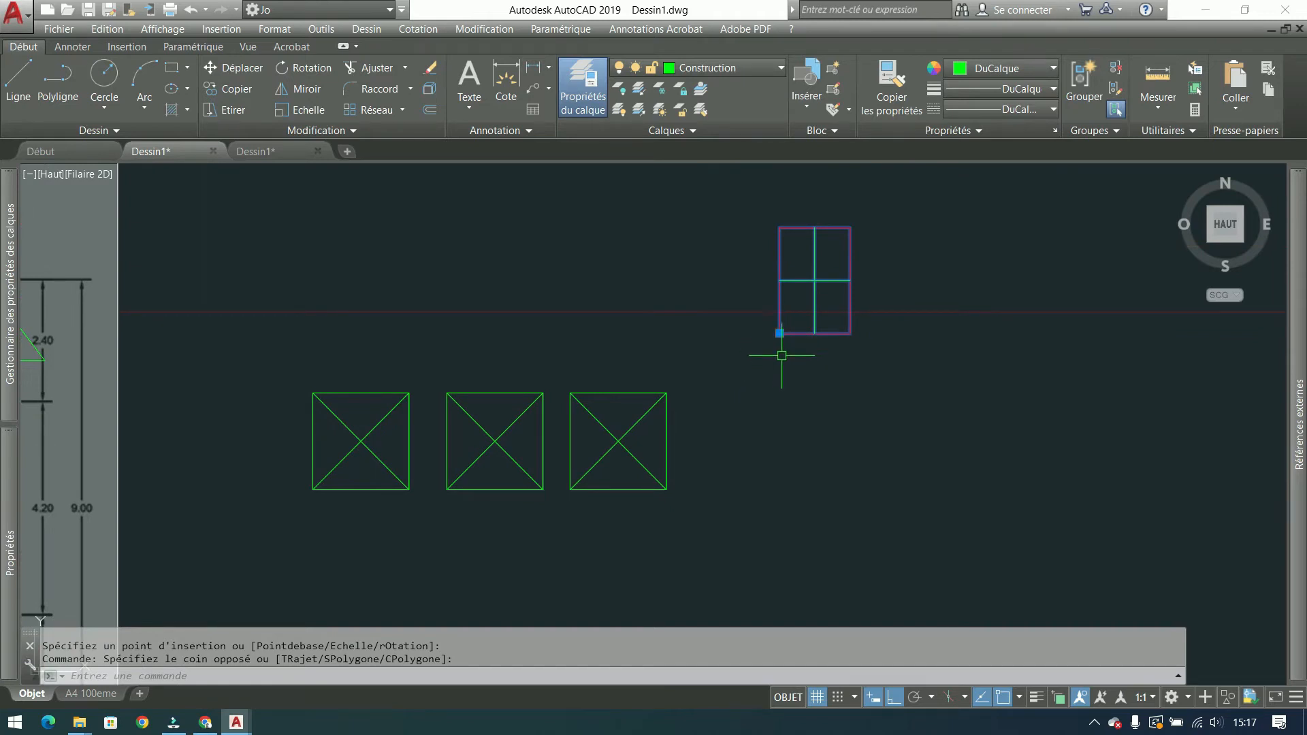
key(Delete)
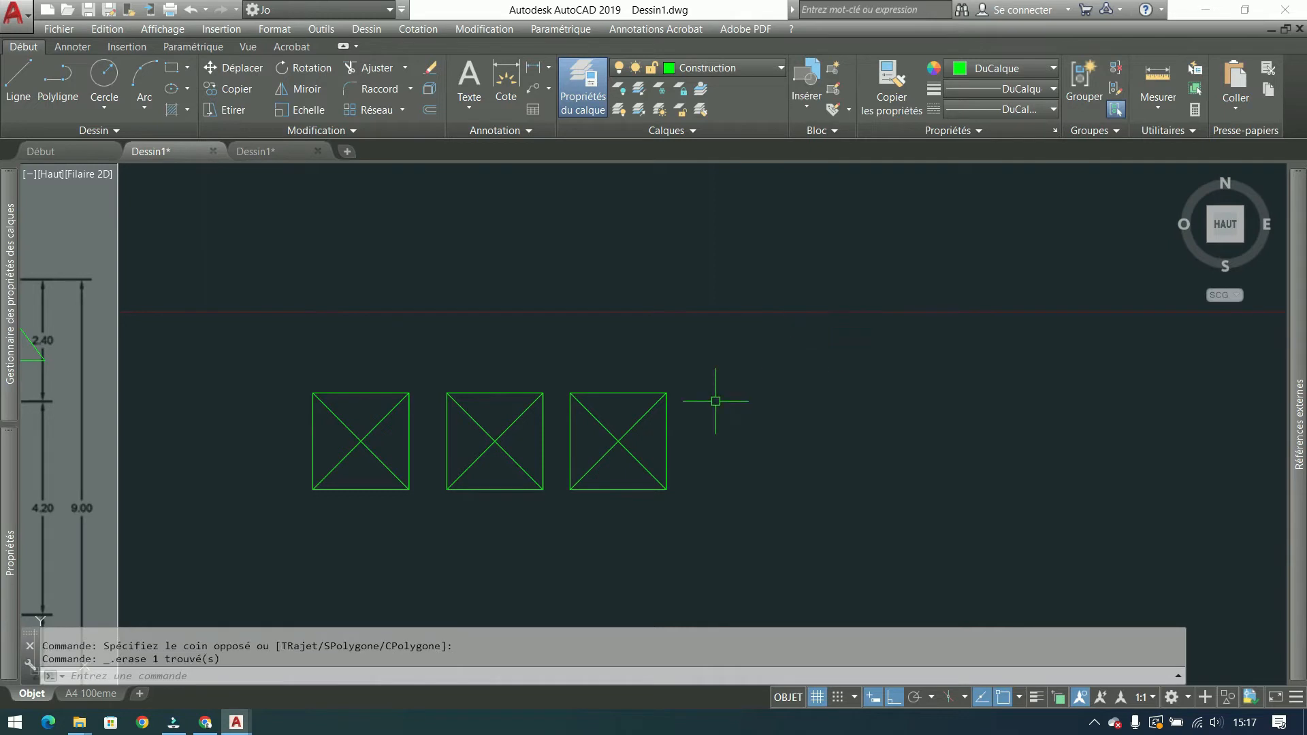
Step: Copy the first crossed square to an empty area well to the right of the row
click(426, 357)
click(276, 530)
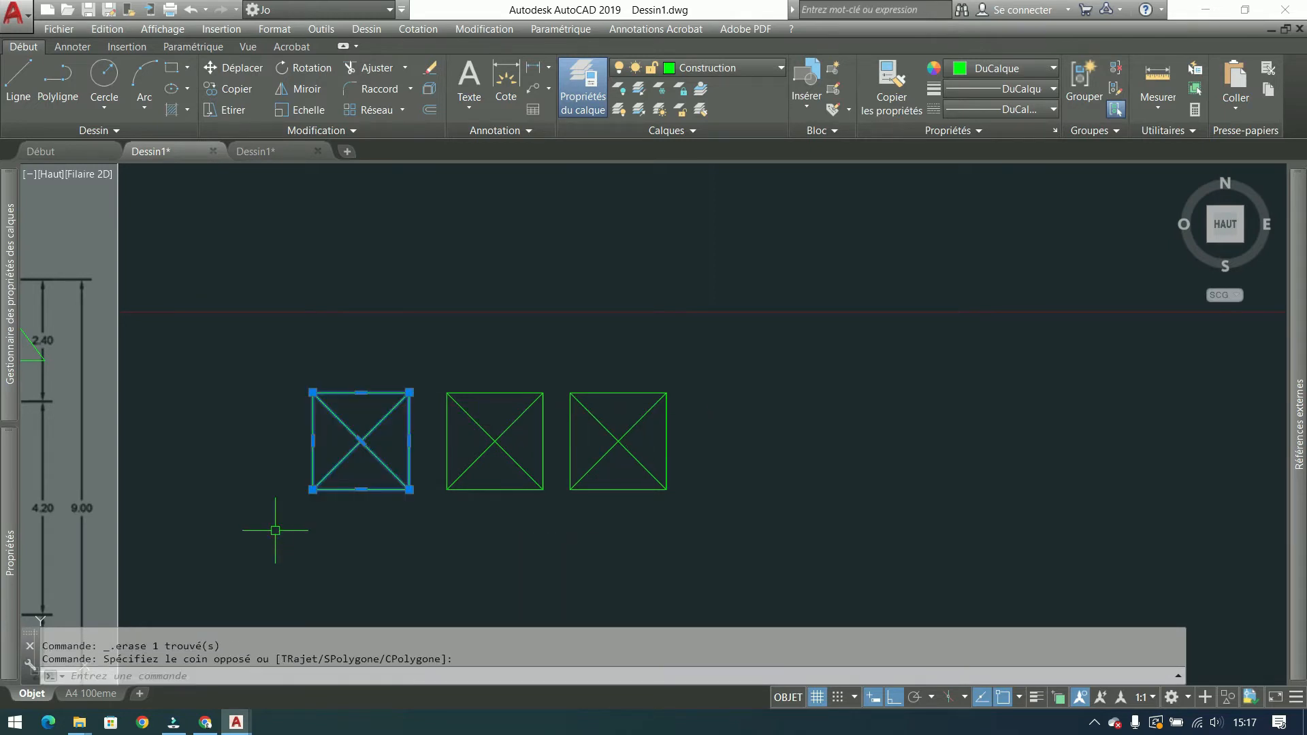
click(229, 88)
click(238, 234)
click(849, 256)
key(Return)
Step: Define the far-right crossed square as block "a" with base point 0,0,0 instead of an on-screen point, converting the objects to a block
click(1122, 341)
click(890, 460)
middle_drag(916, 484, 613, 485)
scroll(635, 480, up, 2)
scroll(782, 502, up, 2)
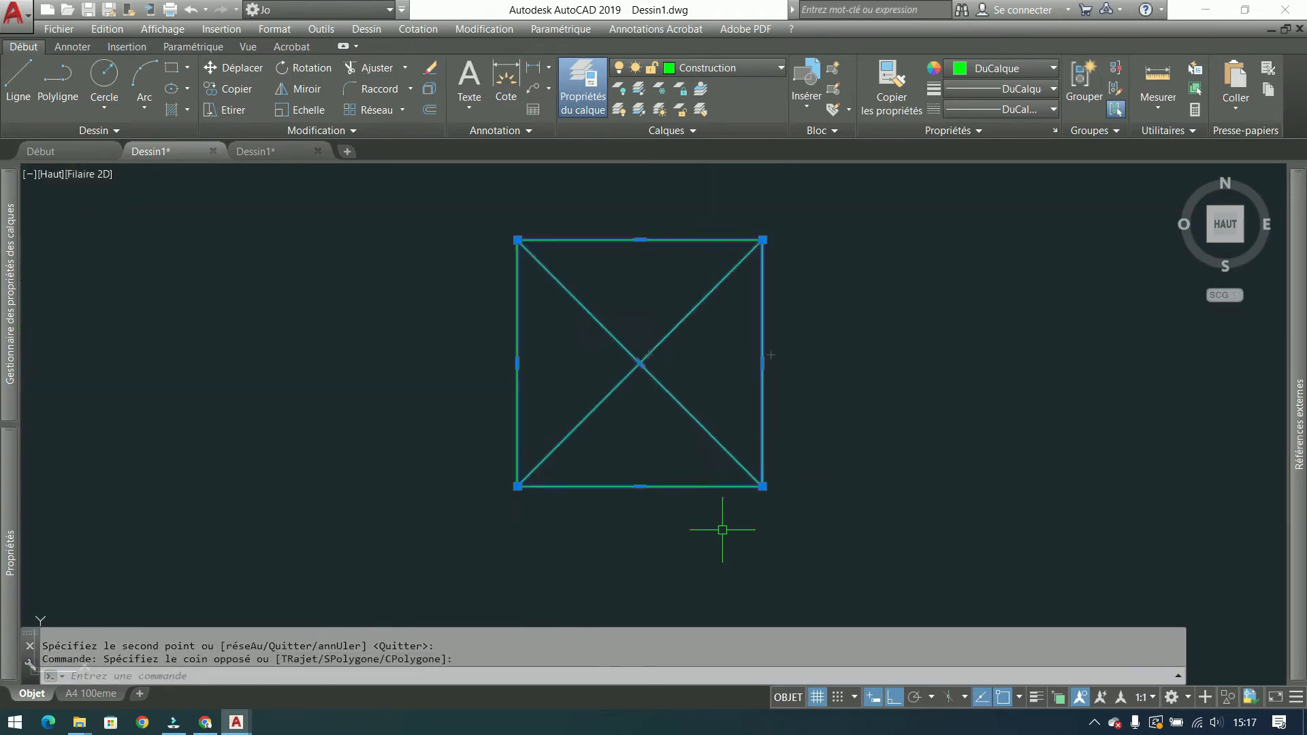
middle_drag(723, 531, 624, 558)
click(832, 89)
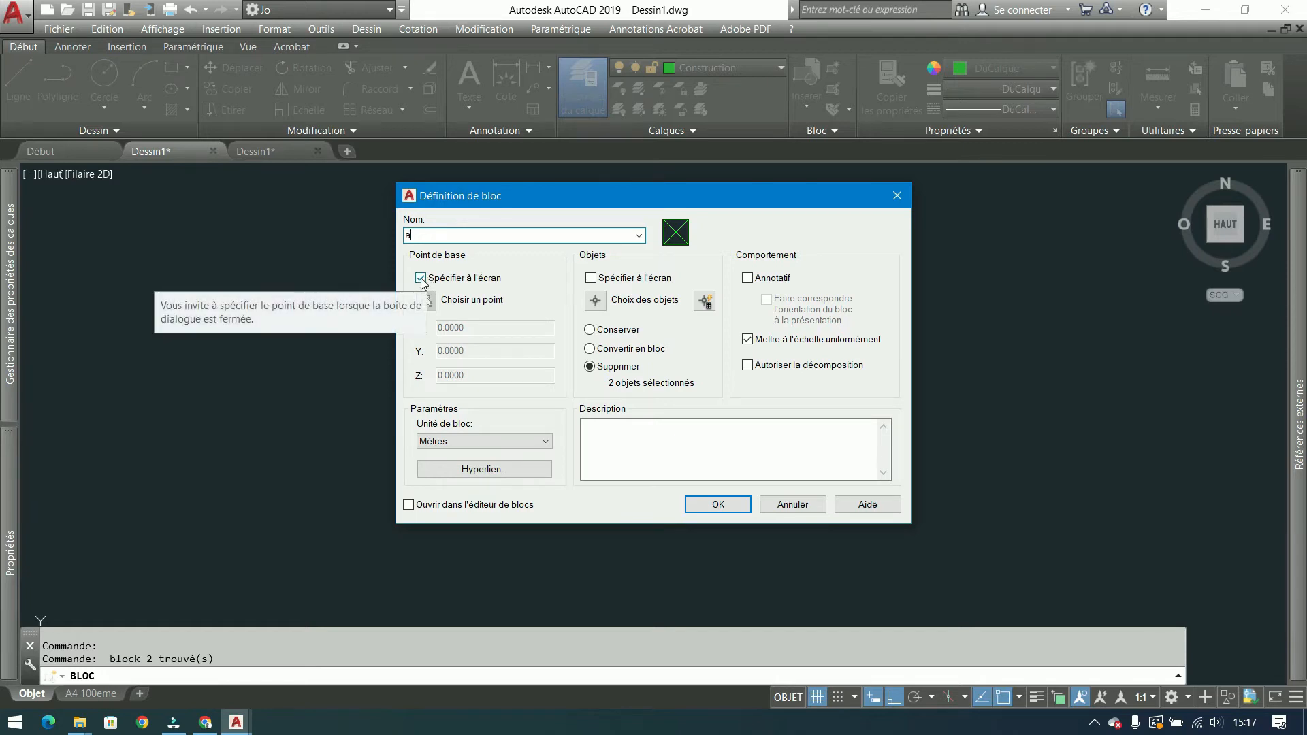
click(421, 279)
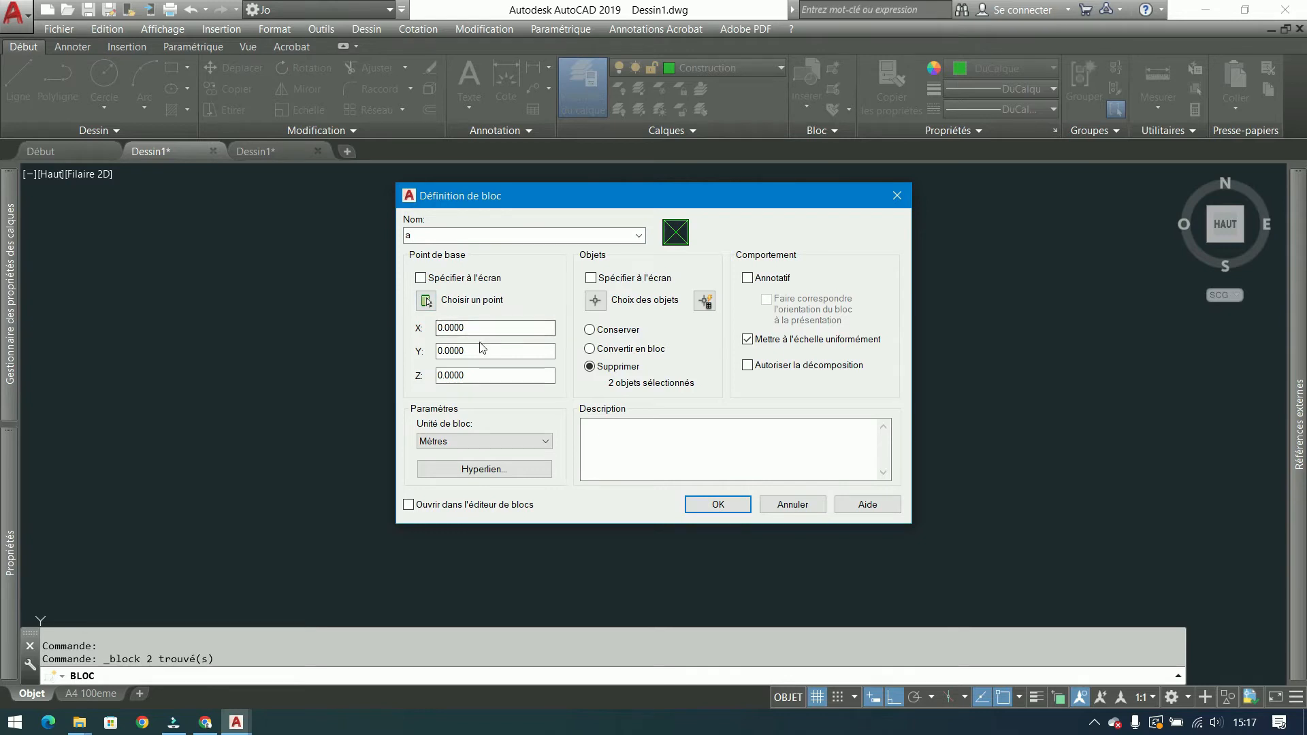
click(602, 330)
click(590, 349)
click(717, 505)
Step: Check how the converted square selects compared with the other crossed squares, and clear the selection
scroll(626, 443, down, 2)
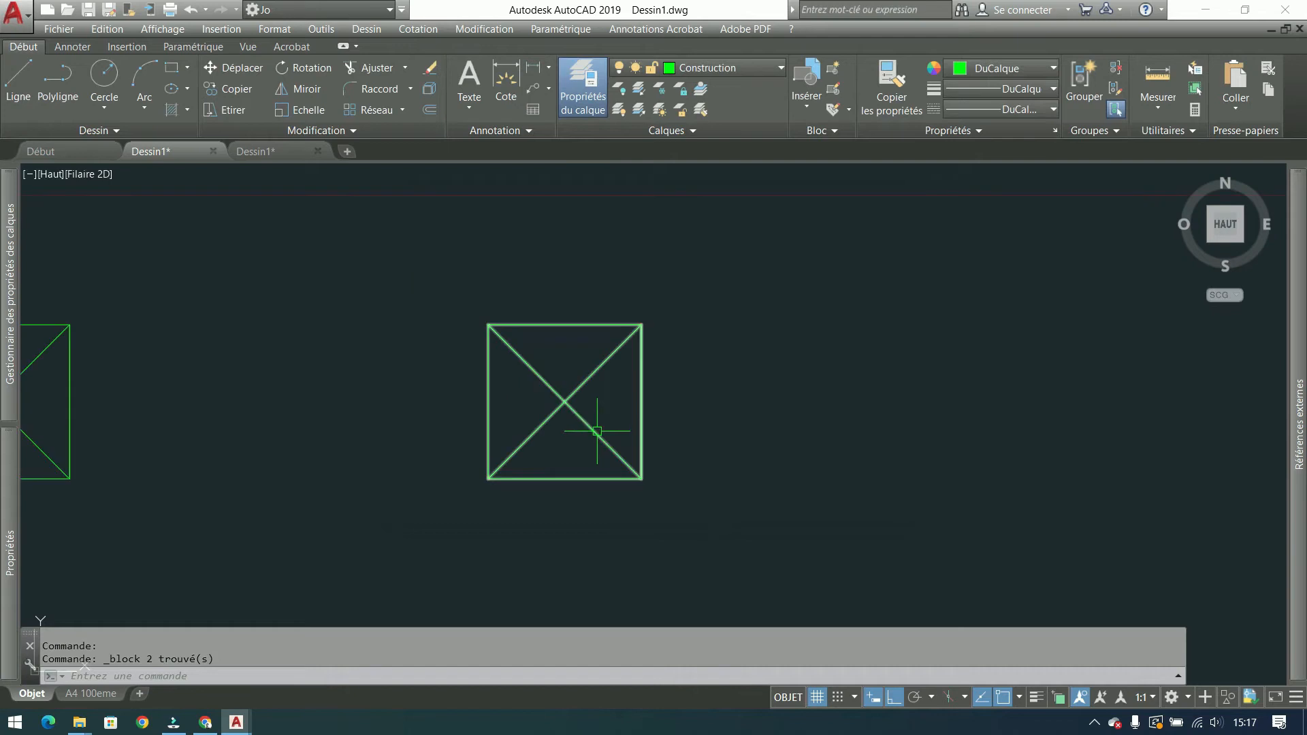
scroll(681, 444, down, 2)
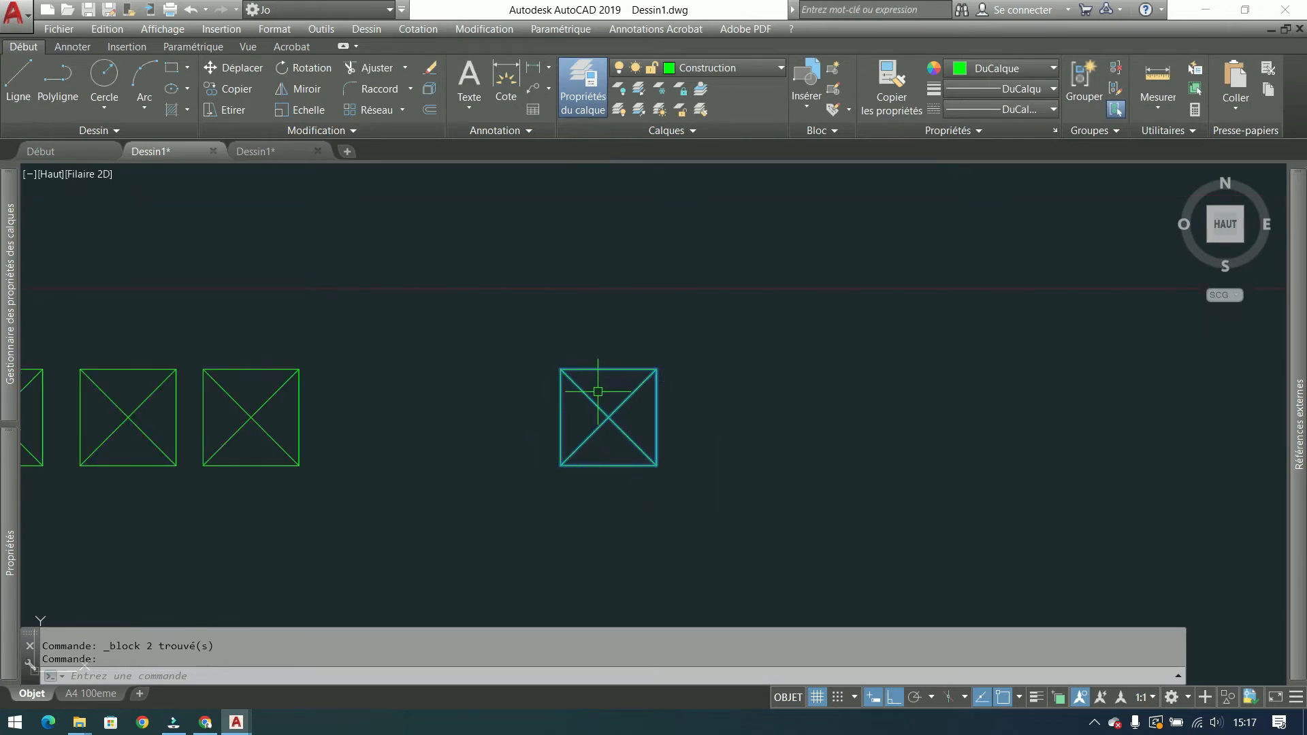
key(ctrl+z)
key(ctrl+z)
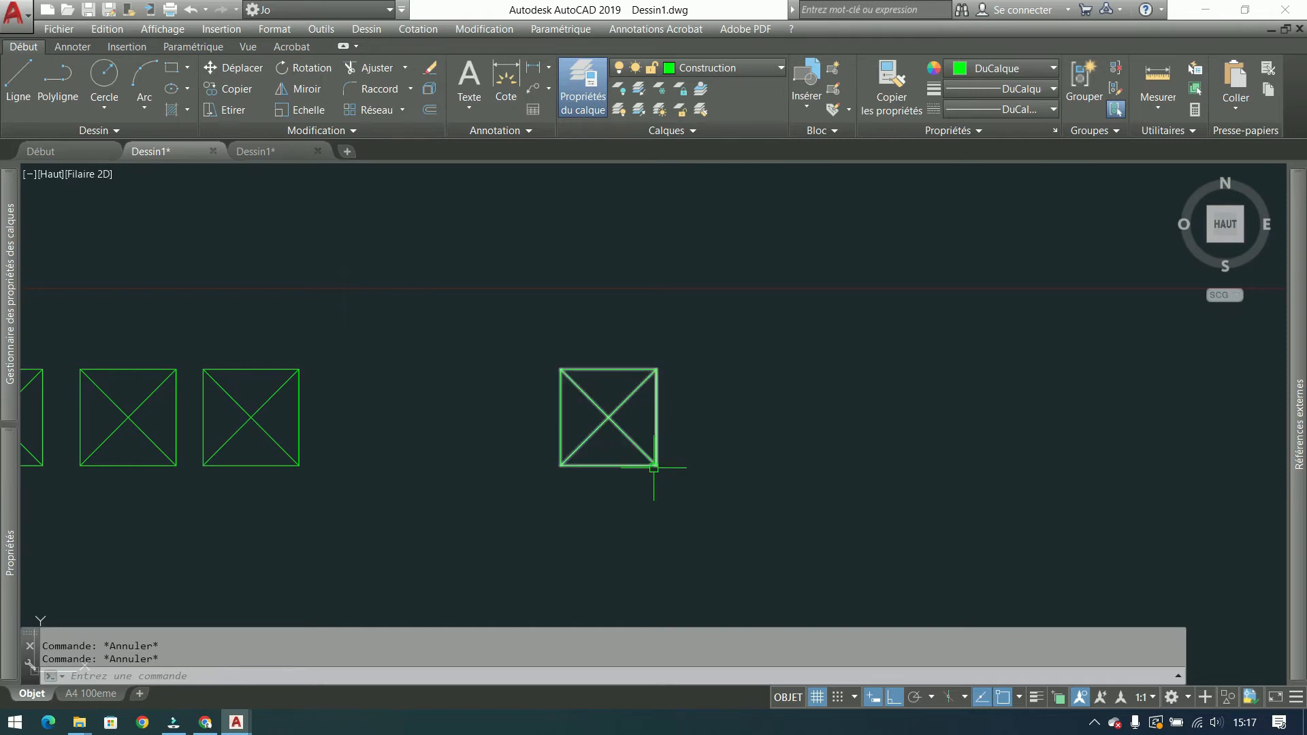
Step: Insert block a using the lower-right corner of the converted square as the insertion point
click(791, 100)
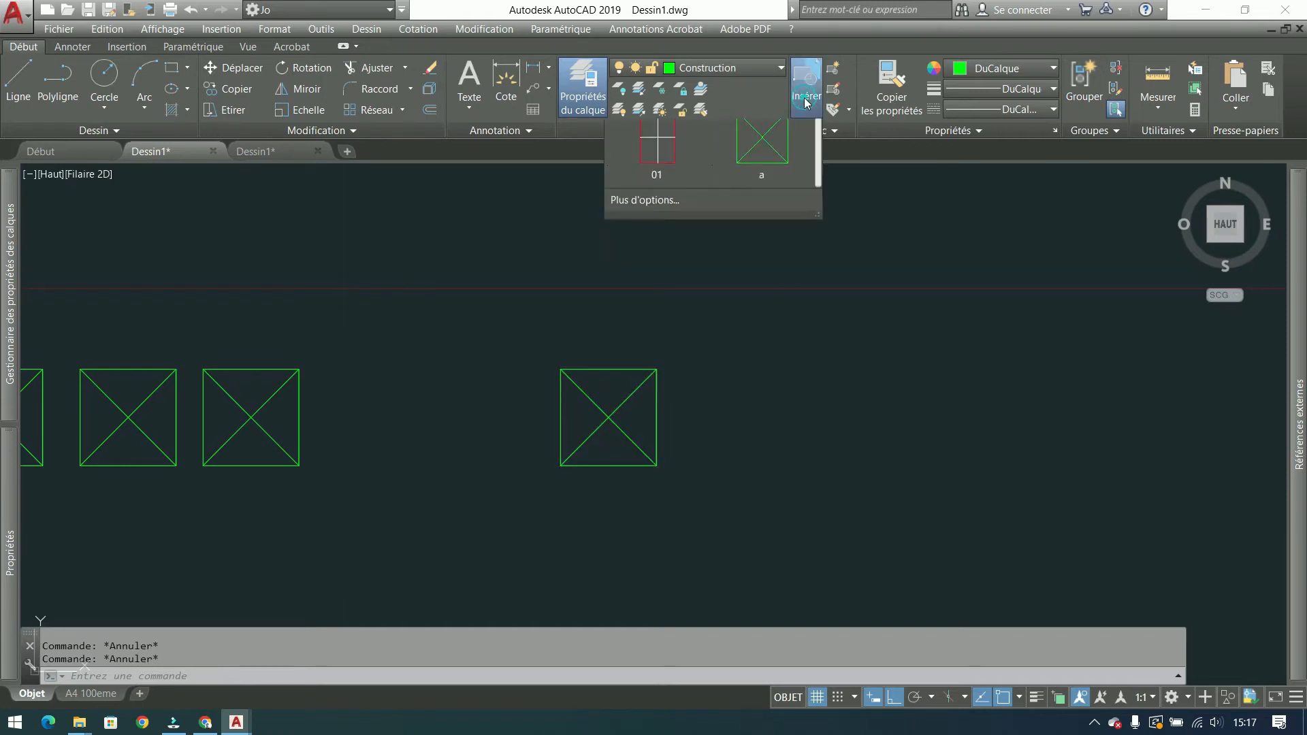
click(762, 174)
click(656, 465)
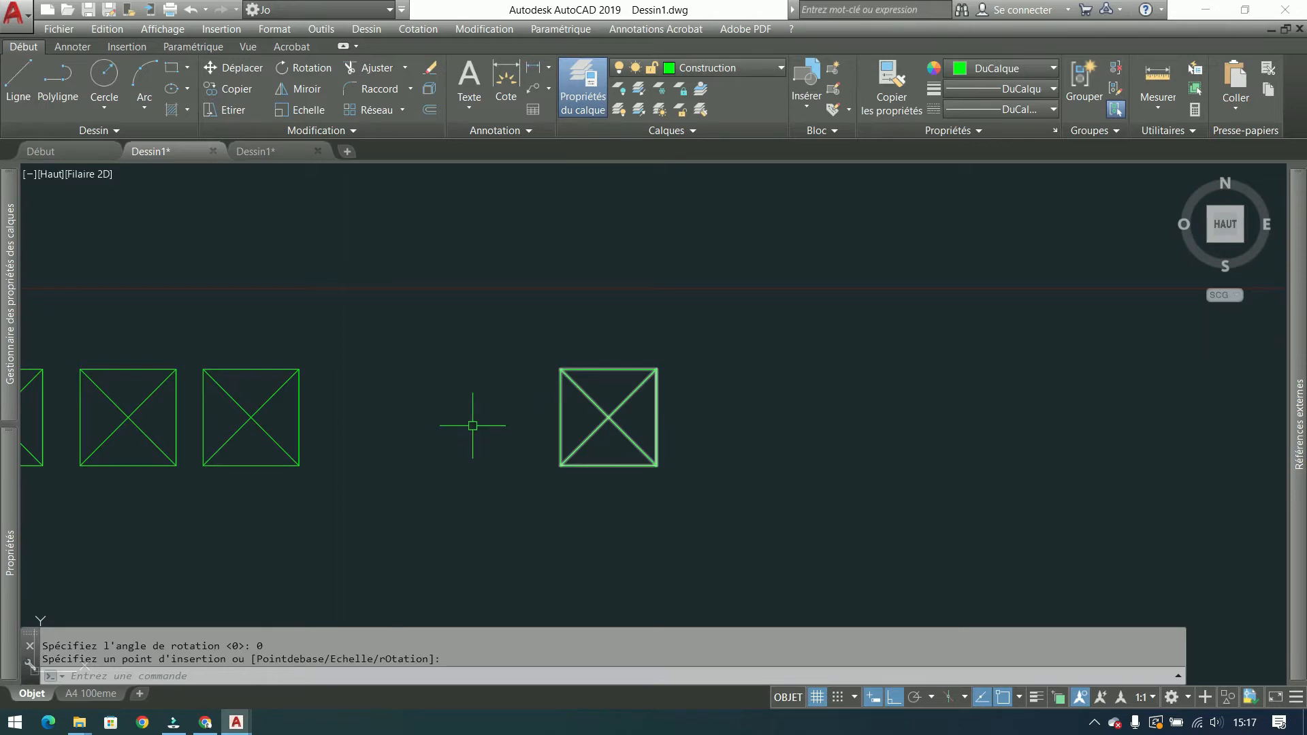
Step: Insert block 01 just above and to the left of the converted square
scroll(467, 421, down, 2)
click(805, 92)
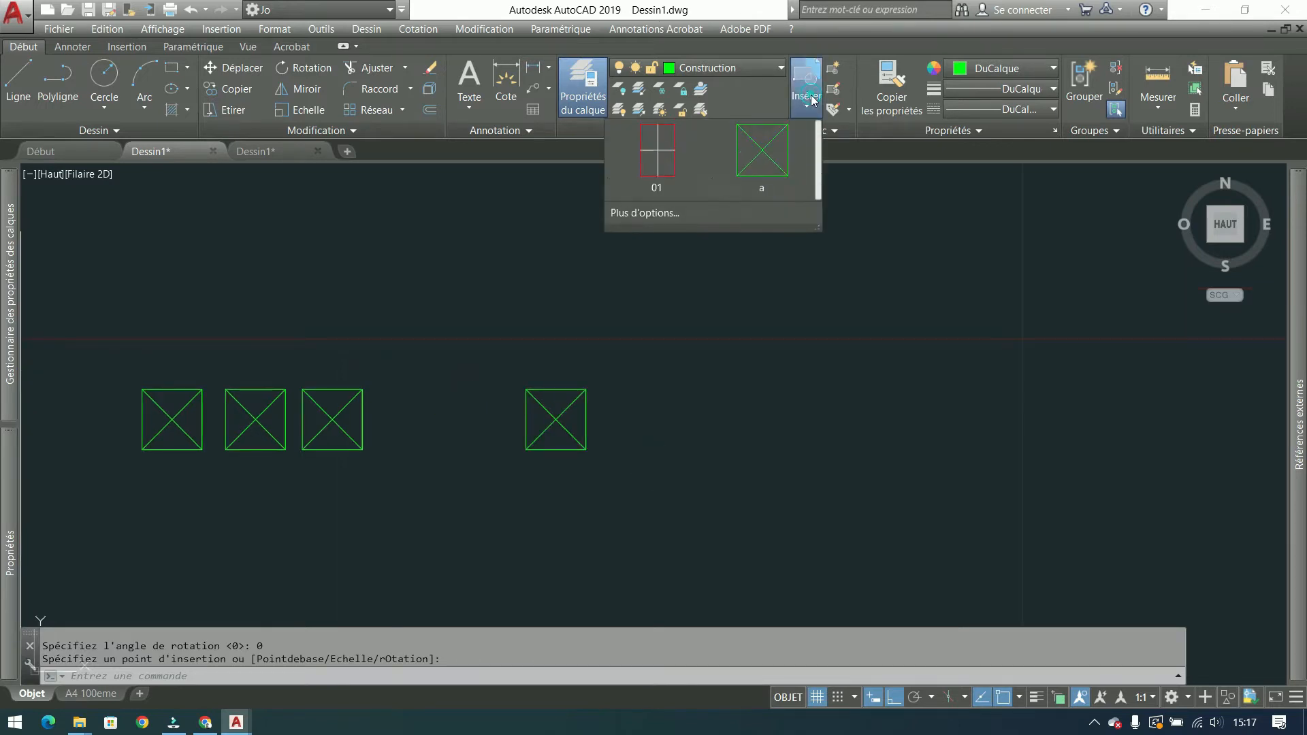
click(650, 175)
click(494, 350)
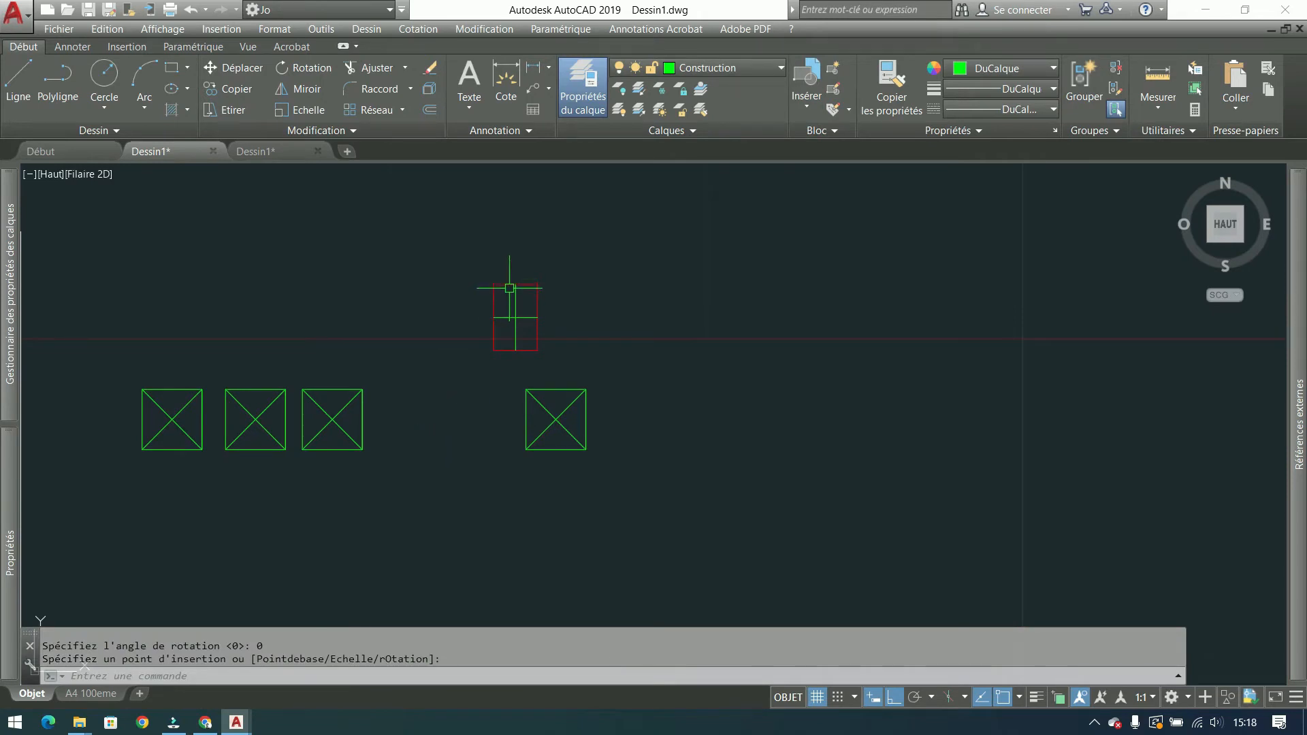
Step: Examine the drawing origin at the floor plan and where the inserted block a lies relative to its insertion point
scroll(458, 300, down, 3)
middle_drag(480, 301, 729, 280)
middle_drag(509, 342, 700, 324)
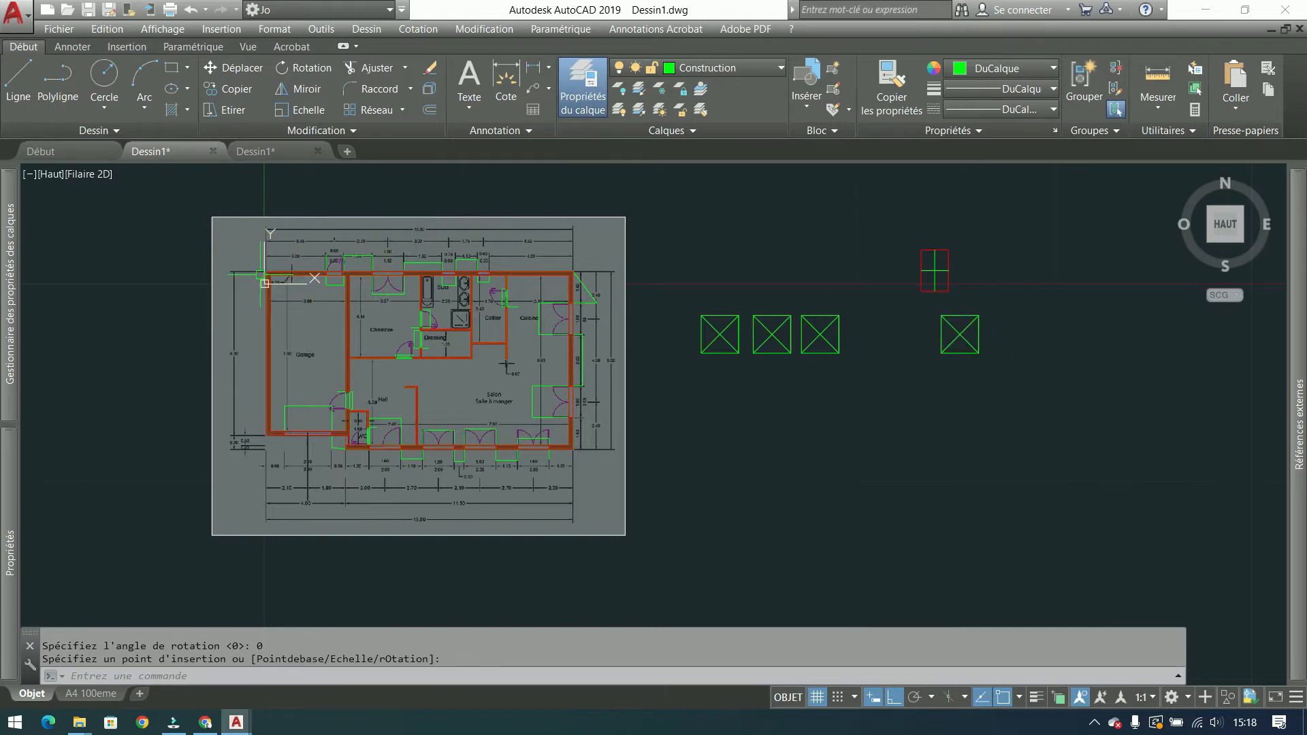
middle_drag(808, 349, 288, 382)
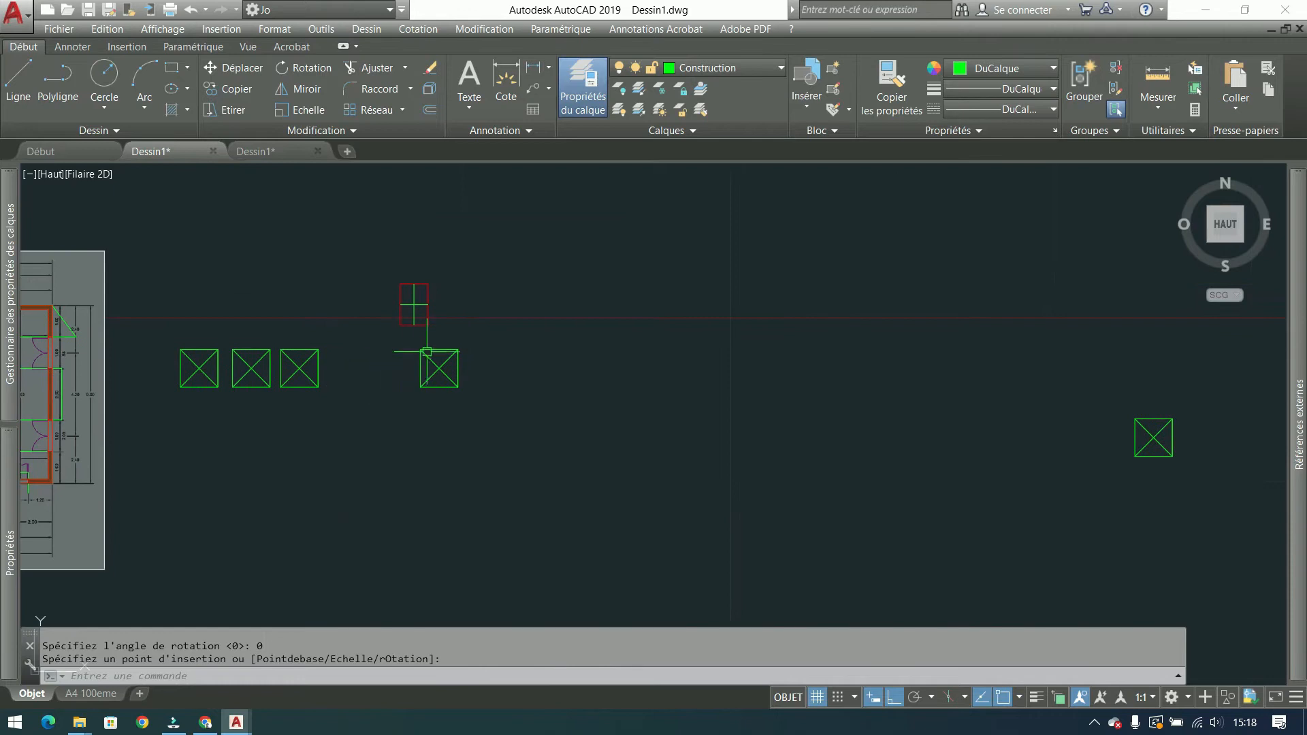
Step: Move the distant inserted block a onto the centre of the converted square, and check its base point against the drawing origin
click(1182, 375)
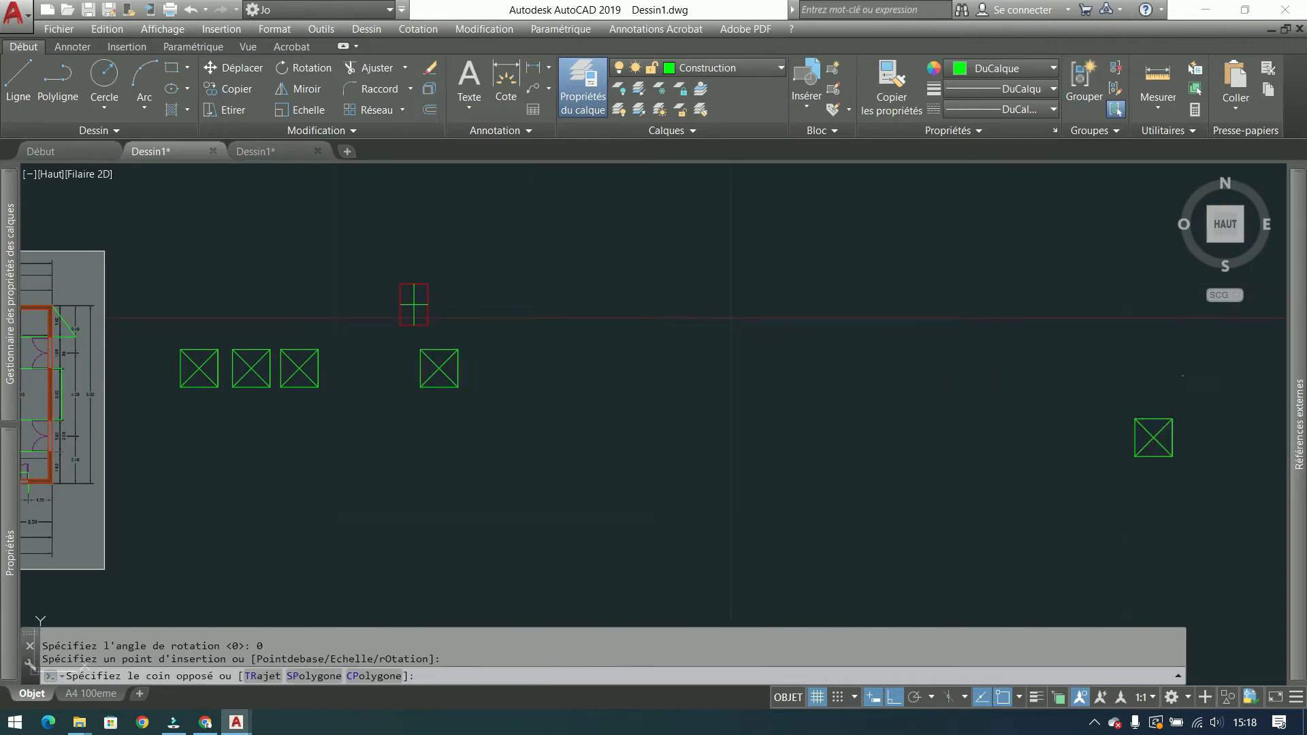
click(1035, 477)
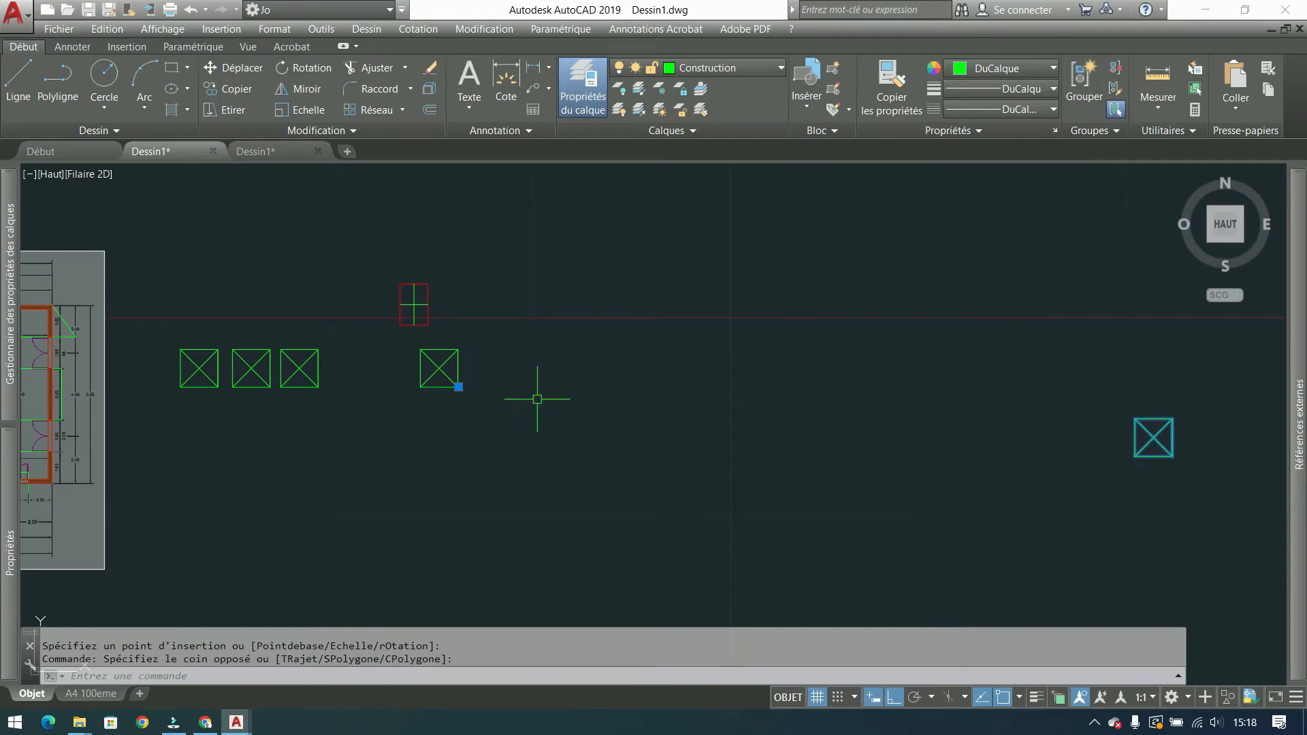
click(233, 67)
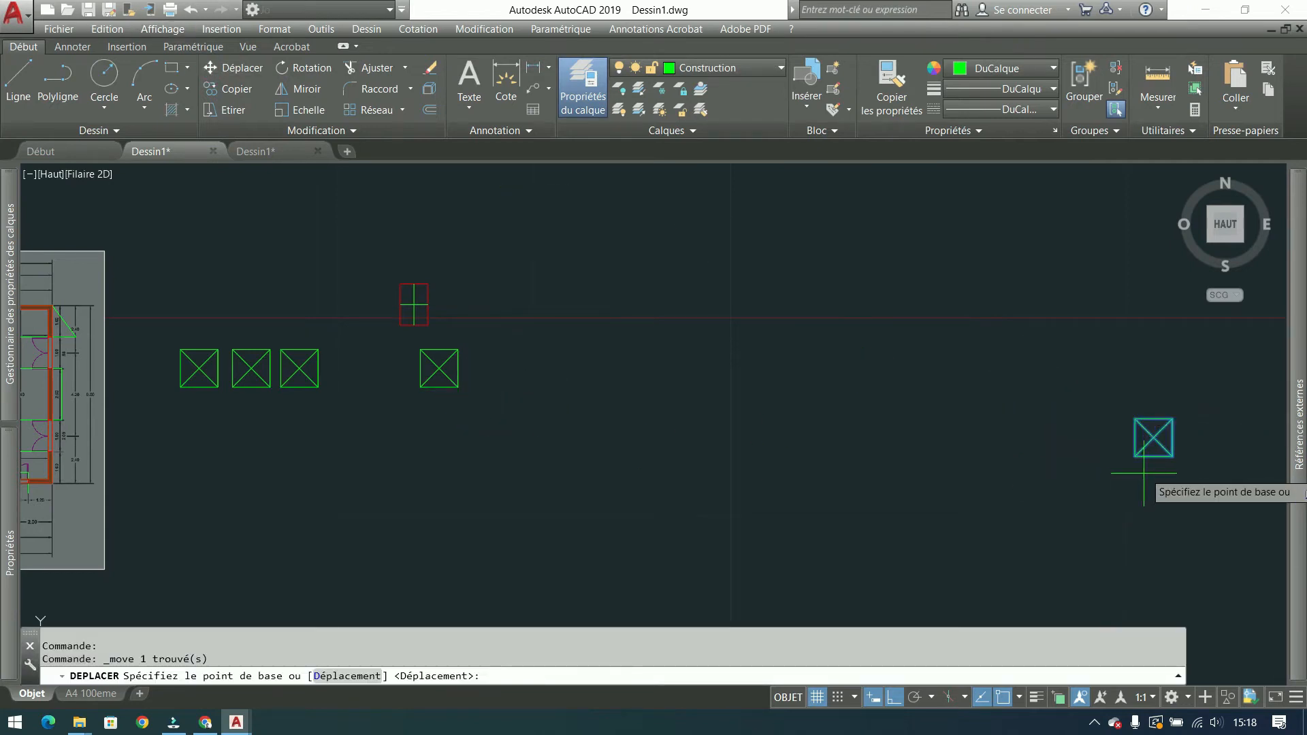
click(1153, 437)
click(439, 368)
middle_drag(437, 400, 767, 464)
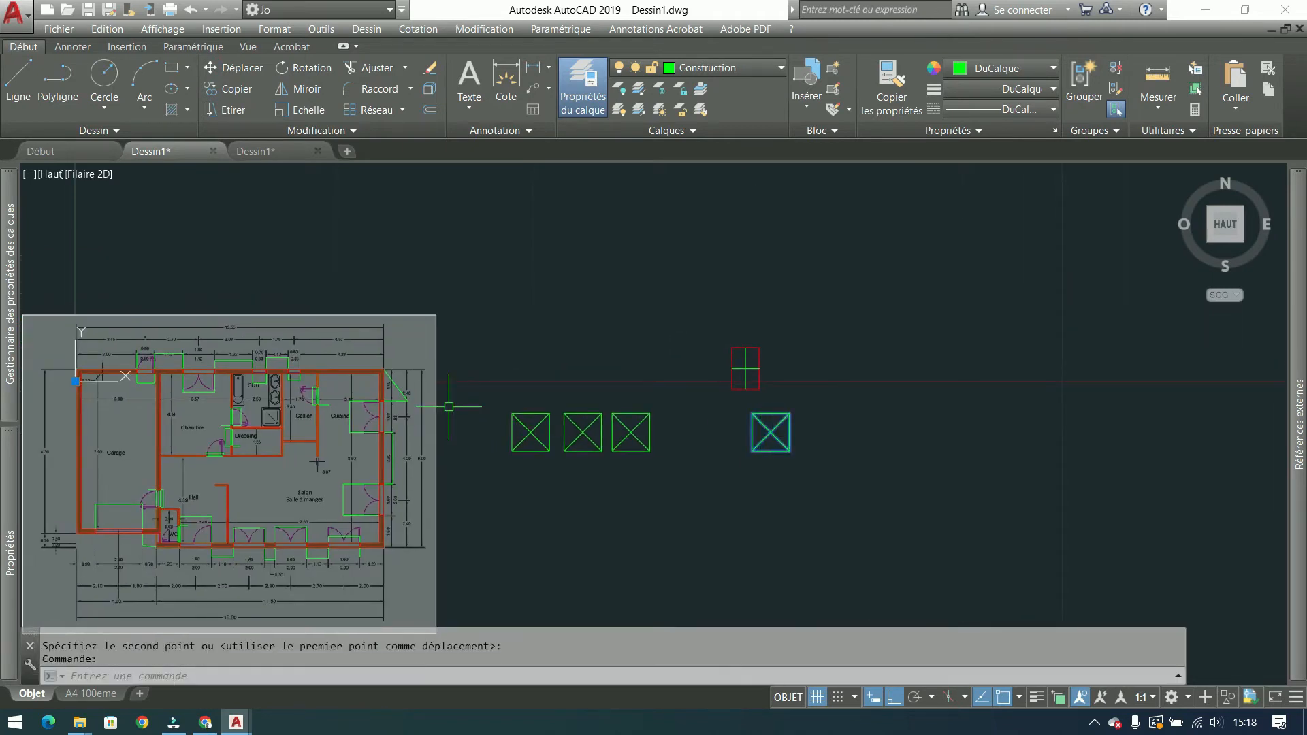
middle_drag(448, 406, 559, 394)
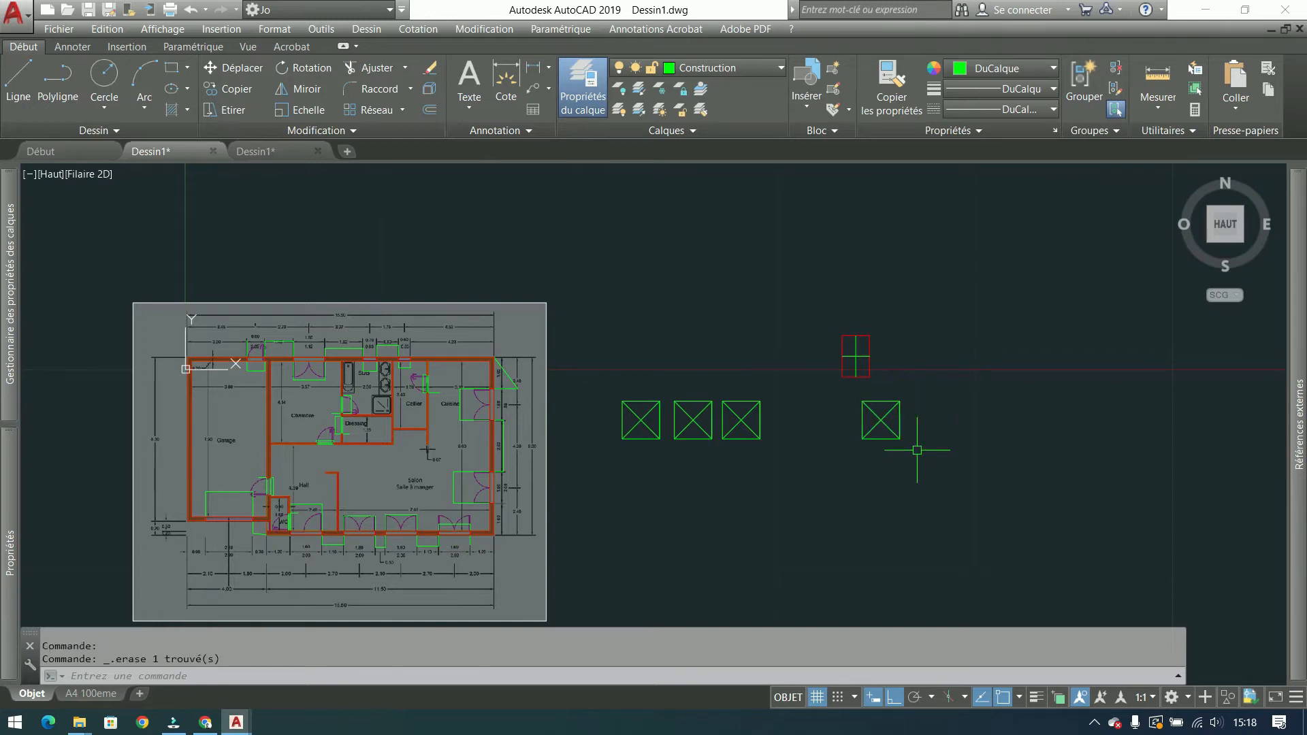
Step: Erase the overlapping squares, replace them with a copy of the nearest crossed square, and select the copy
scroll(920, 418, up, 6)
key(Delete)
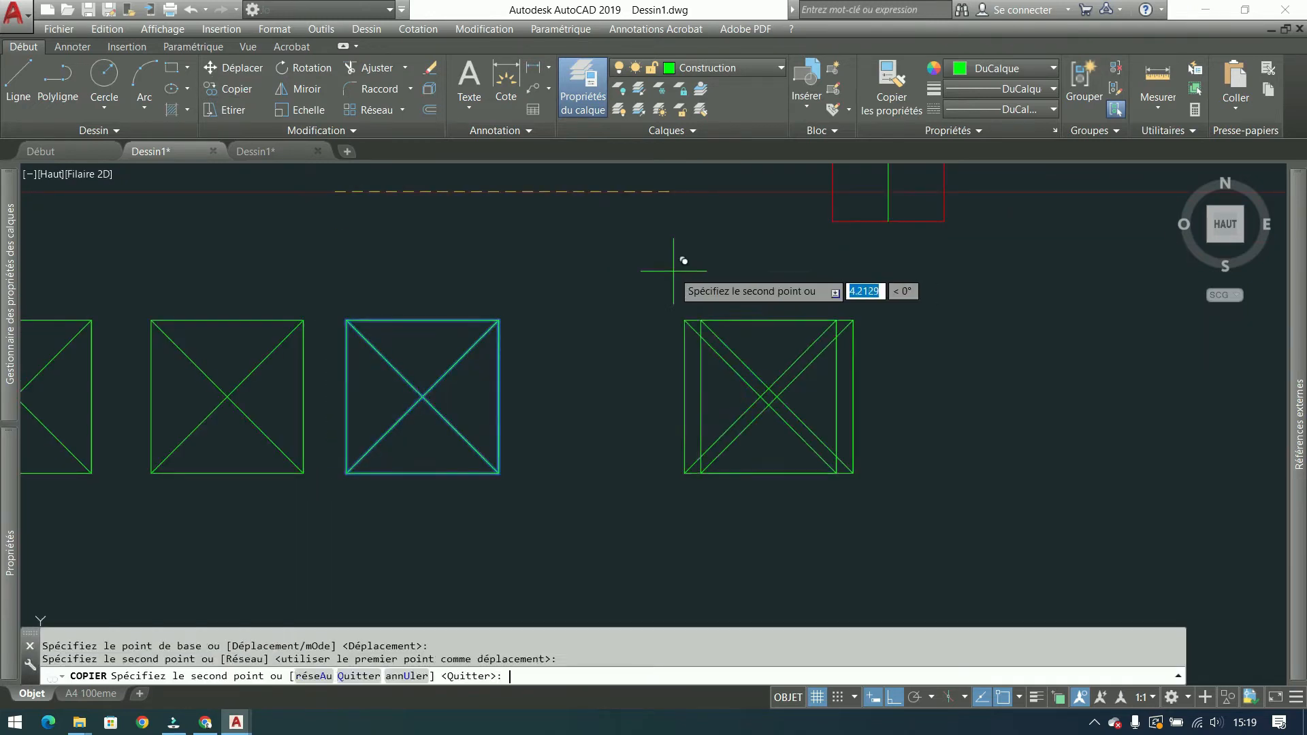
click(633, 508)
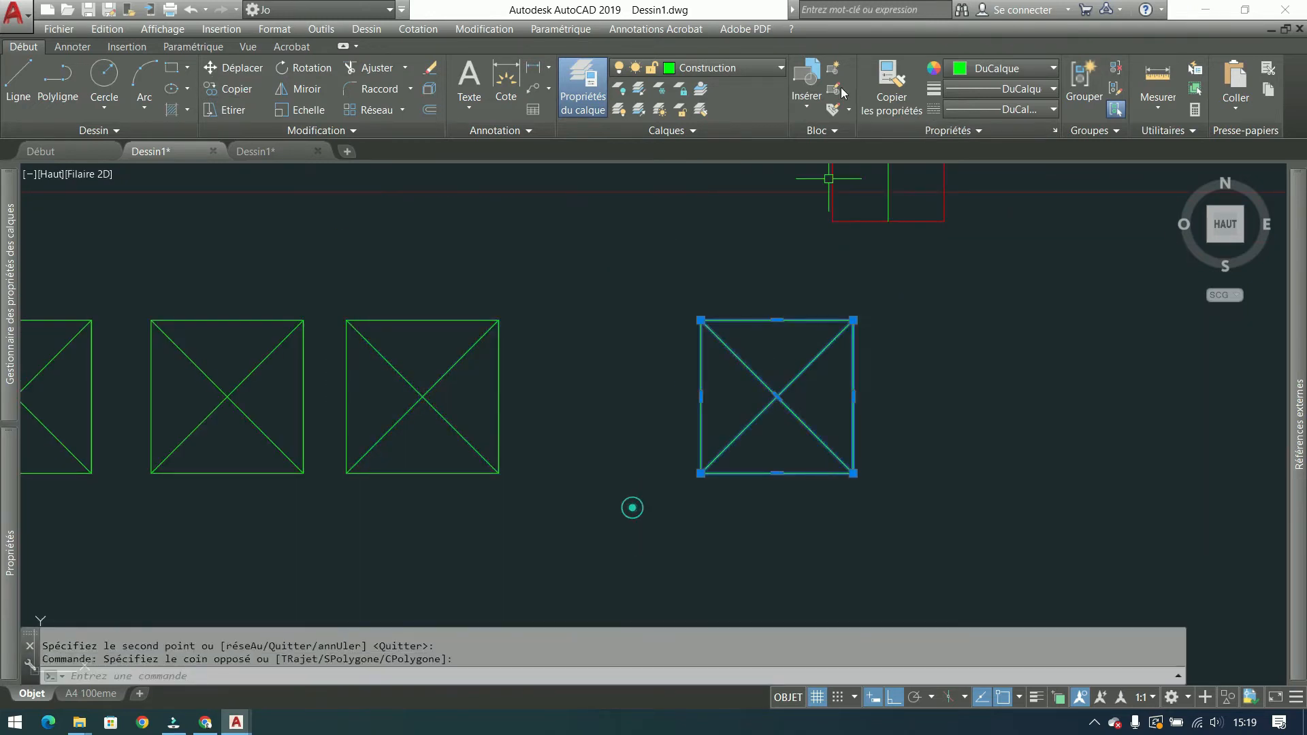
Step: Review the on-screen base point option and available block units for the copied square, and leave the definition without creating a block
click(838, 69)
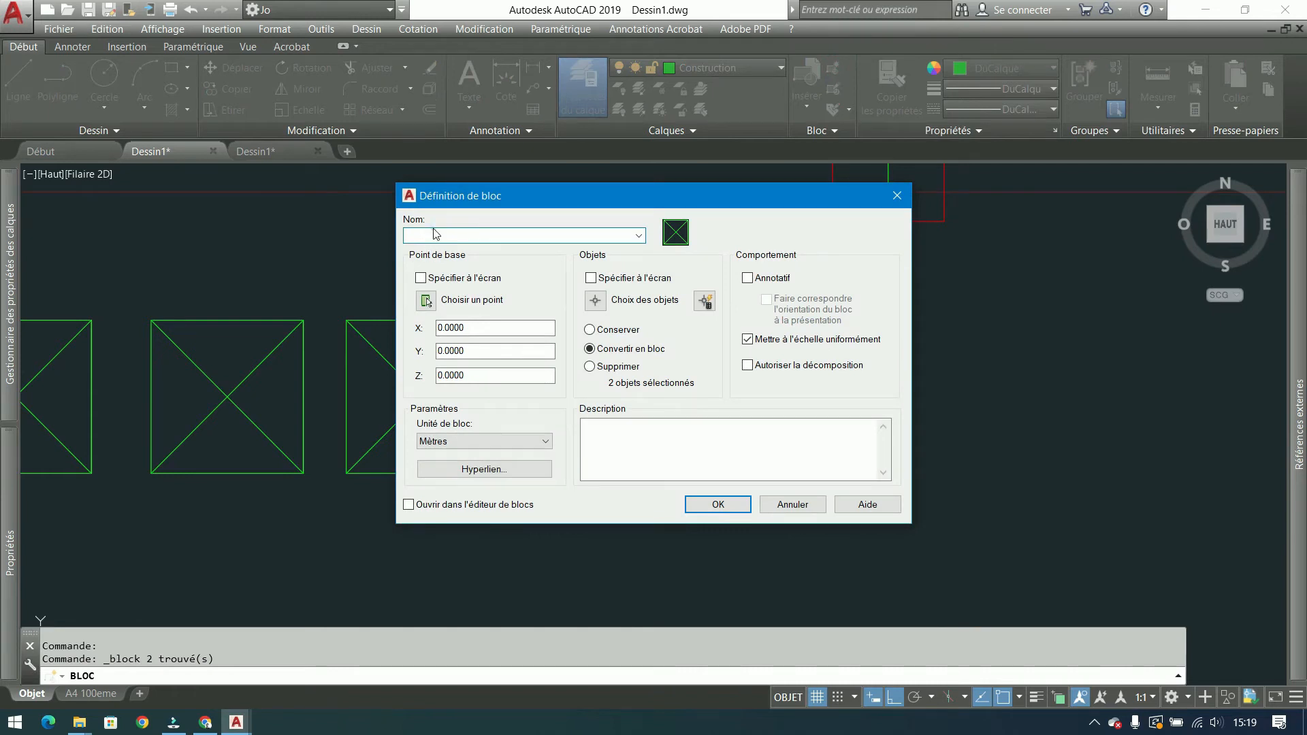
click(422, 278)
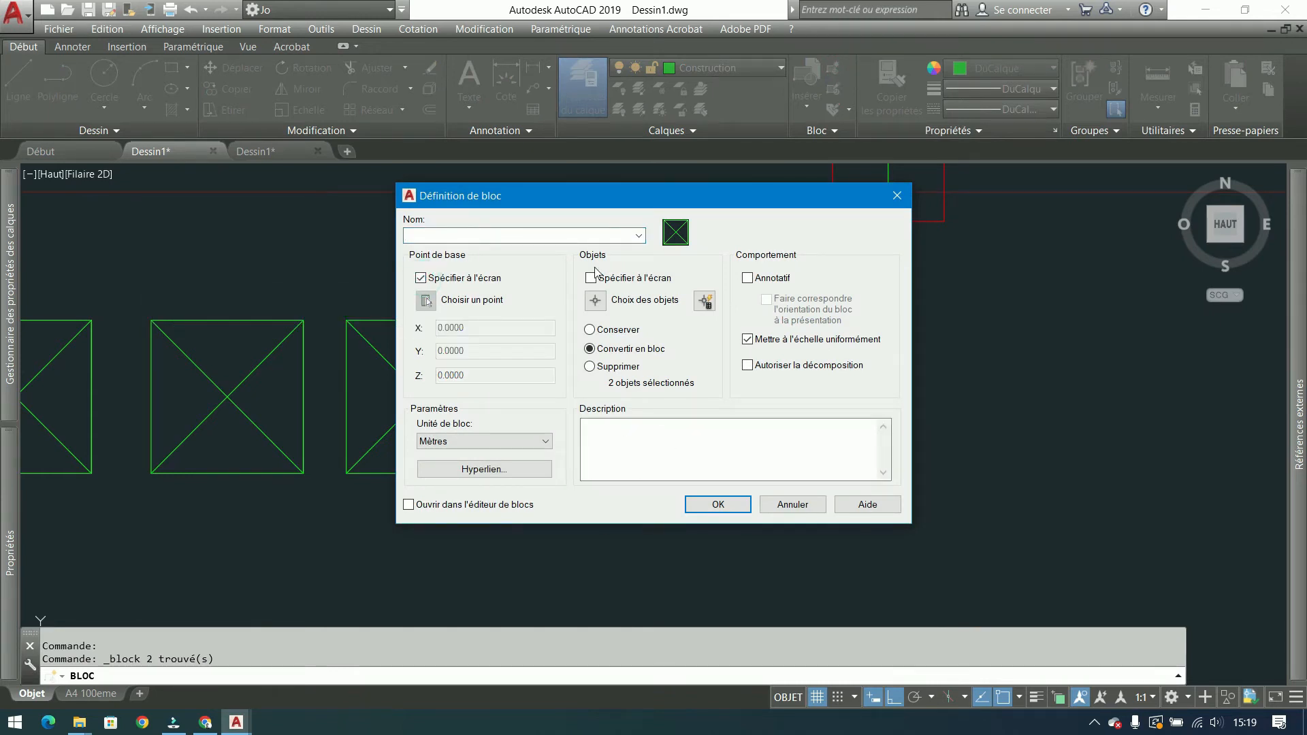
click(497, 440)
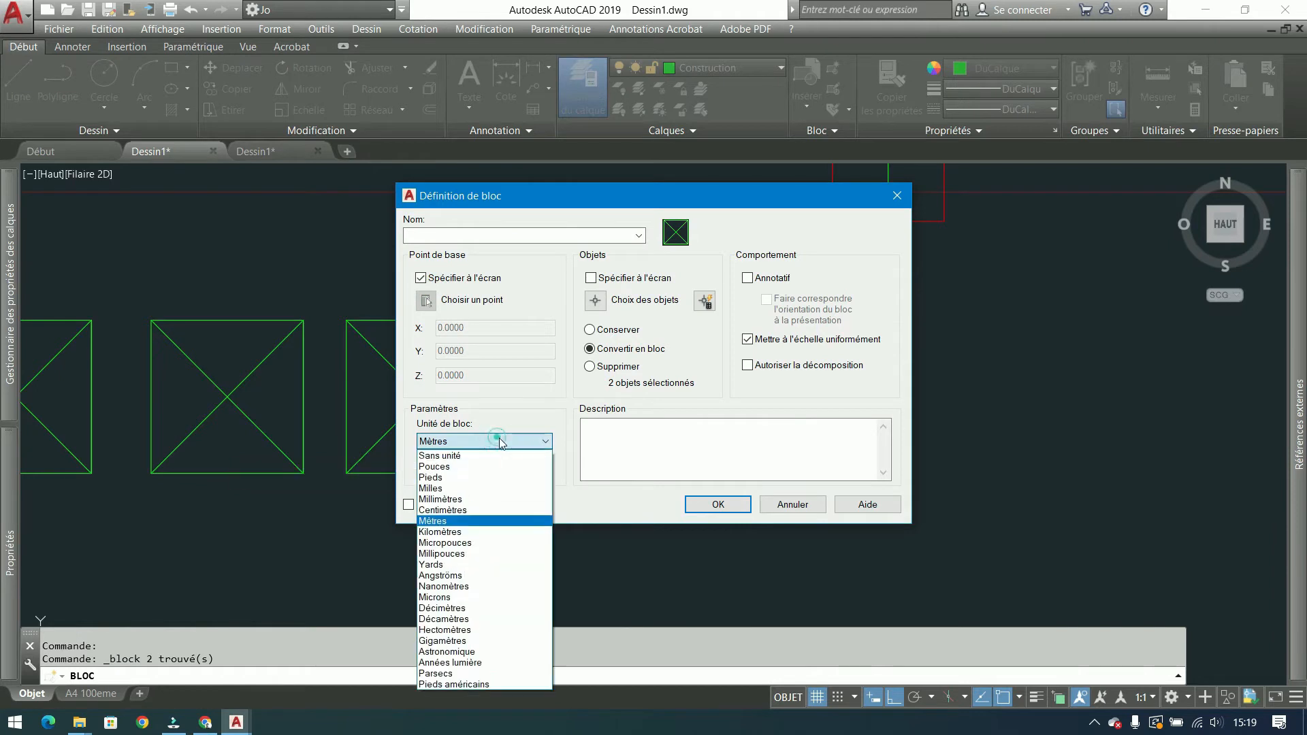
click(499, 443)
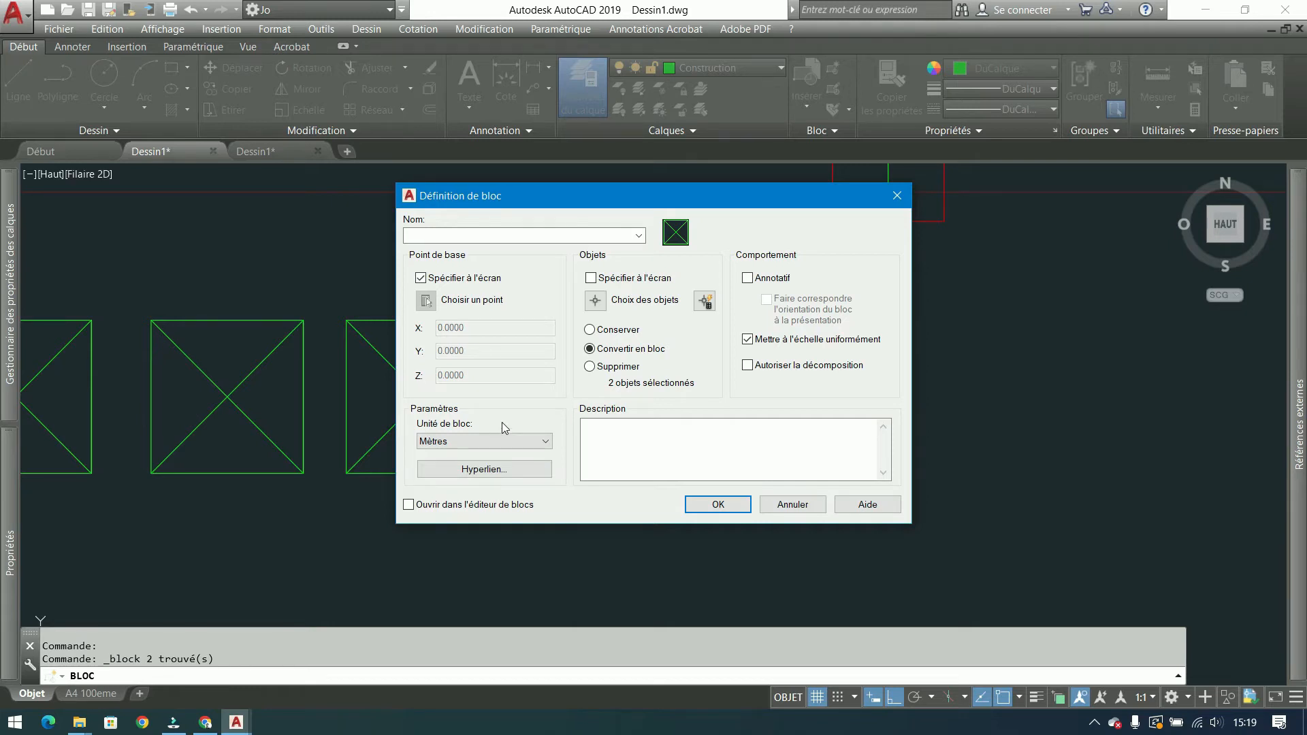
click(896, 195)
Step: Check the drawing's insertion scale units, and leave the unit settings unchanged
click(275, 28)
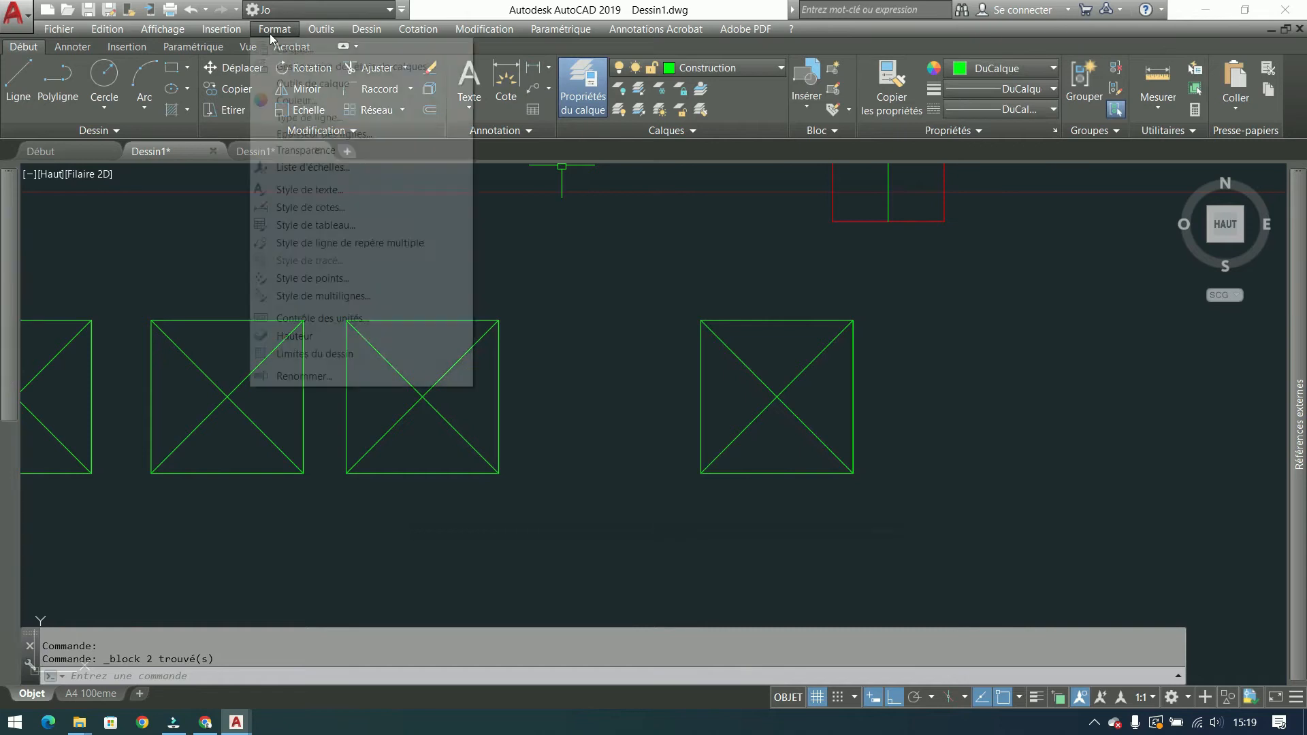
click(321, 318)
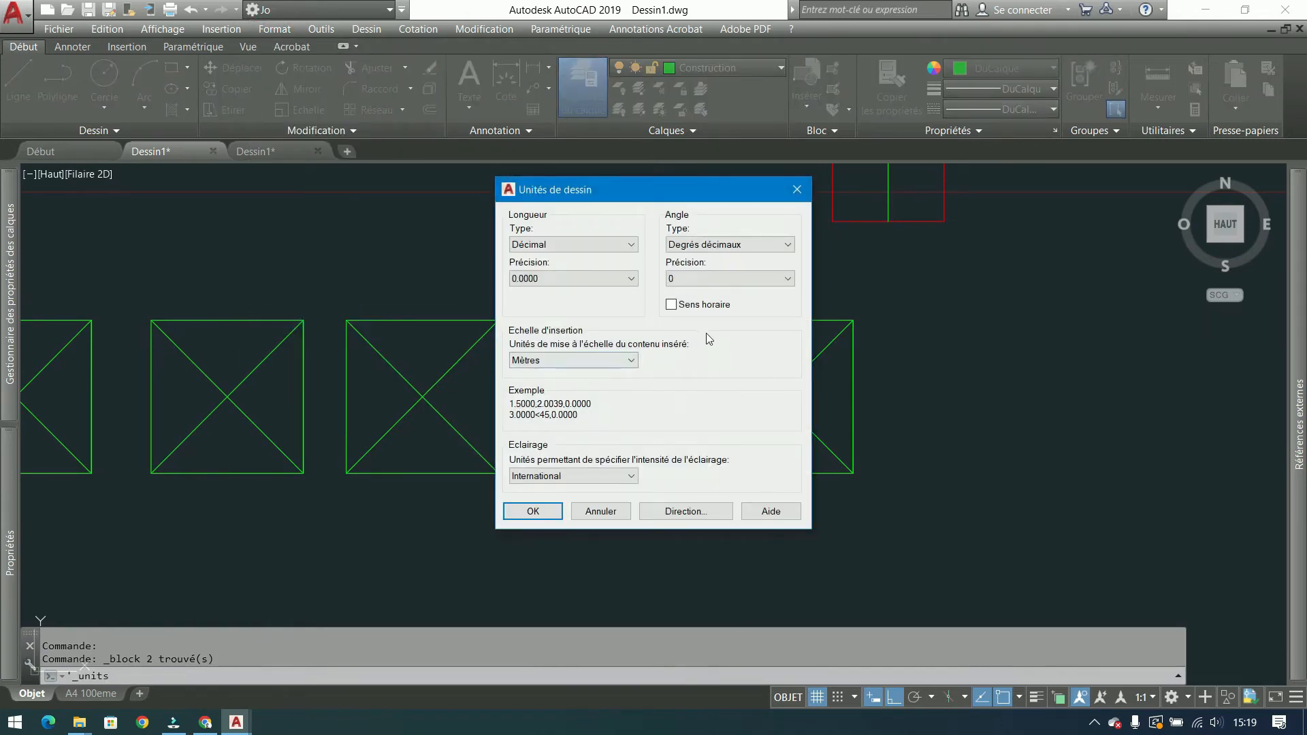
click(796, 191)
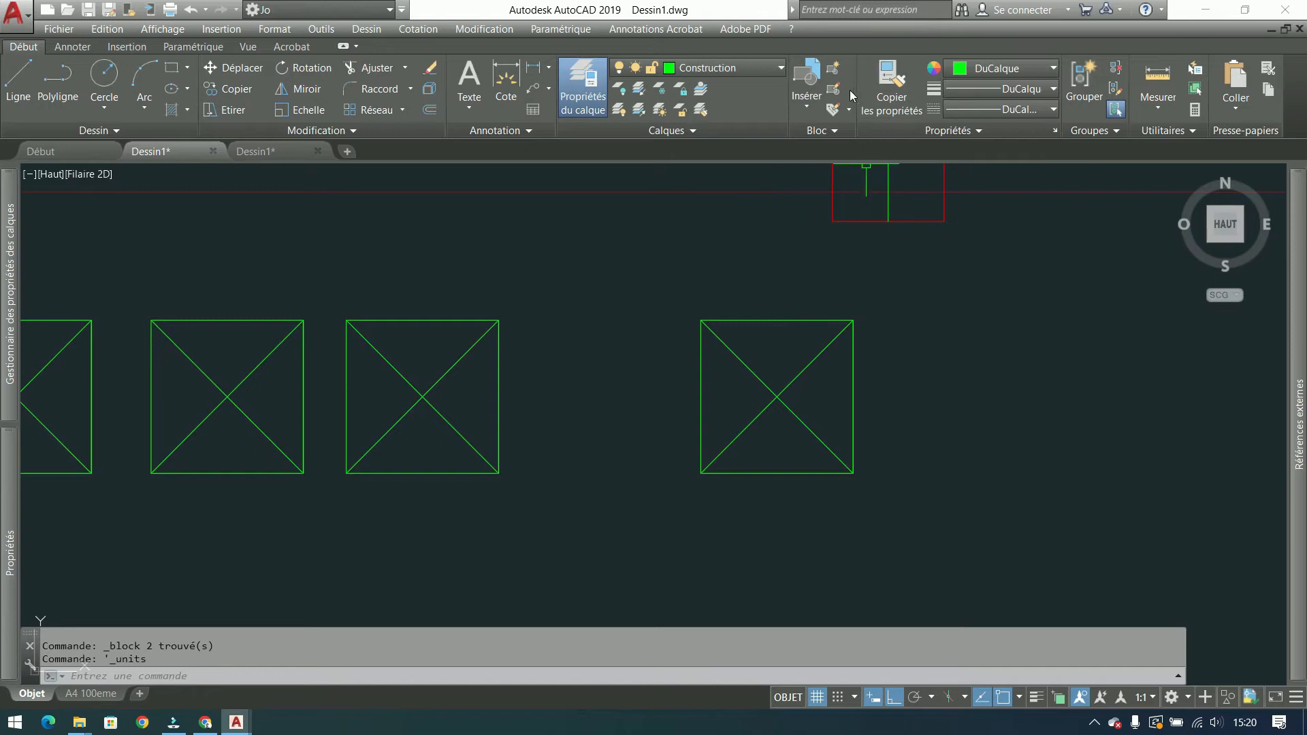
Step: Try Millimètres as the unit in a fresh block definition, and return the block unit to Mètres
click(833, 68)
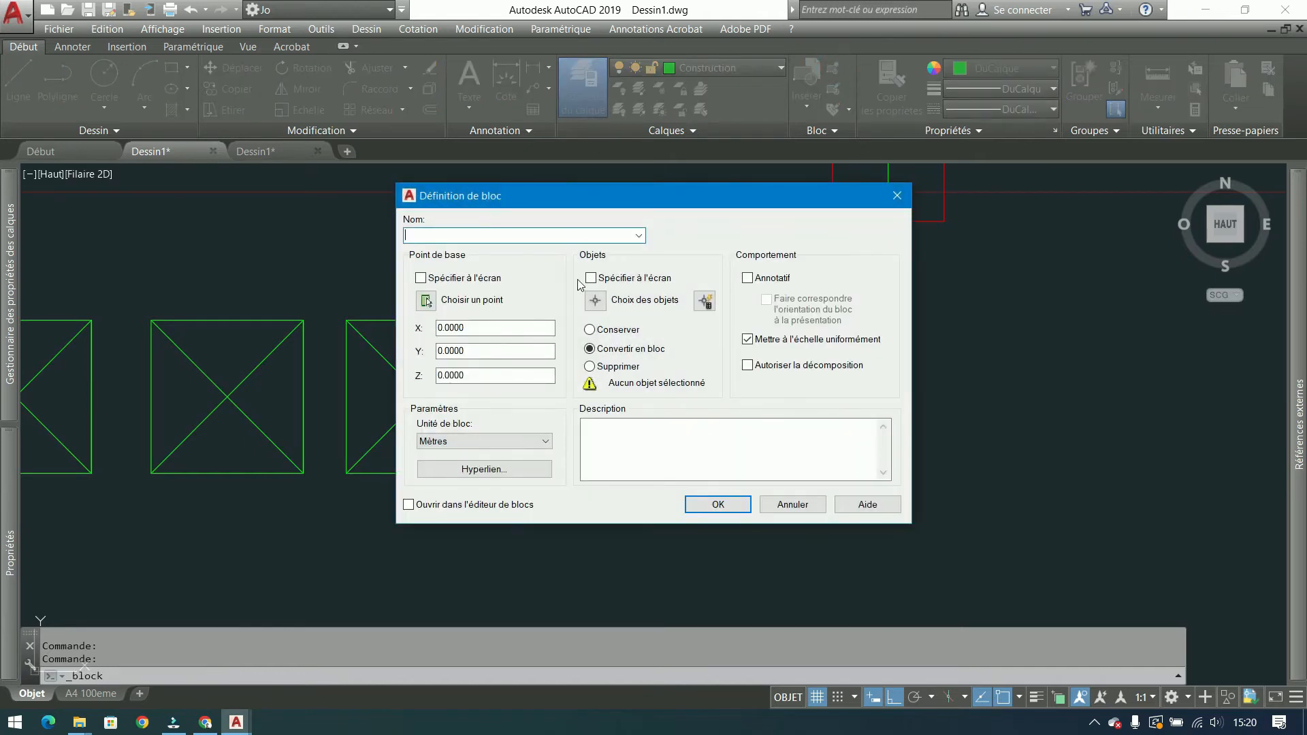
click(480, 443)
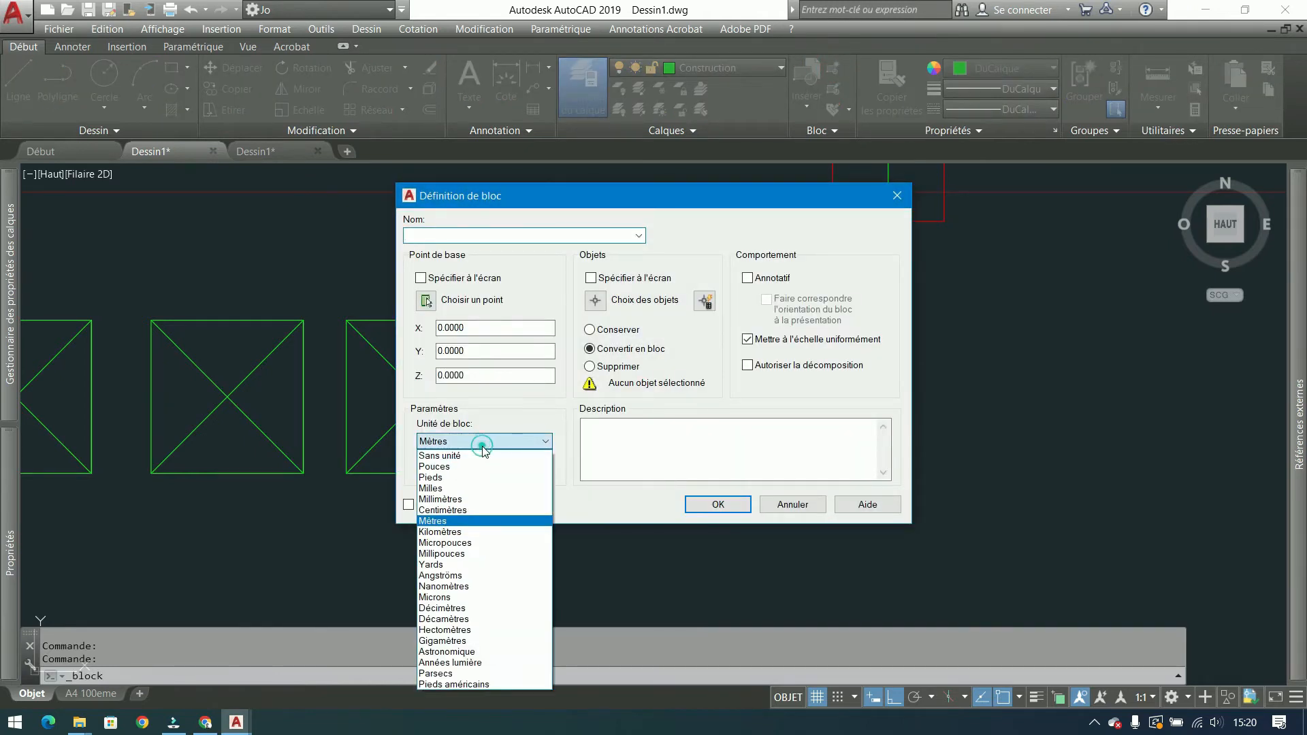
click(451, 499)
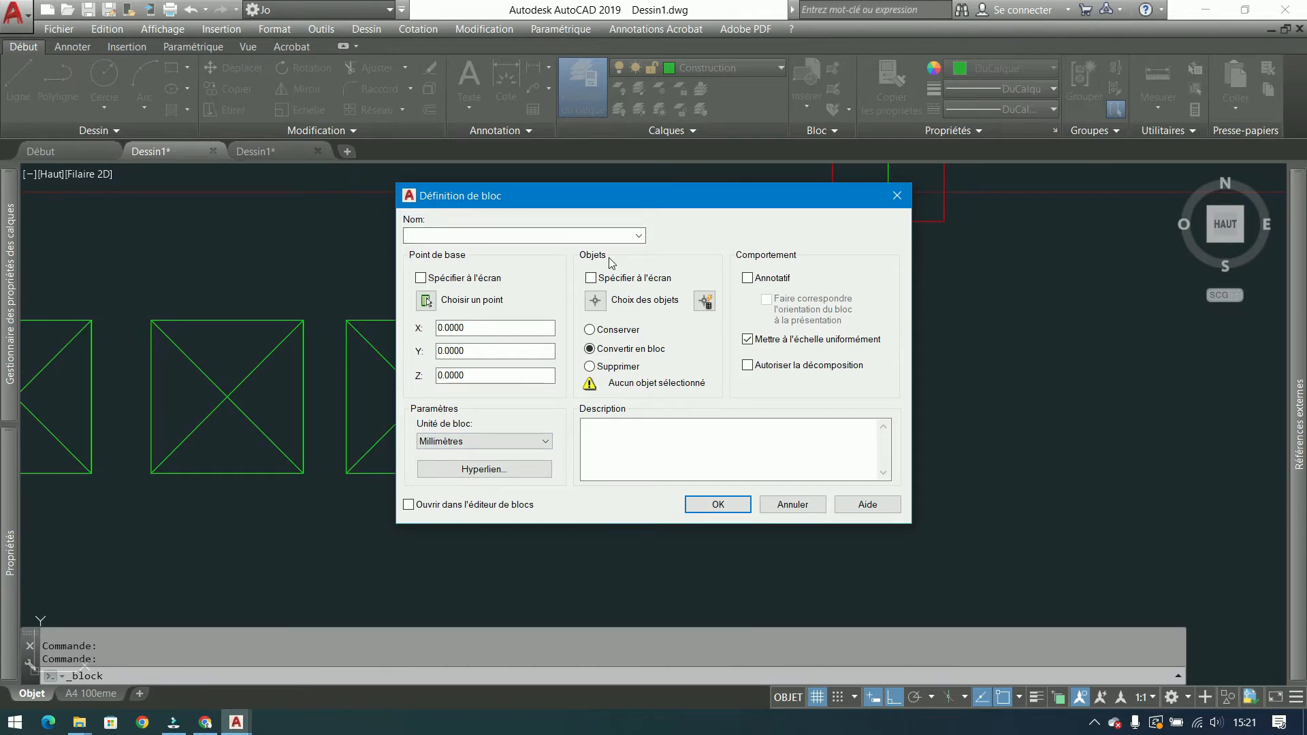
click(502, 439)
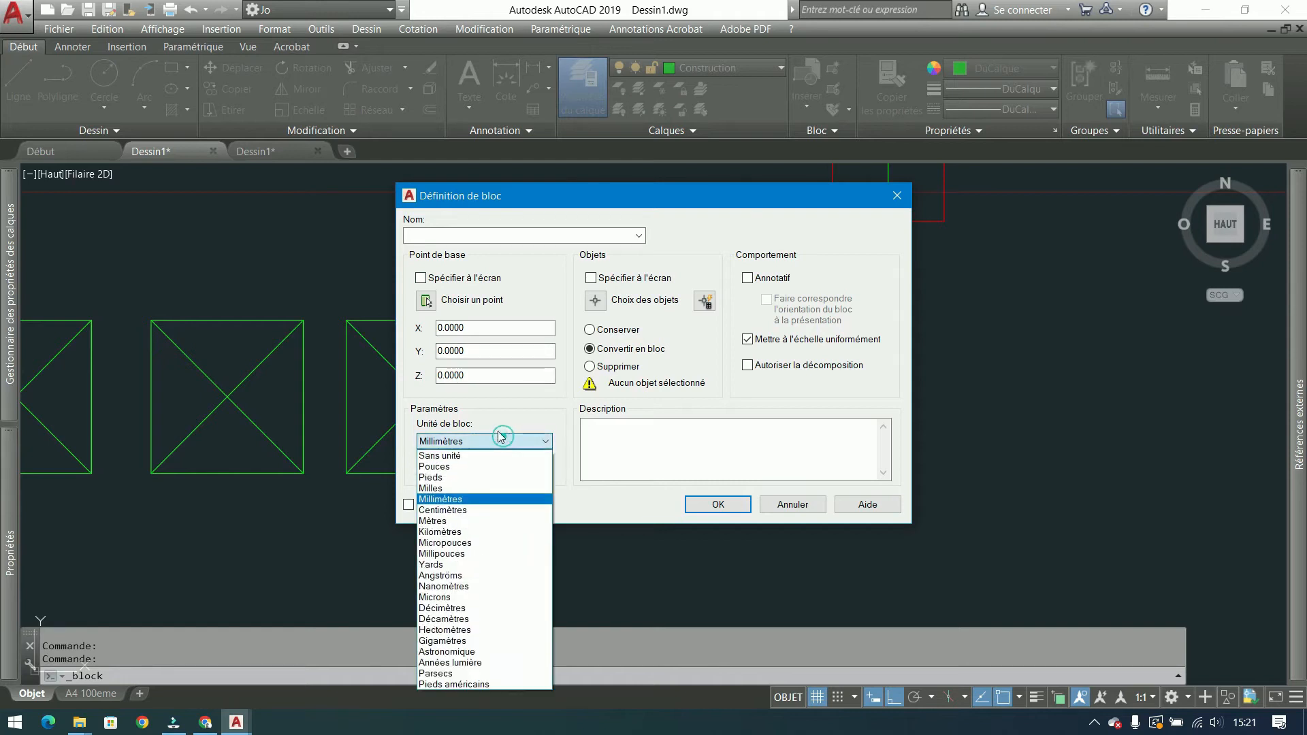
click(453, 523)
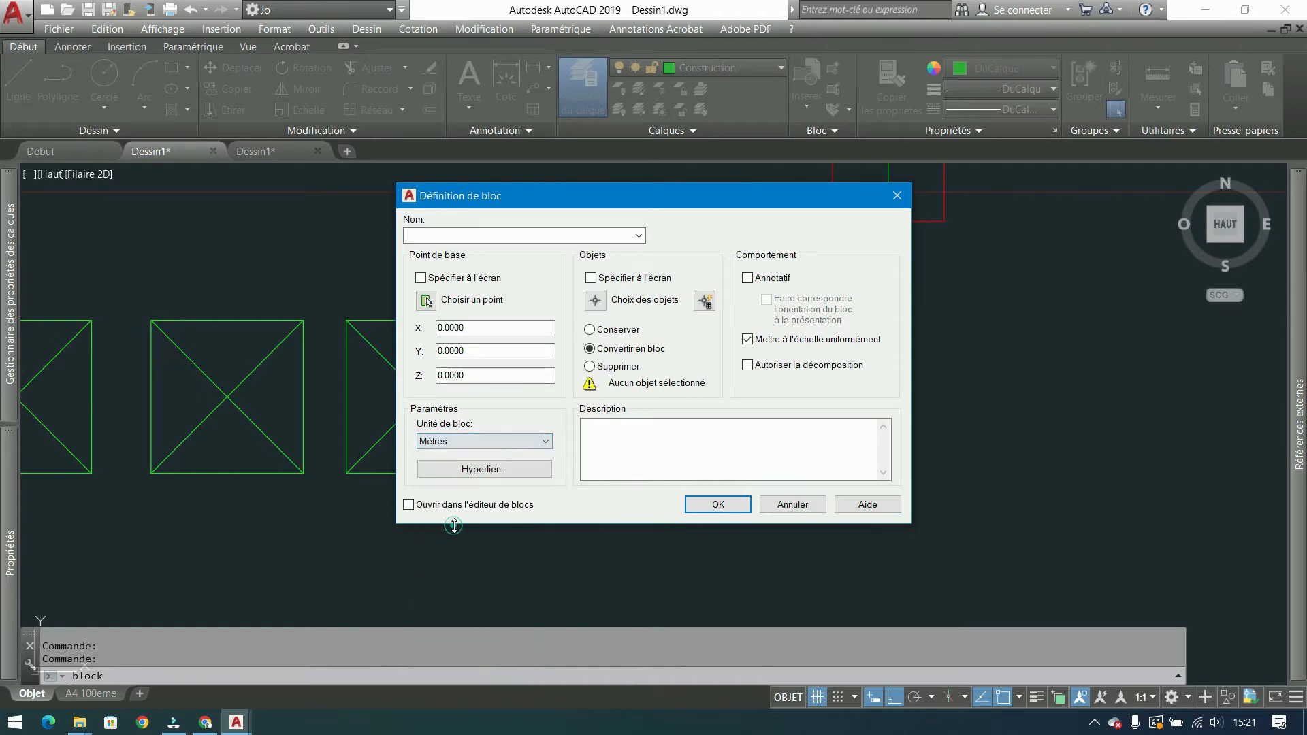
Step: View the block definition's hyperlink options, and close both dialogs without adding a link or creating a block
click(490, 468)
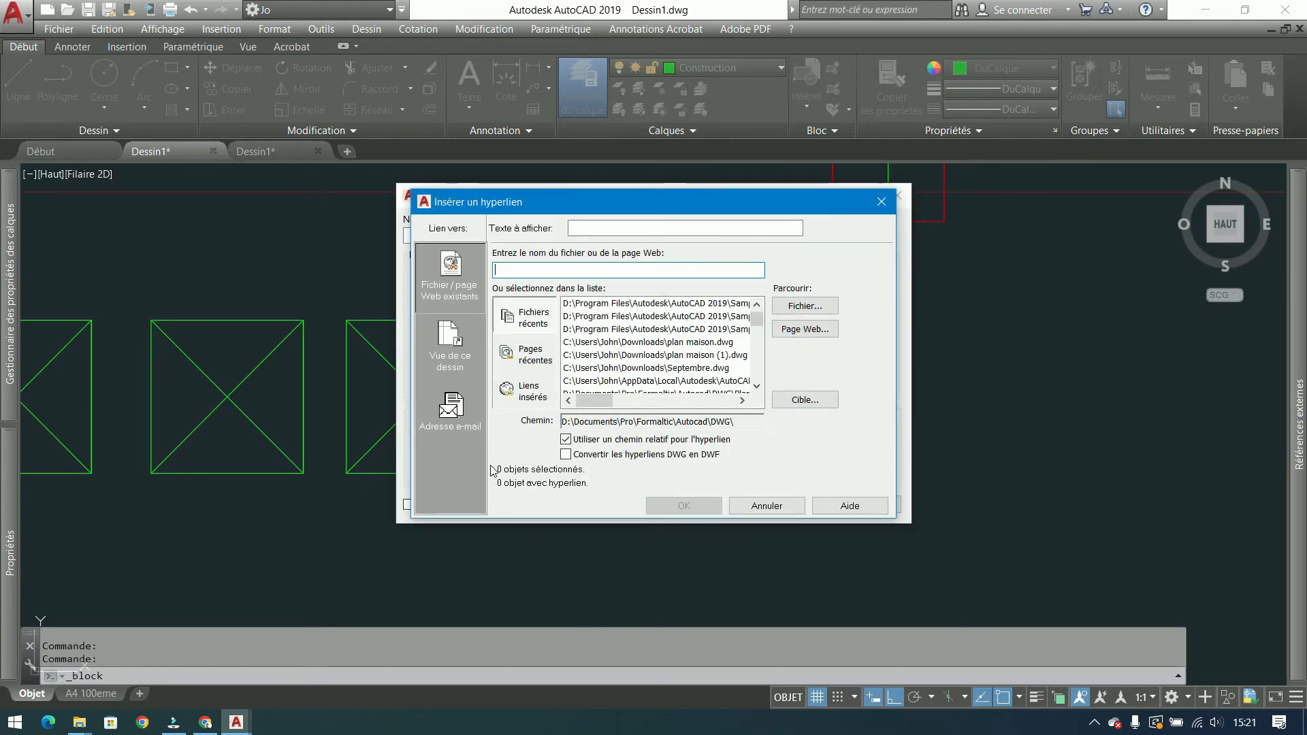
click(888, 199)
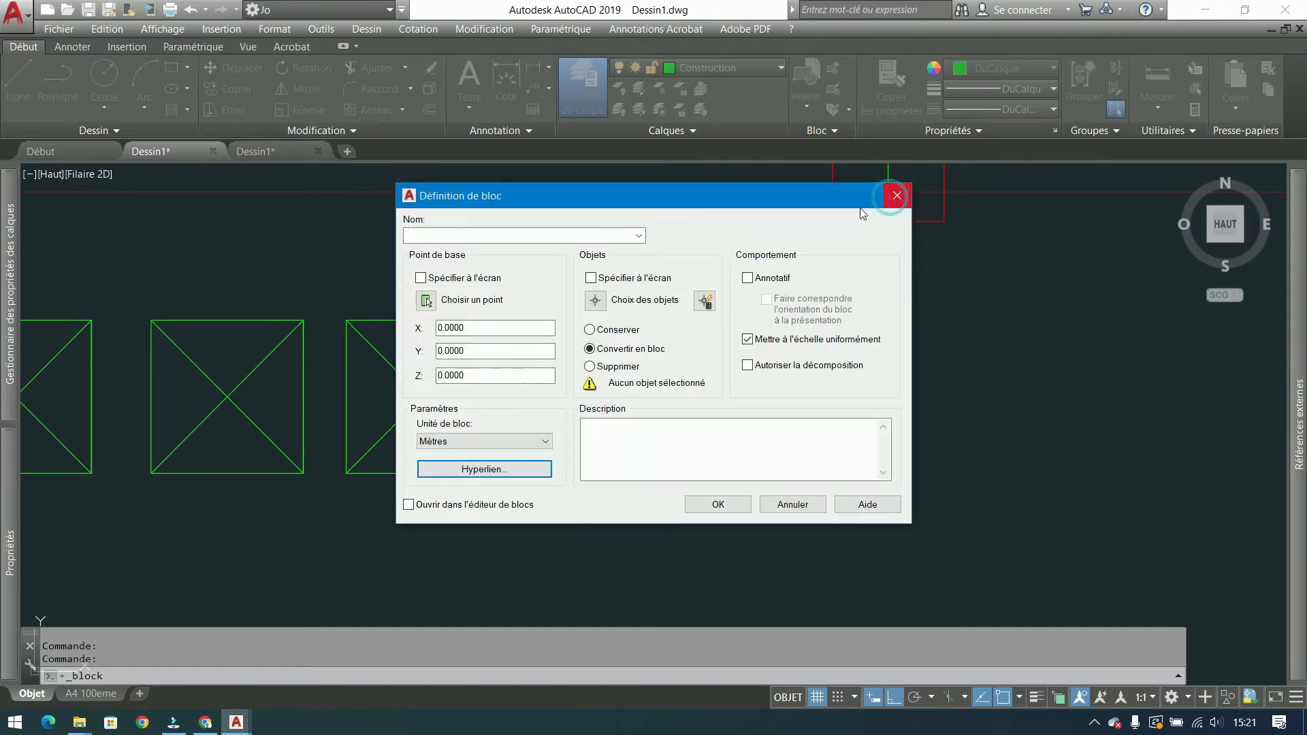
click(897, 196)
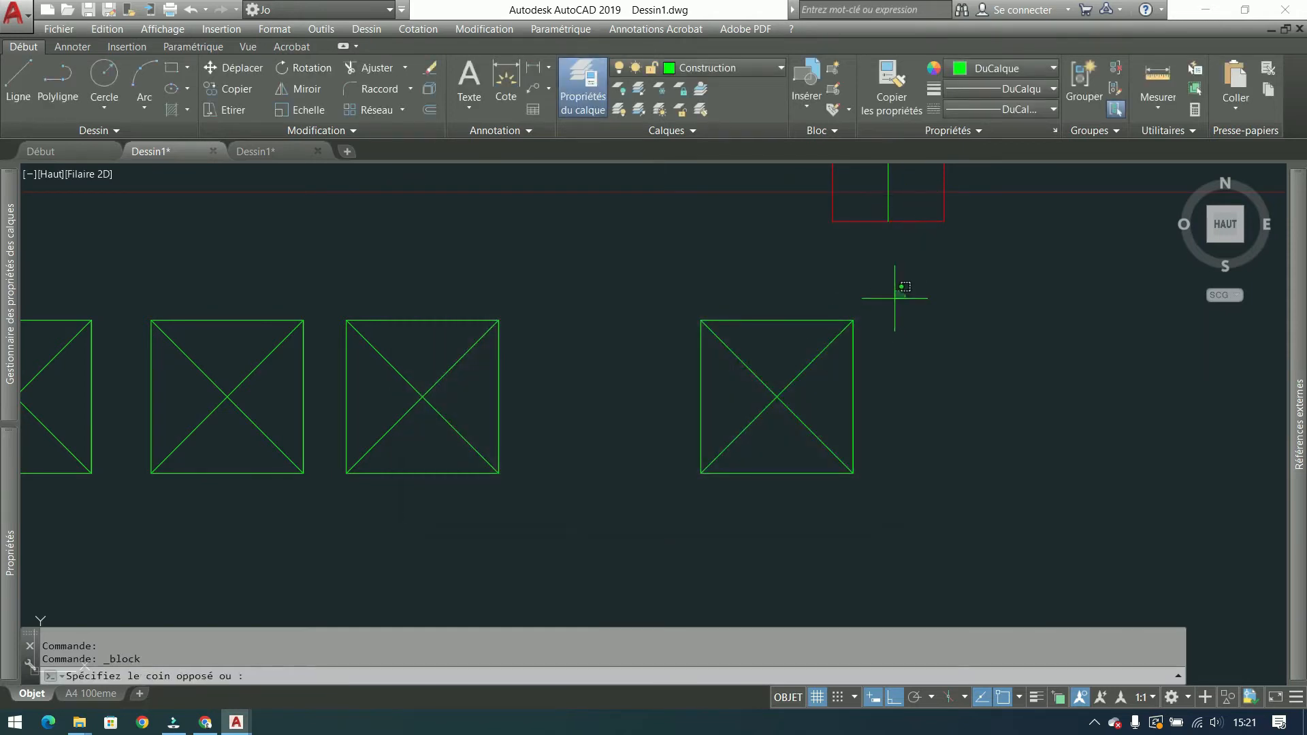
Step: Select the separate crossed square, review its on-screen base point and unit options for a block, and close the definition uncreated
click(714, 374)
key(Return)
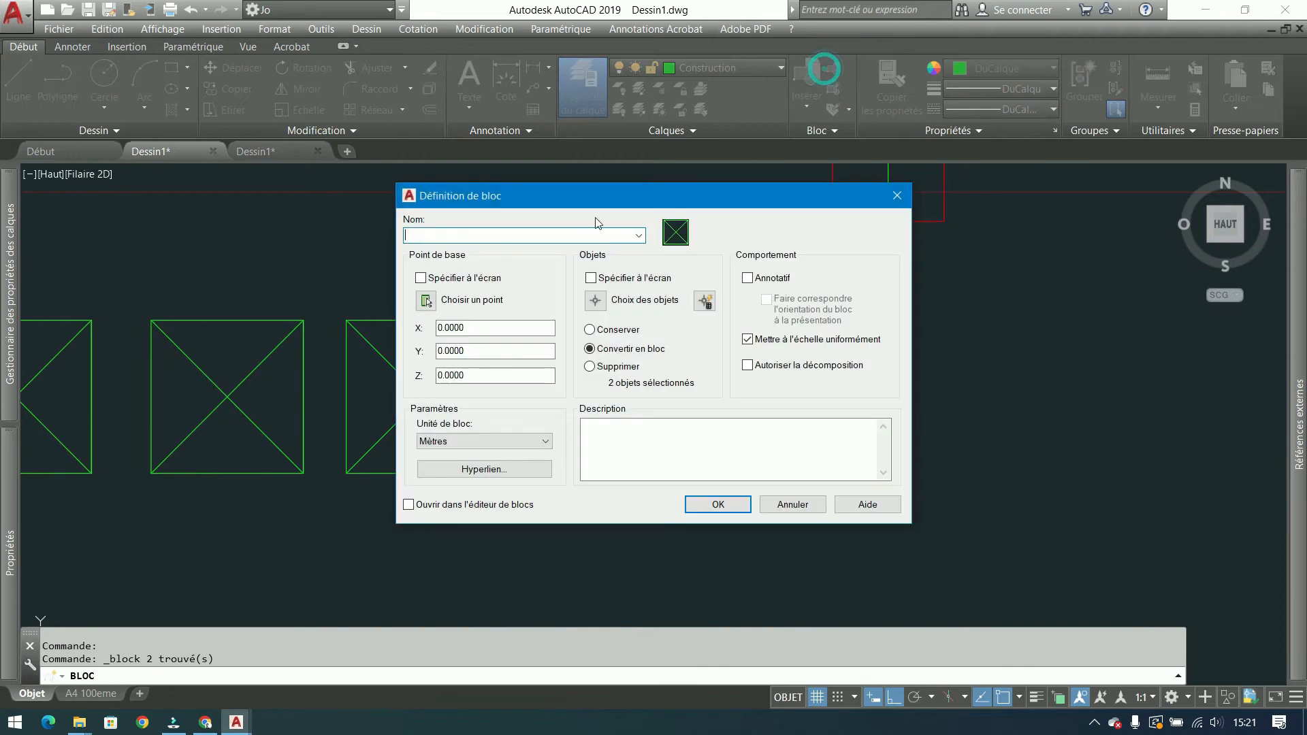
click(421, 278)
click(421, 278)
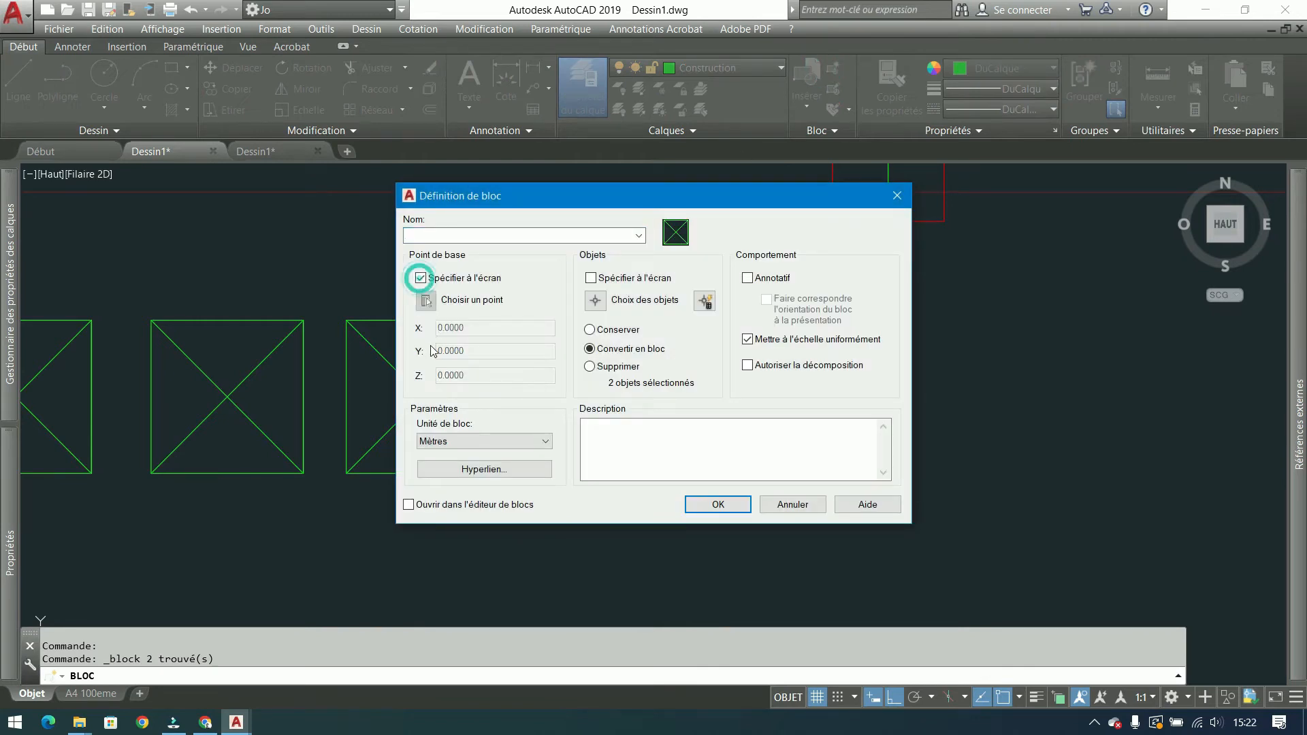
click(475, 444)
click(484, 441)
click(898, 197)
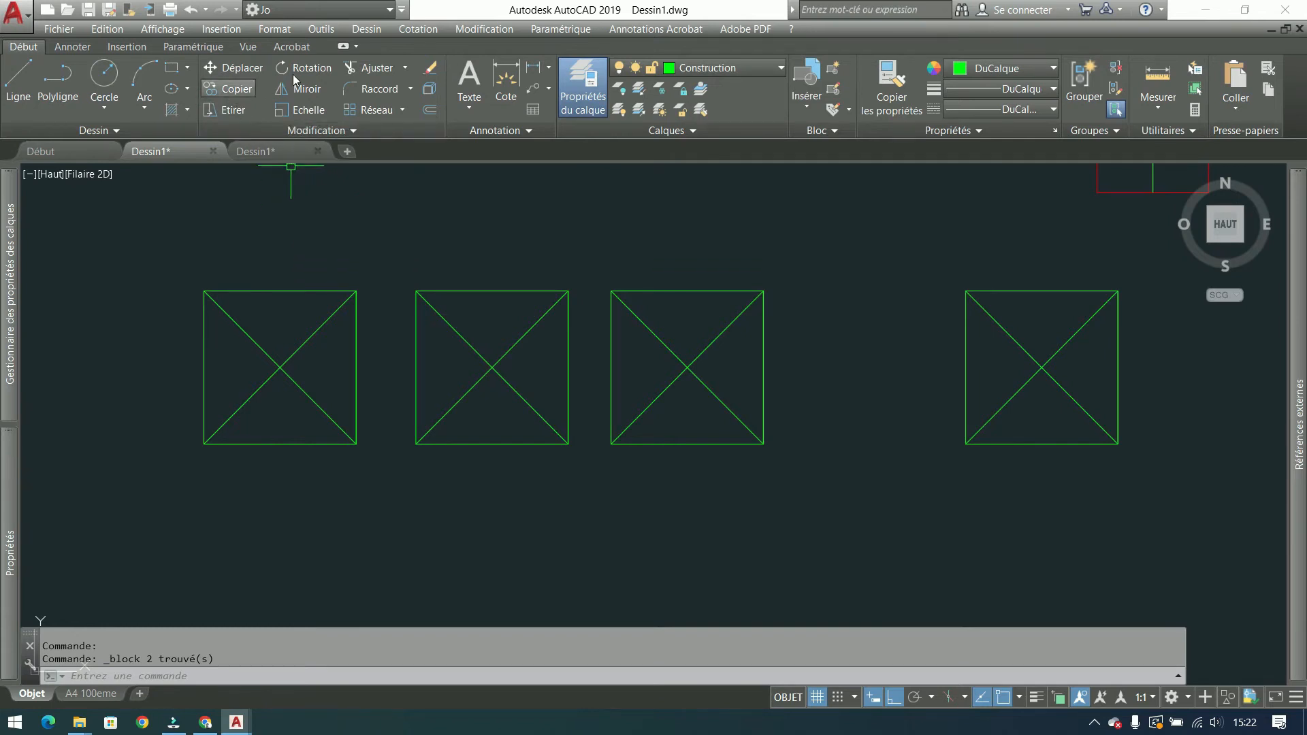
Step: Demonstrate copying the first crossed square of the row by selecting it before starting Copy, and cancel the copy
click(356, 231)
click(187, 453)
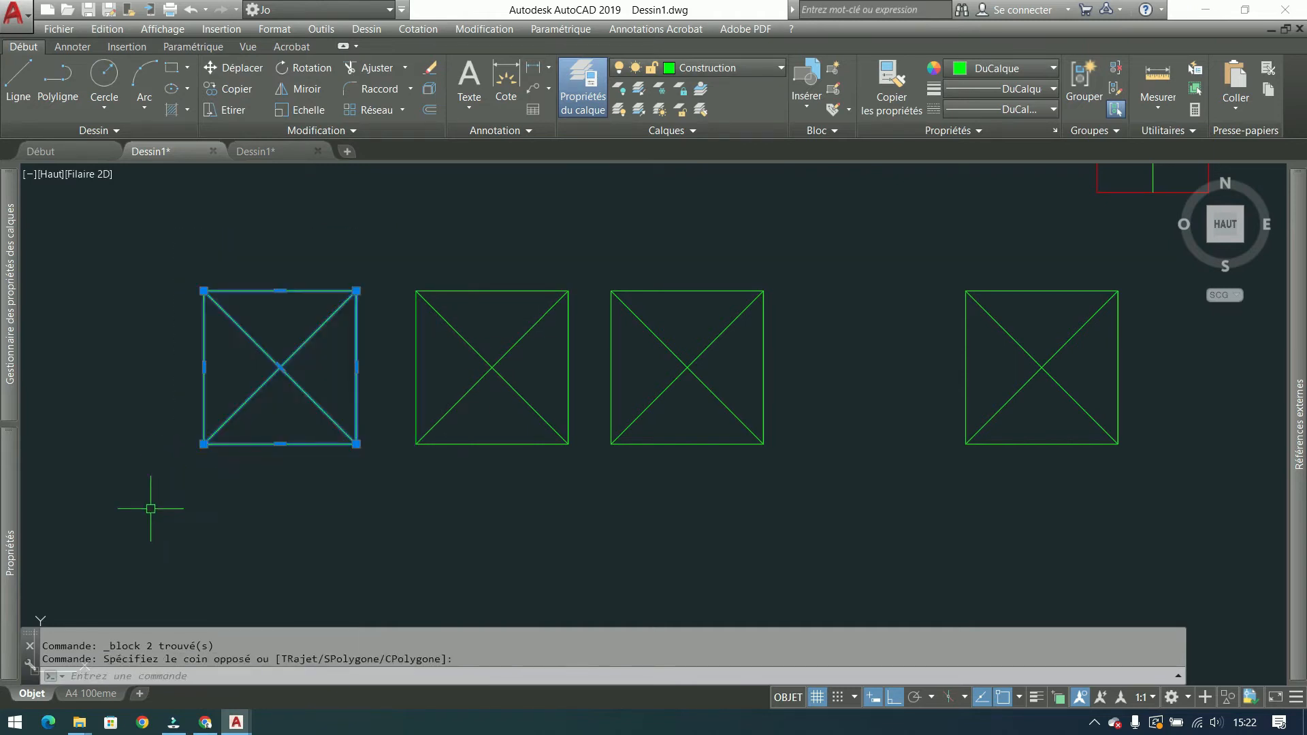
click(234, 95)
click(168, 226)
key(Escape)
key(Escape)
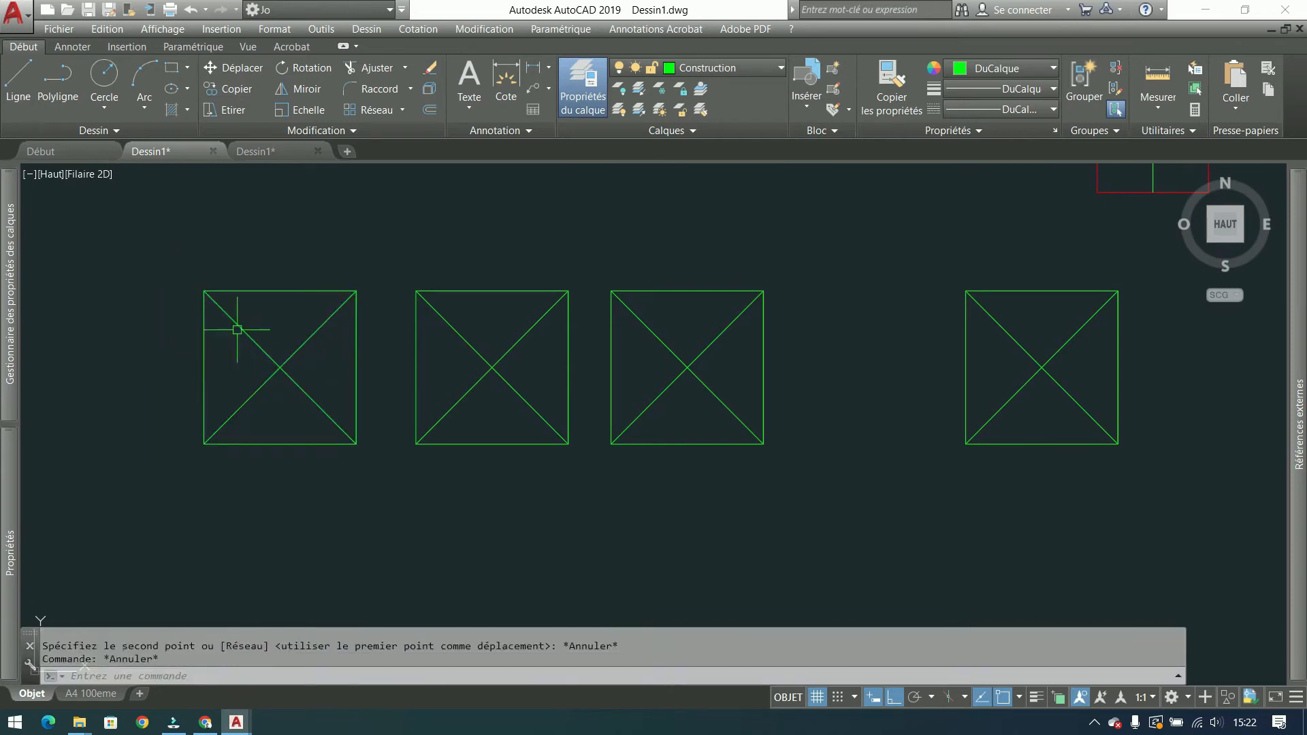
Step: Demonstrate starting Copy before selecting the first crossed square of the row, and cancel at the base point
click(231, 89)
click(379, 235)
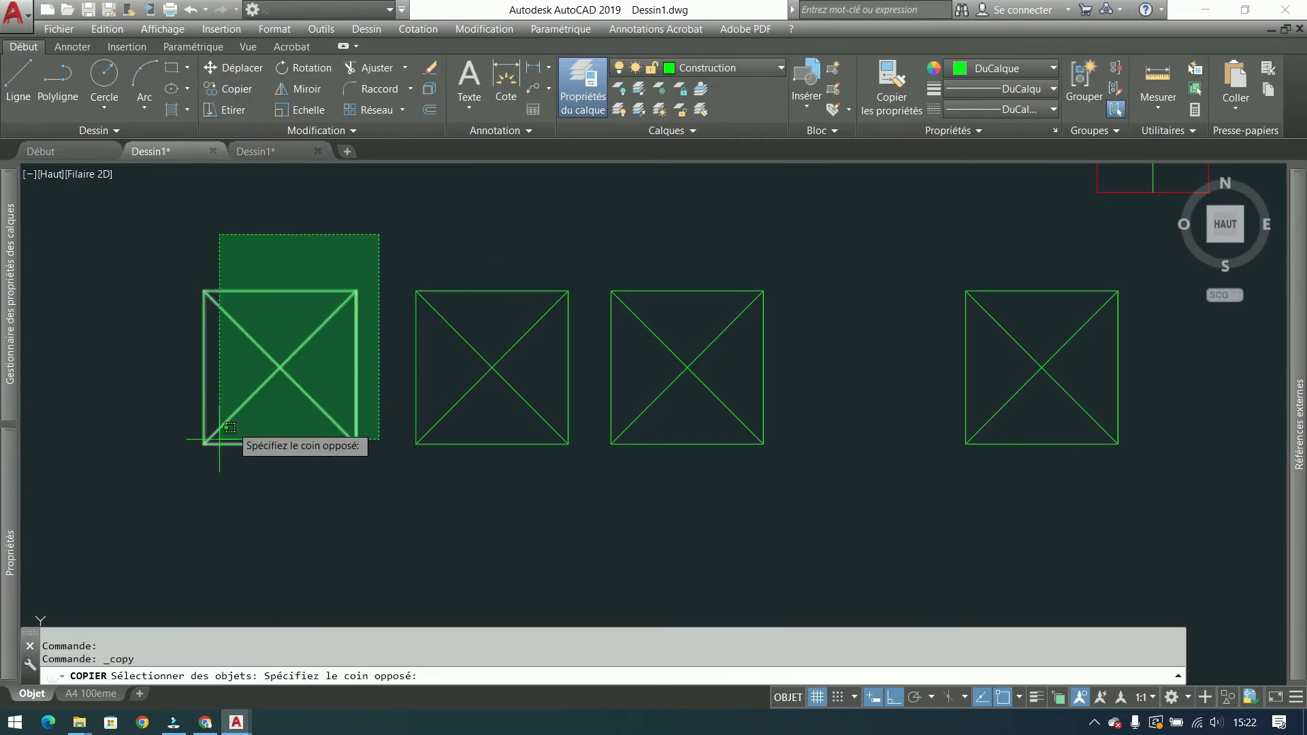
click(158, 474)
key(Return)
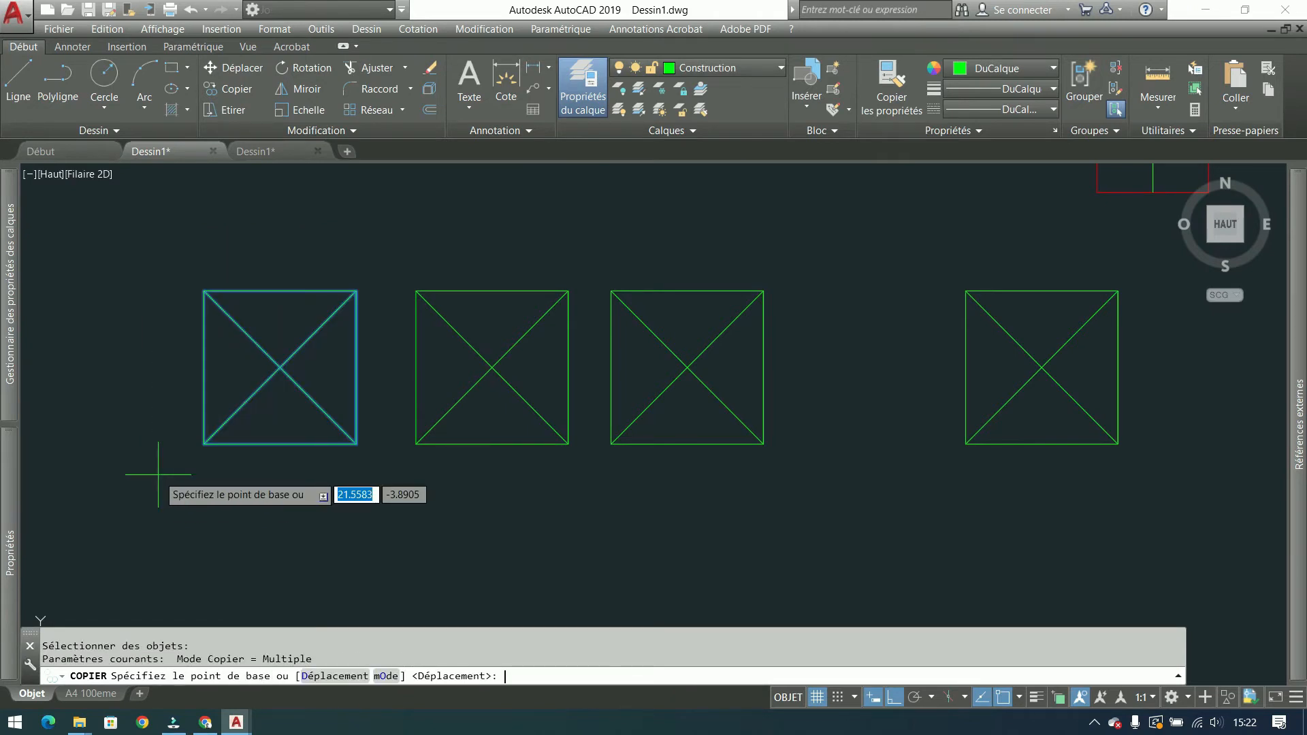
key(Escape)
Step: Select and deselect the first crossed square, and view the block definition's object options with nothing preselected before closing it
click(383, 246)
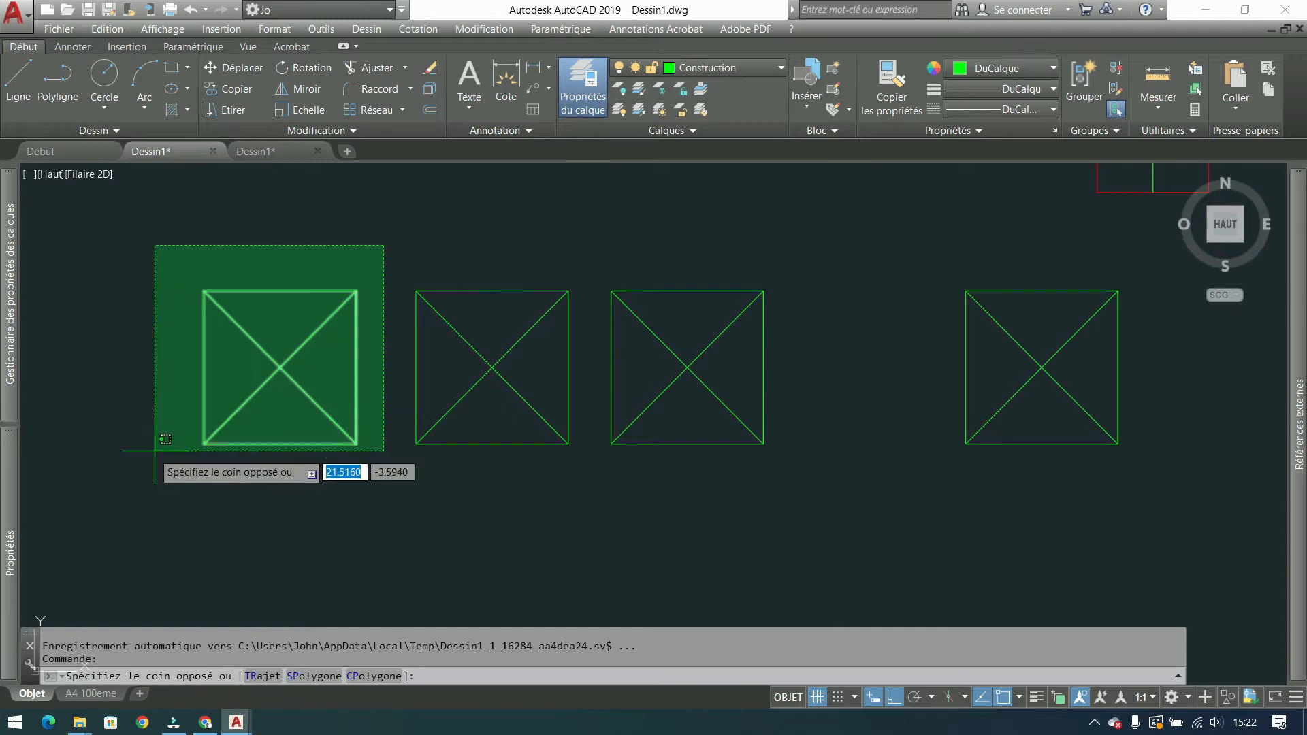
click(165, 439)
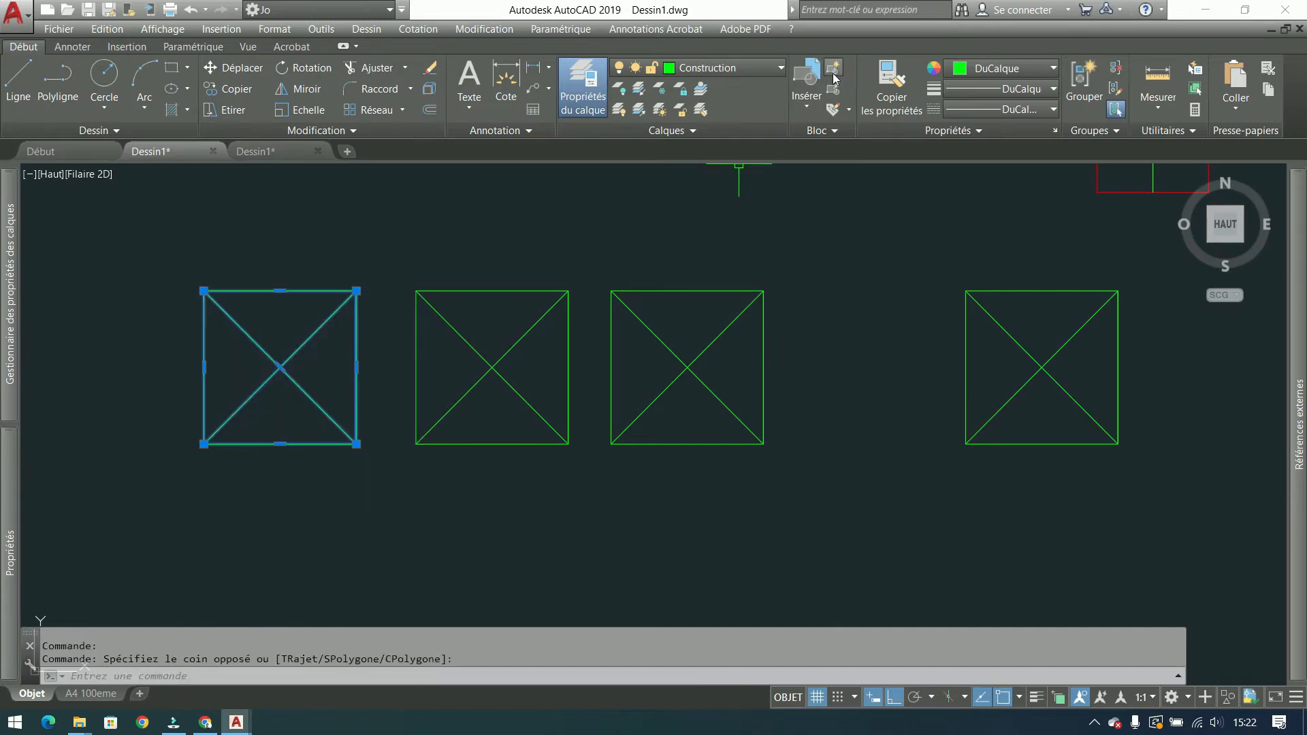
key(Escape)
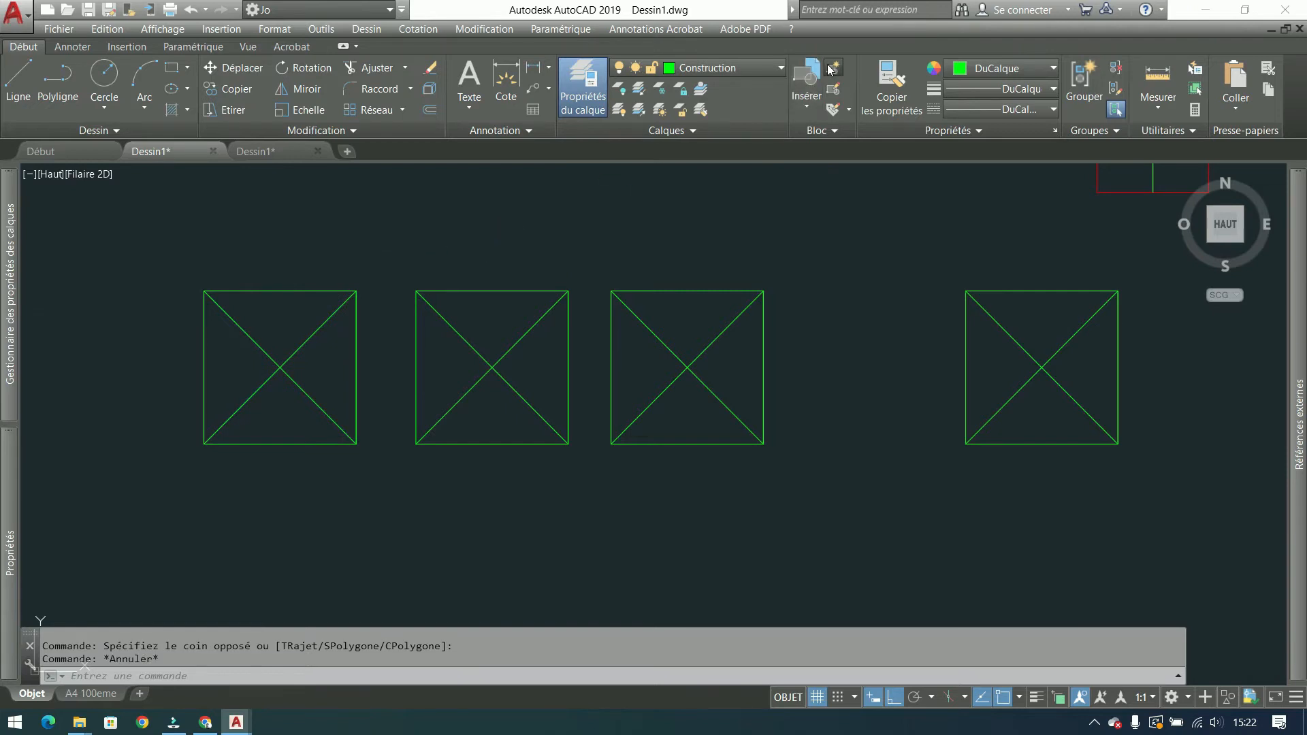
click(832, 68)
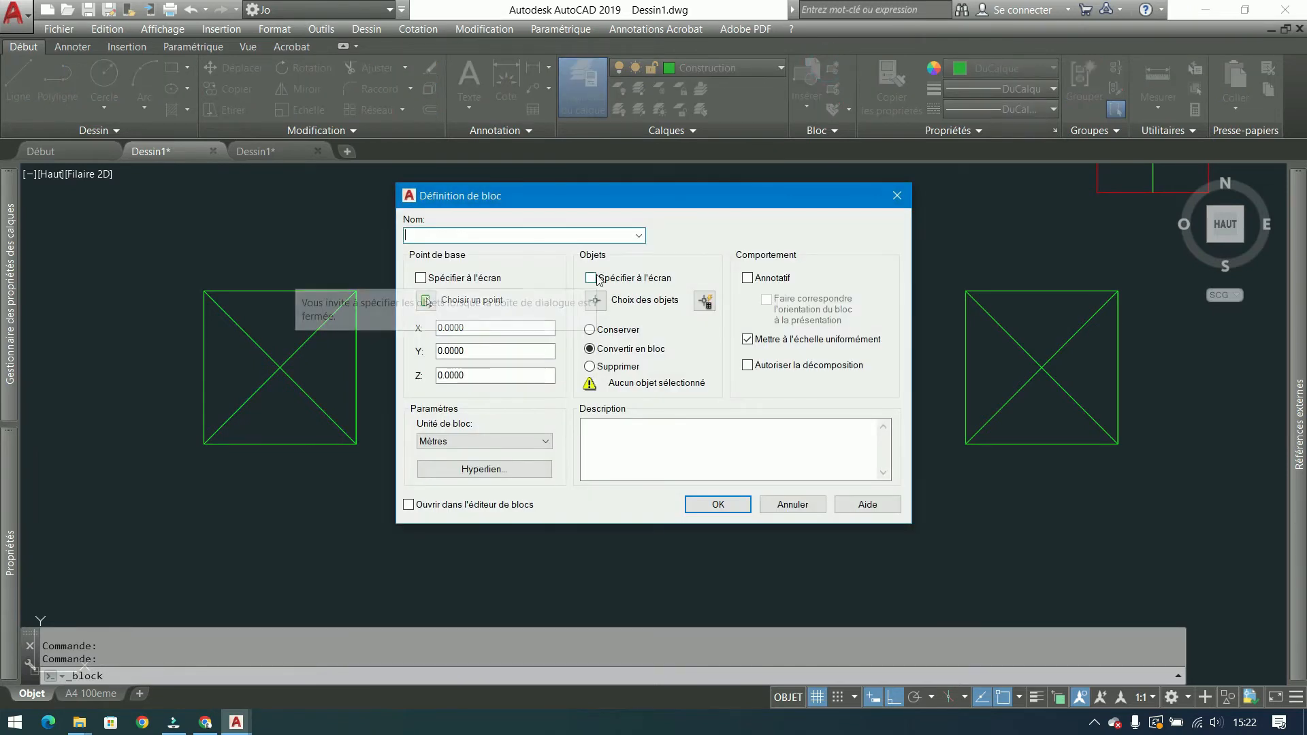
click(896, 197)
Step: Delete the separate crossed square at the far end of the row
click(1093, 248)
click(954, 439)
key(Delete)
Step: Define block "a" from the first crossed square with on-screen base point at its lower-left corner, objects set to Conserver, and decomposition allowed
mouse_move(783, 490)
middle_down()
mouse_move(978, 525)
mouse_move(953, 511)
middle_up()
click(565, 252)
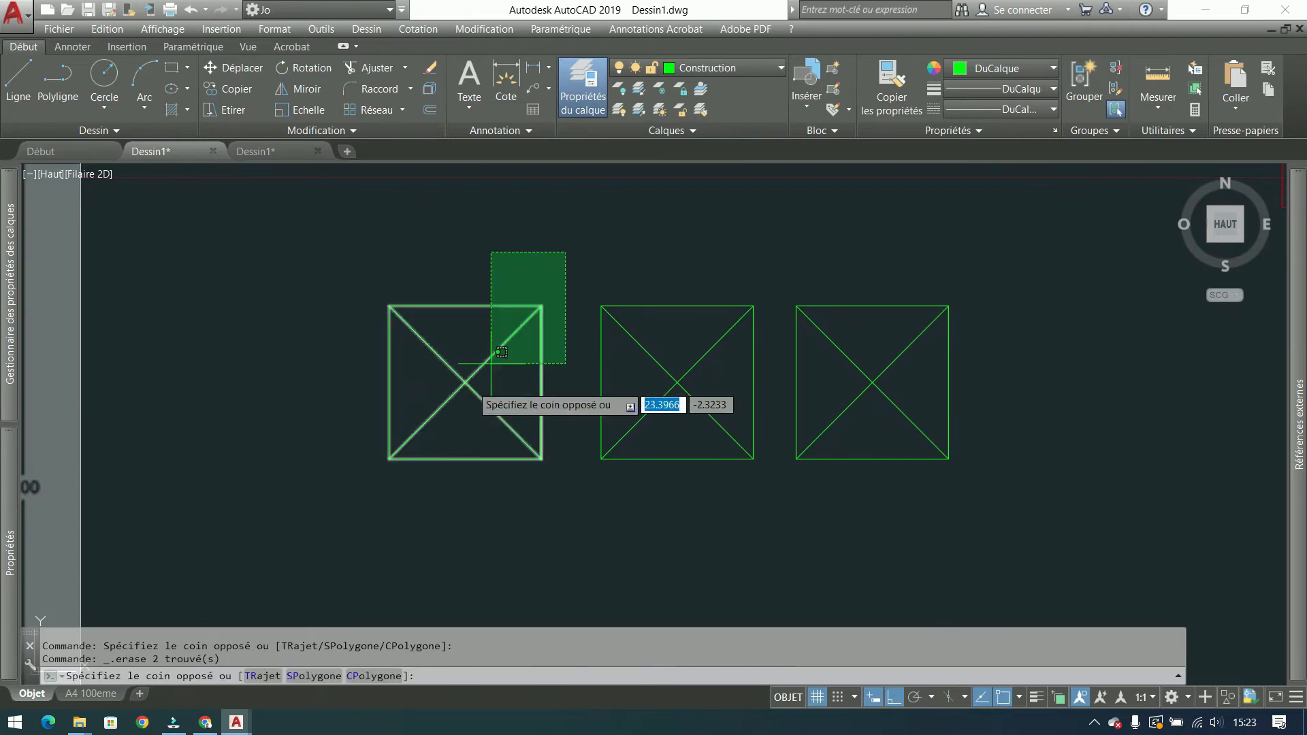
click(338, 465)
click(835, 70)
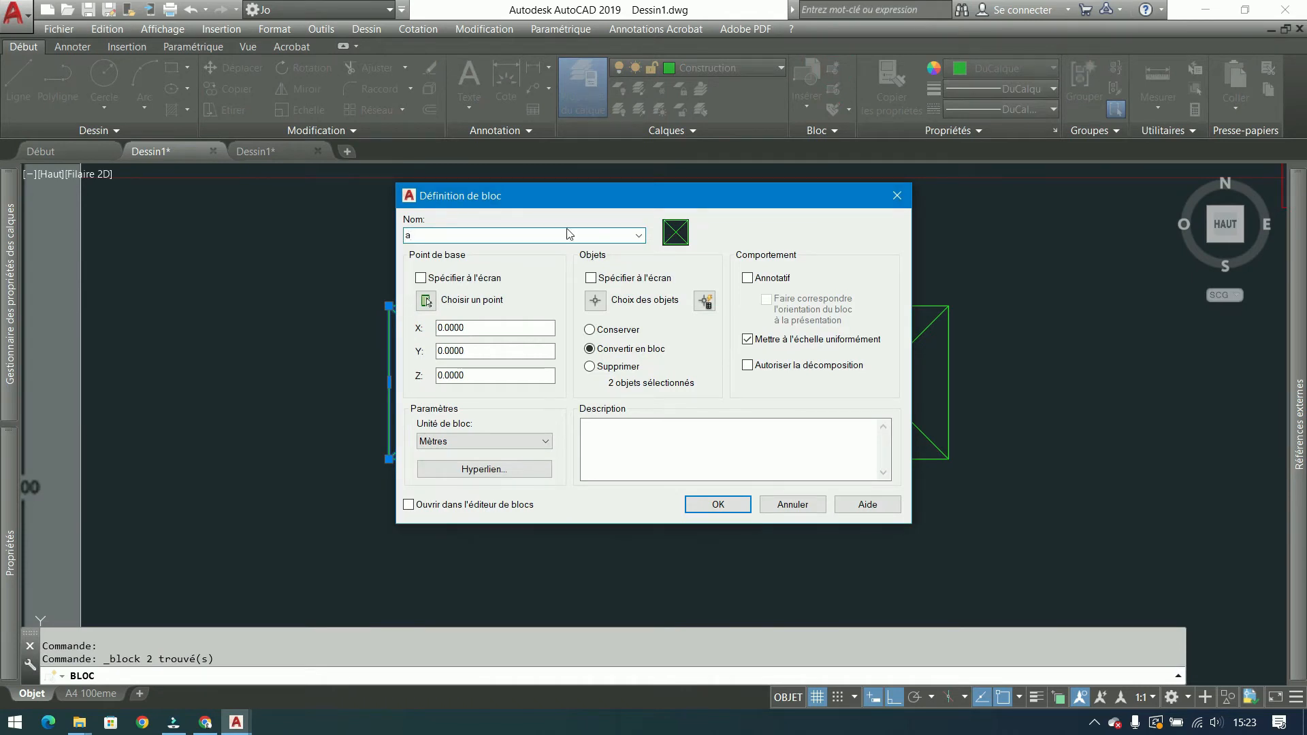
click(419, 278)
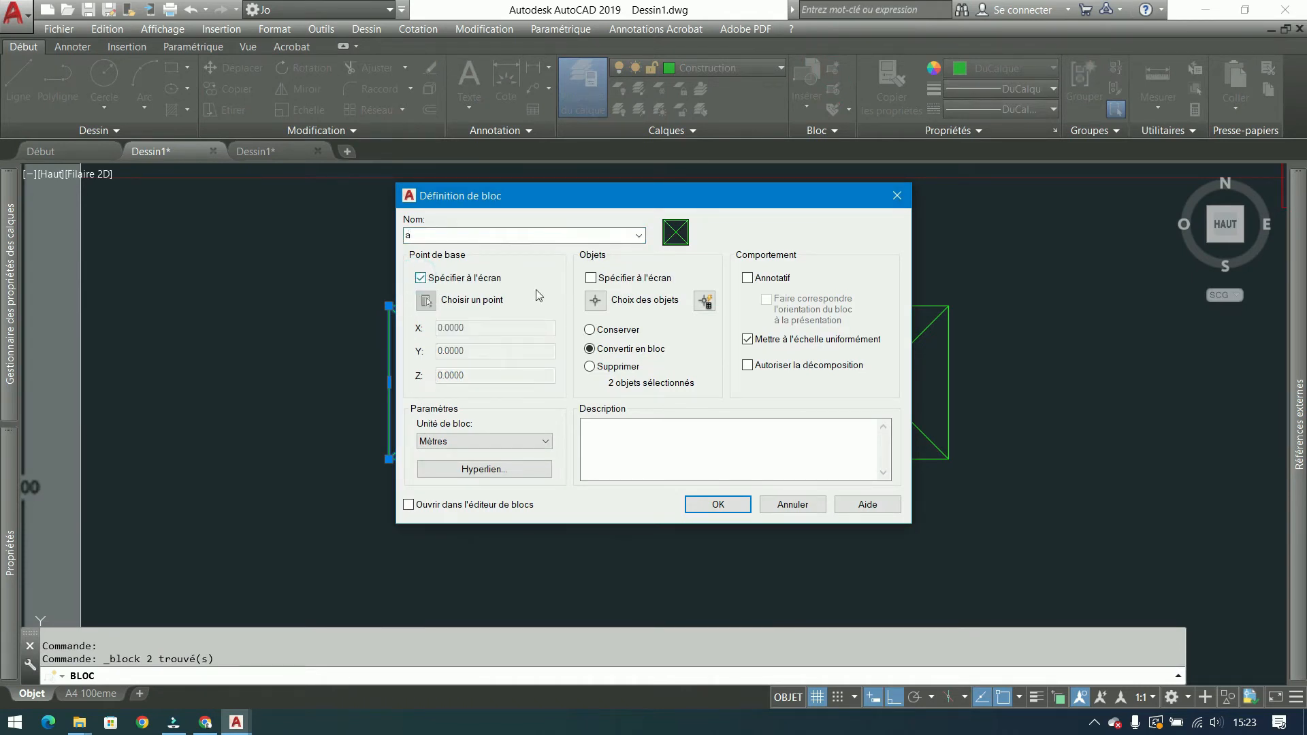
click(604, 331)
click(753, 368)
click(709, 507)
click(659, 374)
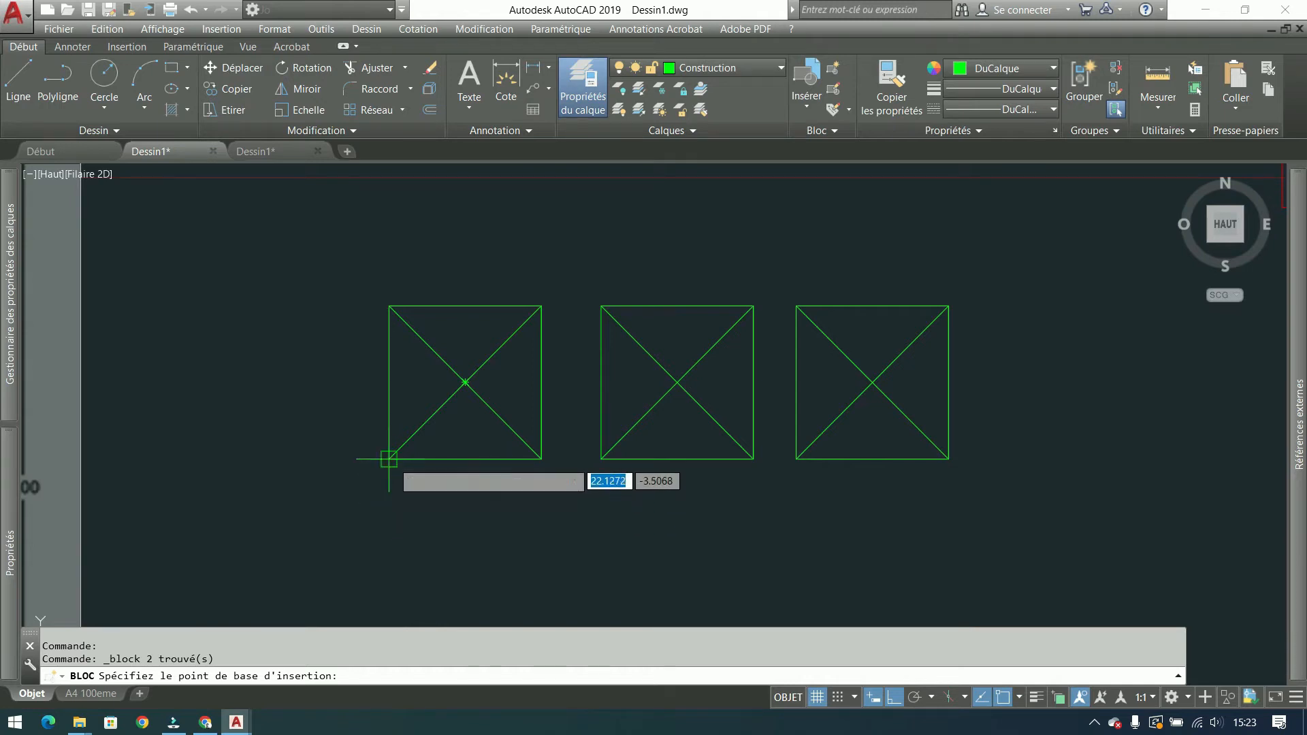
click(389, 459)
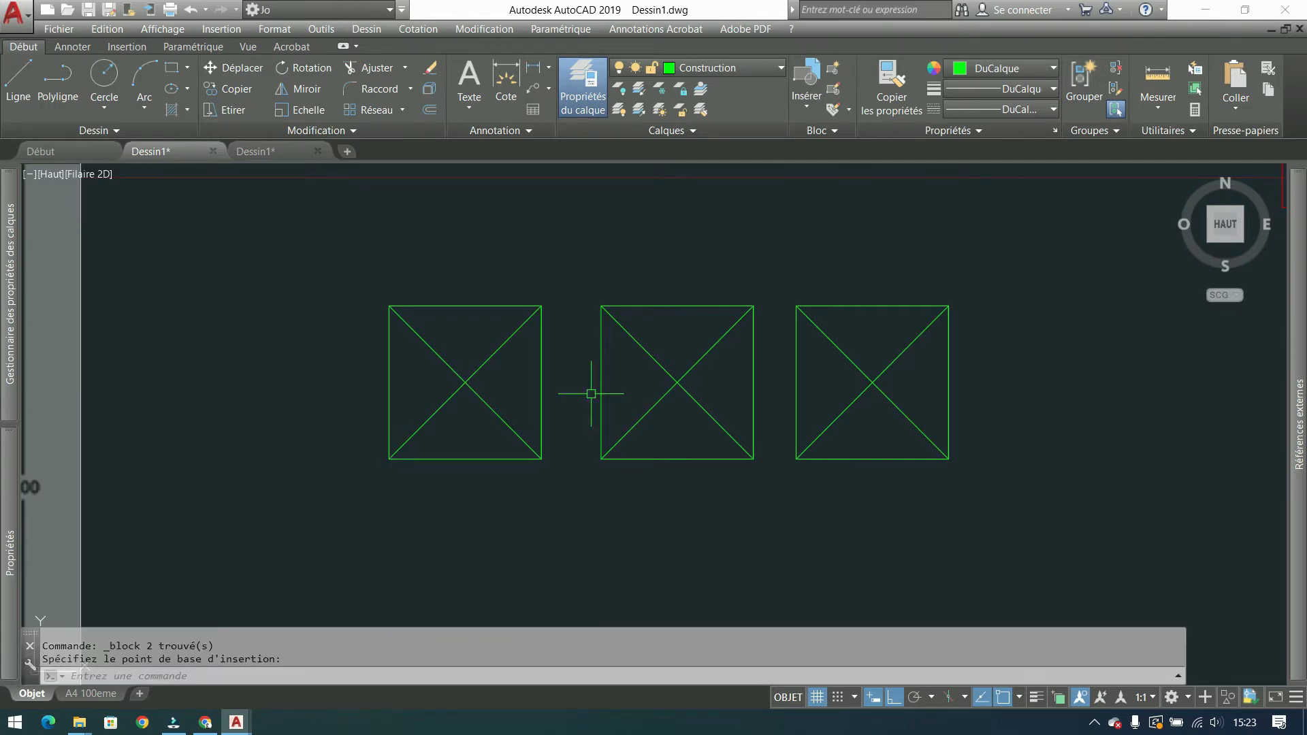
Step: Define block "b" from the second crossed square with the Convertir en bloc option, using its lower-left corner as base point
click(785, 262)
click(584, 486)
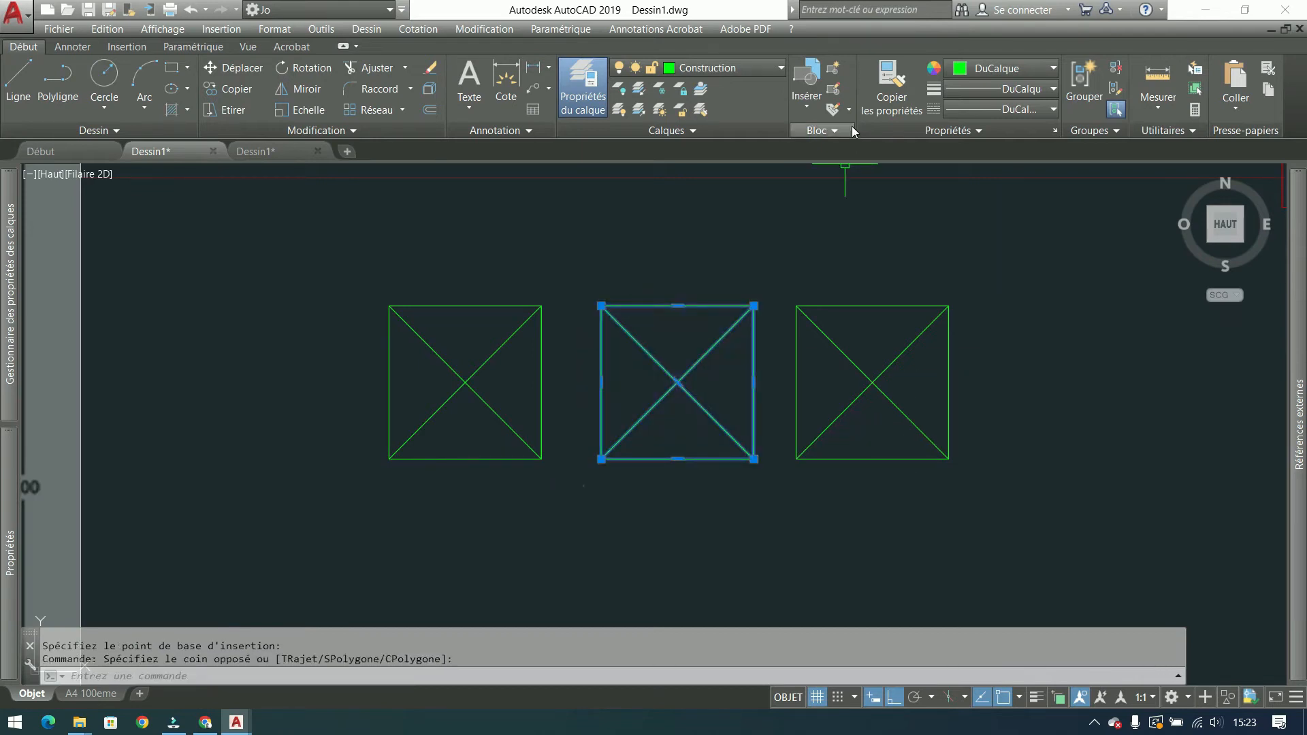
click(830, 71)
text(b)
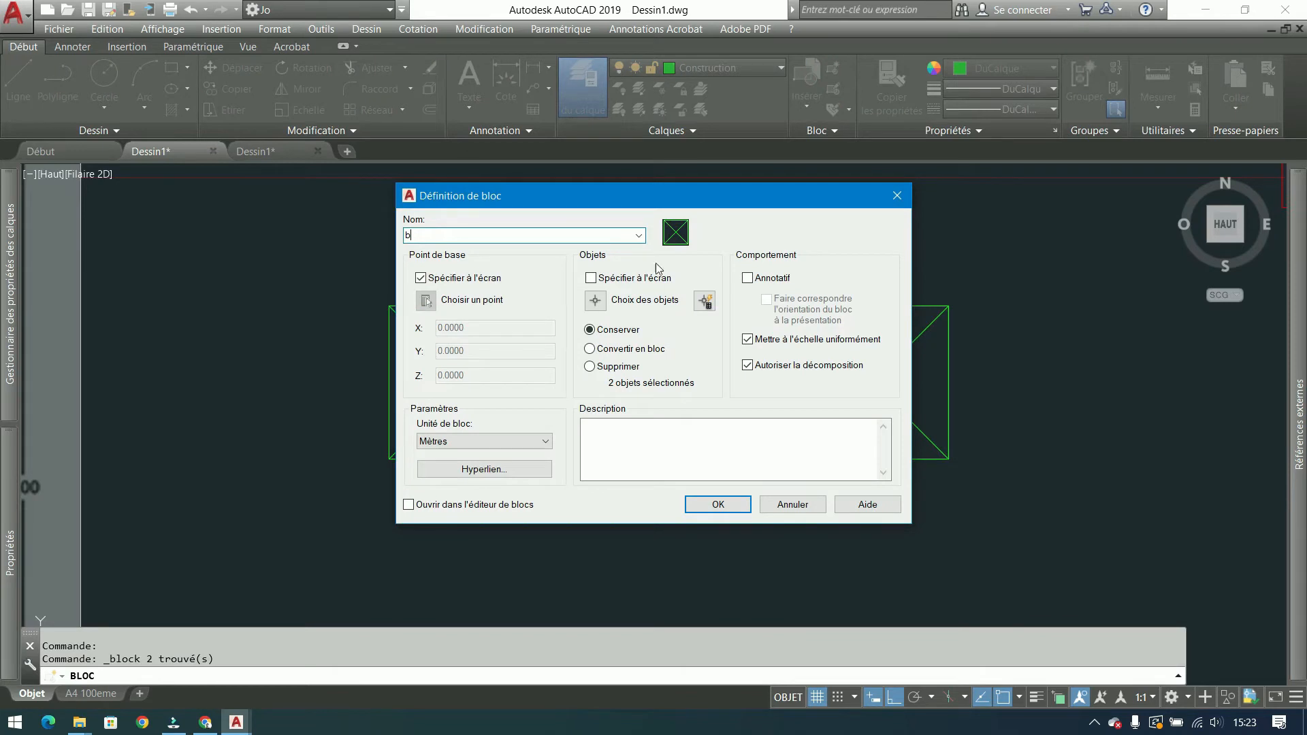
click(590, 349)
click(718, 505)
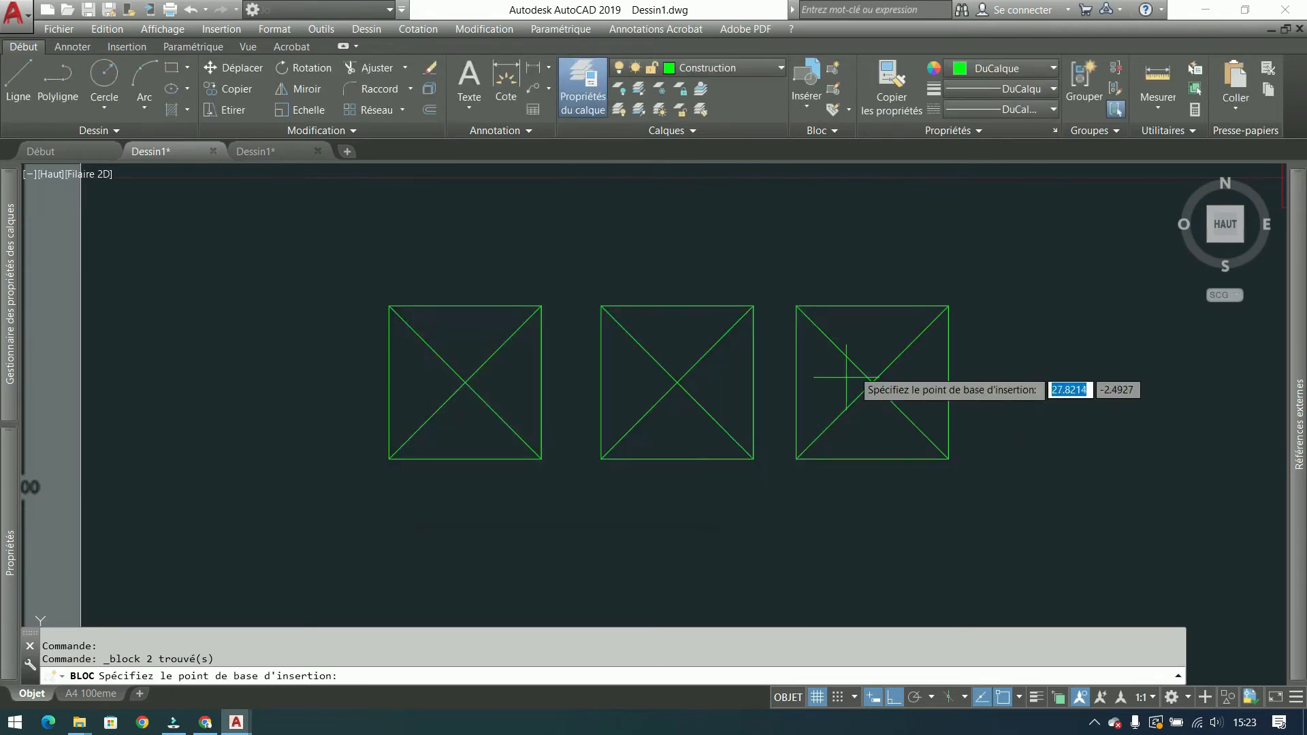
click(598, 450)
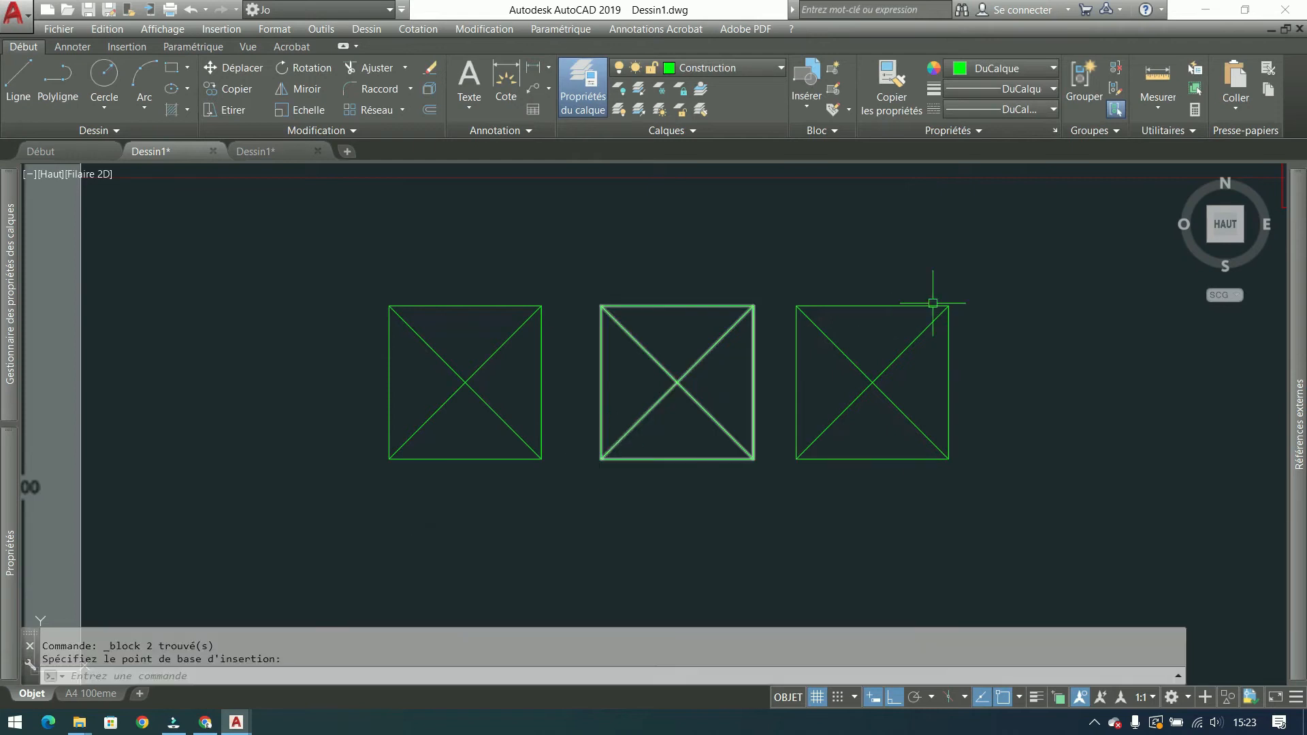
Step: Define block "c" from the third crossed square with the Supprimer option, using its lower-left corner as base point
click(982, 259)
click(788, 503)
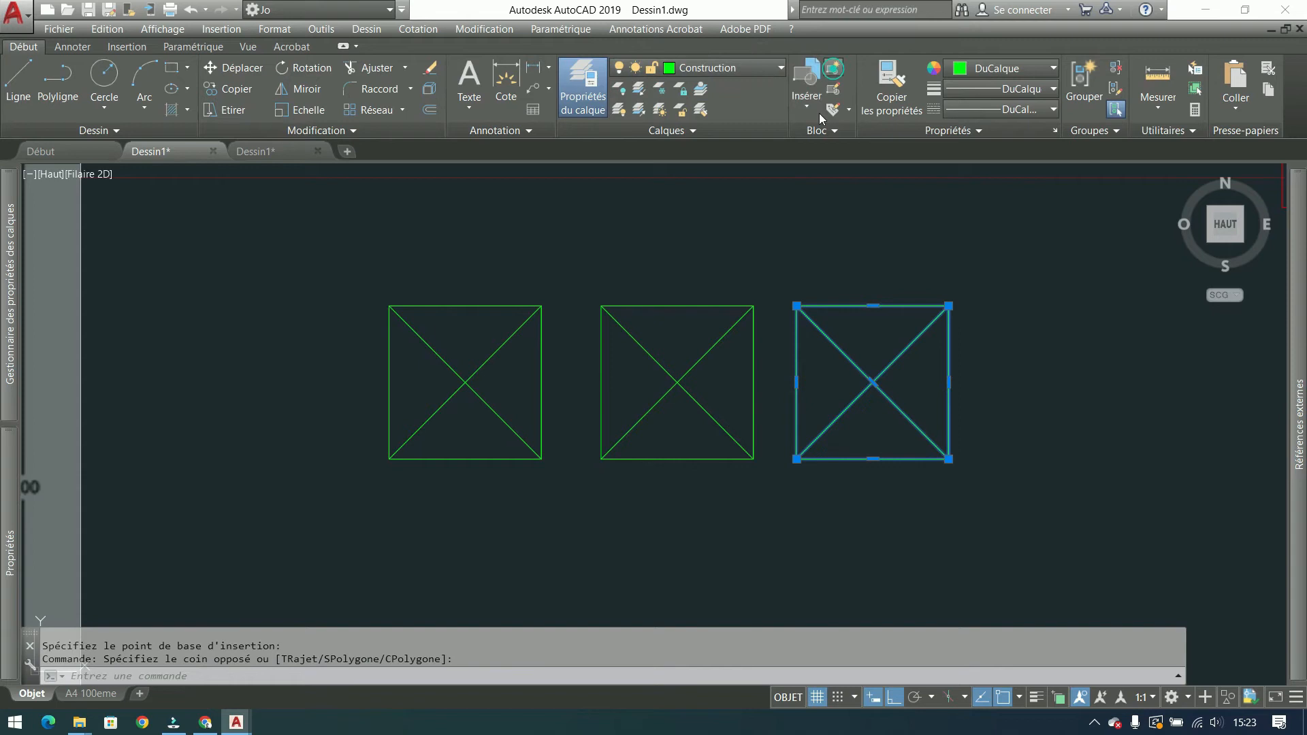
click(832, 68)
text(c)
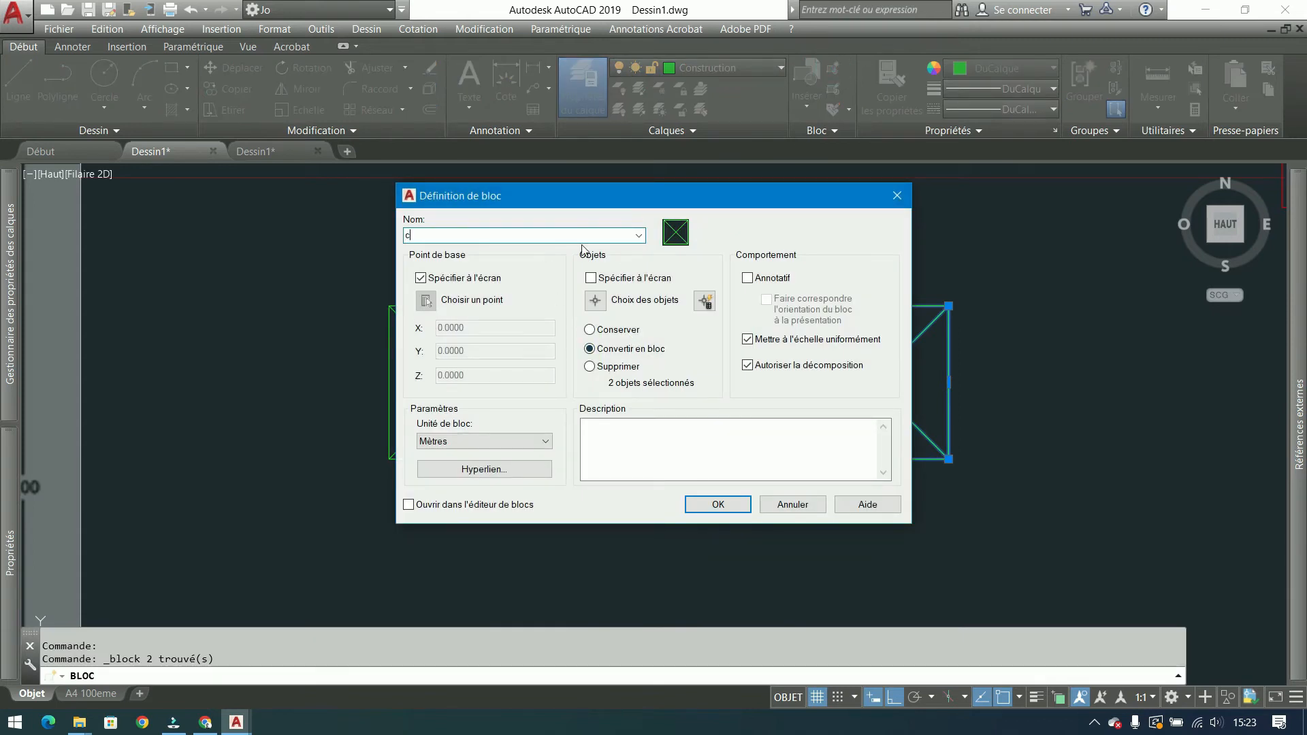
click(589, 366)
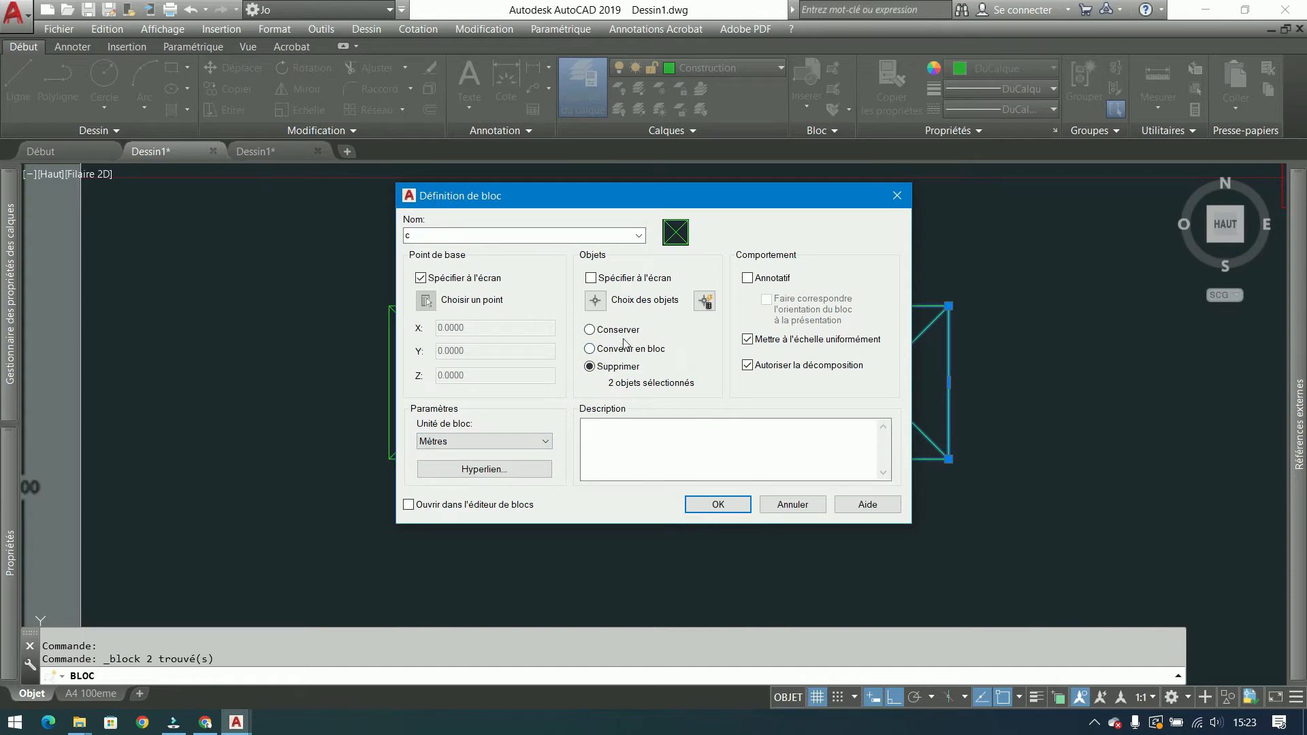
click(723, 504)
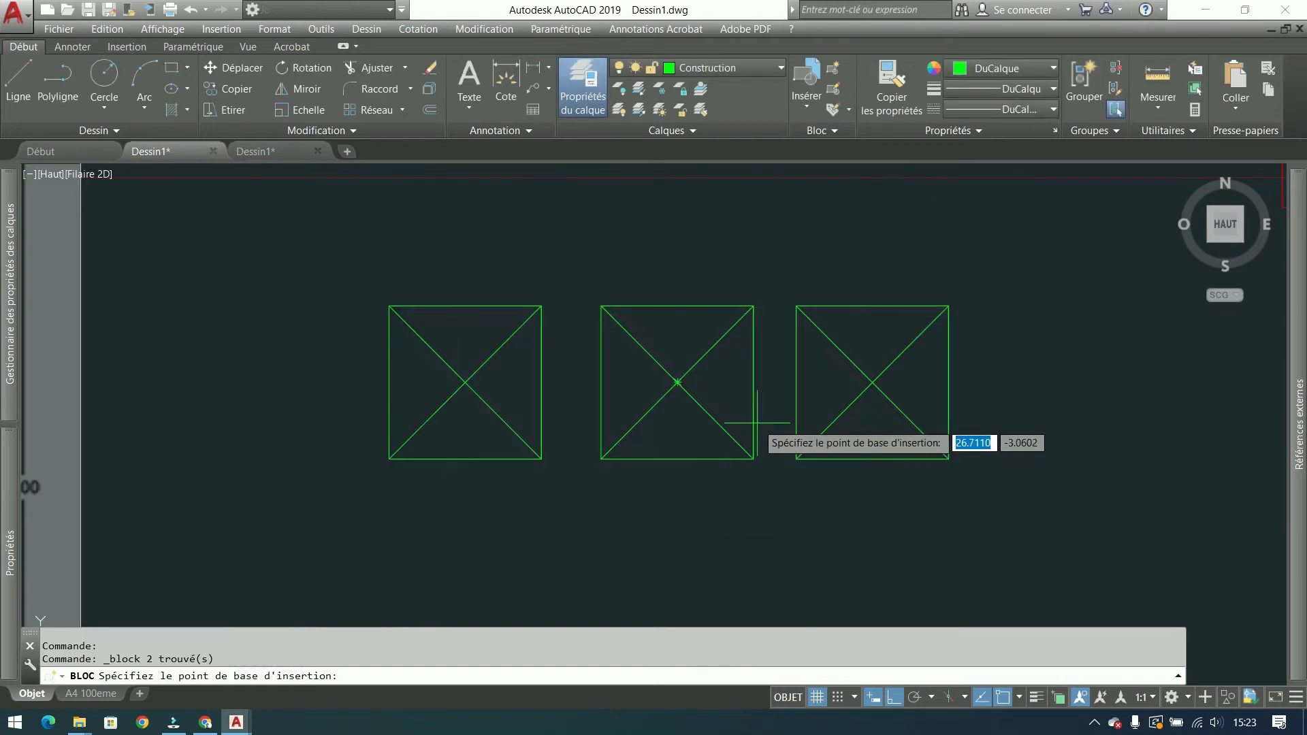
click(796, 459)
Step: Compare the insertable blocks of the two open drawings, and close the second drawing
middle_drag(674, 217, 556, 227)
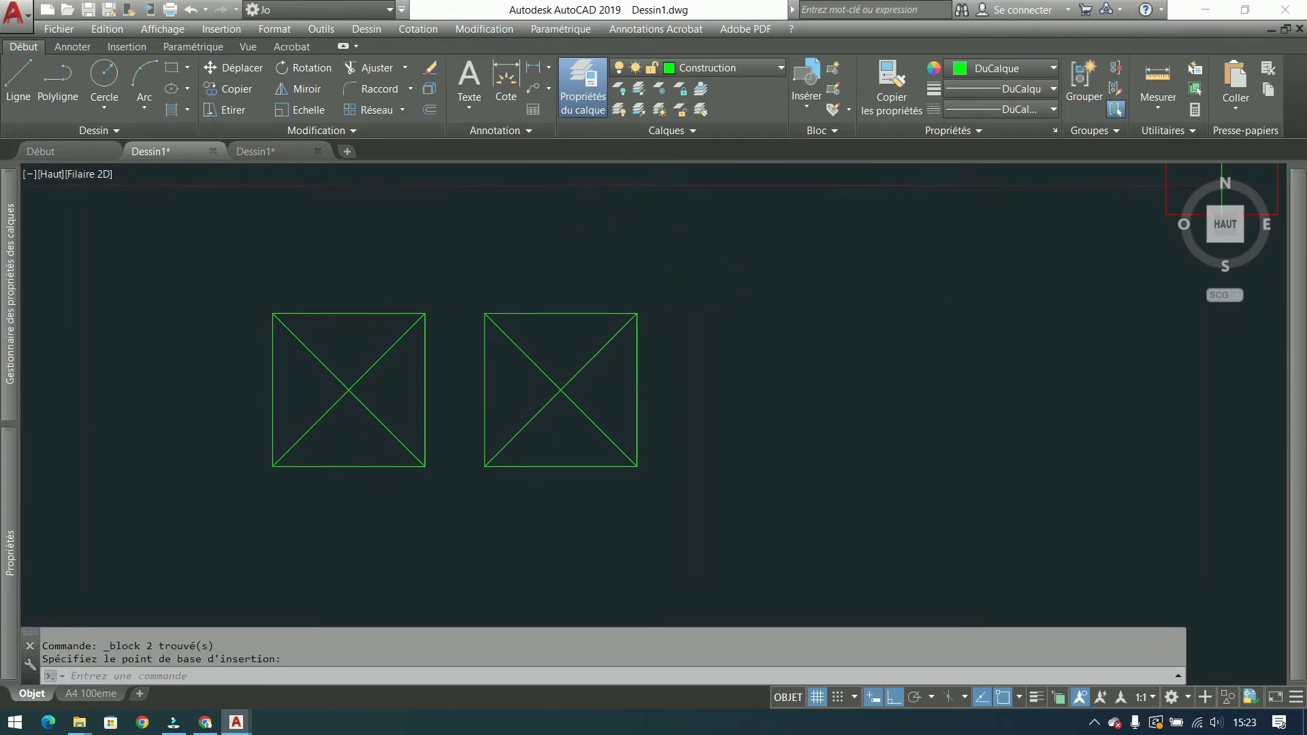
click(807, 109)
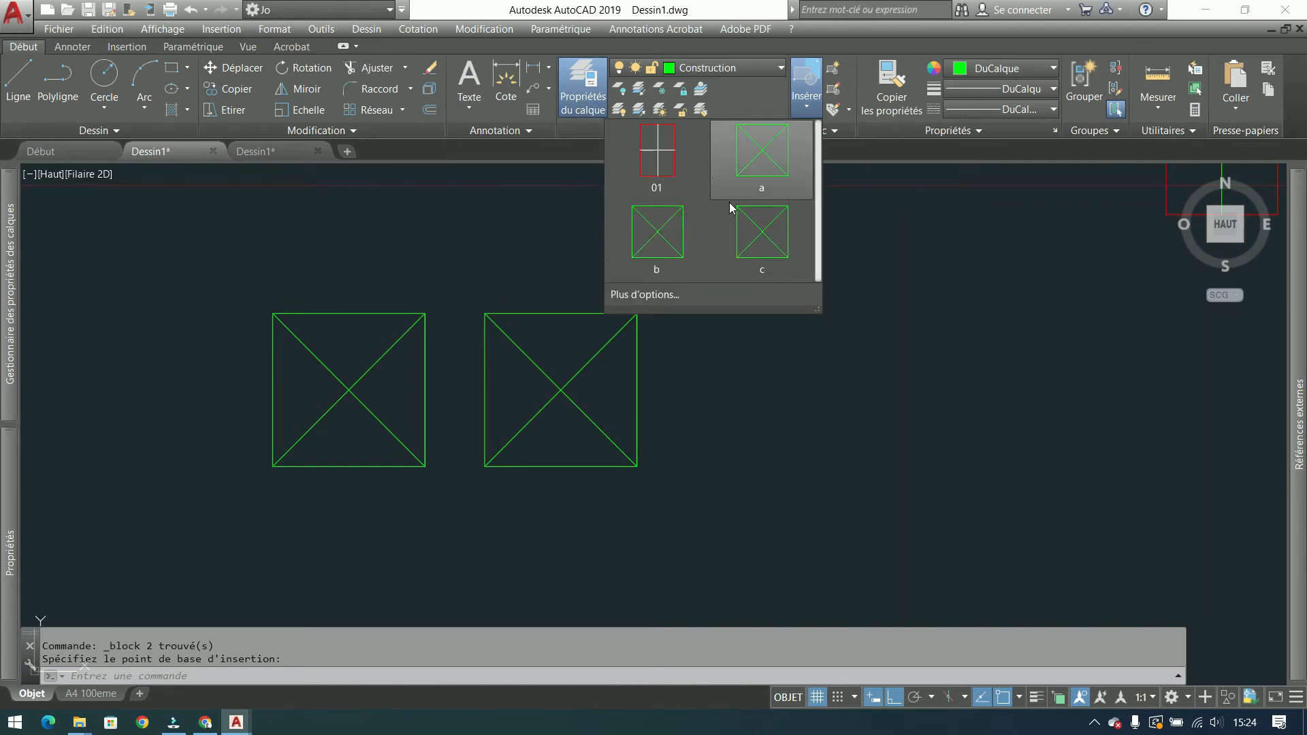
click(278, 152)
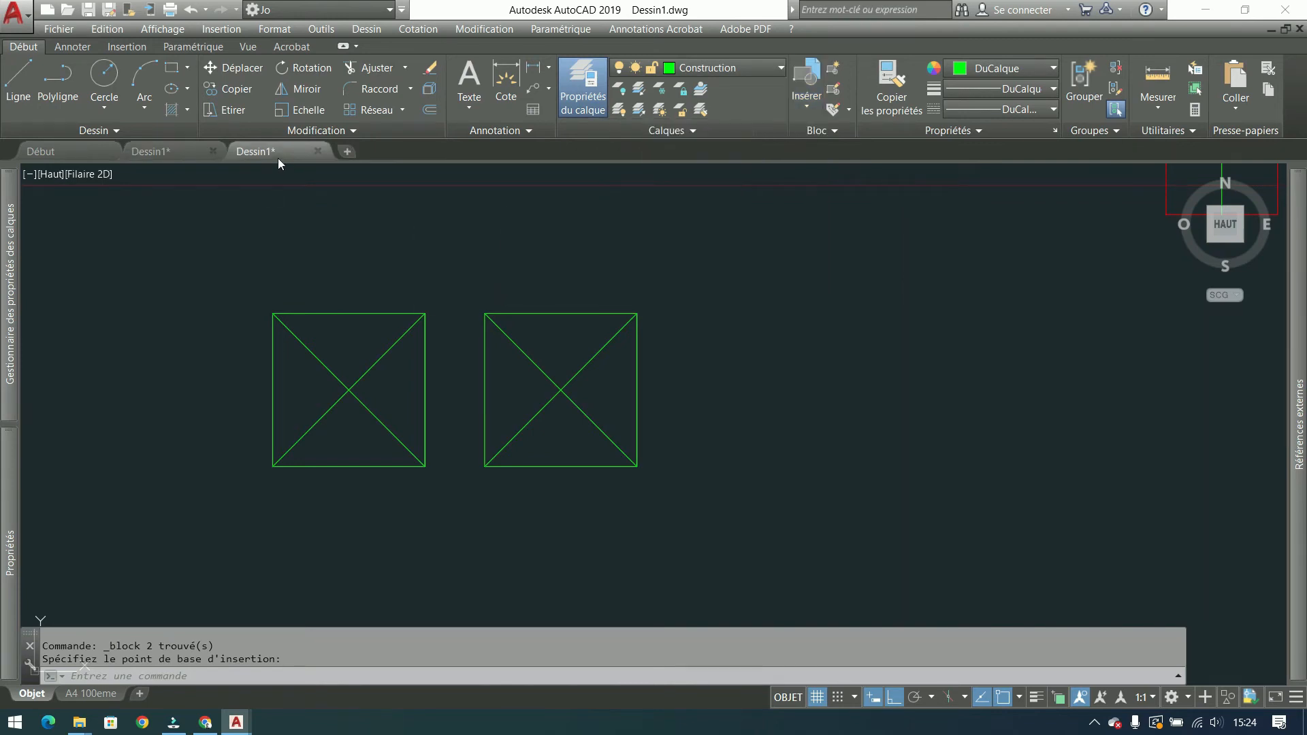
click(805, 113)
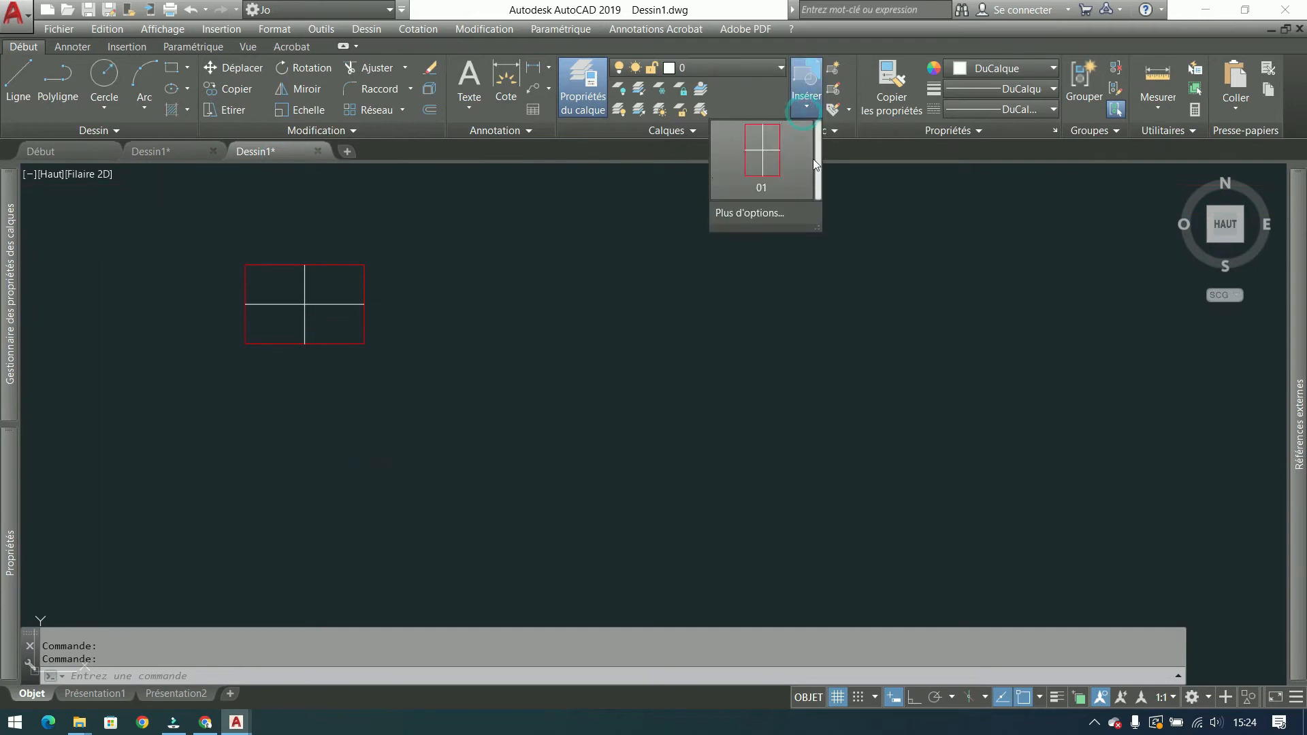
click(306, 311)
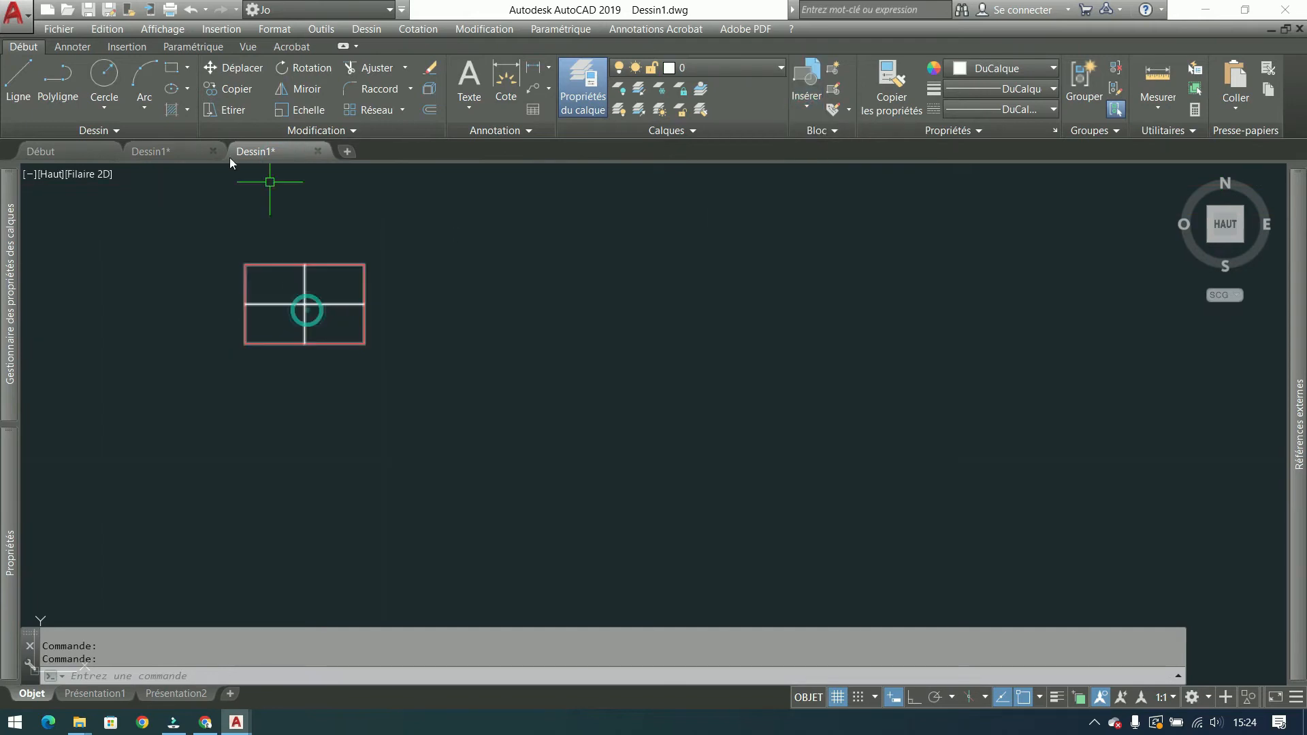
click(165, 150)
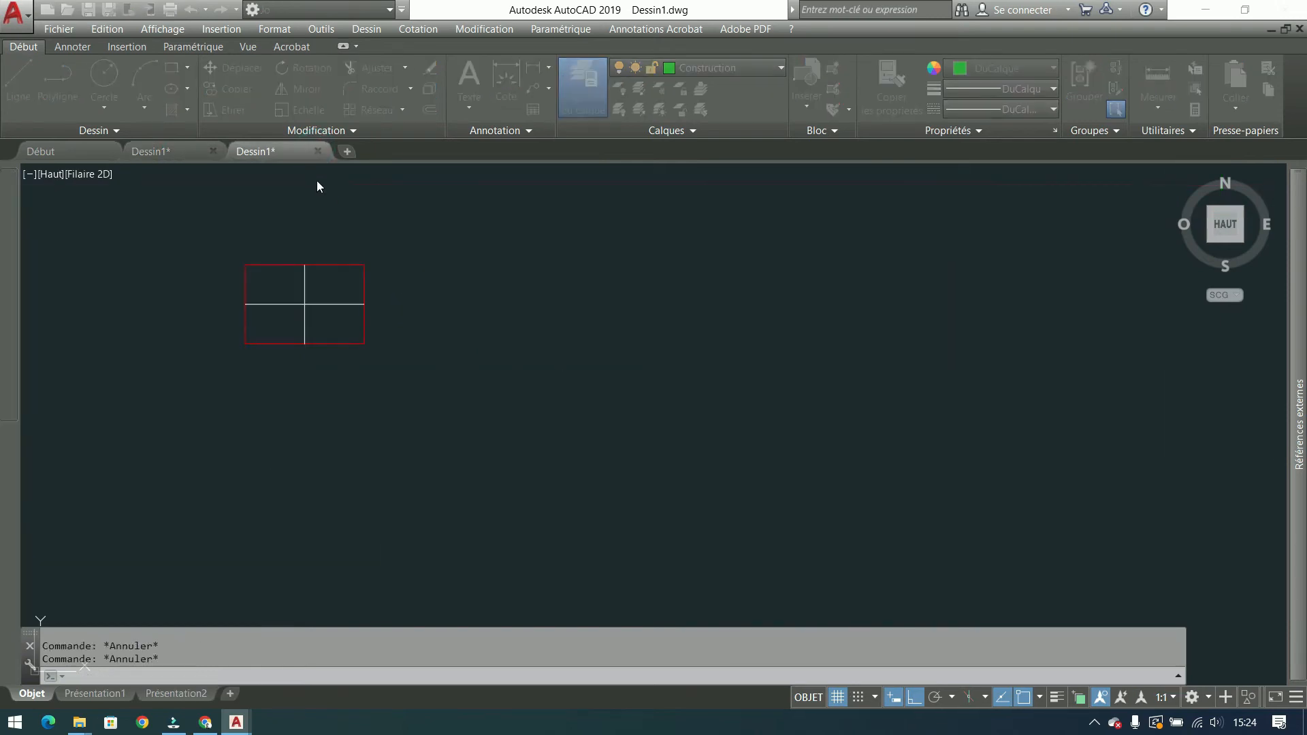
click(669, 398)
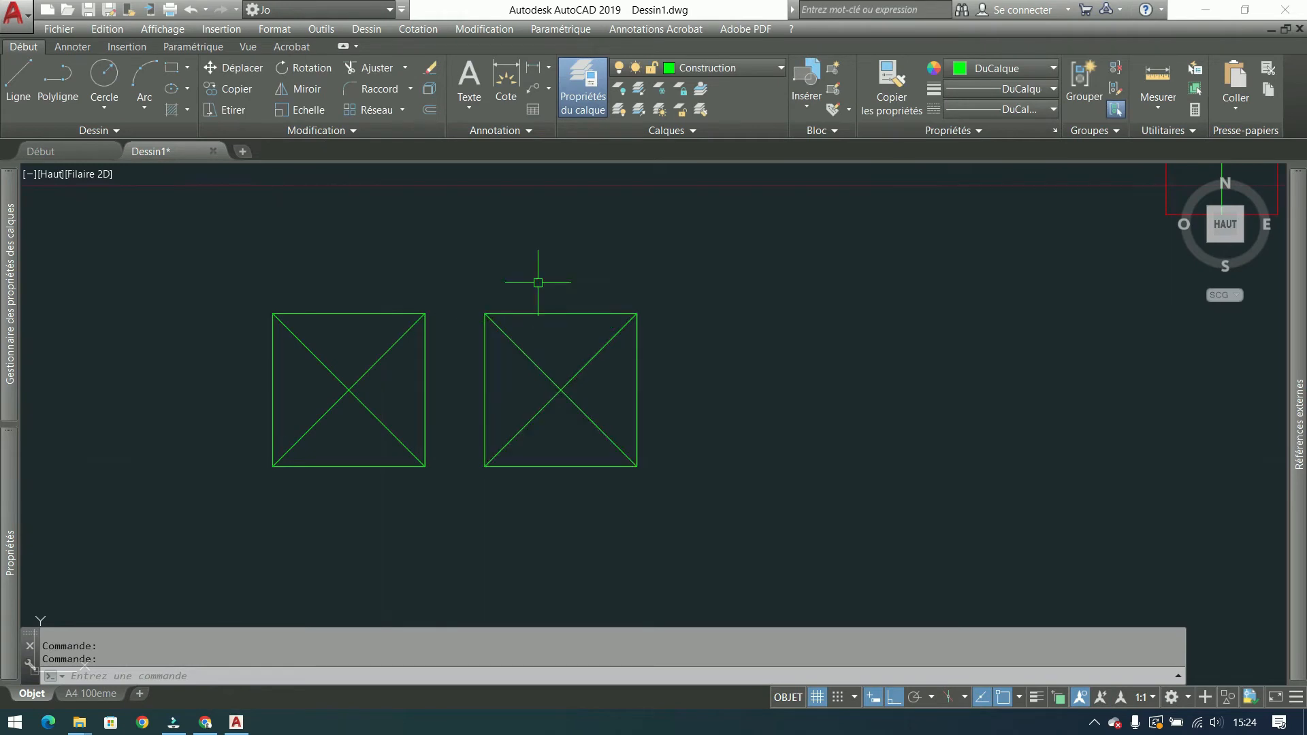
Step: Examine the block gallery and select the first and second crossed squares to compare the kept objects with the converted block
click(800, 109)
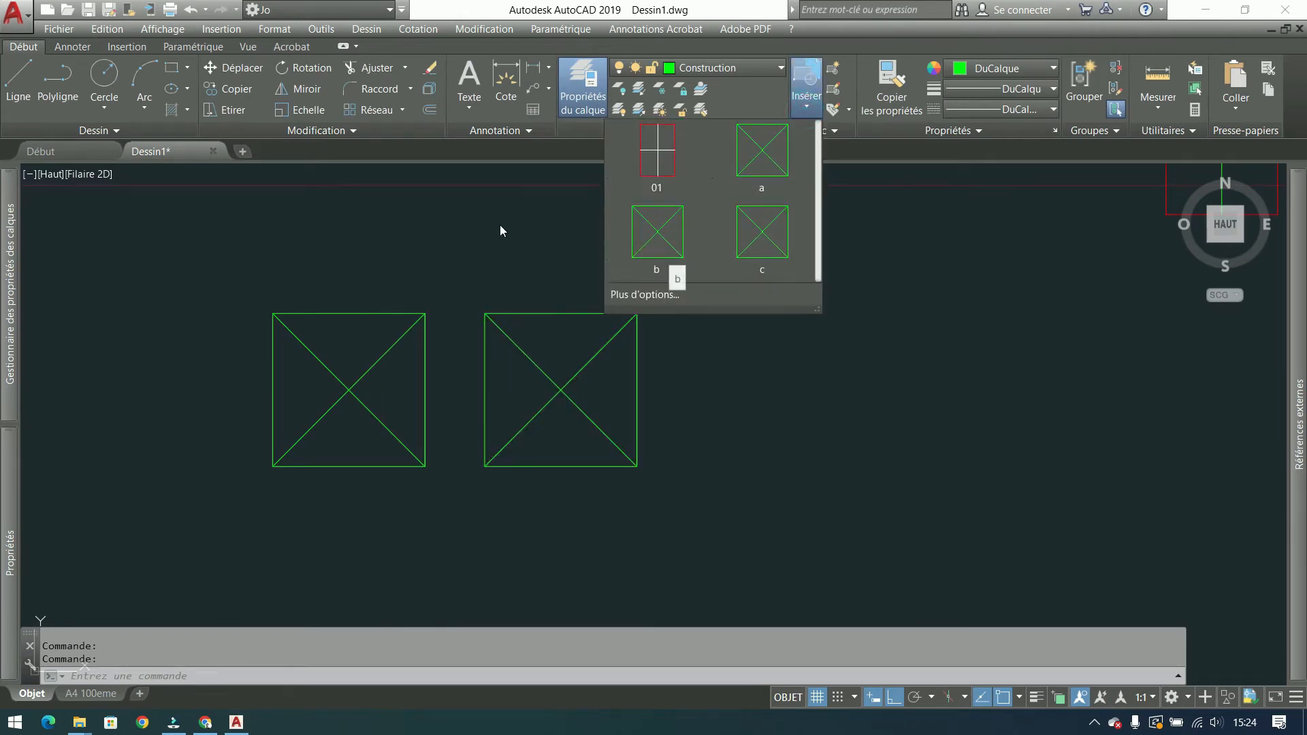
click(337, 313)
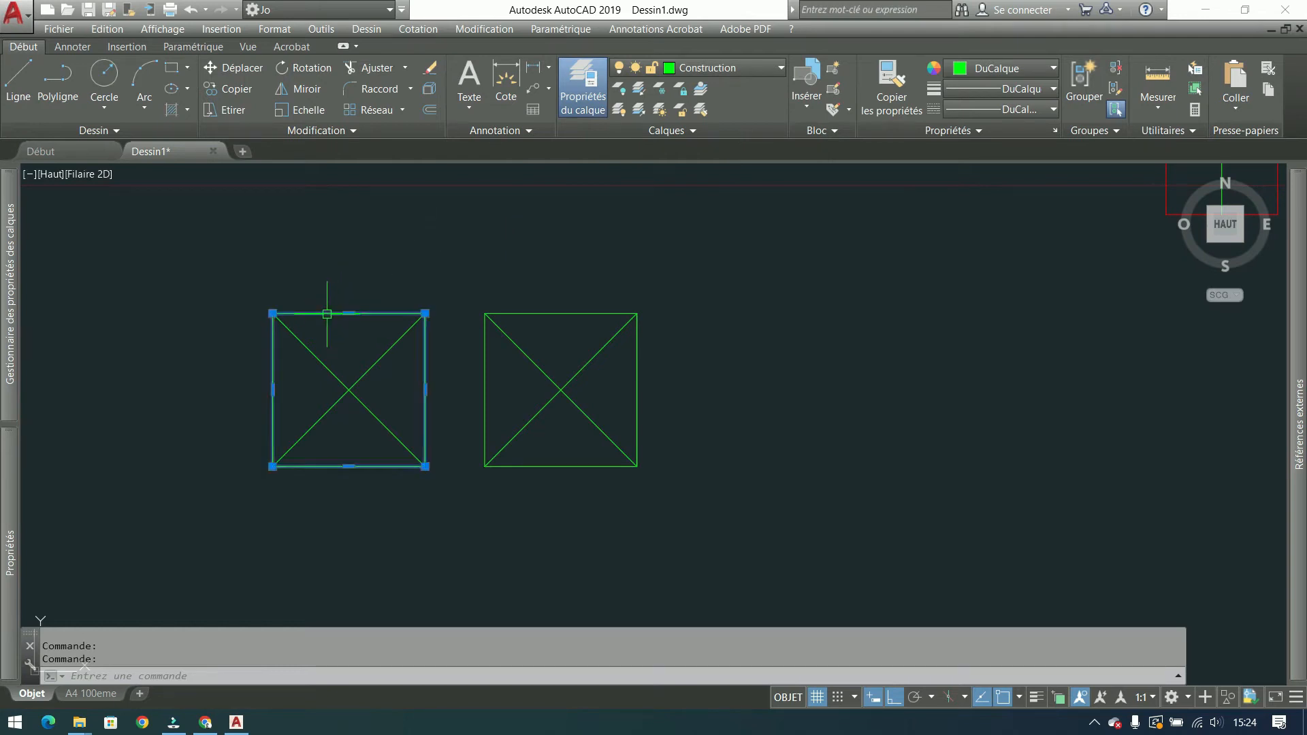
click(347, 352)
click(307, 416)
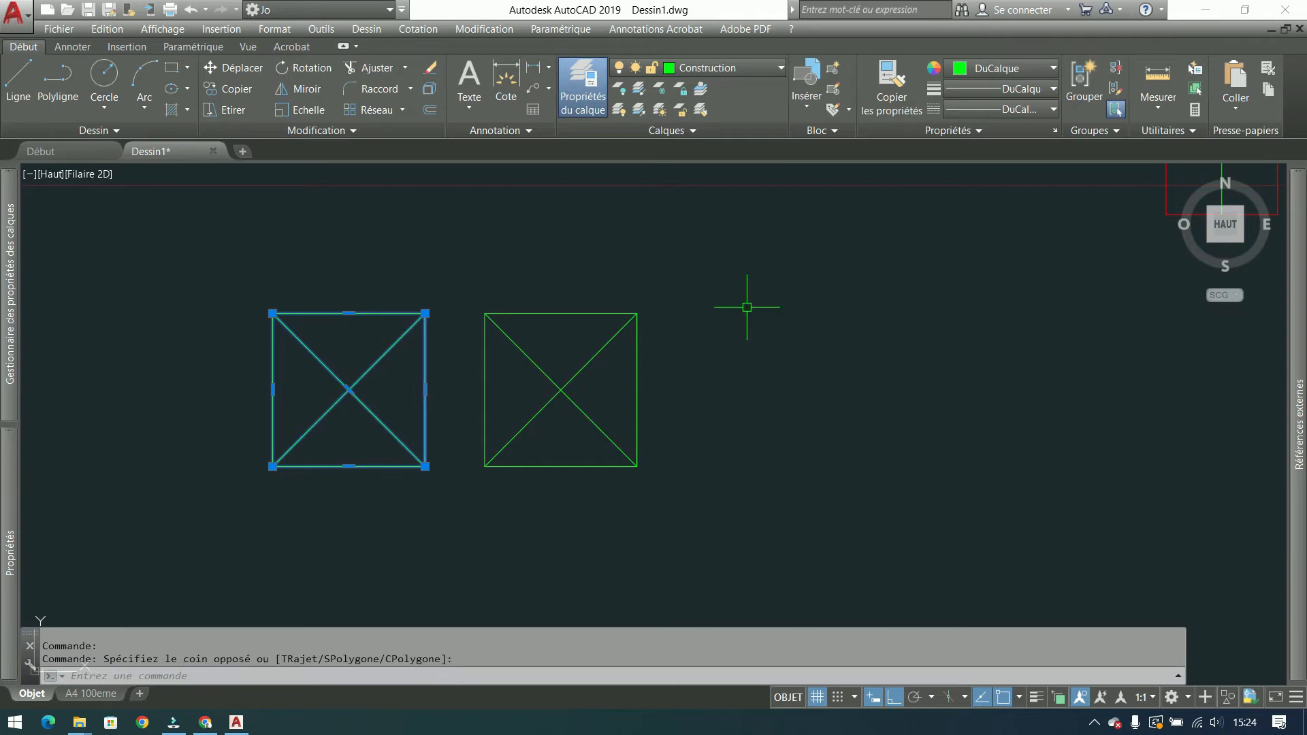
click(805, 108)
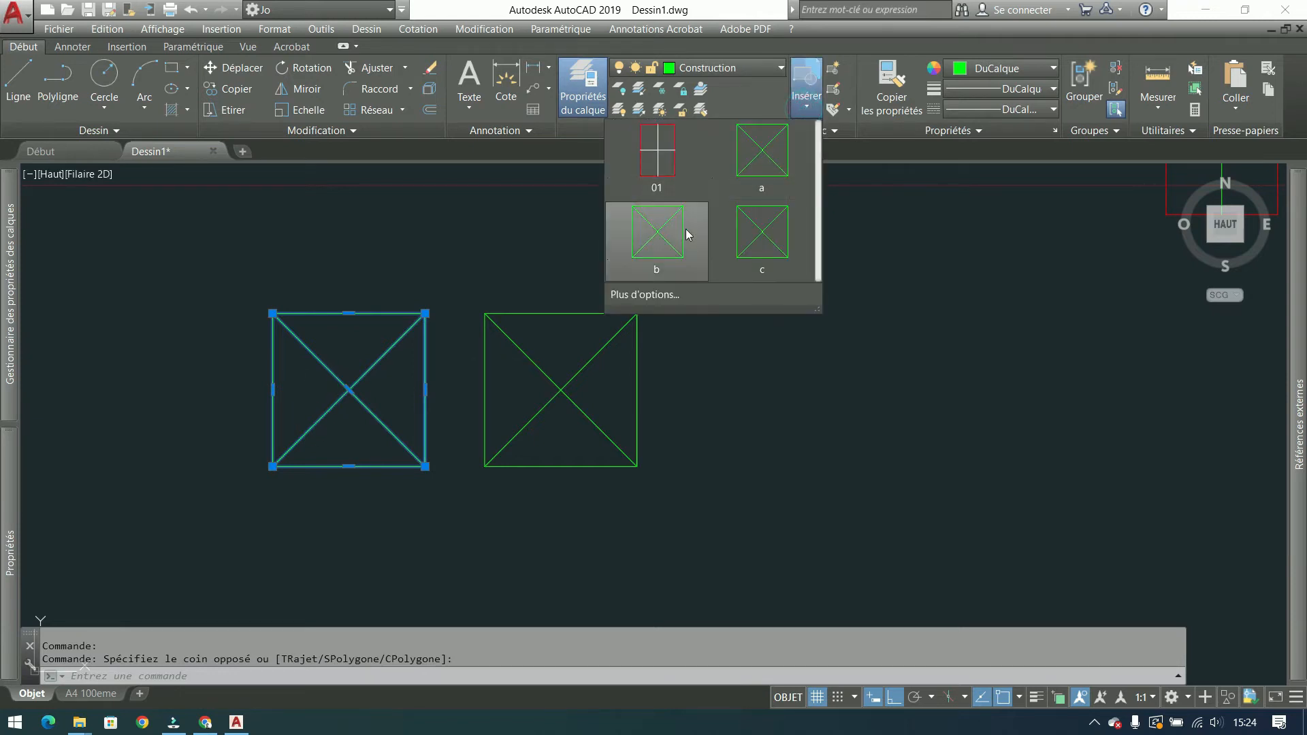
key(Escape)
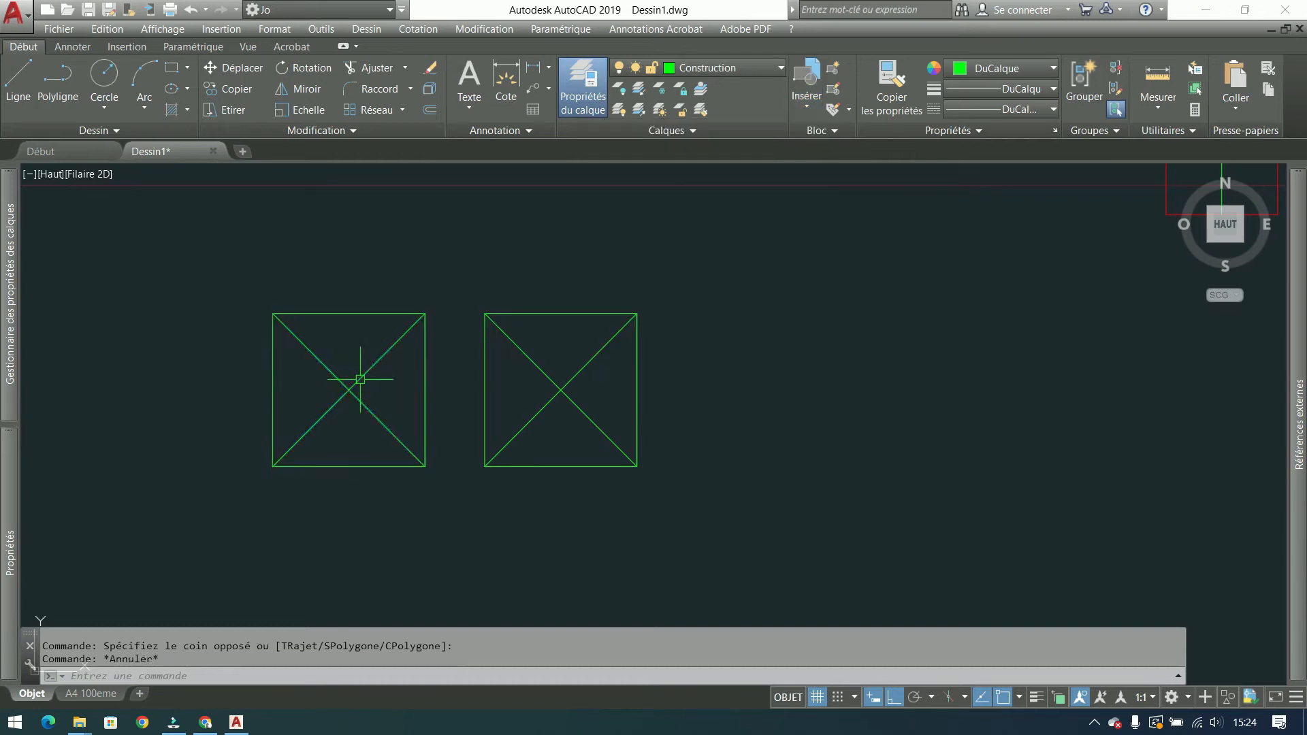
click(390, 265)
click(270, 441)
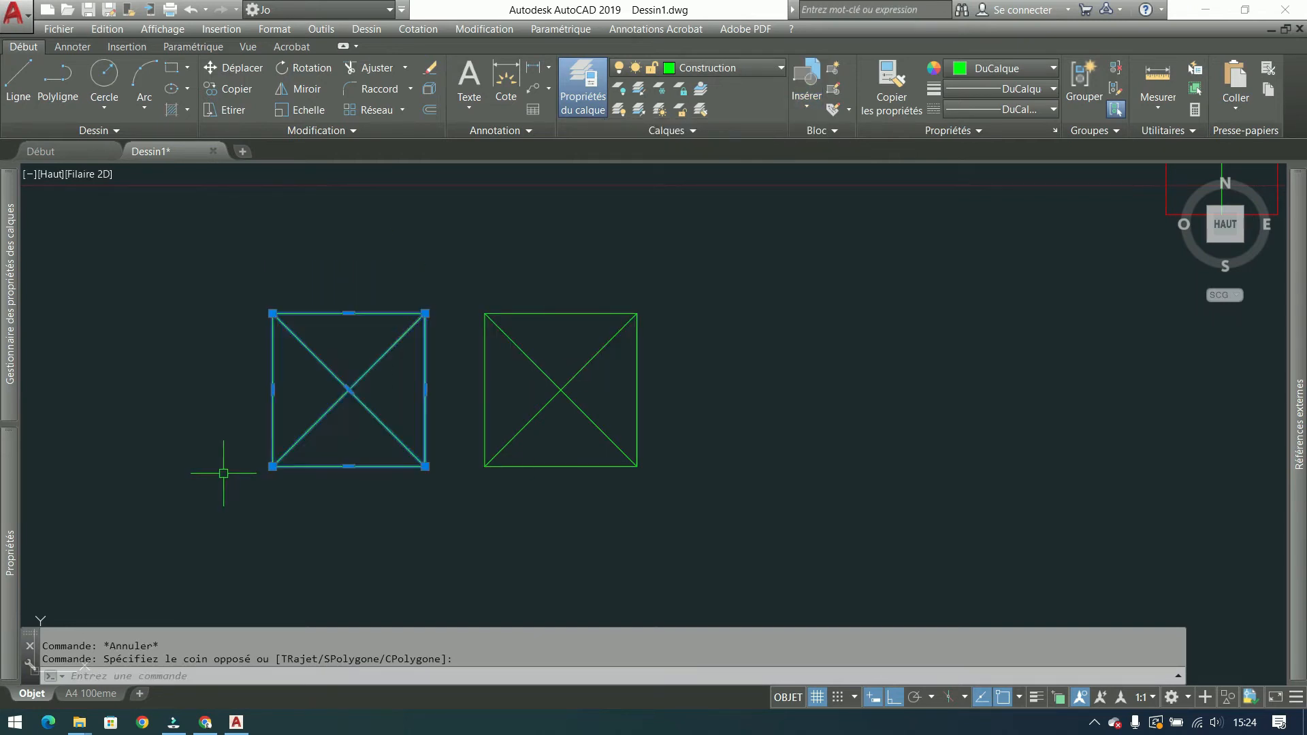
key(Escape)
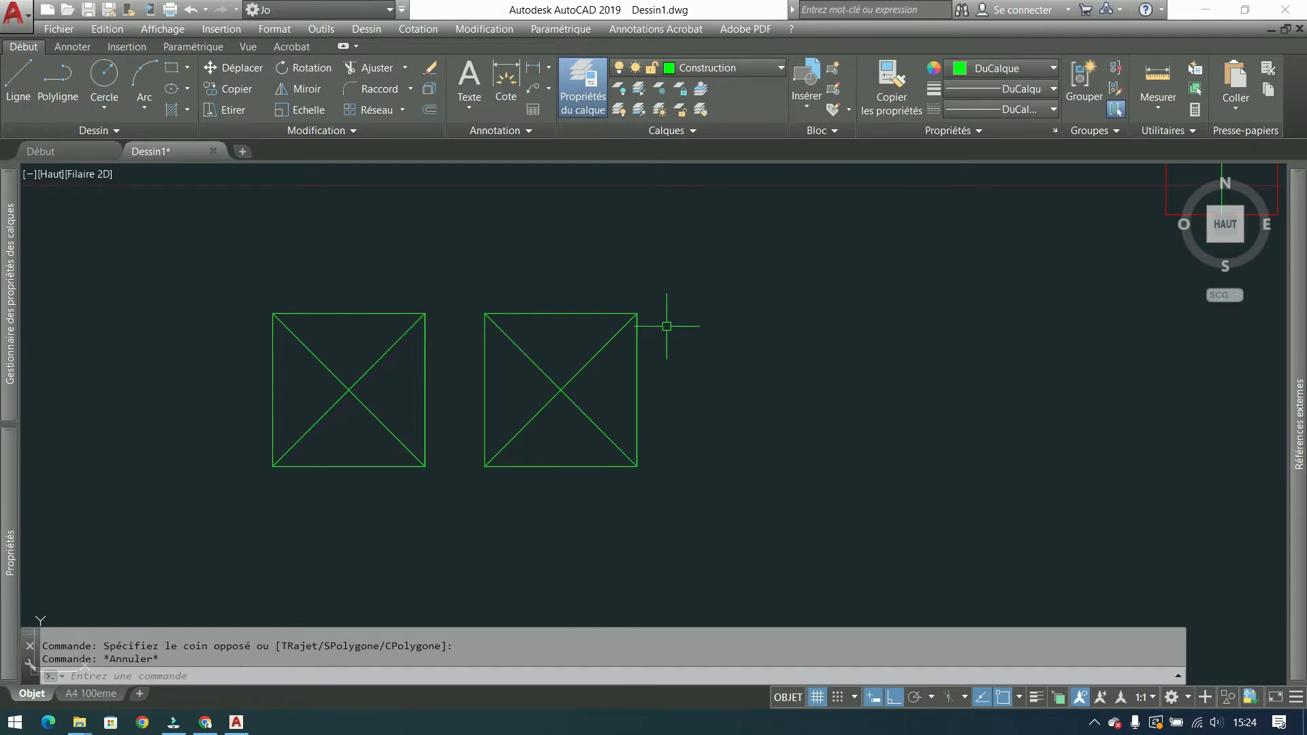
click(637, 354)
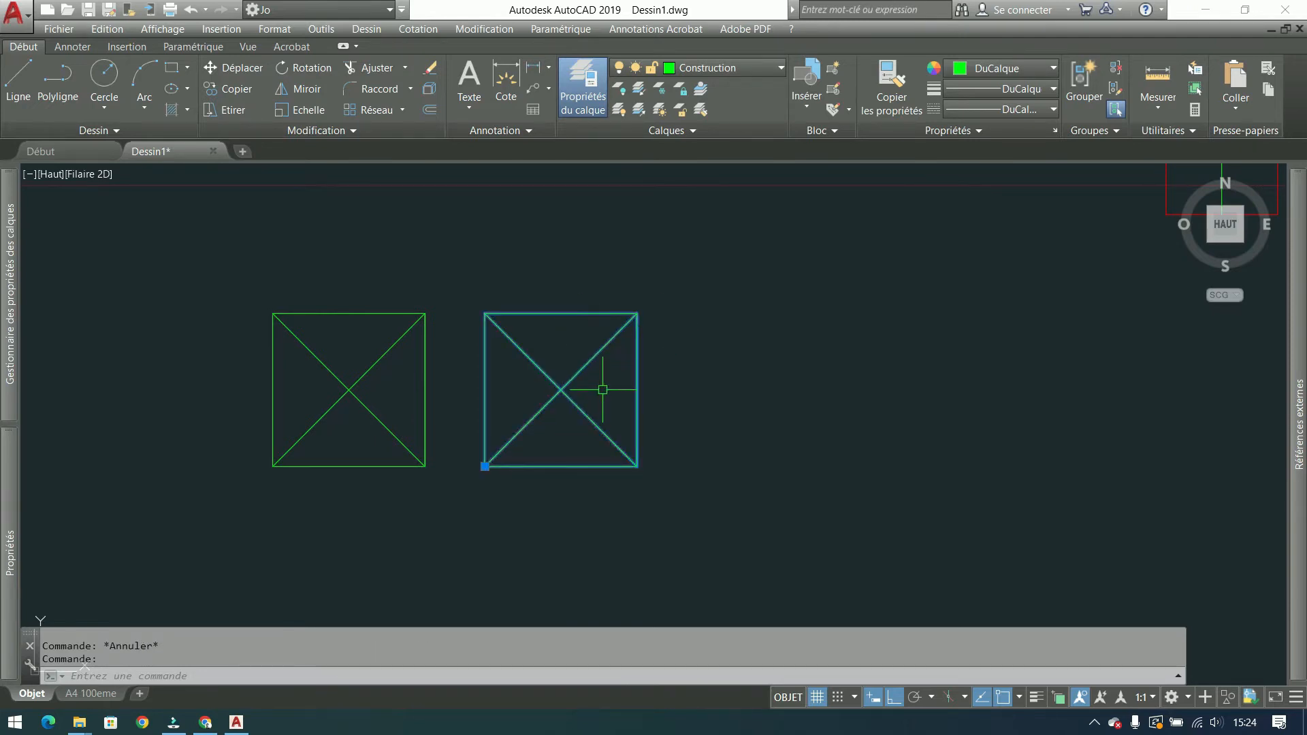
Step: Insert block "c" beside the second crossed square, aligned with its bottom edge, and explode the inserted block
click(805, 92)
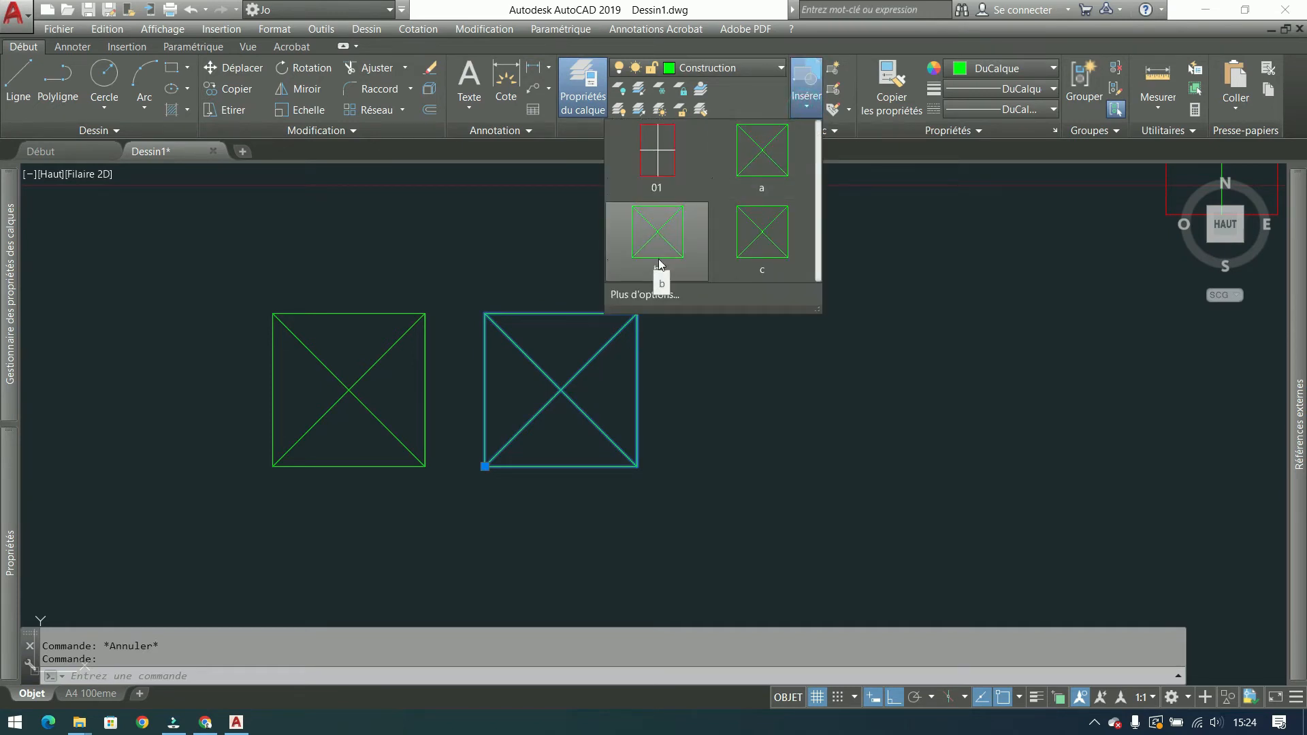
click(749, 242)
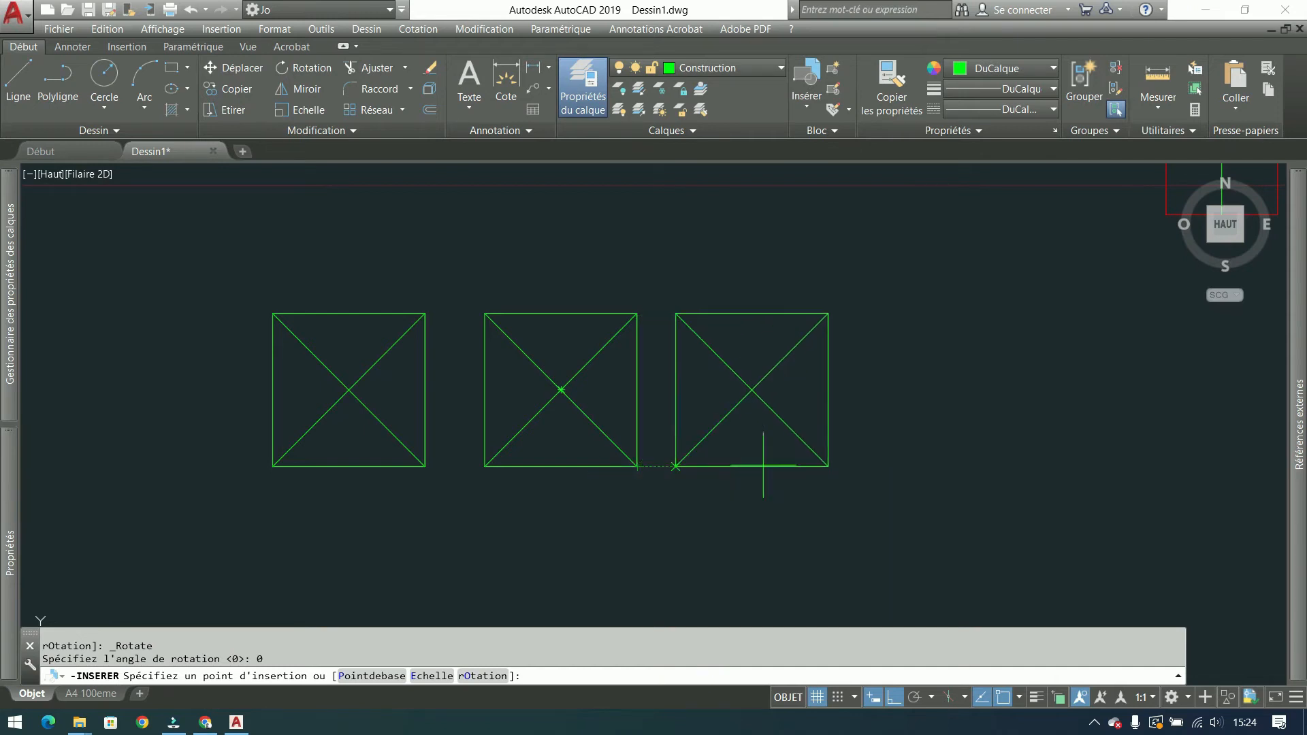
click(717, 467)
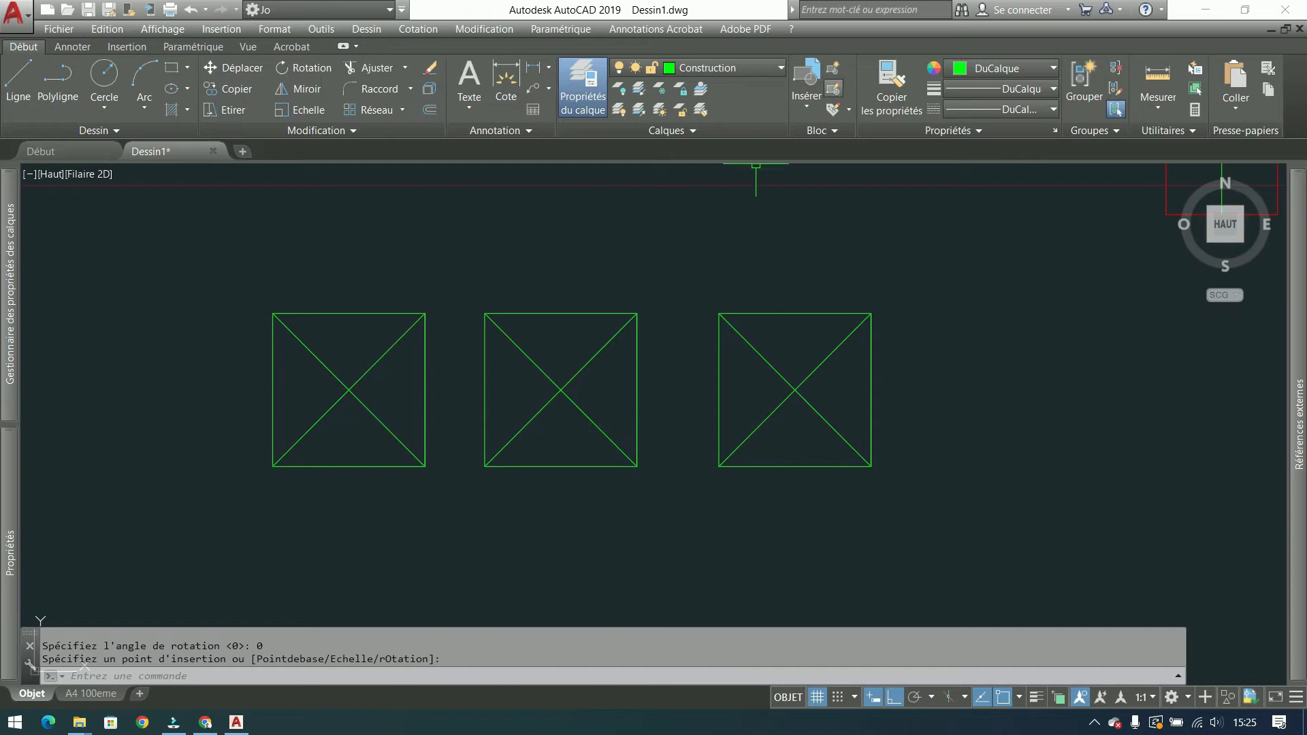
click(773, 429)
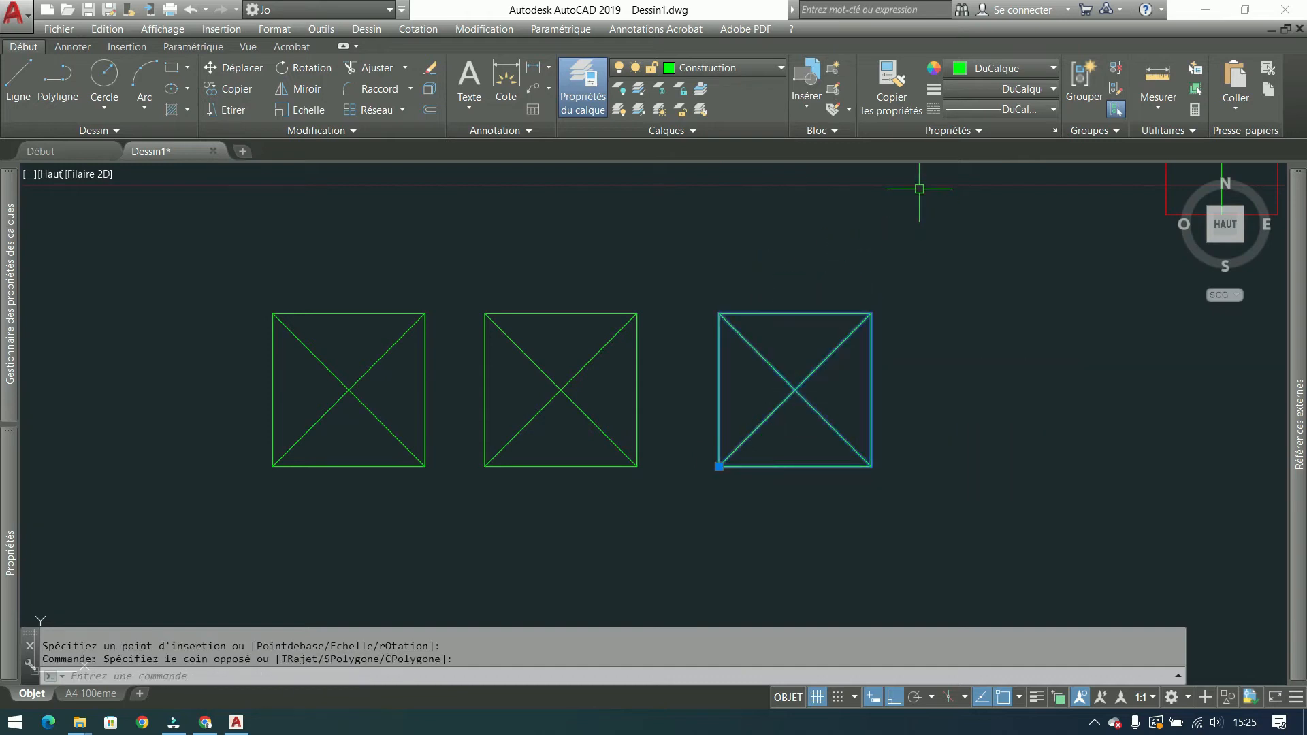
click(430, 89)
click(872, 284)
click(780, 450)
click(832, 67)
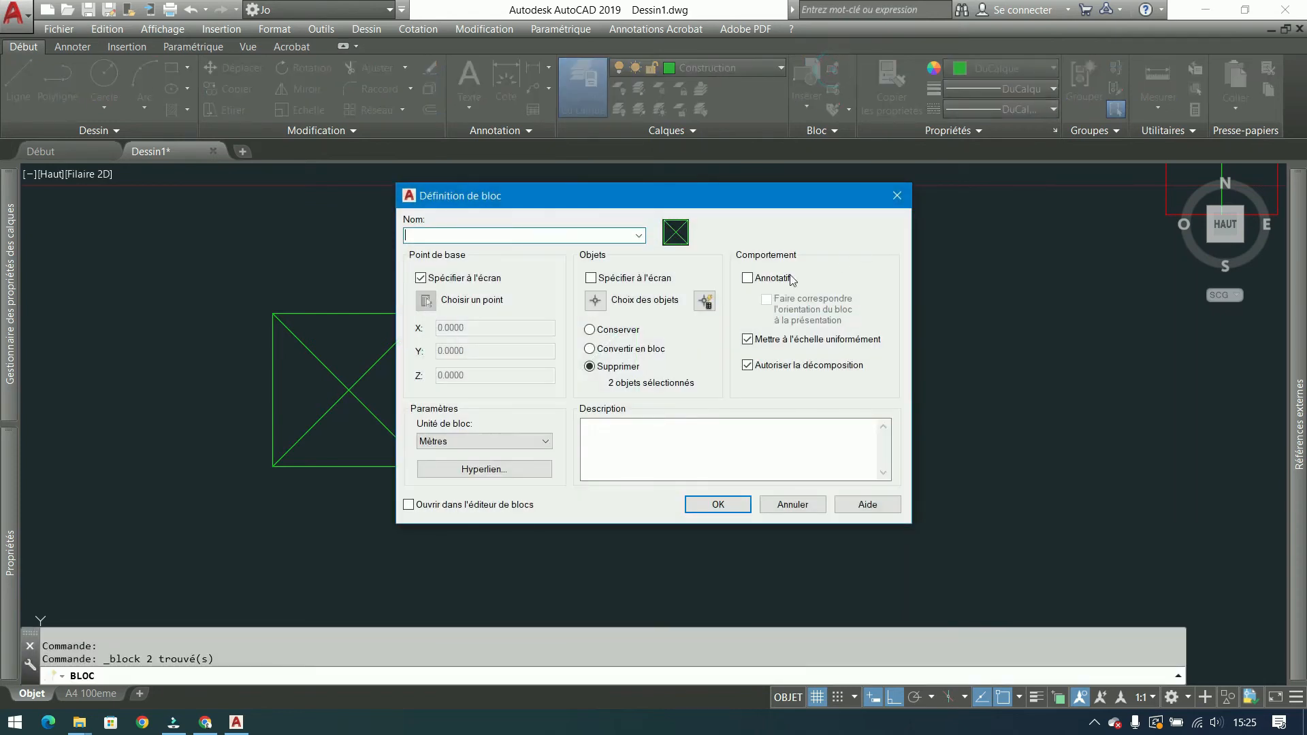
click(635, 349)
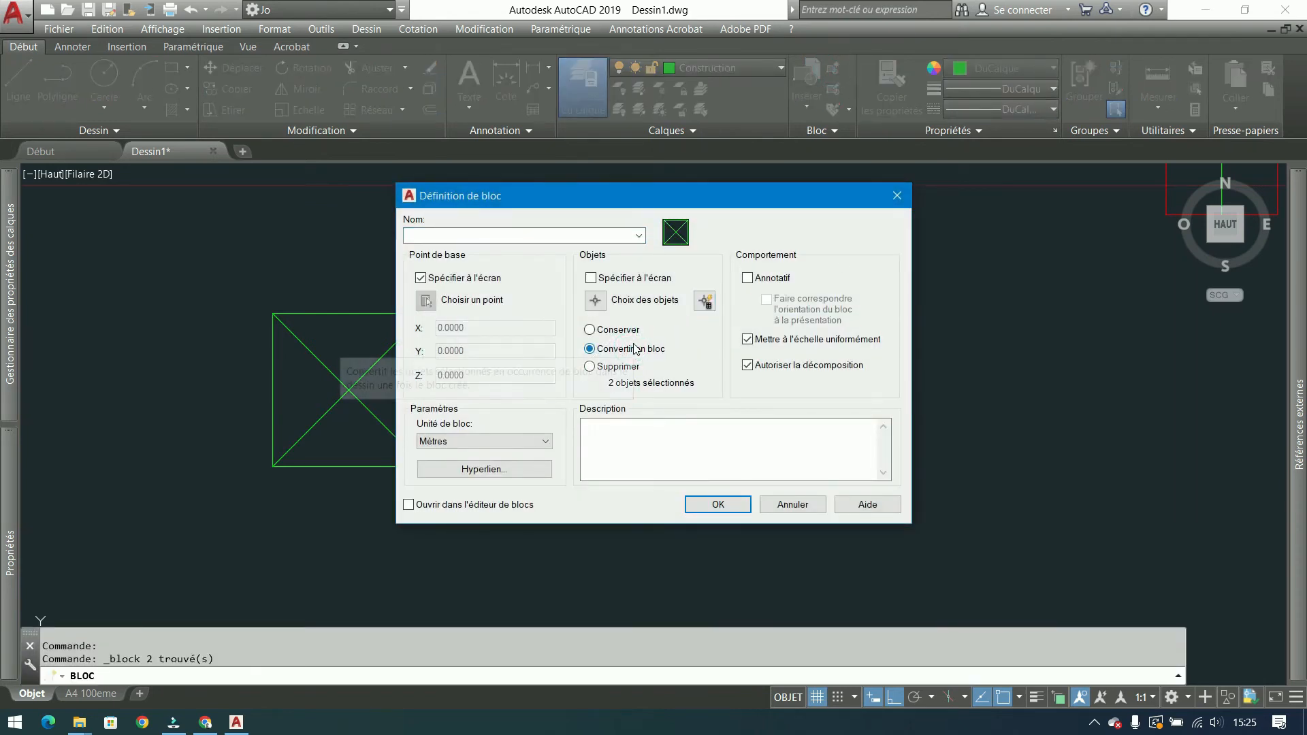
click(589, 330)
click(590, 366)
click(706, 455)
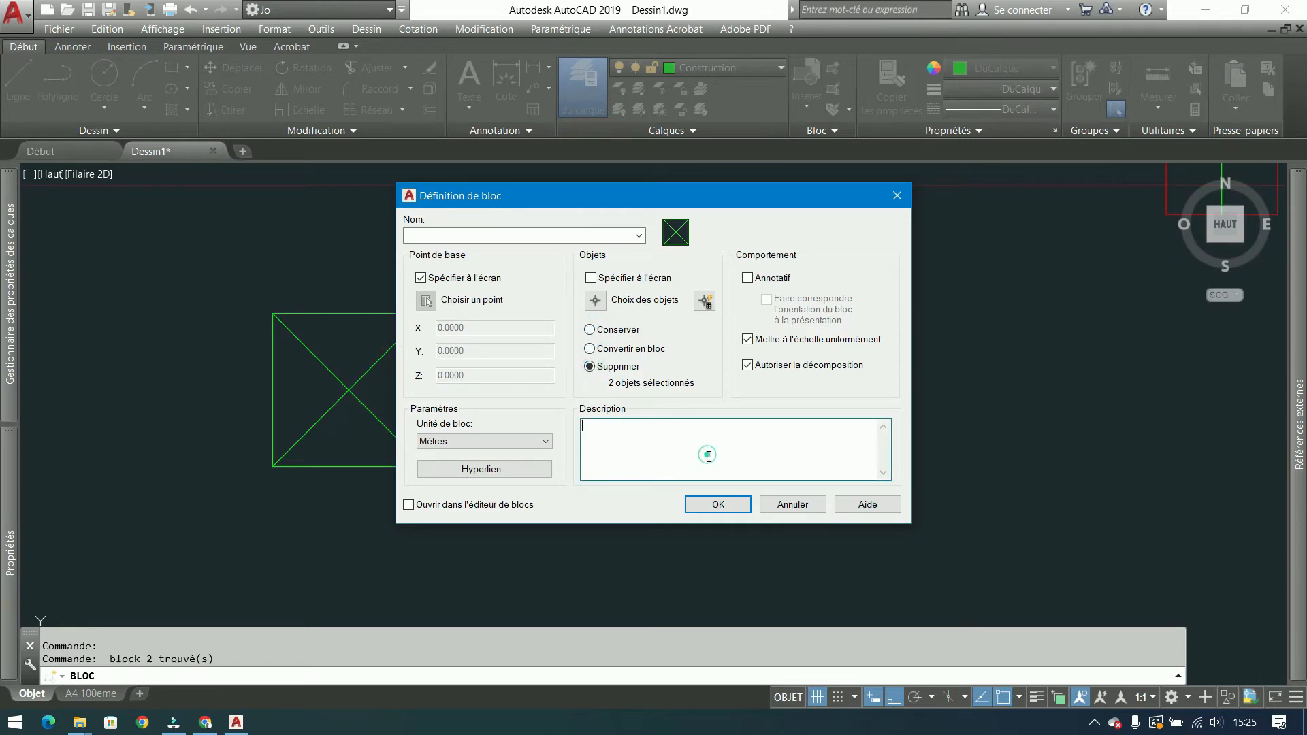
click(898, 196)
click(441, 245)
click(980, 319)
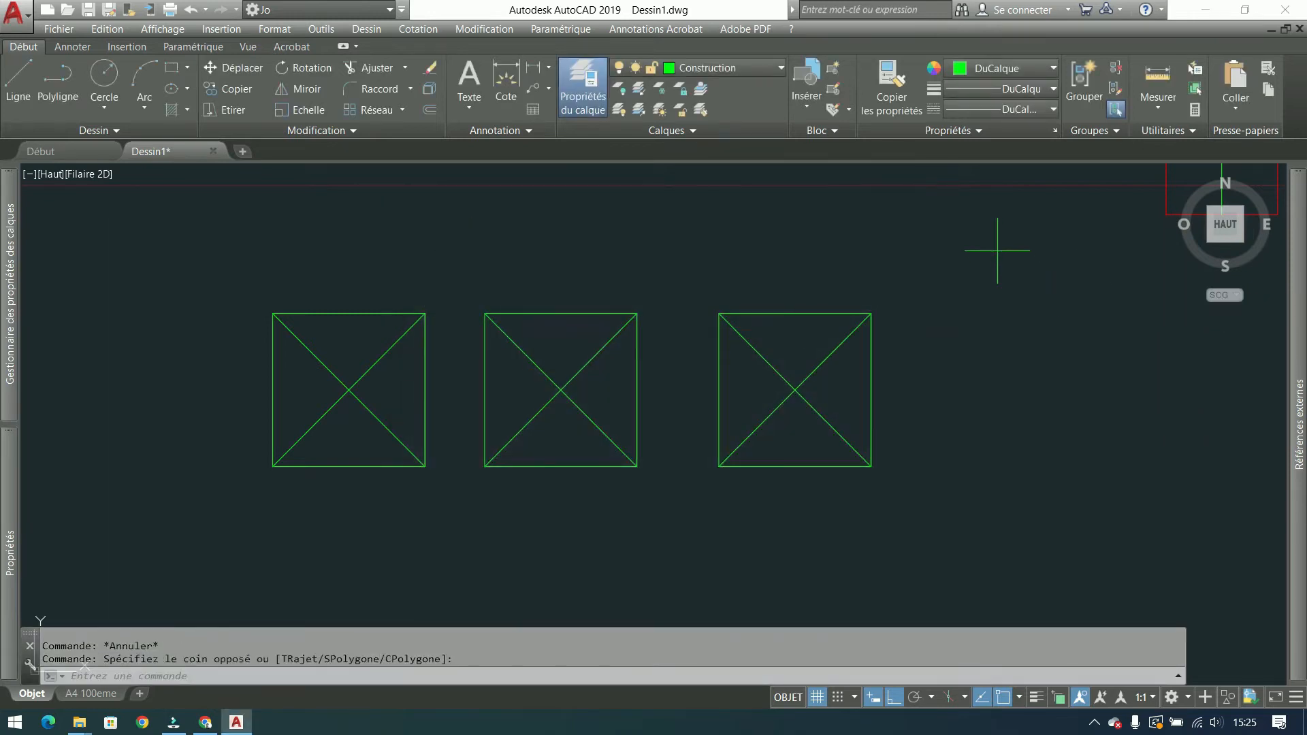
Step: Define block "d" from the third crossed square with description "bloc d, en mm, lit en 160", converting its objects to a block based at the lower-left corner
click(1000, 254)
click(709, 482)
click(832, 110)
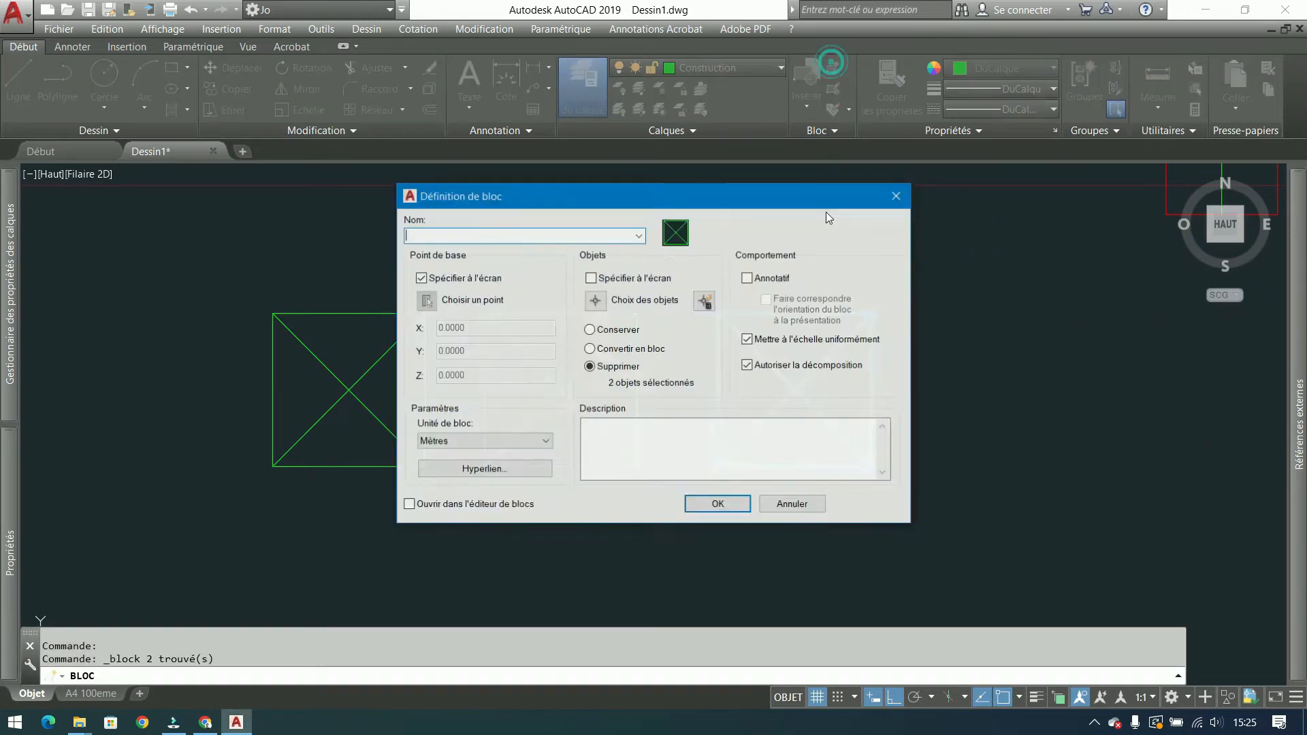
text(d)
click(620, 443)
text(bloc d)
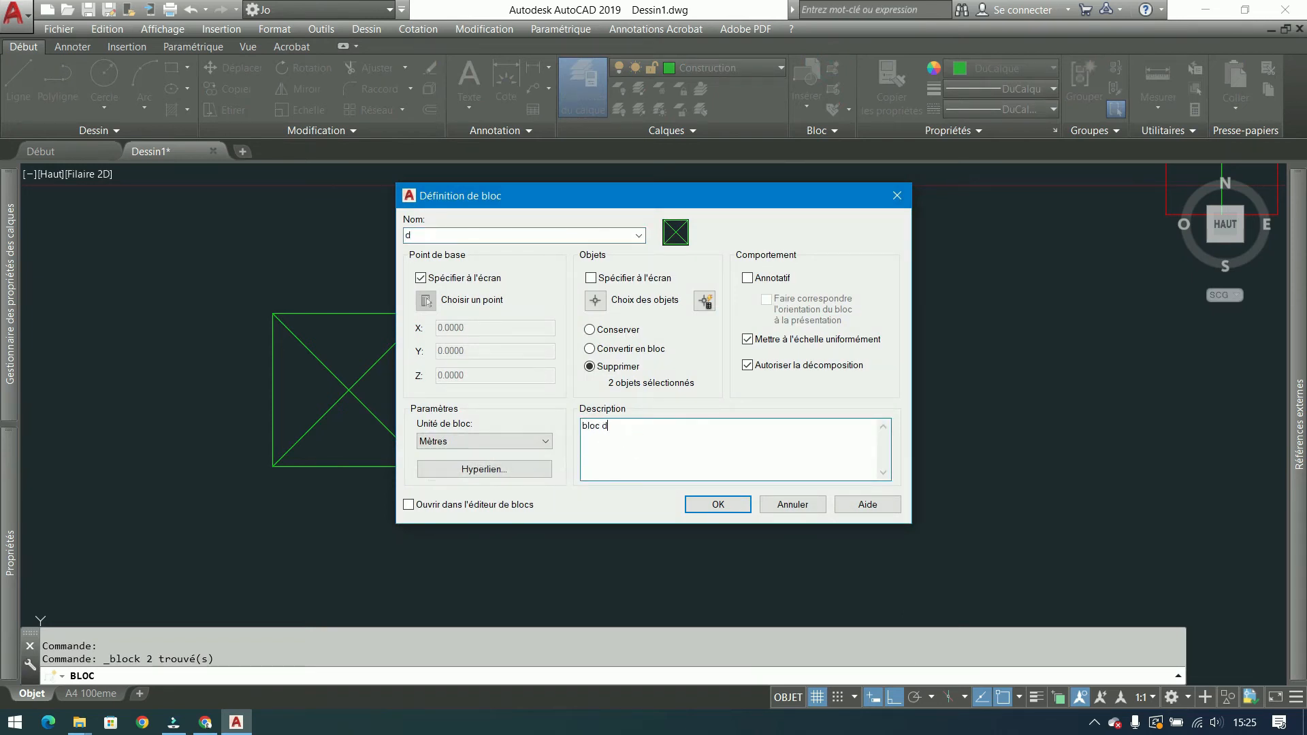
text(, en mm, lit en 160)
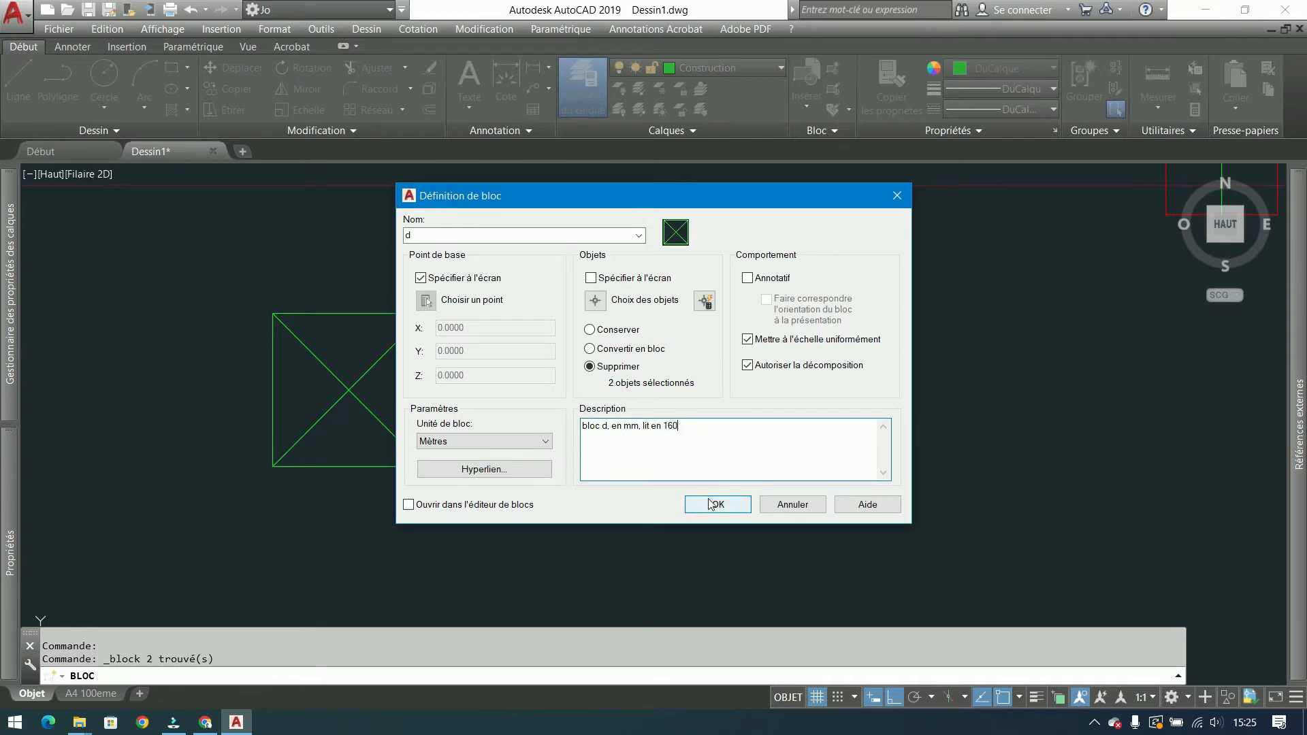
click(620, 330)
click(632, 347)
click(711, 503)
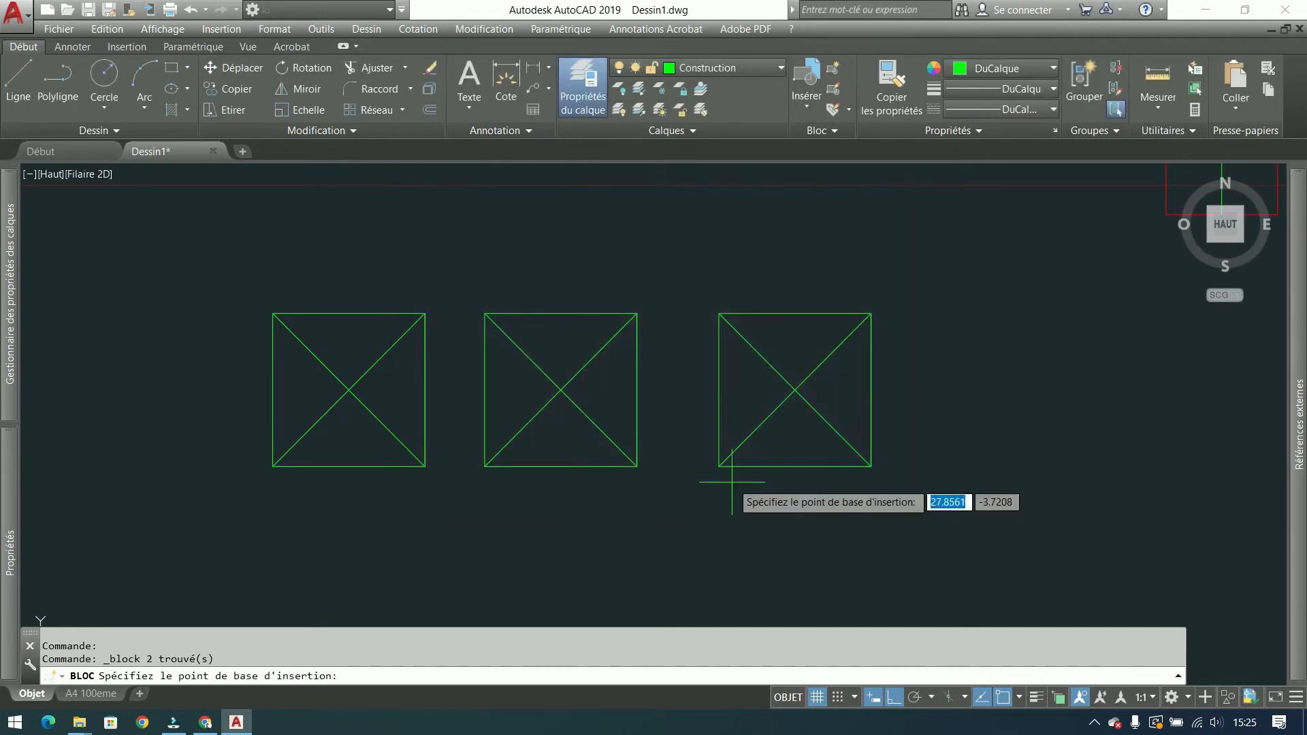
Step: Insert block "d" to the right of the third crossed square, aligned with its bottom edge
click(805, 107)
scroll(766, 223, down, 2)
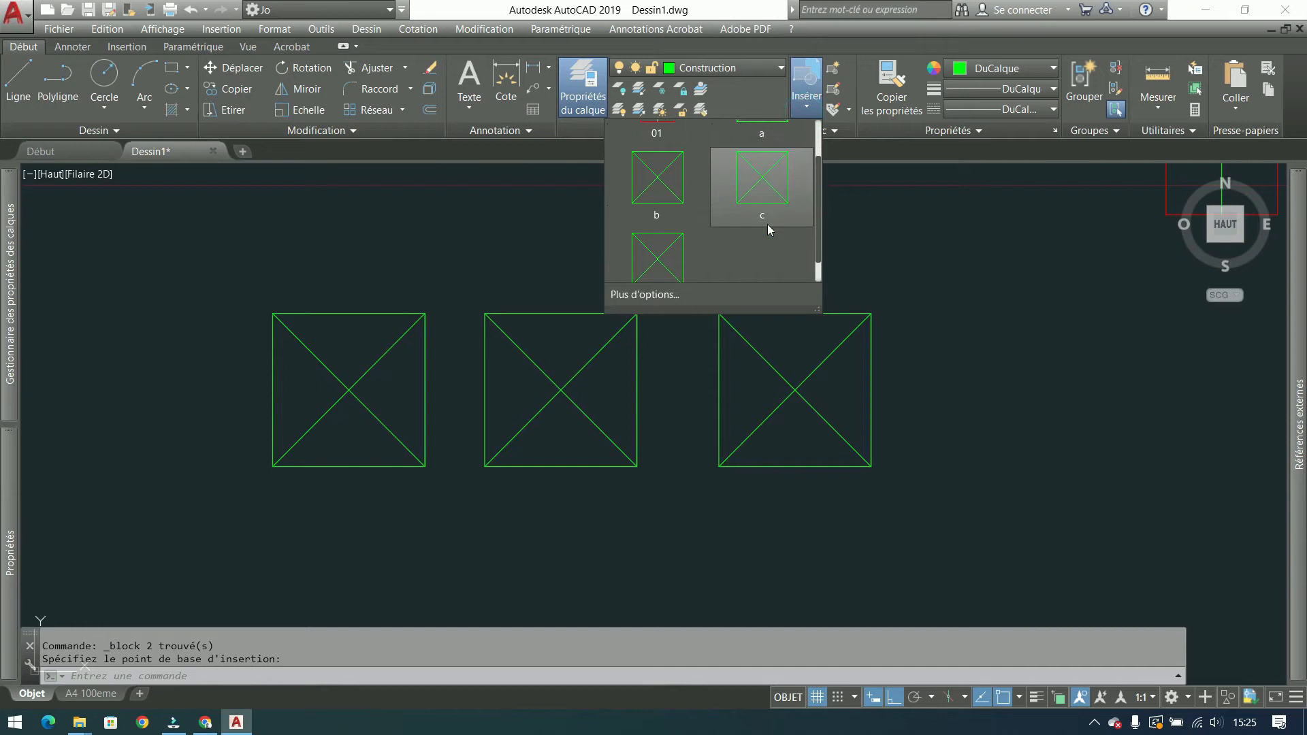
click(647, 245)
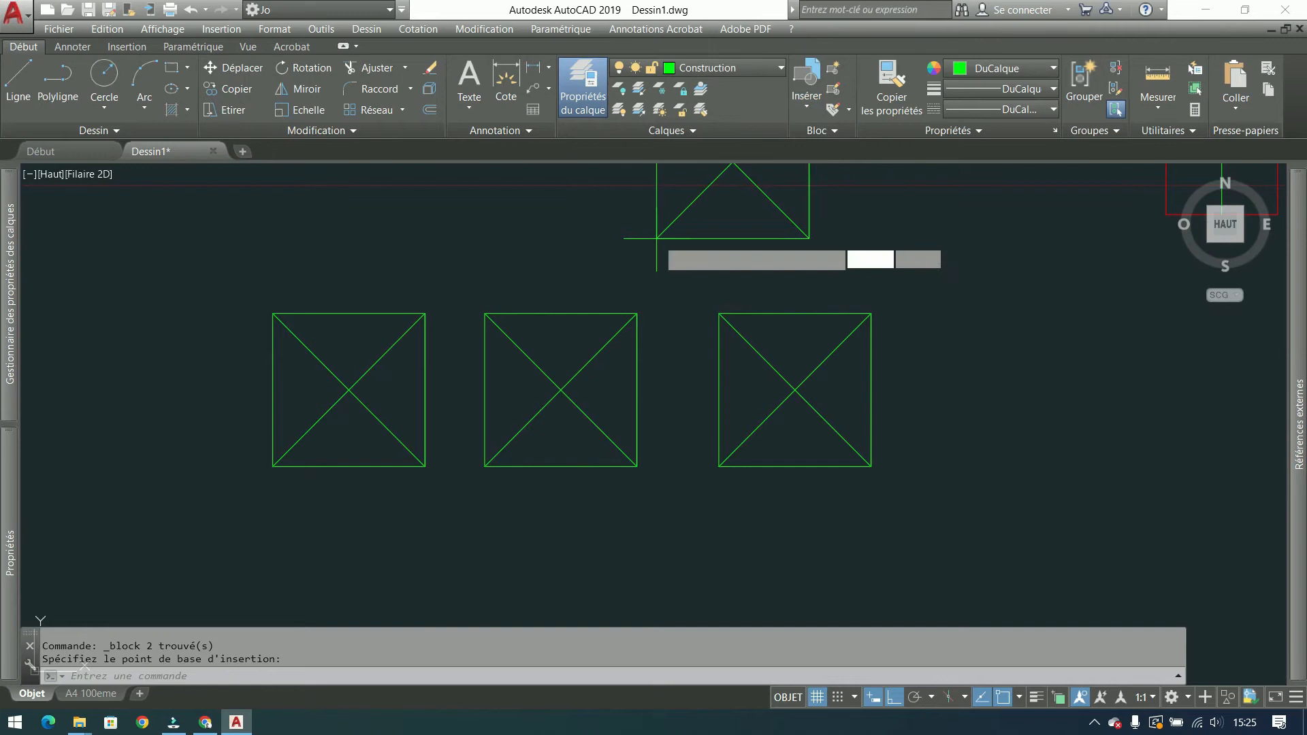
click(928, 467)
middle_drag(964, 469, 825, 459)
Step: Open the block definition list from the inserted block and compare the descriptions of blocks "a" to "d"
double_click(837, 452)
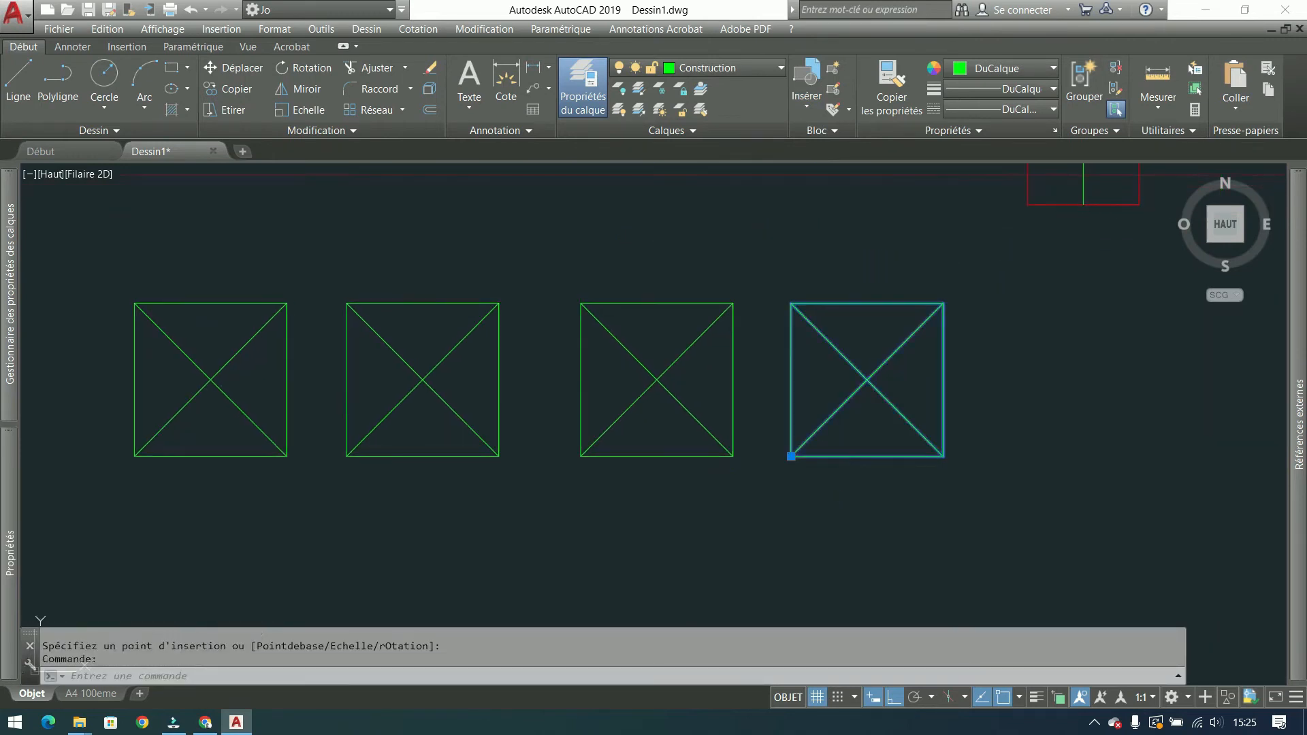
click(505, 302)
click(516, 313)
click(507, 345)
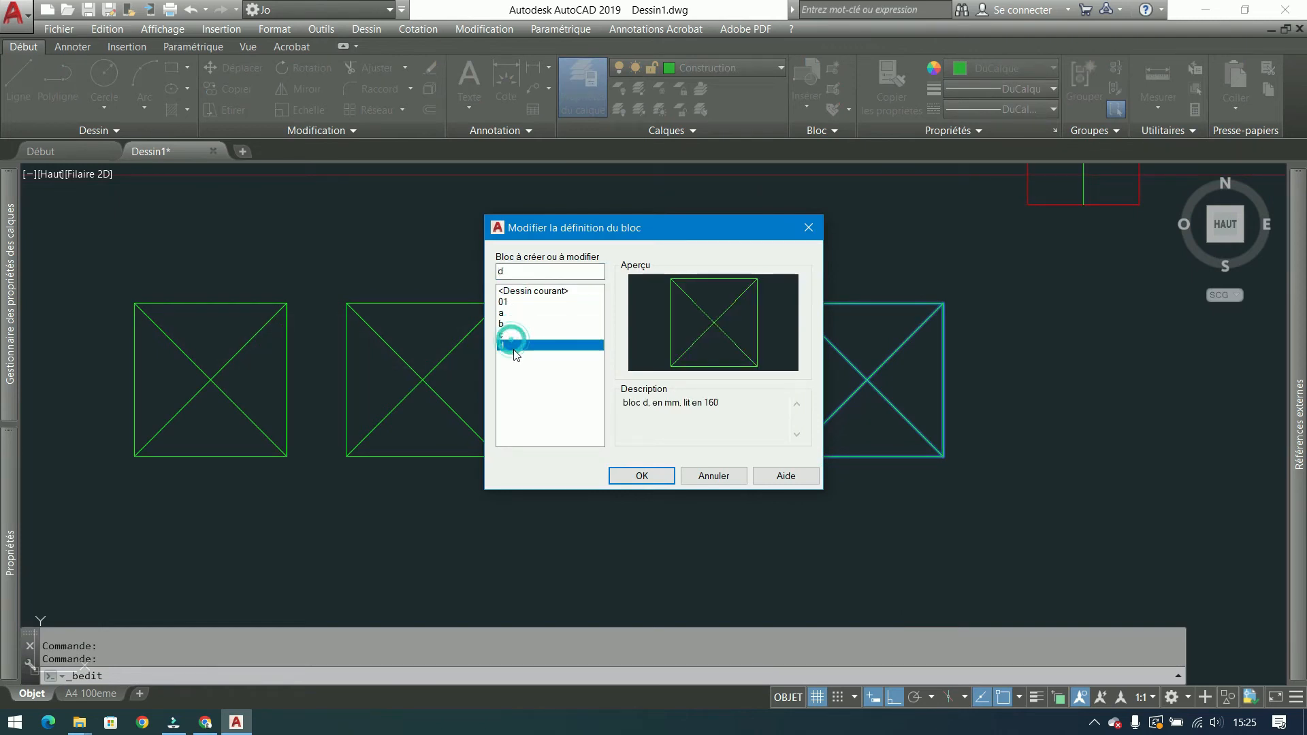
click(512, 314)
click(513, 324)
click(512, 334)
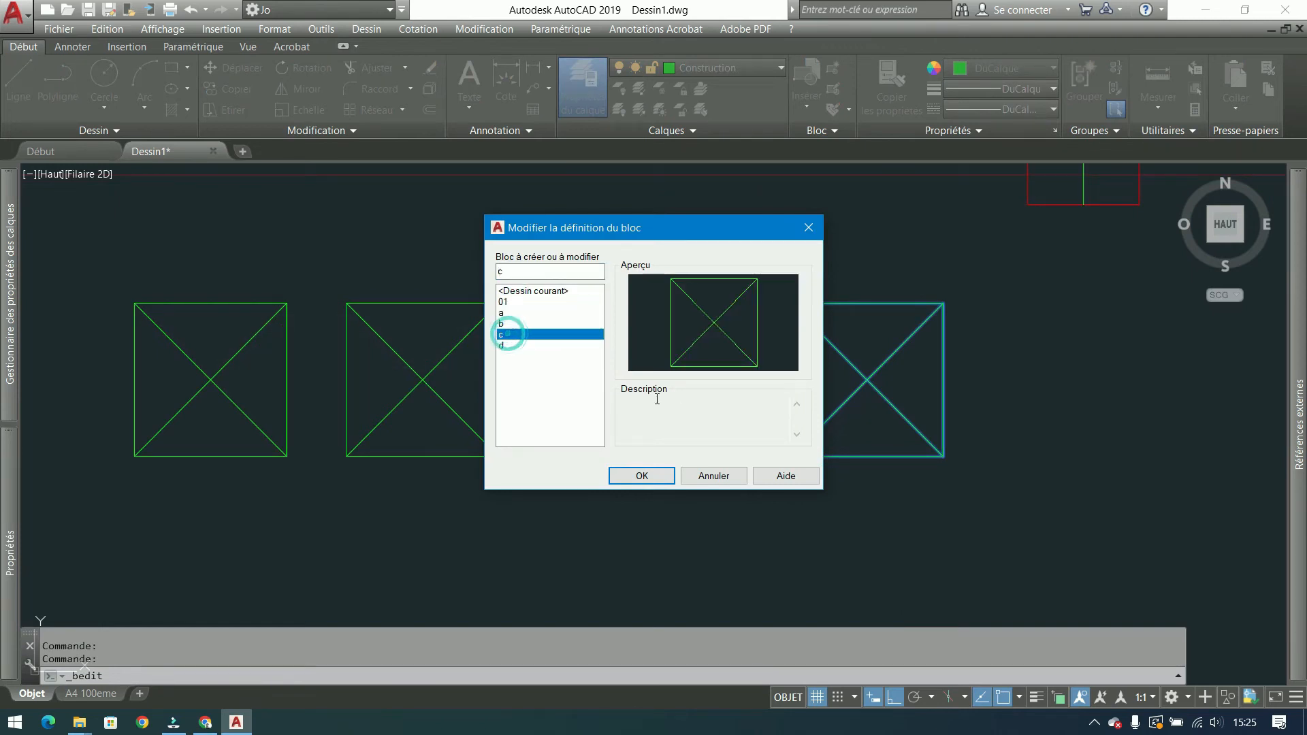
click(509, 345)
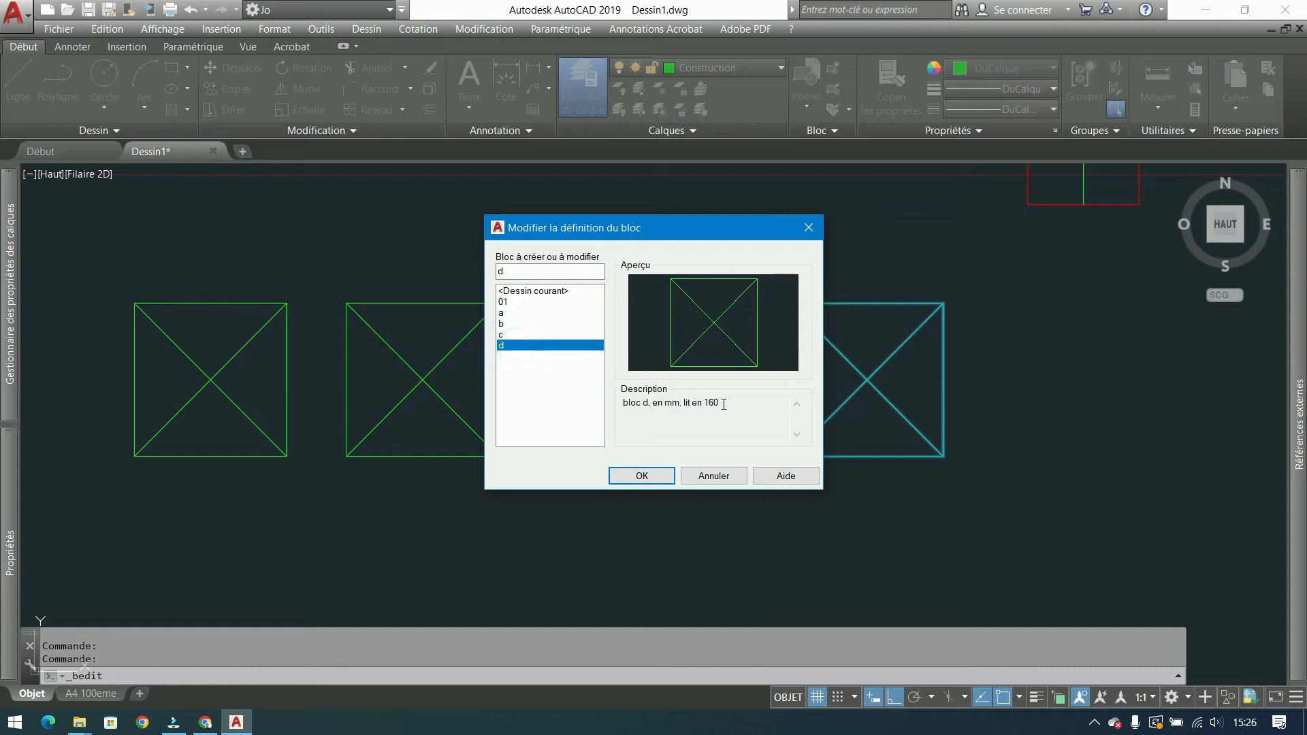
drag(731, 402, 629, 402)
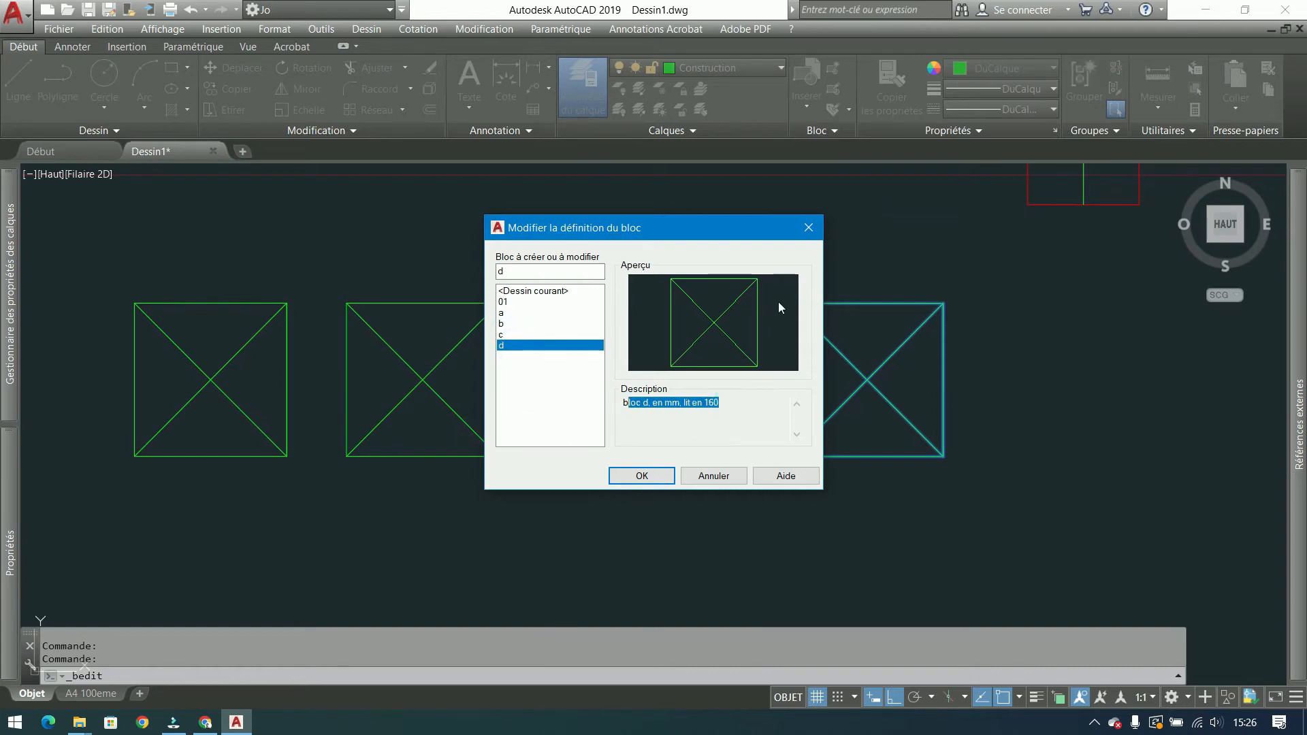
click(808, 227)
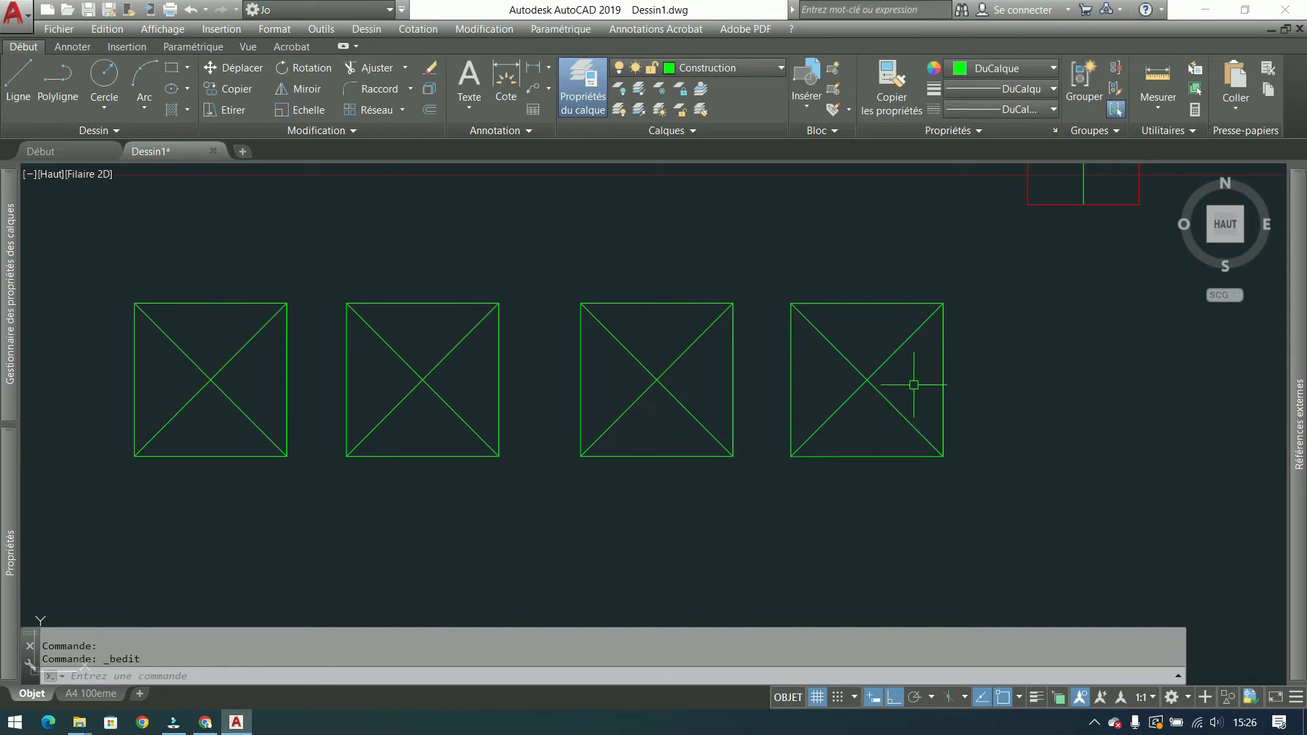
Step: Reopen the block definition list for block "d" and review each block's description again without editing any definition
double_click(829, 304)
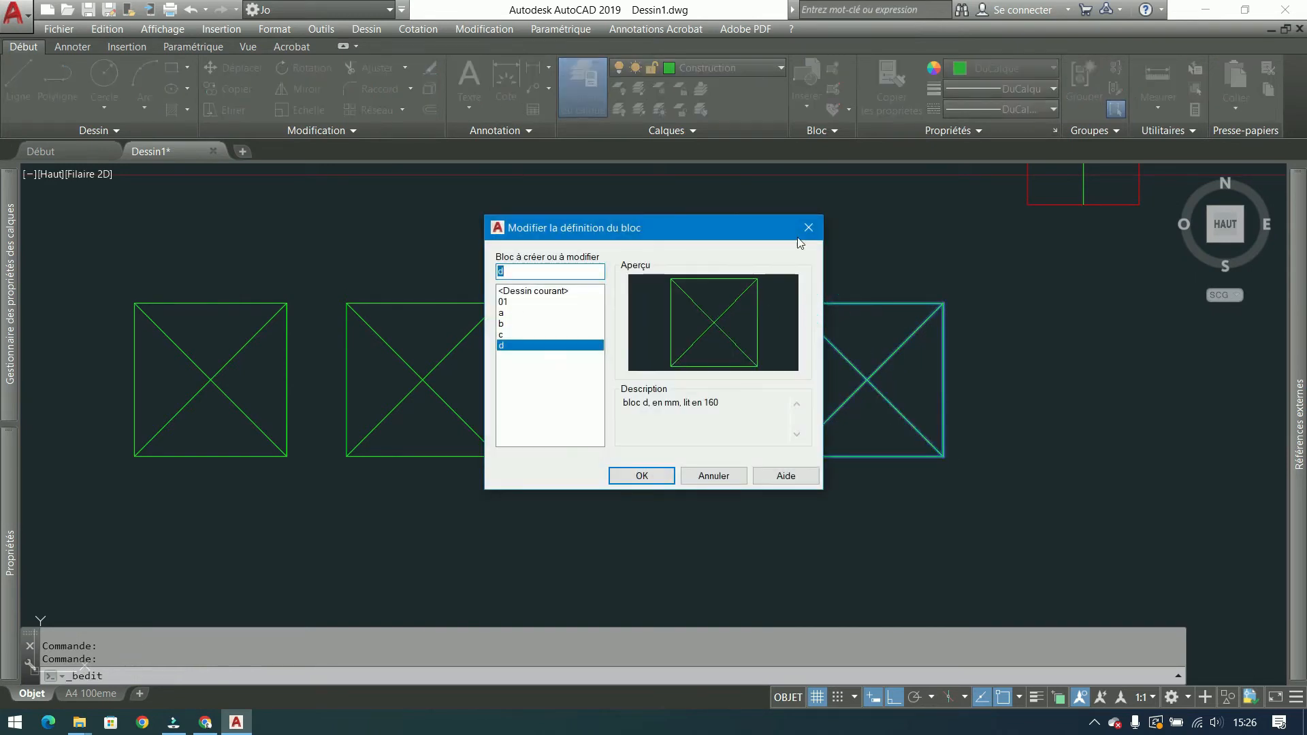
click(808, 227)
click(902, 256)
click(808, 344)
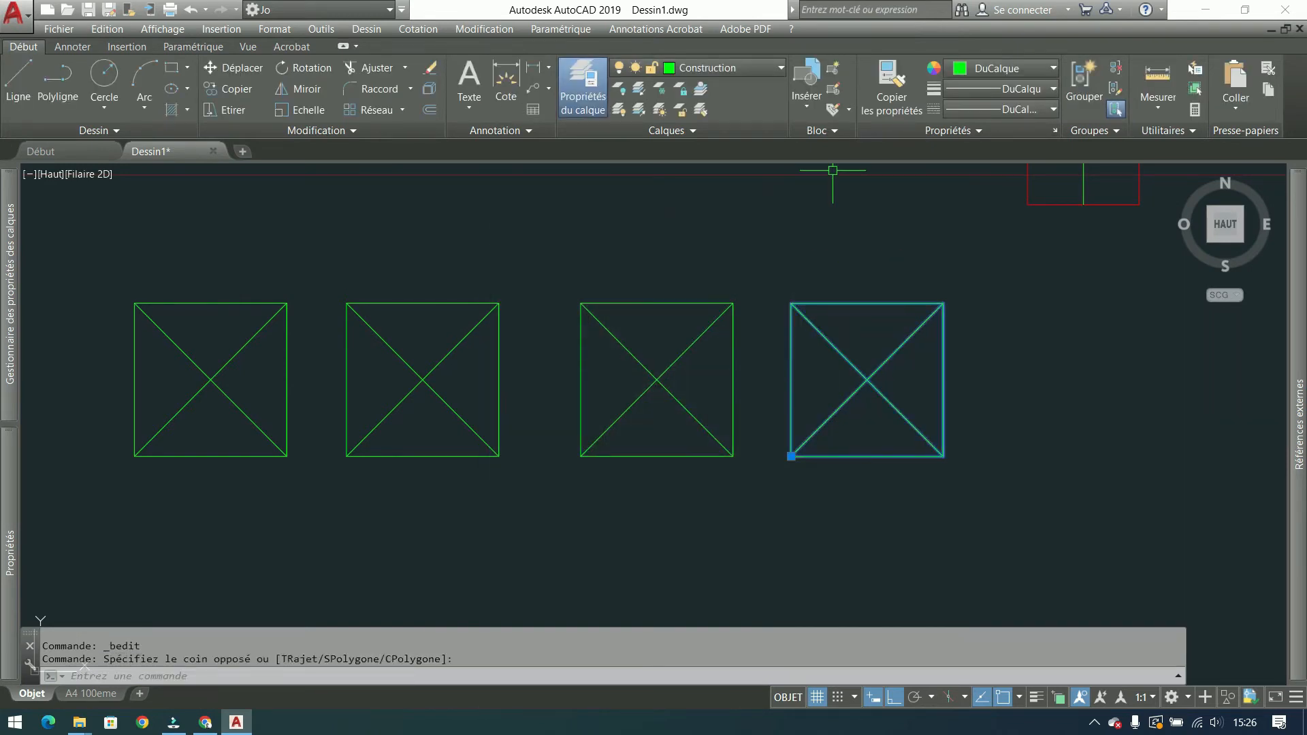
click(834, 90)
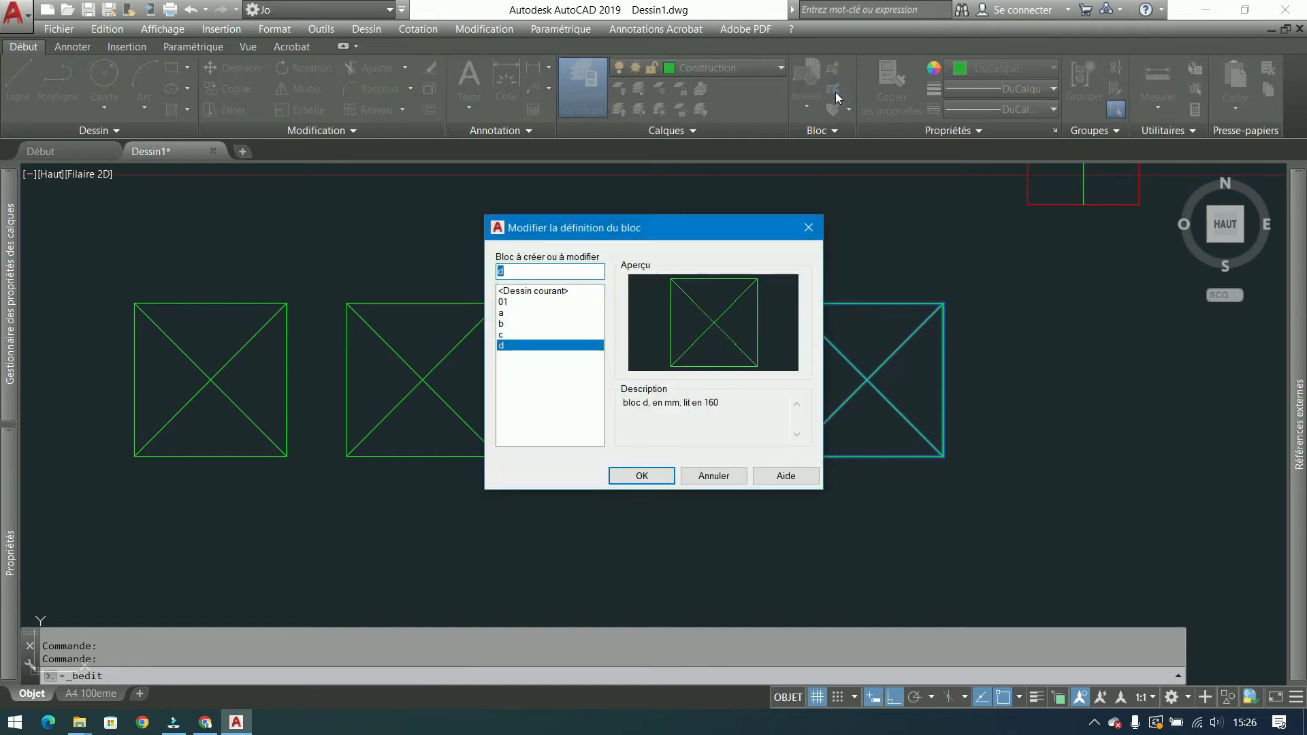
click(532, 313)
click(528, 324)
click(524, 335)
click(525, 346)
click(813, 226)
Step: Explode the inserted block "d", the fourth crossed square in the row
middle_drag(923, 312, 823, 312)
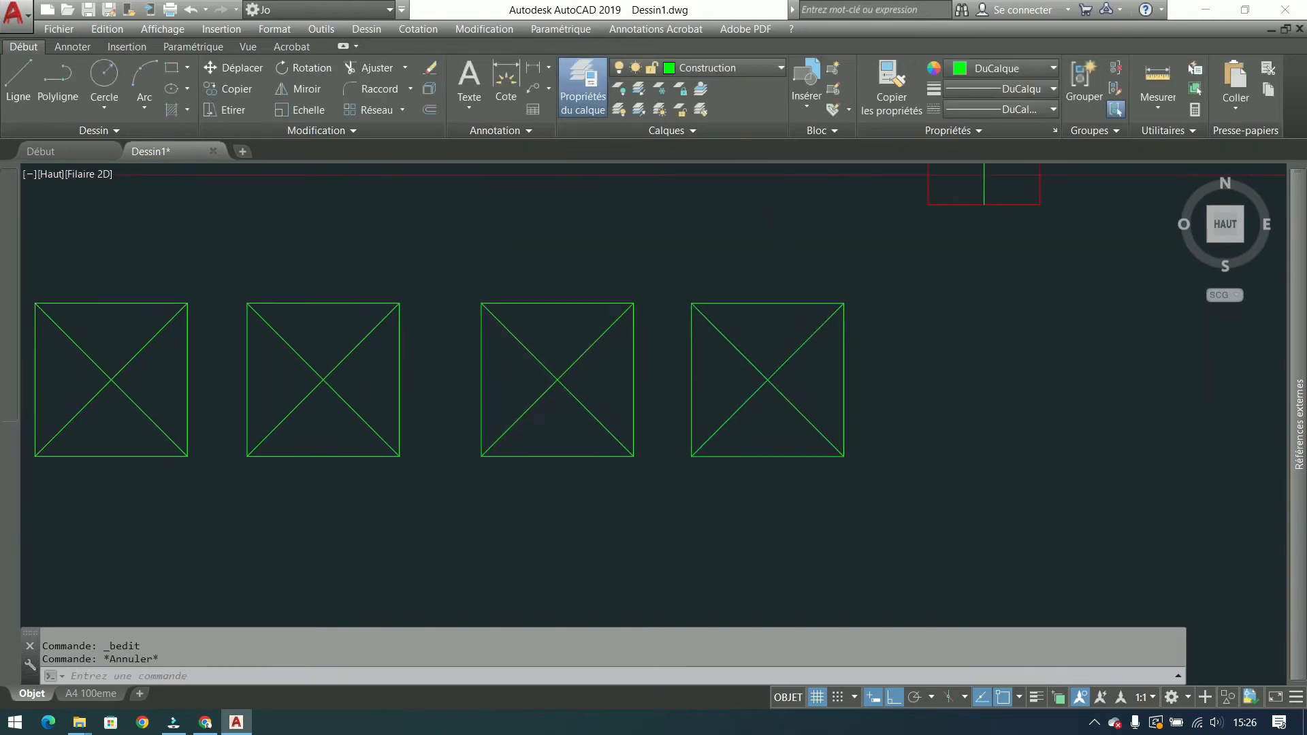
click(744, 409)
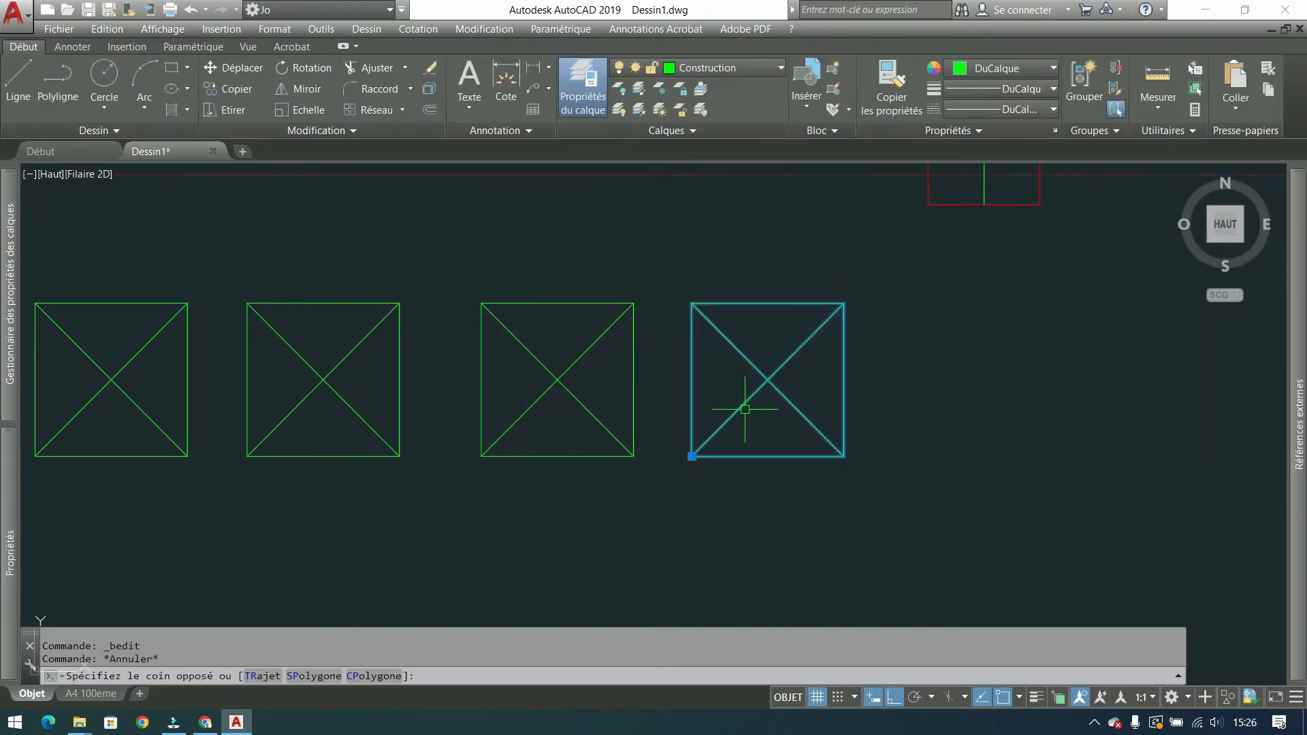
click(429, 93)
Step: Define block "e" from the exploded fourth square with uniform scaling disabled and Convertir en bloc chosen, using its lower-left corner as base point
click(871, 299)
click(669, 482)
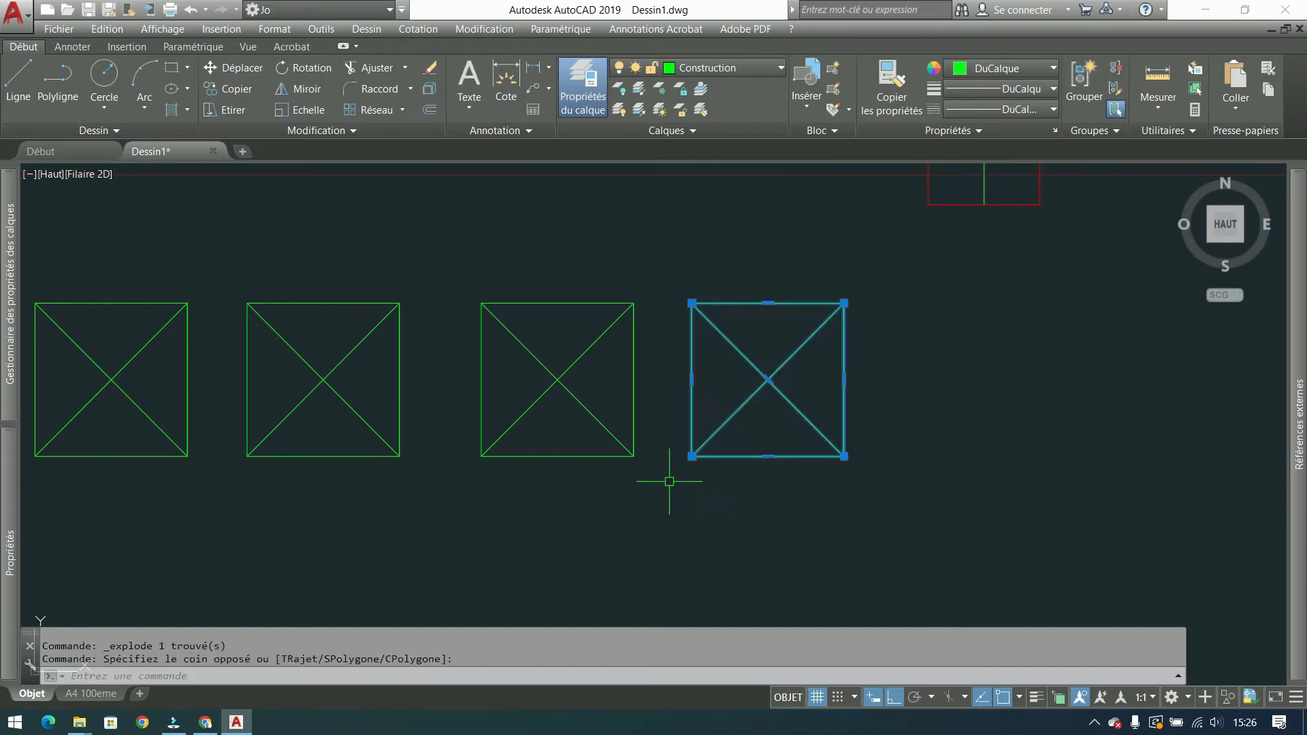
click(833, 68)
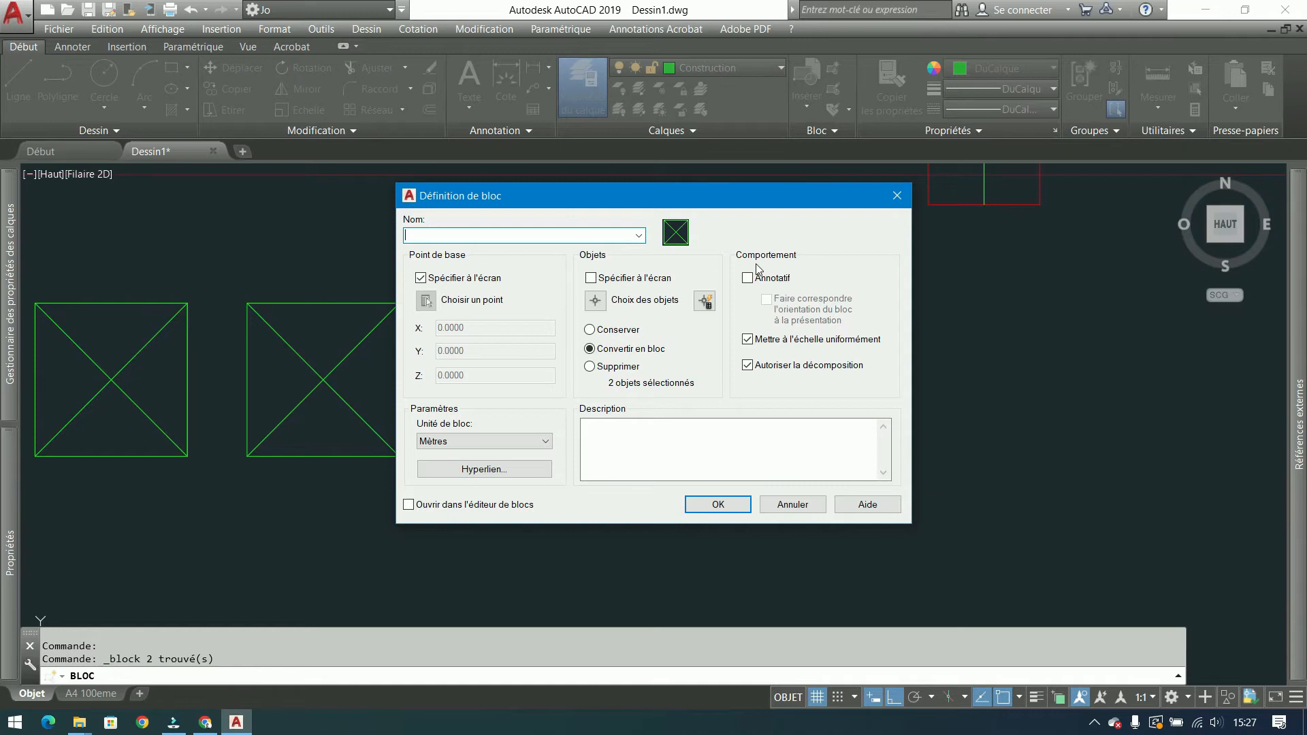
click(748, 279)
click(747, 279)
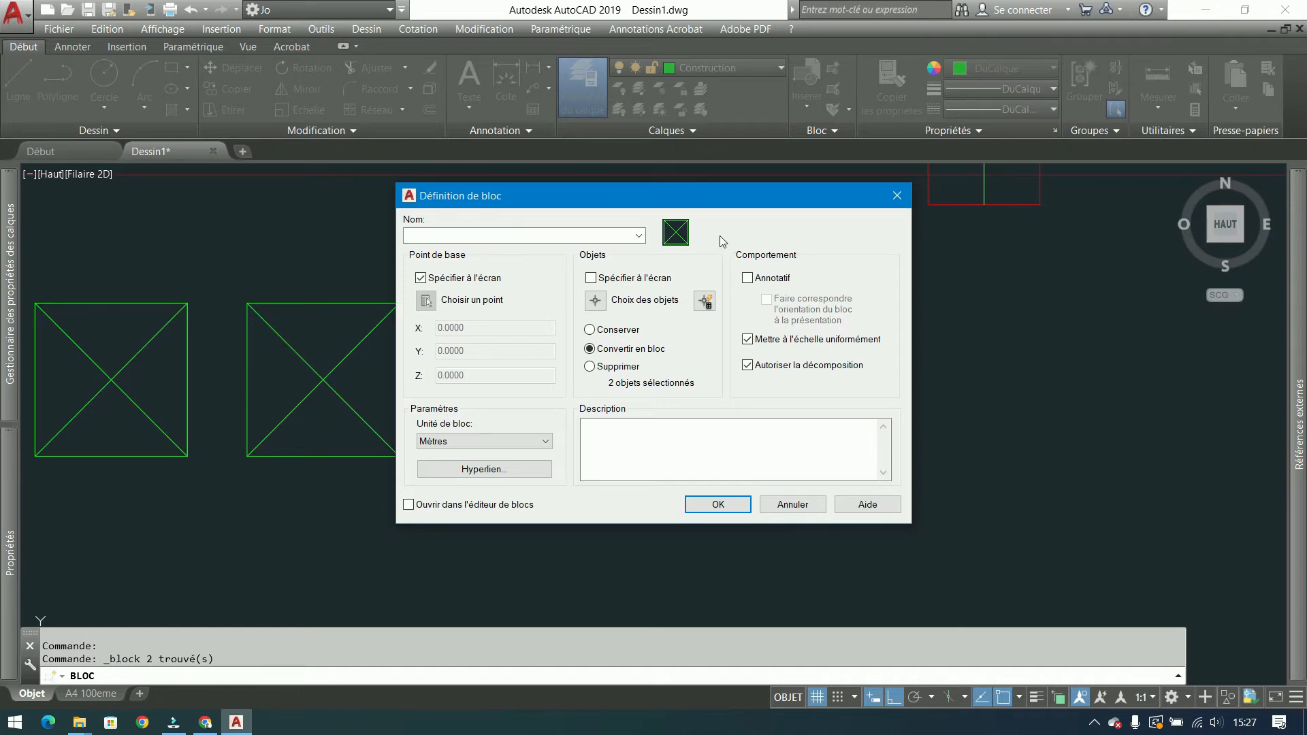
click(748, 339)
click(557, 238)
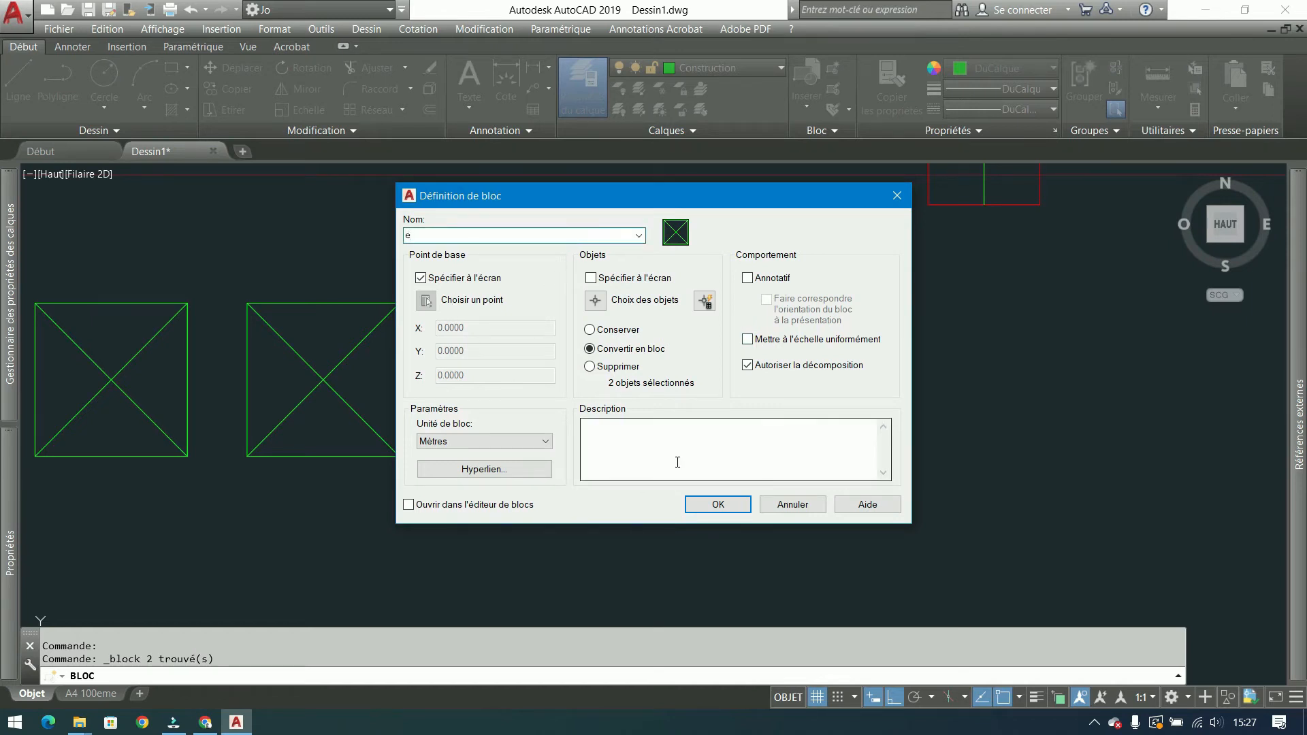
click(718, 504)
click(702, 441)
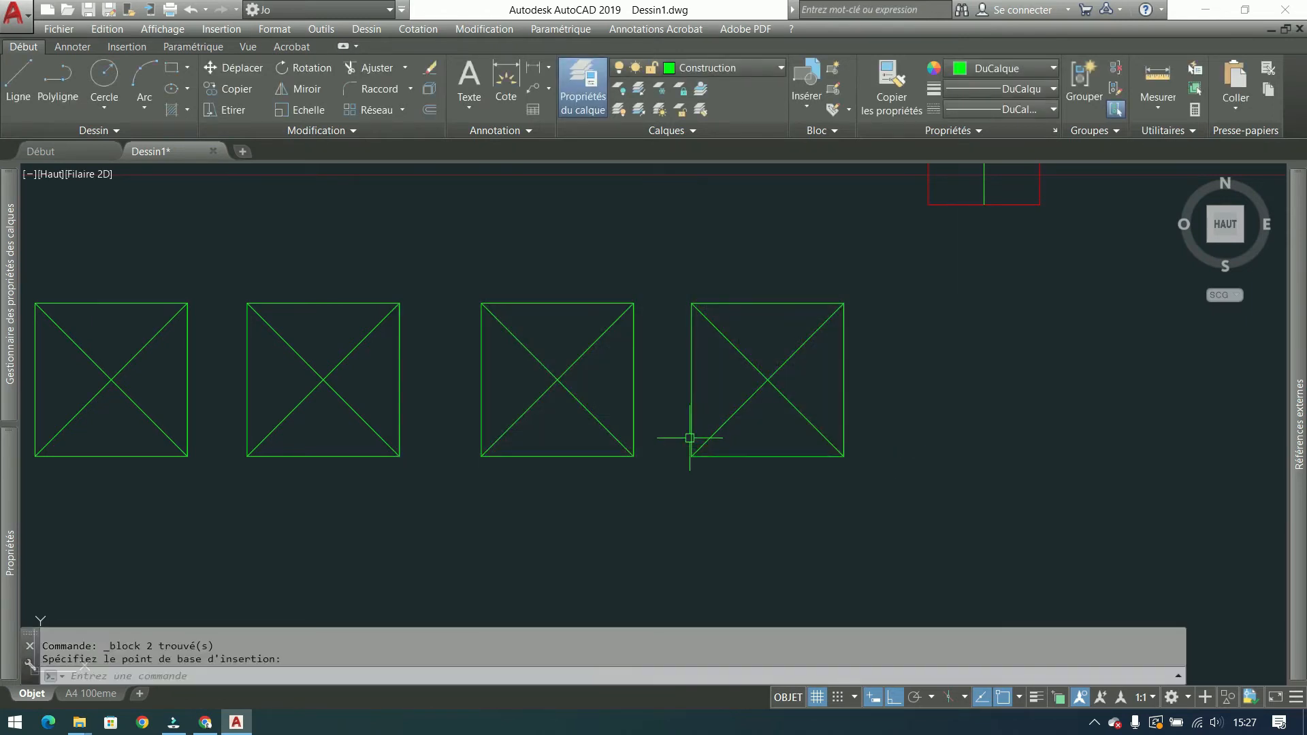
Step: Insert block "e" to the right of the fourth crossed square and select the new instance to check it
middle_drag(933, 250, 669, 277)
click(798, 111)
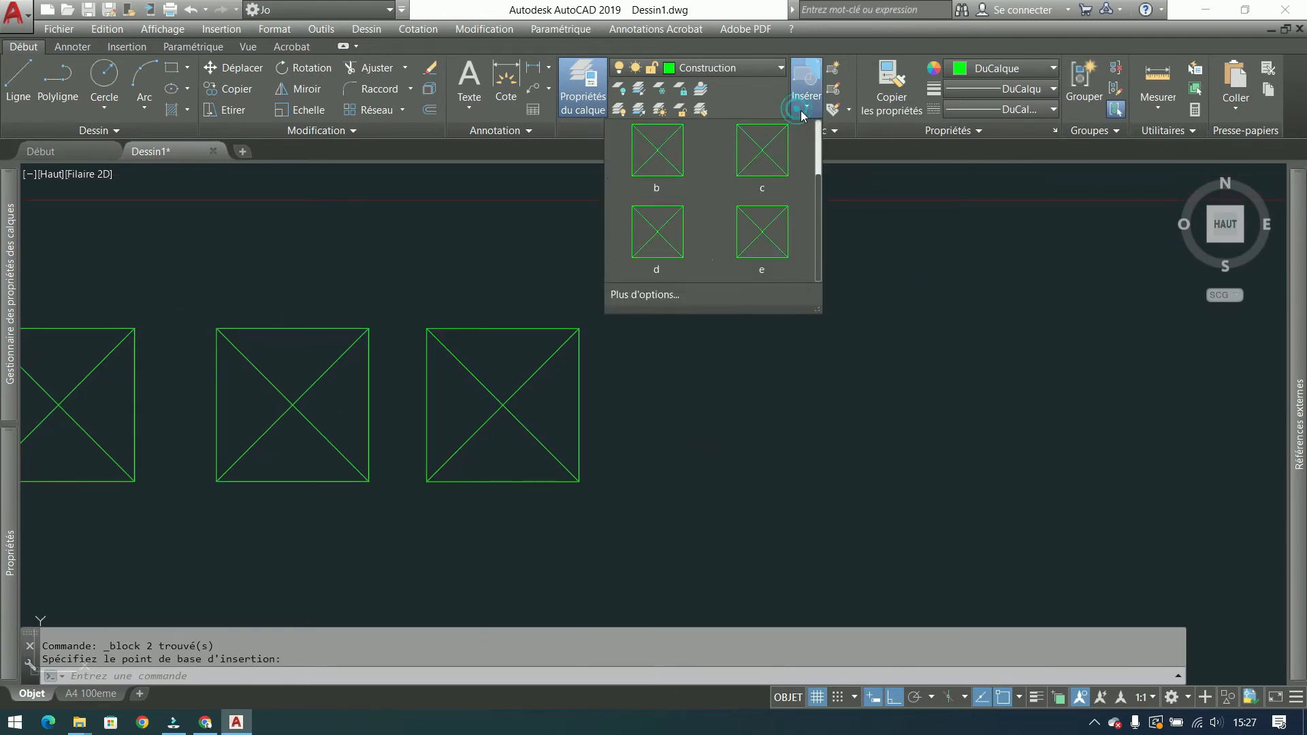
click(761, 237)
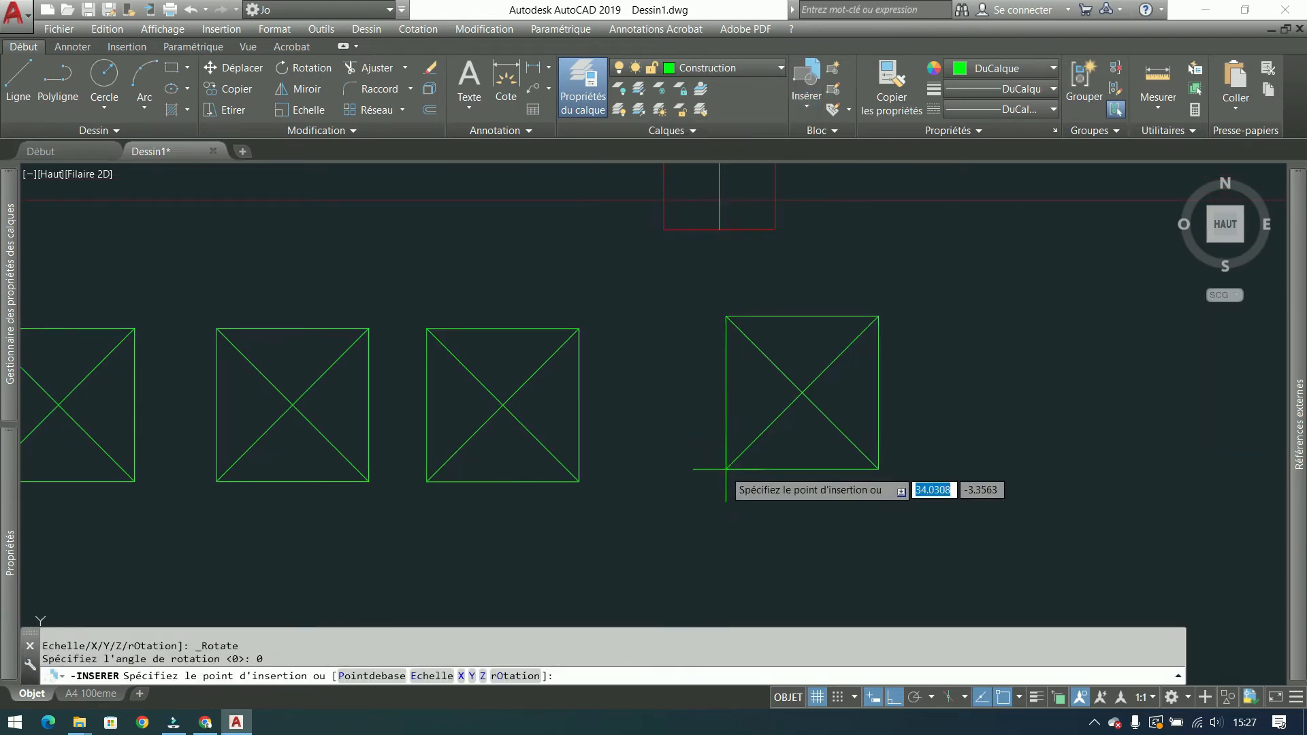
click(763, 461)
click(676, 502)
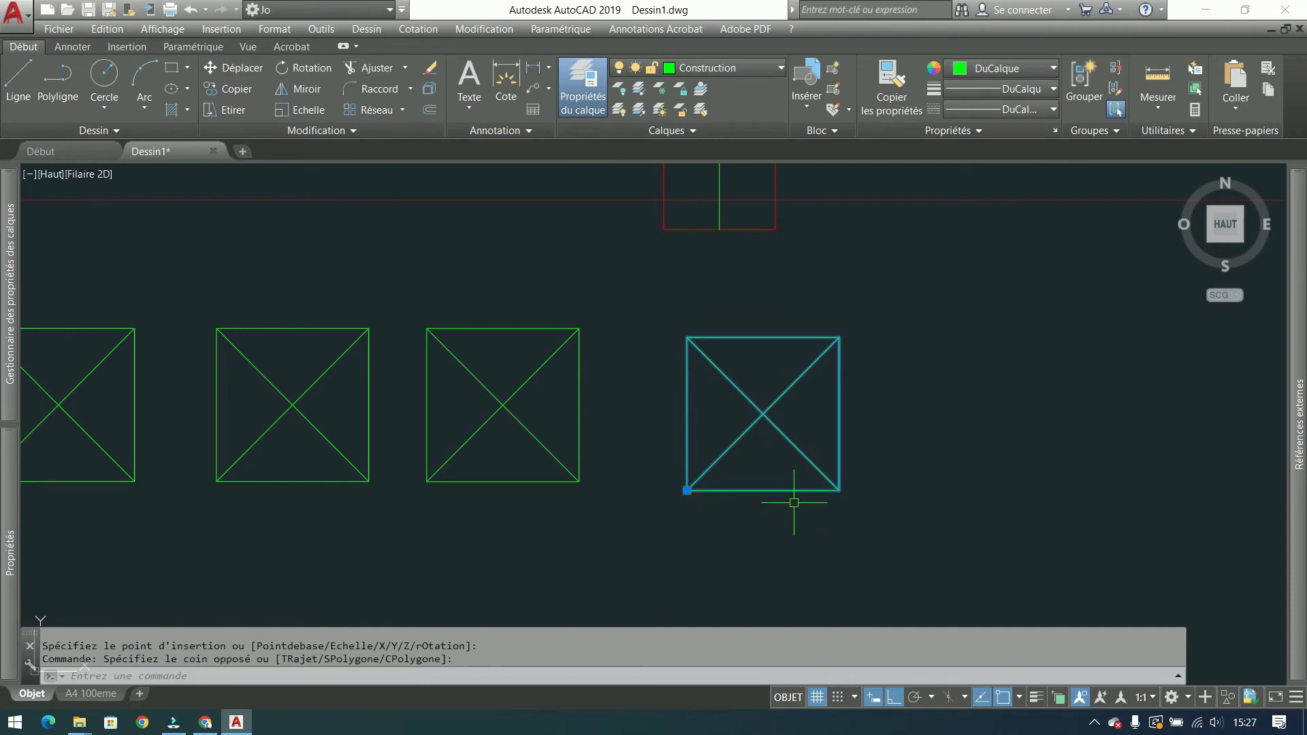
key(Escape)
key(Escape)
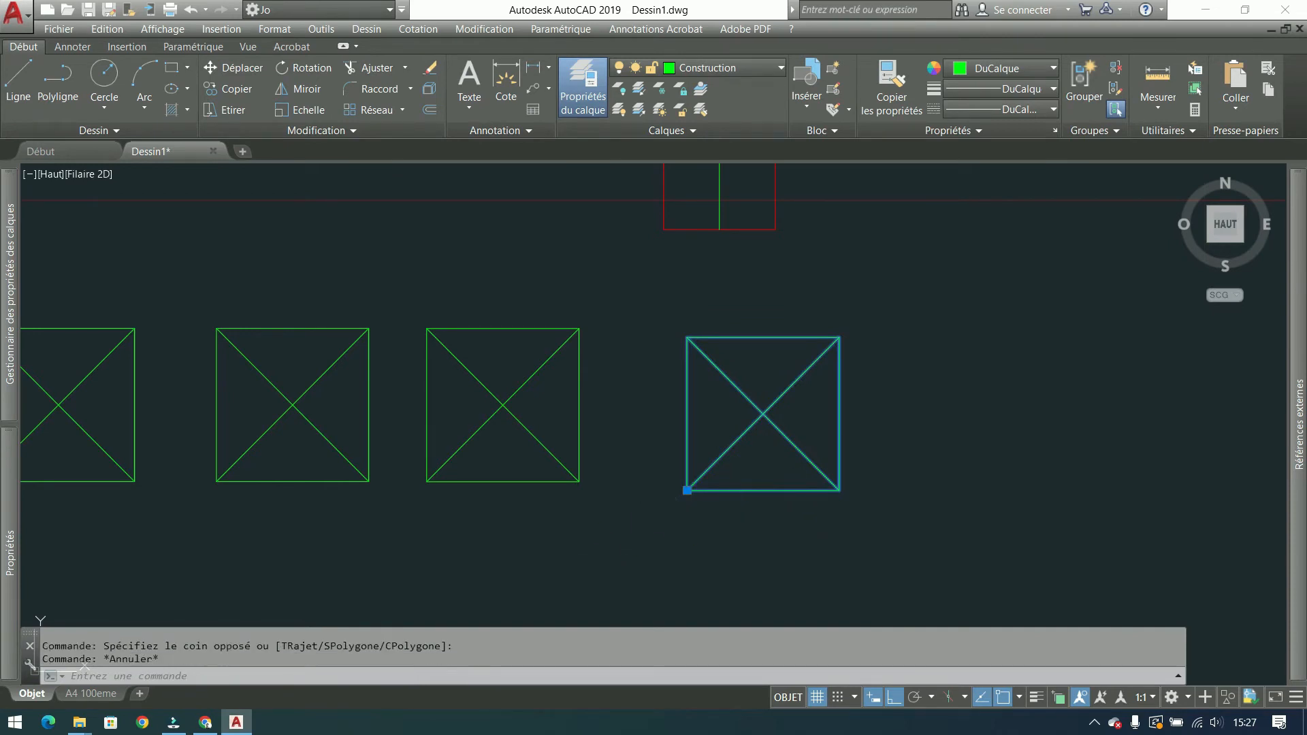
Step: Try to insert another block "e" beside the fifth square, stretching it with different X and Y scales by an opposite corner, and cancel
click(809, 81)
click(762, 264)
middle_drag(911, 381, 783, 393)
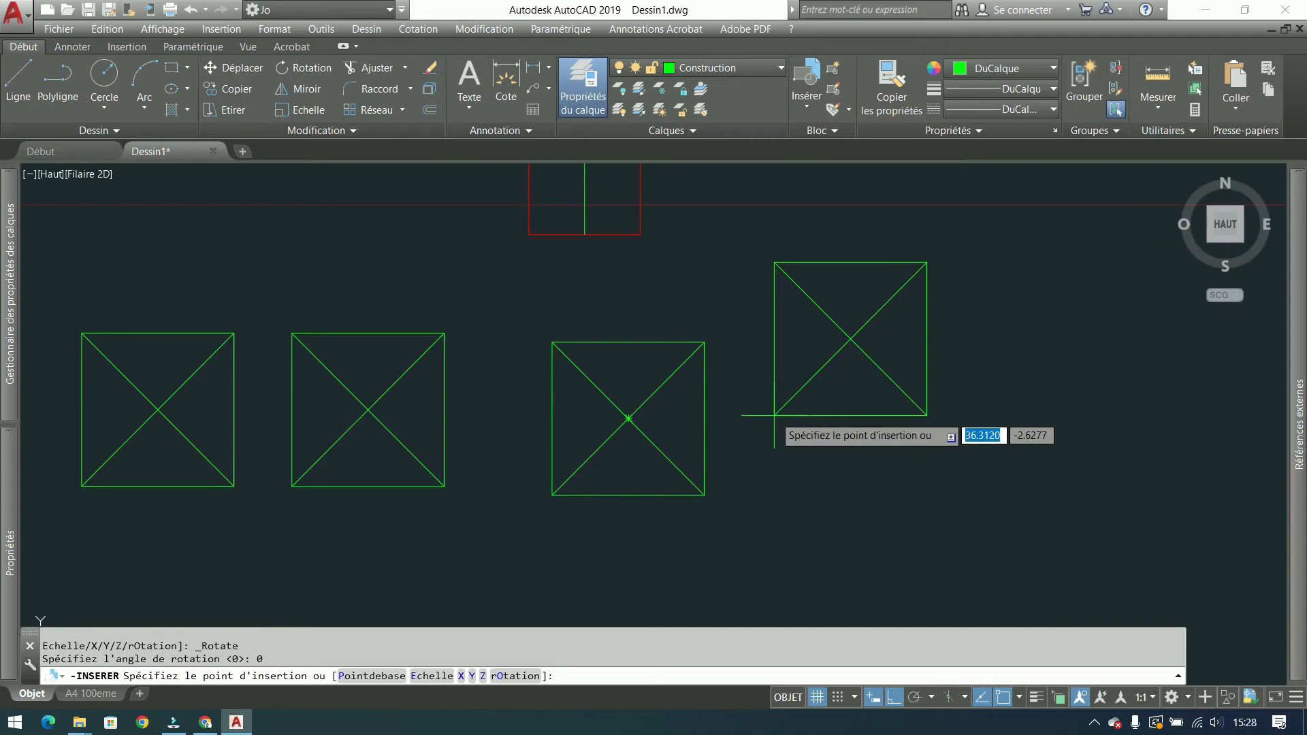
key(Escape)
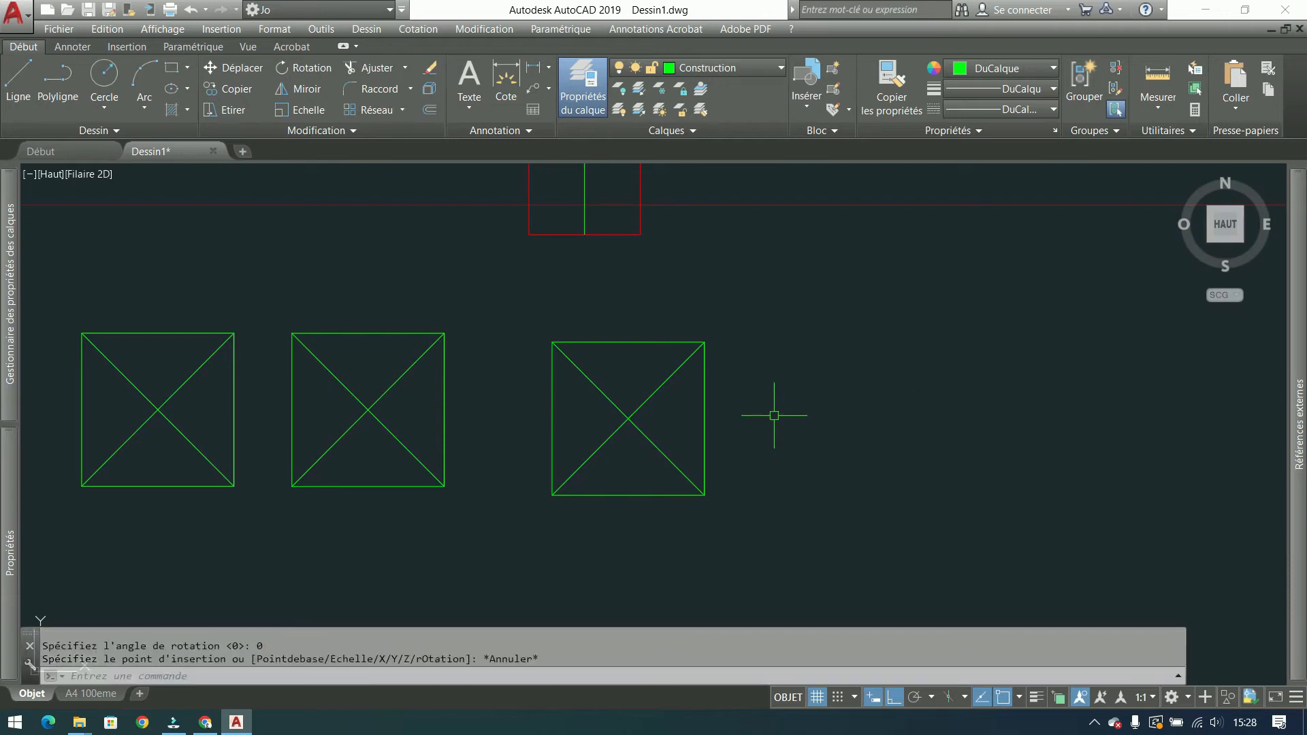
key(Return)
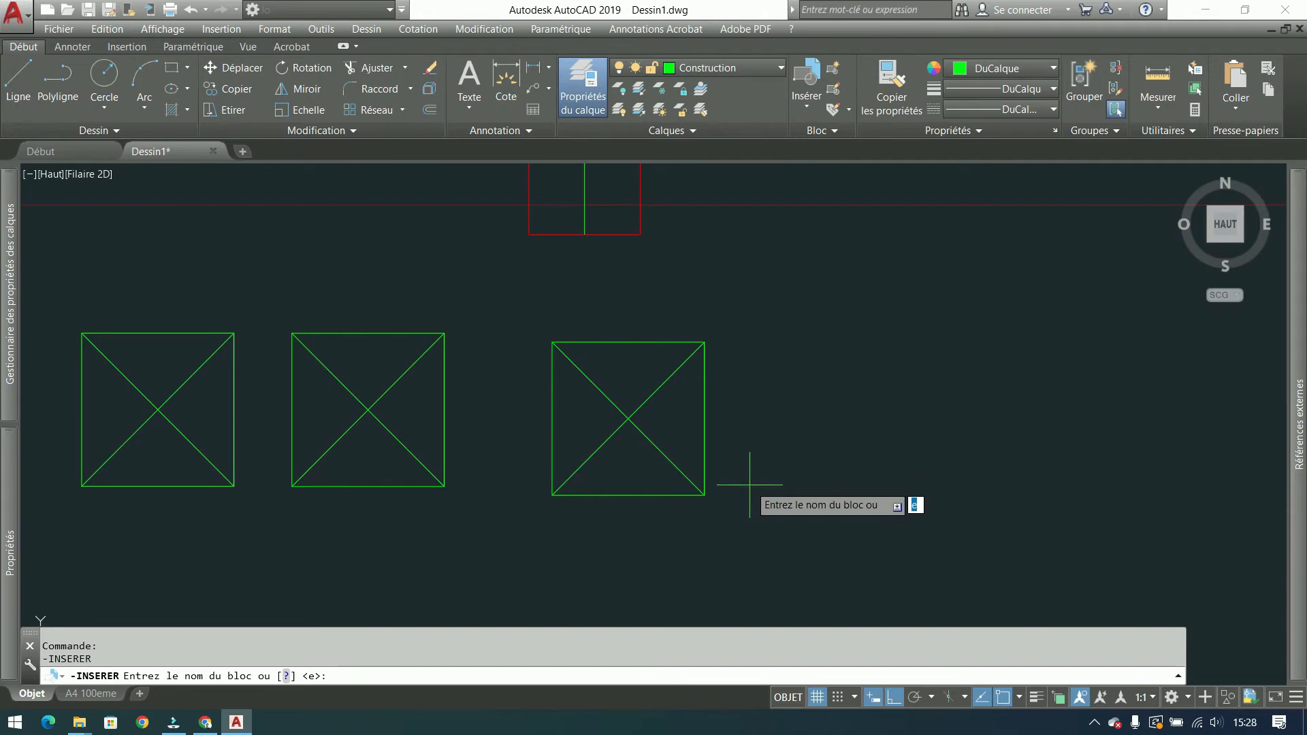
key(Return)
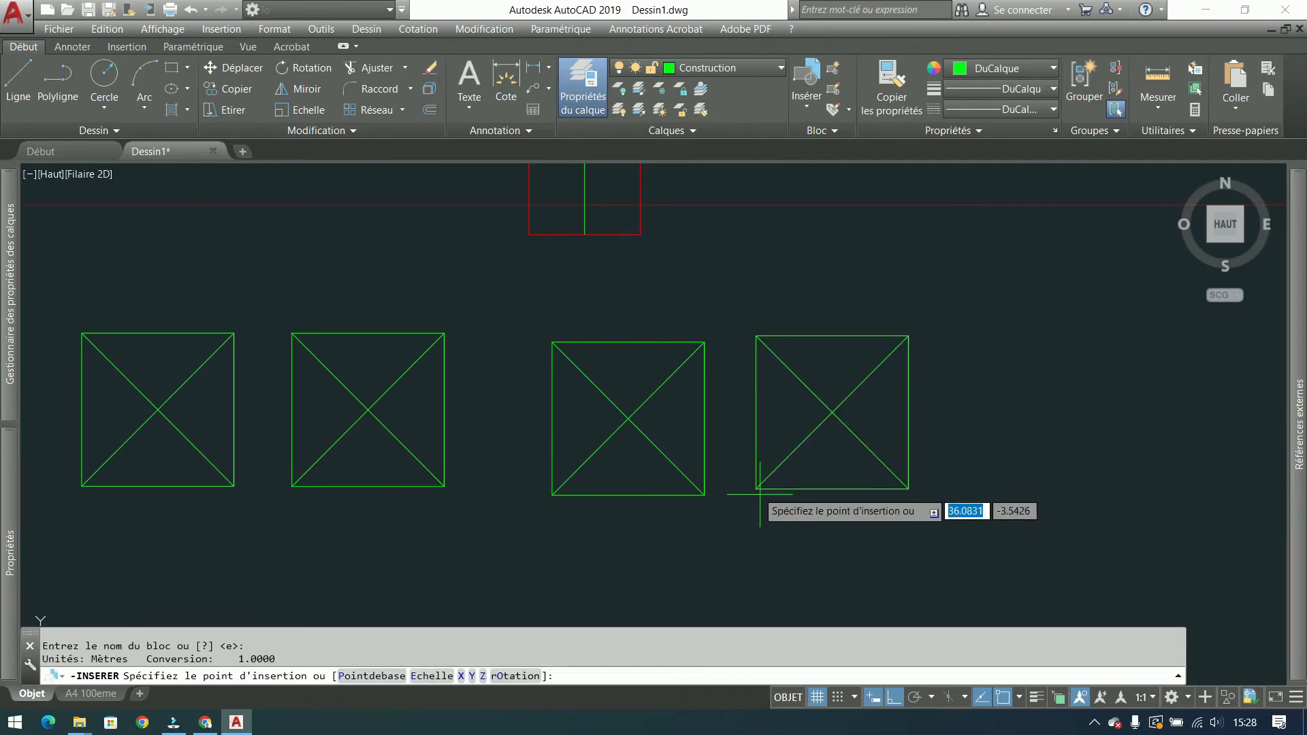
click(762, 498)
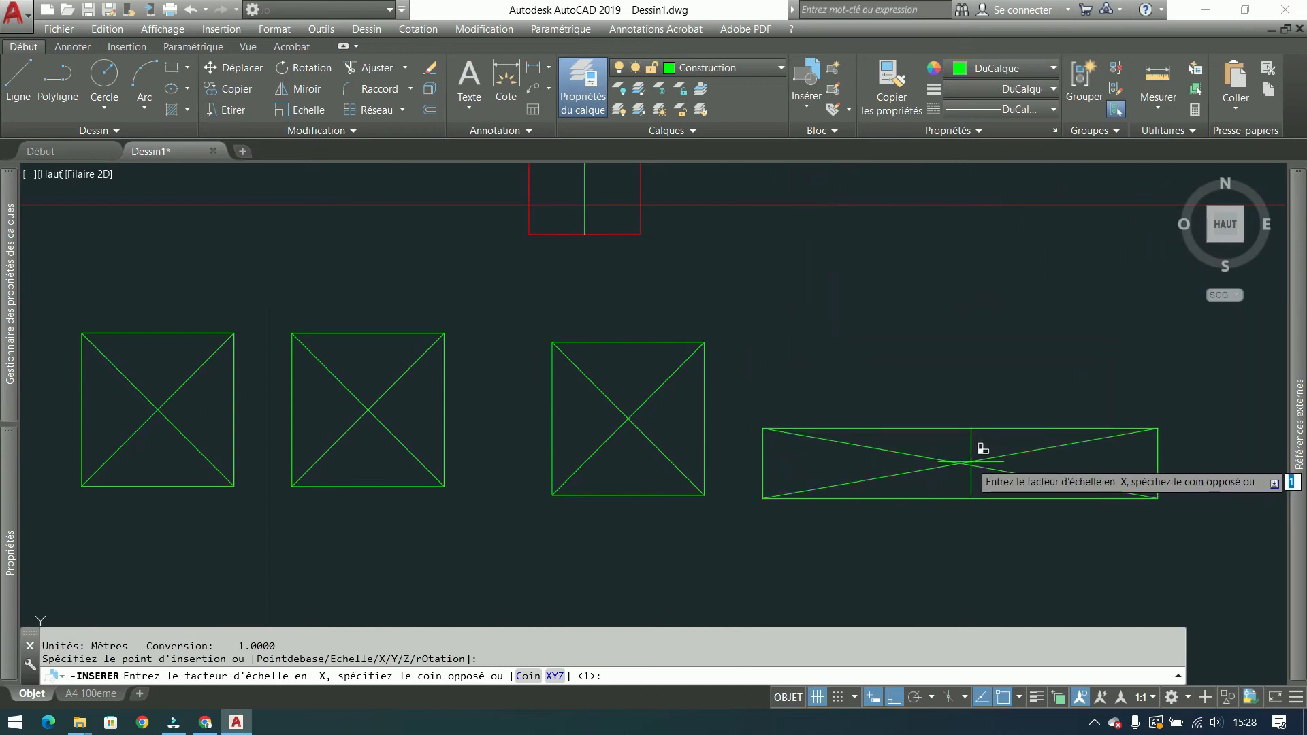
key(Escape)
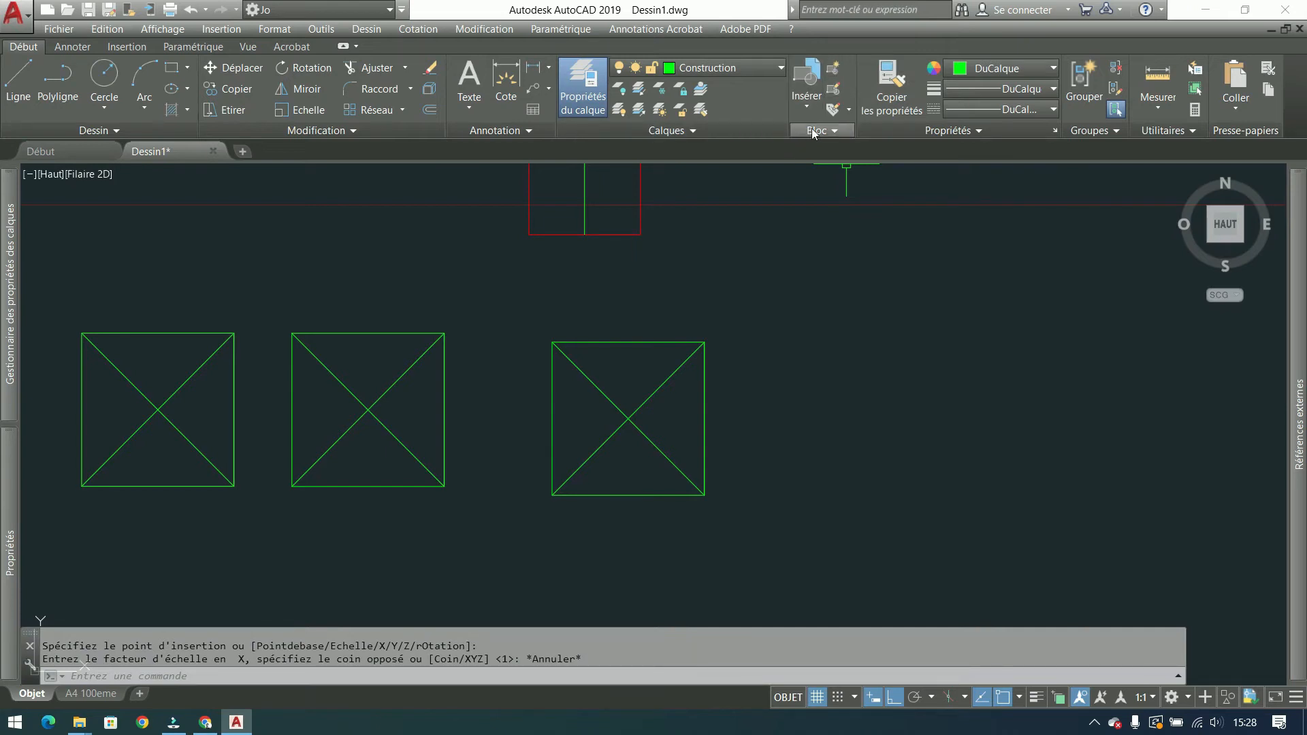
Step: Insert the uniformly scaled block "c" to the right of the fifth crossed square for comparison with block "e"
click(814, 108)
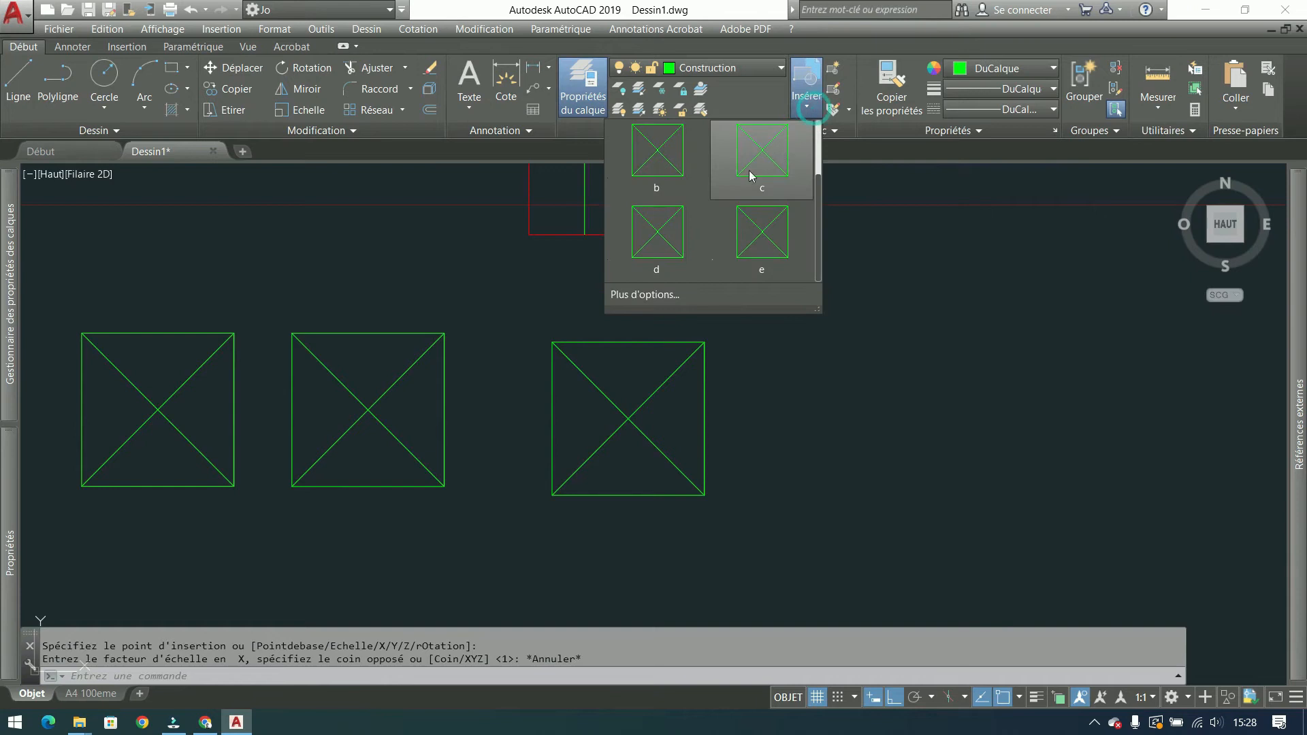
scroll(732, 224, up, 2)
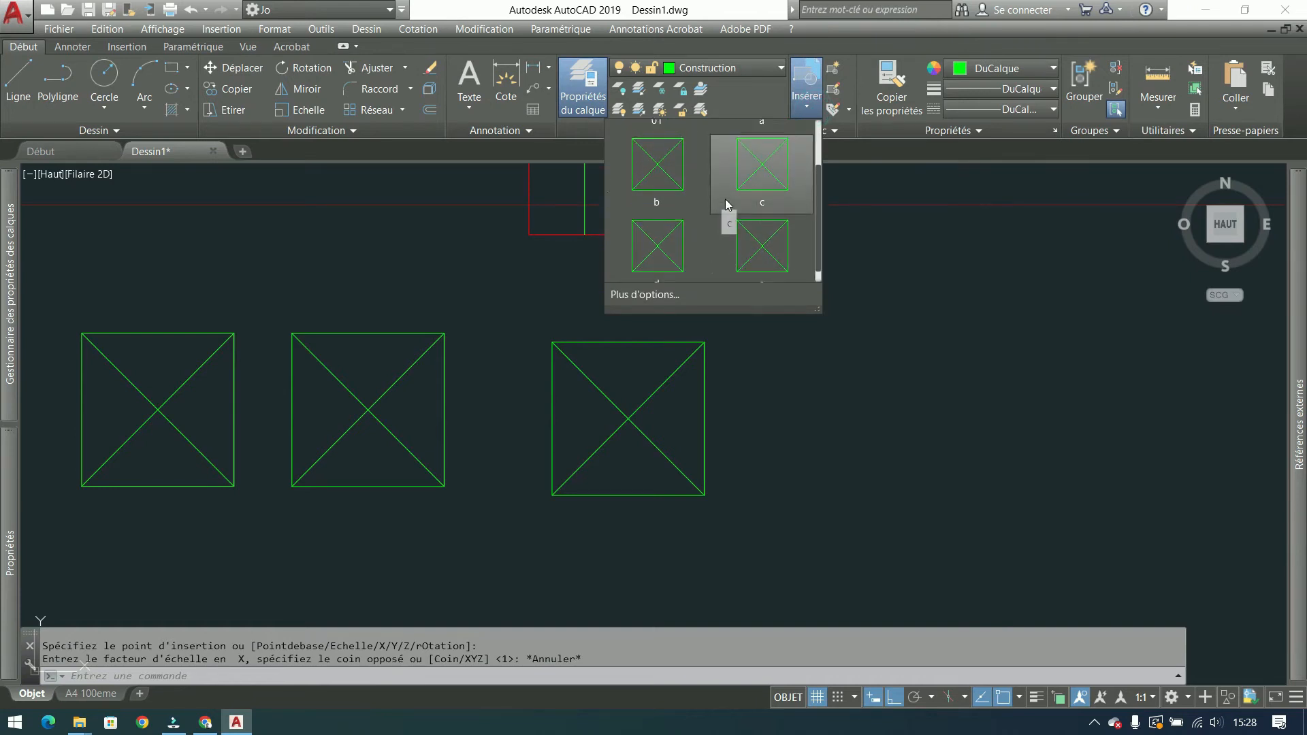
click(762, 154)
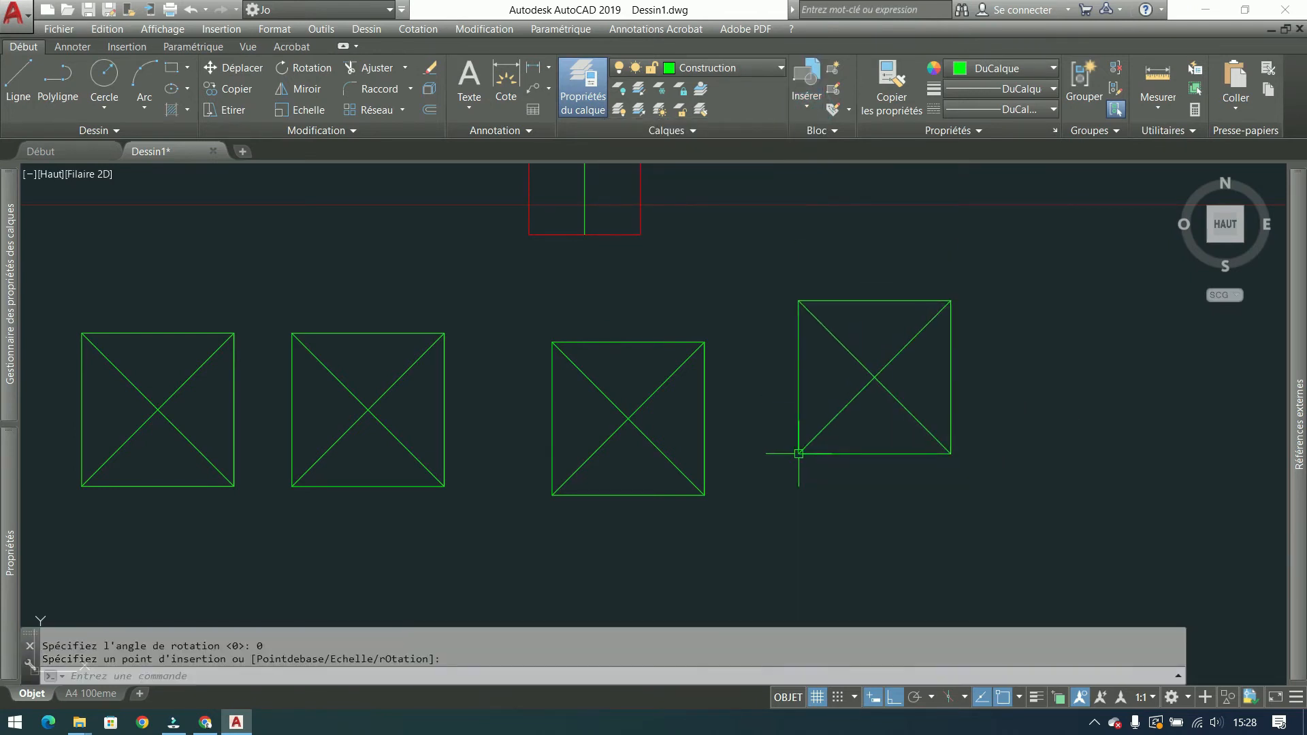
click(799, 454)
key(Return)
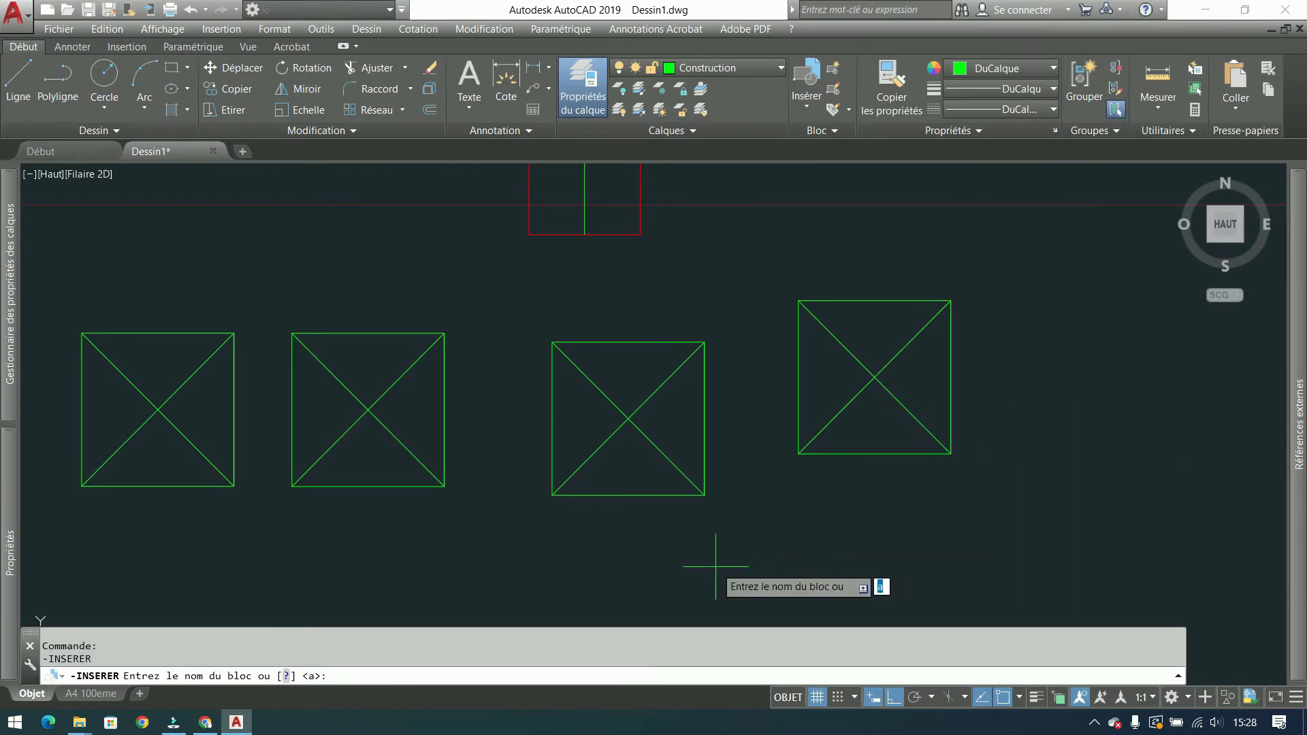
key(Return)
click(992, 522)
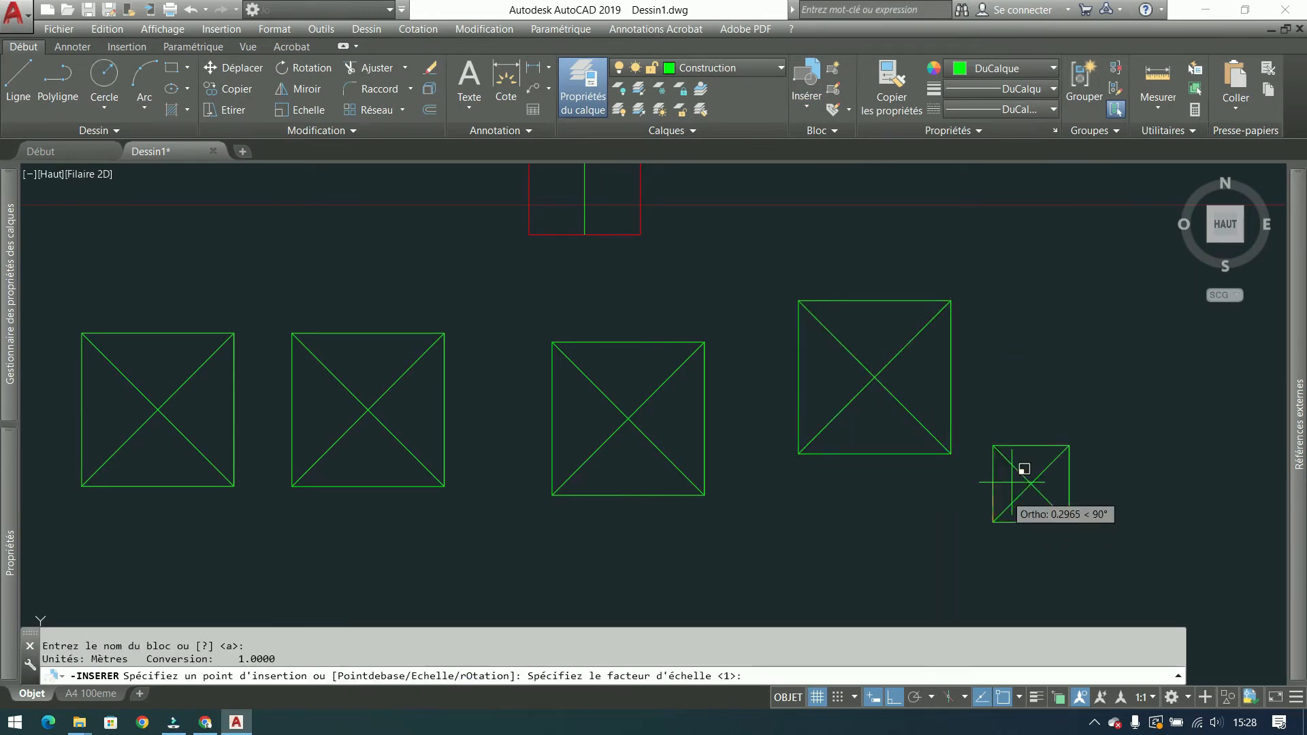
scroll(992, 389, down, 2)
mouse_move(972, 400)
middle_down()
mouse_move(785, 446)
mouse_move(681, 435)
middle_up()
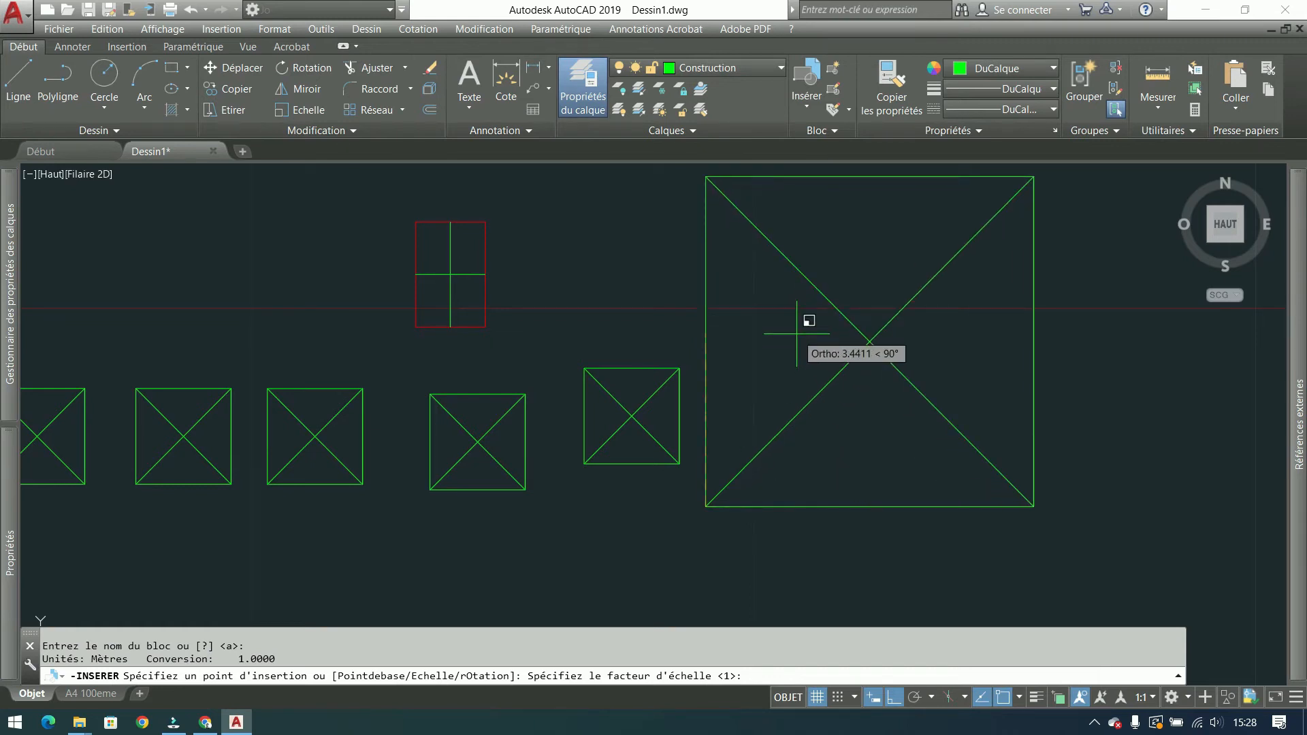
key(Escape)
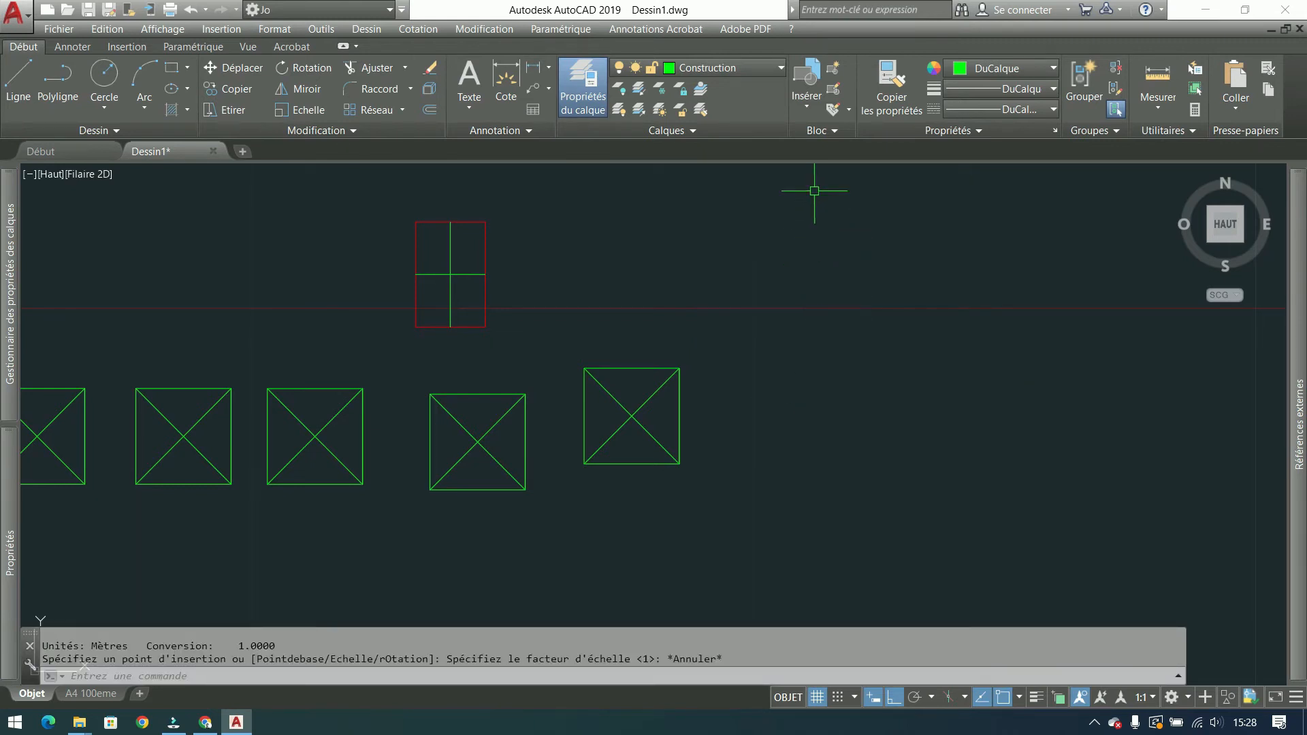
Step: Explode the rightmost crossed-square block into separate objects
click(630, 374)
click(628, 367)
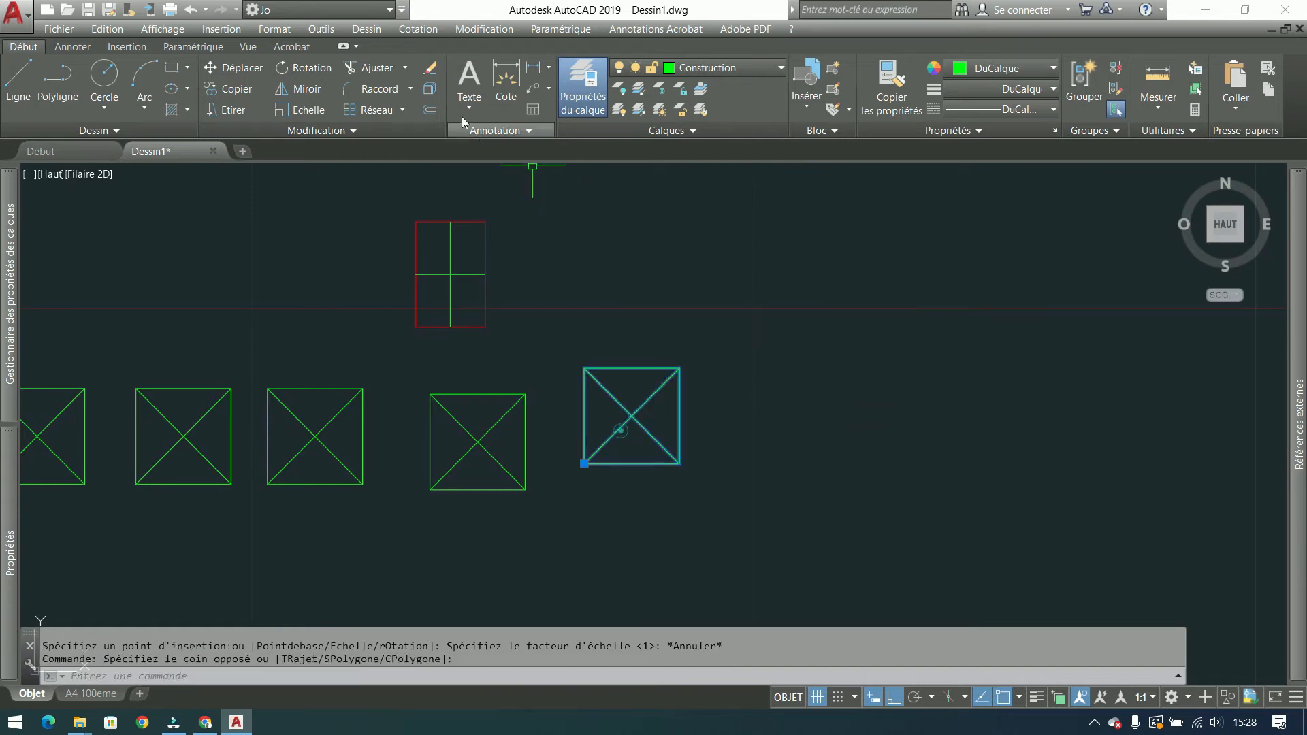
click(430, 89)
Step: Define the exploded rightmost square and its diagonals as block f, with Autoriser la décomposition disabled and the base point at its lower-left corner
click(713, 315)
click(583, 490)
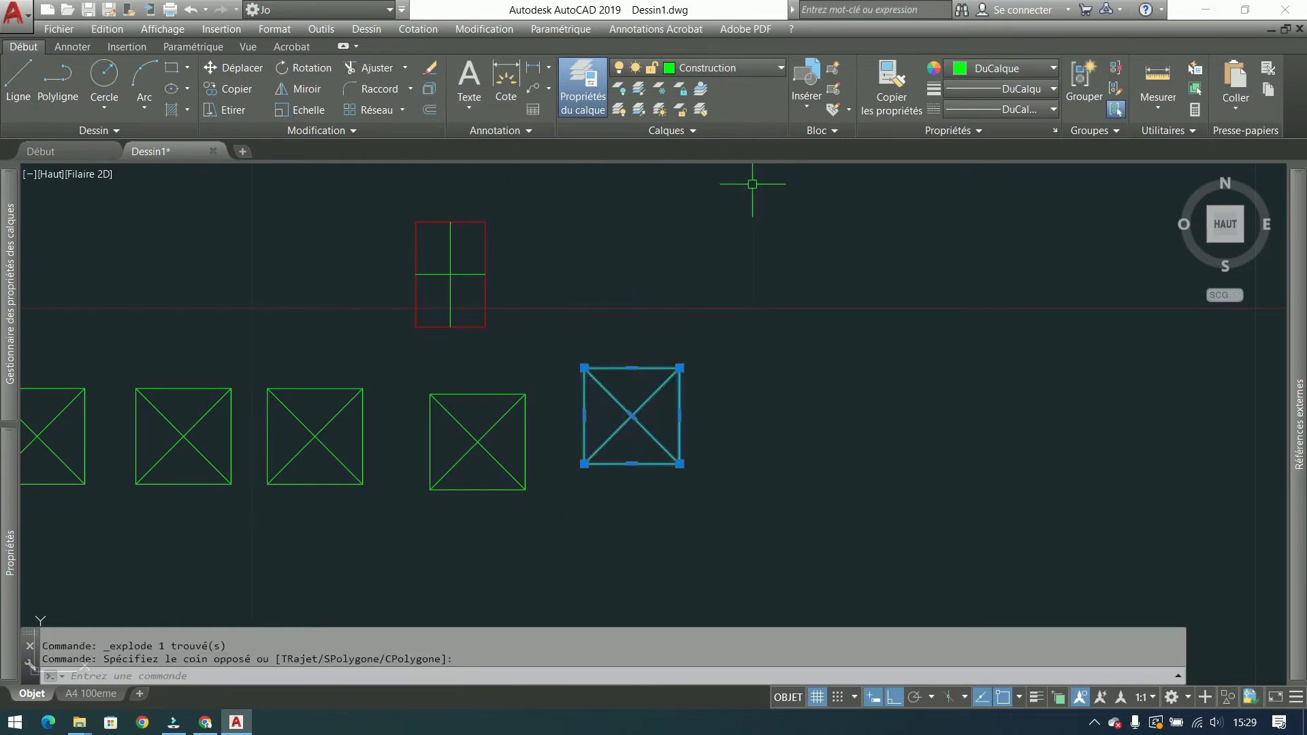
click(831, 68)
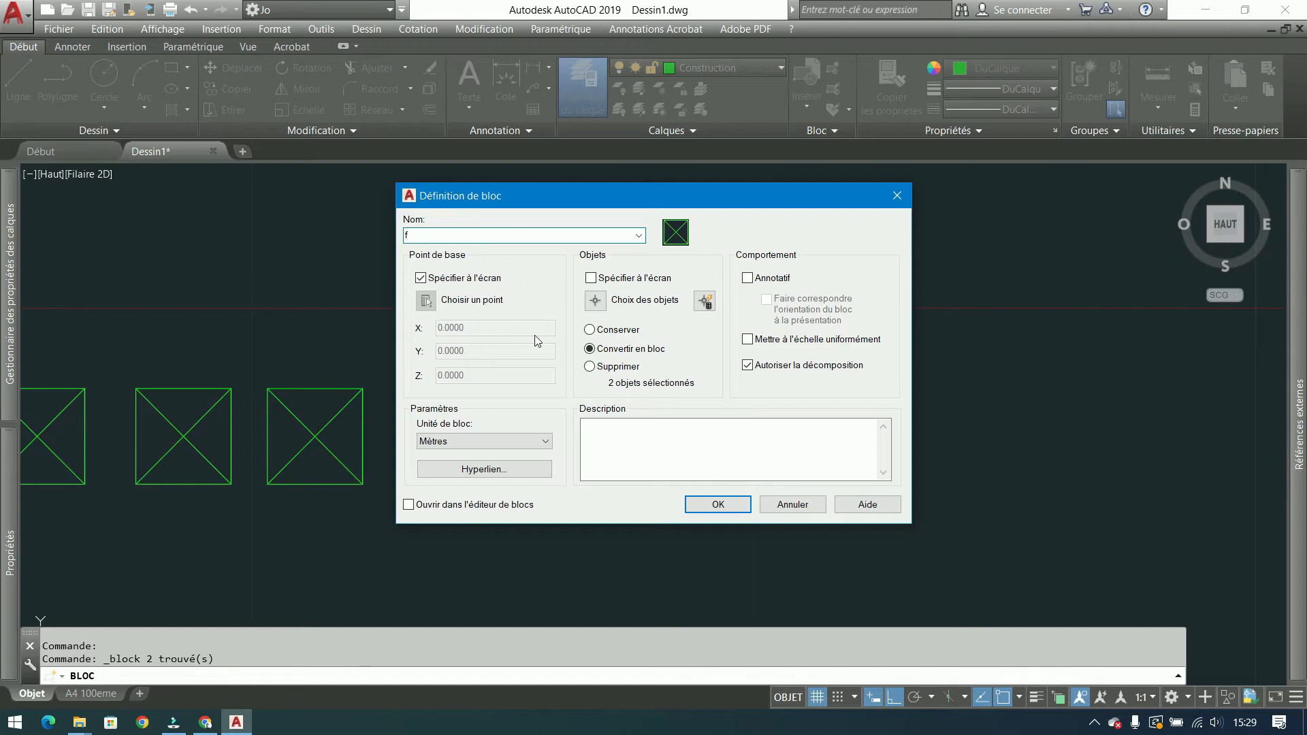
click(748, 365)
click(734, 506)
middle_drag(708, 433, 939, 321)
Step: Try to explode block f and select it again to check whether it is still a single object
click(916, 219)
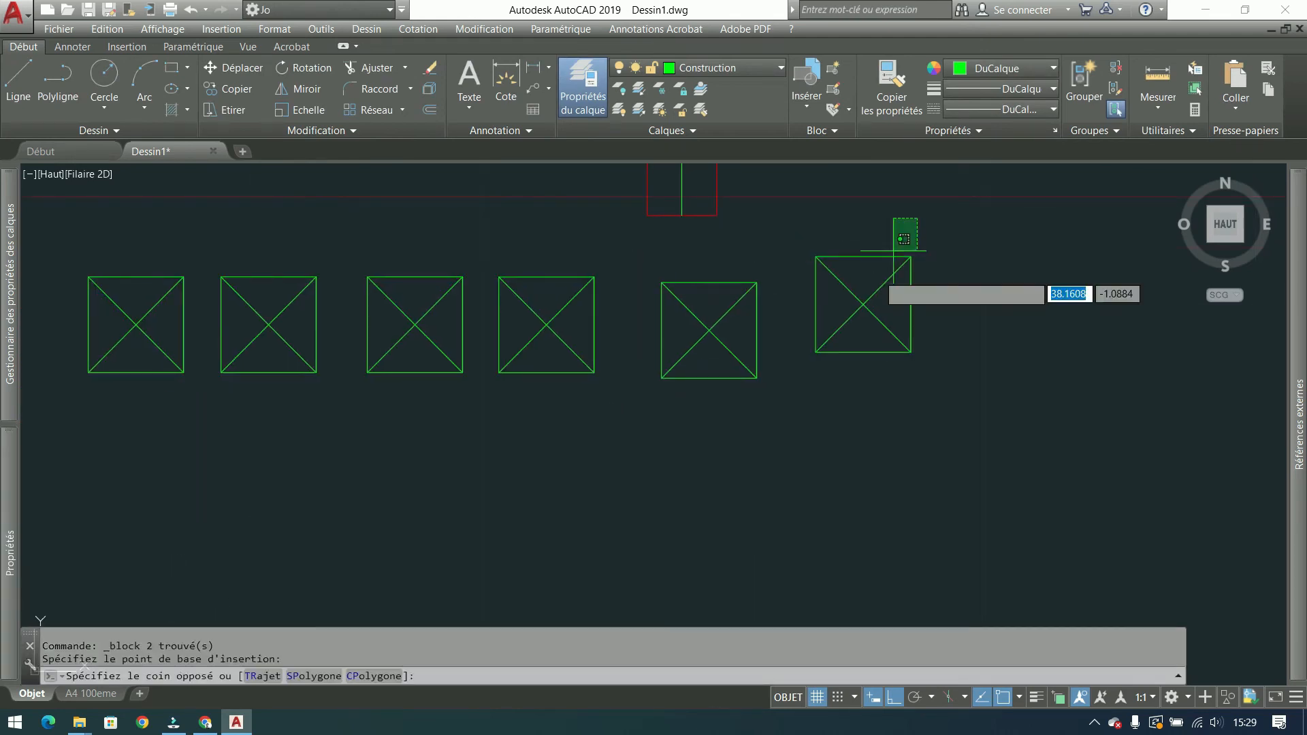
click(873, 346)
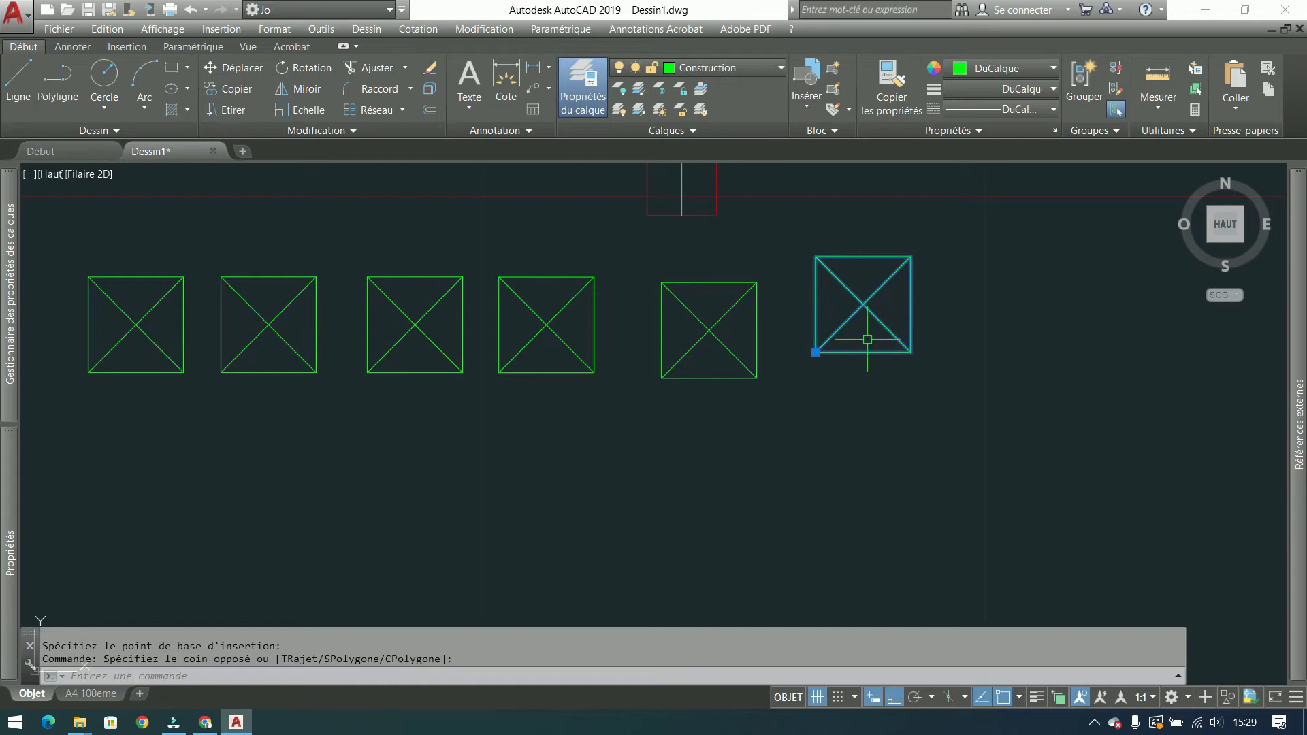
click(430, 89)
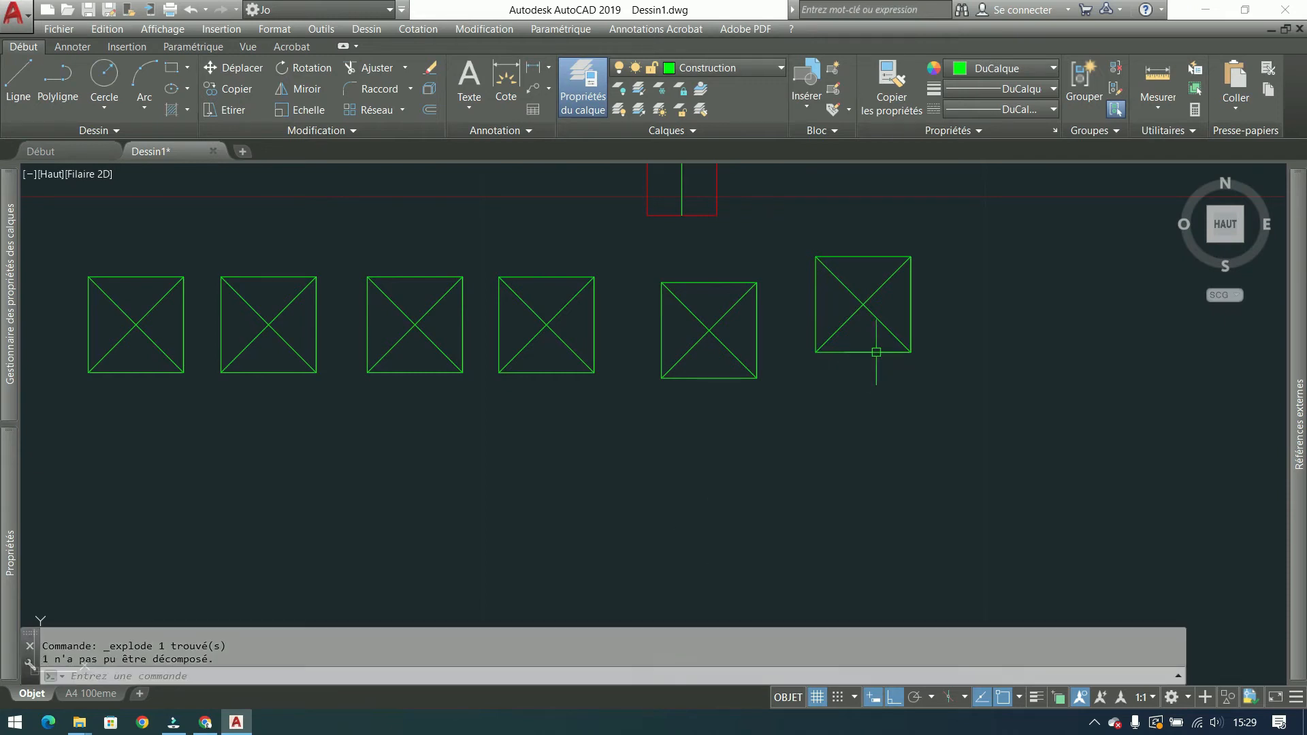
click(885, 328)
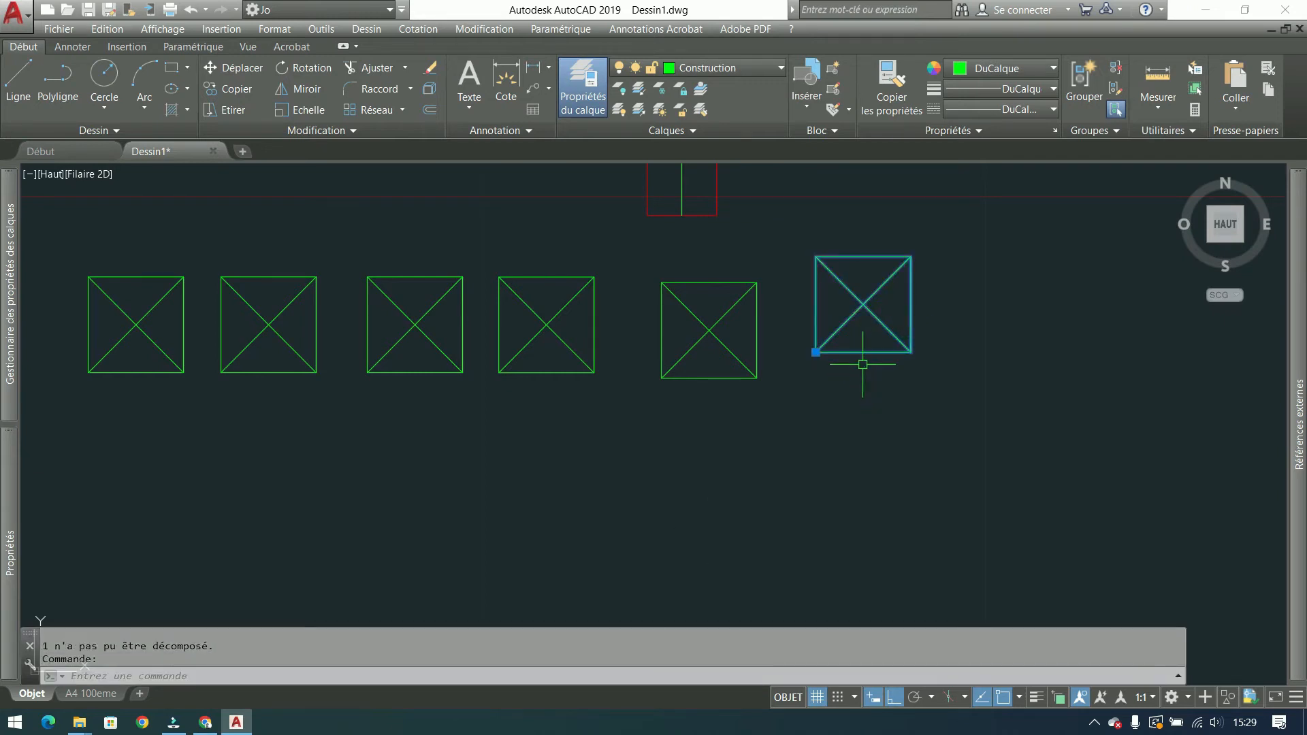
key(Escape)
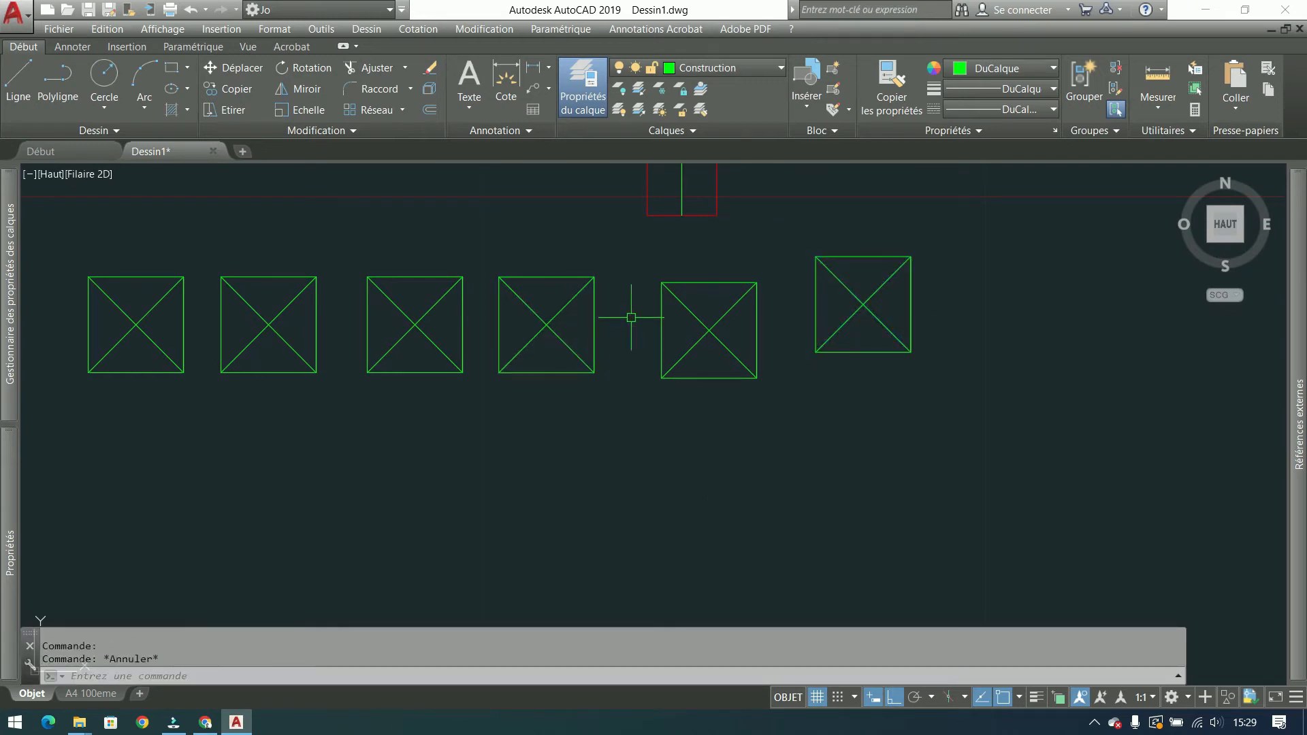
Step: Explode the five other crossed-square blocks in the row, leaving block f out of the selection
click(740, 256)
click(170, 475)
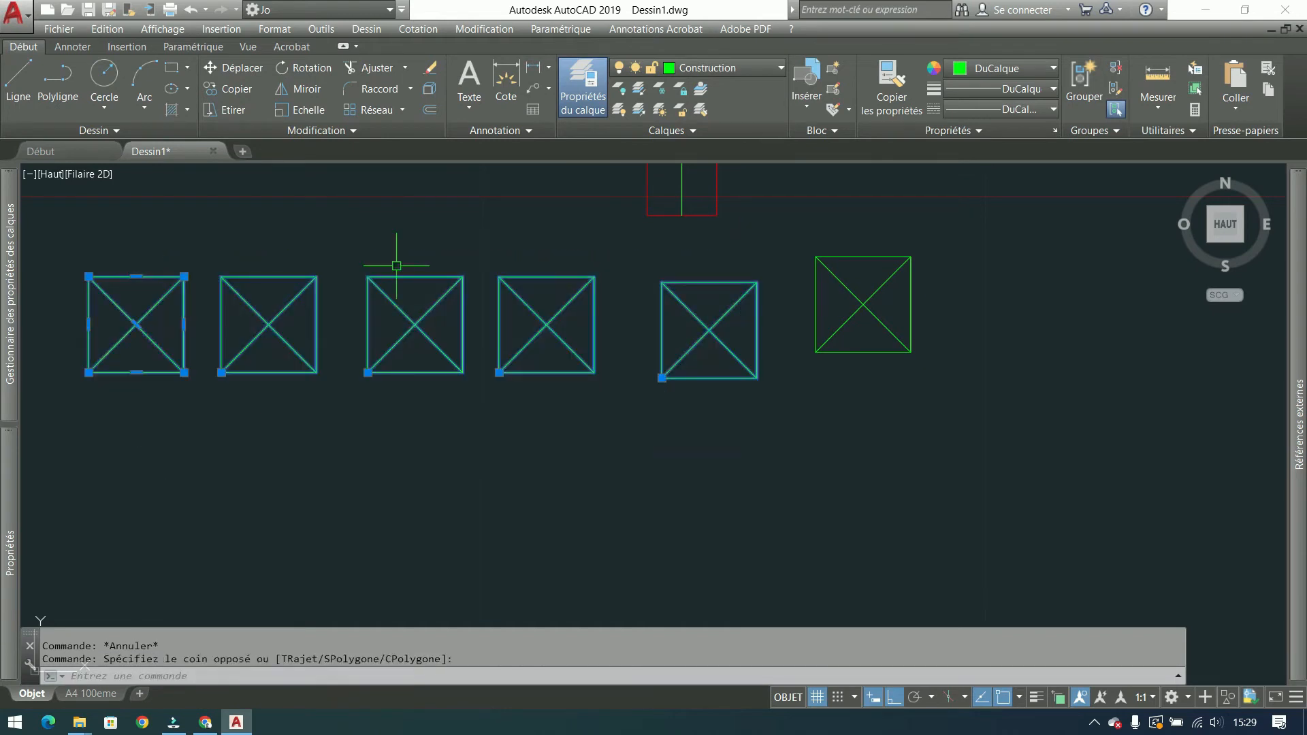
click(429, 89)
Step: Select pieces of the exploded squares to examine whether their lines are separate objects, and clear the selection
click(559, 312)
click(472, 318)
click(374, 341)
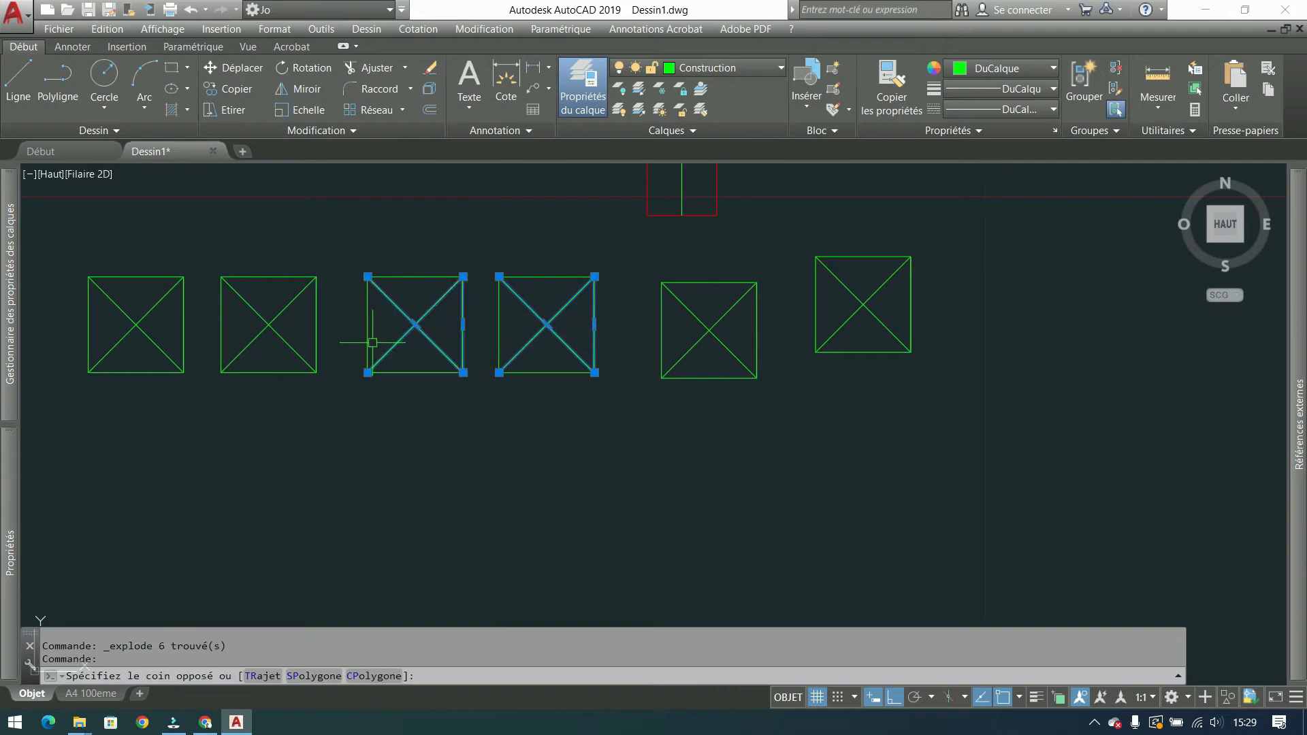
click(292, 221)
click(248, 367)
click(497, 246)
click(390, 354)
click(628, 260)
click(544, 336)
click(677, 309)
key(Escape)
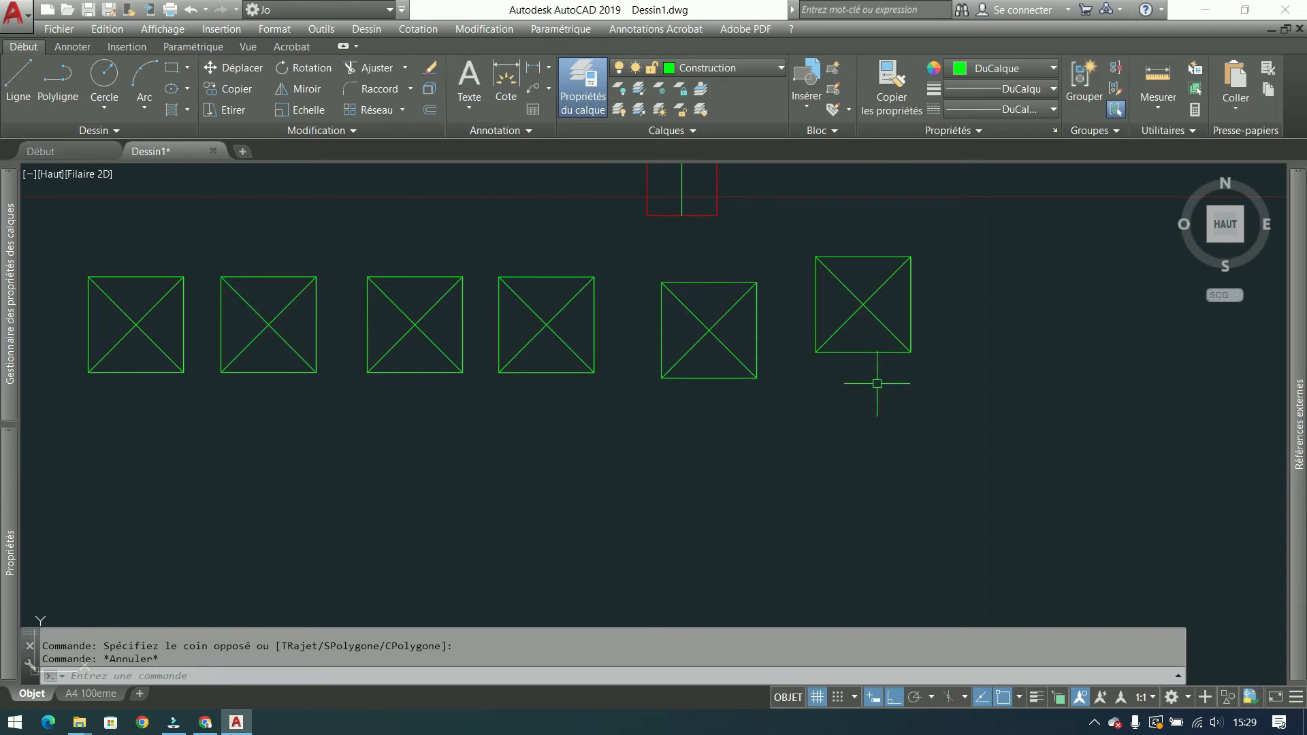
Step: Select the floor plan together with the row of crossed squares, and clear the selection
scroll(876, 383, down, 5)
scroll(830, 347, up, 2)
scroll(813, 330, down, 3)
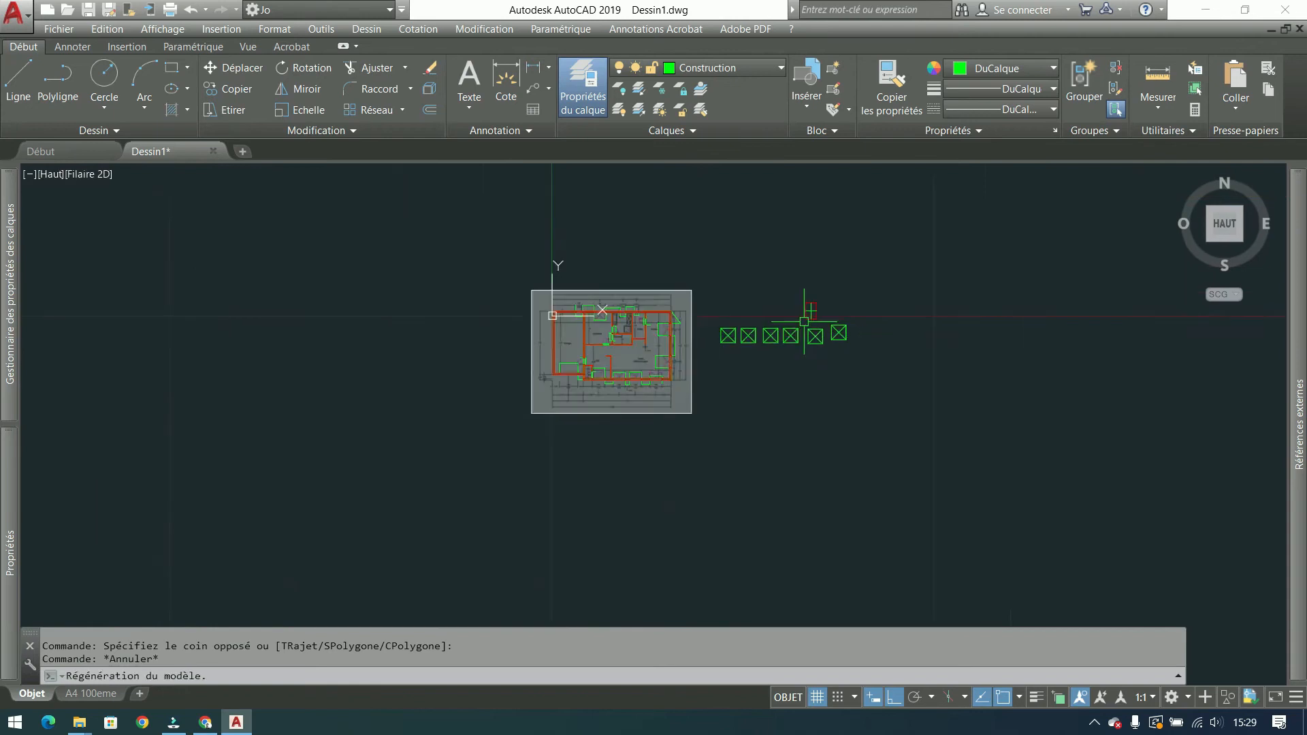
scroll(803, 321, down, 2)
click(963, 204)
click(116, 539)
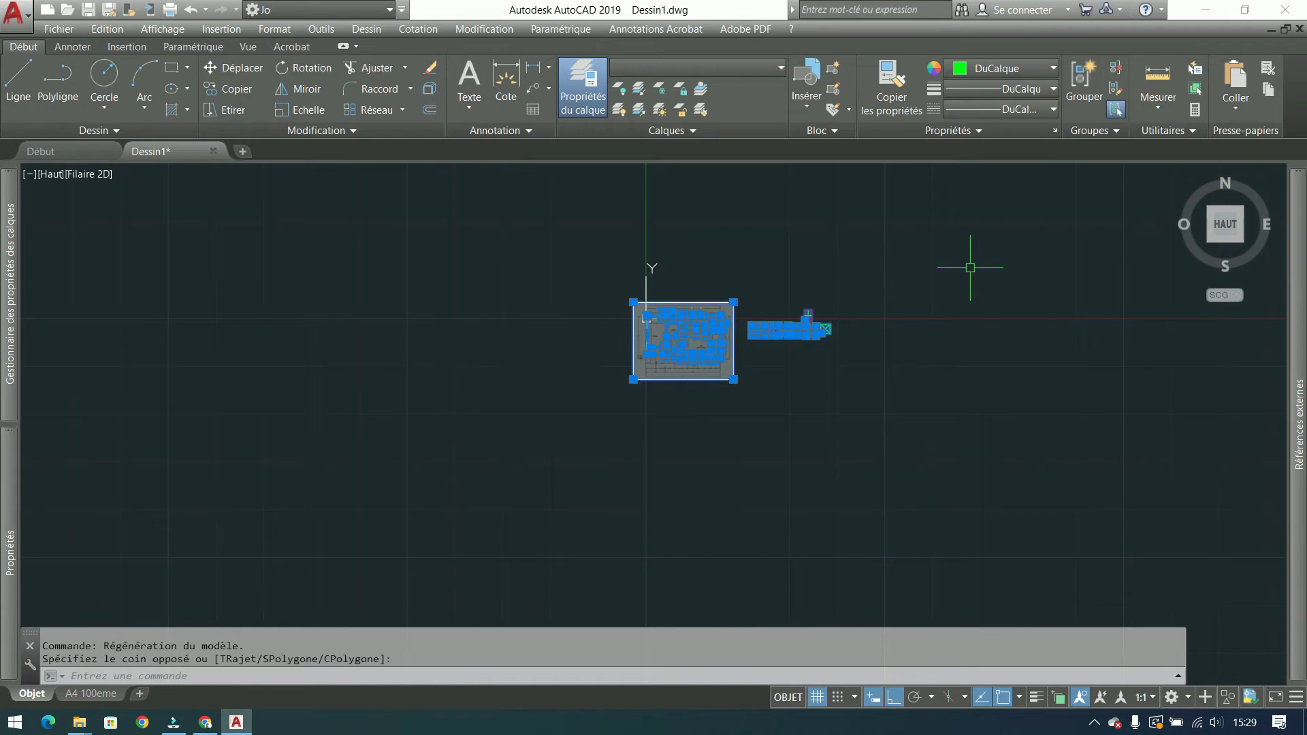
key(Escape)
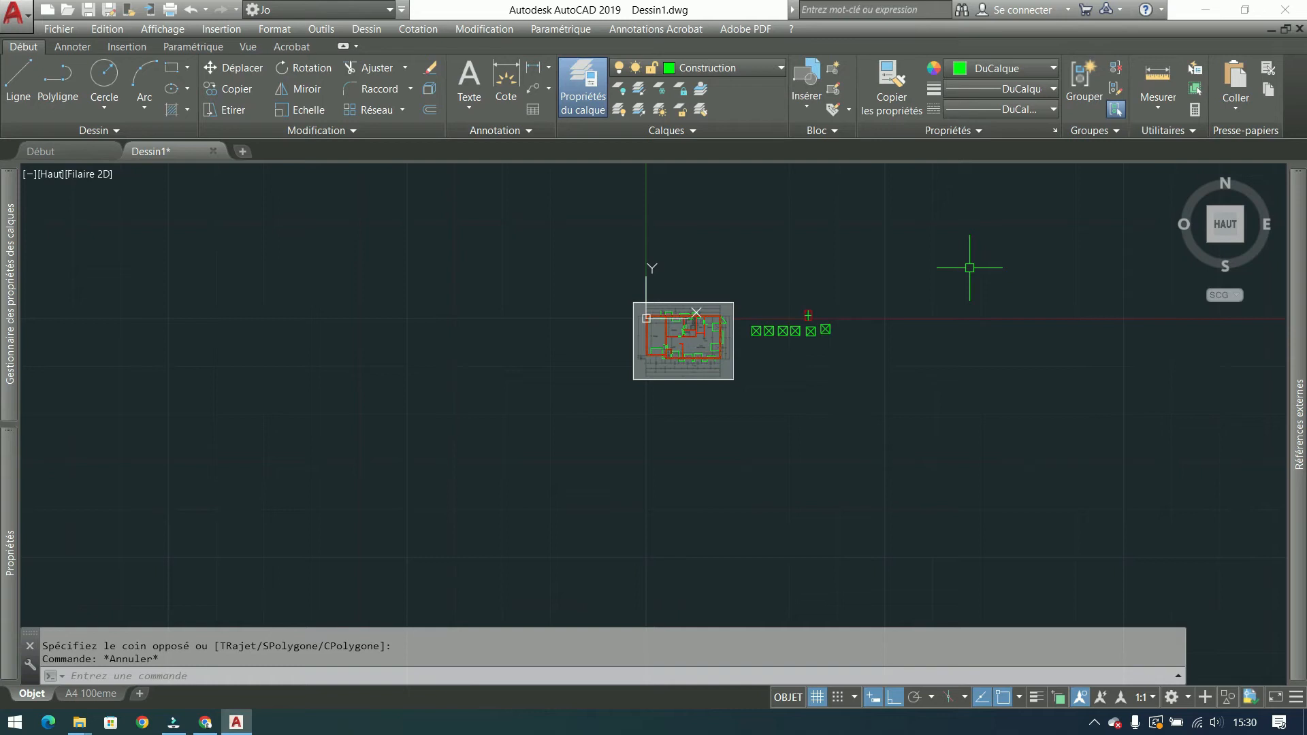
Step: Open block f, the rightmost crossed square, in the block editor
scroll(867, 337, up, 6)
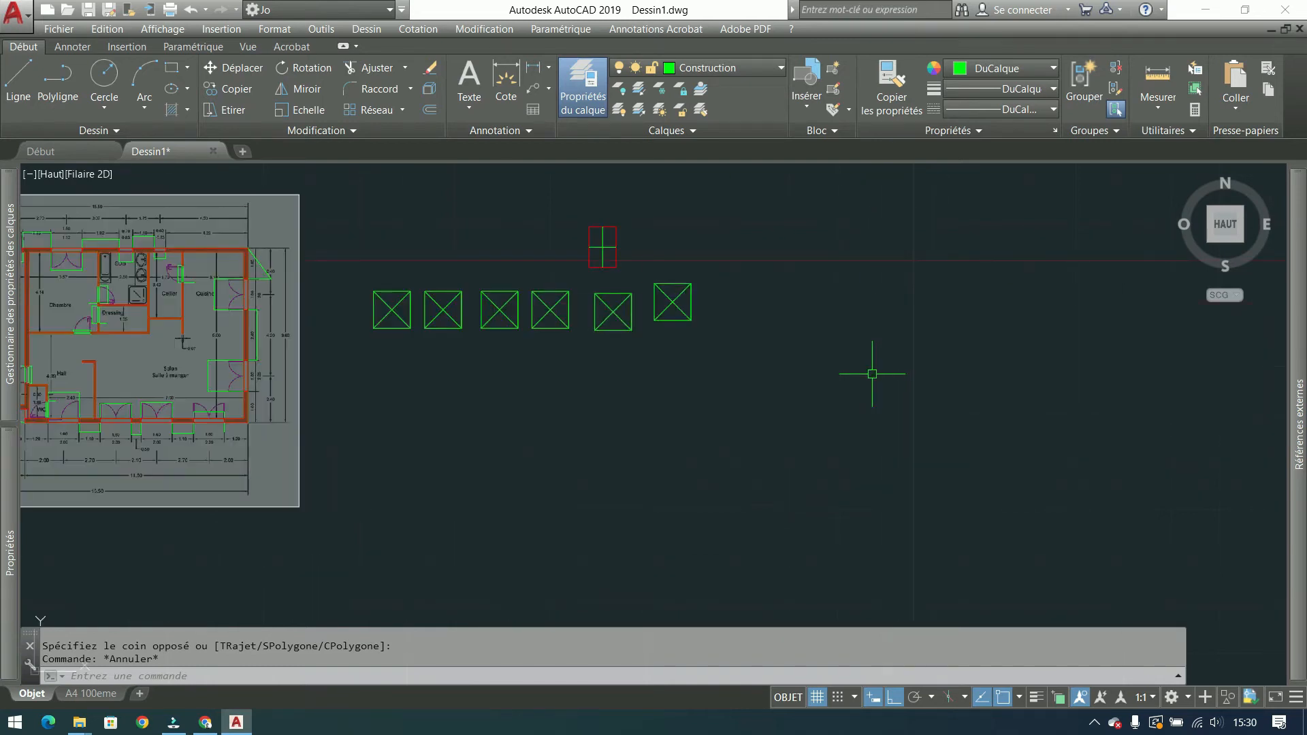
middle_drag(839, 334, 765, 363)
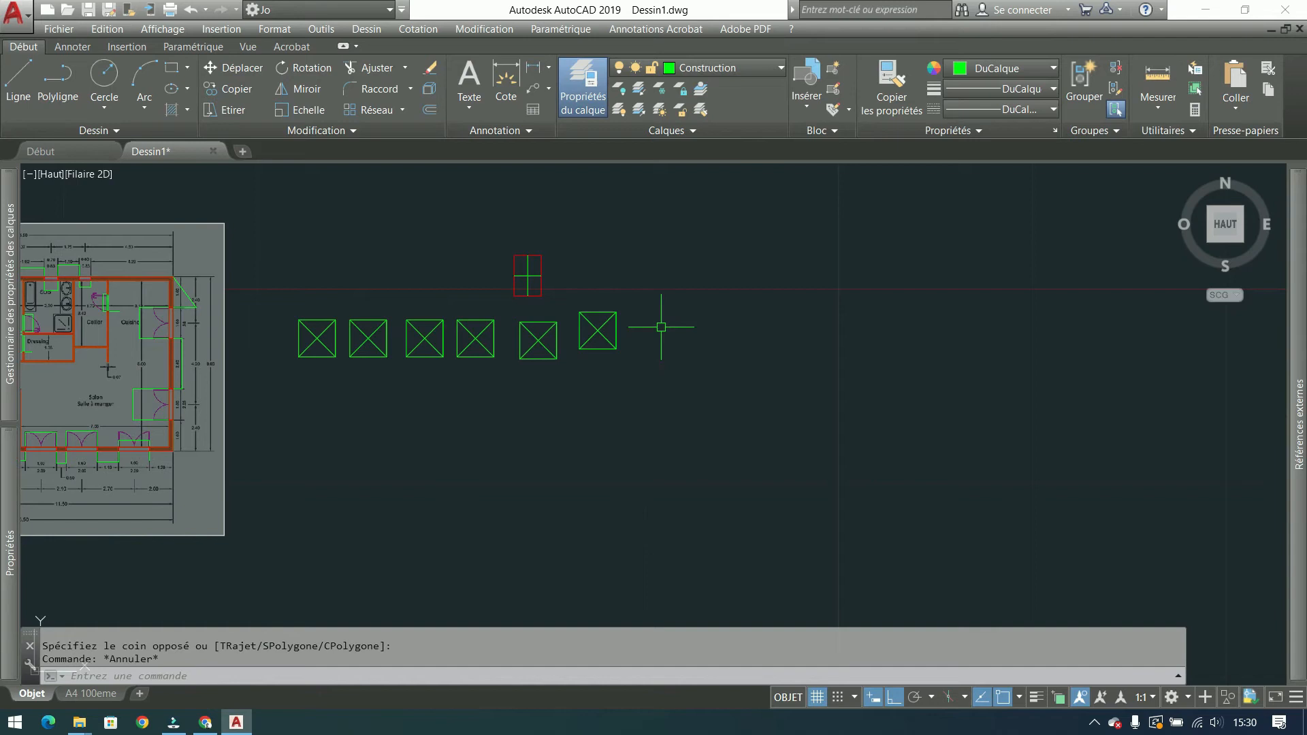
scroll(592, 334, up, 4)
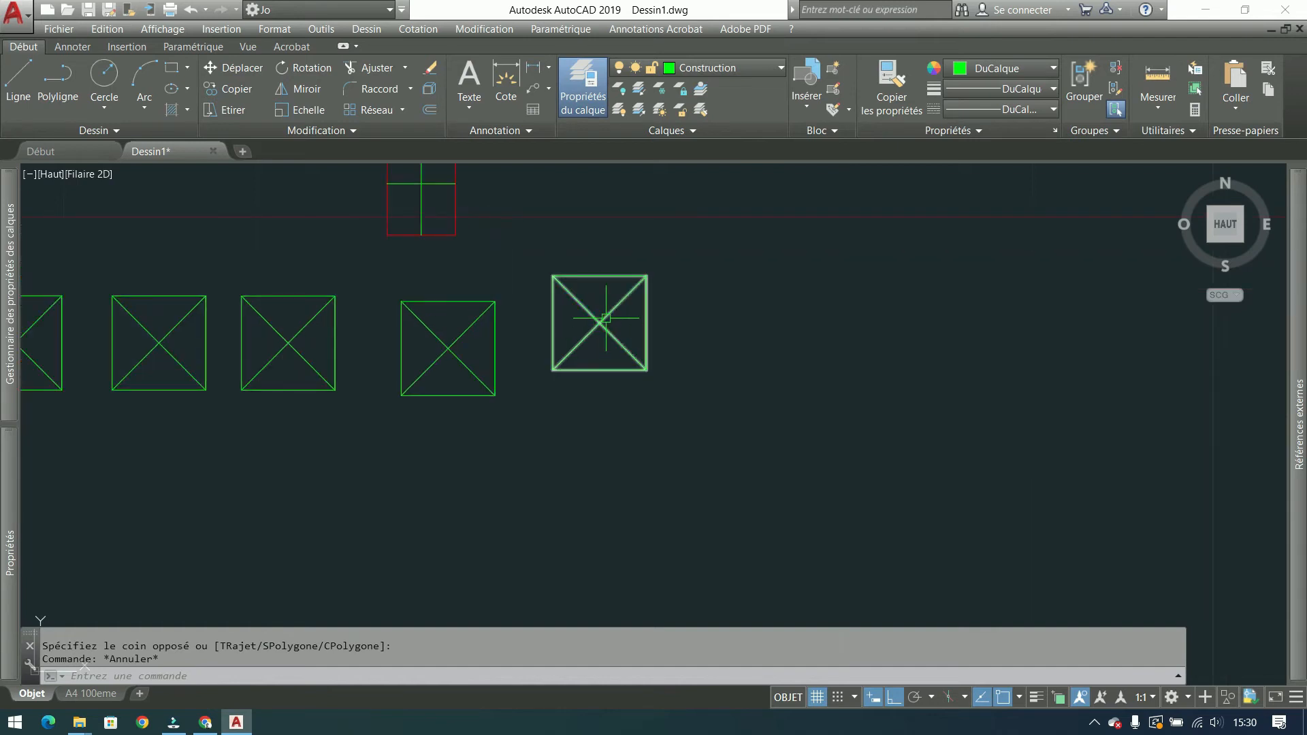
click(608, 330)
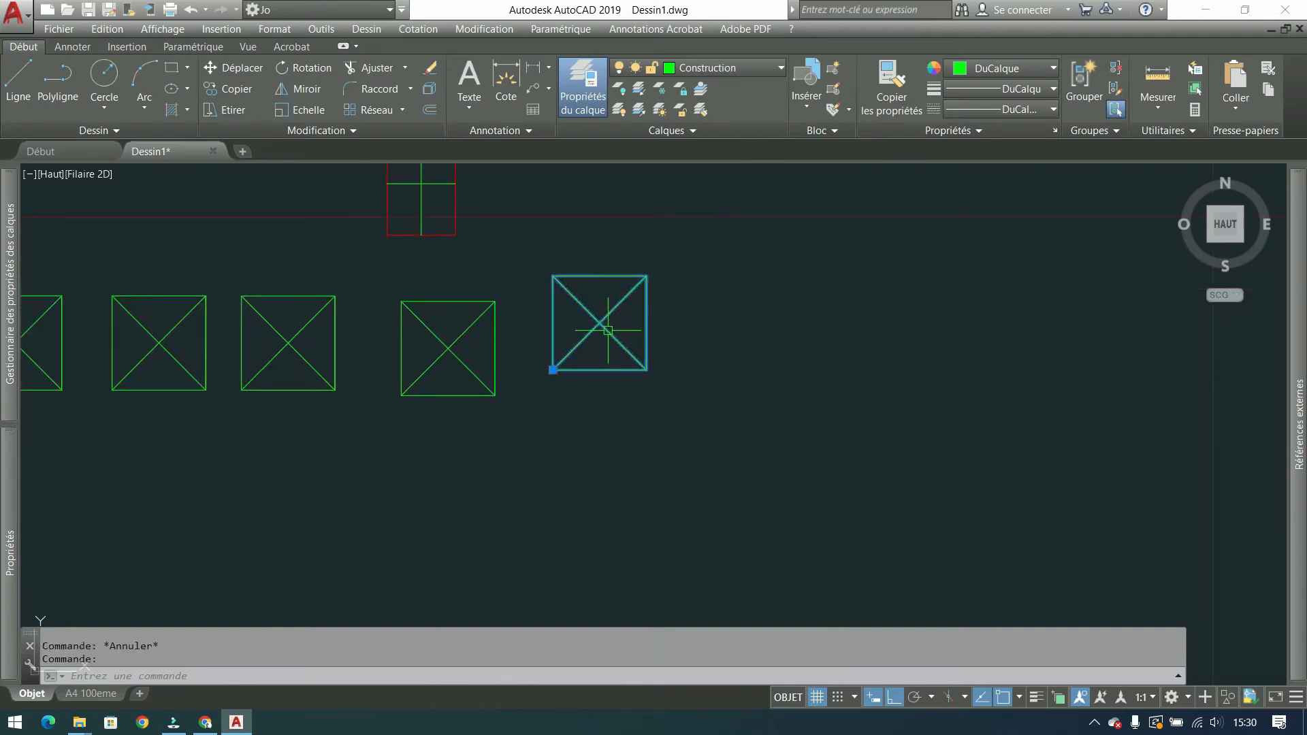
click(833, 89)
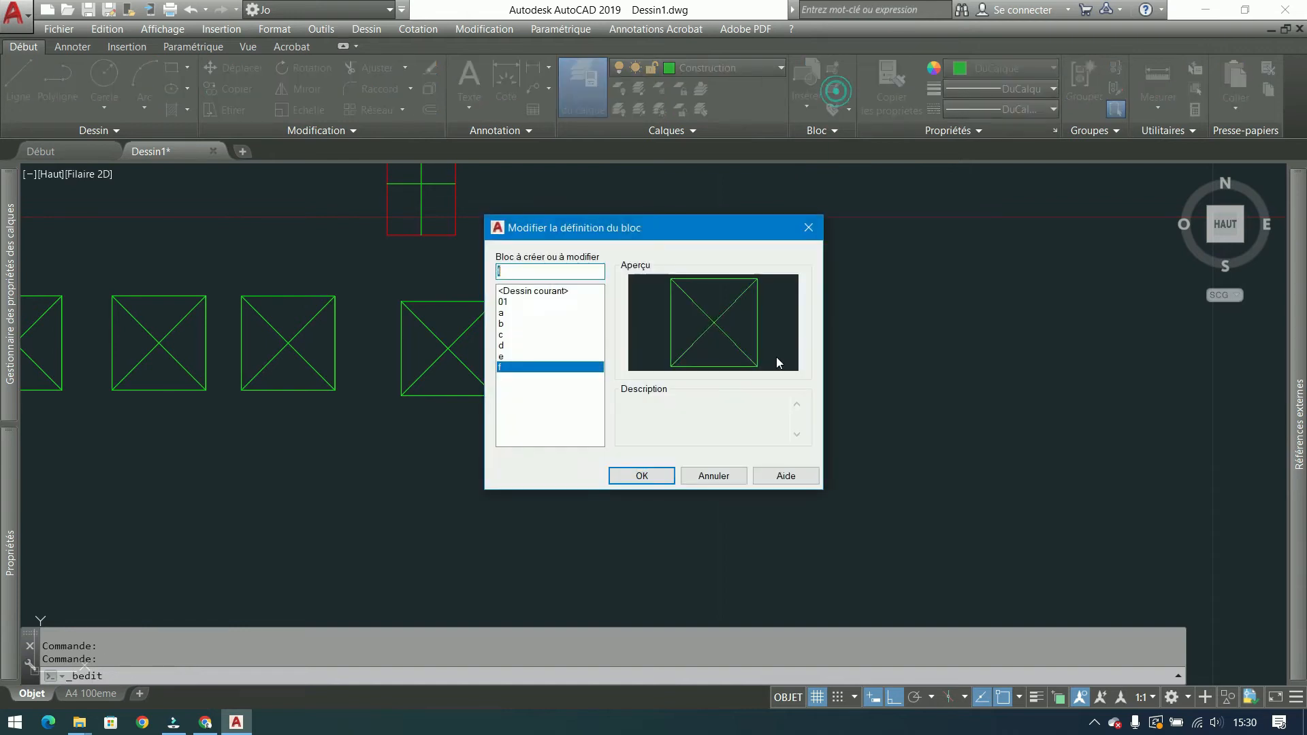
click(642, 476)
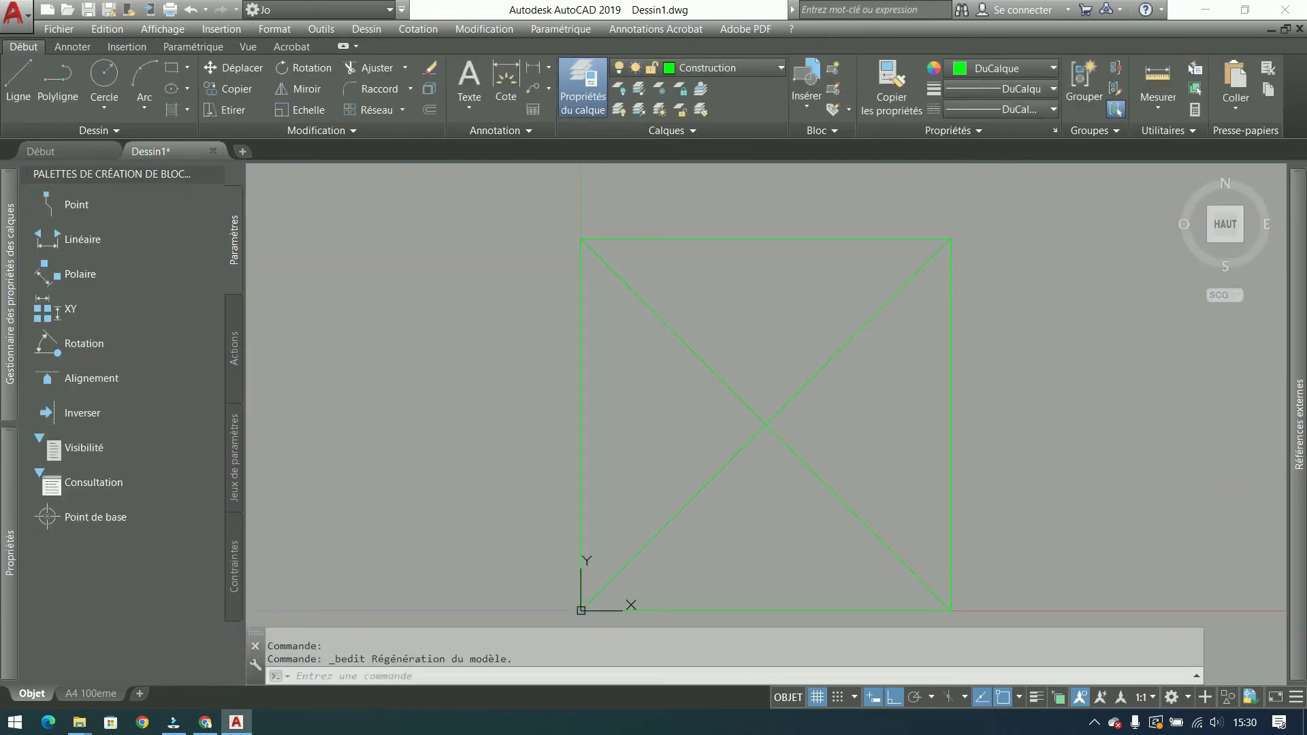
Step: Copy the square and diagonals of block f to the clipboard and close the block editor
click(938, 213)
click(605, 442)
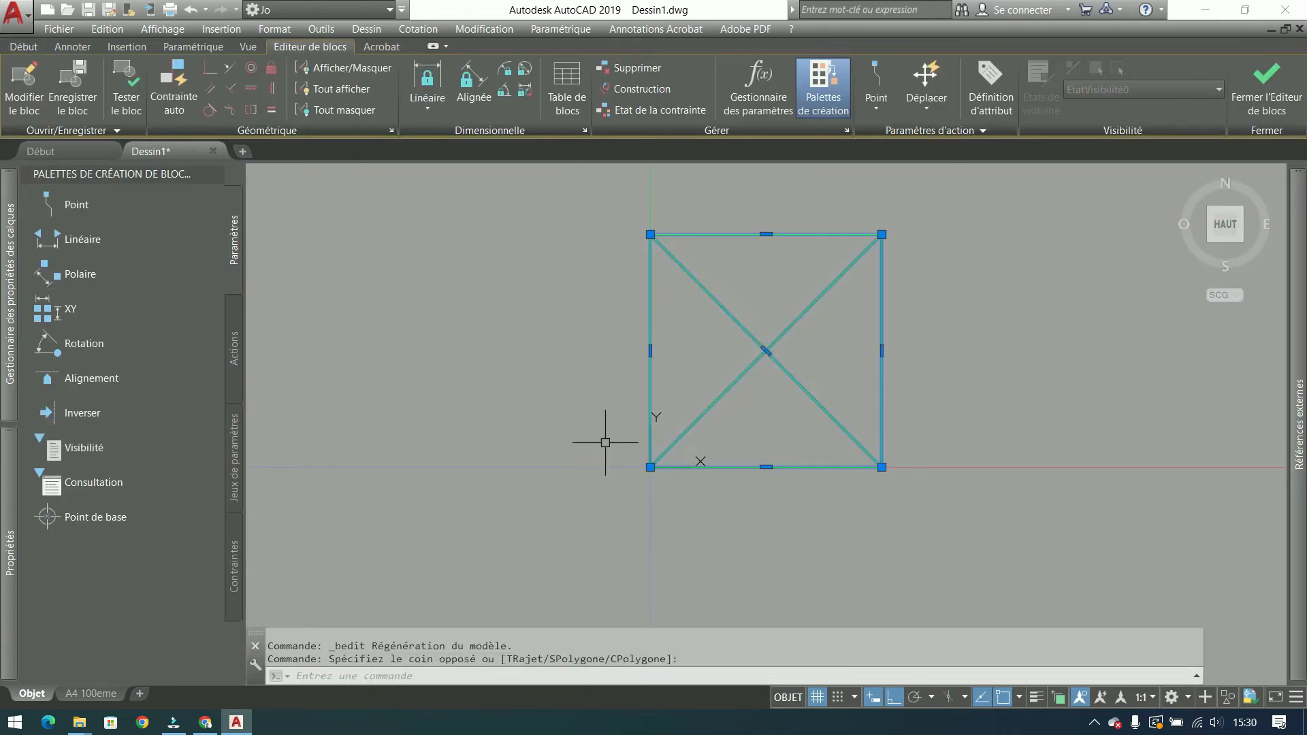
right_click(632, 329)
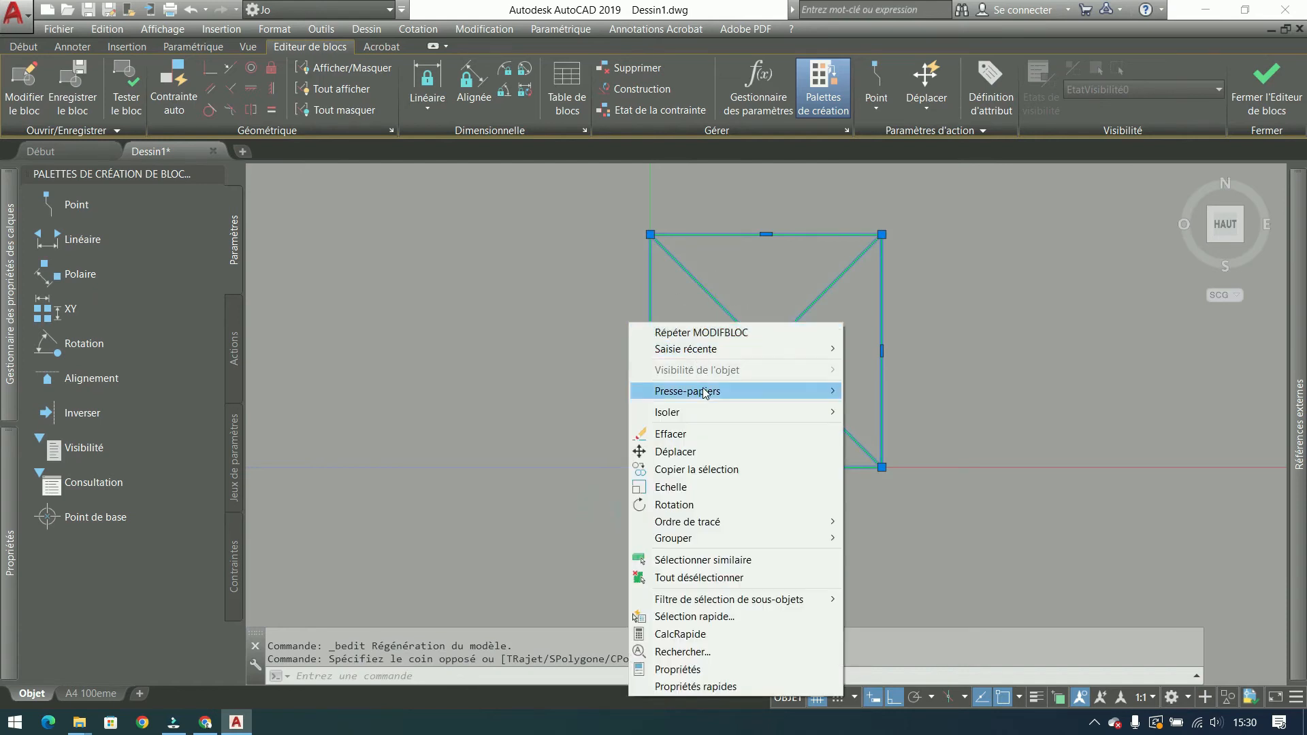
mouse_move(703, 391)
click(884, 409)
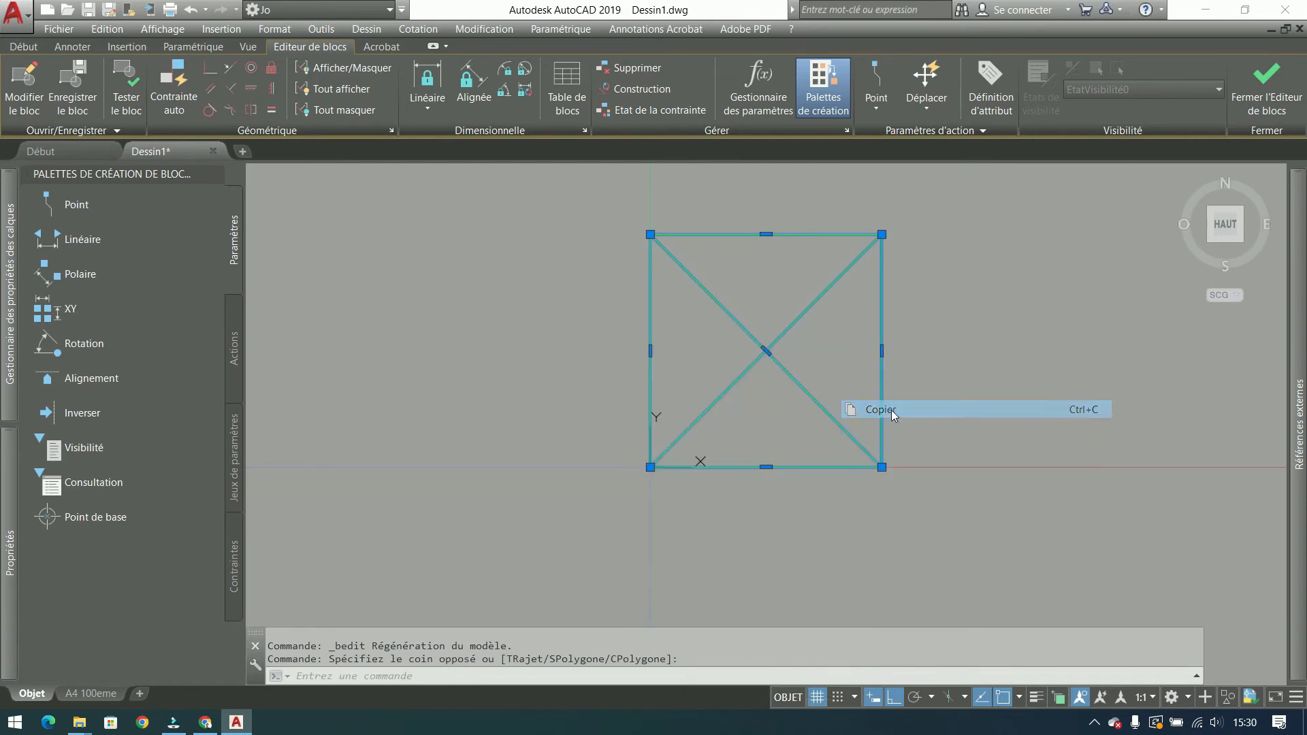
click(1266, 85)
click(656, 330)
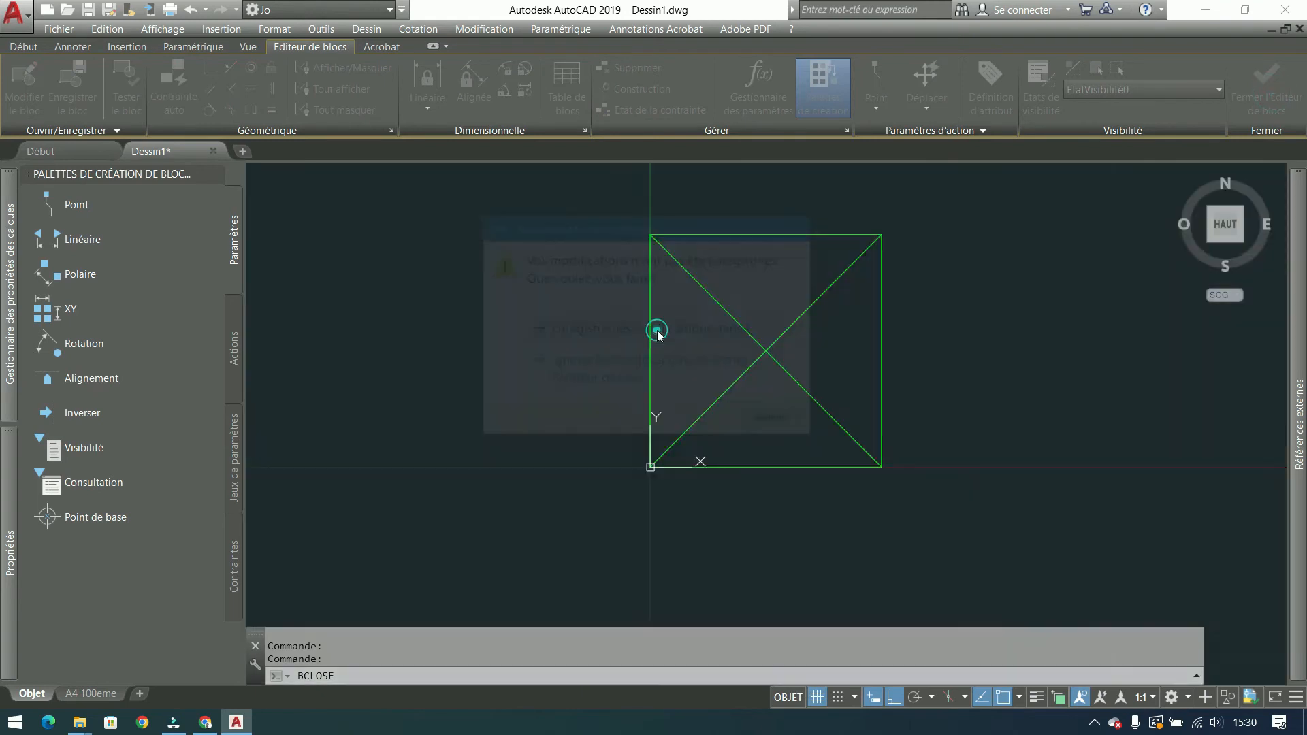
Step: Paste the copied square and diagonals into the empty area to the right of block f
middle_drag(887, 345, 572, 327)
right_click(573, 327)
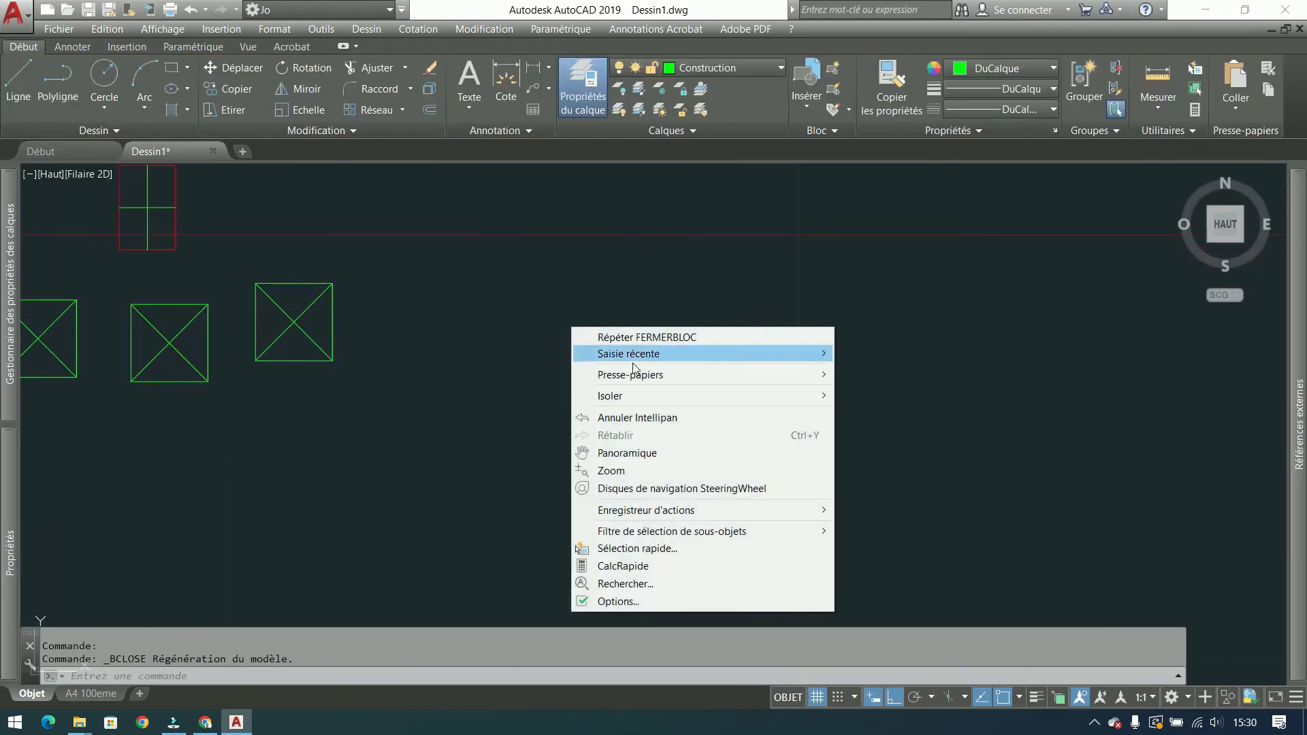
mouse_move(644, 384)
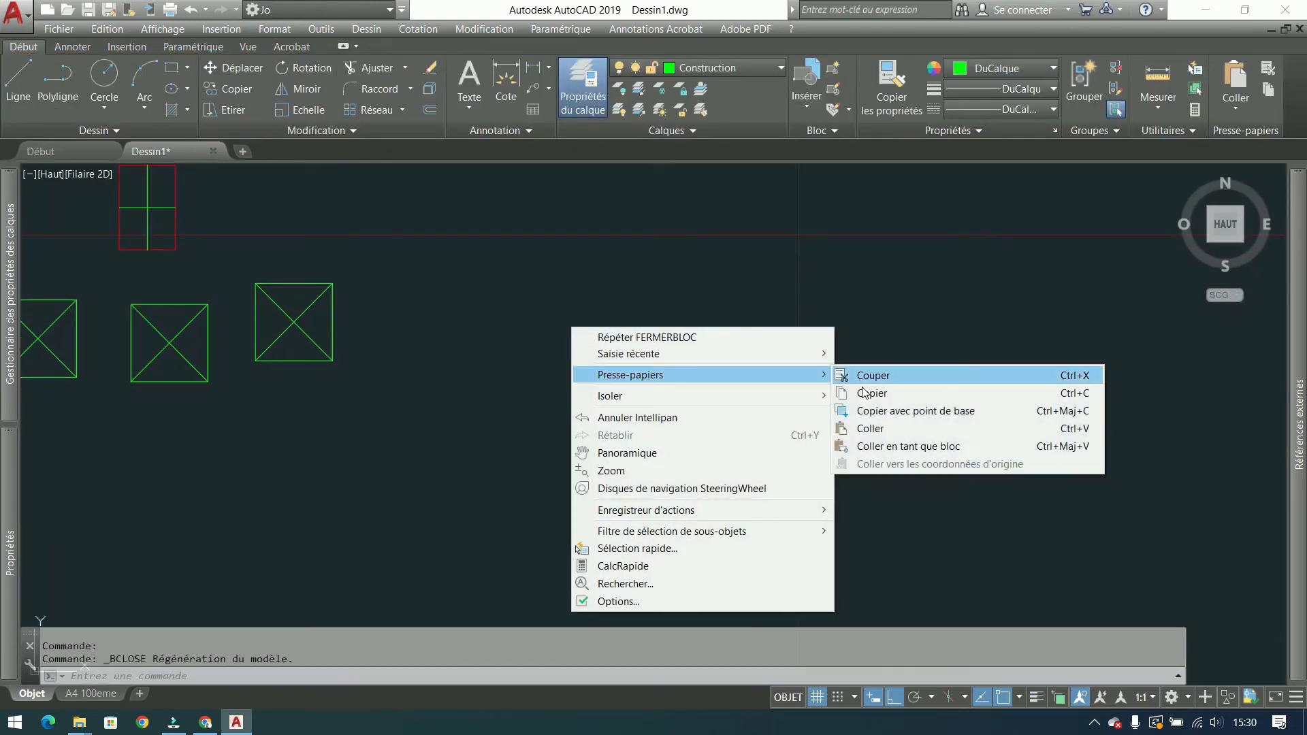
click(877, 429)
click(613, 350)
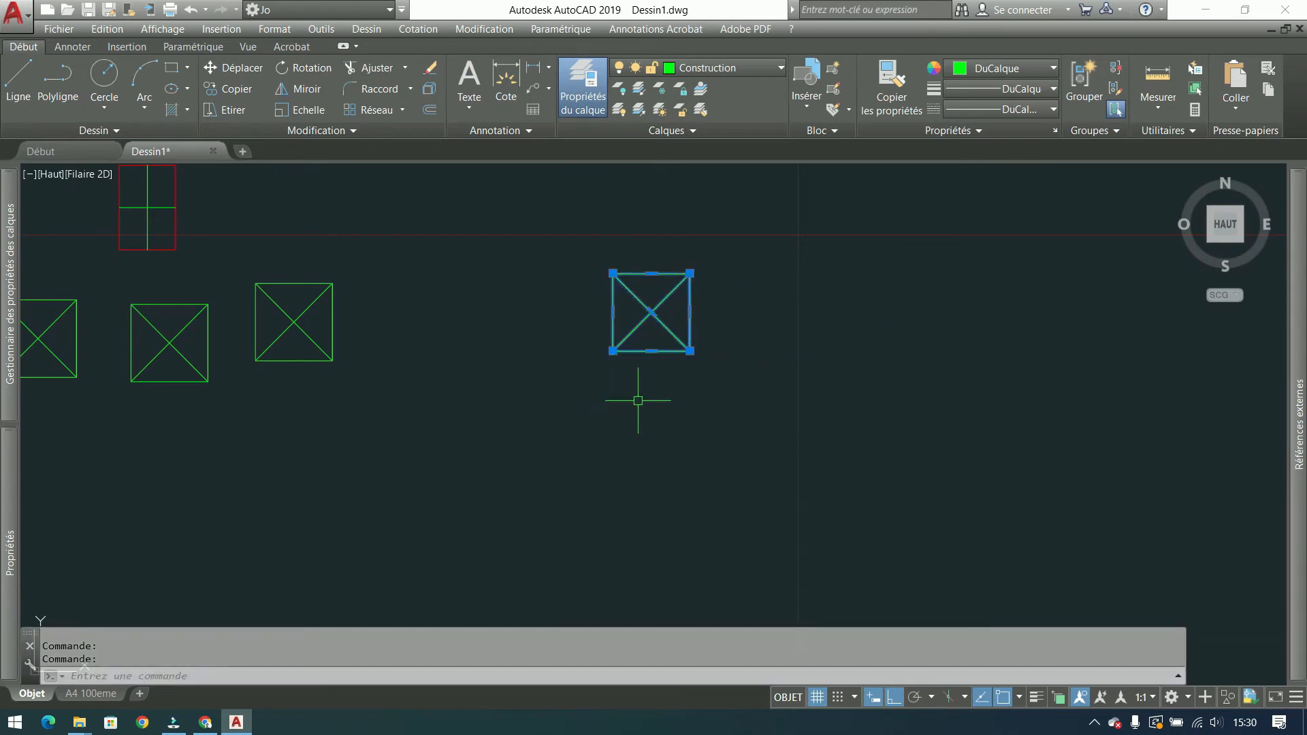
key(Escape)
Step: Select all the crossed squares and the red rectangle above them, and clear the selection
scroll(645, 397, down, 4)
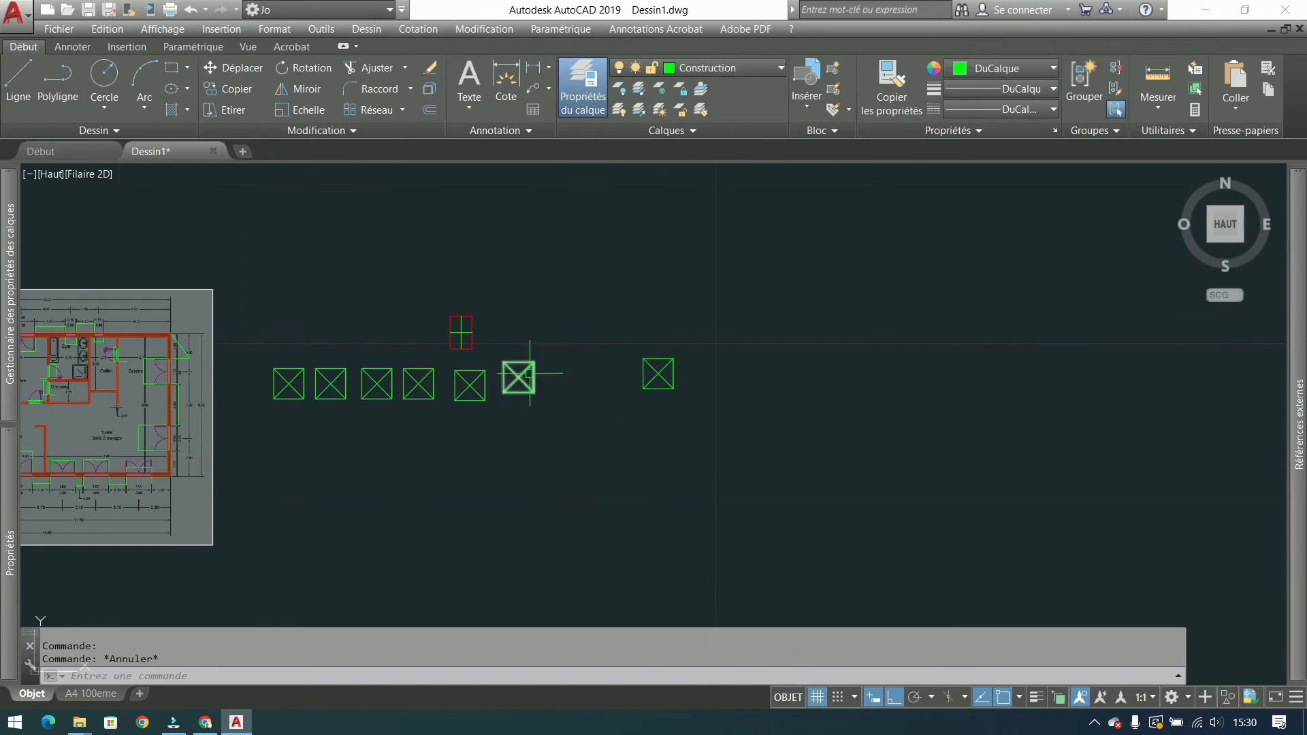
click(766, 222)
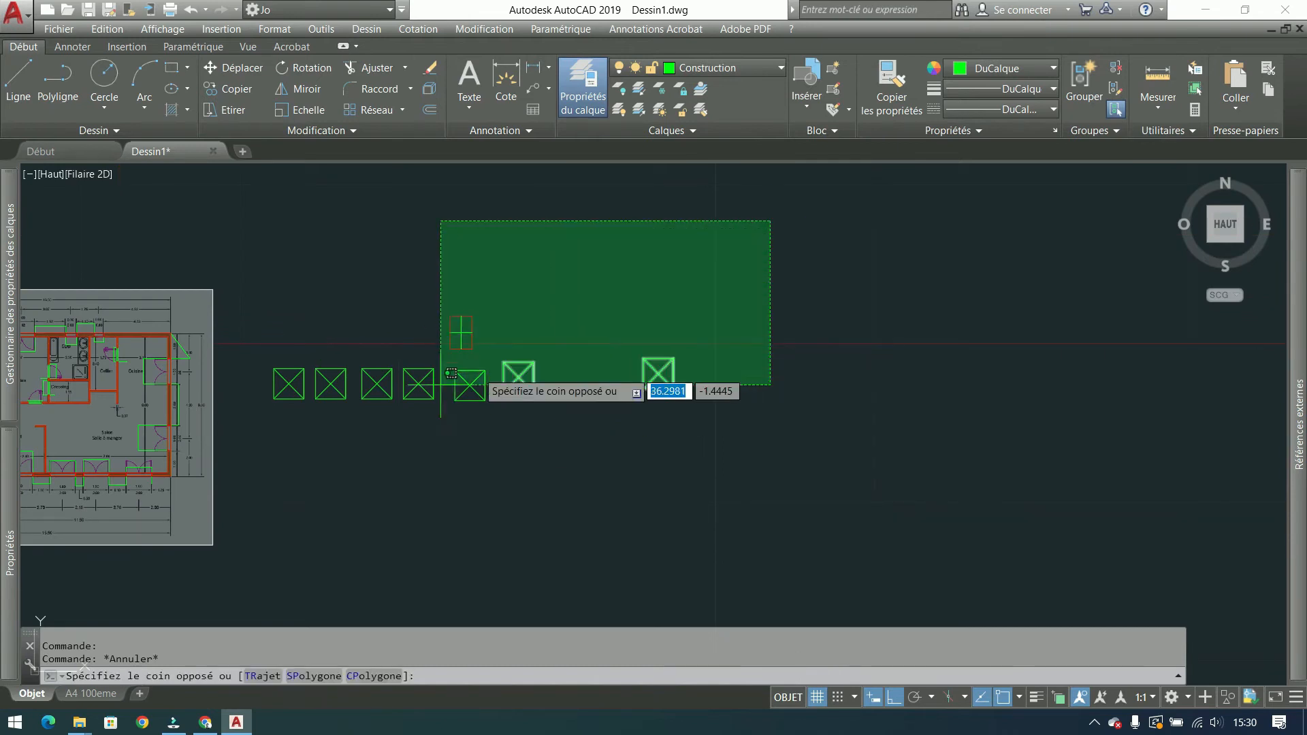
click(260, 448)
key(Escape)
scroll(286, 395, up, 2)
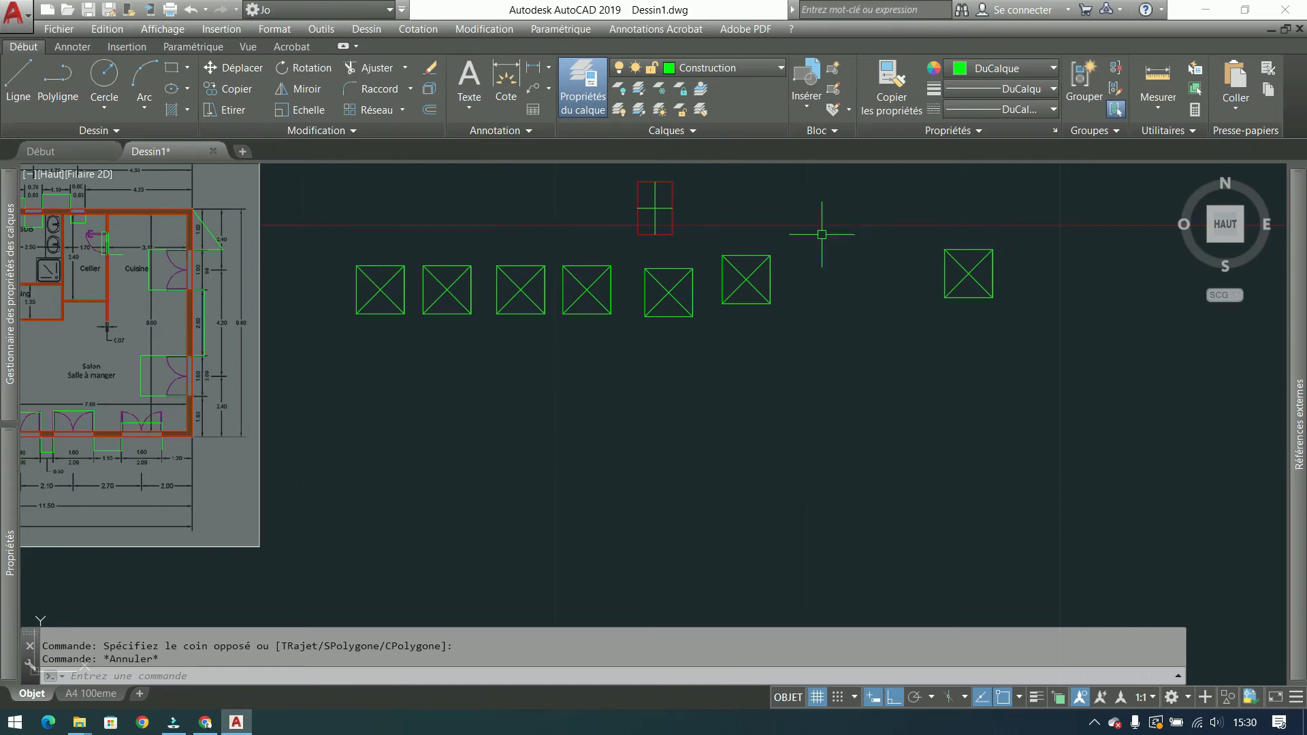
Step: Start a block definition from the fifth crossed square from the left
click(735, 323)
click(676, 290)
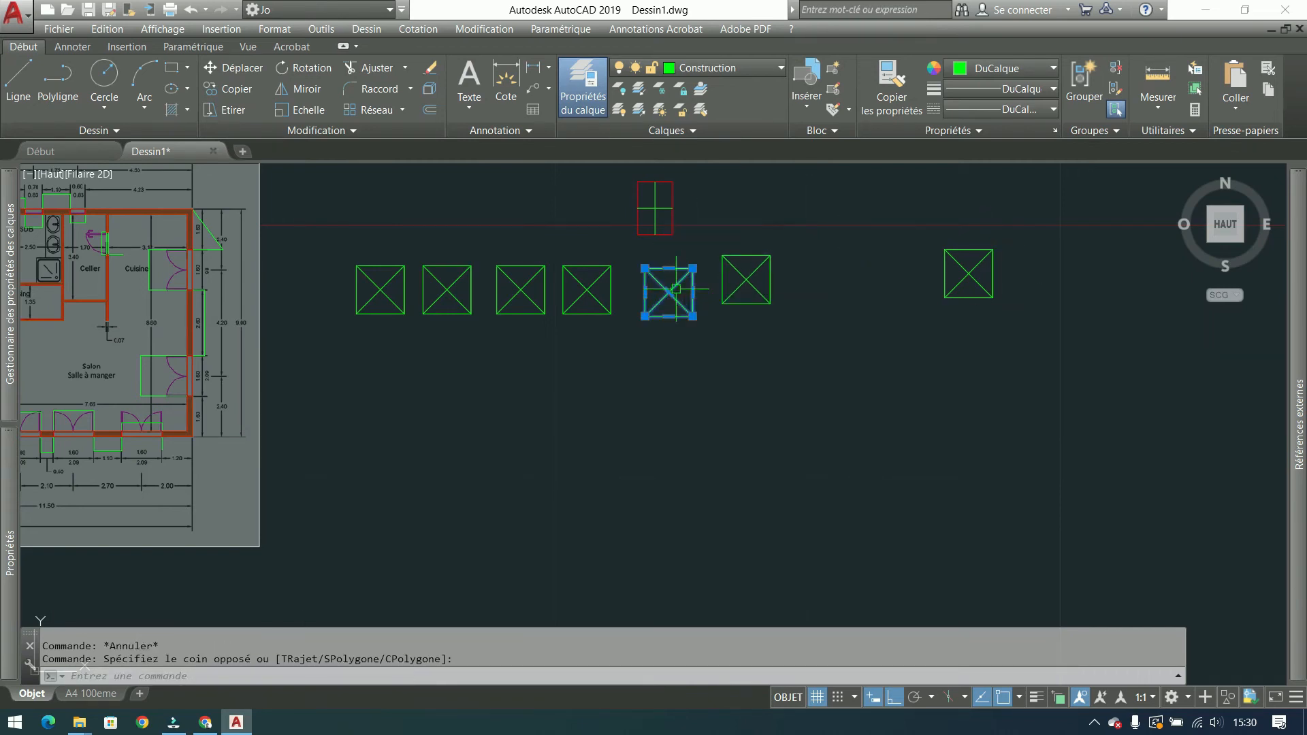
scroll(715, 277, up, 2)
click(831, 68)
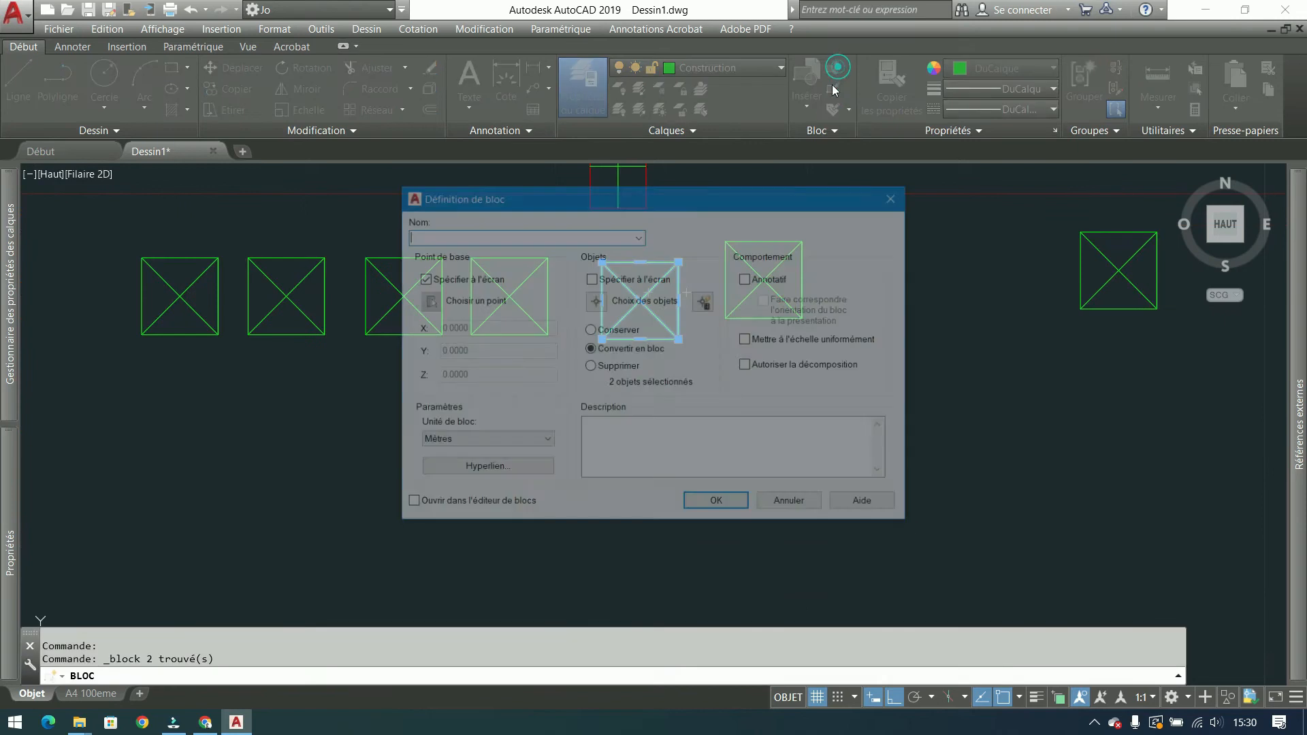
click(550, 237)
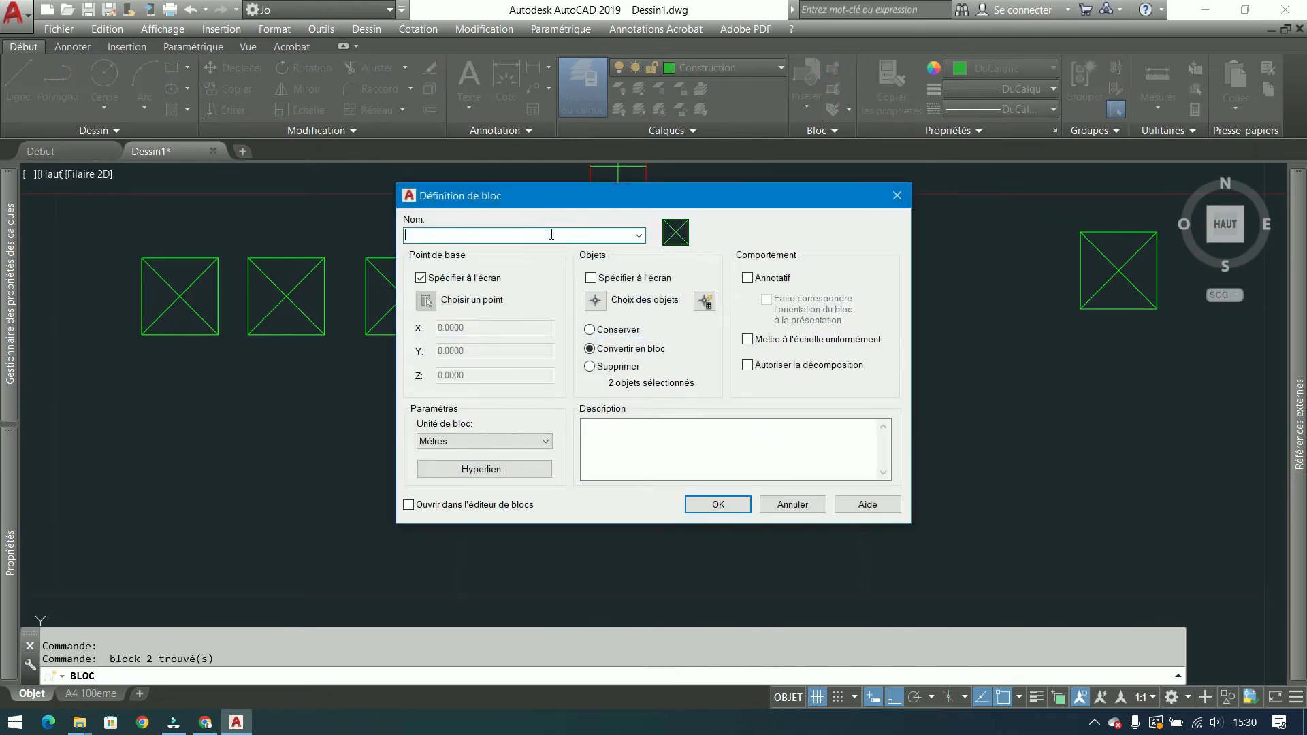
Step: Examine the description, object selection, block unit, uniform scaling and explode options, and close the block definition without creating a block
click(605, 431)
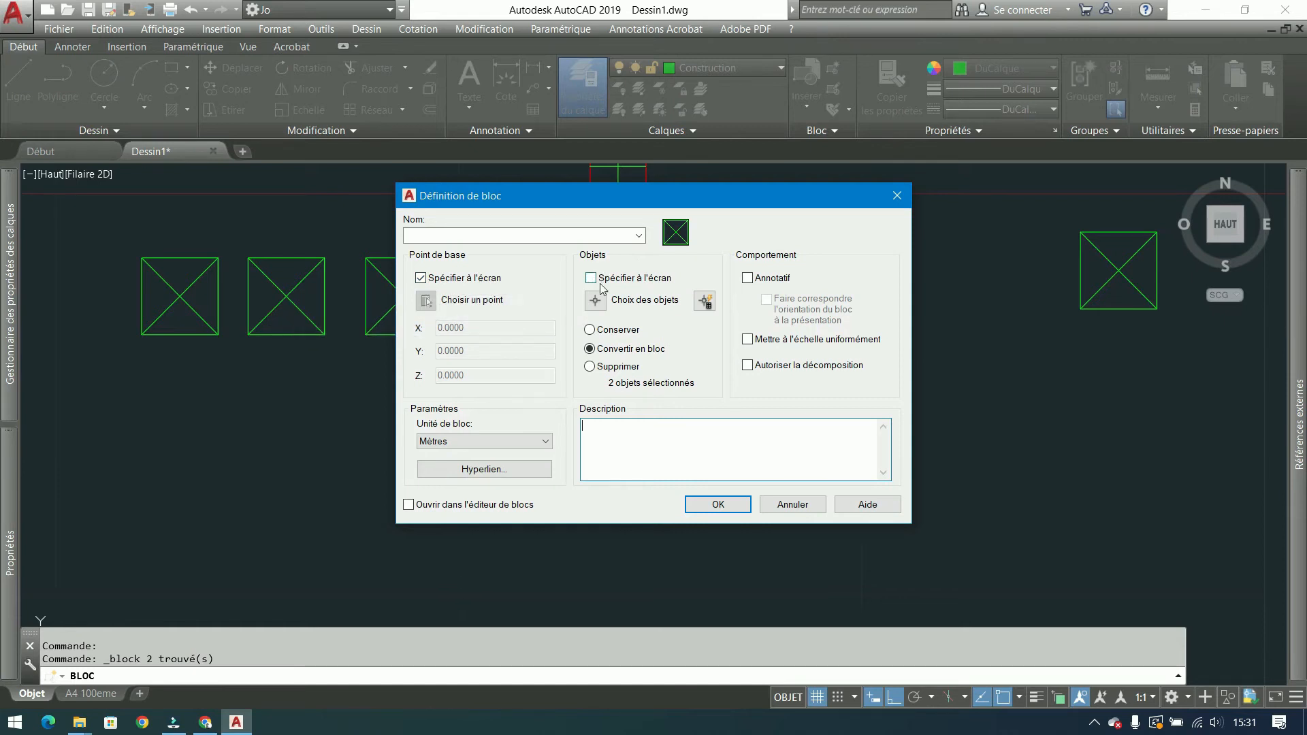
click(589, 277)
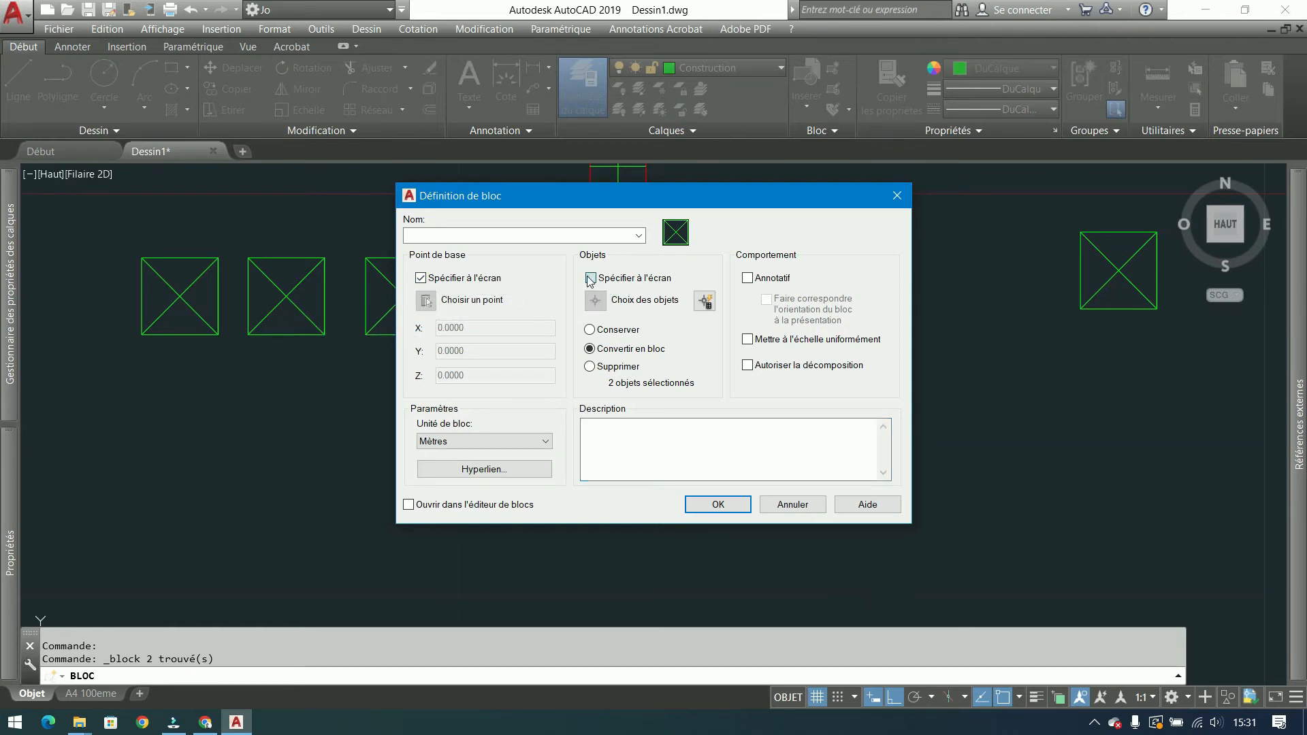
click(592, 278)
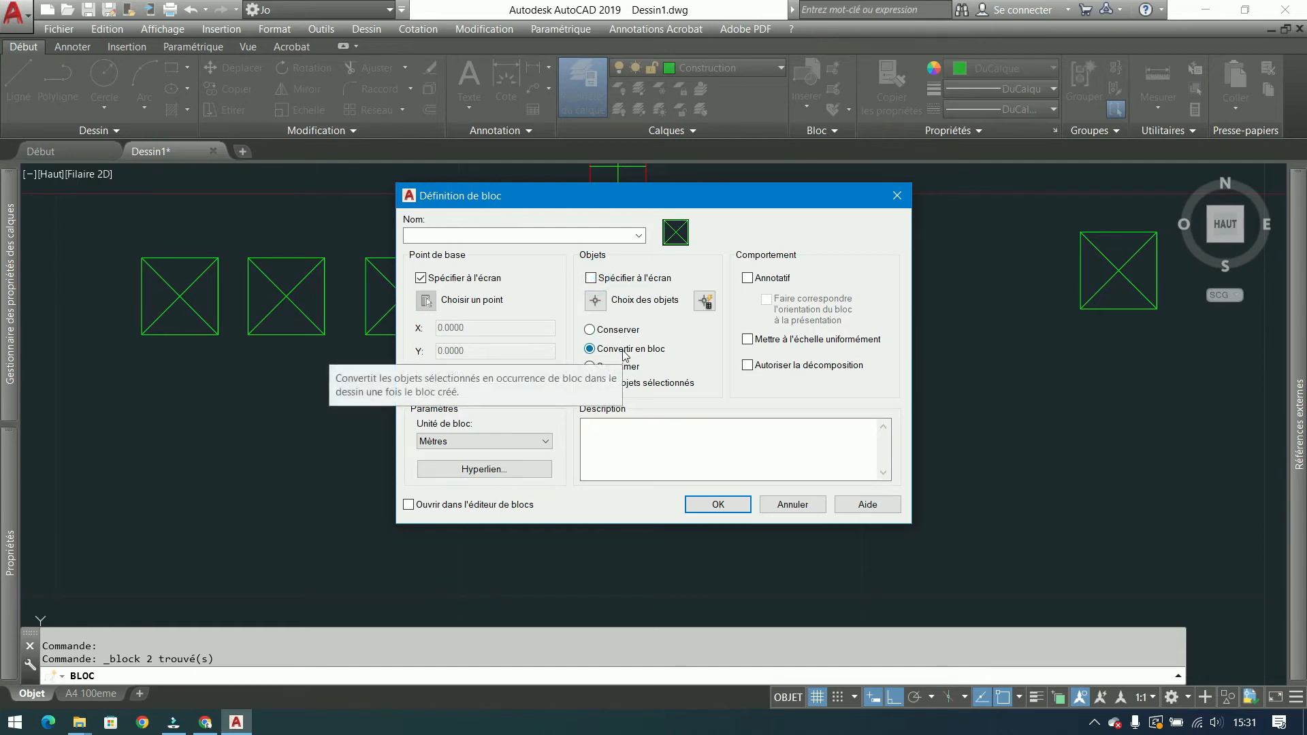
click(470, 443)
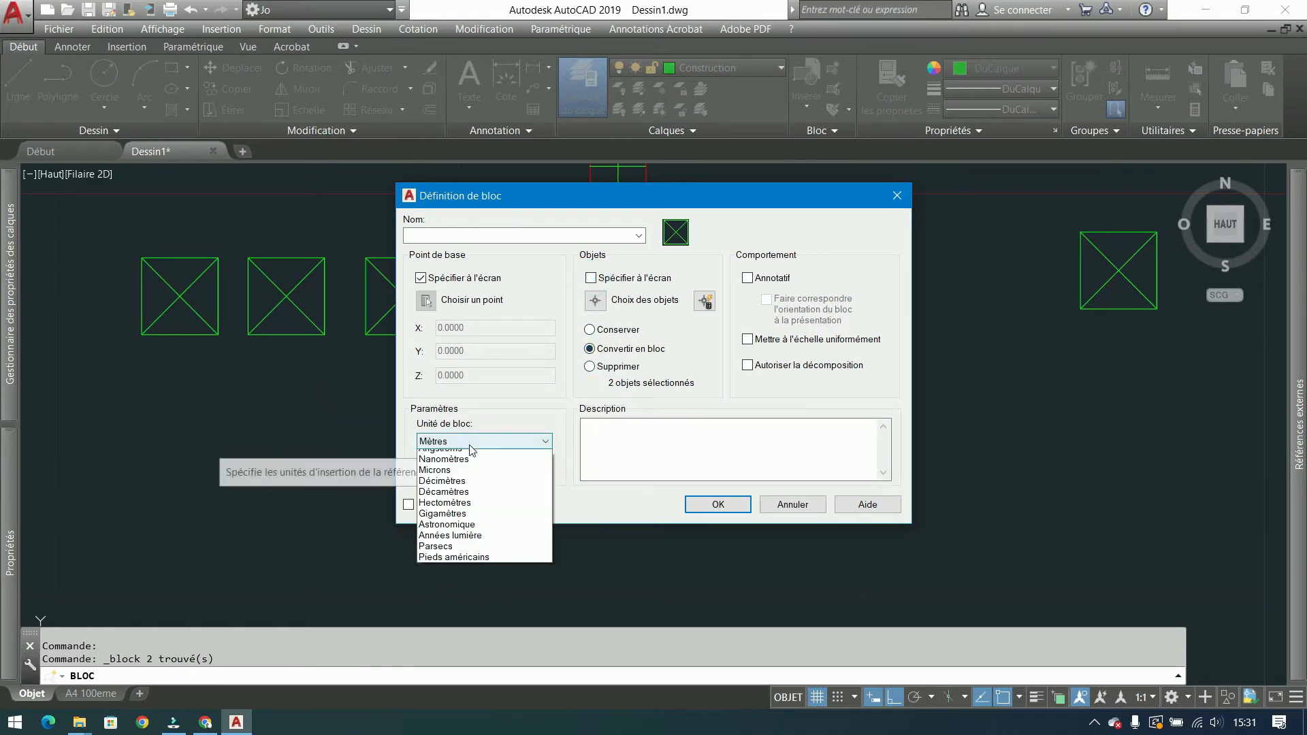
click(469, 445)
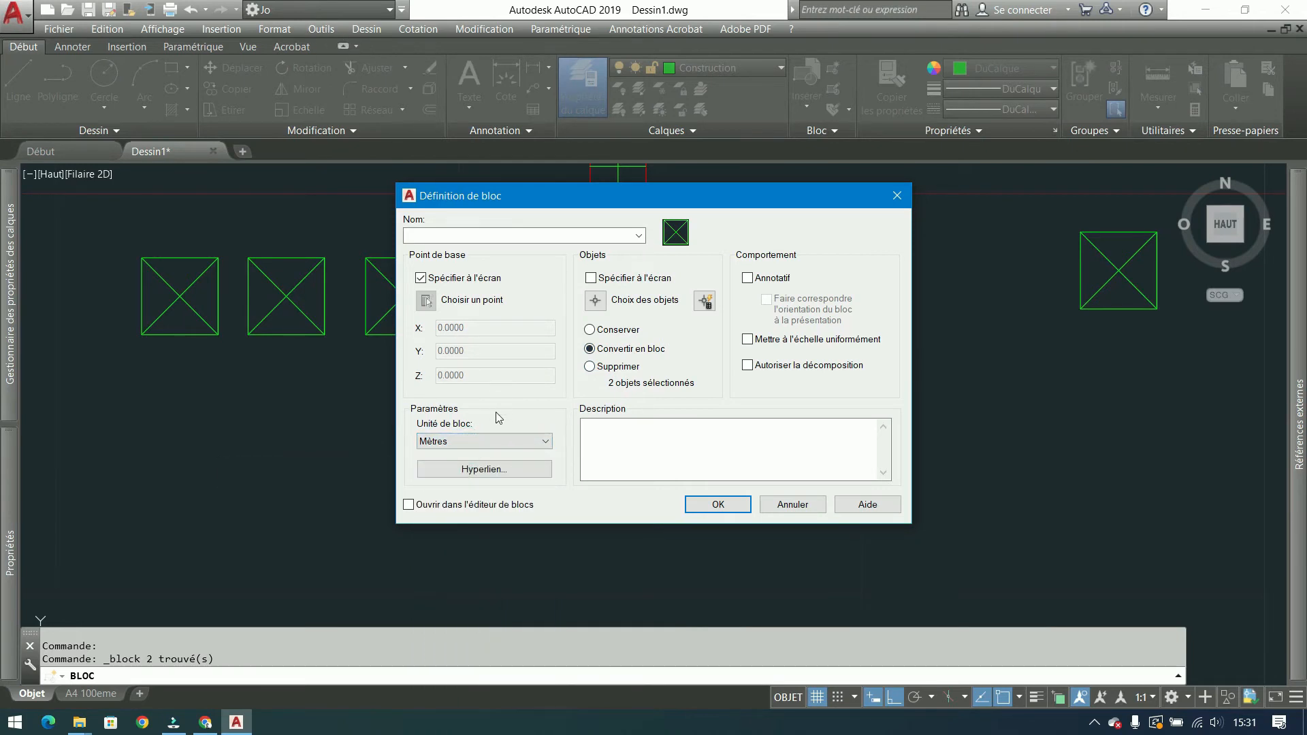
click(688, 446)
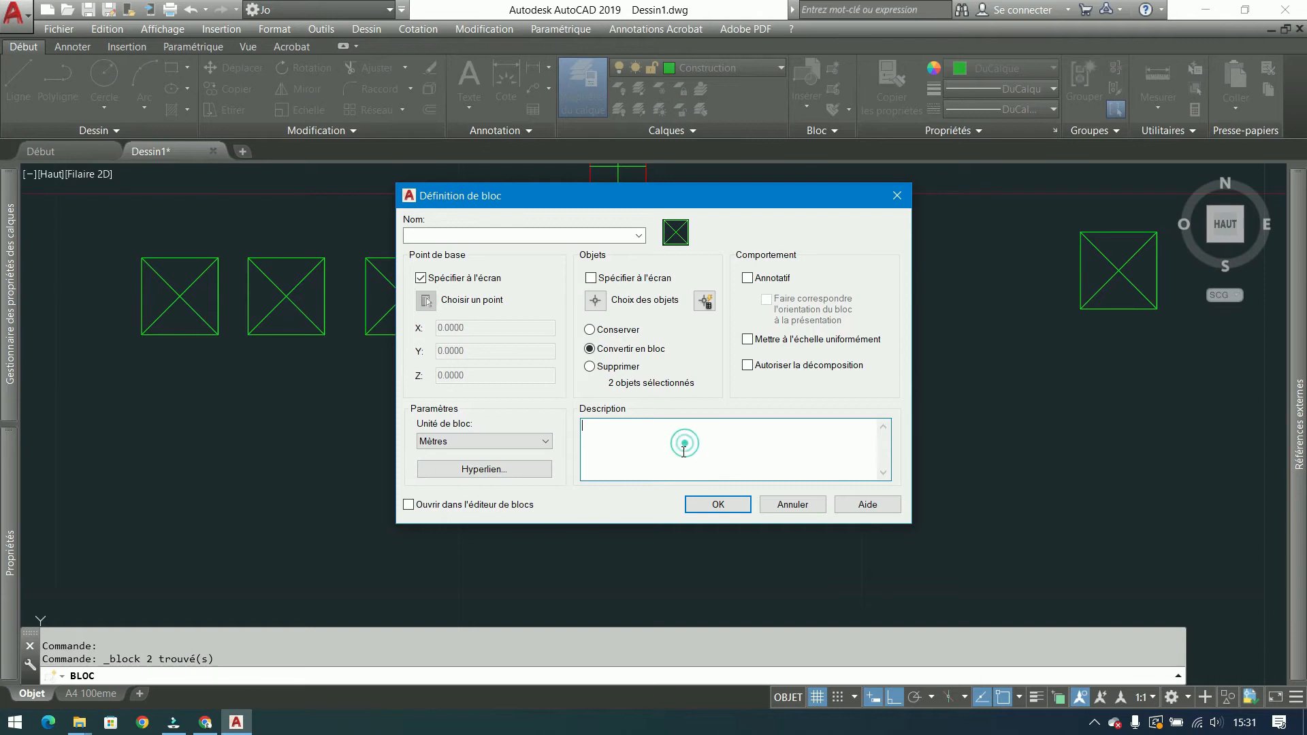
click(747, 339)
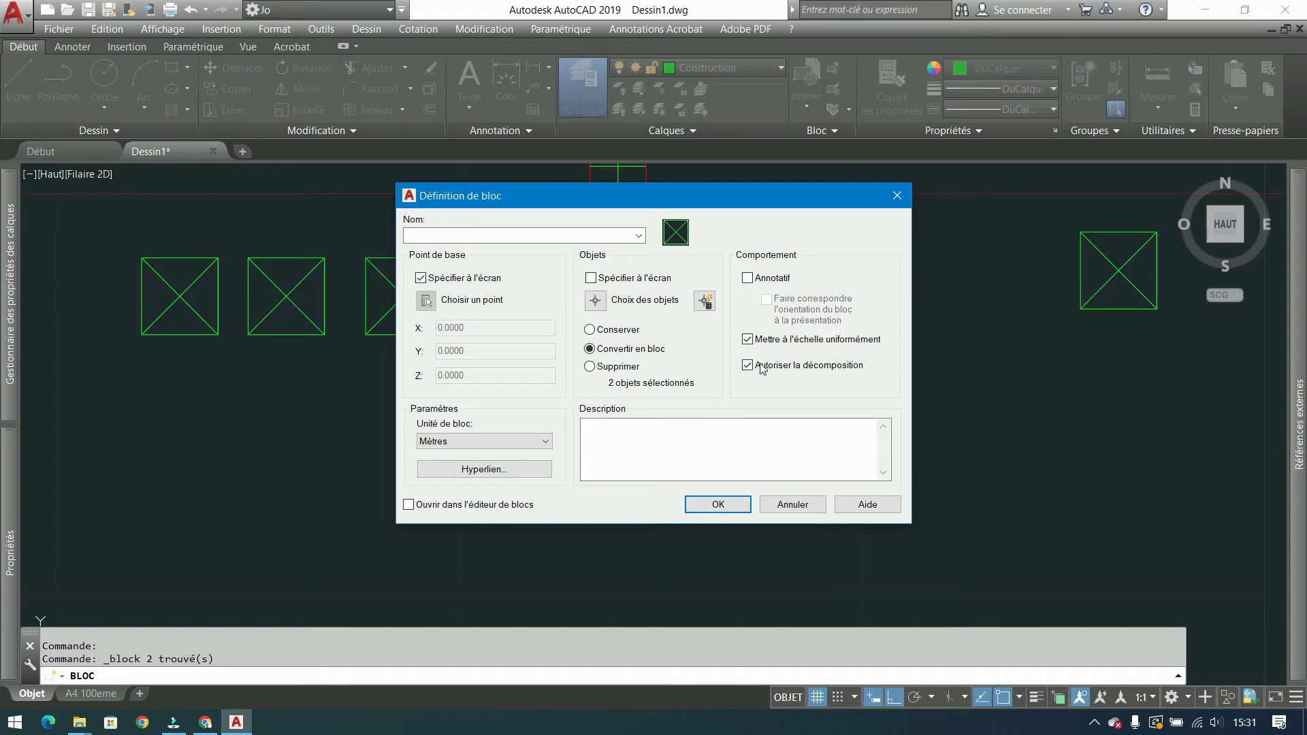
click(895, 197)
Step: Select the crossed squares and the red rectangle with a crossing window
scroll(885, 265, down, 2)
click(1100, 181)
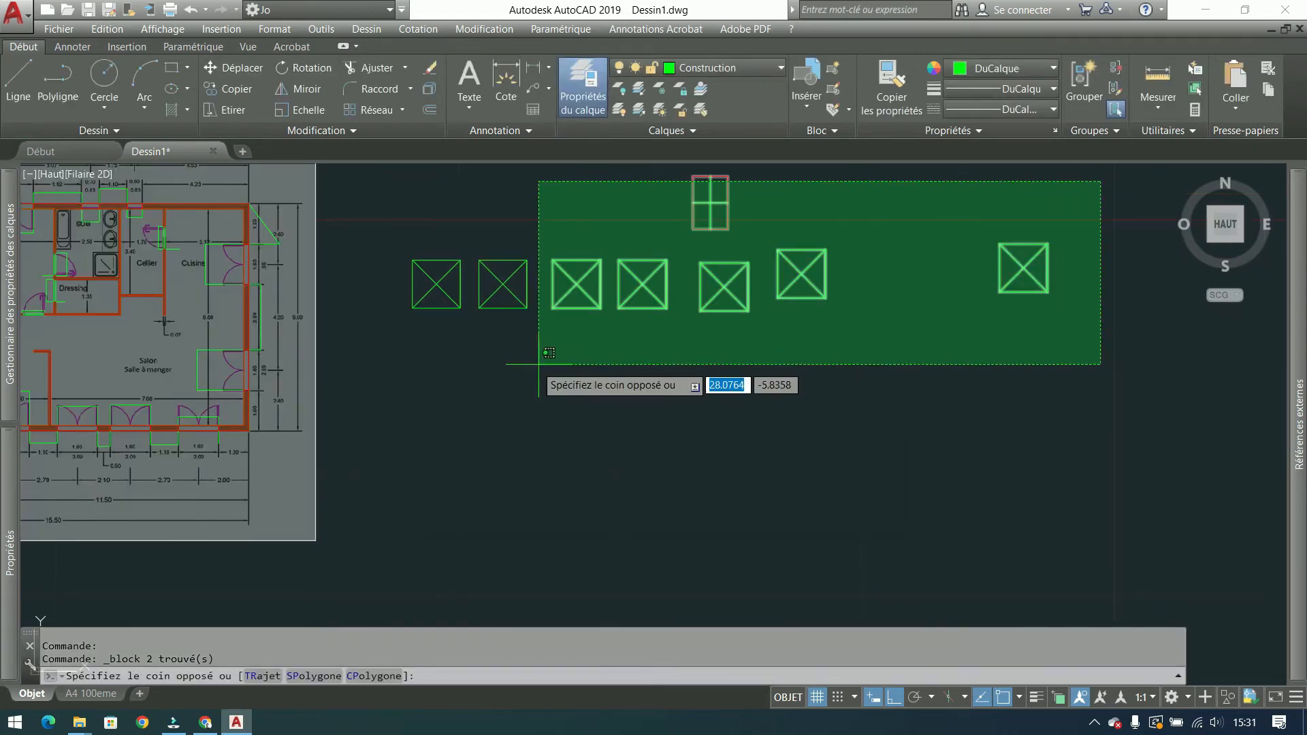
click(423, 350)
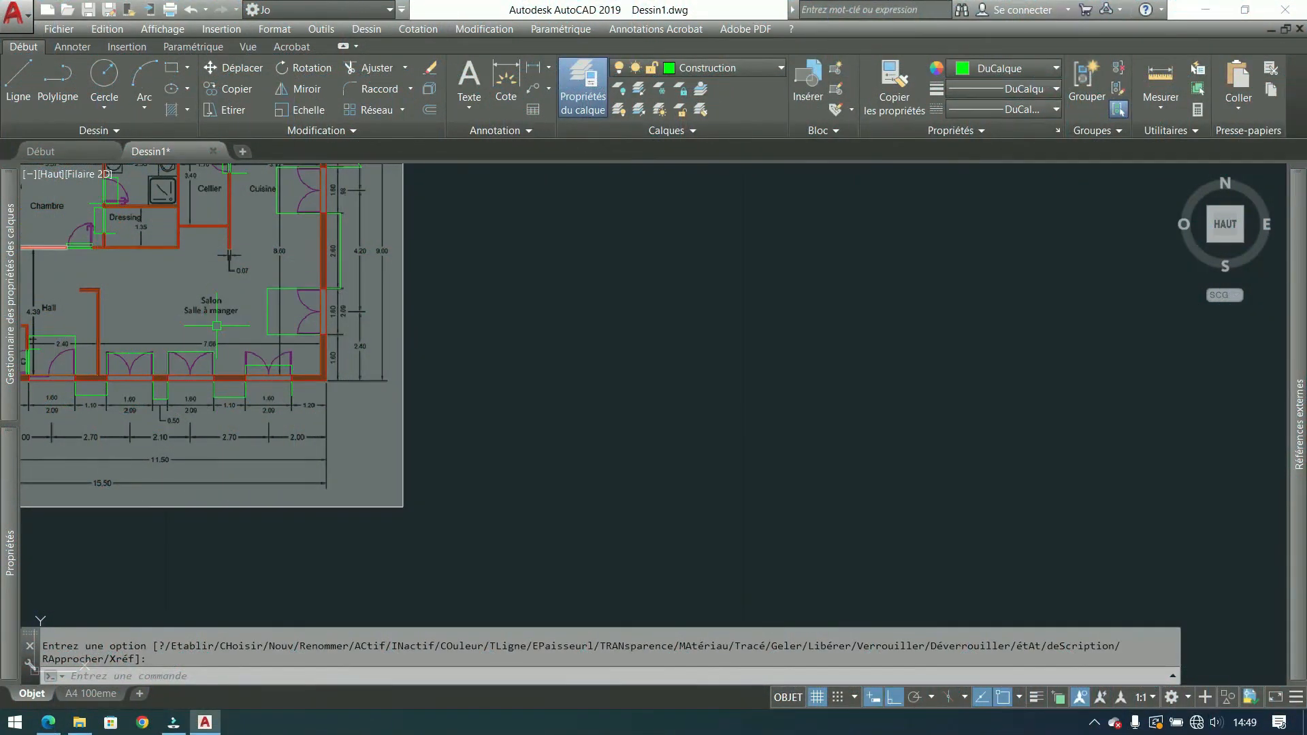
Step: Examine the door openings on the floor plan, from the door between garage and hall to the double doors of the living room
middle_drag(133, 253, 467, 279)
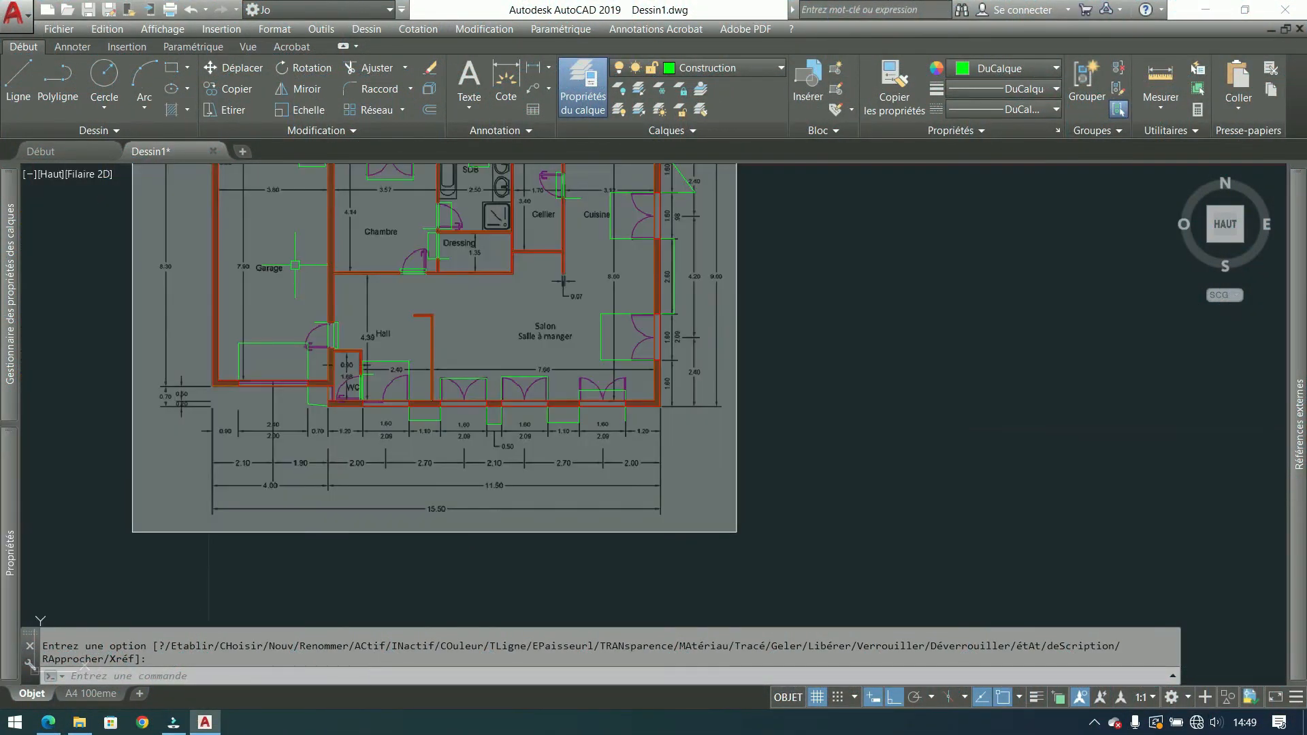
scroll(320, 337, up, 8)
scroll(379, 263, up, 3)
scroll(346, 286, down, 3)
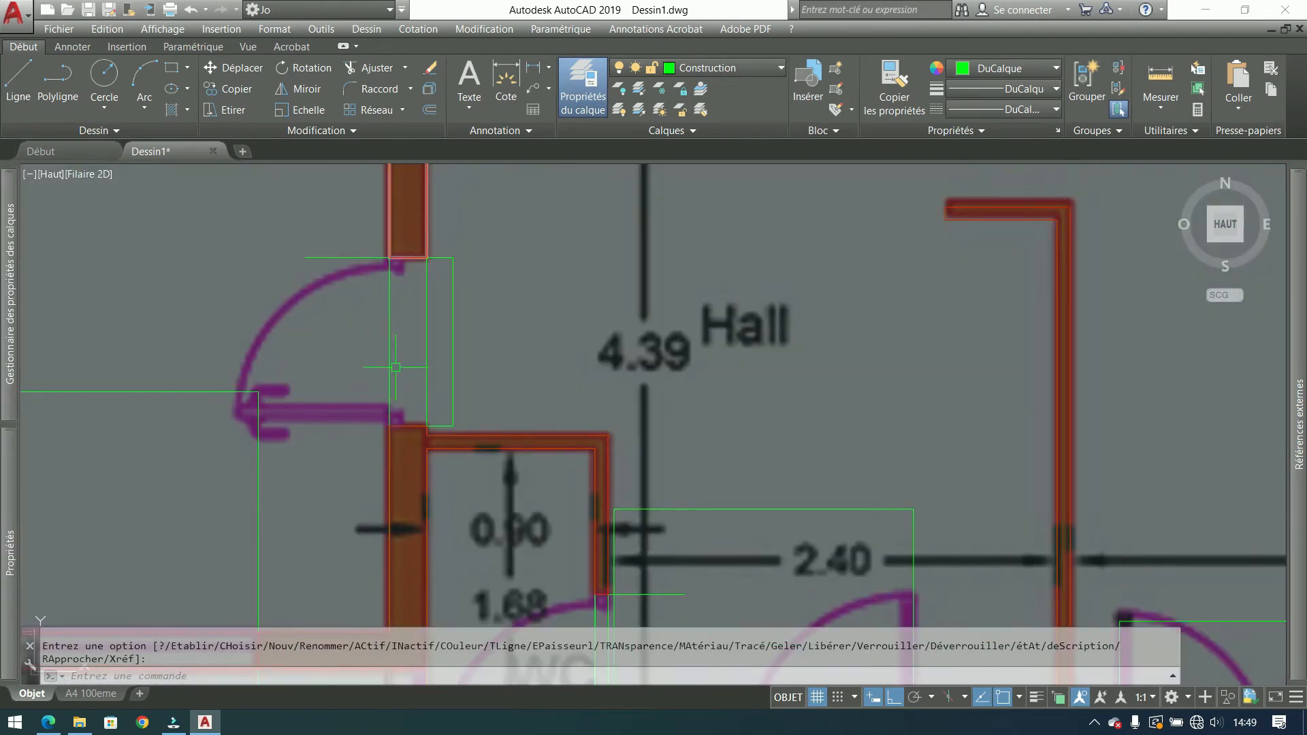
scroll(288, 409, down, 8)
middle_drag(649, 389, 225, 351)
middle_drag(610, 374, 432, 373)
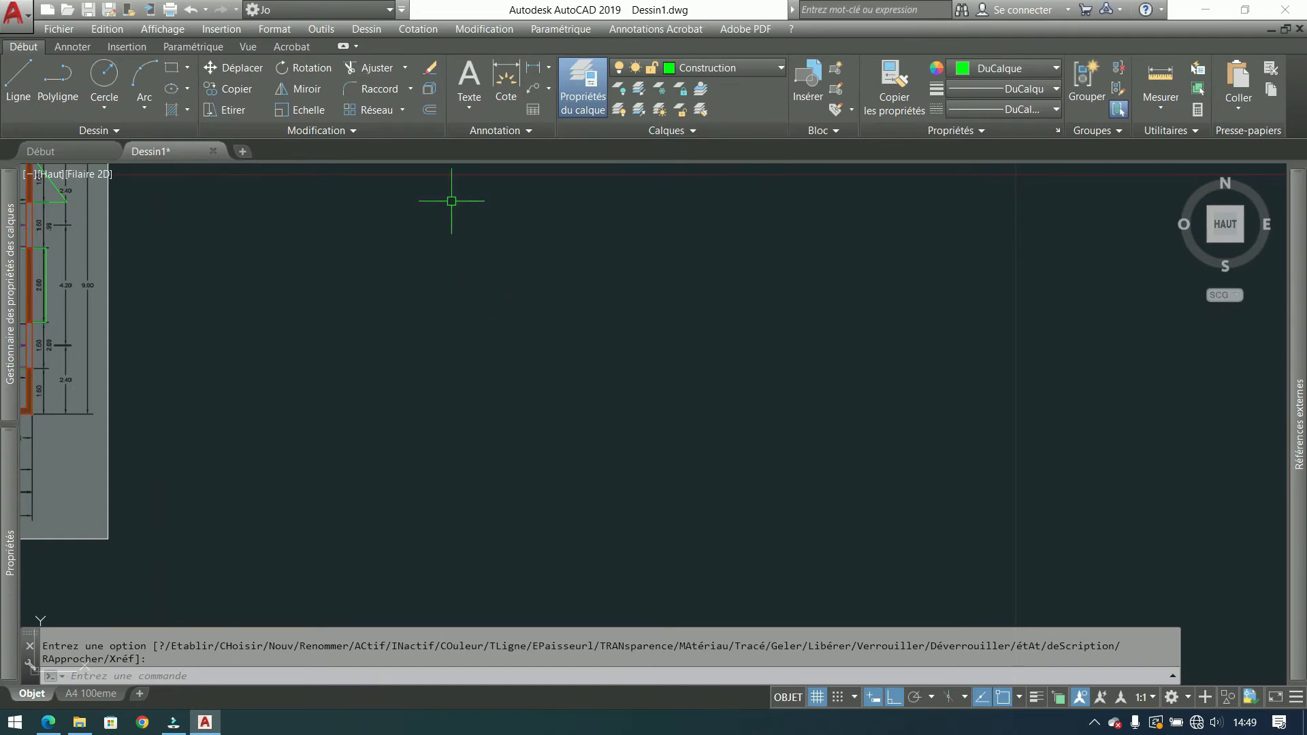
middle_drag(246, 344, 700, 401)
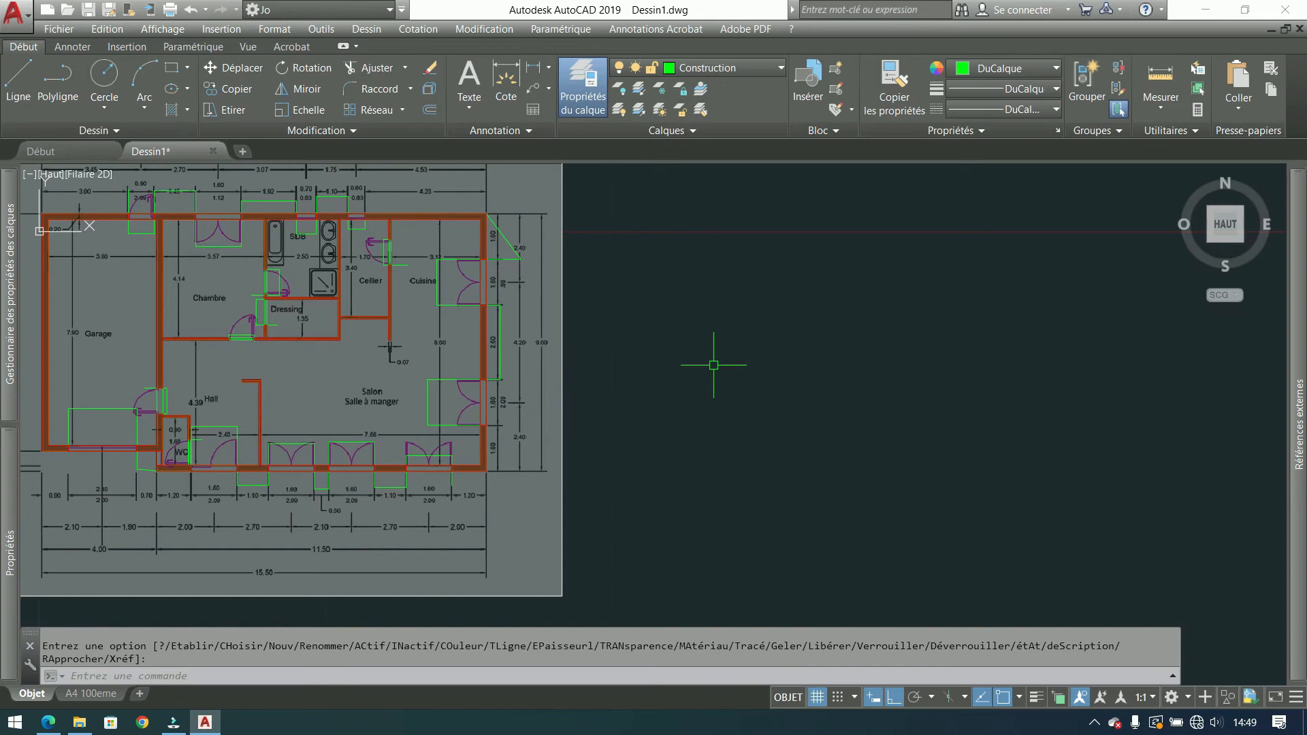
middle_drag(877, 381, 605, 374)
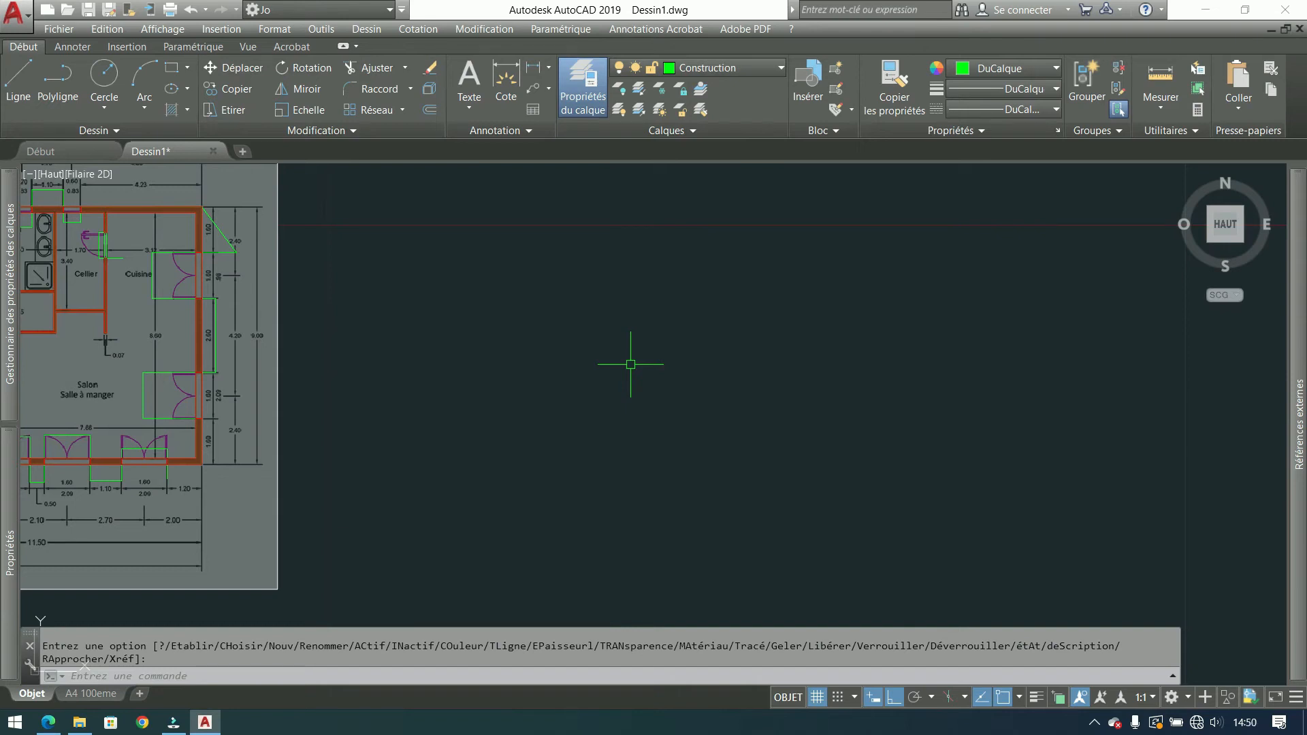
scroll(166, 377, up, 6)
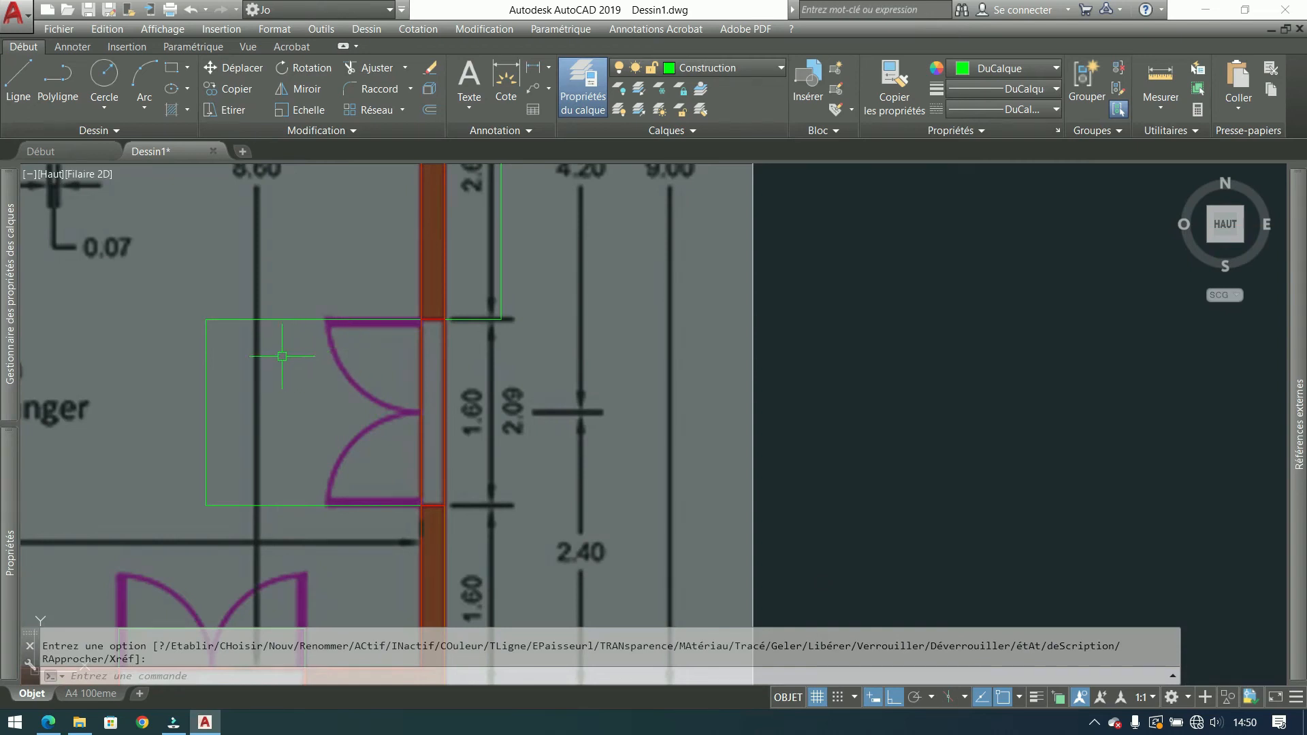
scroll(224, 356, down, 2)
mouse_move(192, 491)
middle_down()
mouse_move(347, 470)
mouse_move(746, 491)
middle_up()
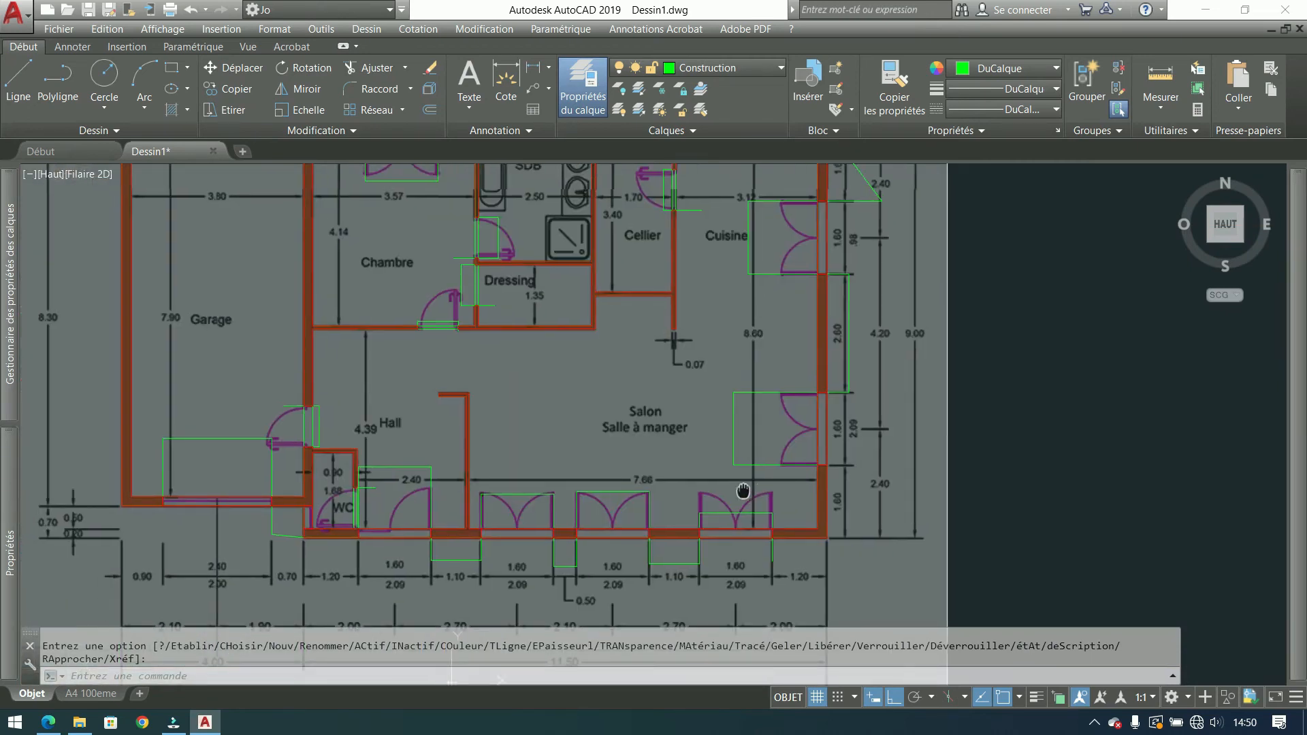
Step: Draw a 0.05 by 0.05 square in the empty area to the right of the floor plan
middle_drag(966, 477, 169, 417)
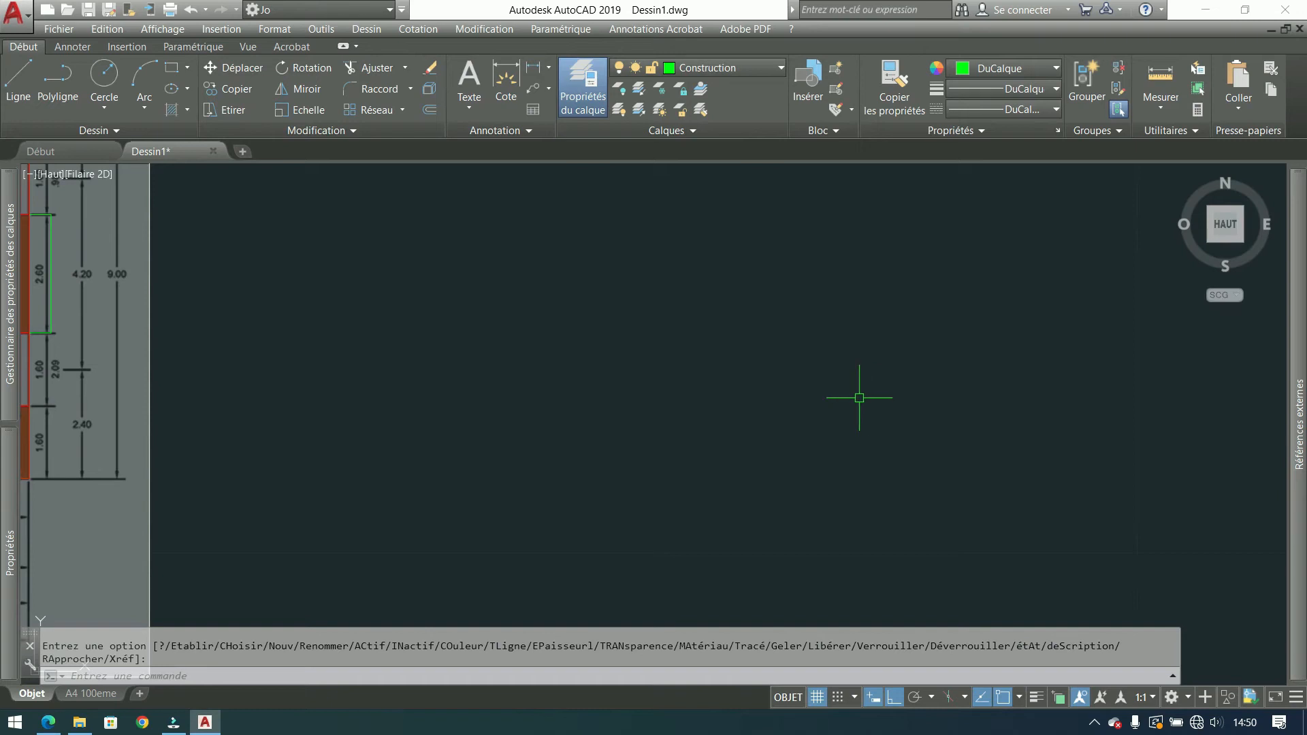
middle_drag(865, 403, 682, 397)
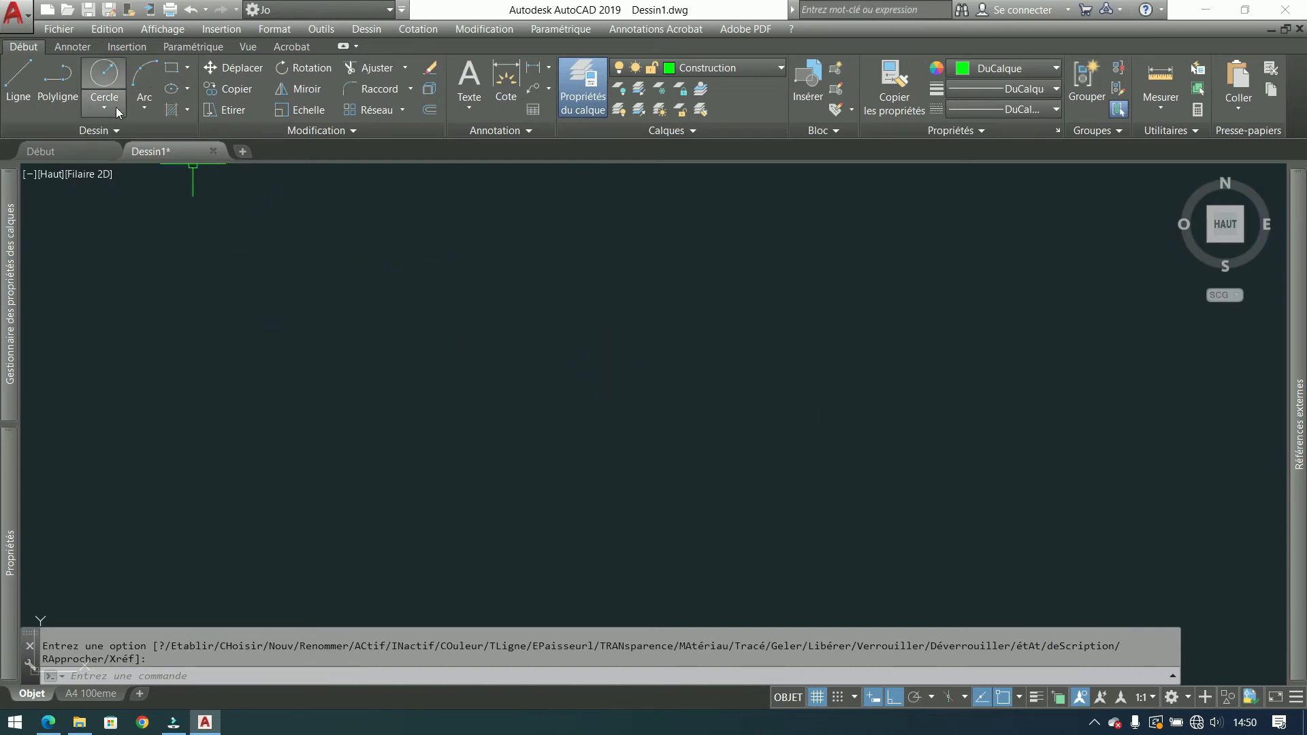
click(171, 68)
click(307, 484)
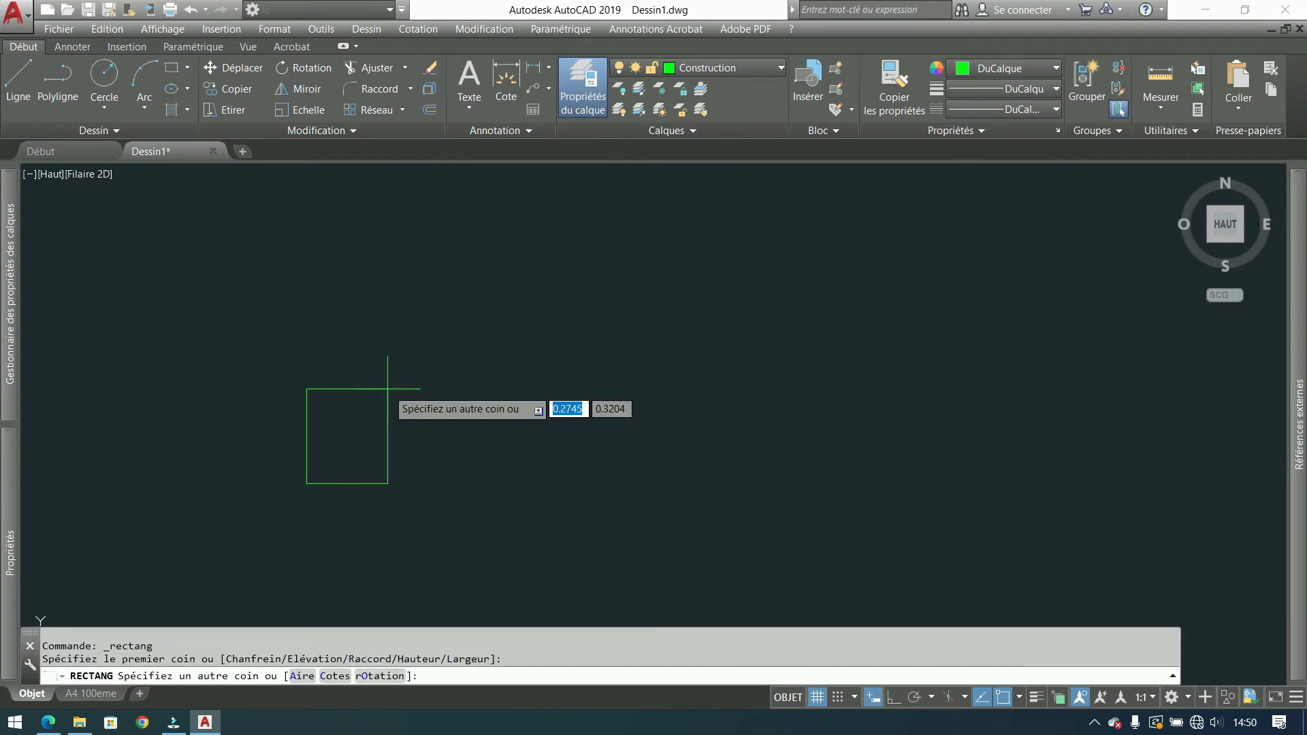
text(.05)
key(Tab)
text(.05)
key(Return)
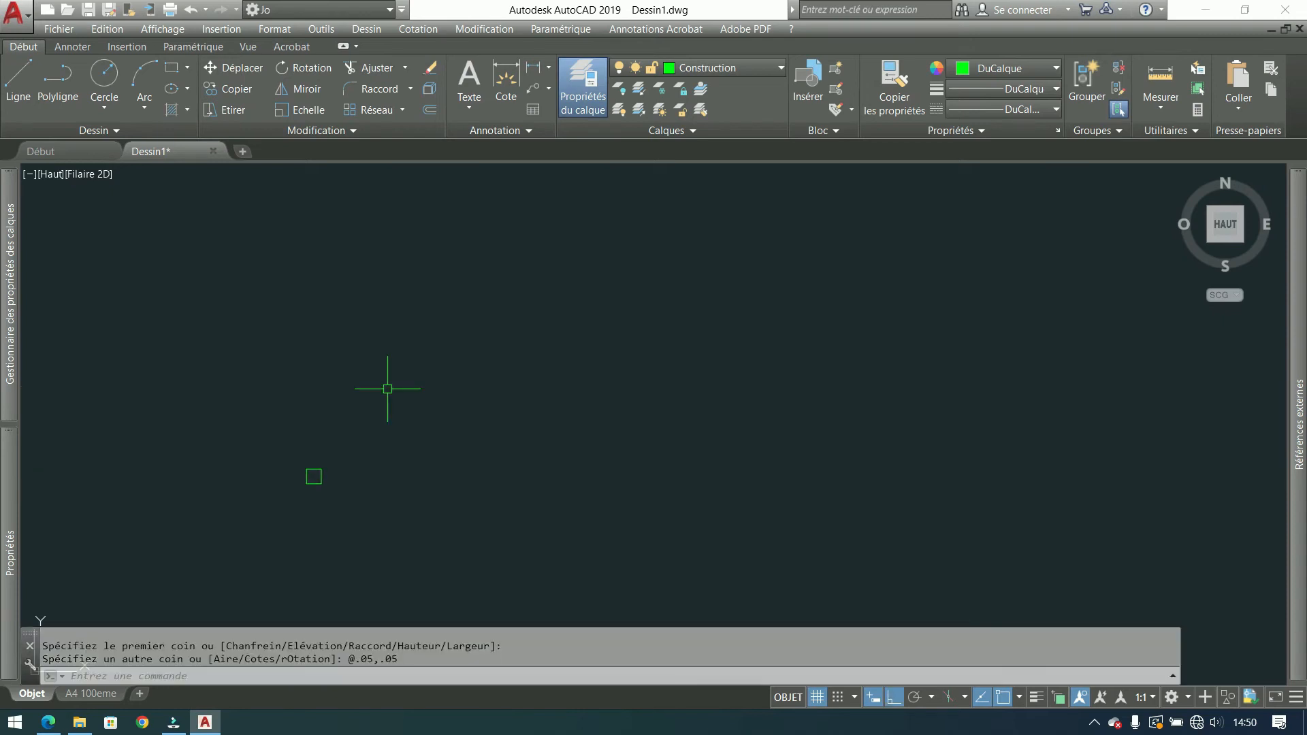
Step: Draw a horizontal rectangle 0.83 long and 0.04 high just to the right of the small square
scroll(370, 444, up, 5)
middle_drag(426, 345, 290, 432)
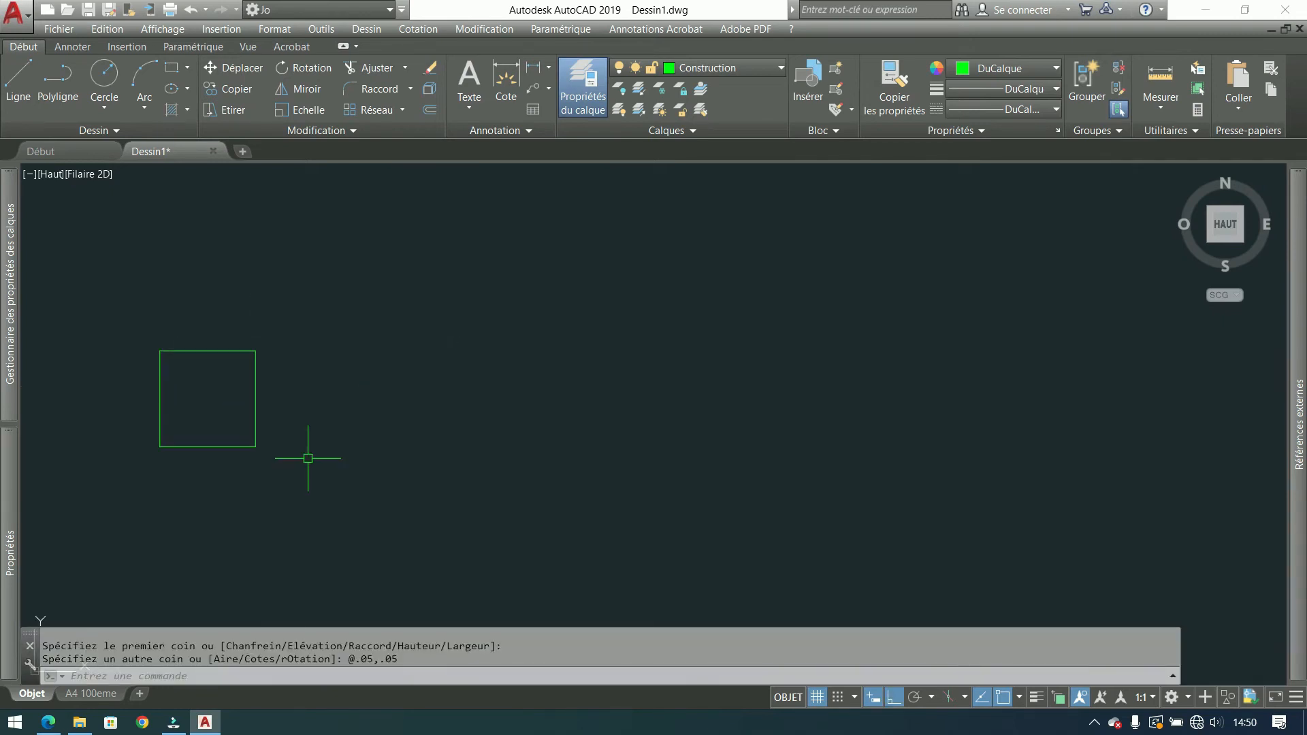
click(172, 67)
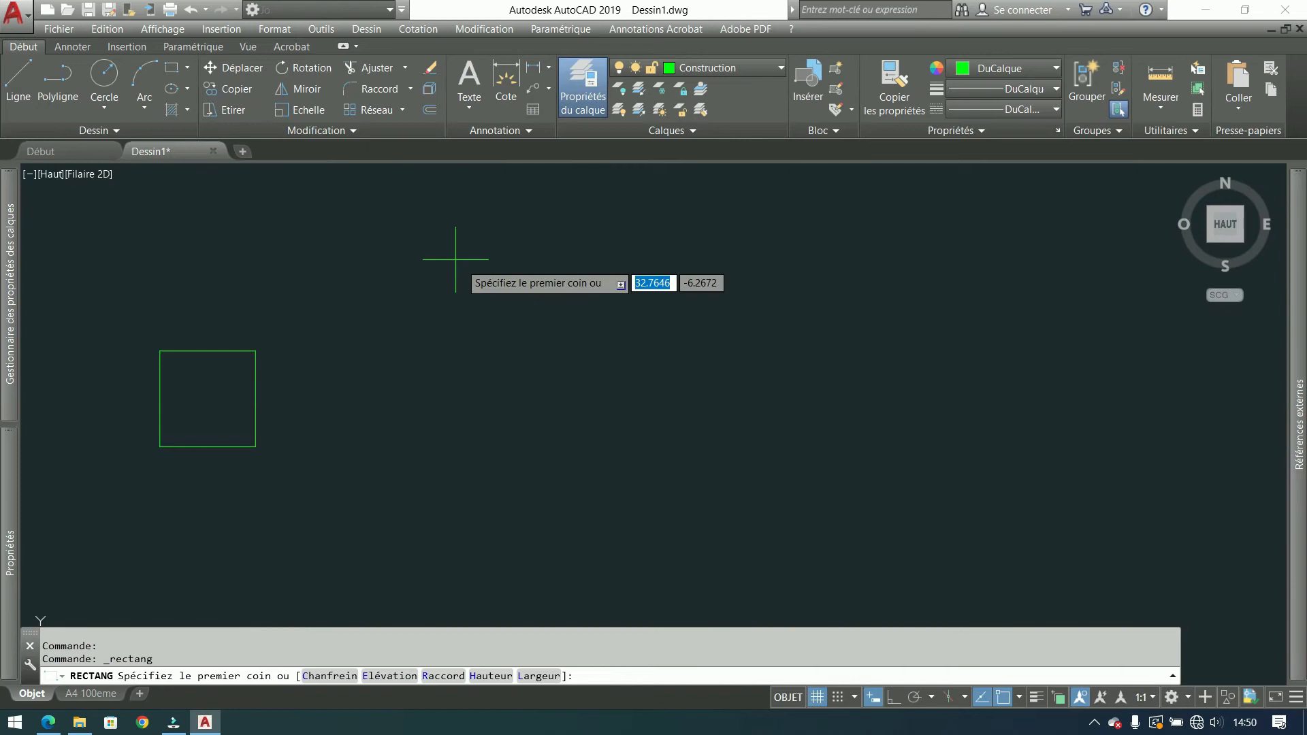
click(306, 409)
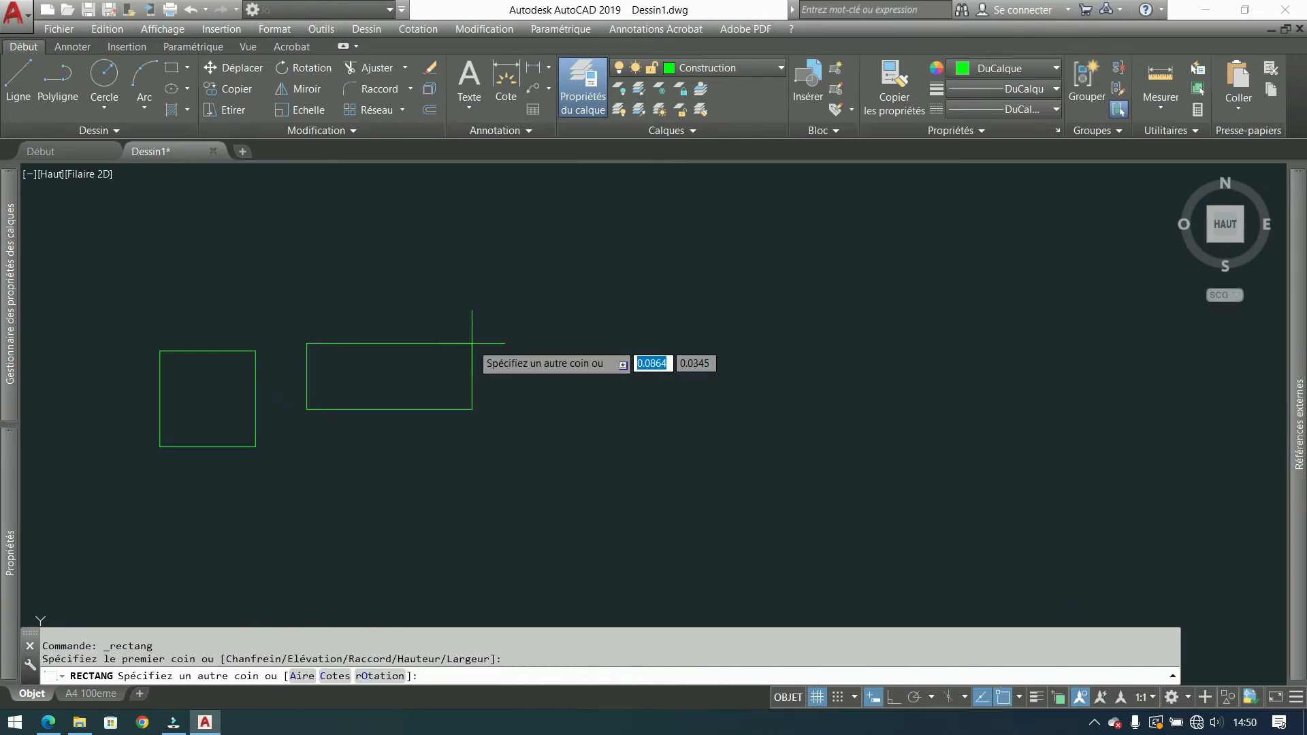
text(.8)
key(Tab)
text(.)
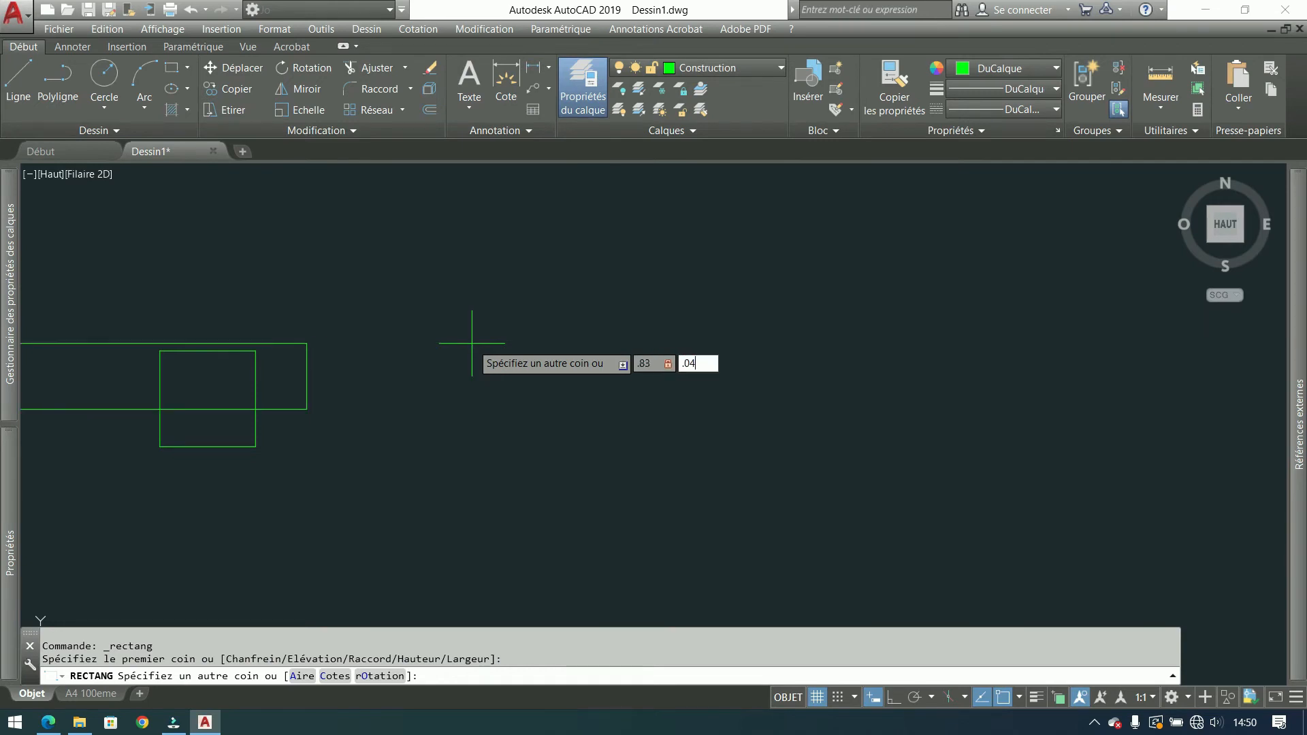
key(Return)
Step: Select the long rectangle to inspect its full extent, and clear the selection
click(497, 299)
click(394, 384)
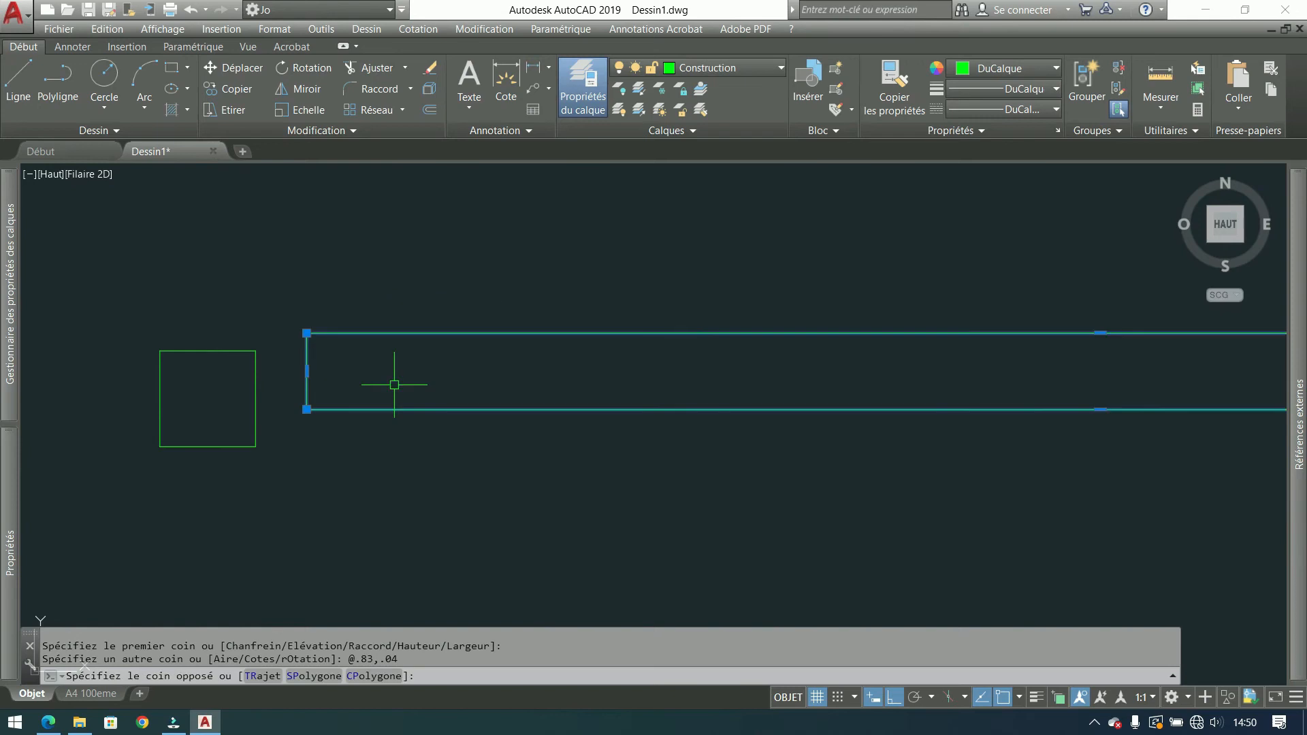
scroll(375, 301, down, 2)
middle_drag(458, 305, 379, 326)
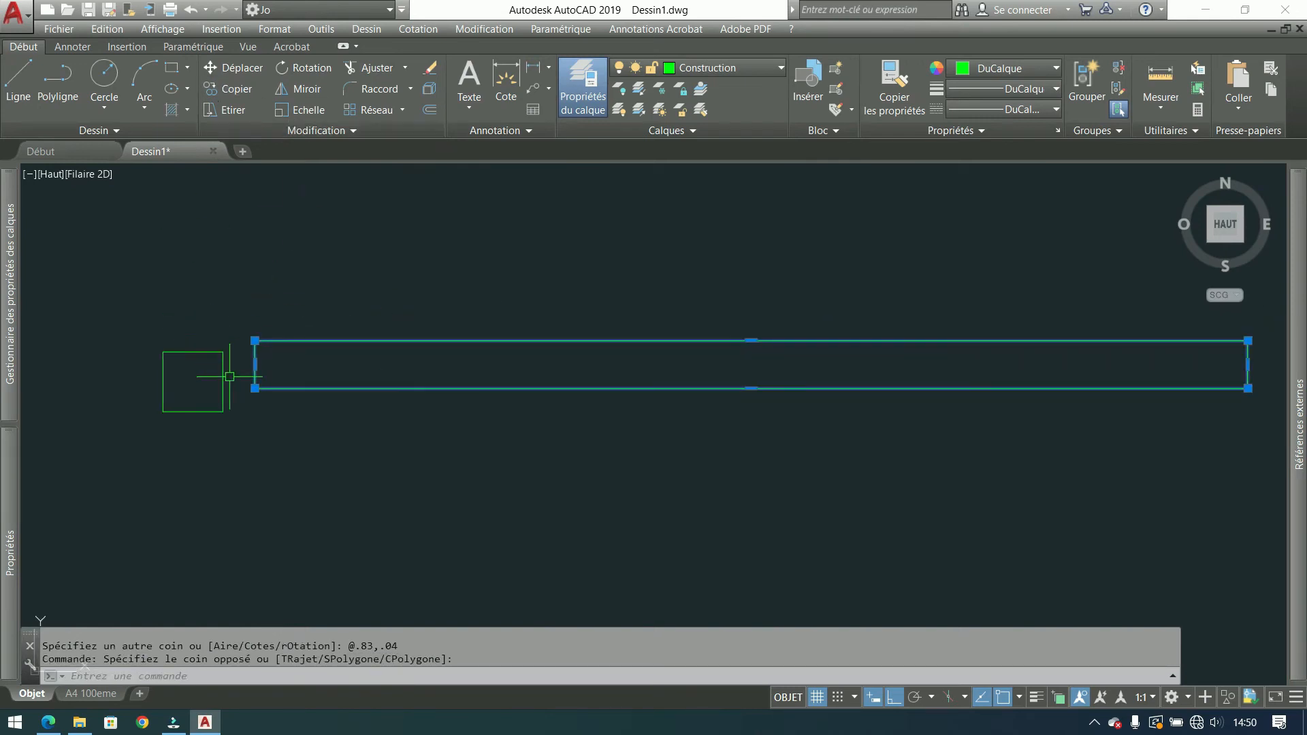
key(Escape)
click(222, 329)
click(271, 318)
click(306, 309)
click(280, 358)
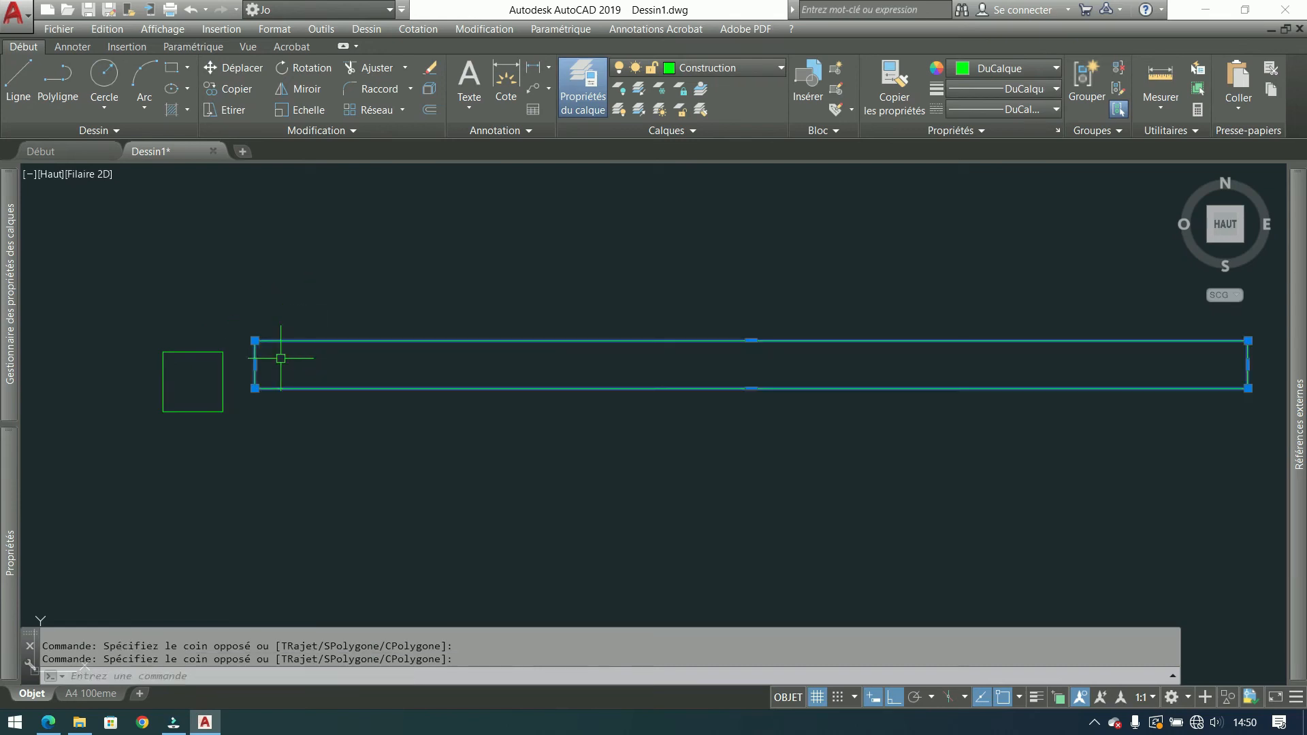
key(Escape)
Step: Draw a horizontal polyline 0.9 long to the right from the lower-left corner of the small square
click(58, 76)
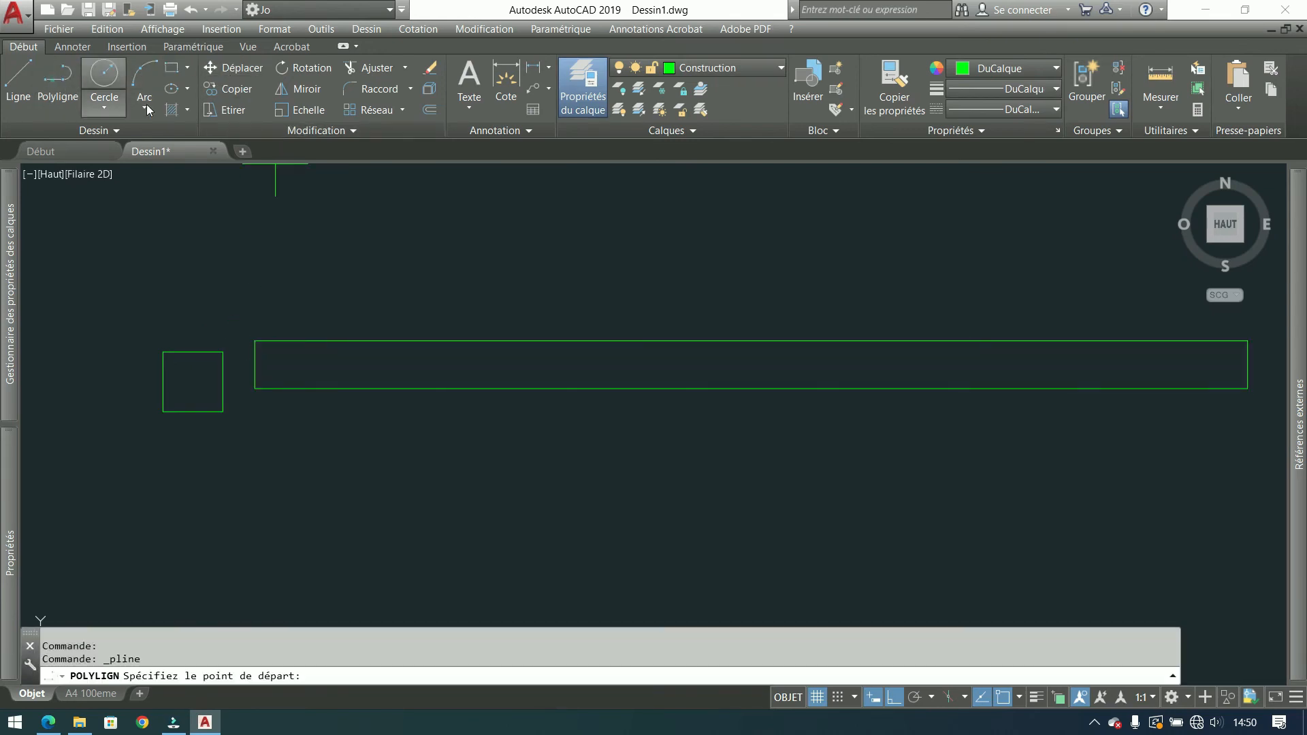
click(163, 411)
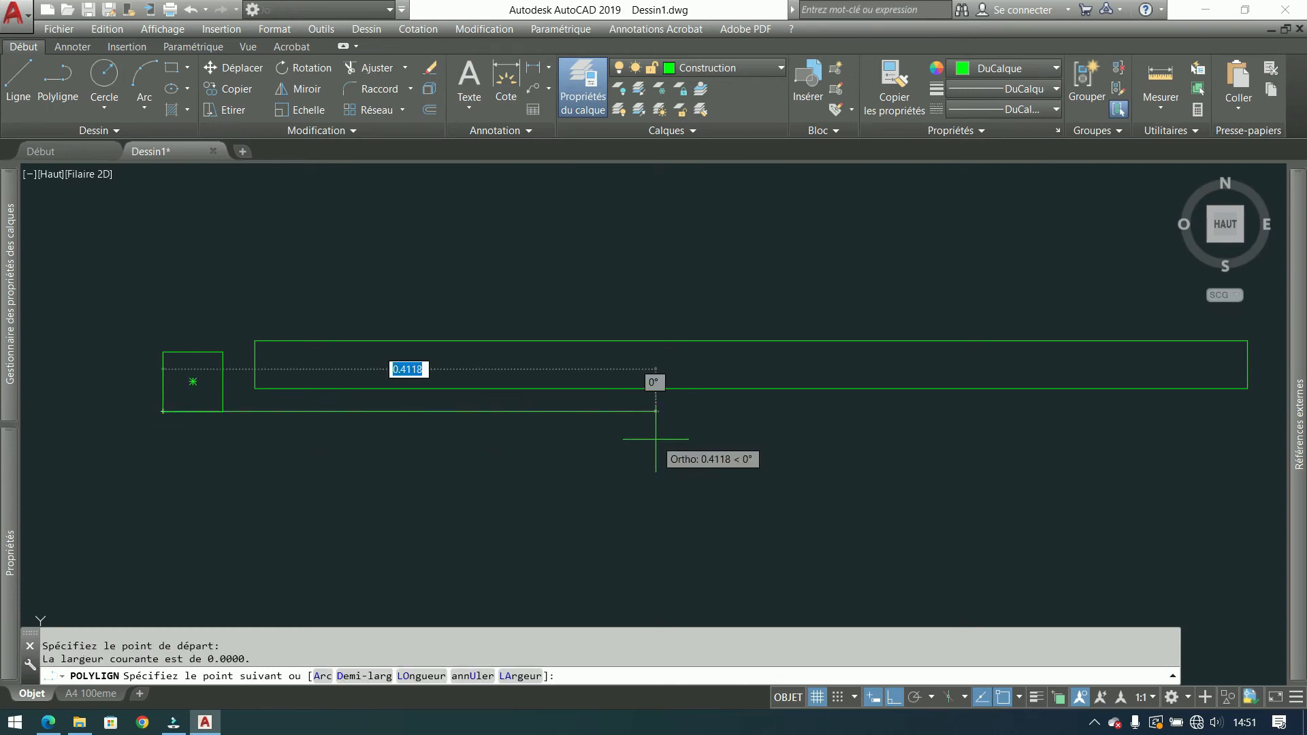
text(.9)
key(Return)
key(Return)
Step: Move the long rectangle by the midpoint of its lower edge onto the midpoint of the 0.9 polyline
scroll(656, 438, down, 2)
middle_drag(656, 439, 545, 414)
click(578, 349)
click(525, 380)
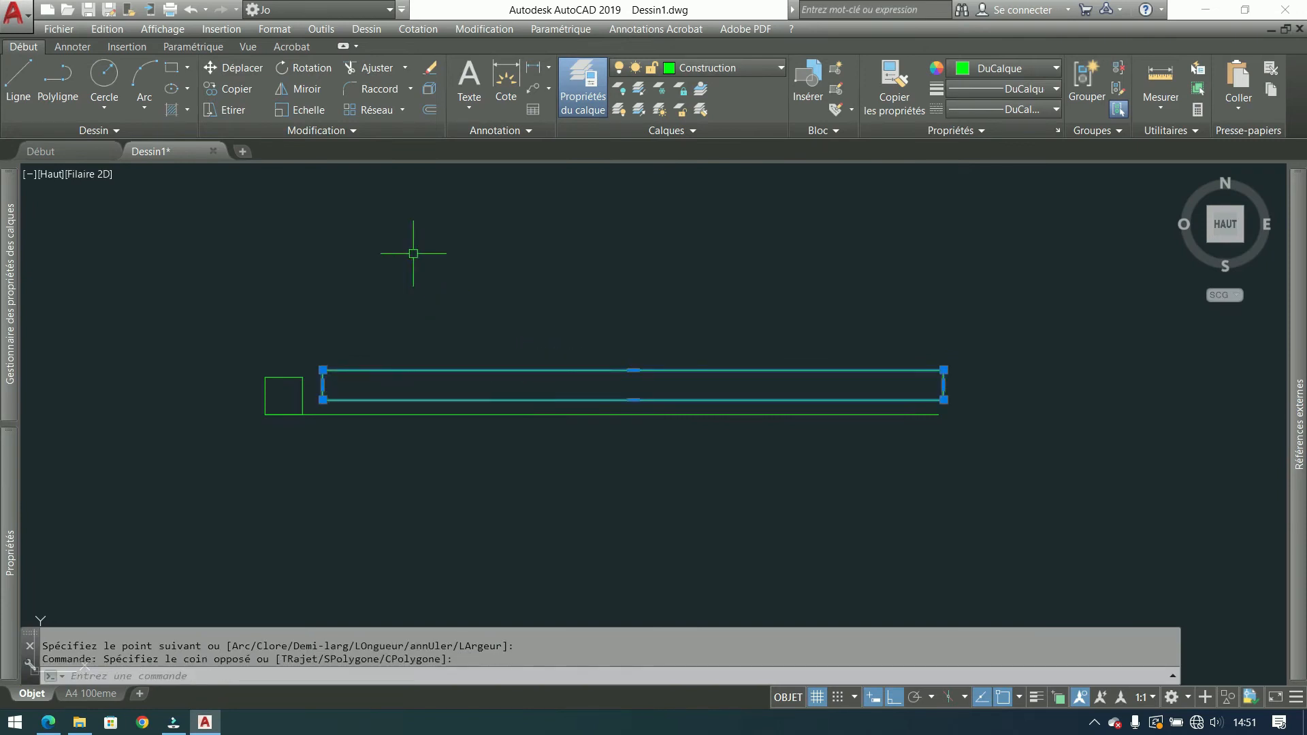
click(234, 67)
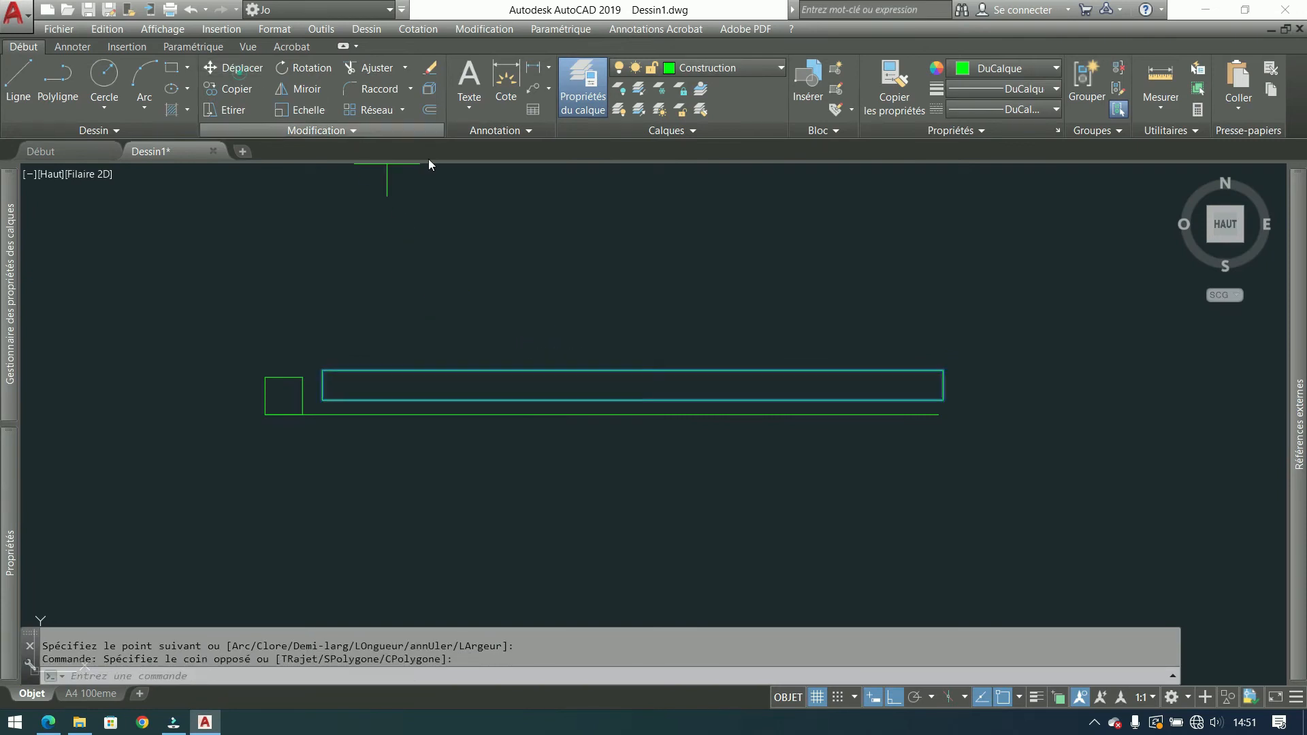
click(633, 400)
click(613, 402)
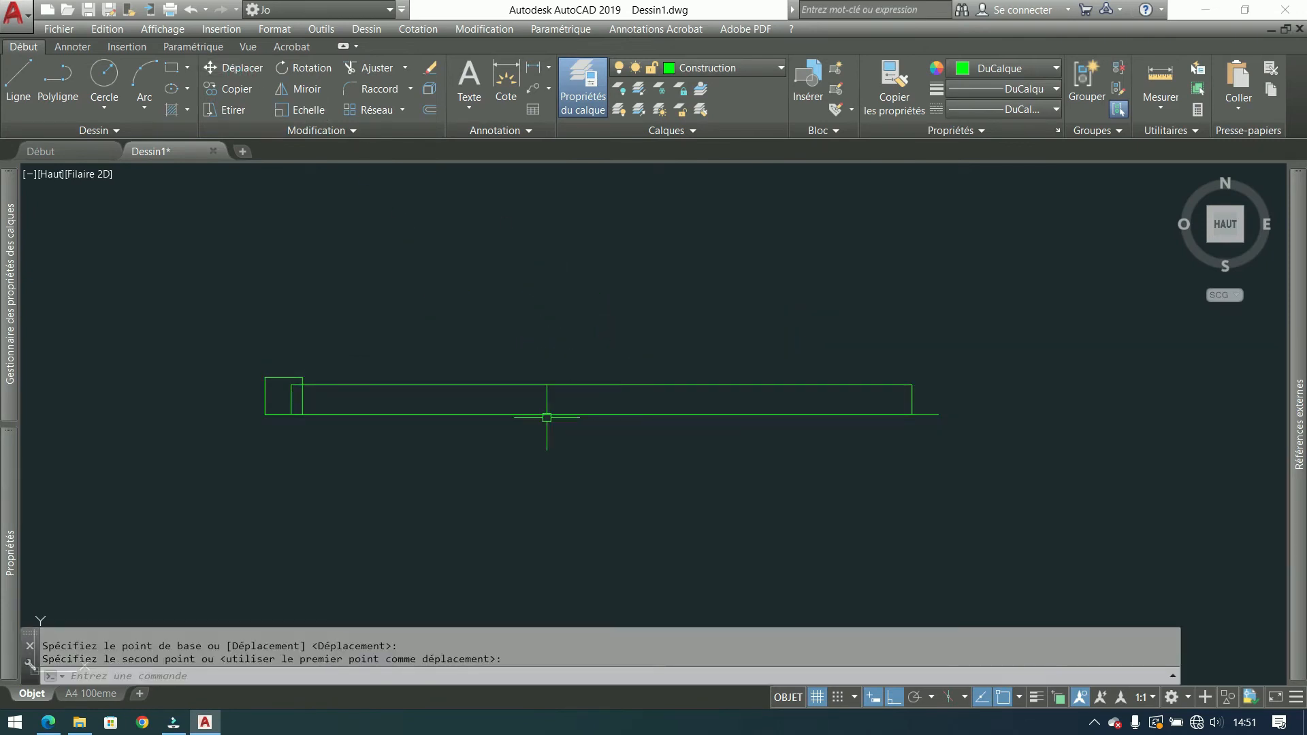
Step: Mirror the small square about the vertical axis through the 0.9 polyline's midpoint, keeping the original, and delete the 0.9 polyline
scroll(443, 408, up, 3)
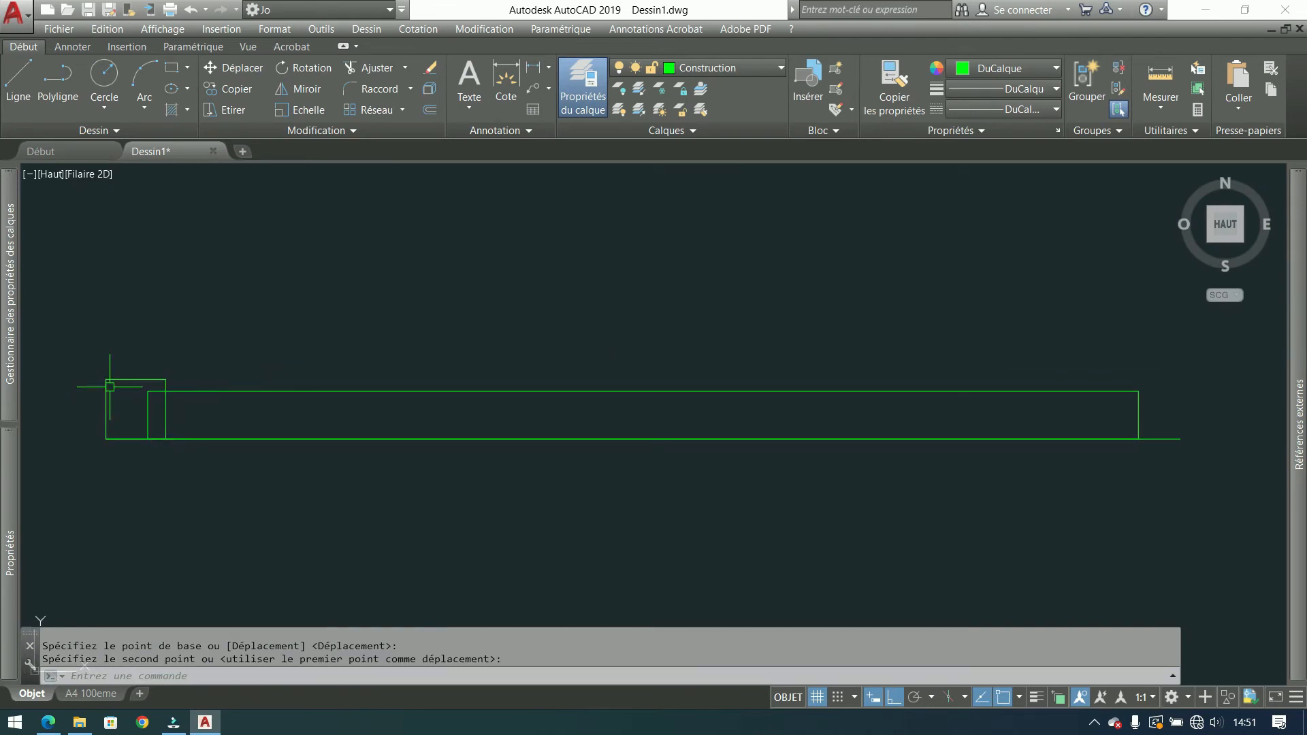
click(110, 379)
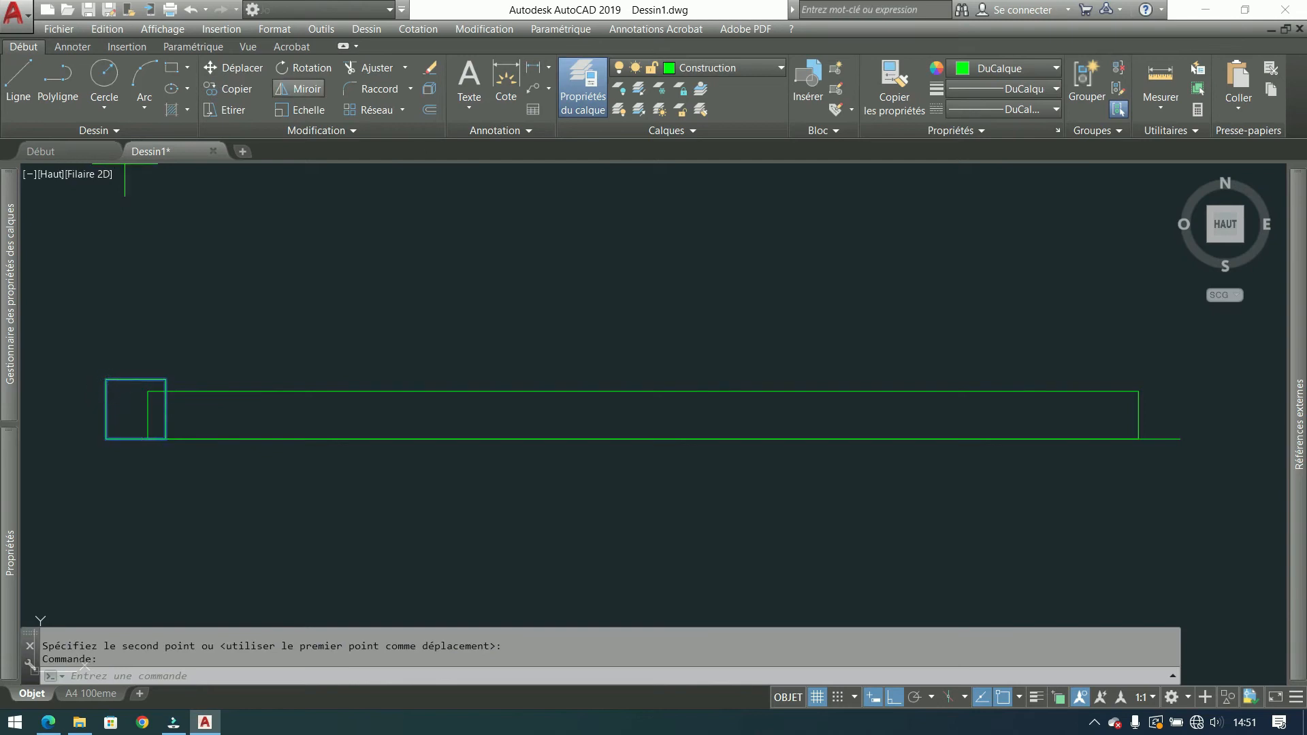
click(300, 89)
click(641, 439)
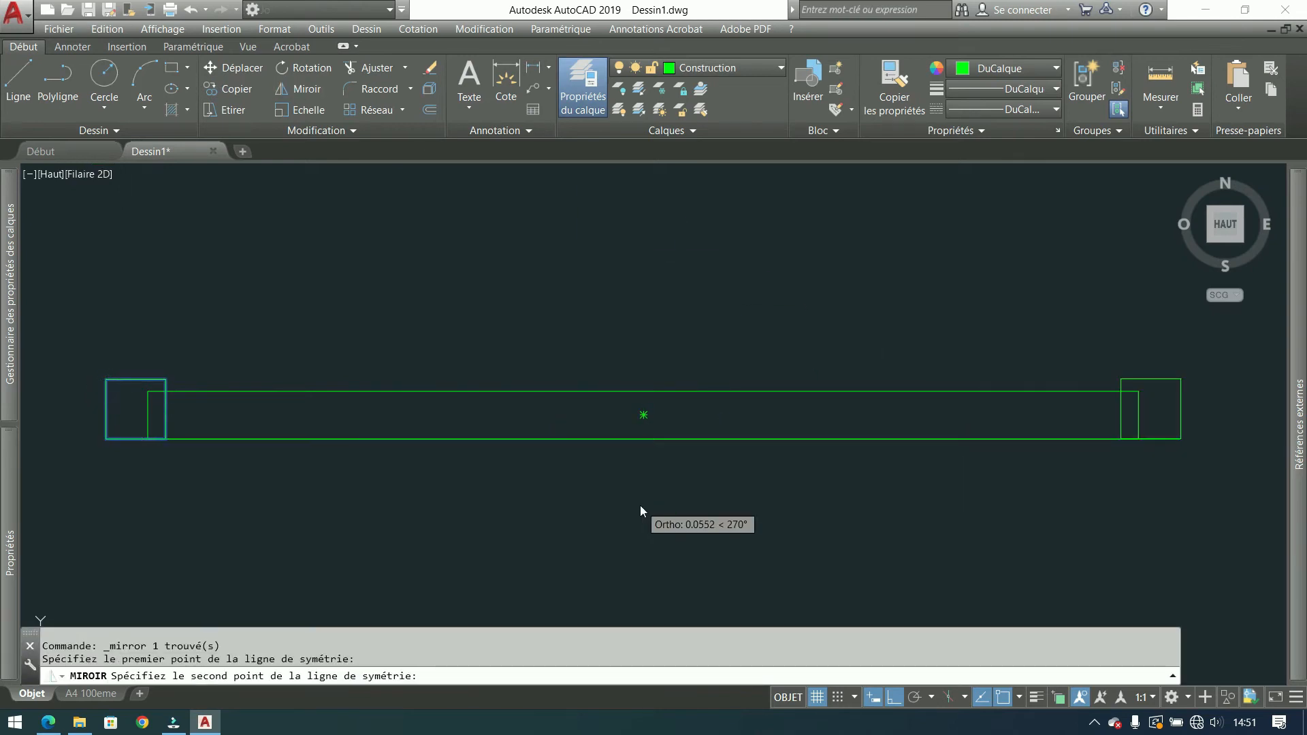
click(641, 497)
key(Return)
click(264, 438)
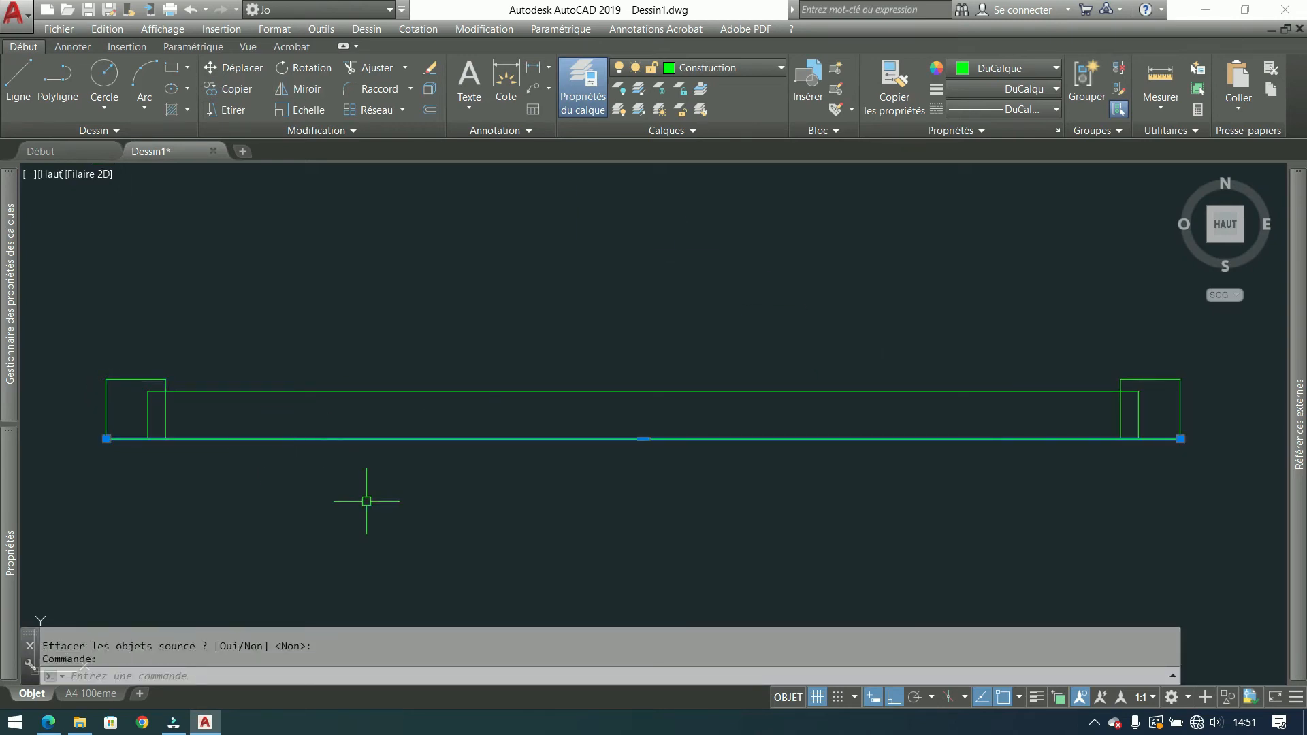
key(Delete)
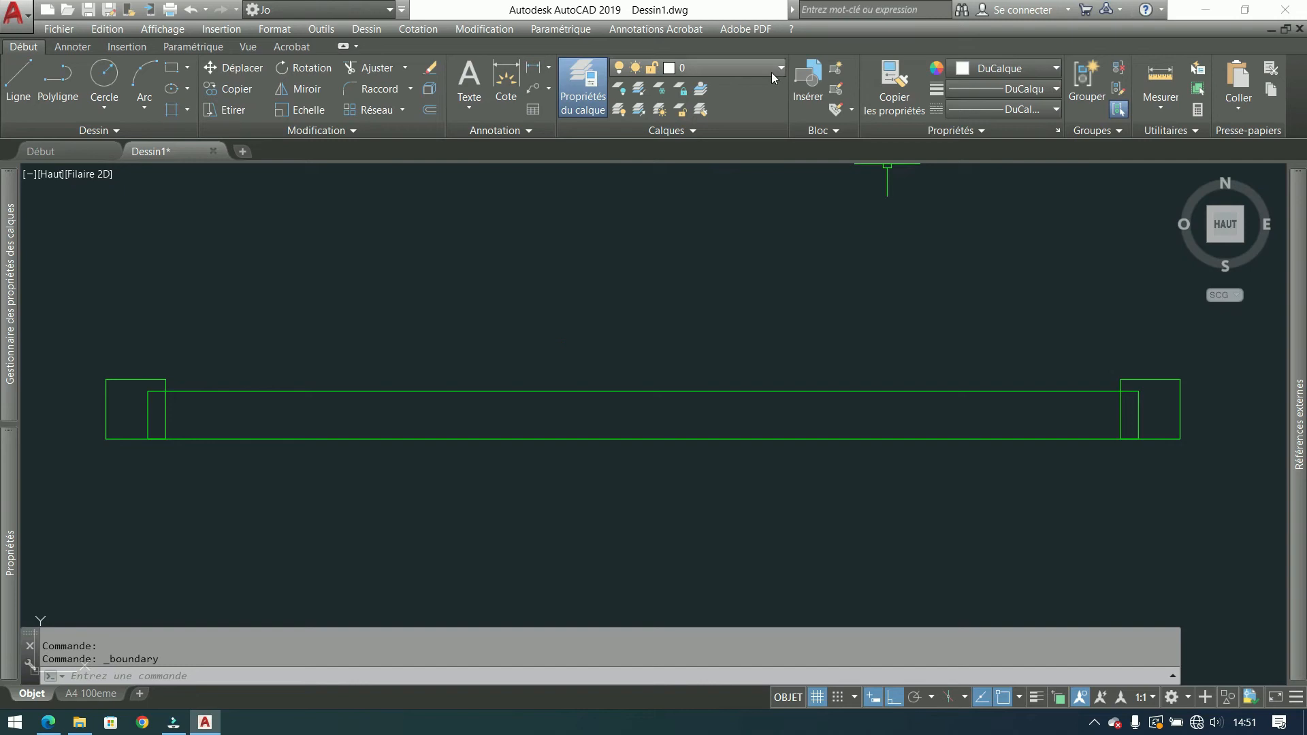
Step: Create boundary polylines on layer 0 from the L-shaped areas of both end squares outside the long rectangle
click(171, 111)
key(Return)
click(126, 412)
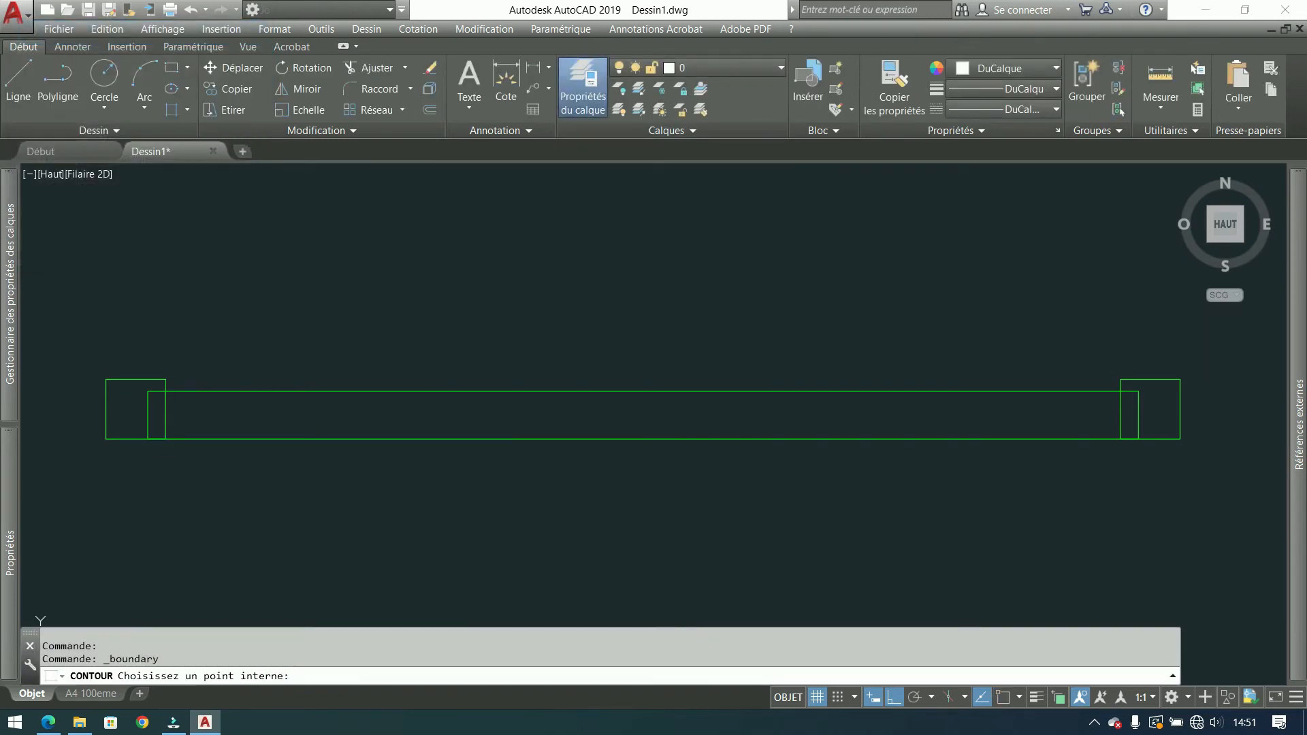
click(1164, 406)
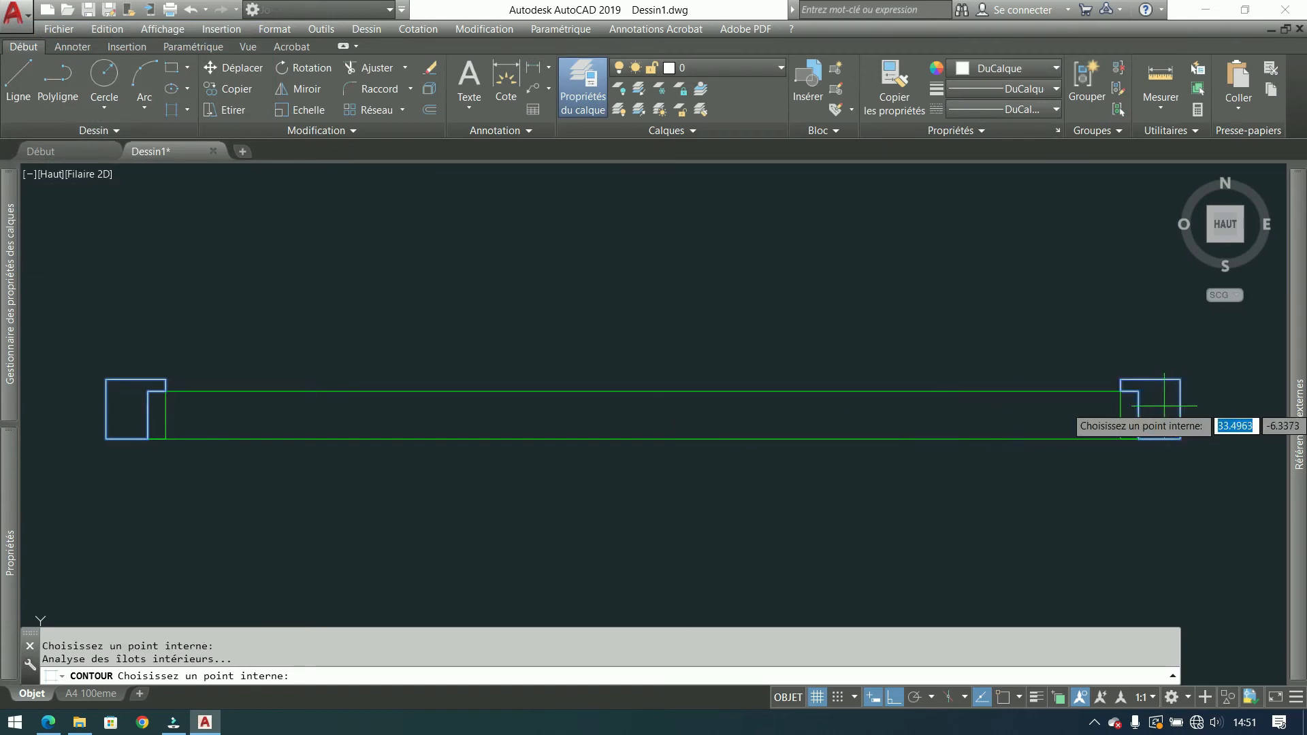
key(Return)
Step: Move the long door leaf rectangle from the Construction layer to layer 0
click(585, 390)
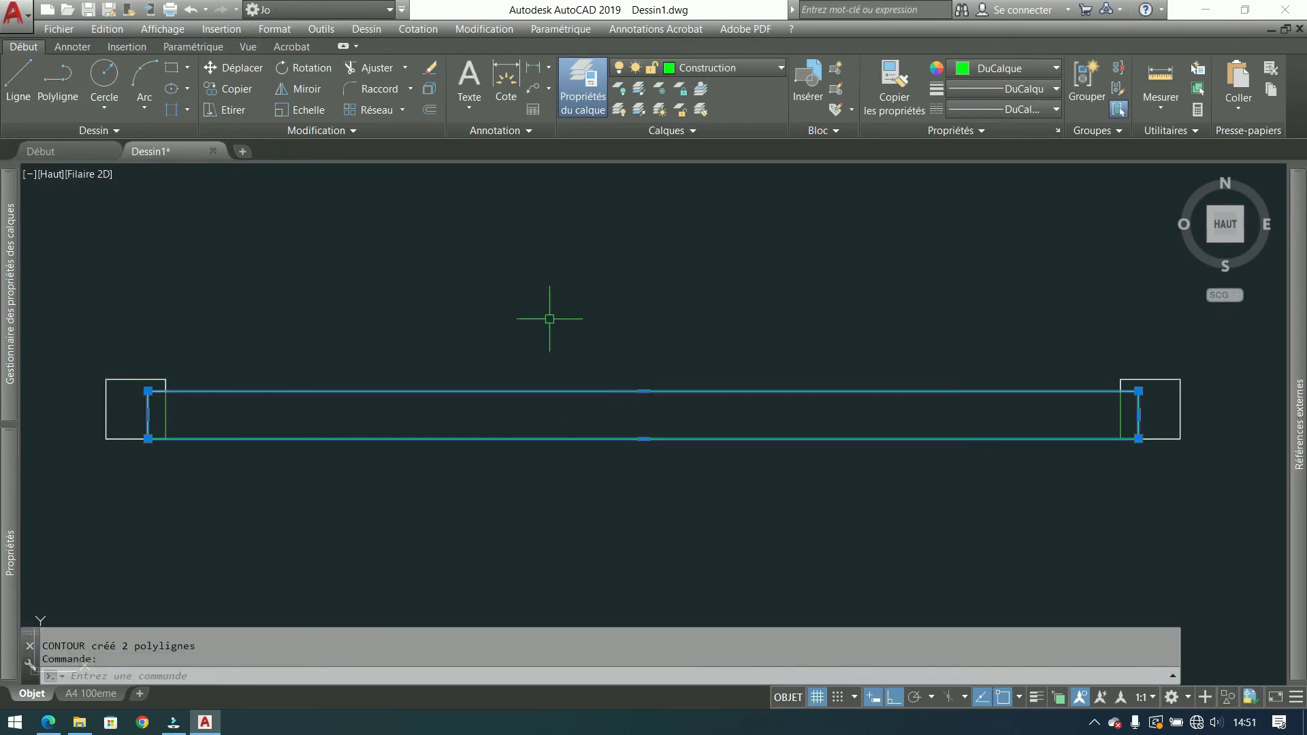
click(701, 68)
click(696, 87)
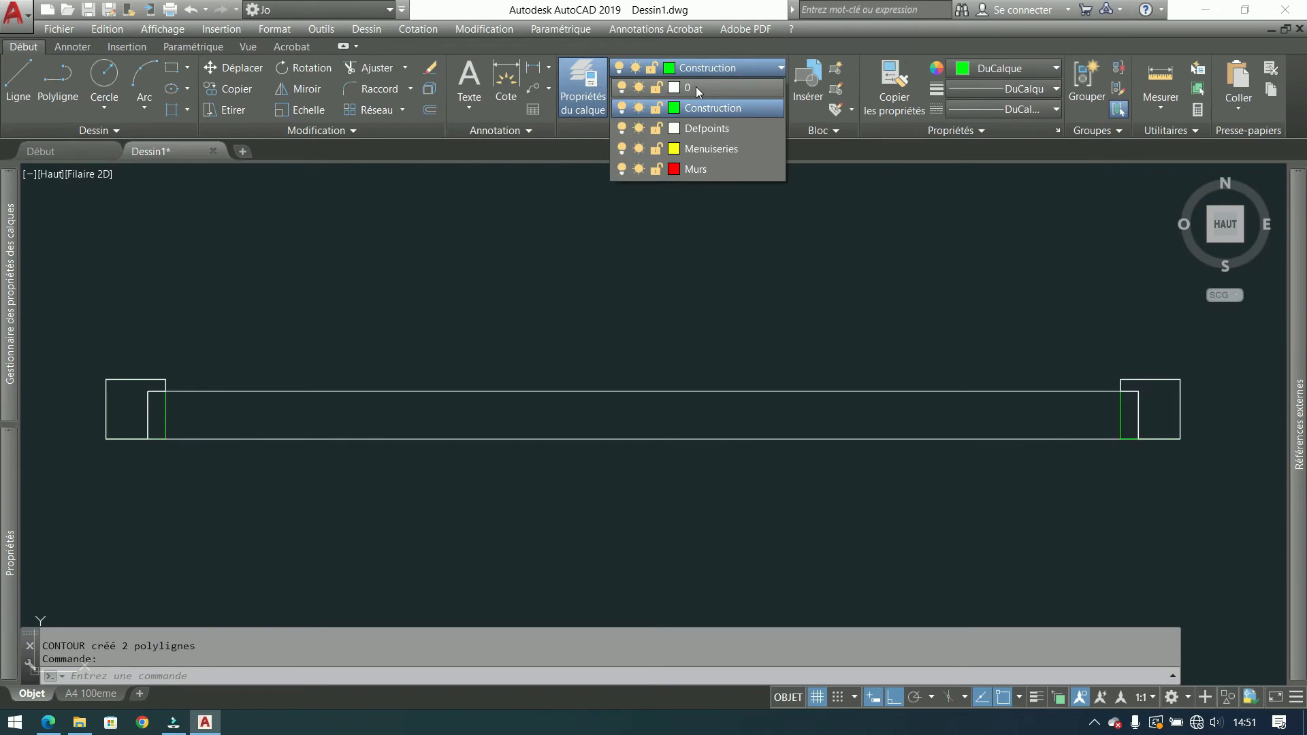
key(Escape)
Step: Delete the two original green construction squares at the ends of the leaf, keeping the L-shaped jamb outlines
click(100, 374)
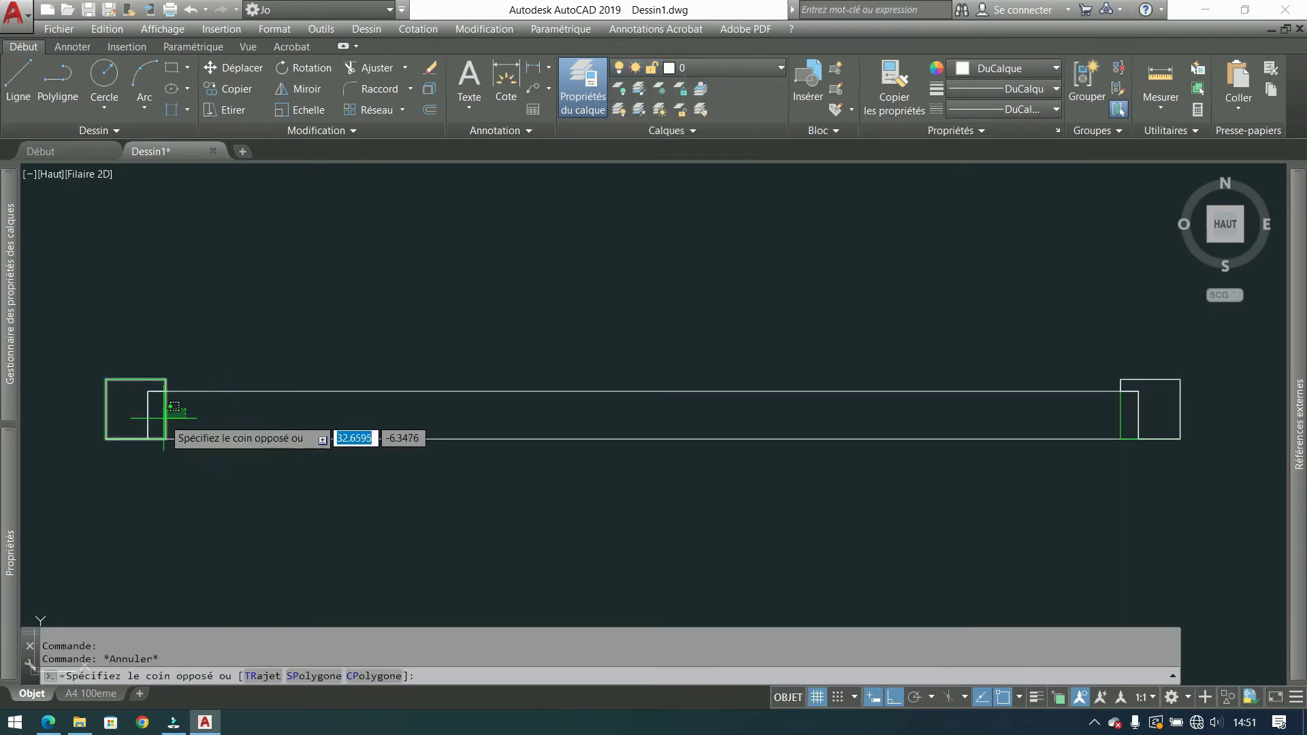
click(172, 446)
click(1157, 449)
click(1094, 423)
key(Delete)
middle_drag(1009, 455, 927, 353)
scroll(936, 370, down, 4)
scroll(947, 370, up, 2)
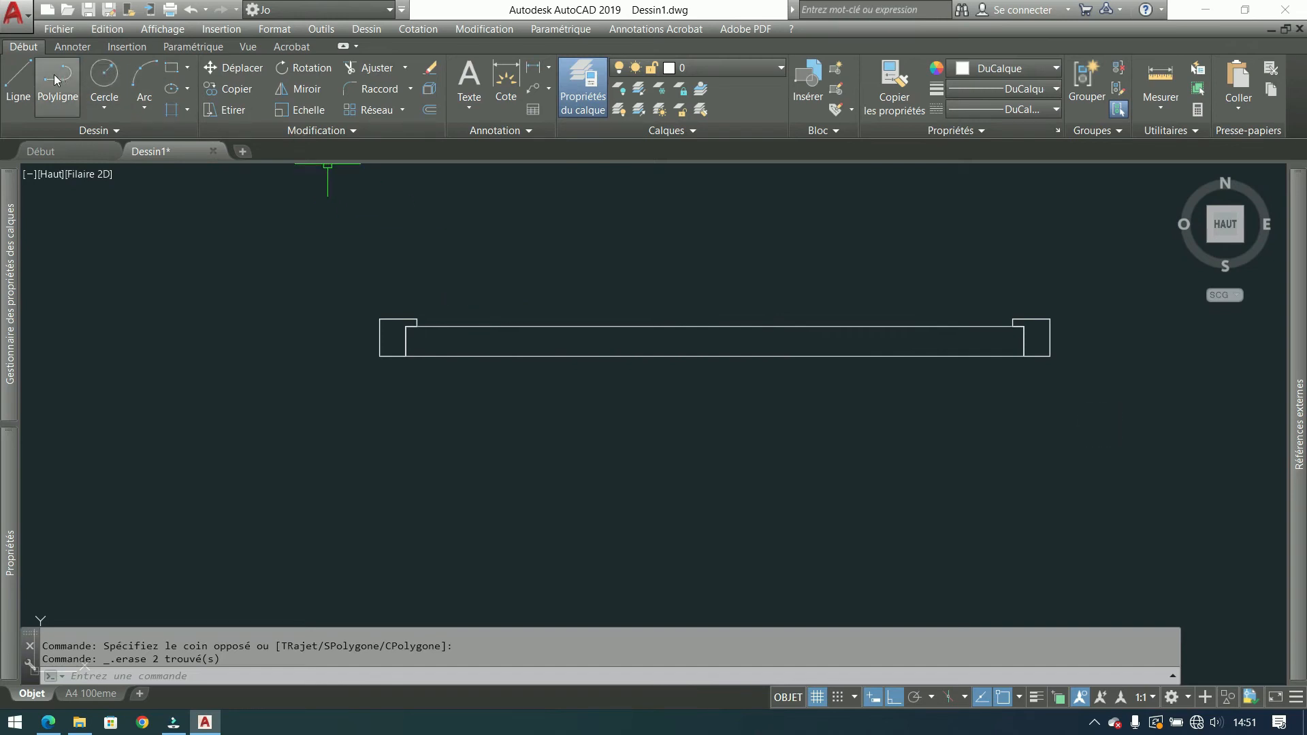
Step: Draw a handle plate rectangle about 0.05 long and 0.005 high on the leaf's upper edge, starting at the left jamb's inner corner
click(171, 68)
scroll(428, 317, up, 6)
mouse_move(429, 318)
middle_down()
mouse_move(541, 458)
mouse_move(460, 406)
middle_up()
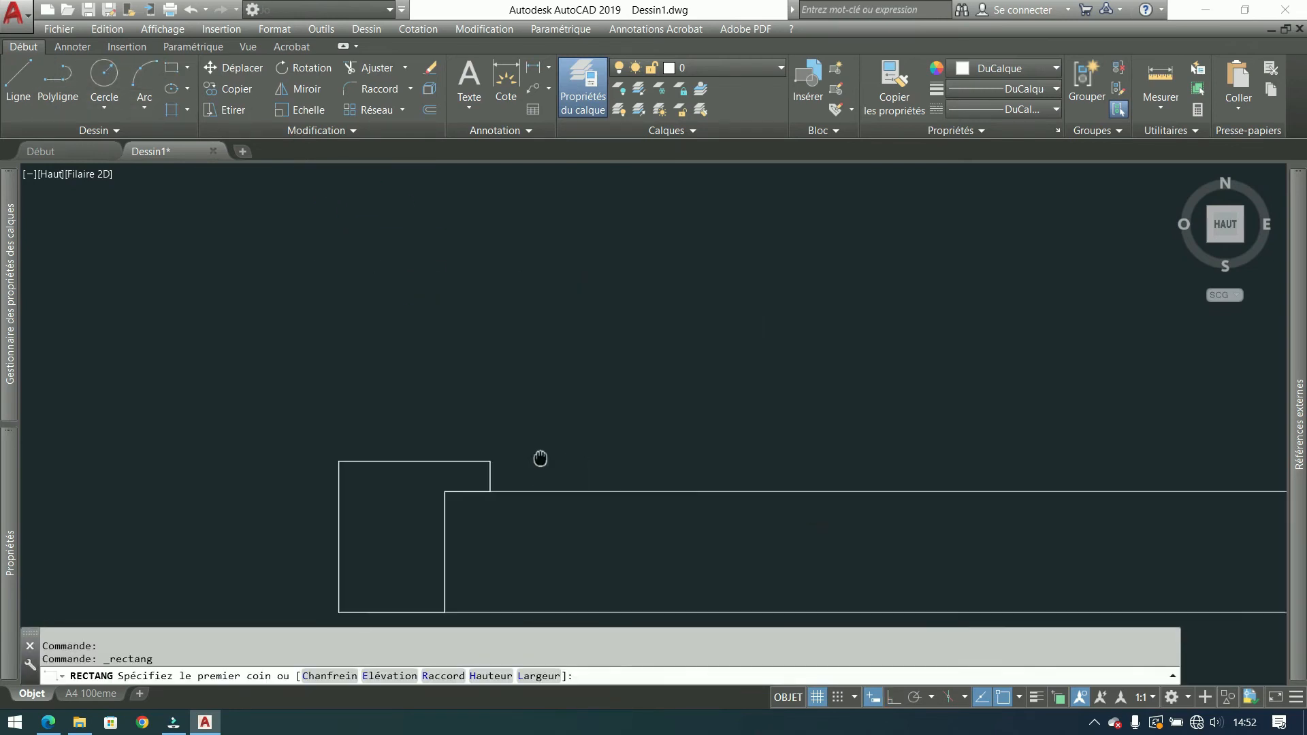
click(409, 441)
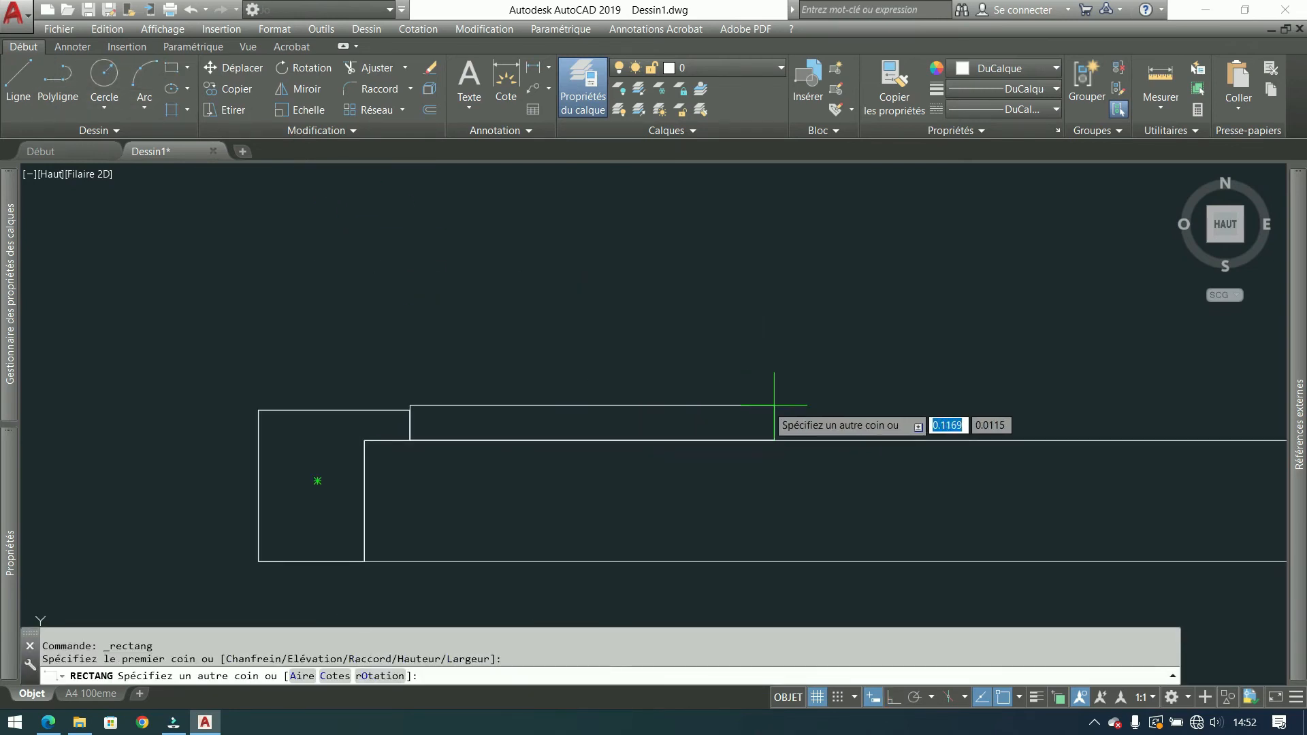
text(.005)
key(Return)
Step: Move the handle plate rectangle 0.01 to the right along the leaf
click(66, 80)
key(Escape)
click(507, 428)
click(233, 70)
click(401, 297)
text(.01)
key(Return)
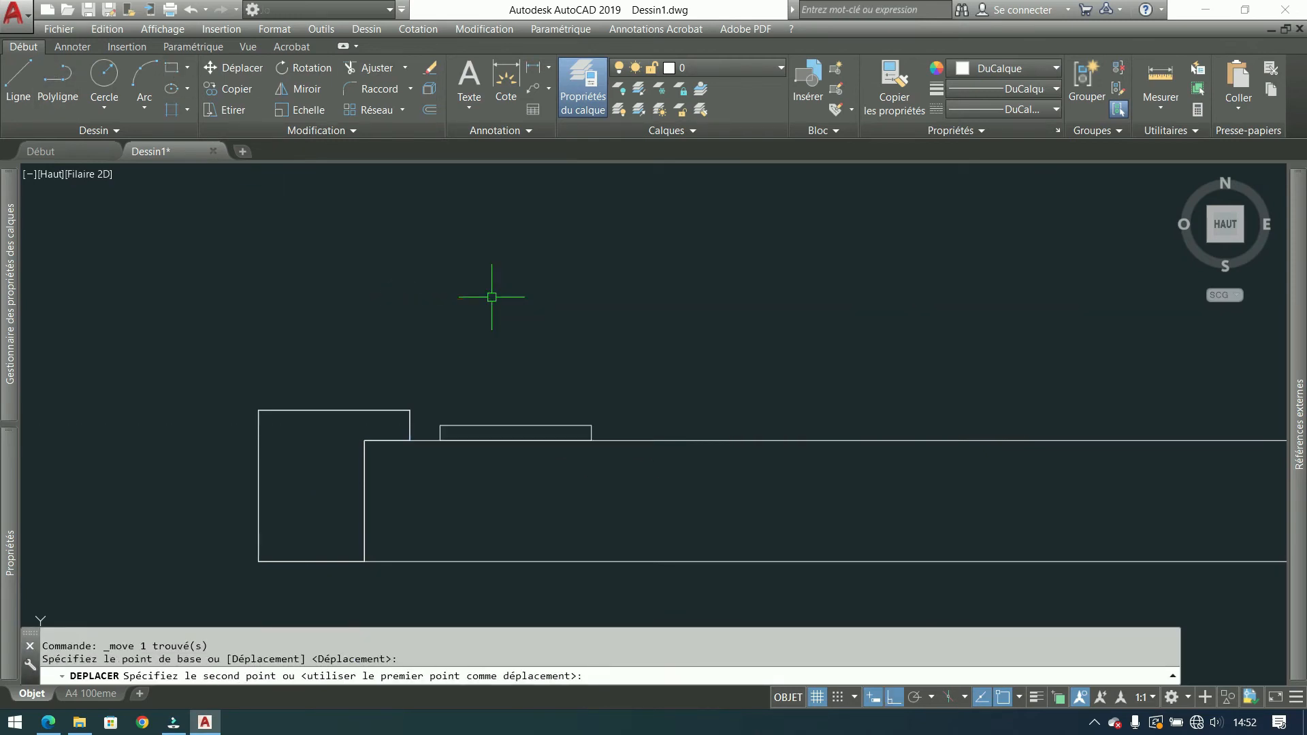
Step: Draw the handle's polyline from the midpoint of the plate's upper edge, 0.05 upward and 0.15 to the right
click(66, 82)
click(515, 427)
text(.05)
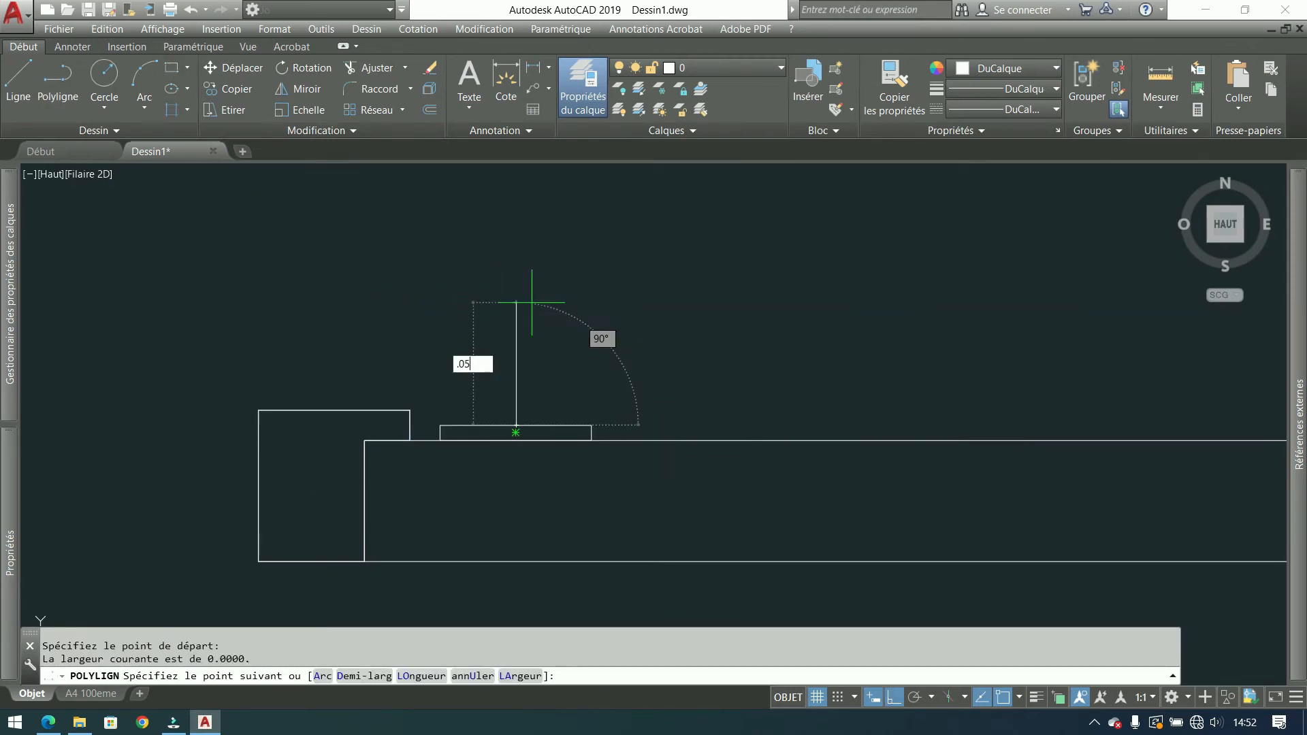
key(Return)
text(.15)
key(Return)
key(Return)
Step: Try to offset the handle polyline by 0.004 to both sides, and undo the two offsets
click(604, 273)
click(429, 110)
text(.04)
key(Return)
key(Escape)
click(429, 109)
text(.004)
key(Return)
click(714, 273)
click(739, 297)
click(718, 274)
click(688, 223)
key(ctrl+z)
key(ctrl+z)
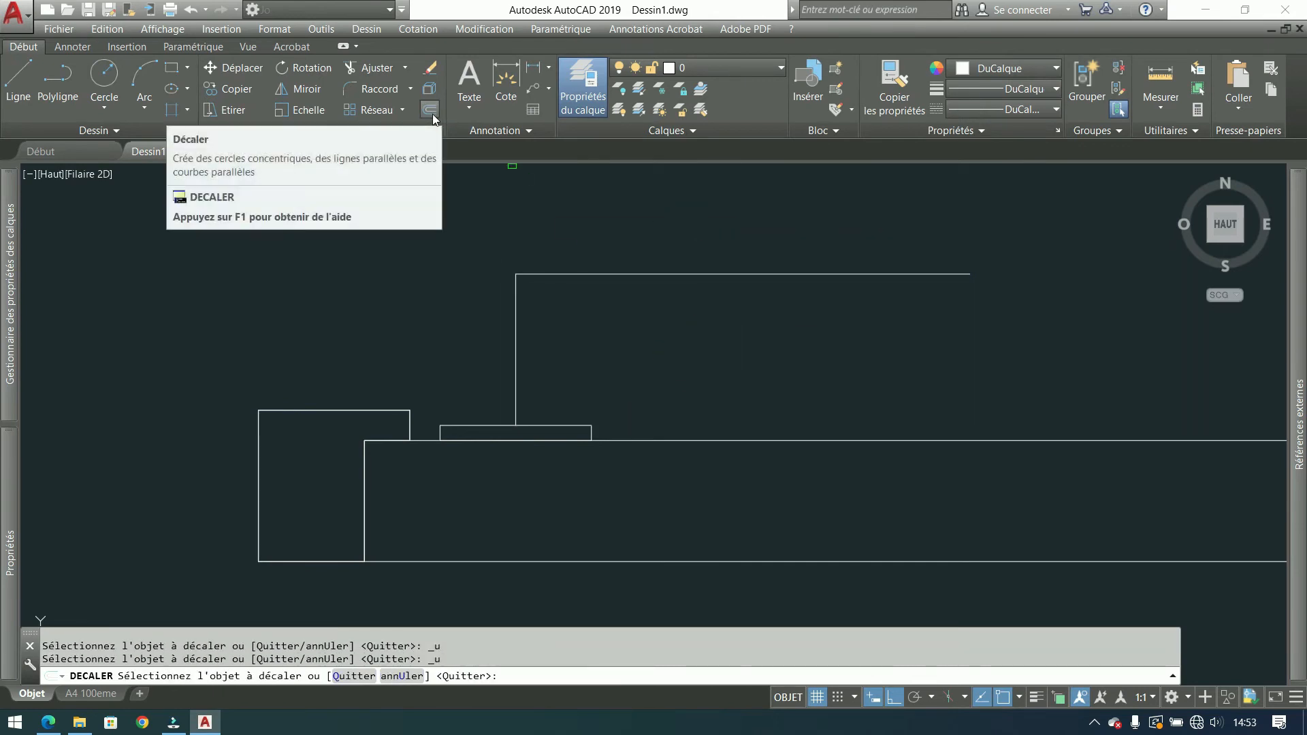
Step: Offset the handle polyline by an equal distance to its inner and outer sides
click(431, 113)
key(Return)
click(666, 273)
click(658, 290)
click(663, 274)
click(670, 238)
middle_drag(808, 242, 685, 305)
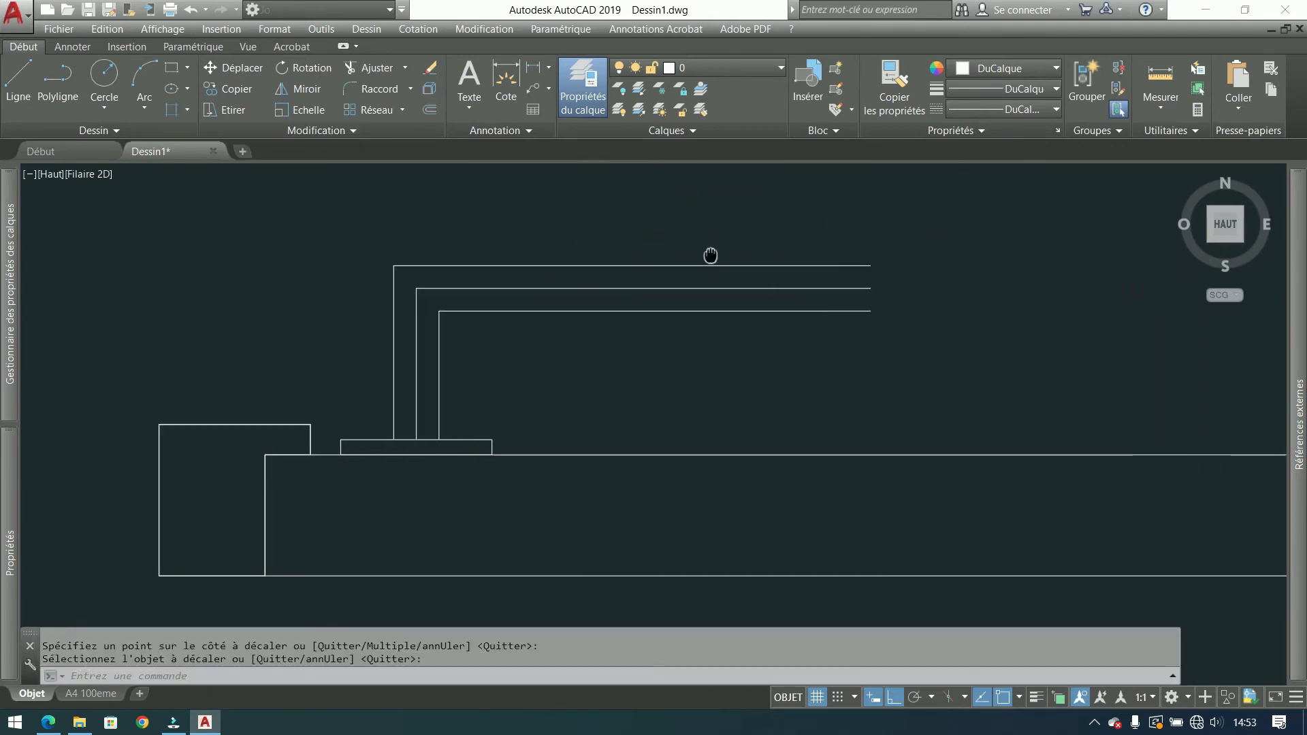
Step: Draw a vertical polyline joining the right-hand ends of the two offset handle lines
click(58, 82)
click(847, 314)
click(847, 359)
key(Return)
Step: Fillet both corners at the handle's free end with a radius of 0.0075, and delete the handle's centre polyline
click(379, 89)
text(r)
key(Return)
text(.0075)
key(Return)
click(820, 317)
click(848, 330)
key(Return)
click(847, 346)
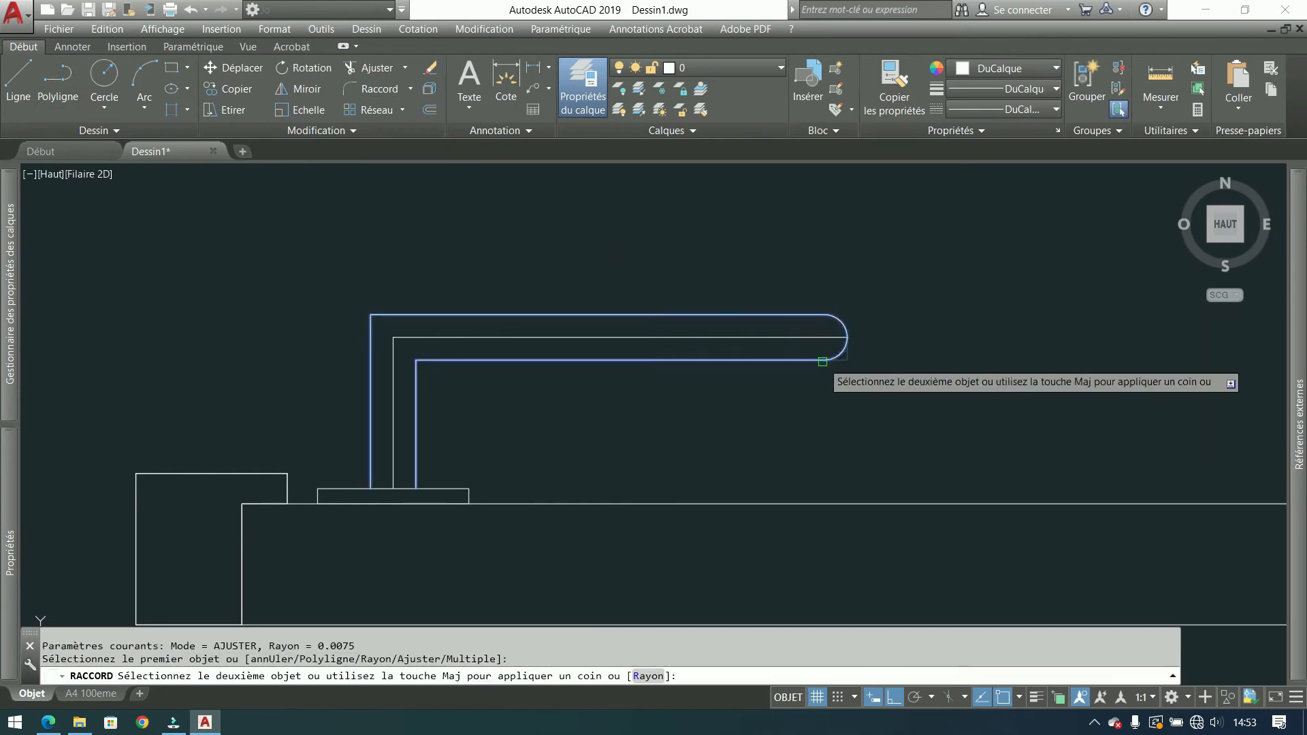
click(822, 360)
click(438, 336)
key(Delete)
Step: Mirror the handle and its plate about the leaf's horizontal centre axis, keeping the originals
scroll(468, 269, down, 4)
click(463, 351)
click(497, 283)
click(545, 244)
key(Escape)
scroll(477, 287, up, 3)
click(573, 245)
click(410, 393)
click(299, 89)
click(324, 436)
click(198, 336)
key(Return)
scroll(197, 337, down, 4)
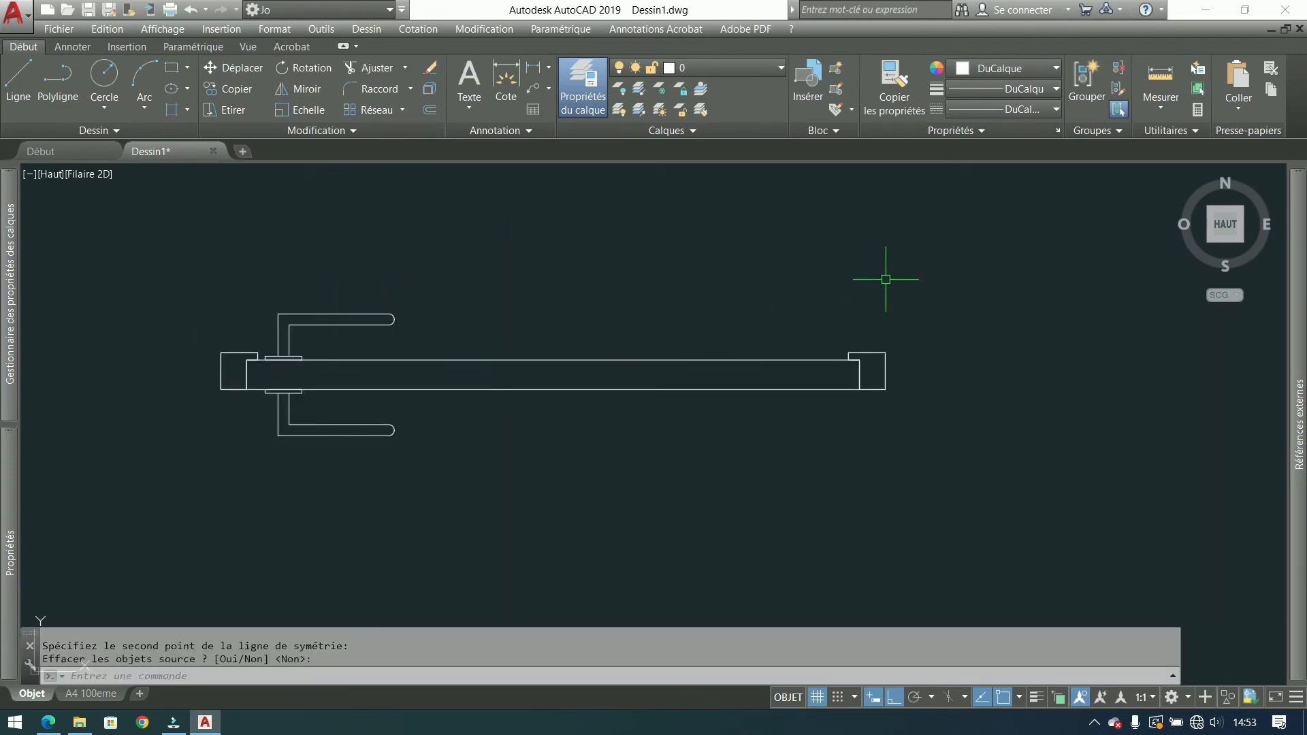
Step: Rotate the leaf with both handles 90° counterclockwise about the leaf's lower-right corner so that it points downward
scroll(622, 378, down, 4)
scroll(538, 374, up, 4)
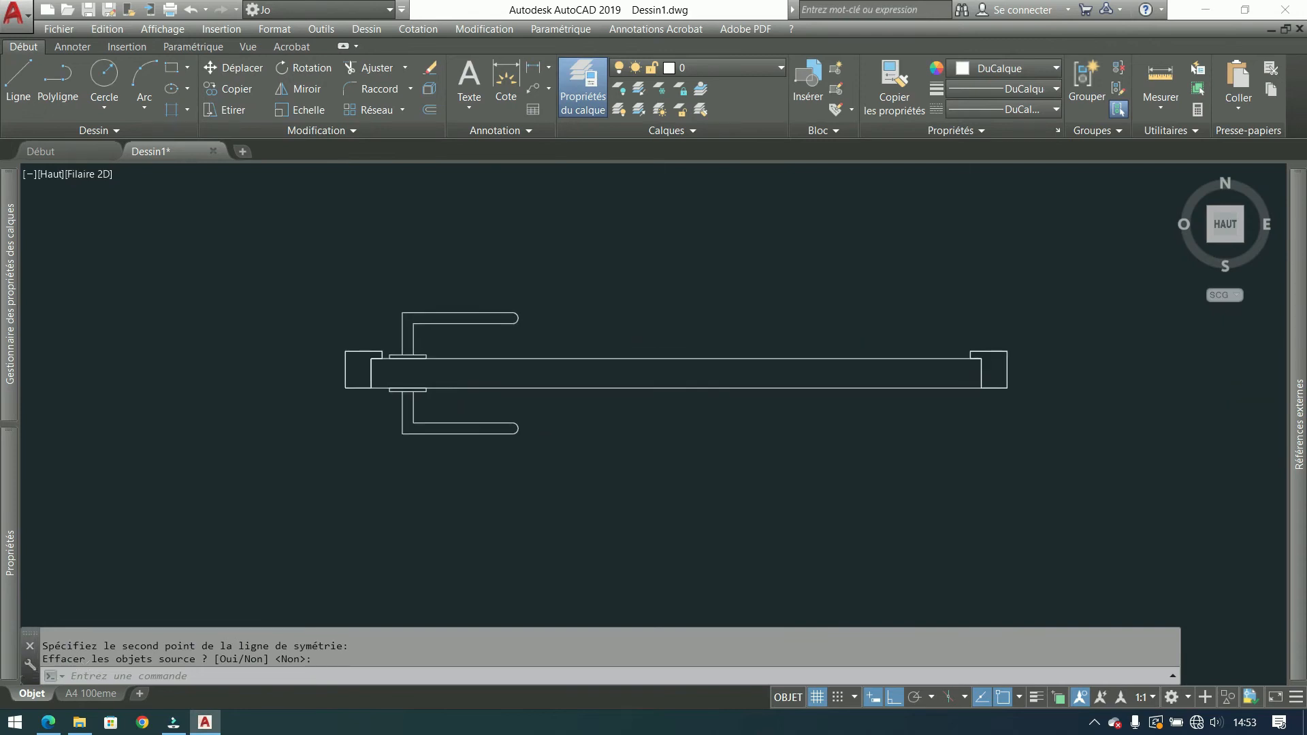
middle_drag(484, 355, 423, 399)
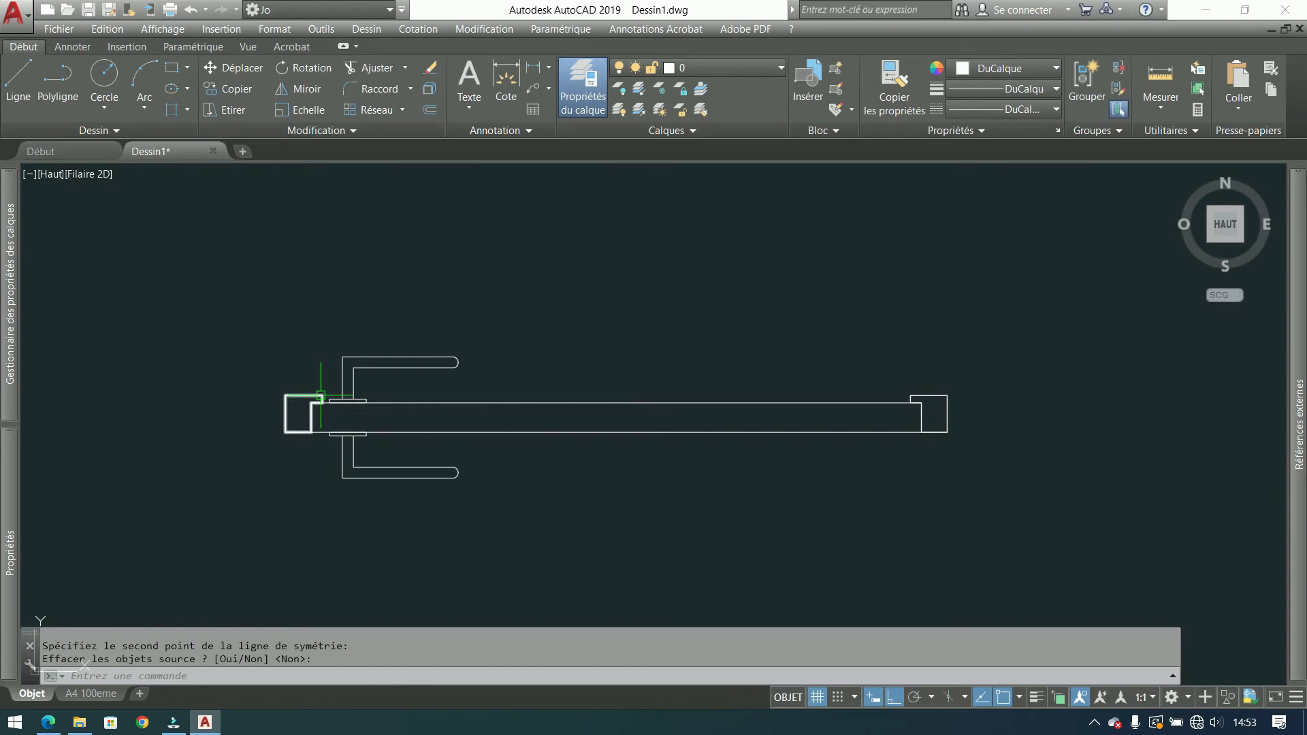
scroll(703, 304, down, 2)
click(605, 278)
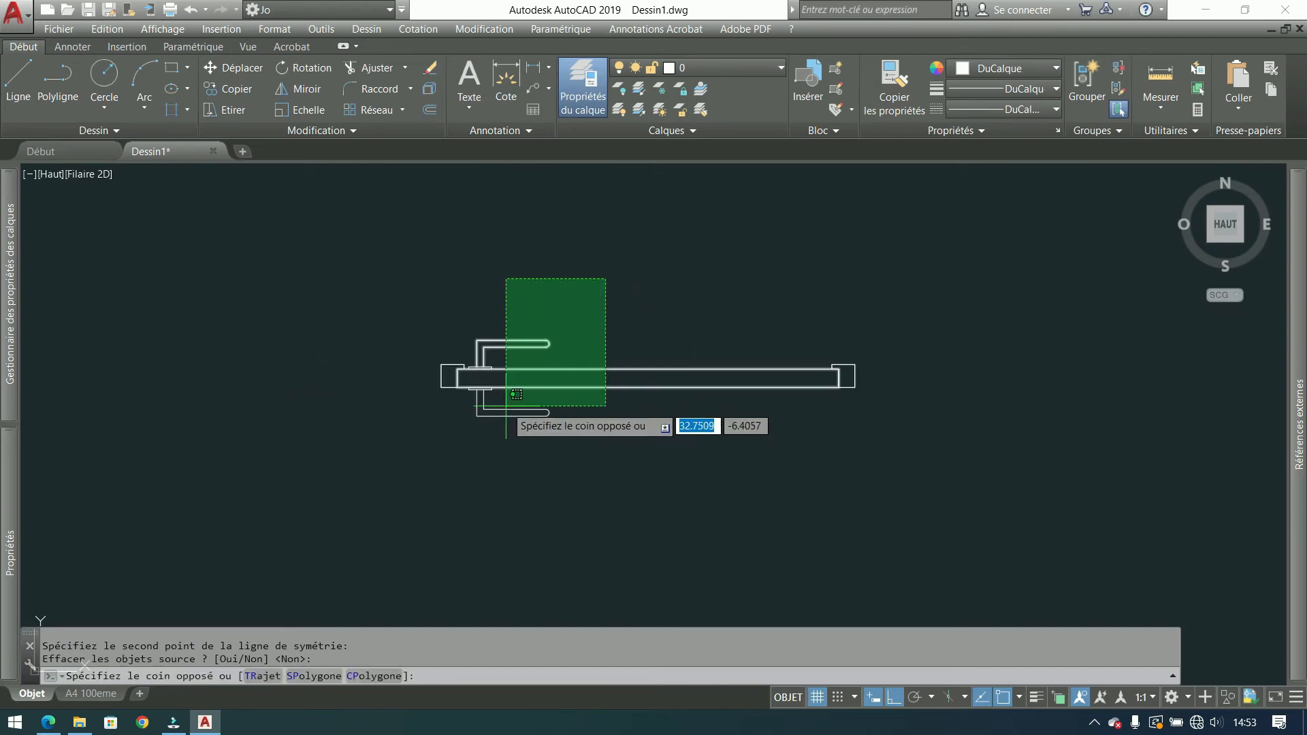
click(489, 441)
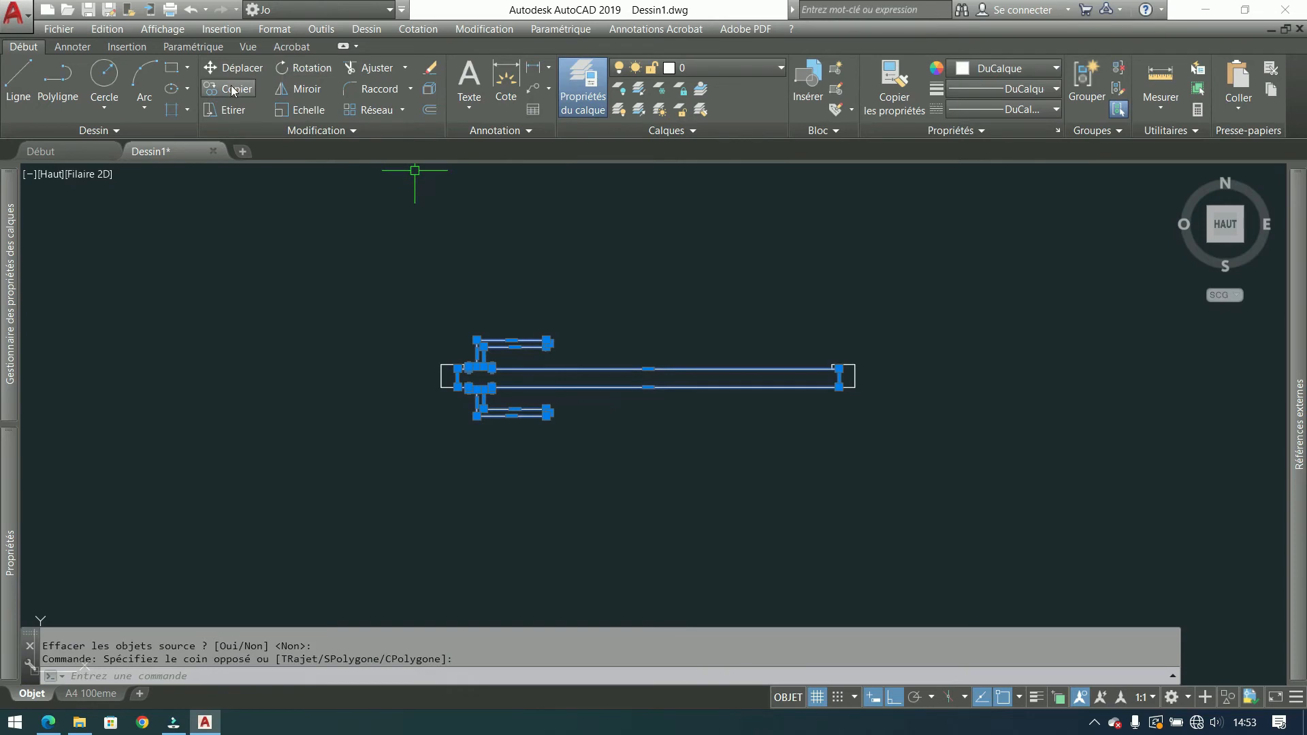
click(303, 68)
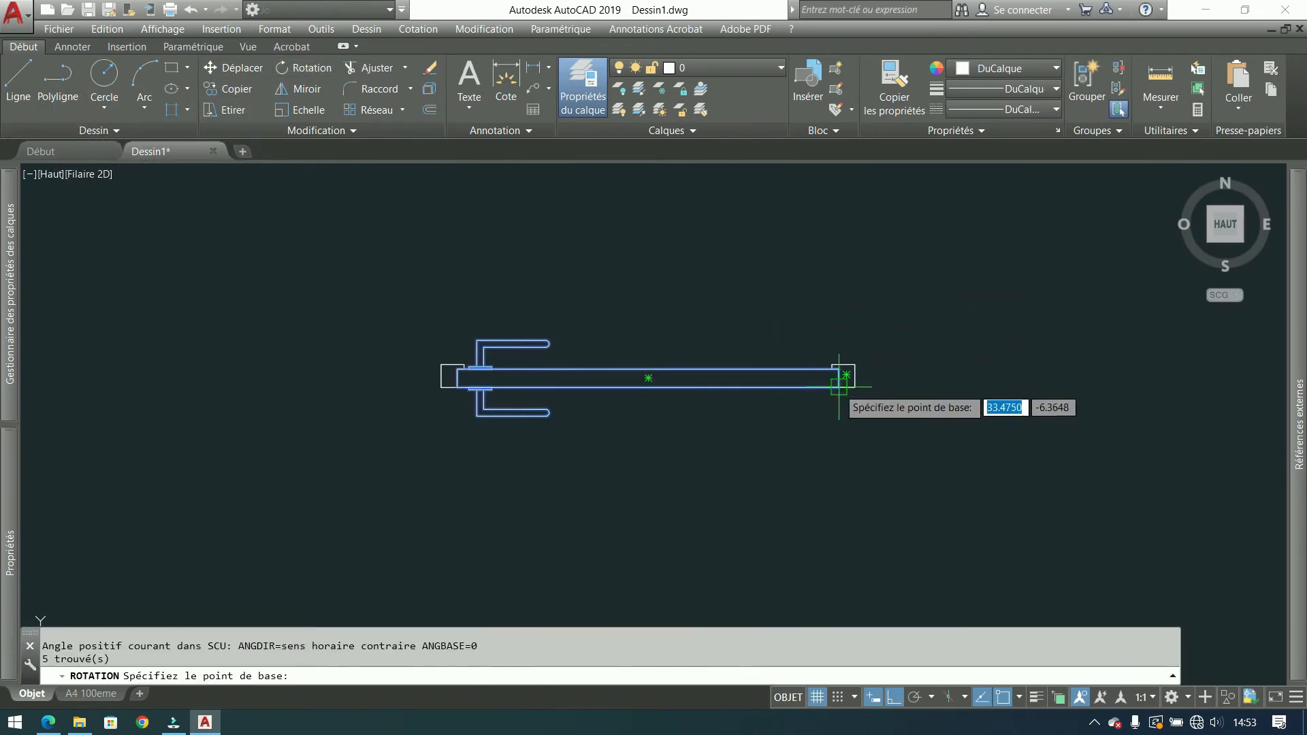
scroll(839, 386, up, 4)
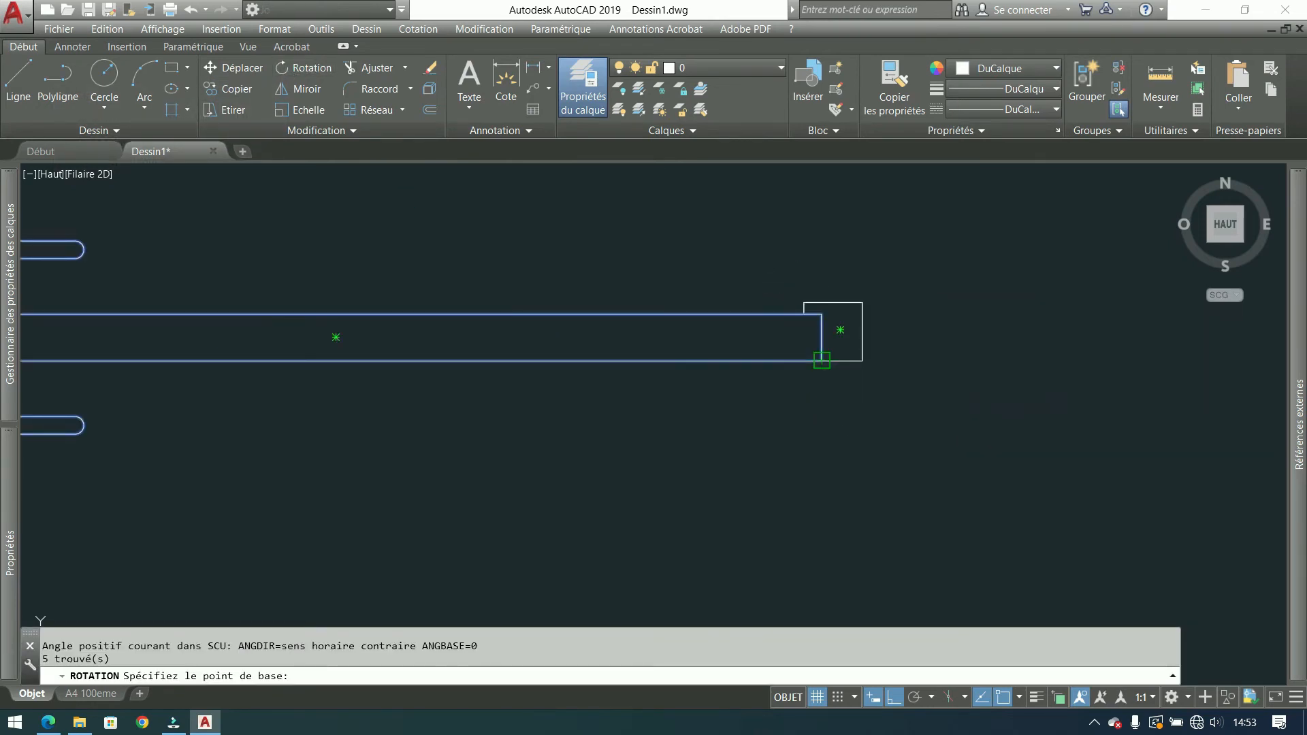
click(822, 360)
scroll(827, 361, down, 4)
click(825, 241)
scroll(776, 225, down, 2)
middle_drag(775, 225, 695, 240)
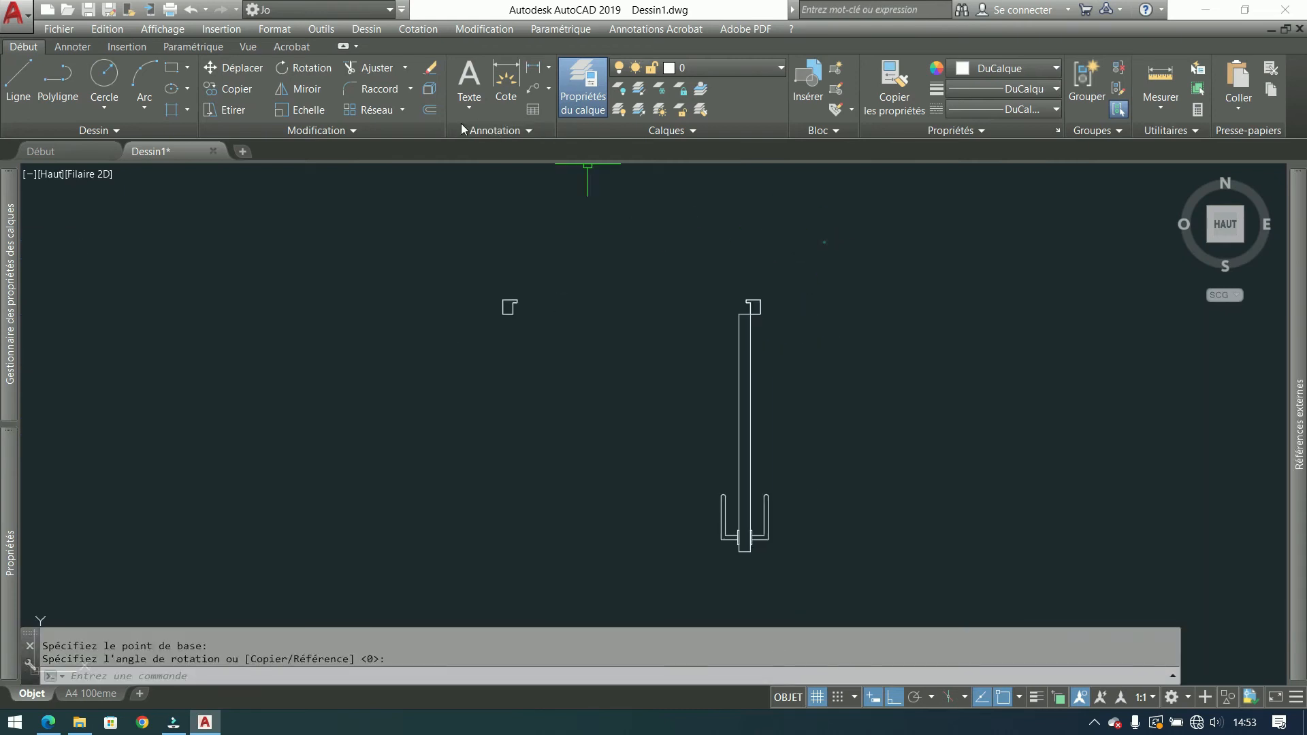
Step: Draw a circle centred on the leaf's hinge corner at the right jamb, with its radius reaching the left jamb's lower inner corner
click(109, 76)
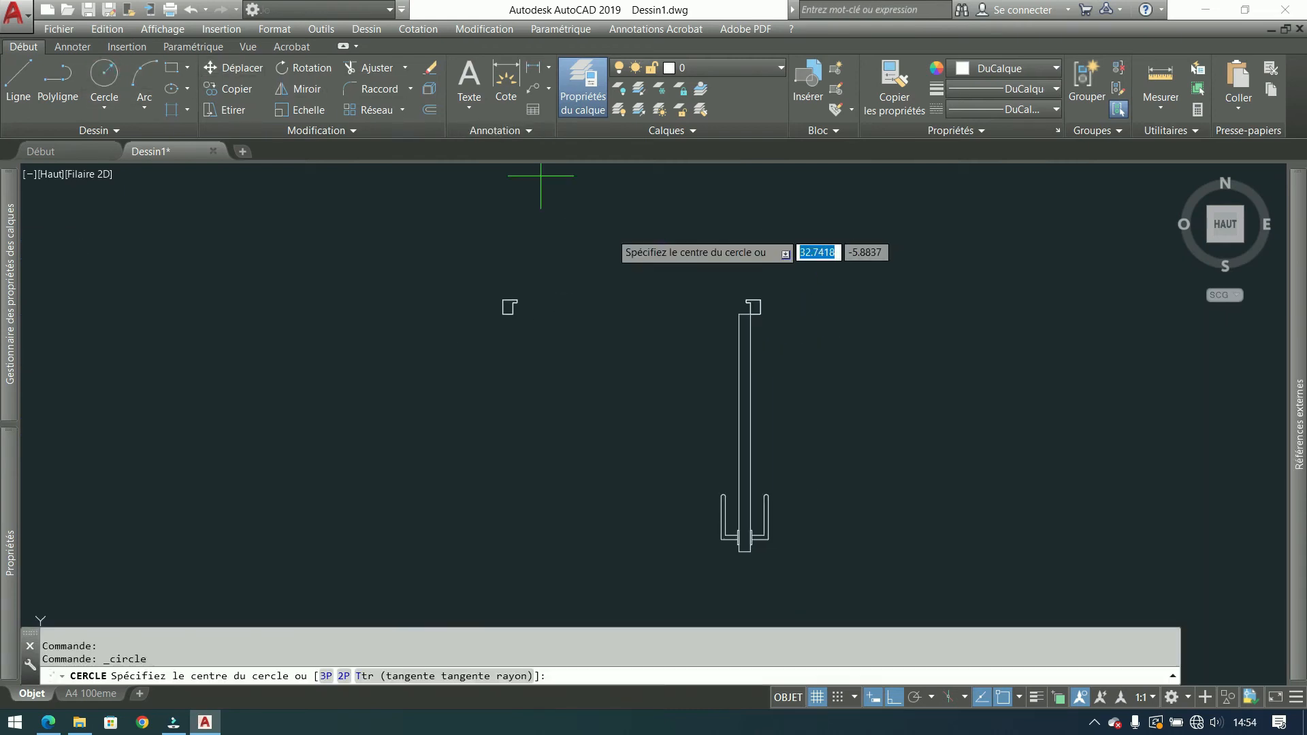
click(750, 313)
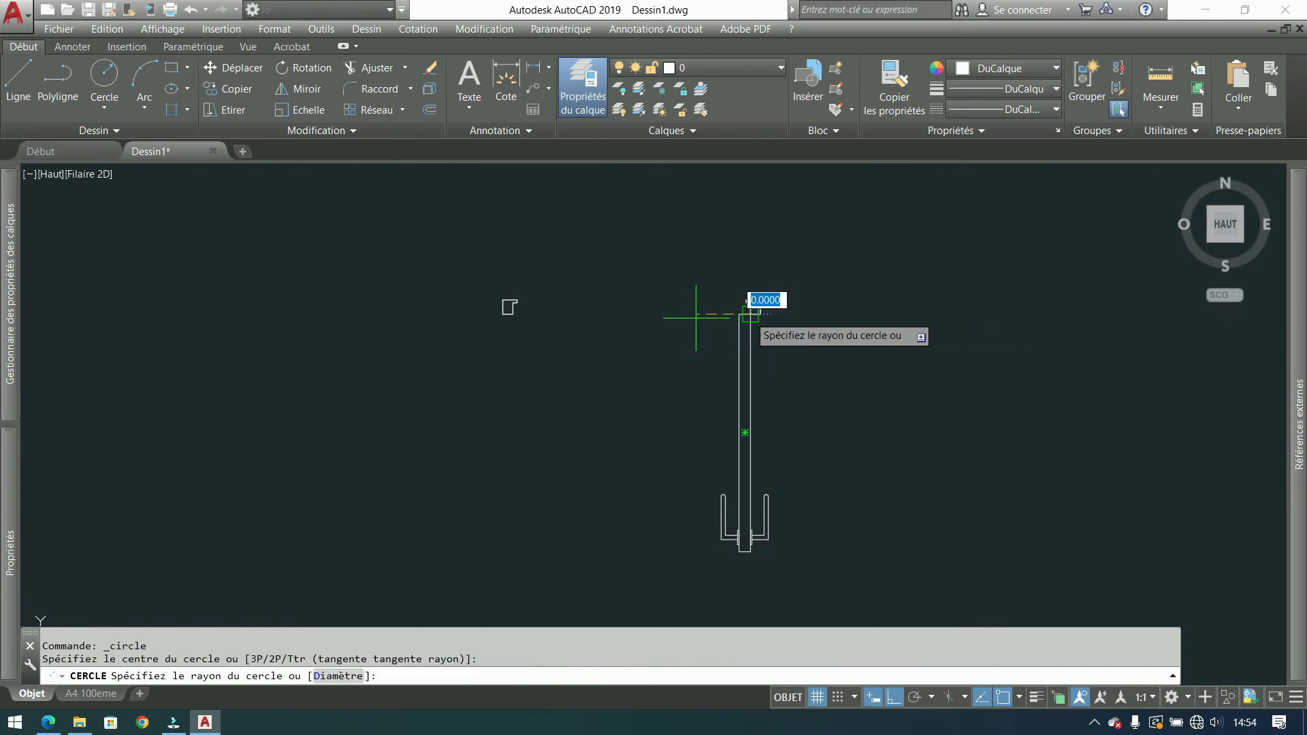
click(514, 315)
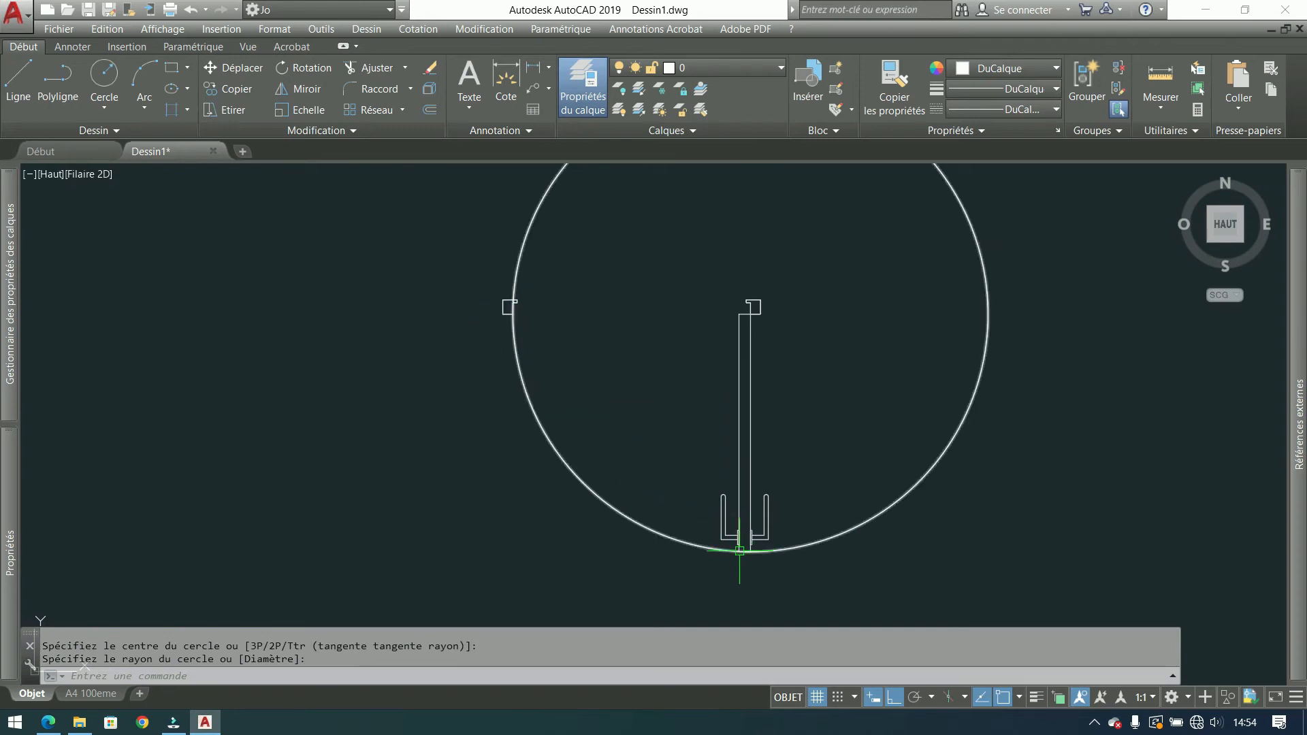
Step: Trim the circle against the leaf and the left jamb, leaving only the lower-left quarter as the door swing arc
click(1051, 335)
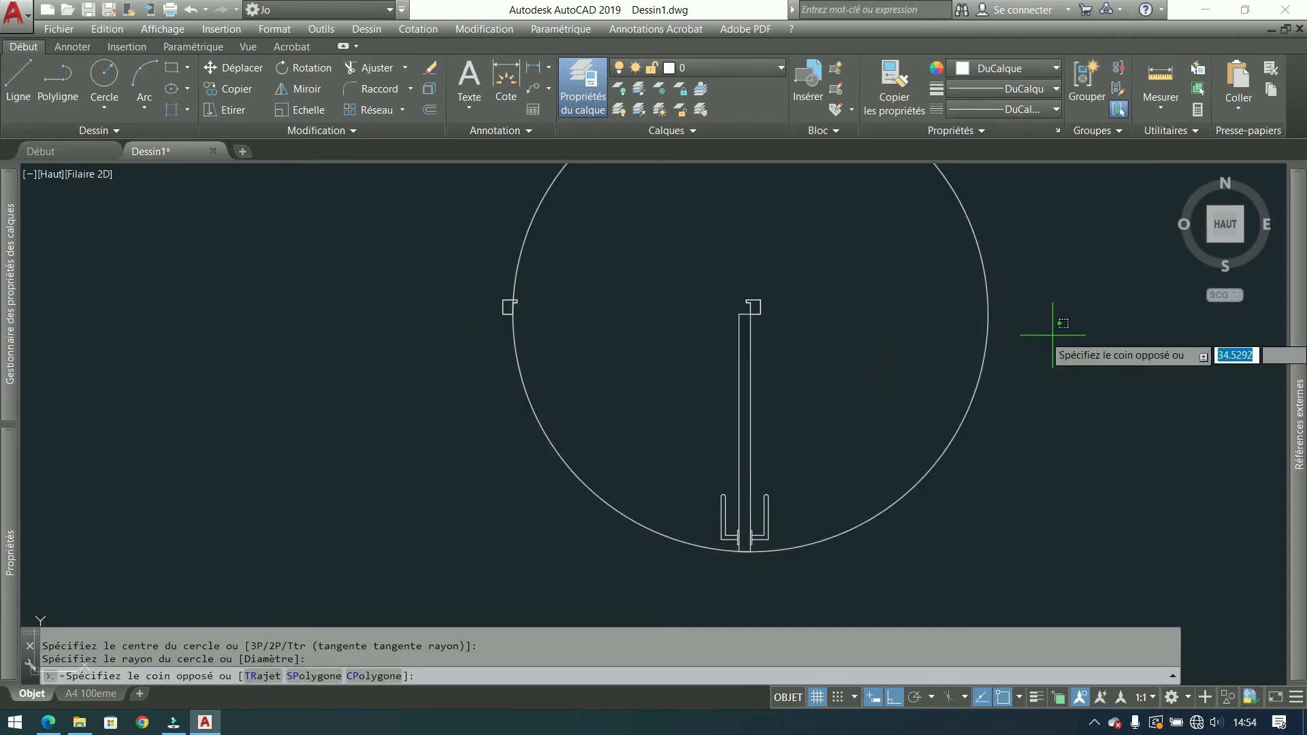
click(436, 442)
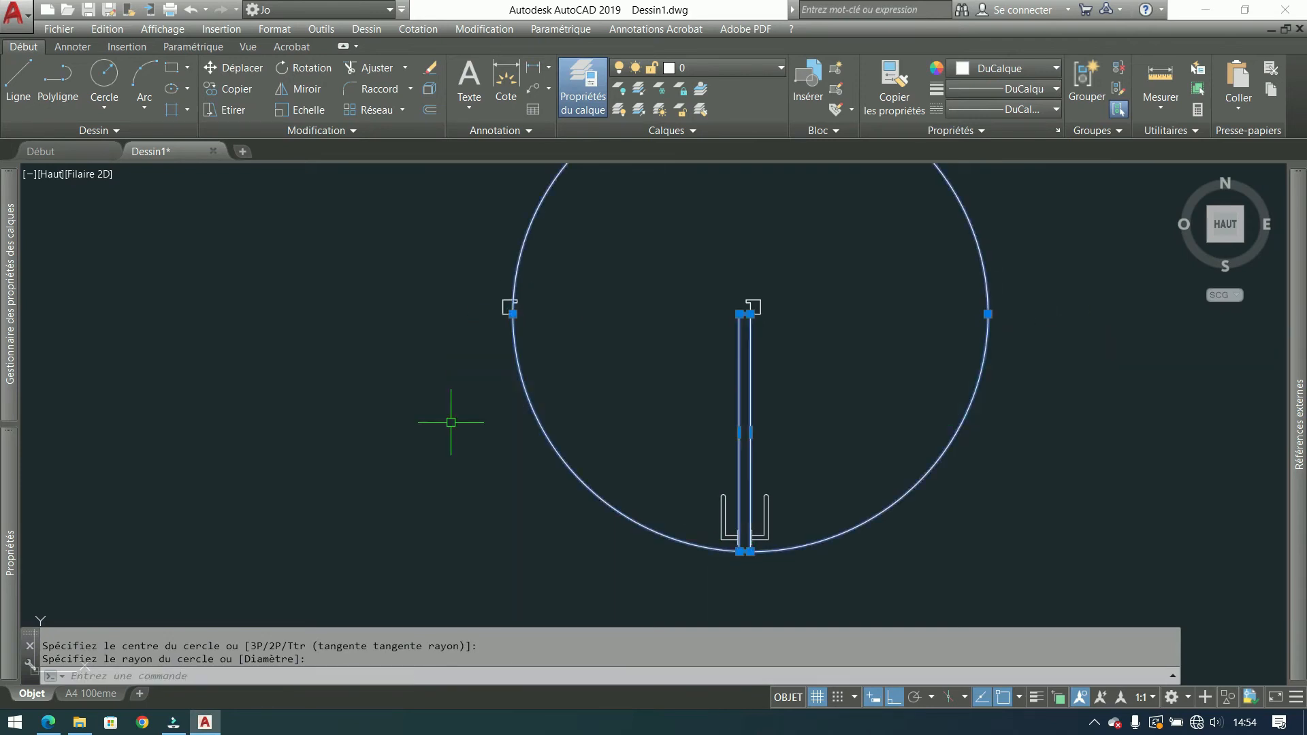
click(503, 300)
click(365, 68)
click(976, 238)
middle_drag(861, 303, 814, 299)
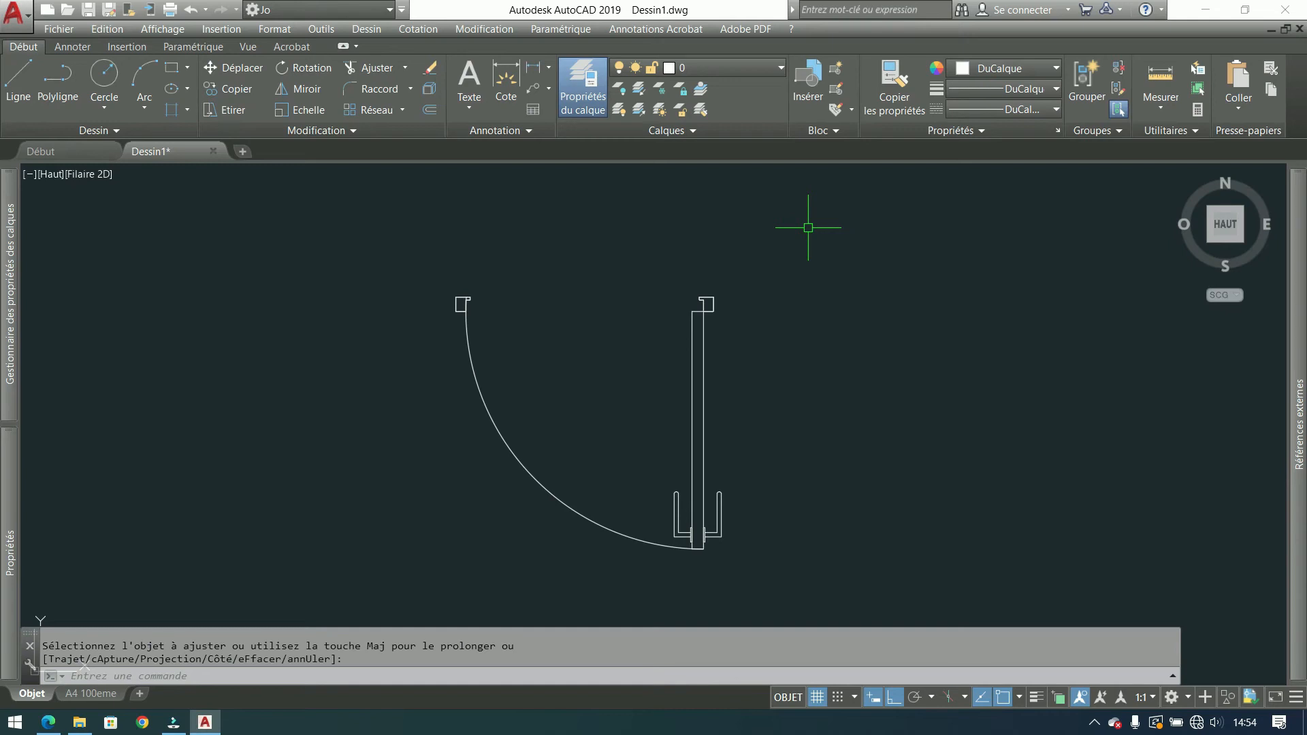
key(Return)
Step: Move the left jamb and the swing arc together a short distance horizontally to the right
click(525, 283)
click(385, 329)
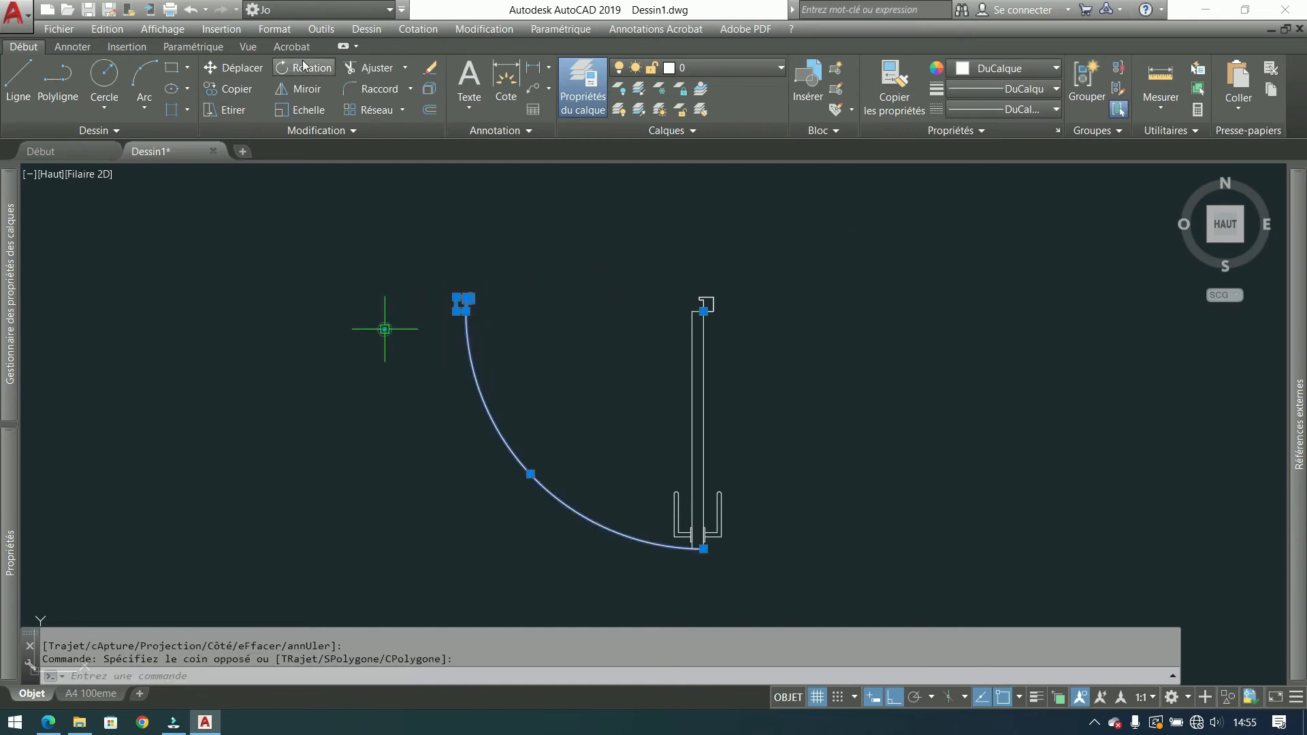
click(242, 68)
click(486, 219)
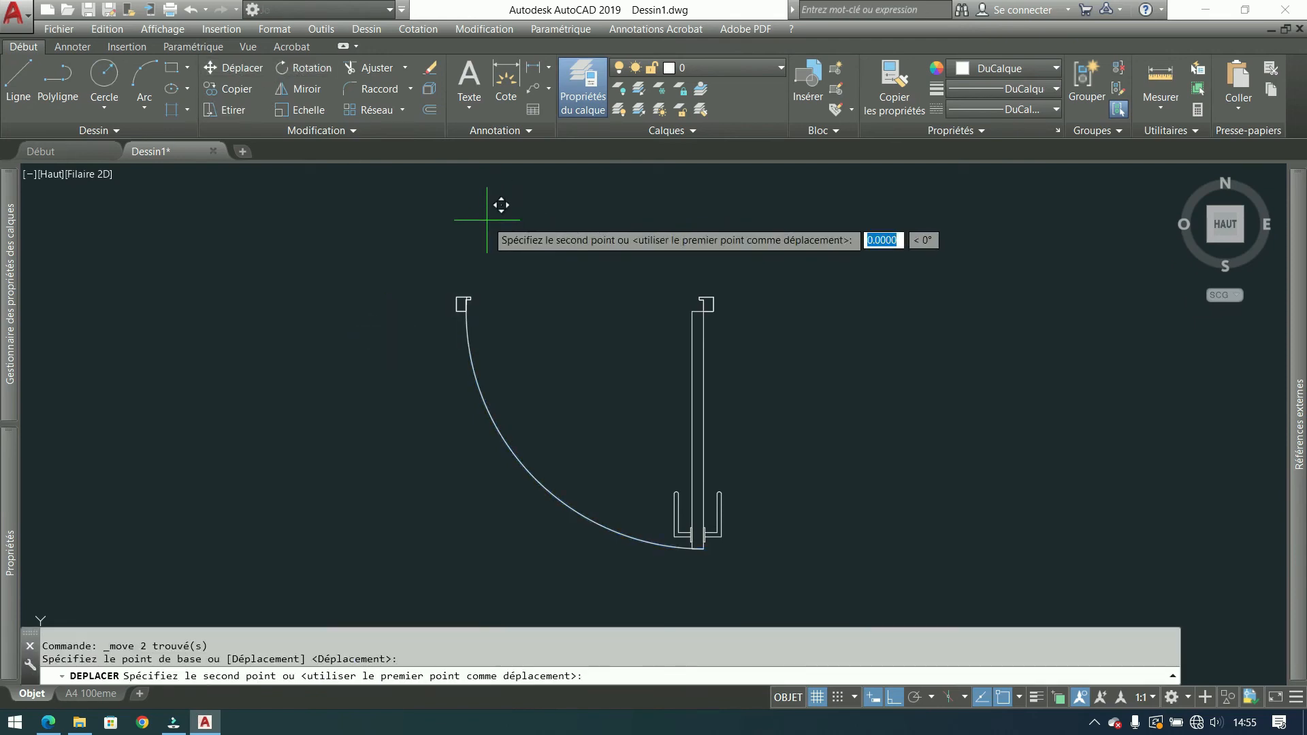
click(544, 220)
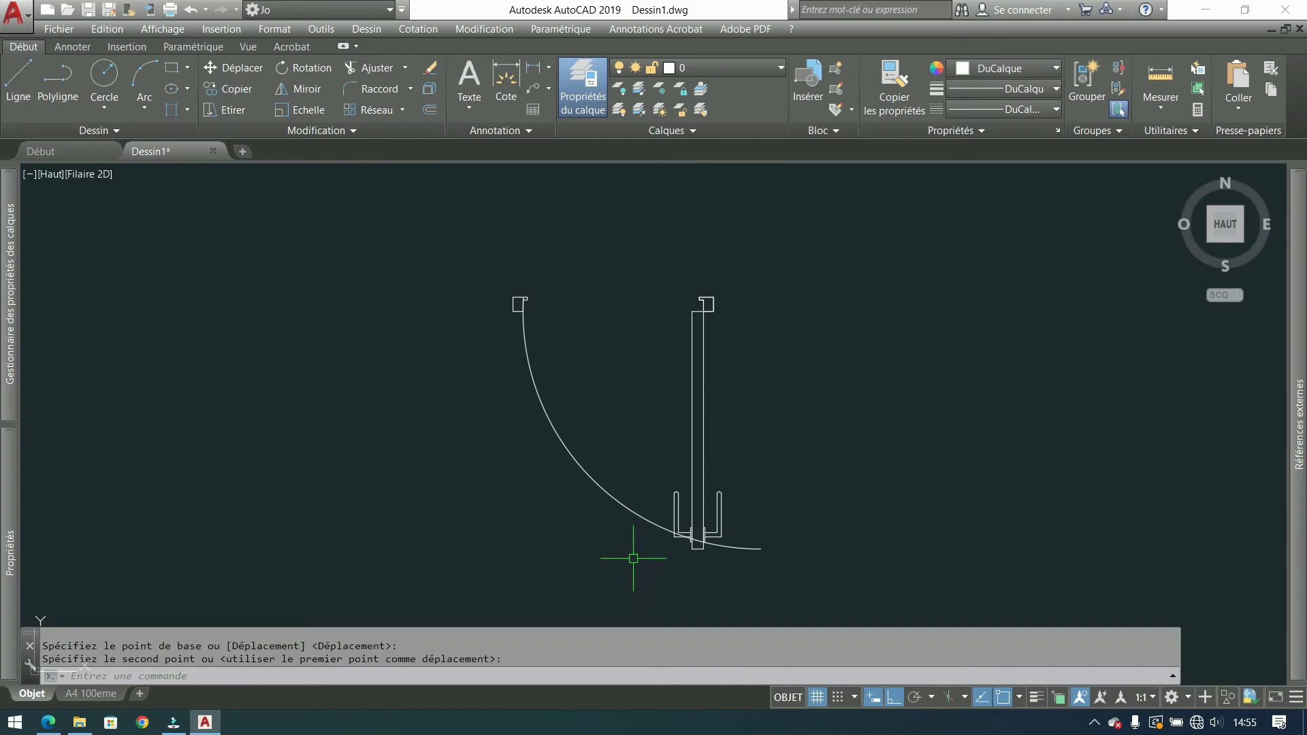
Step: Move the swing arc horizontally to the left so that its centre meets the leaf's hinge corner at the right jamb
click(639, 449)
click(548, 490)
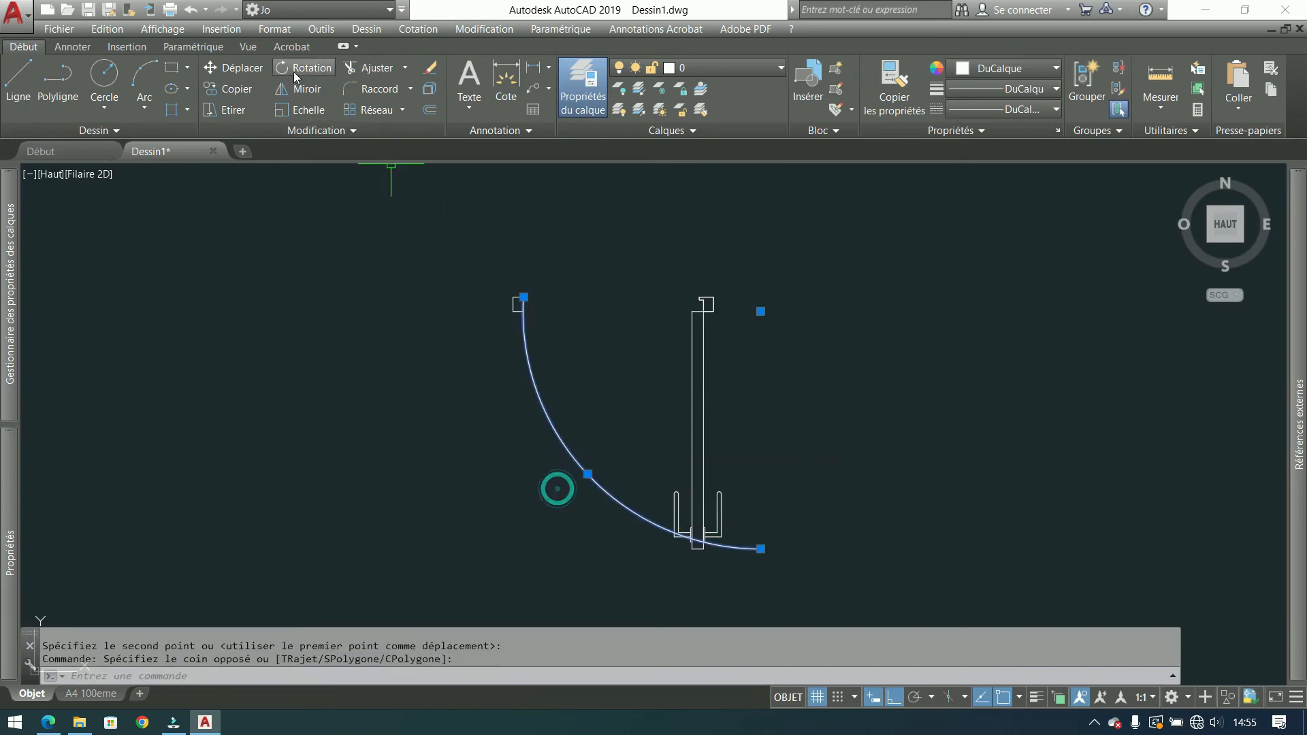
click(240, 68)
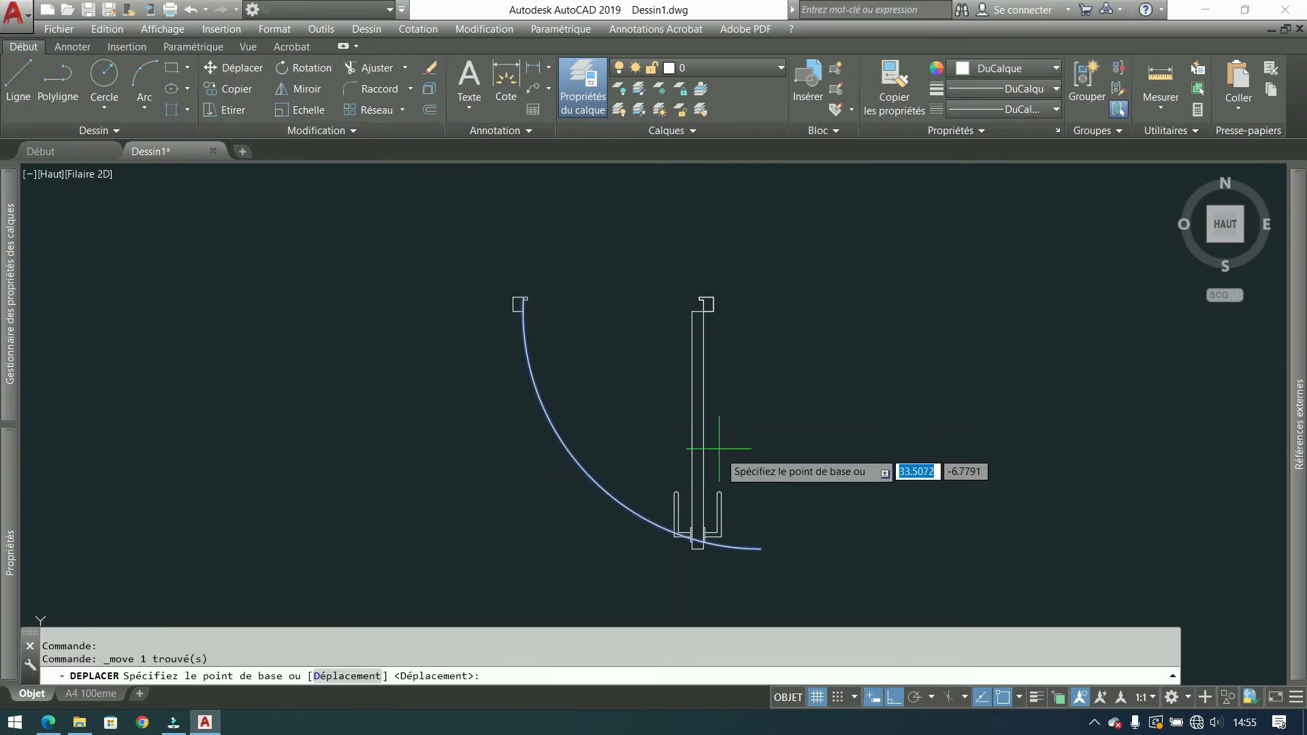
click(763, 312)
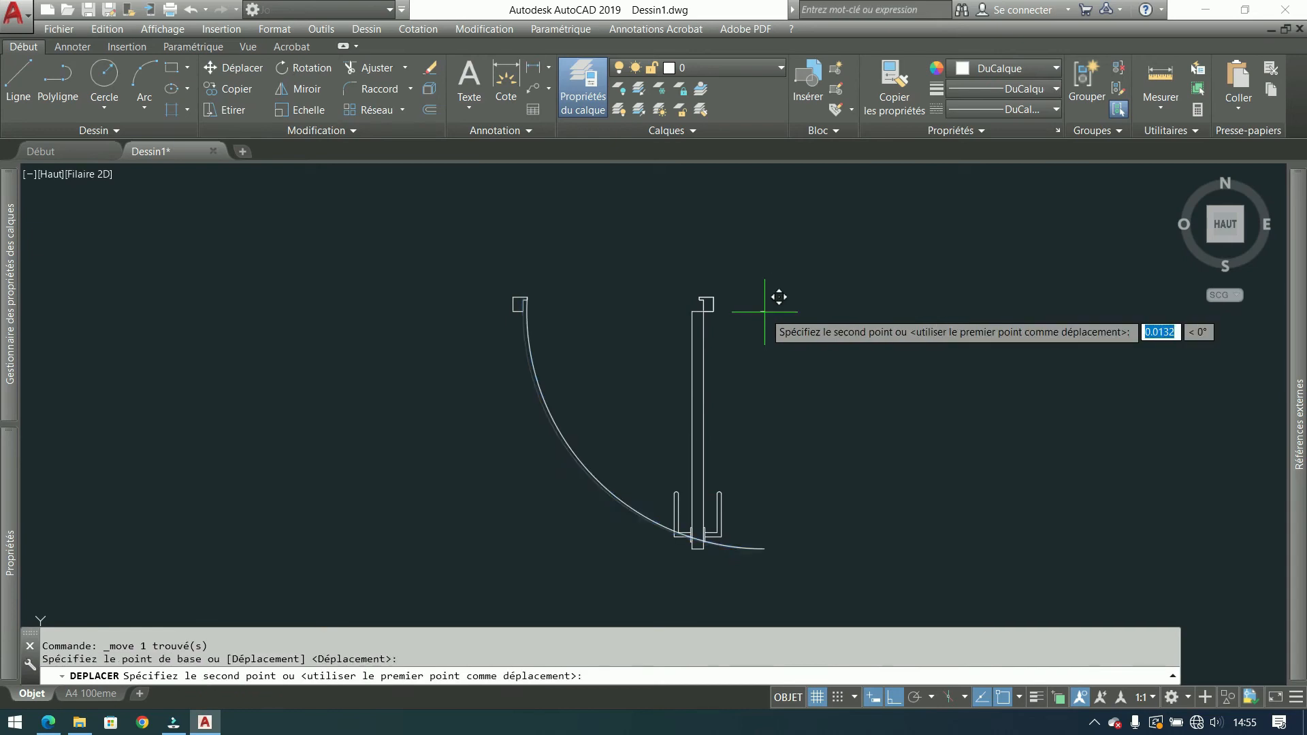
click(704, 304)
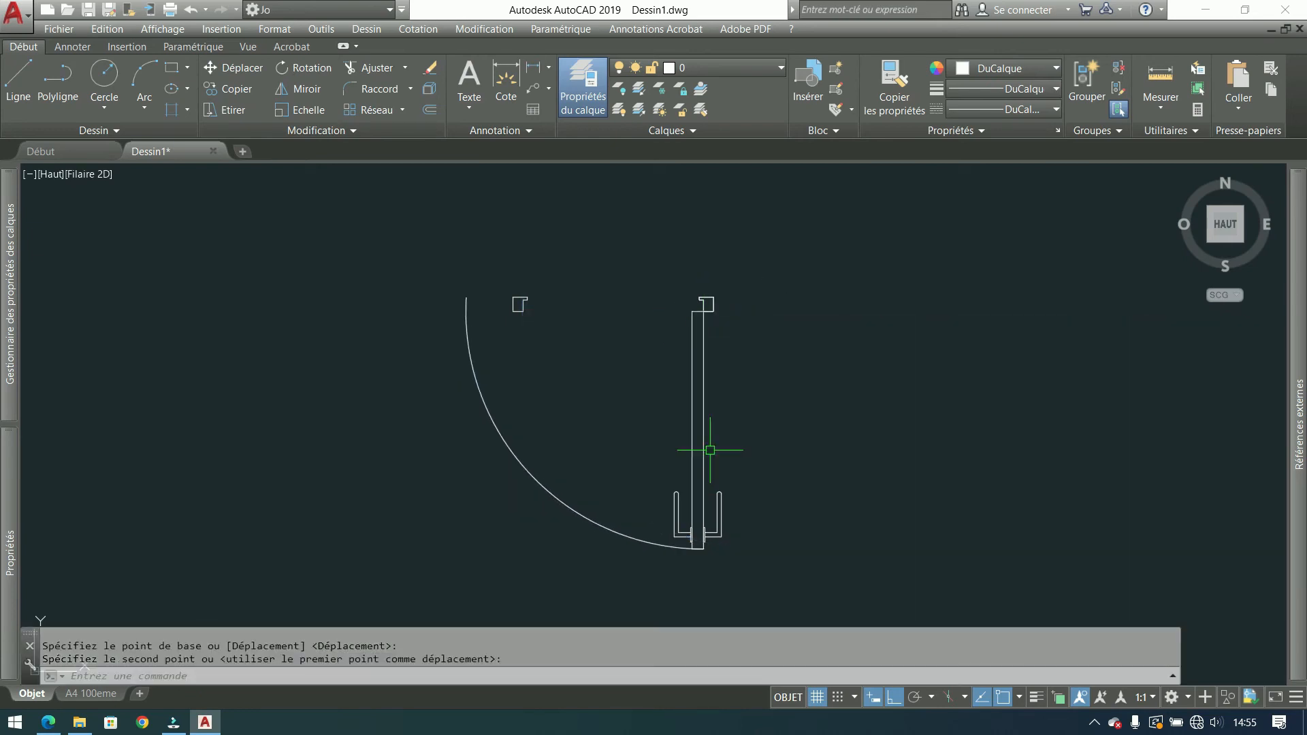
Step: Replace the swing arc with a circle centred on the leaf's hinge corner, its radius reaching the left jamb's lower inner corner
click(563, 380)
click(350, 501)
key(Delete)
click(104, 74)
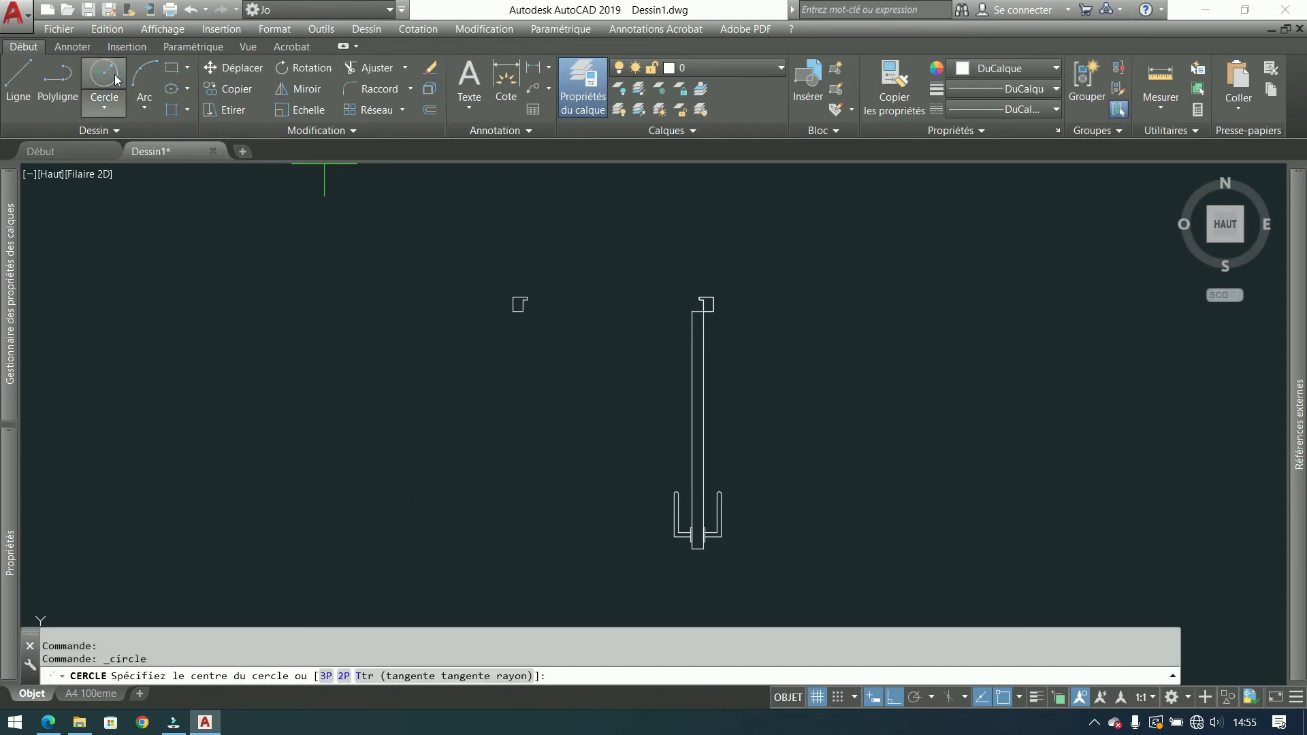
click(704, 314)
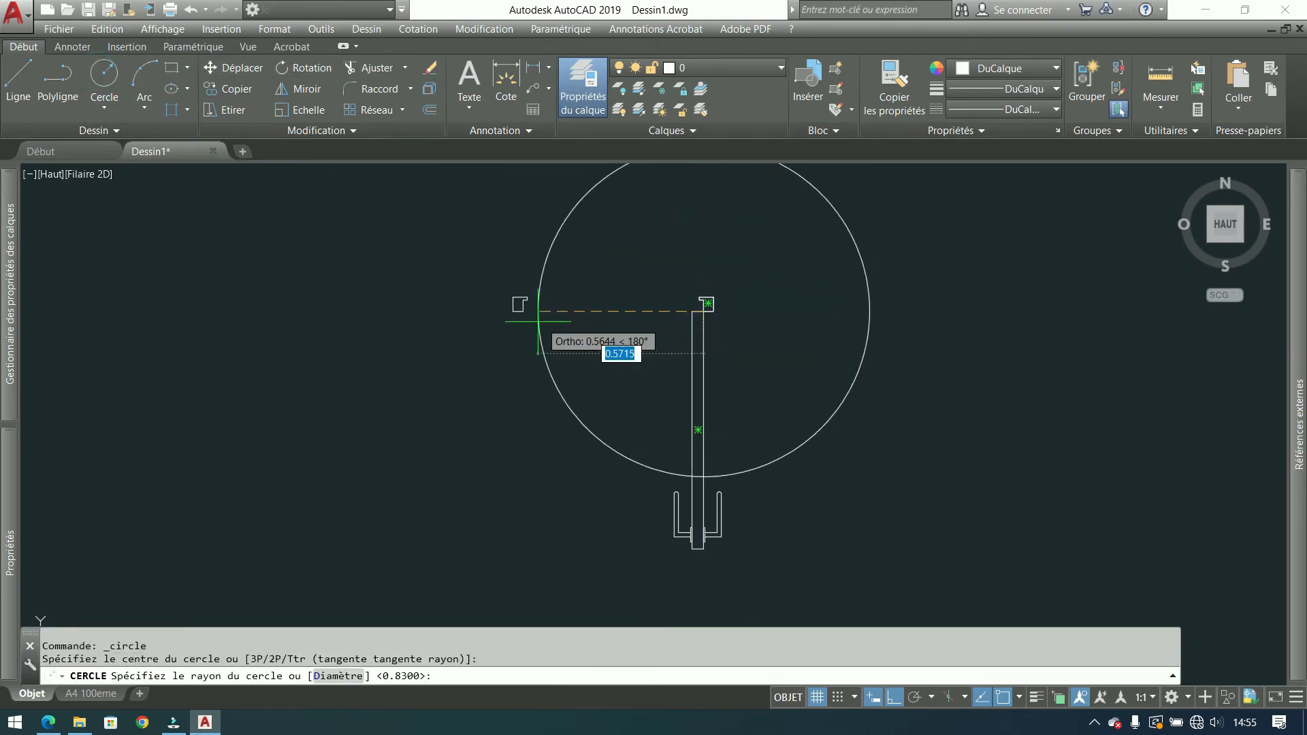
click(524, 315)
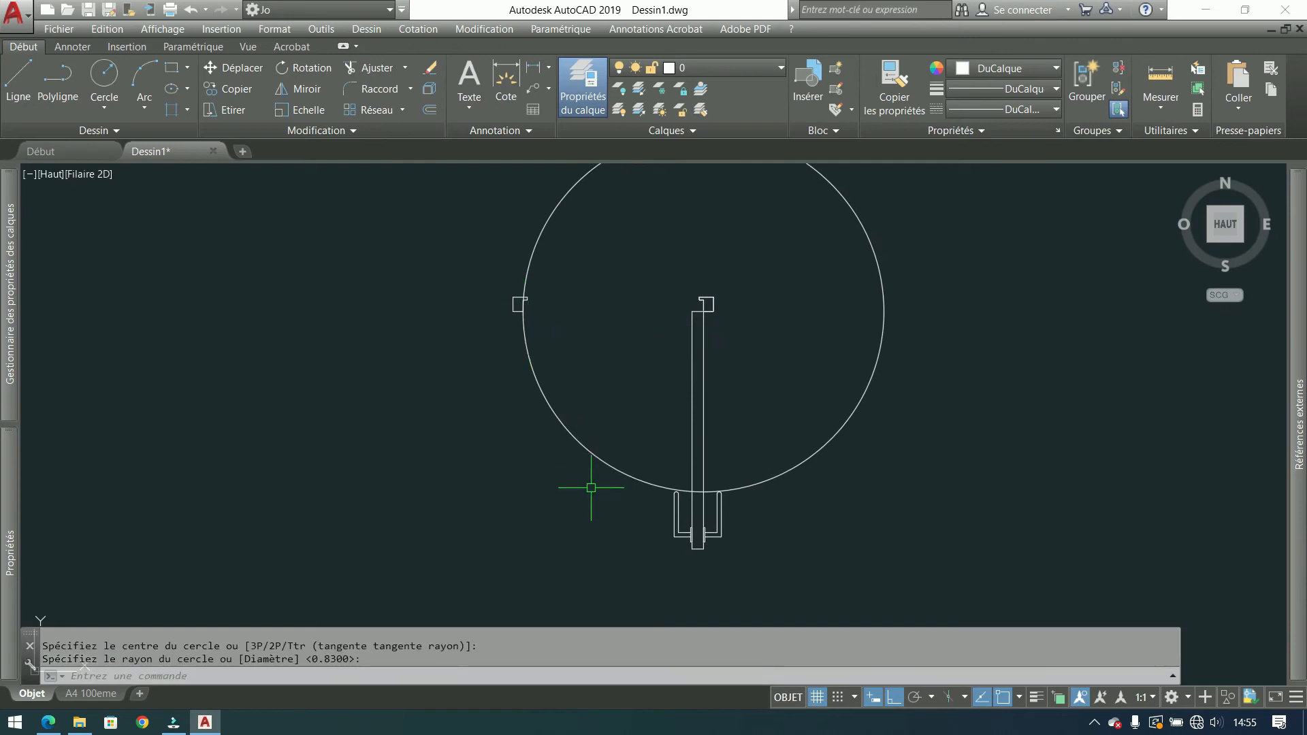
Step: Undo the new circle, the arc's deletion, the arc's move and the earlier move of the left jamb with the arc
key(ctrl+z)
key(ctrl+z)
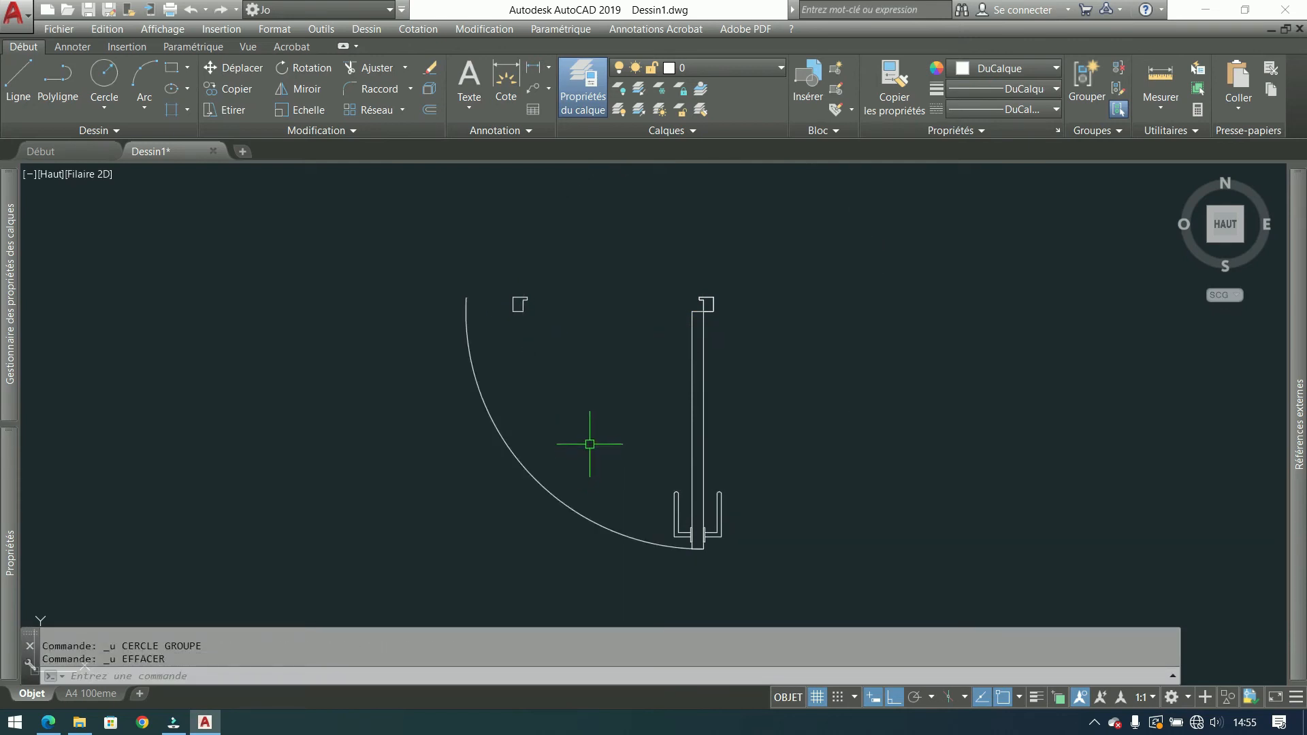
key(ctrl+z)
key(ctrl+z)
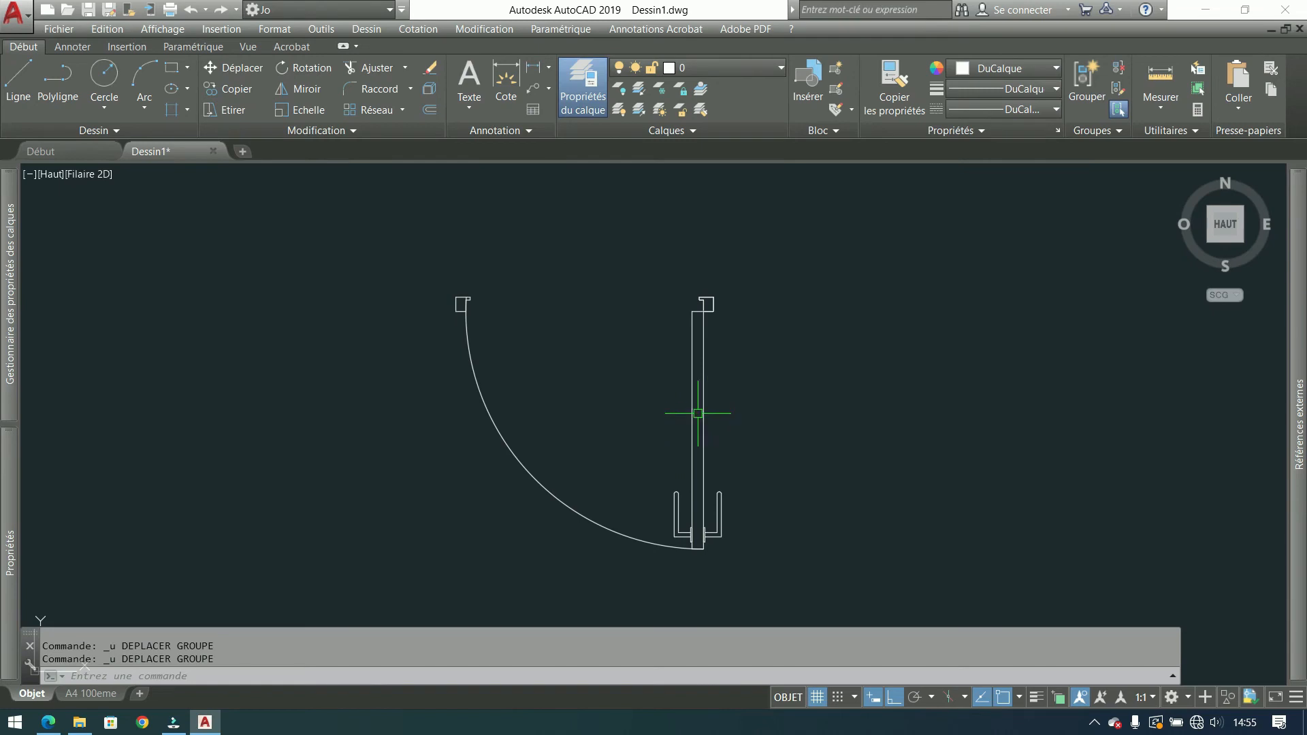
Step: Define a block named Porte 90 from all the door geometry, with its base point at the midpoint of the right jamb's outer edge
click(701, 390)
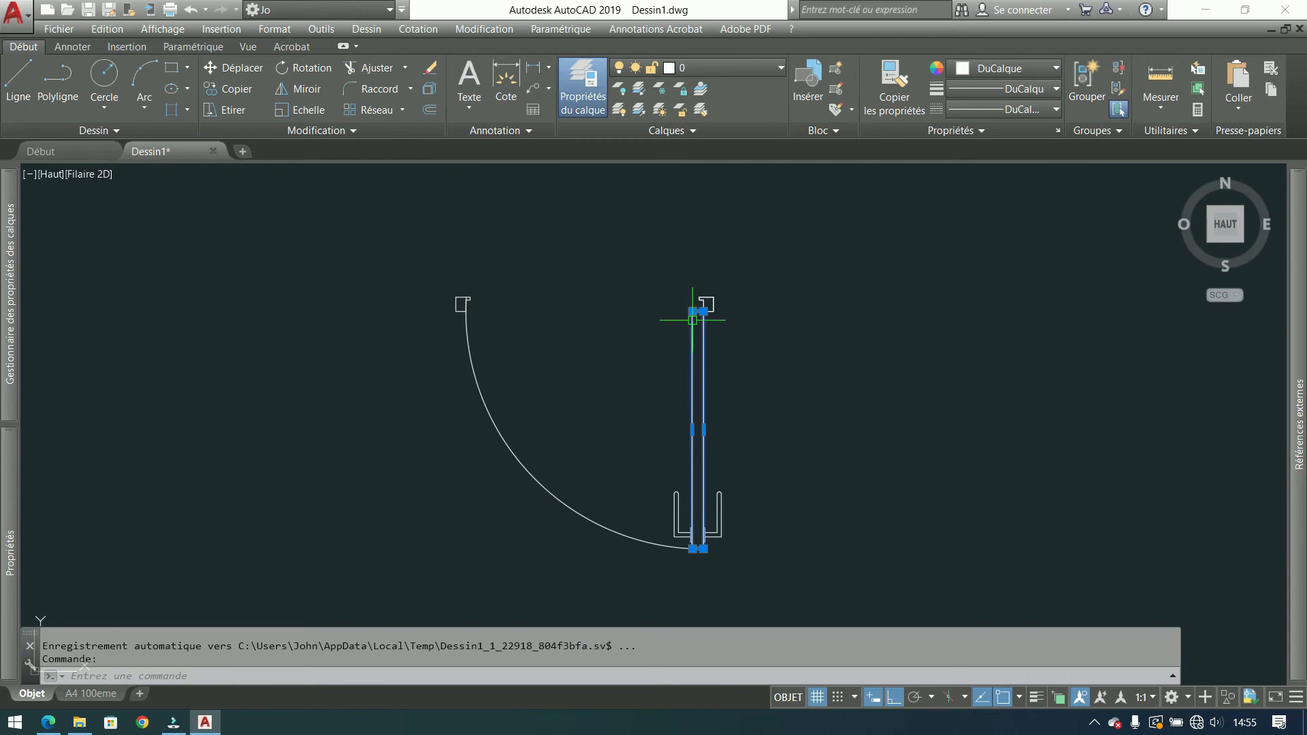
click(764, 255)
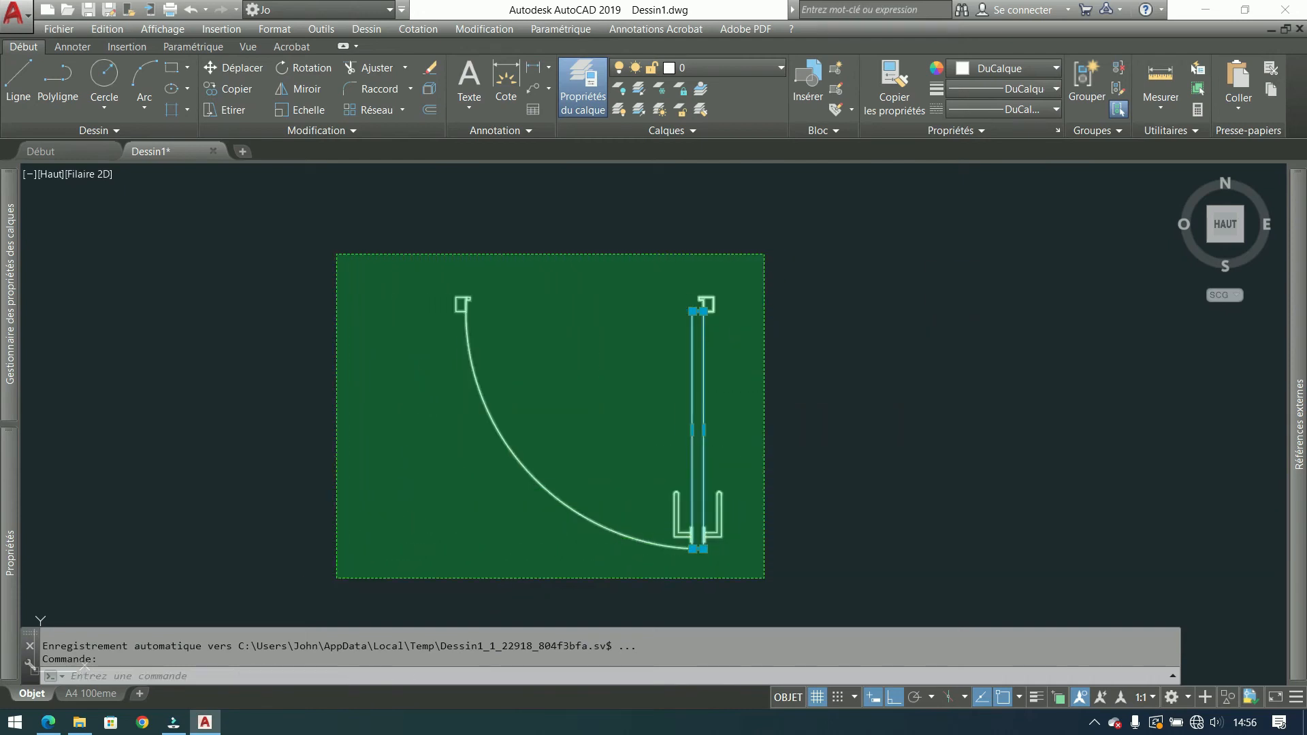
click(336, 545)
click(835, 71)
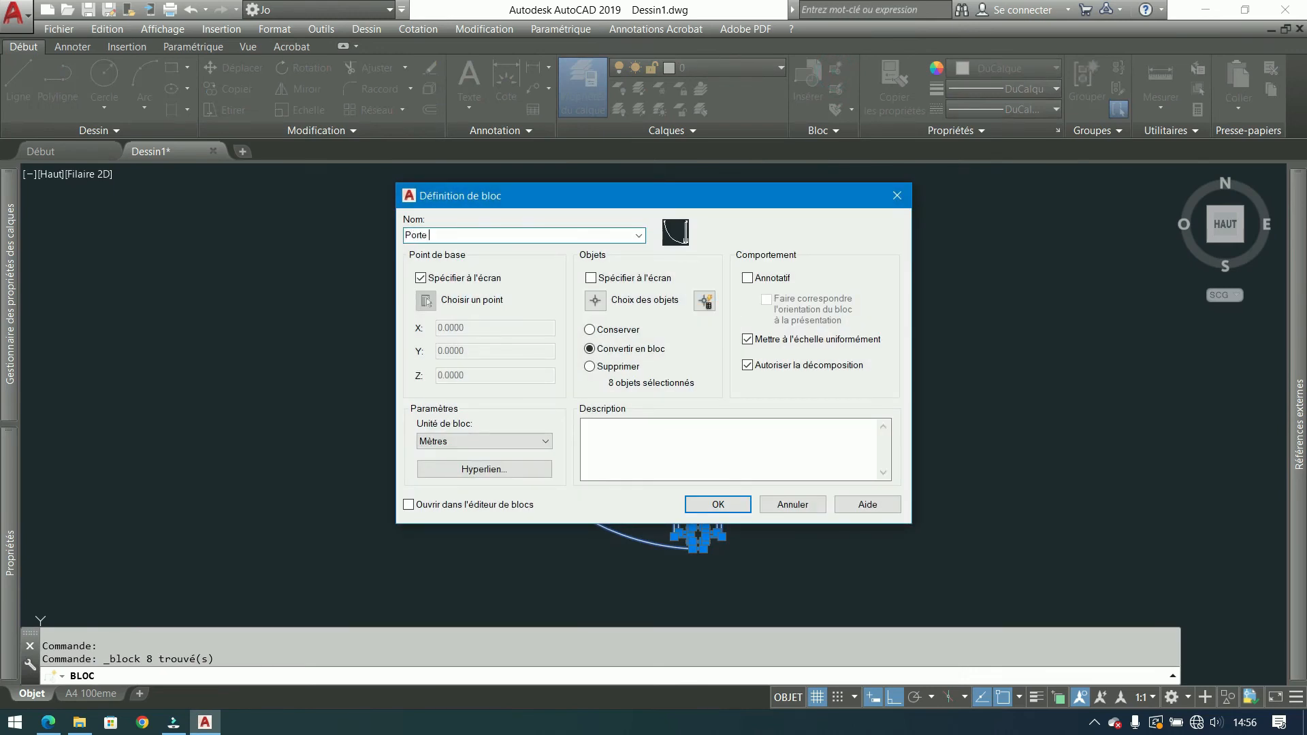
key(Return)
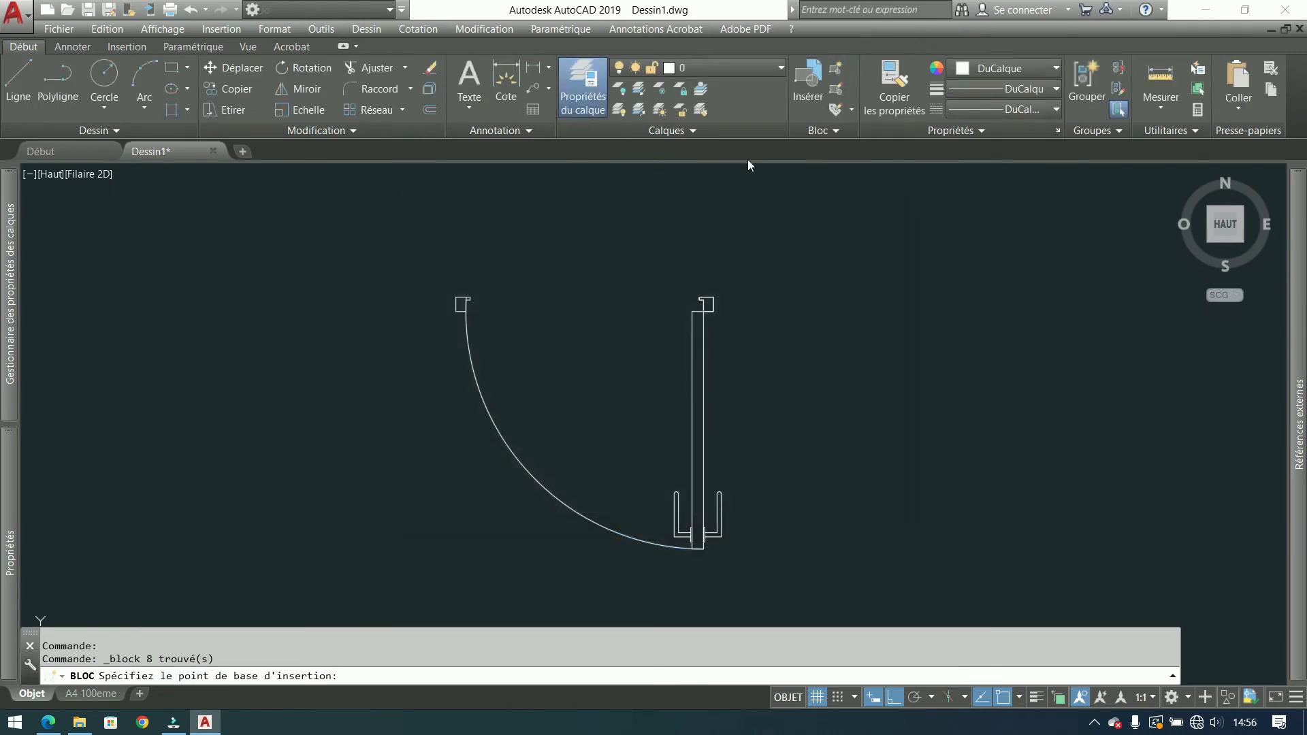
click(708, 302)
Step: Insert a Porte 90 block on layer 0 in the empty area to the right of the floor plan, near the original door
scroll(757, 294, down, 2)
scroll(757, 294, down, 1)
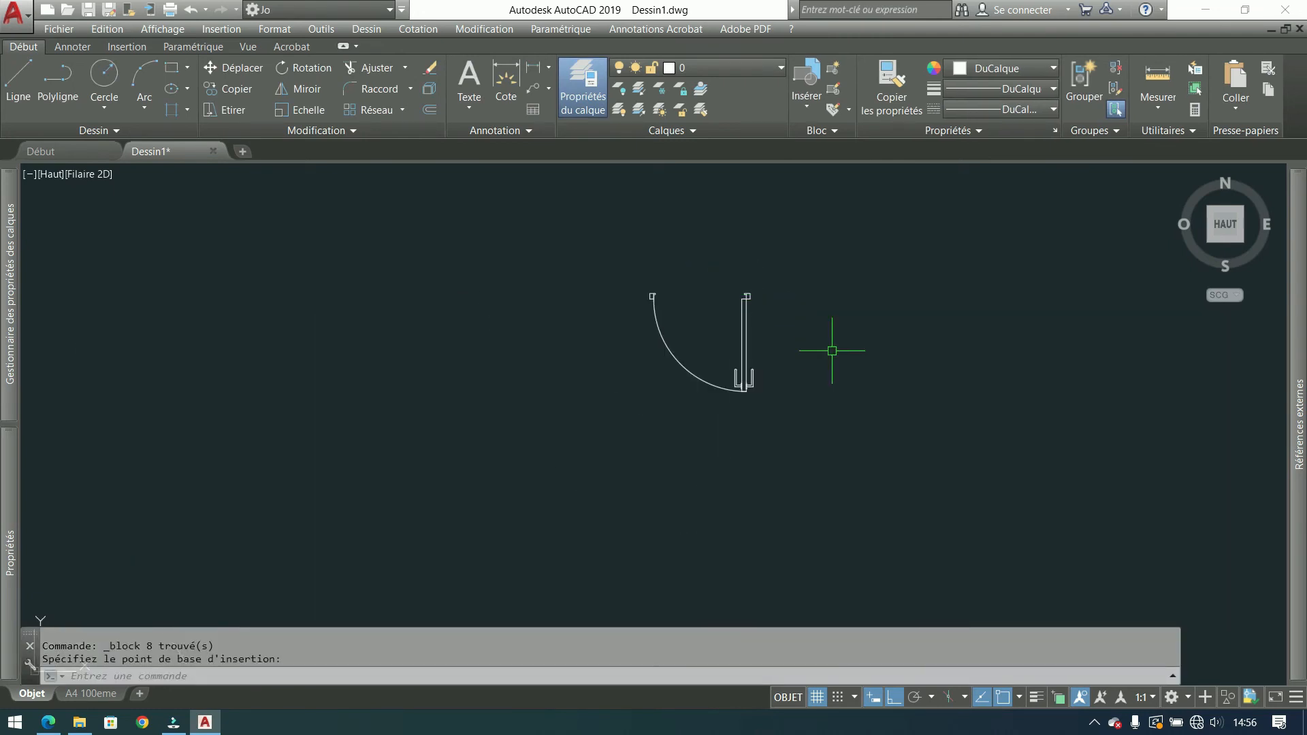
click(809, 107)
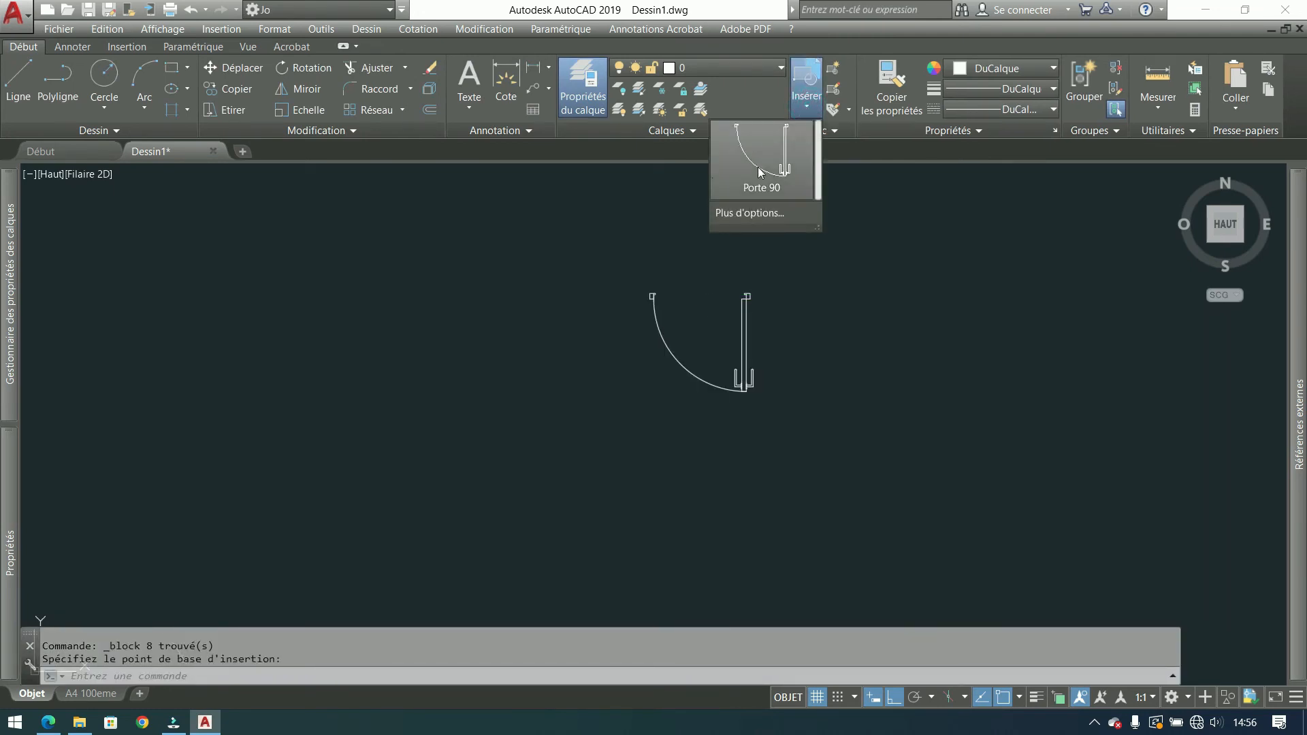
click(765, 171)
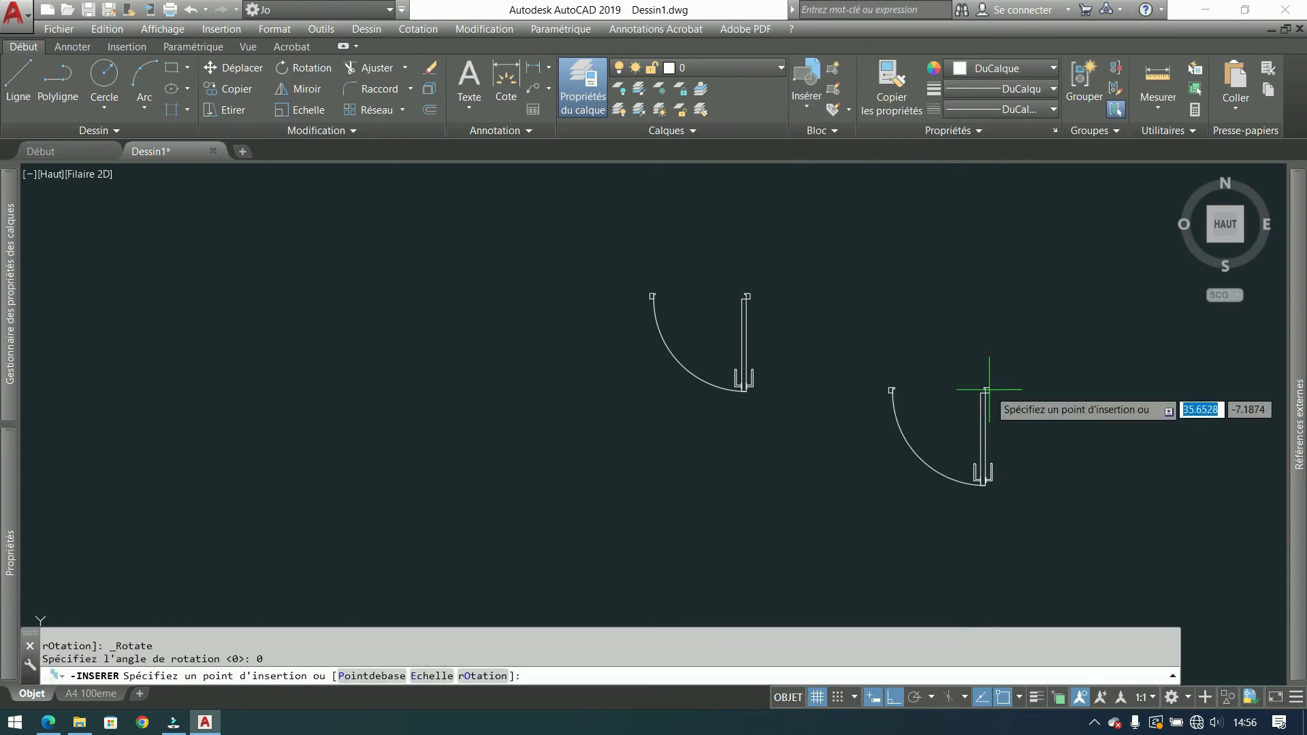
scroll(988, 387, down, 8)
scroll(474, 362, up, 4)
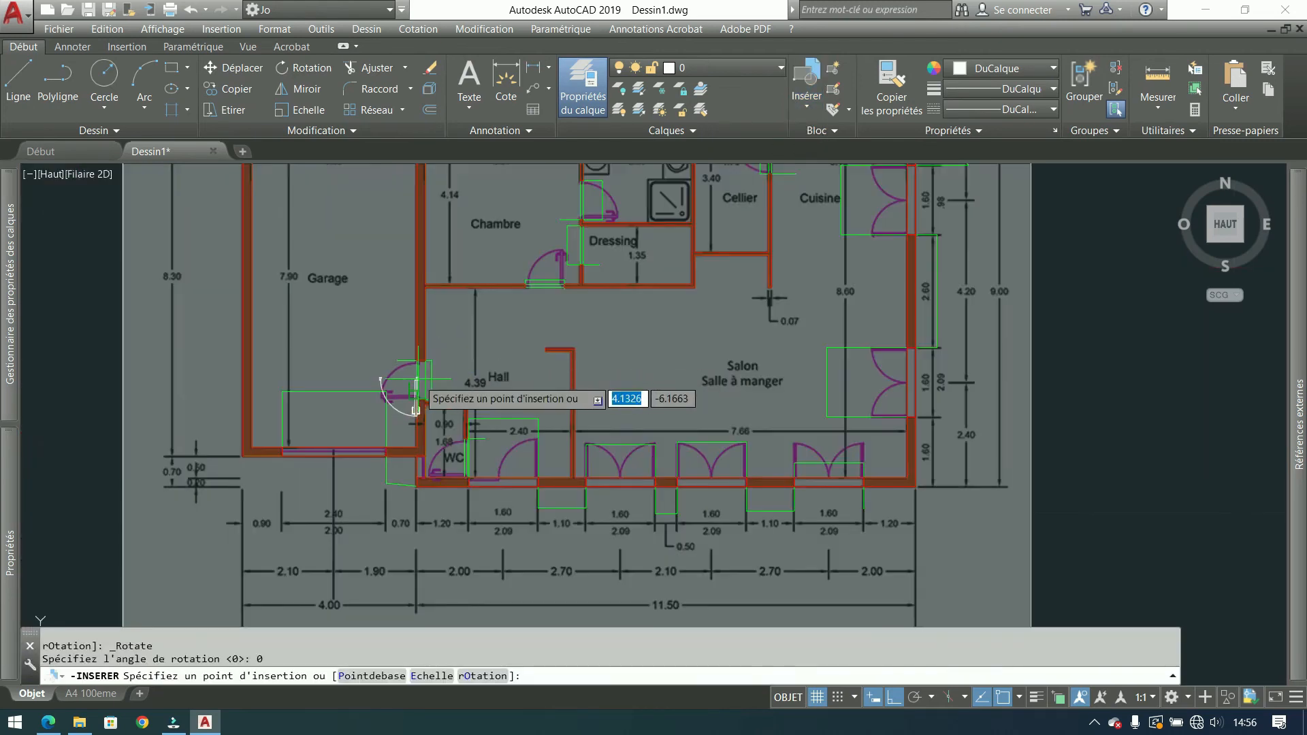
scroll(851, 347, down, 5)
click(902, 311)
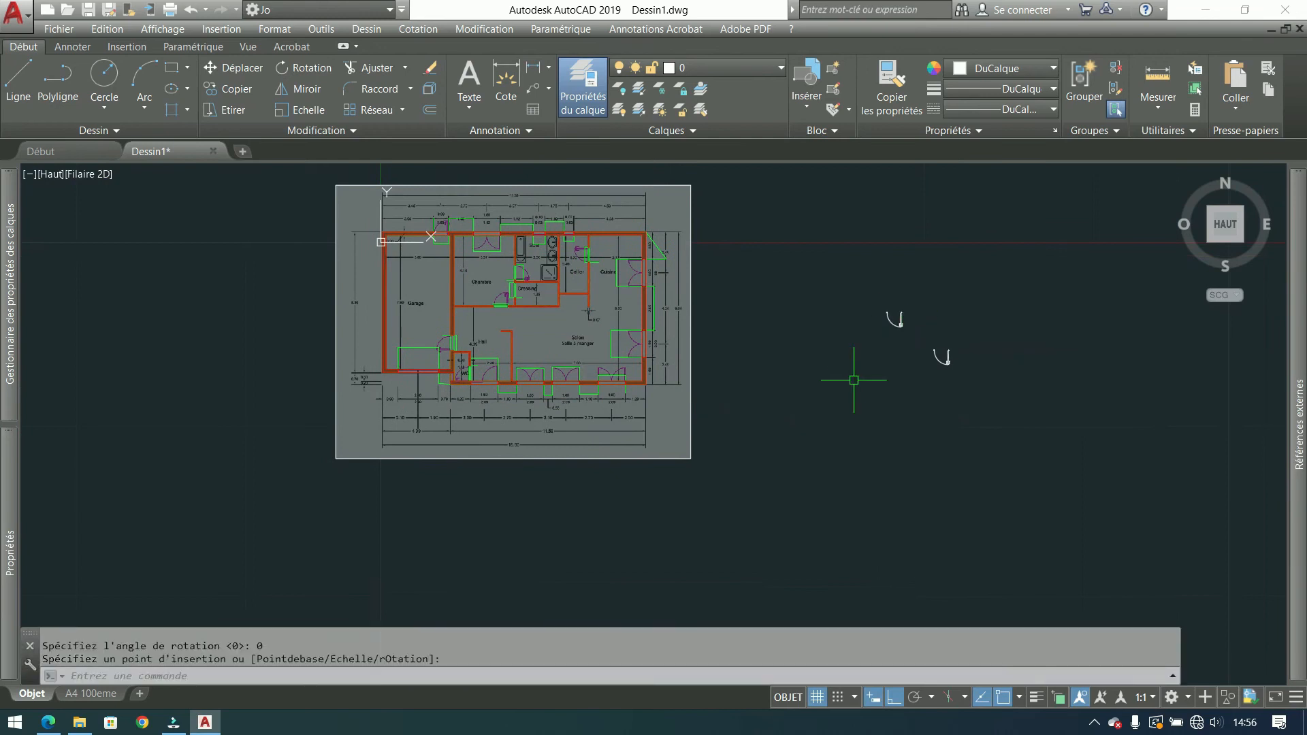
Step: Make Menuiseries the current layer
scroll(928, 337, up, 5)
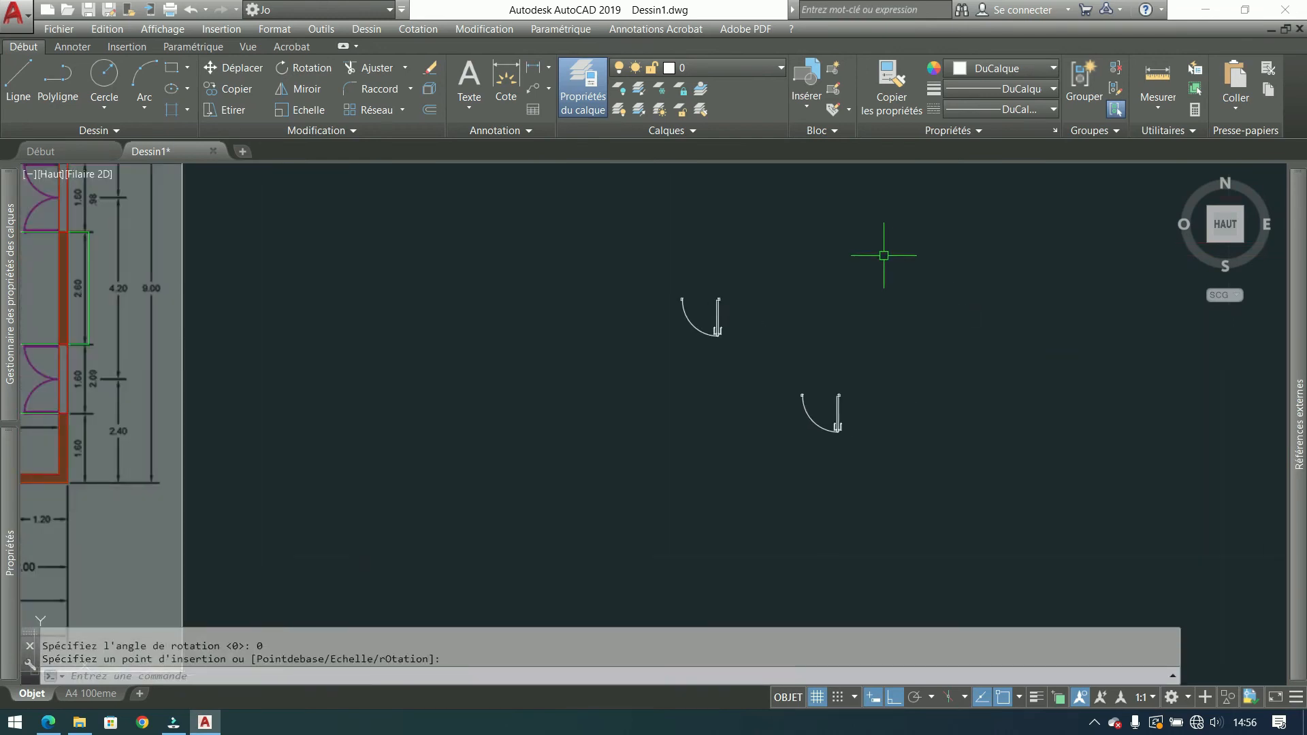
middle_drag(712, 293, 1219, 264)
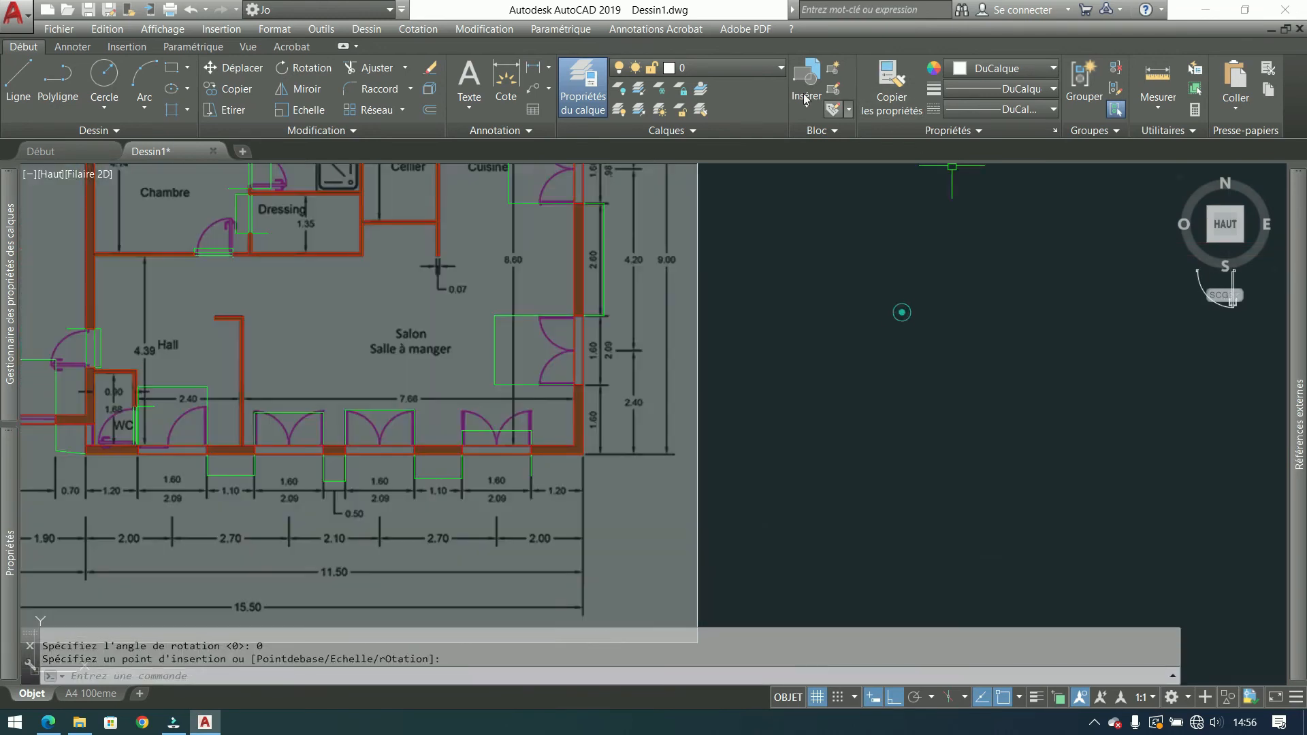
click(766, 76)
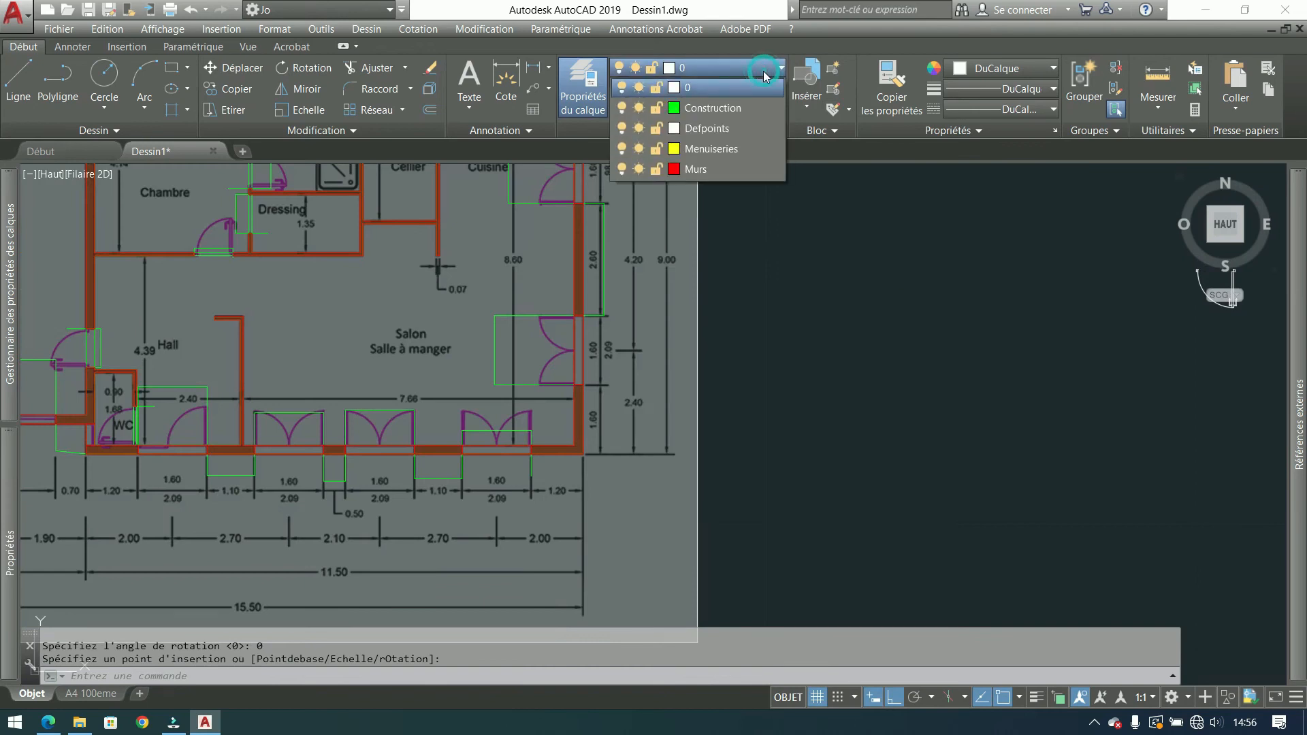
click(703, 151)
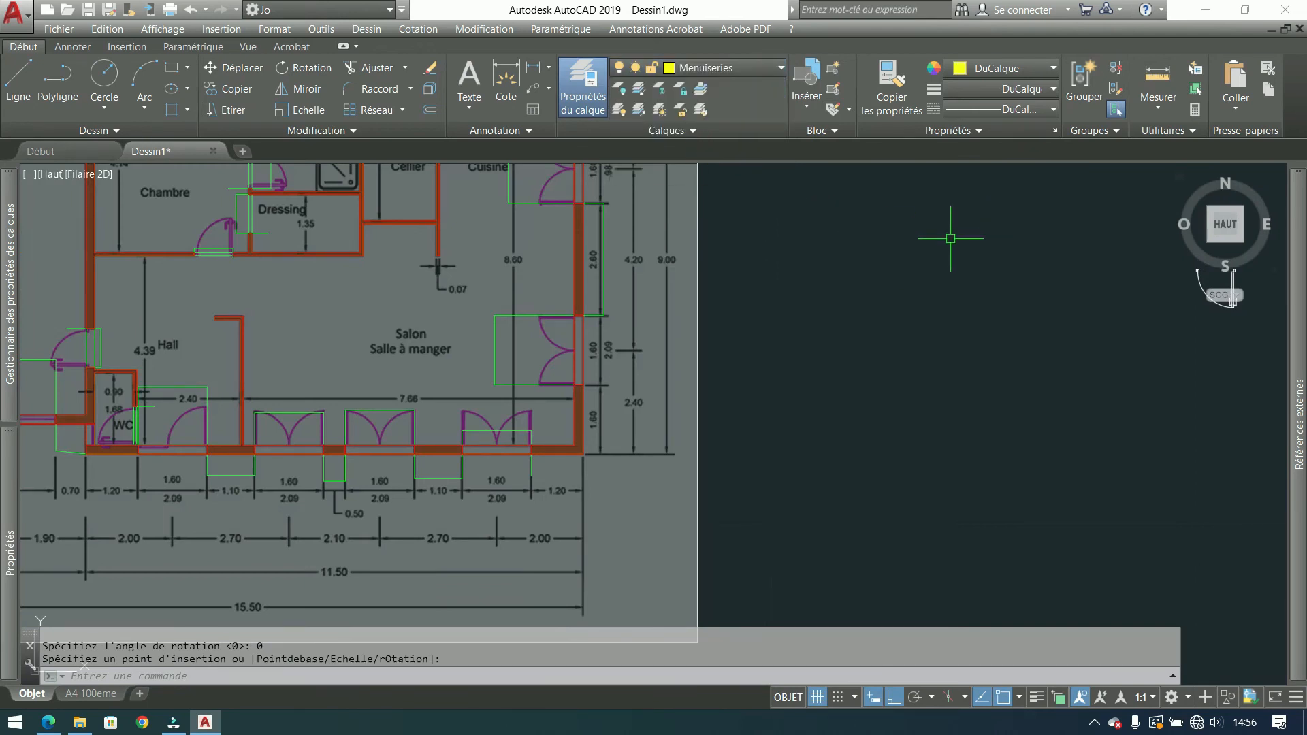
Step: Insert a Porte 90 block at the midpoint of the wall end on the lower side of the opening between Garage and Hall
scroll(905, 252, down, 1)
key(Escape)
click(805, 109)
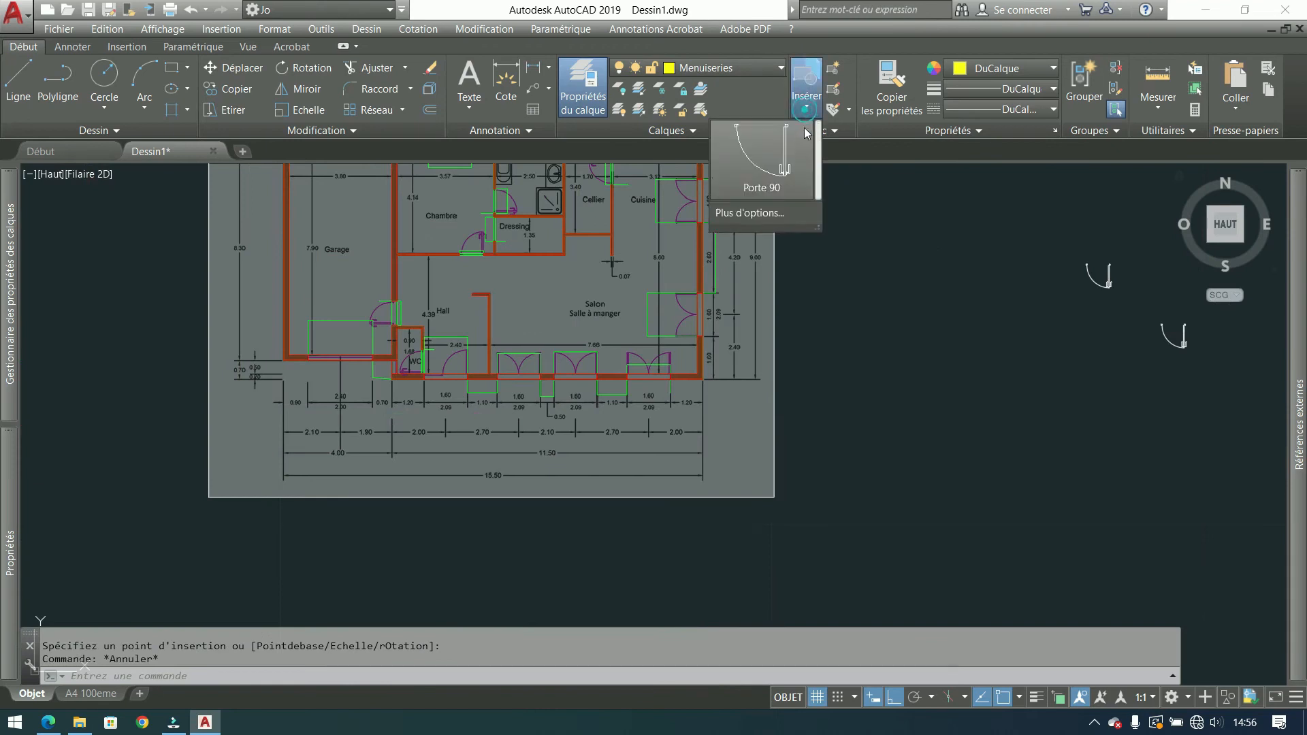
click(780, 142)
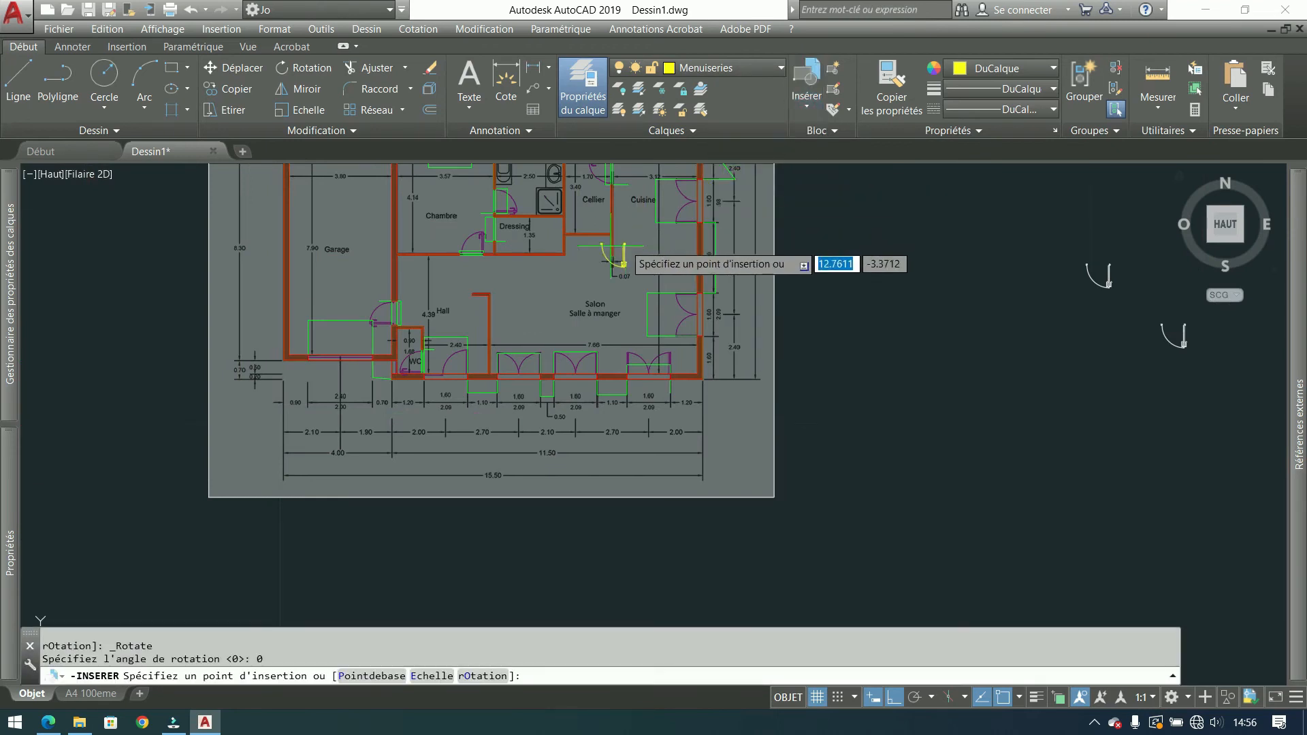
scroll(399, 322, up, 8)
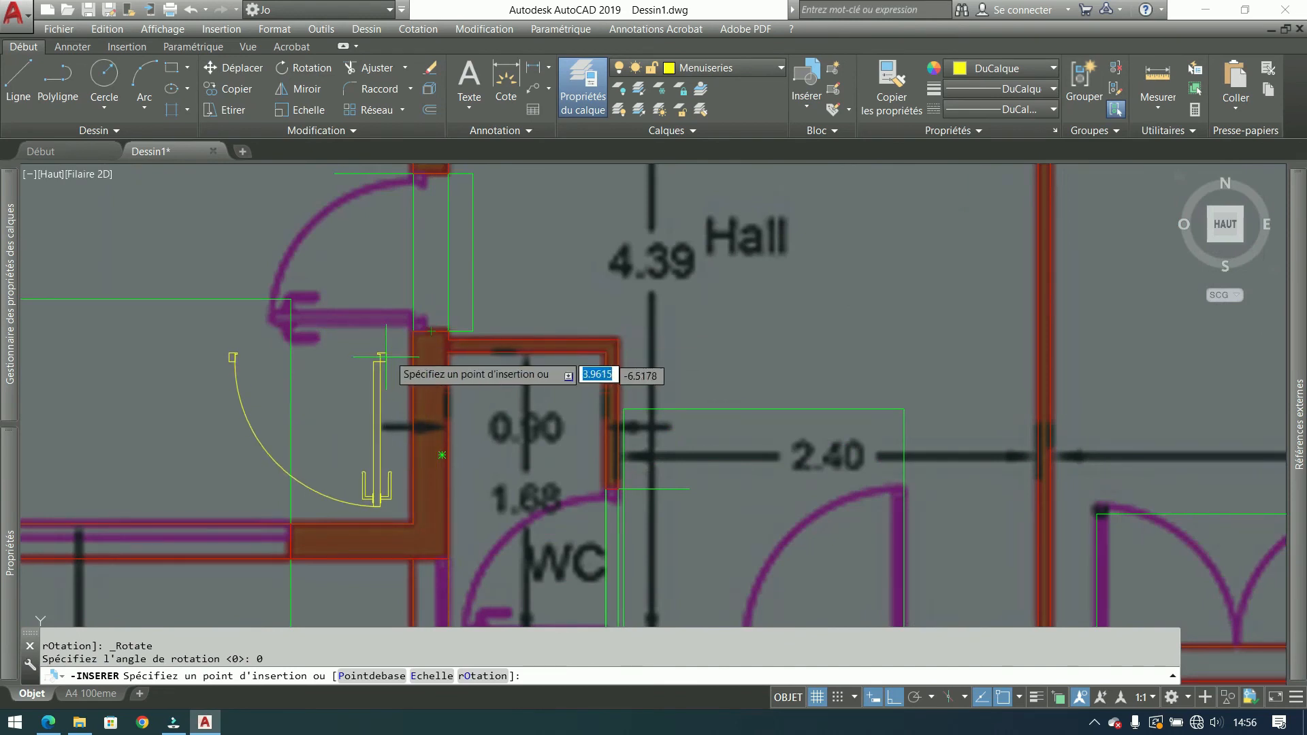
click(429, 332)
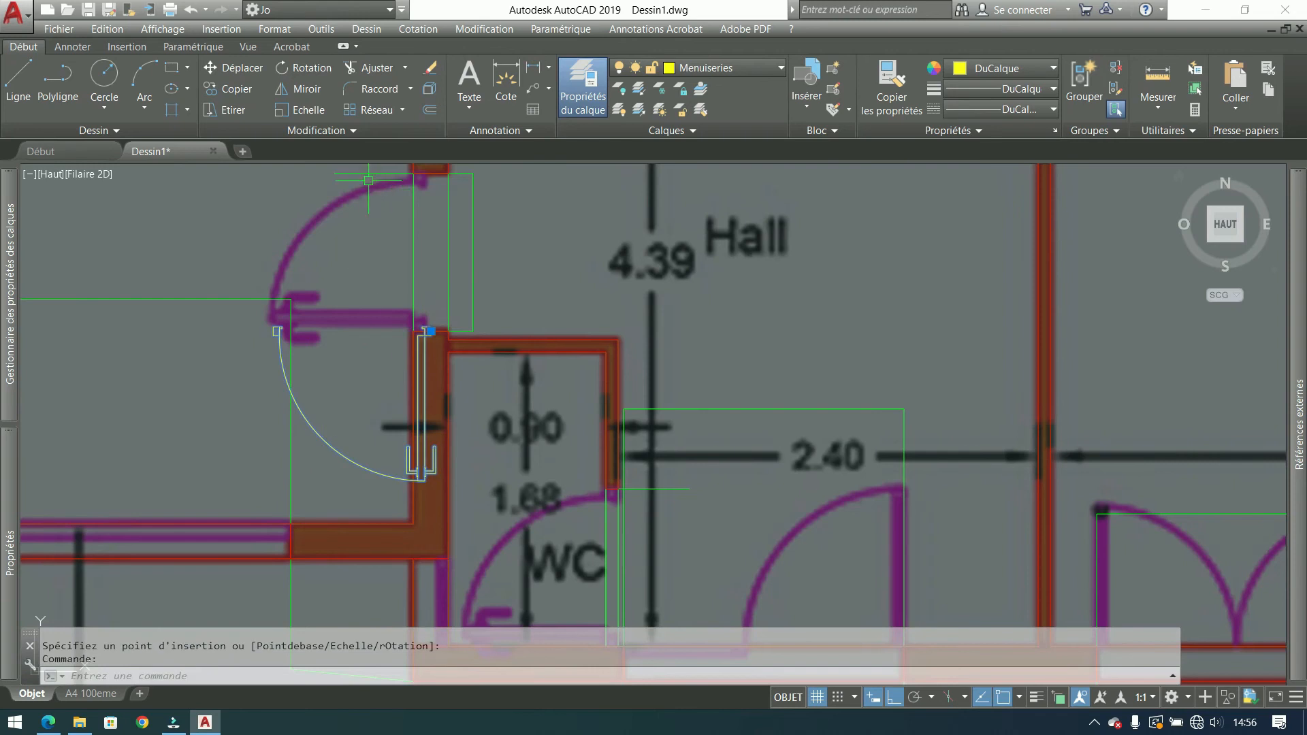
Step: Rotate the inserted door block 90° clockwise about its insertion point so that it fits the opening between Garage and Hall
text(ro)
key(Return)
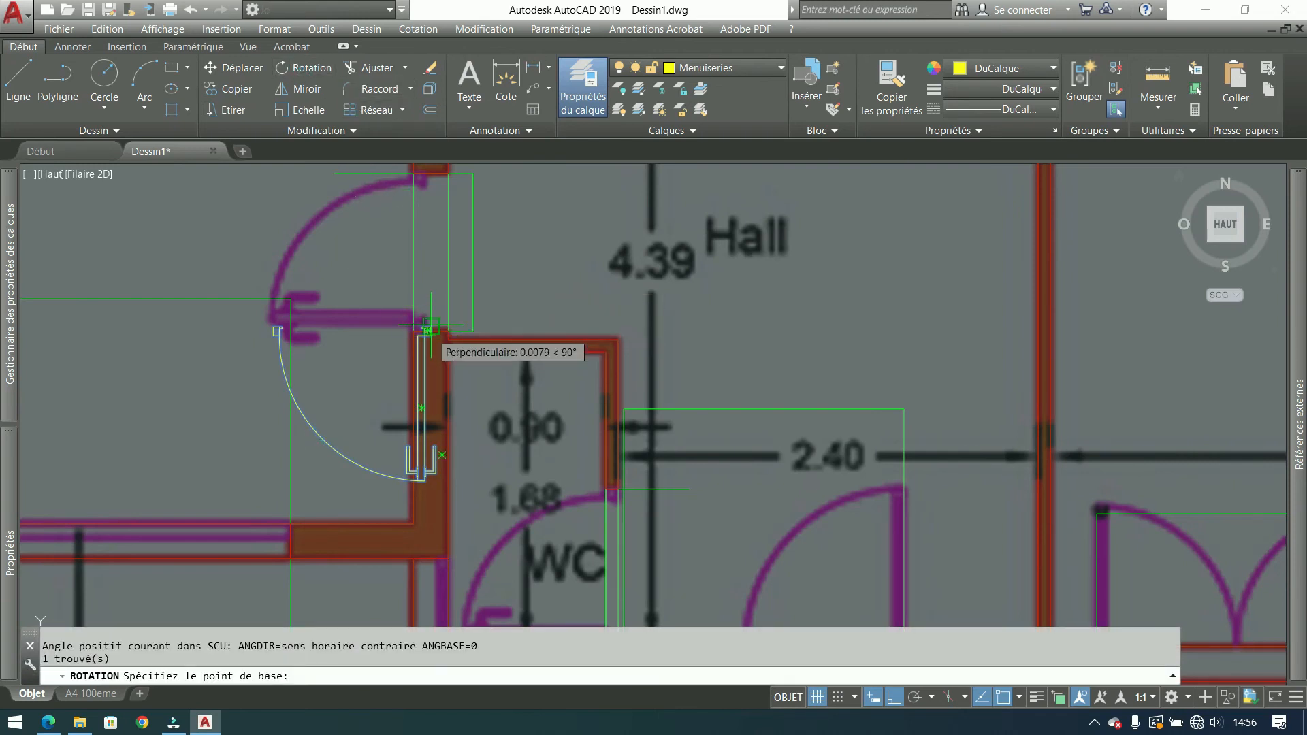
scroll(420, 337, up, 4)
click(419, 337)
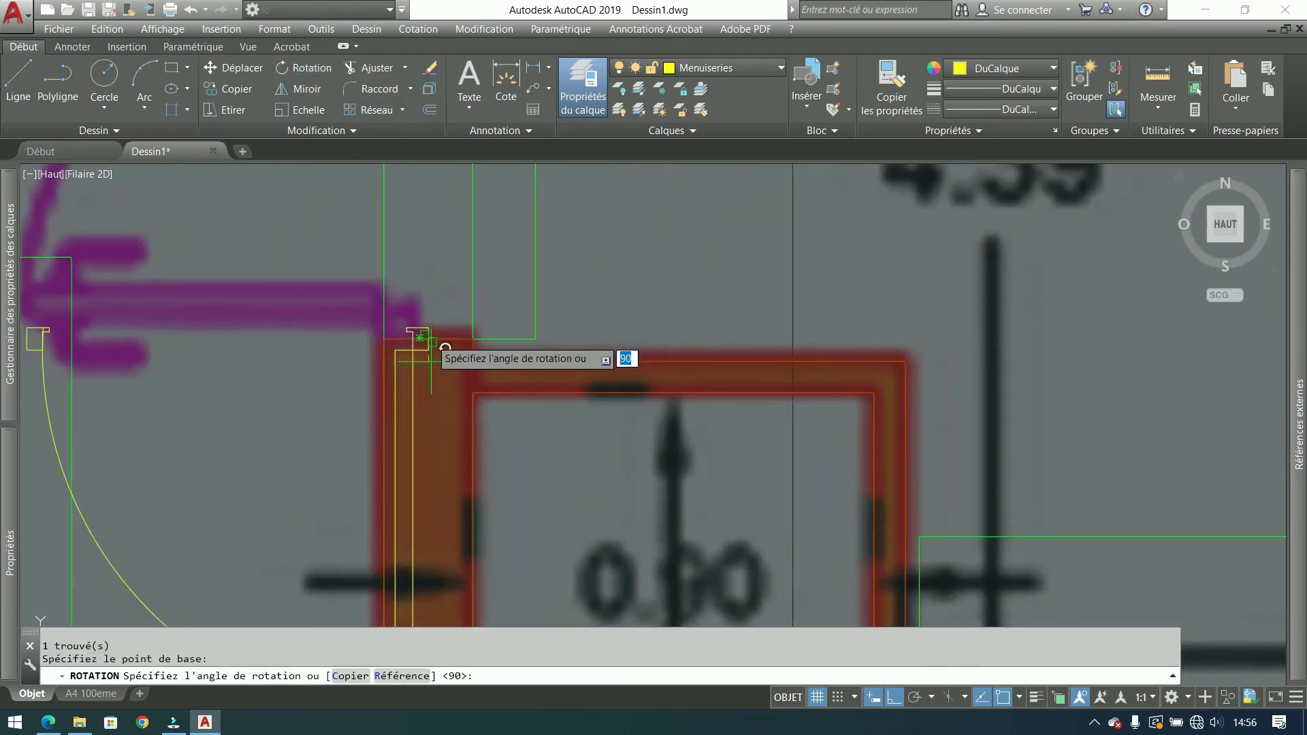
click(431, 410)
scroll(613, 401, down, 5)
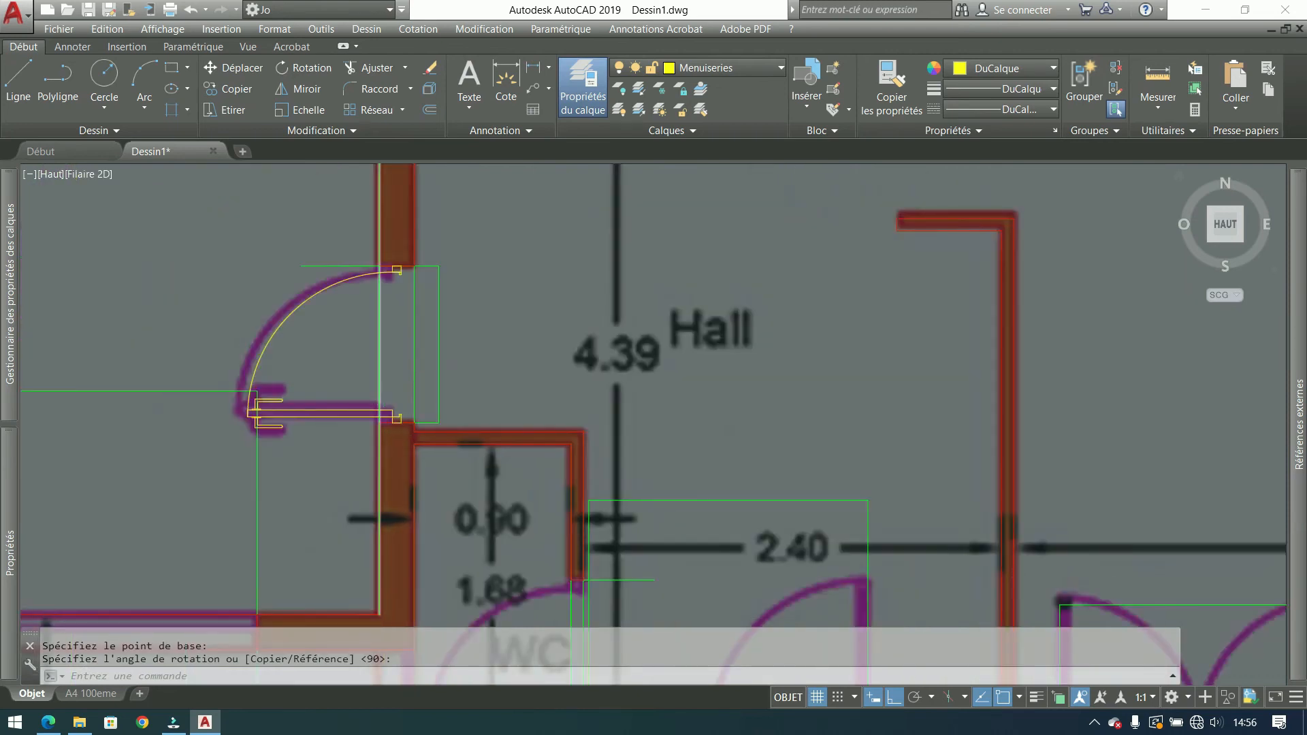
Step: Copy the door block between Garage and Hall to the midpoint of the wall end at the lower side of the Chambre–SDB opening
scroll(612, 400, up, 3)
middle_drag(612, 400, 585, 454)
scroll(585, 454, down, 4)
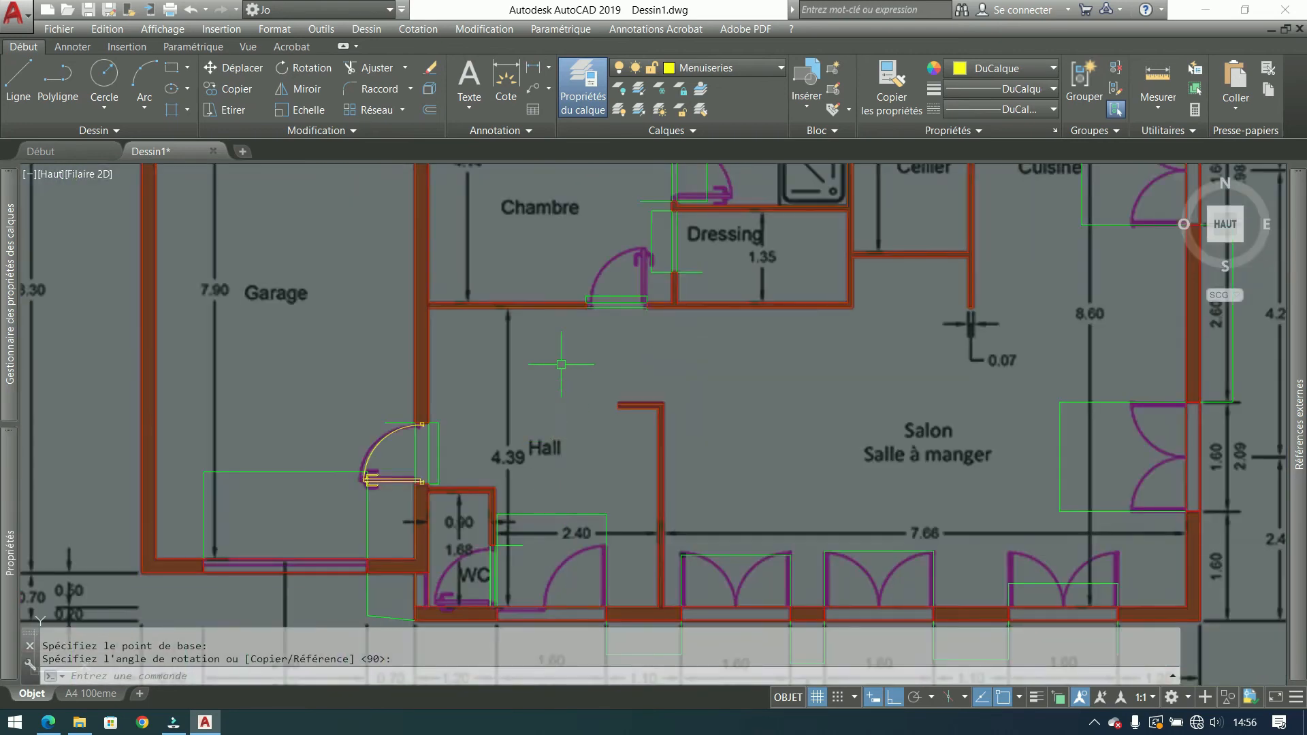
scroll(563, 341, up, 3)
middle_drag(562, 341, 430, 437)
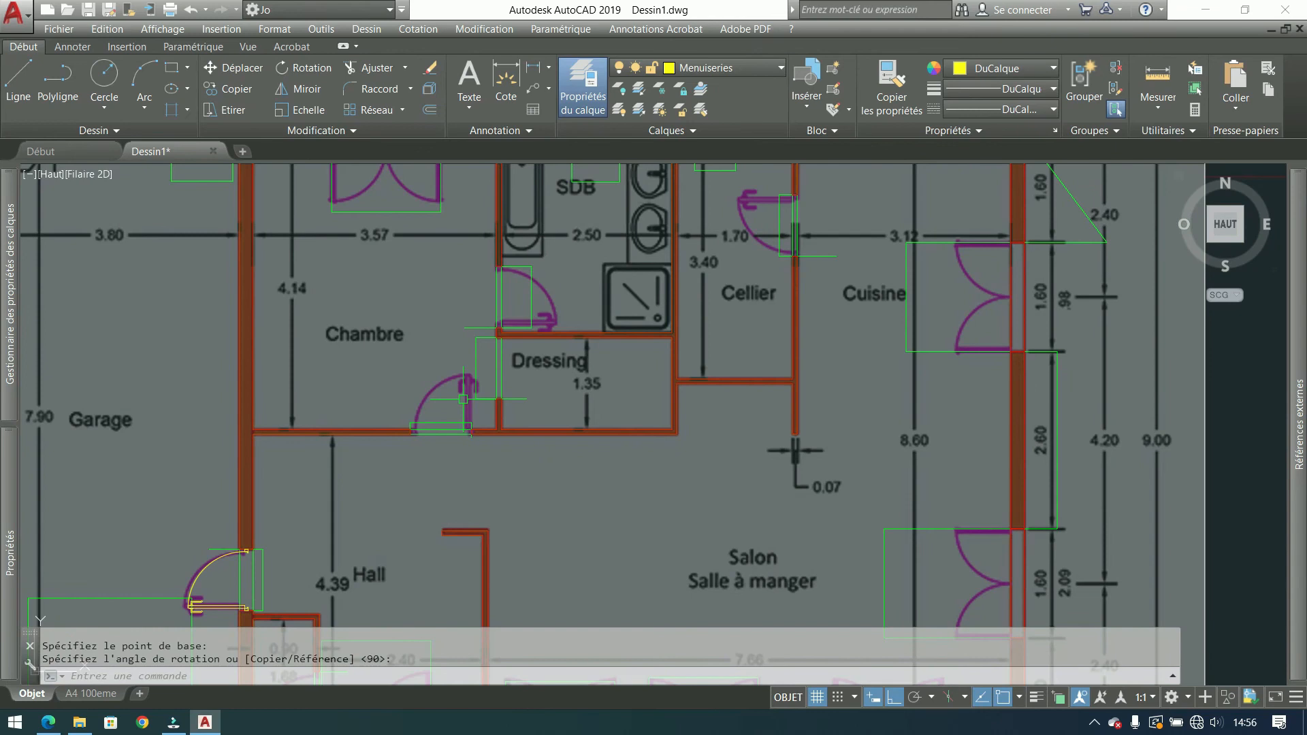
middle_drag(463, 379, 466, 363)
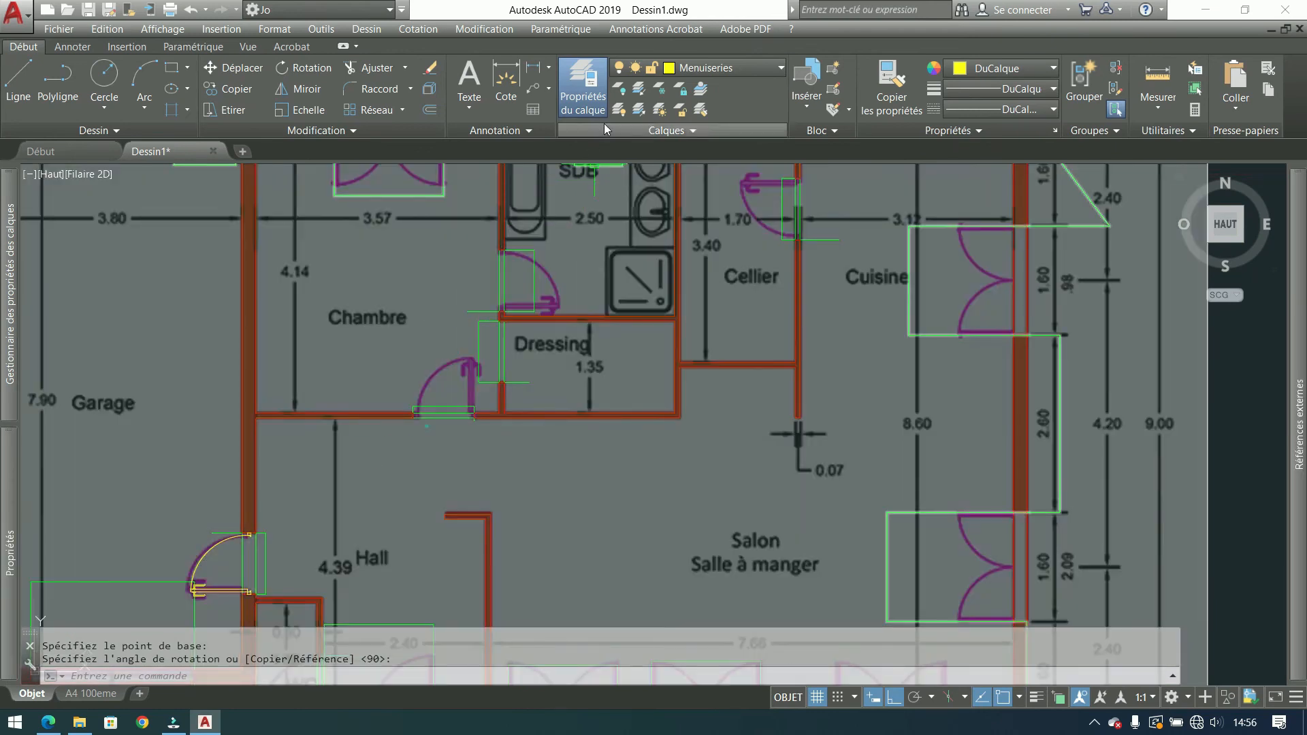
click(211, 558)
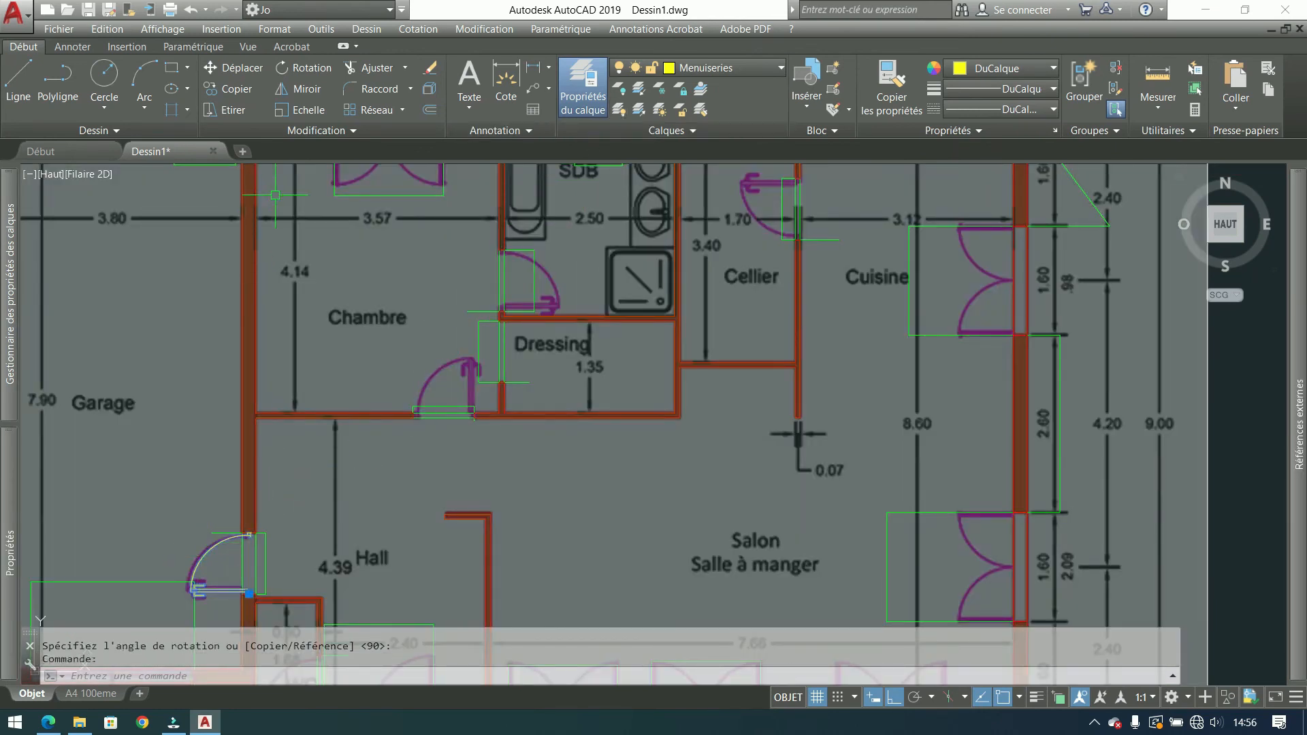
click(232, 91)
scroll(226, 616, up, 8)
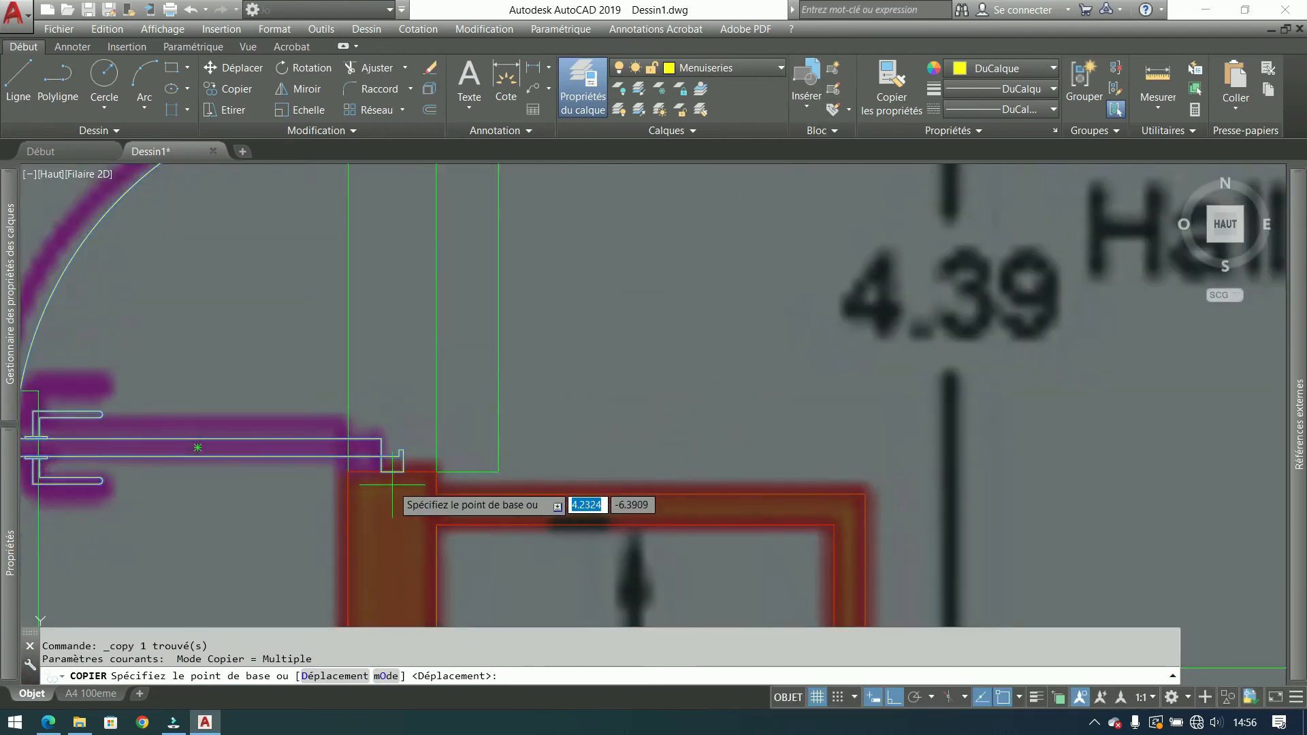
click(393, 465)
scroll(392, 465, down, 6)
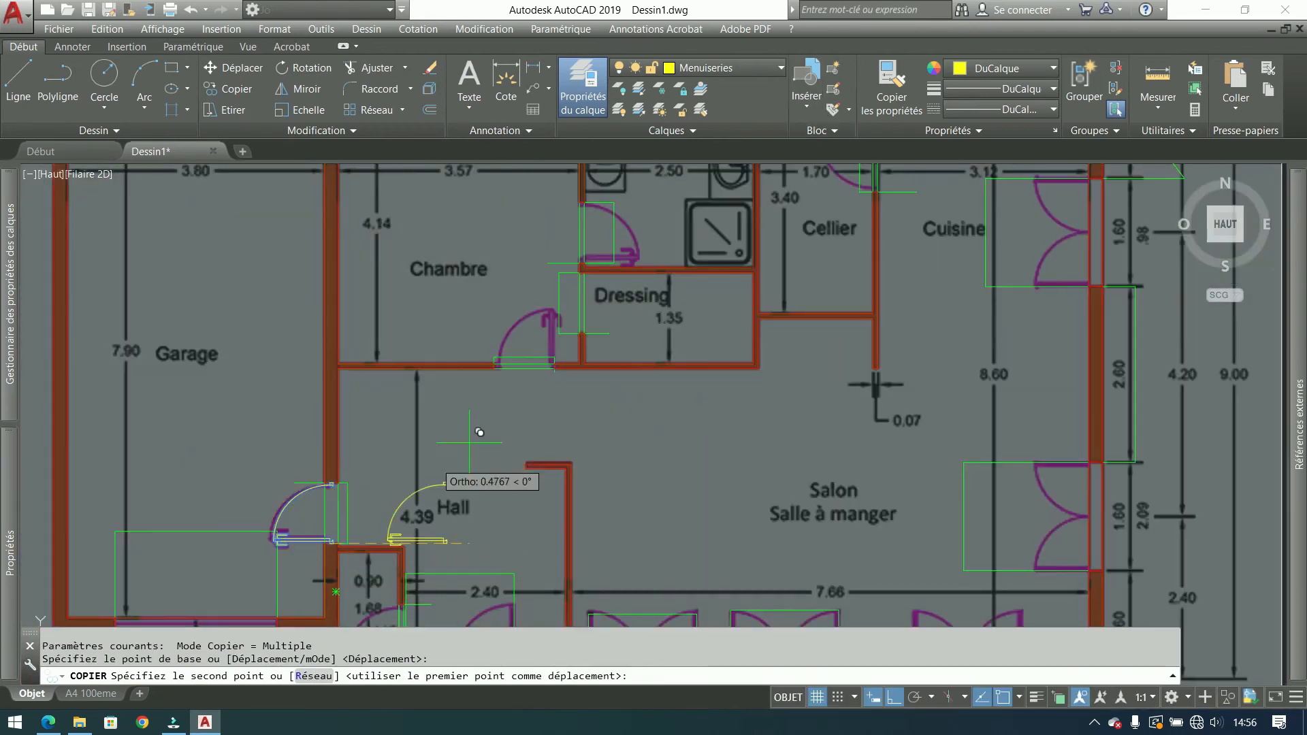
scroll(610, 264, up, 9)
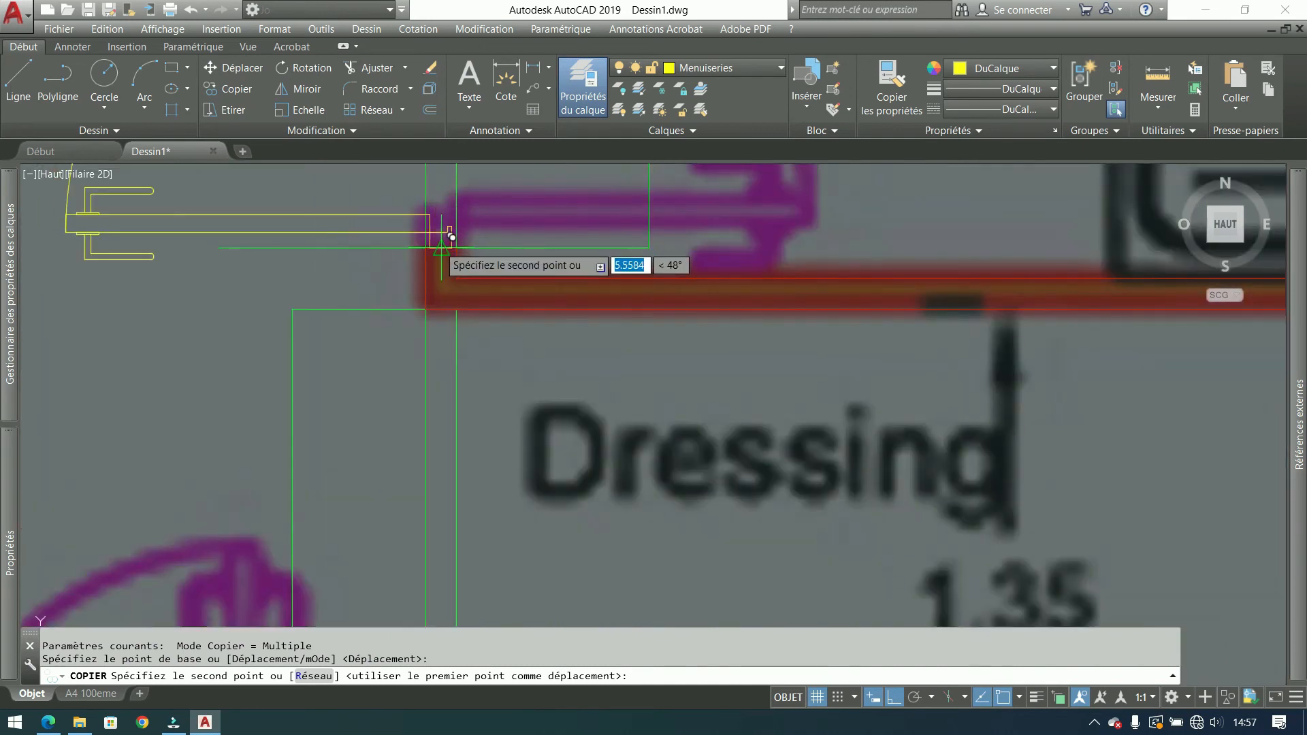
middle_drag(477, 214, 484, 392)
key(Escape)
Step: Mirror the copied door about the vertical axis through the wall's midpoint so it swings into SDB, erasing the source object
click(360, 402)
click(324, 374)
scroll(354, 404, down, 4)
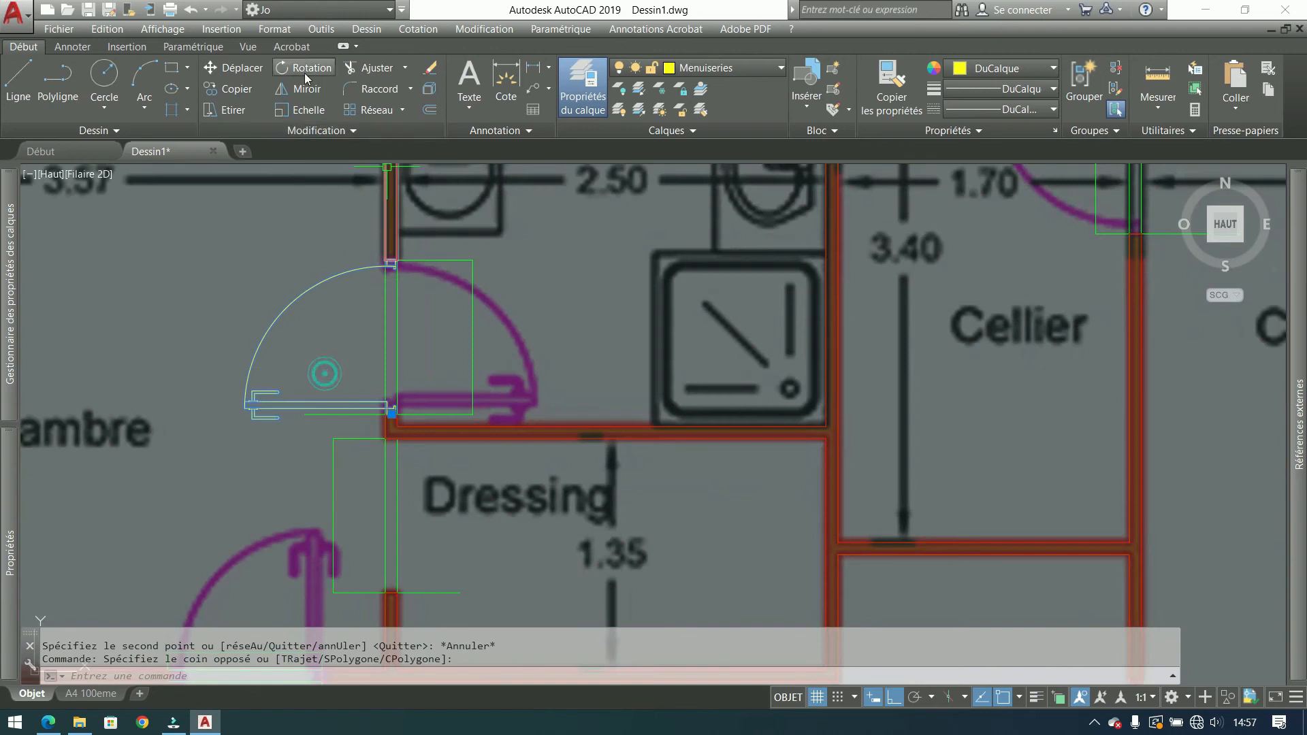
click(289, 88)
scroll(361, 463, up, 6)
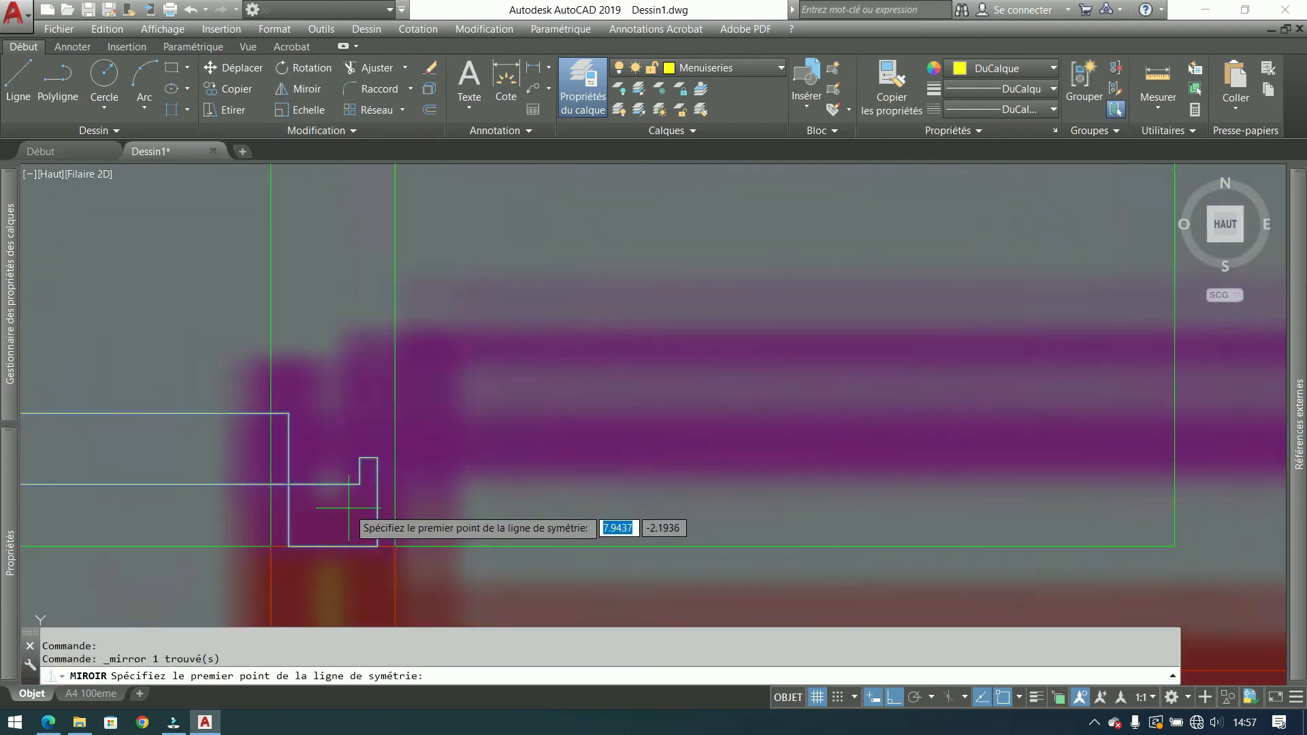
click(333, 545)
click(334, 337)
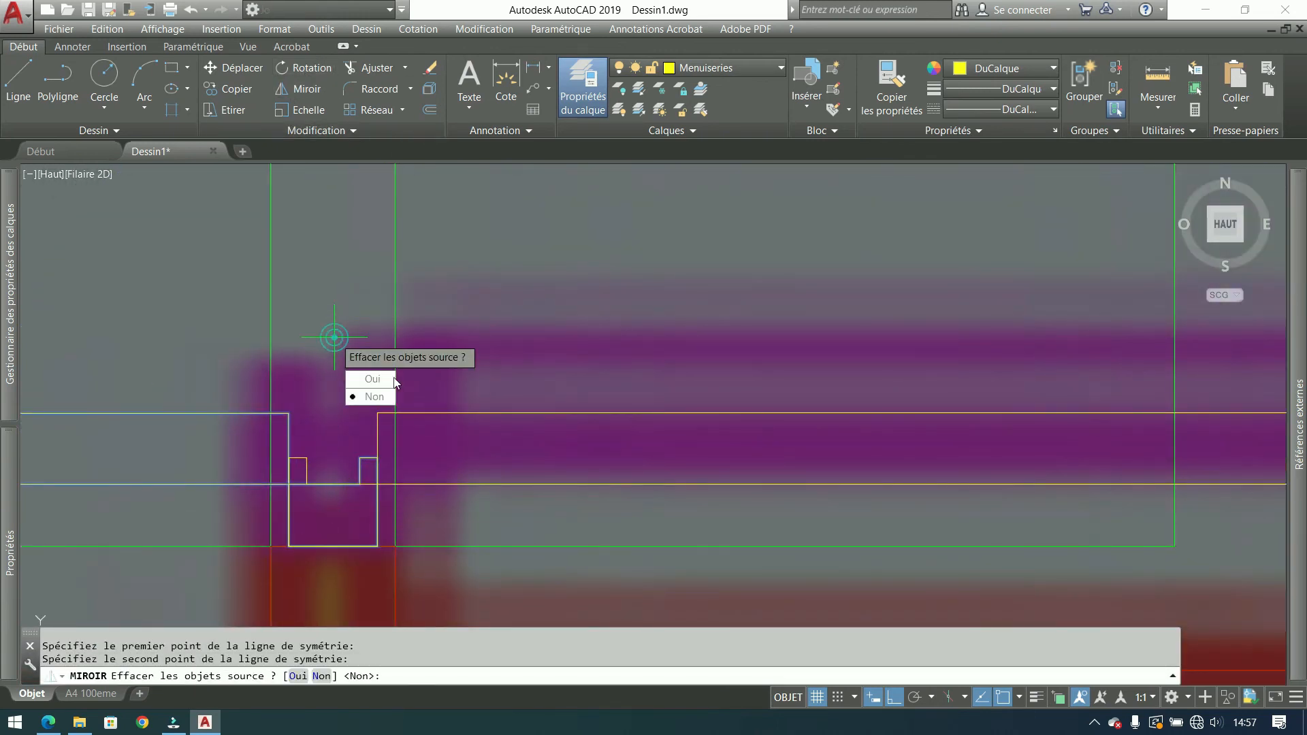
click(385, 385)
scroll(382, 408, down, 6)
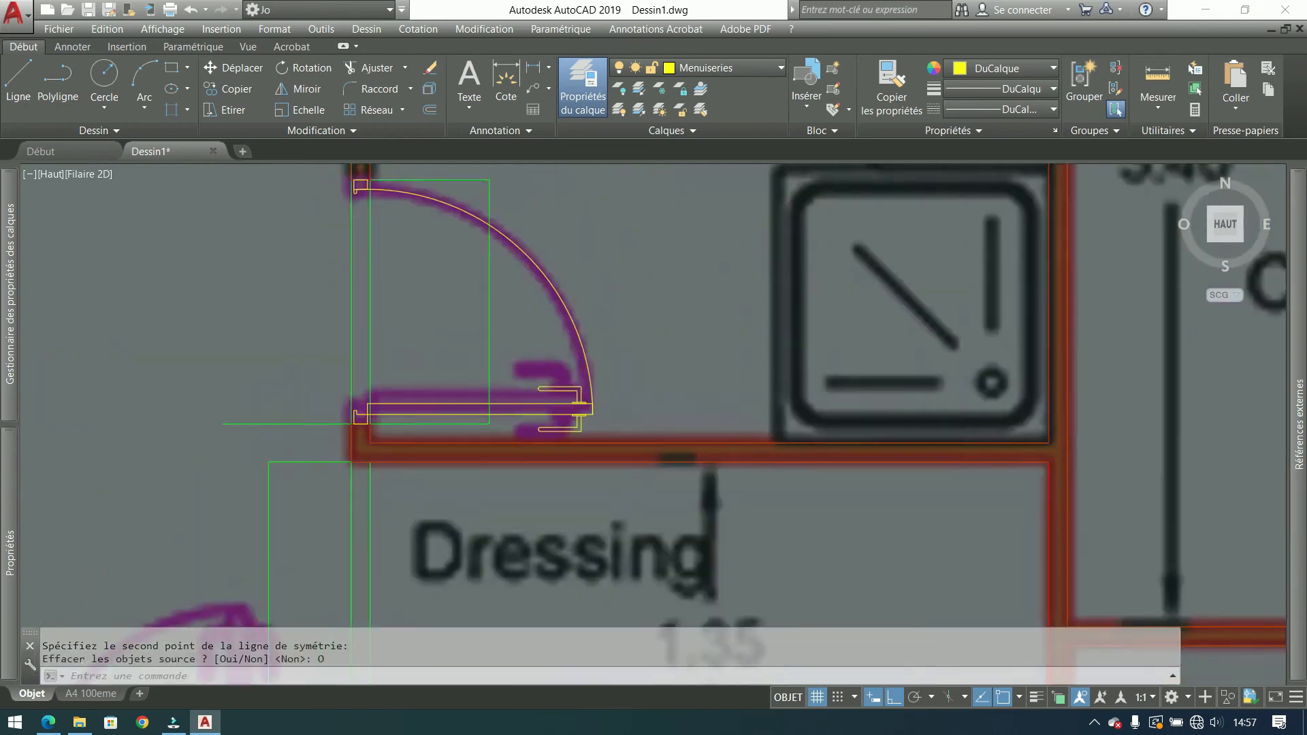
Step: Copy the SDB door to the midpoint of the wall end on the Dressing side of the opening between Chambre and Hall
scroll(382, 419, down, 4)
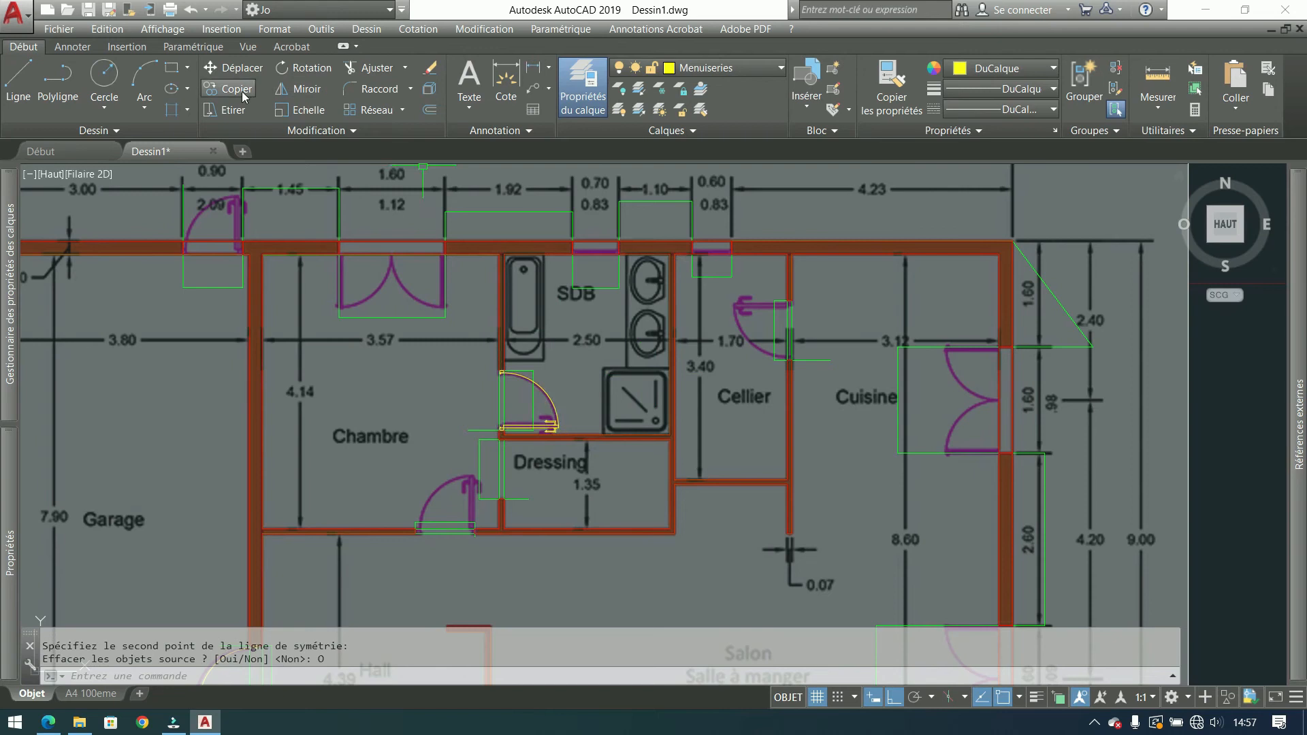
click(543, 386)
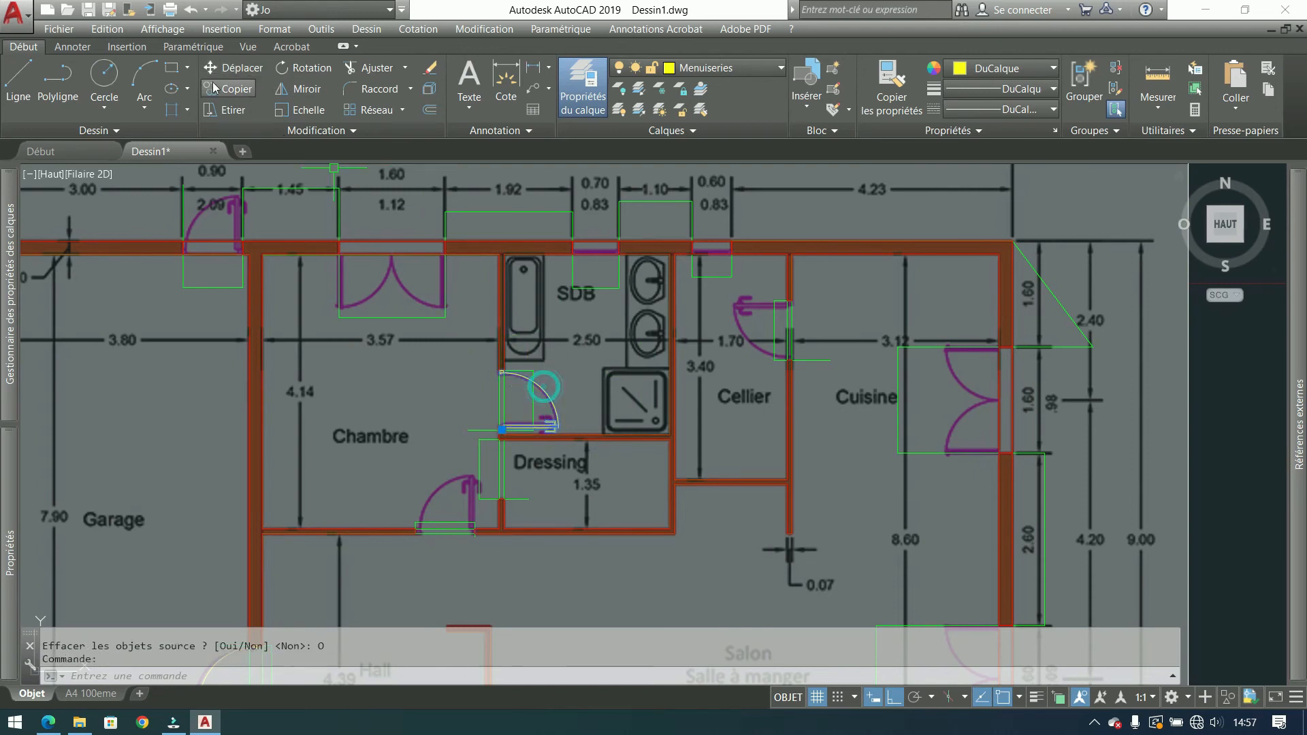
click(213, 87)
scroll(501, 429, up, 4)
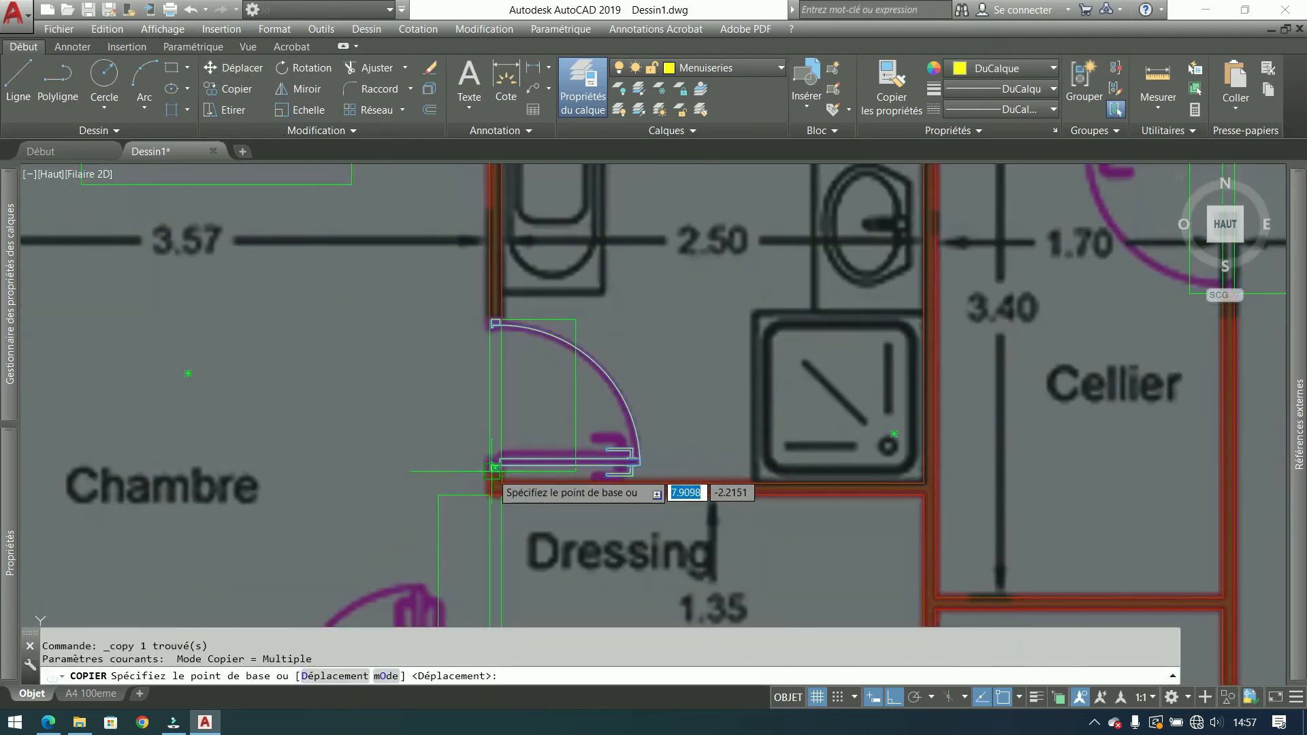
scroll(495, 469, up, 4)
click(495, 452)
scroll(497, 443, down, 4)
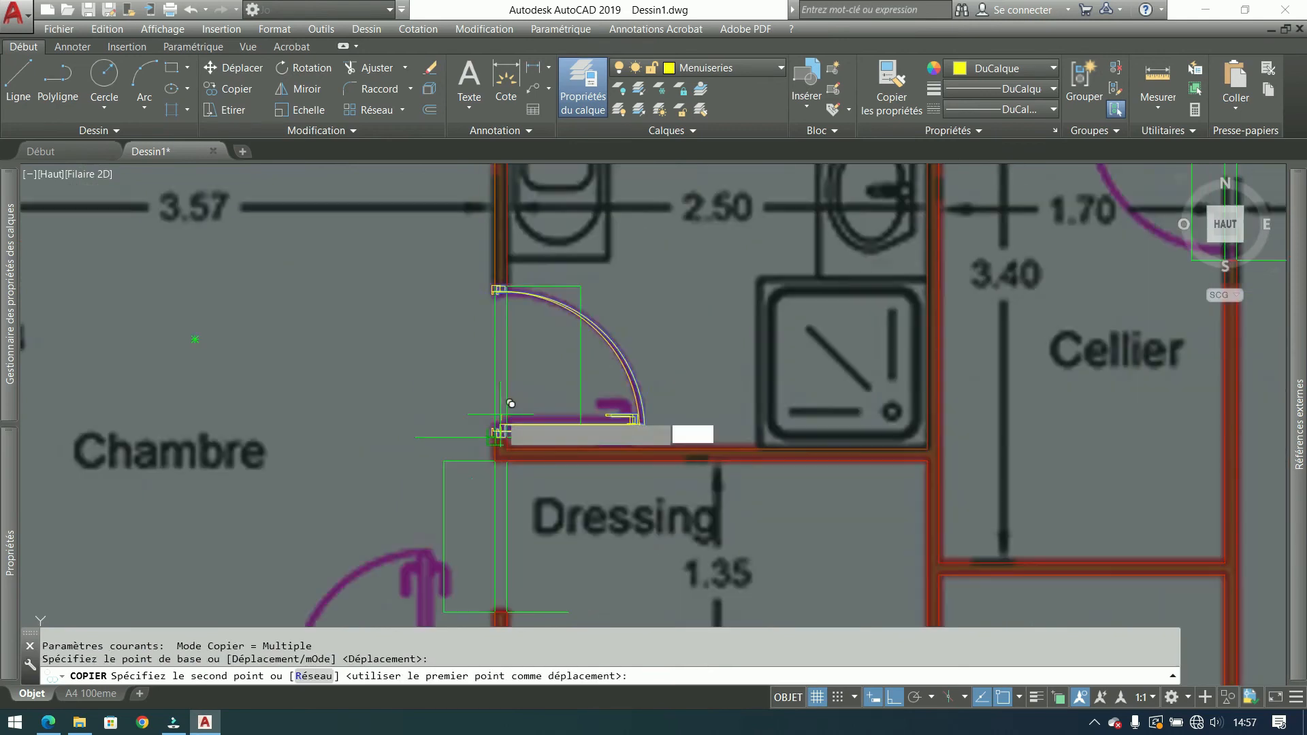
middle_drag(466, 490, 439, 266)
scroll(449, 373, up, 4)
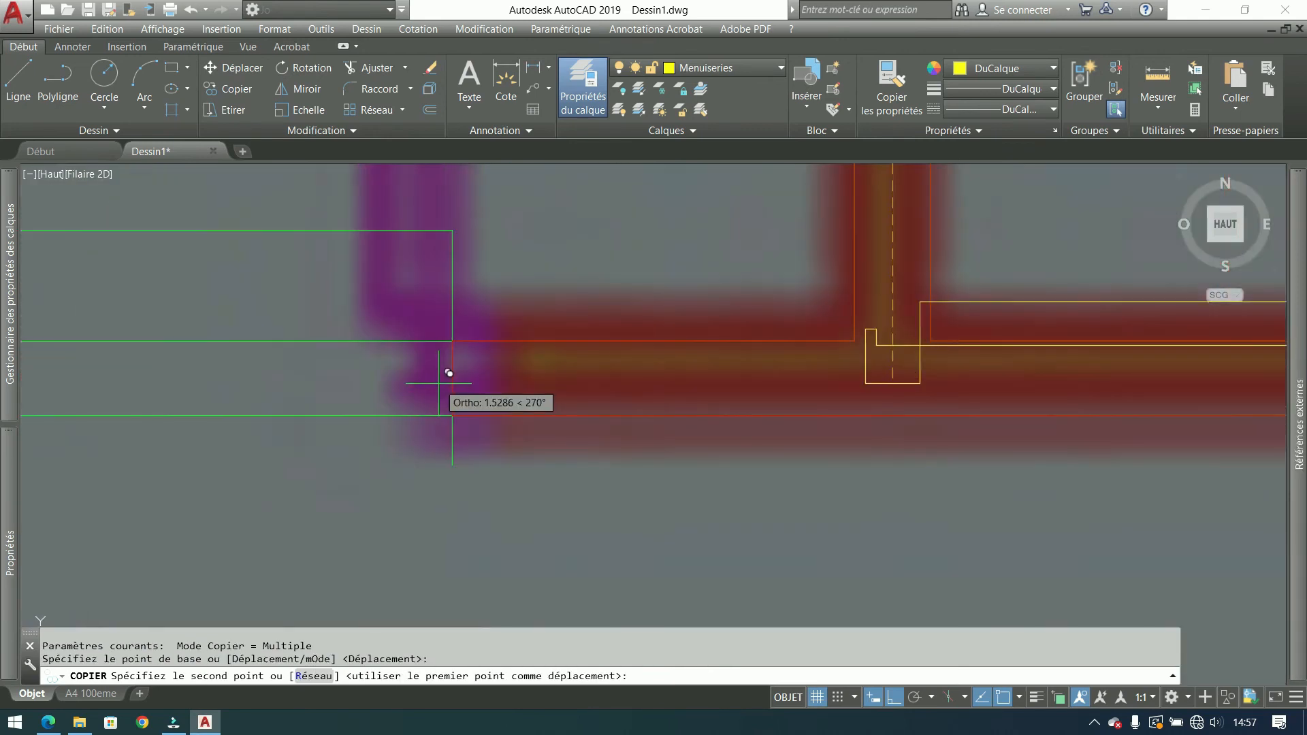
click(453, 379)
scroll(460, 380, down, 3)
key(Return)
Step: Rotate the copied door 90° counterclockwise about its insertion point so that it fits the opening between Chambre and Hall
click(520, 348)
key(Return)
click(303, 76)
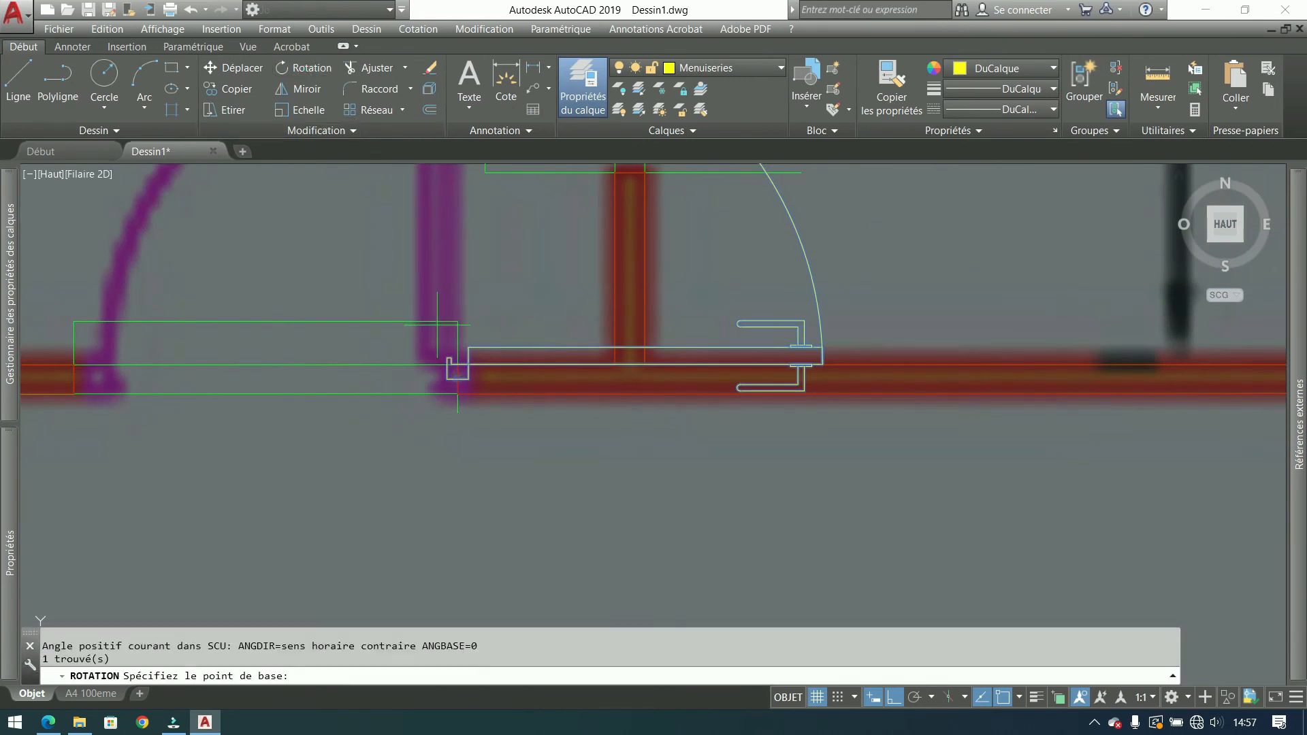
click(456, 371)
click(470, 239)
scroll(388, 408, down, 4)
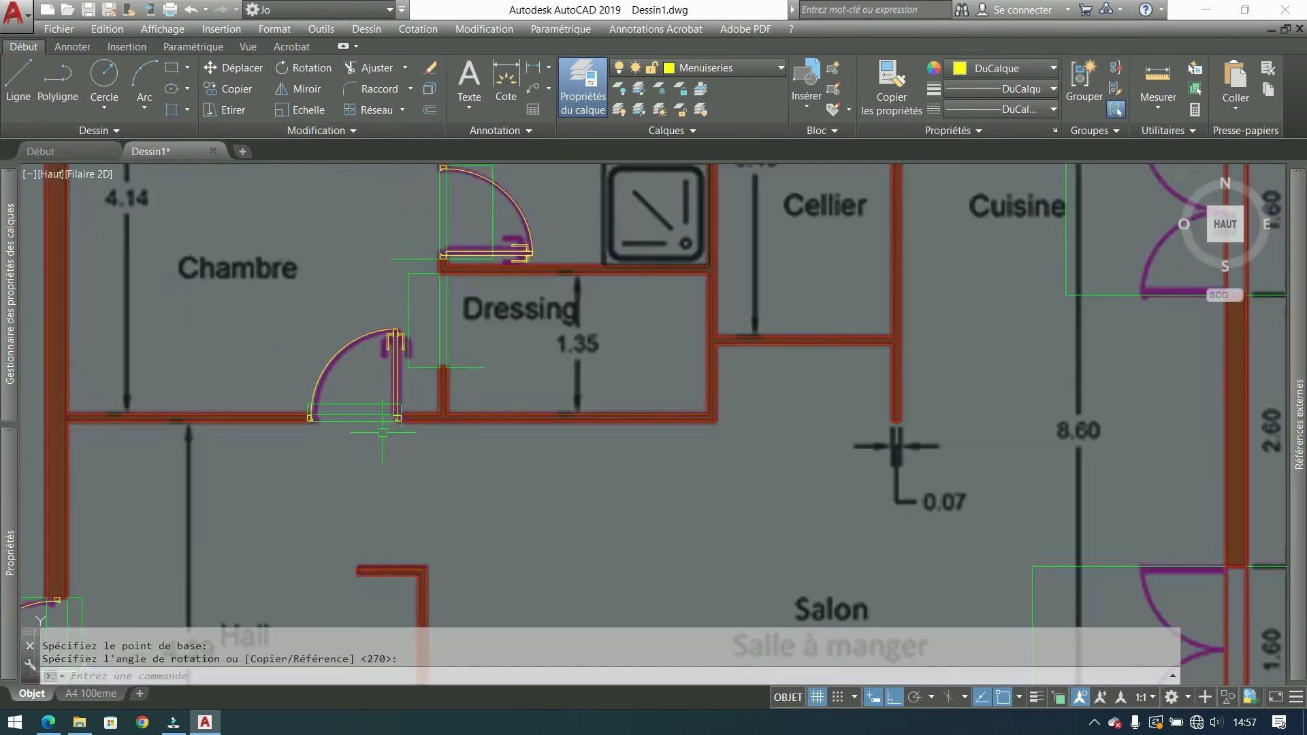
Step: Insert a Porte 90 block at the midpoint of the wall end on the upper side of the opening between Cellier and Cuisine
scroll(432, 386, up, 5)
middle_drag(433, 386, 448, 429)
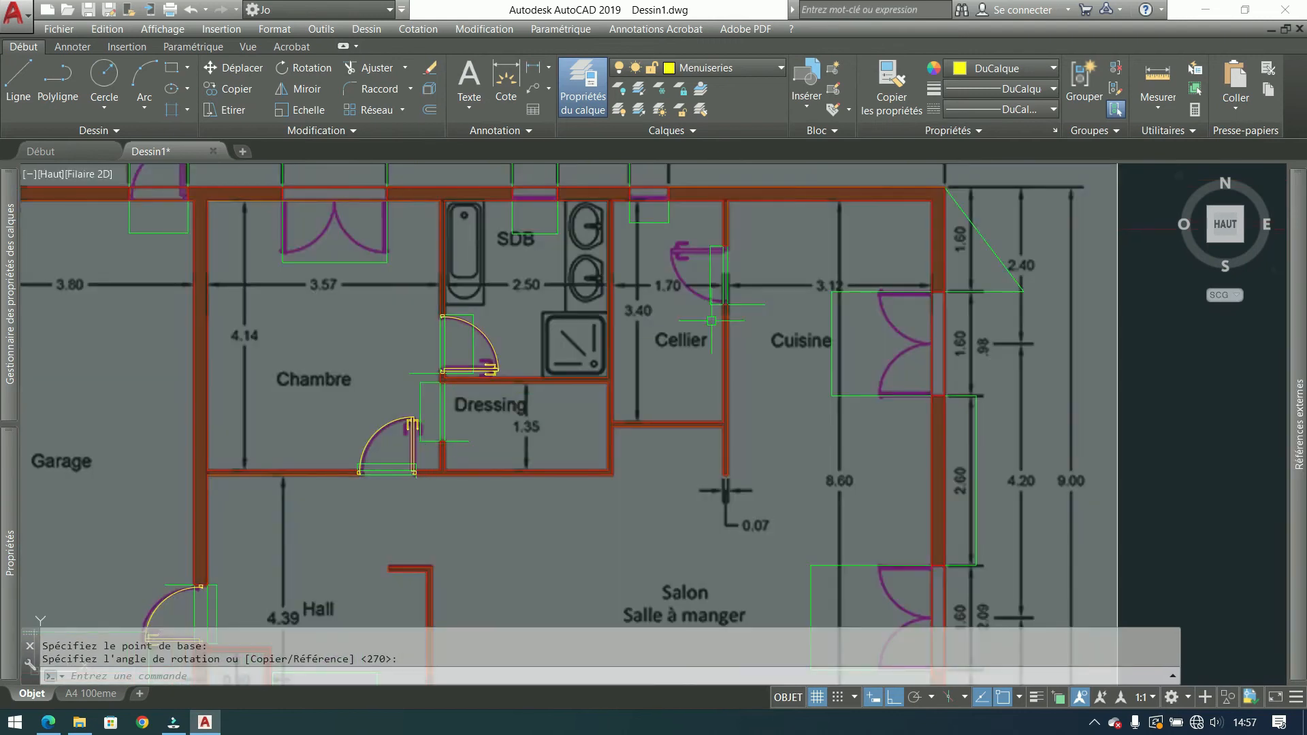
click(805, 107)
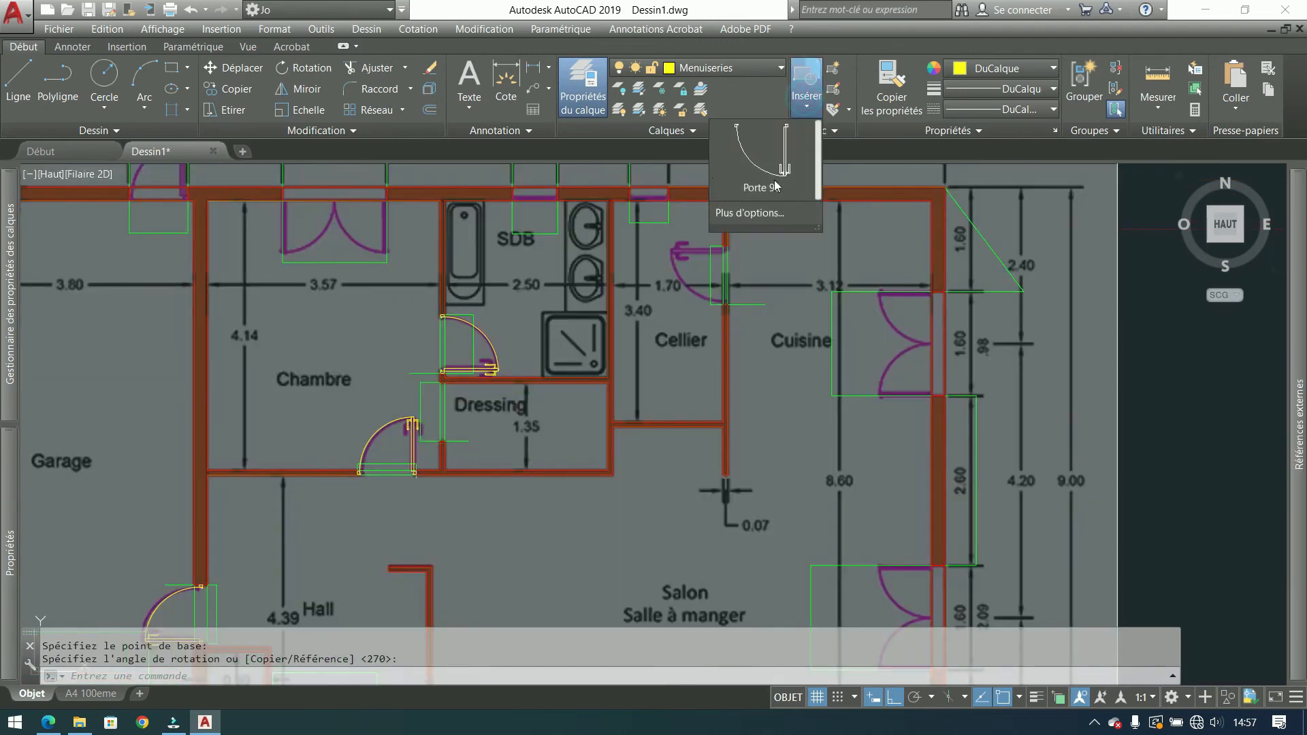
click(782, 142)
scroll(770, 261, up, 8)
scroll(629, 258, down, 4)
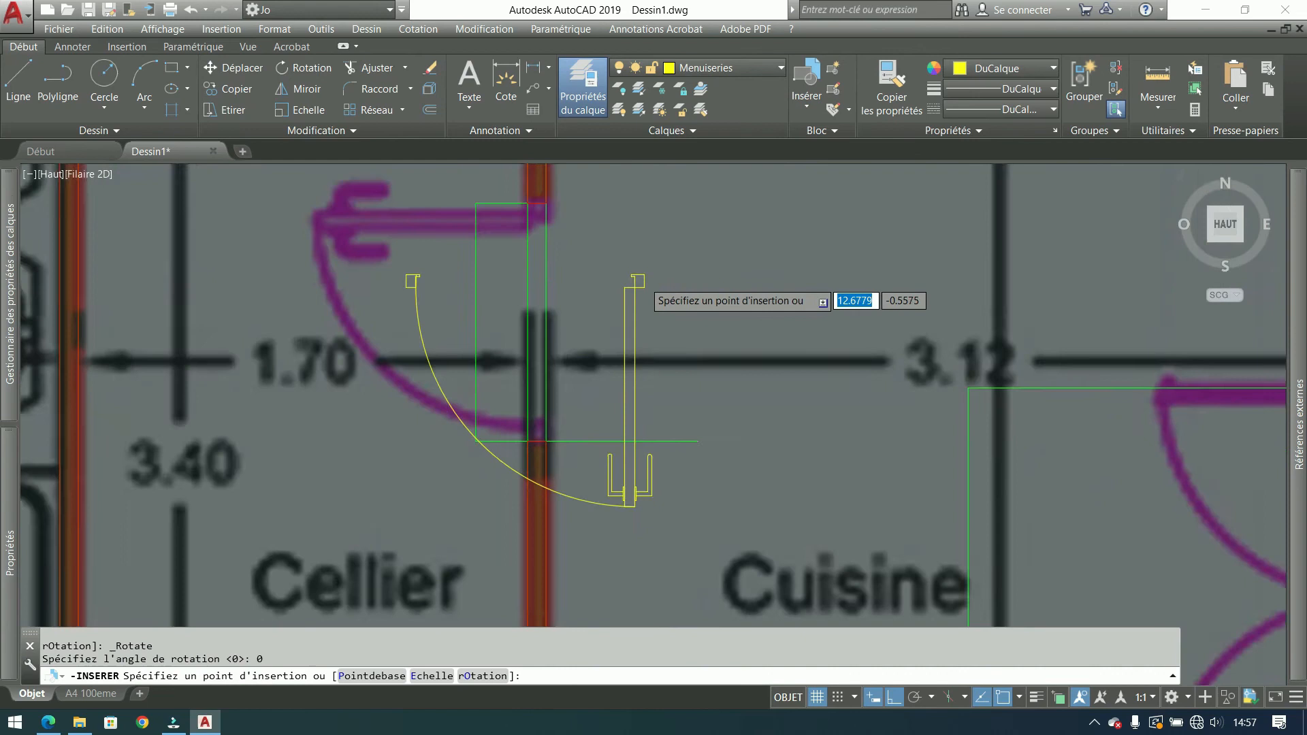
scroll(580, 230, up, 6)
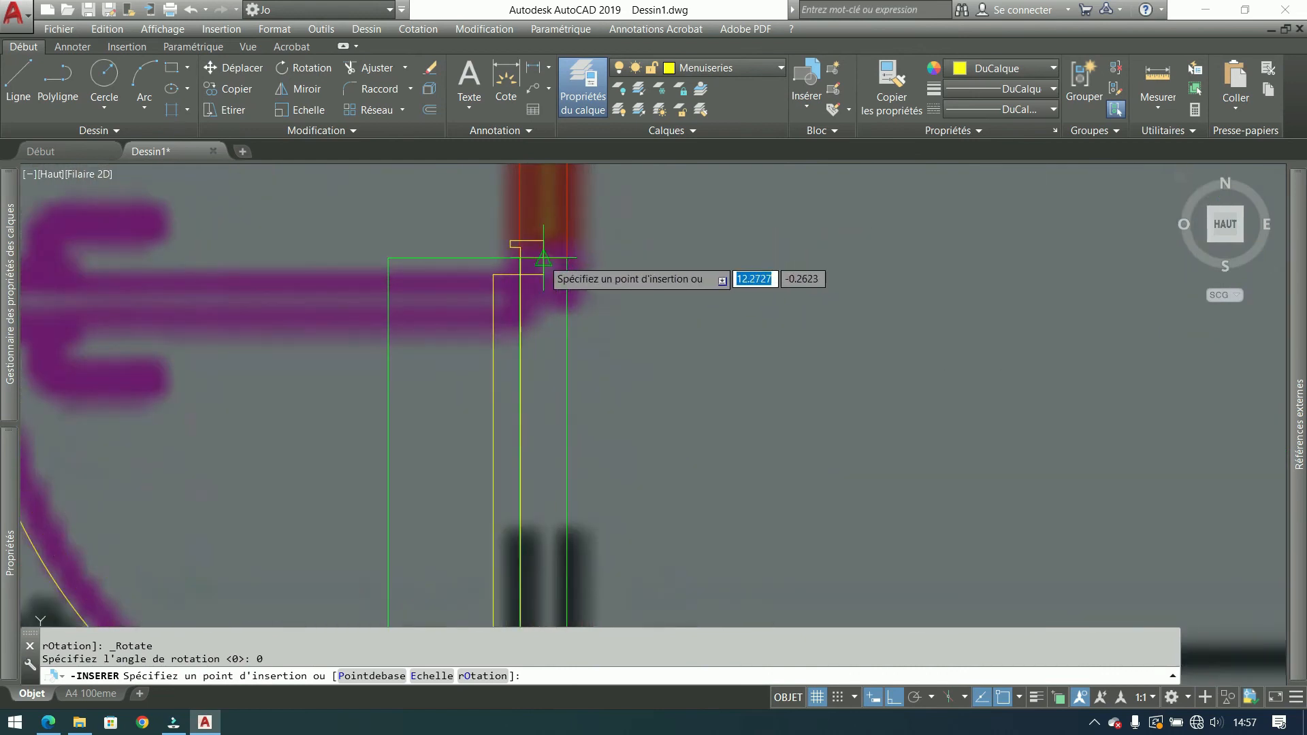
click(573, 233)
Step: Rotate the inserted door between Cellier and Cuisine by 90° about its insertion point
click(541, 247)
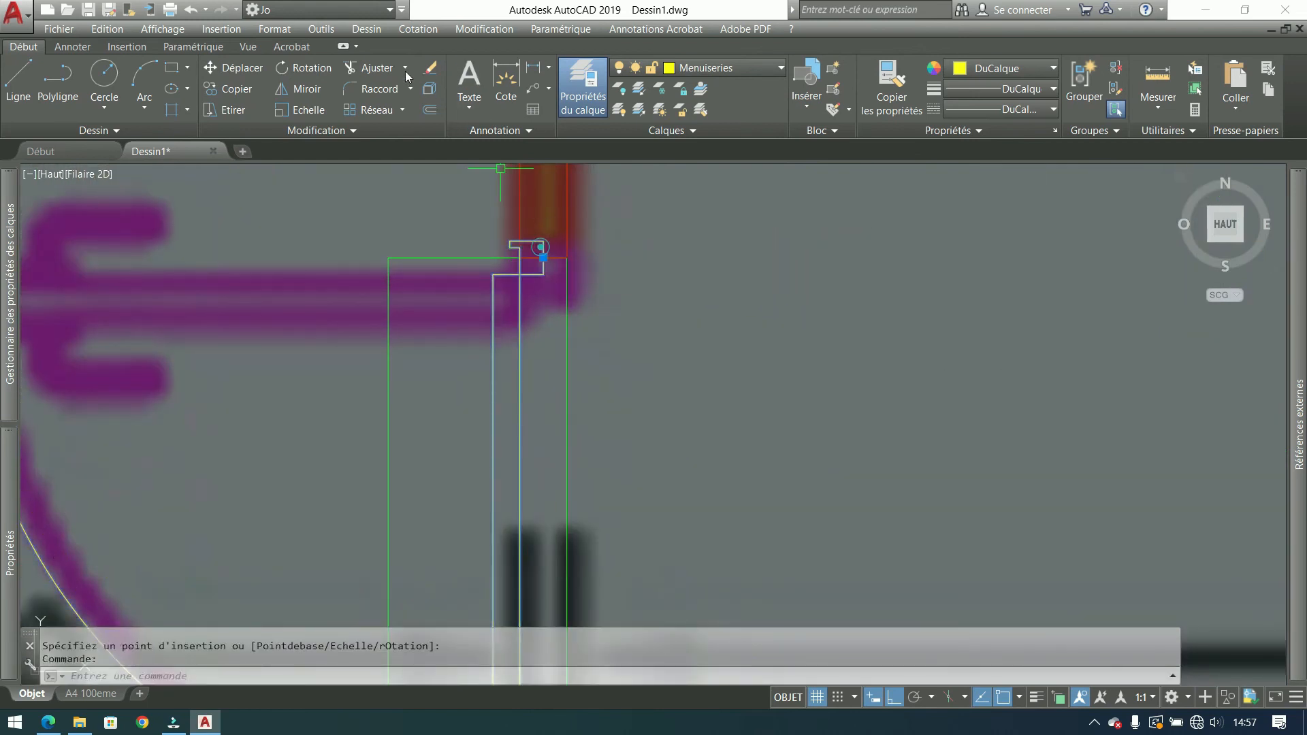
click(309, 67)
click(530, 256)
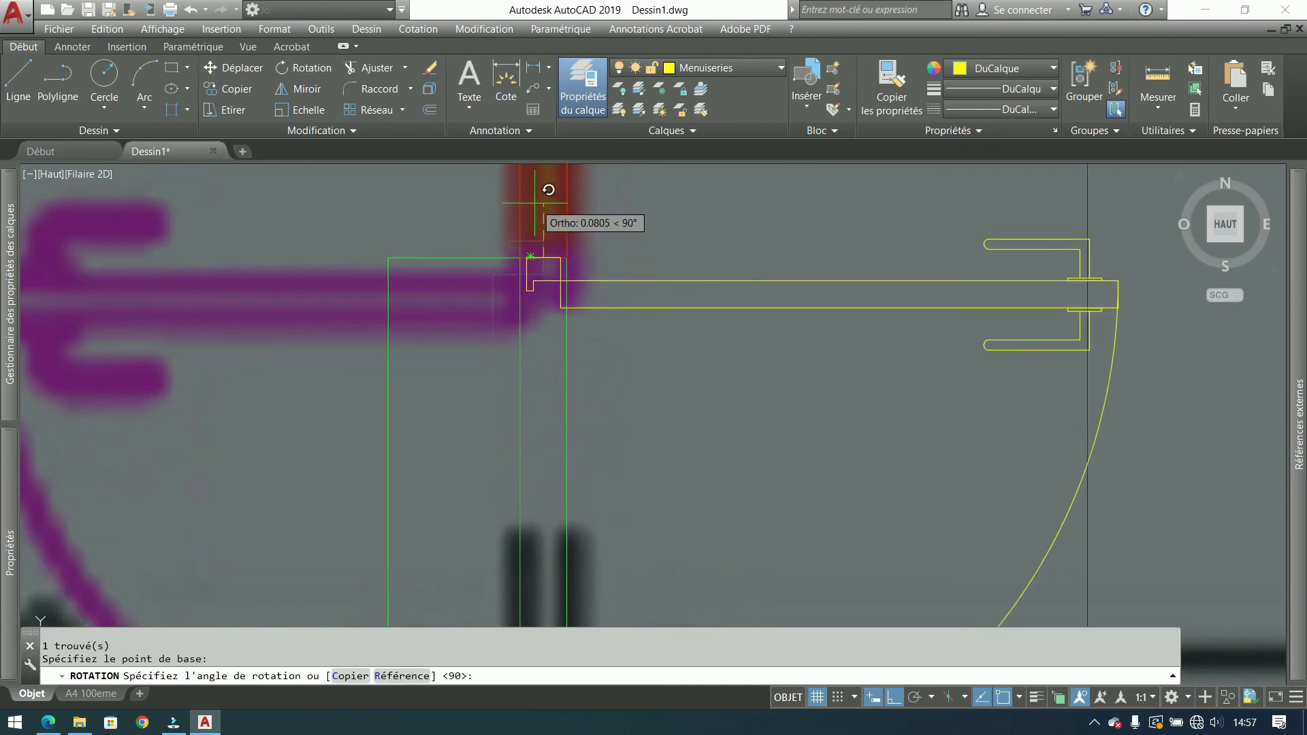
click(534, 203)
Step: Mirror the rotated door about the vertical axis through the wall's midpoint so it swings into Cellier, erasing the source object
click(851, 231)
click(553, 281)
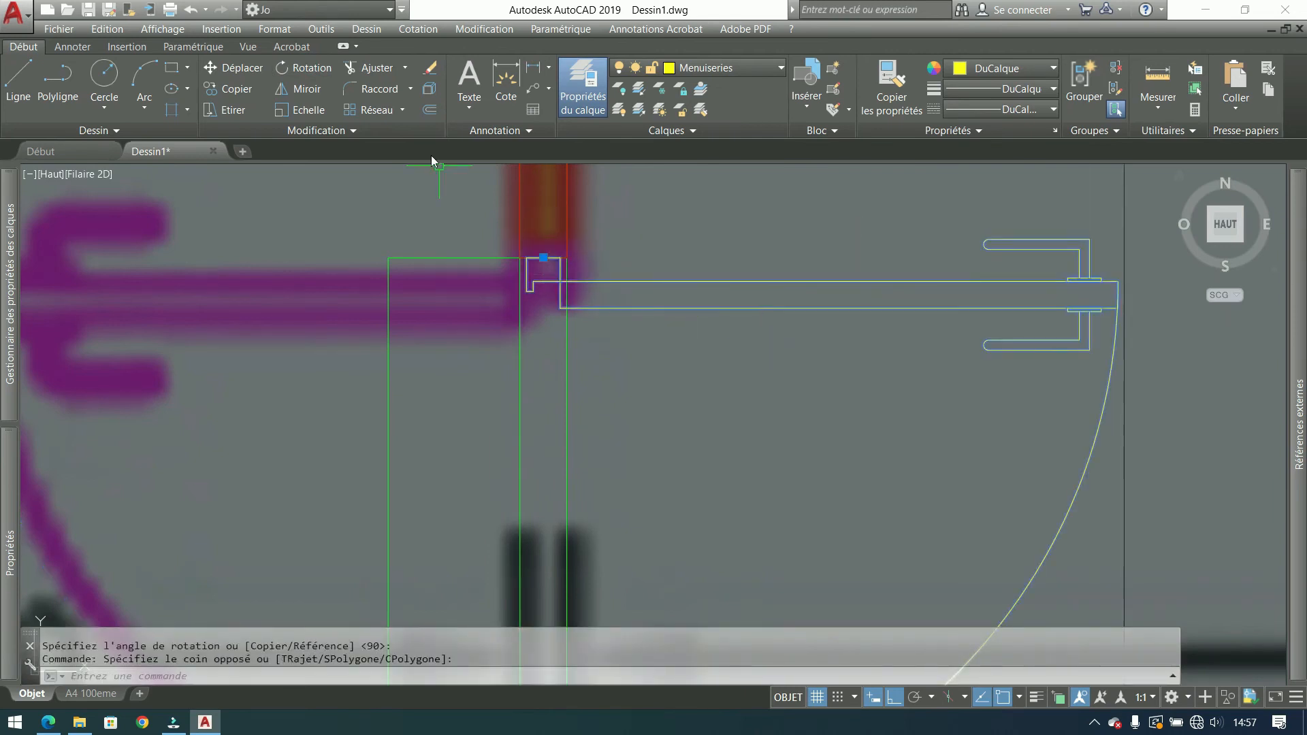
click(308, 89)
click(542, 271)
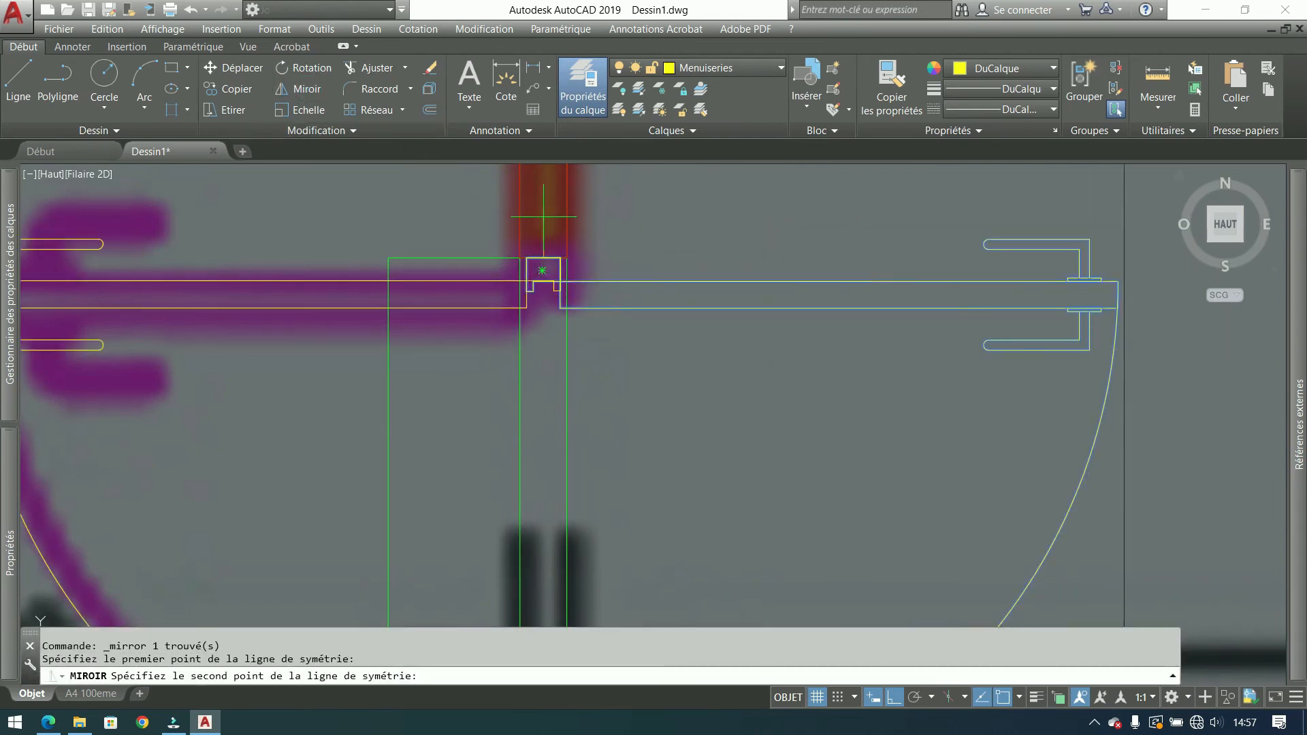
click(538, 203)
click(577, 243)
scroll(620, 299, down, 5)
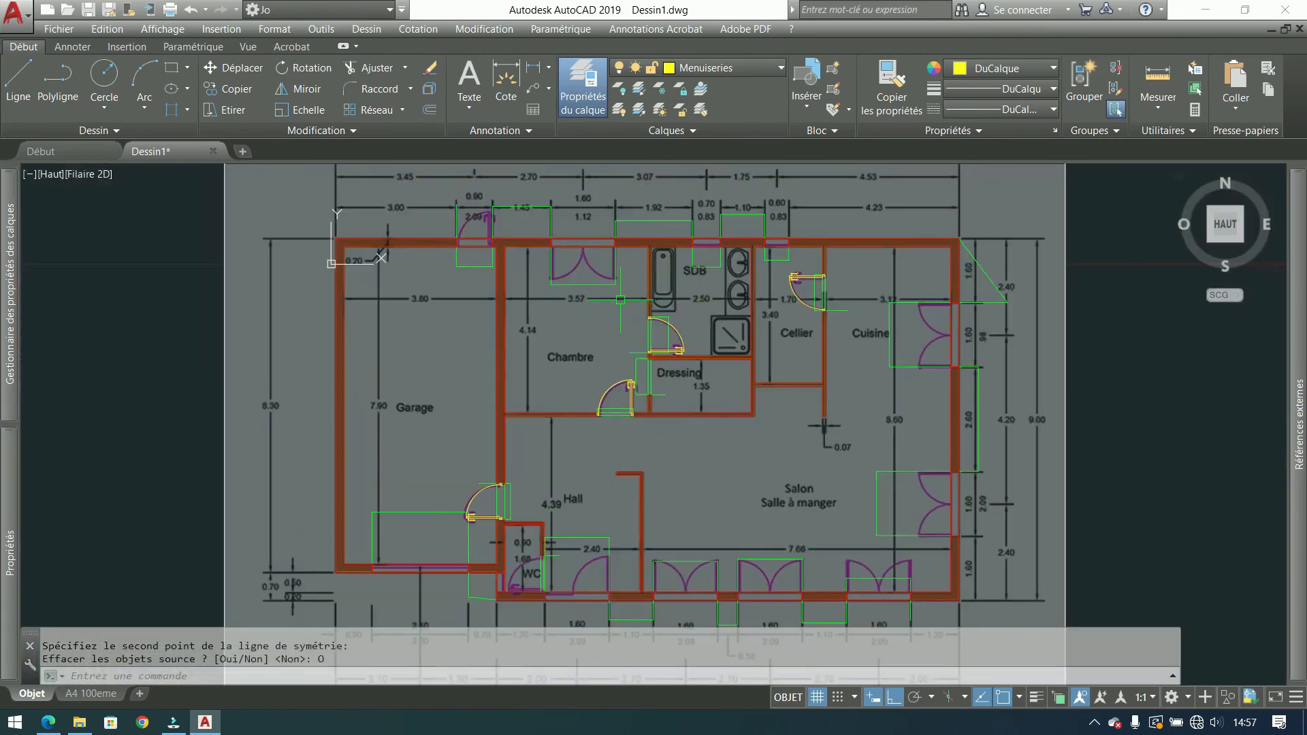
Step: Copy the Cellier door to the midpoint of the wall end beside Chambre in the door opening of the Garage's upper exterior wall
middle_drag(620, 300, 588, 294)
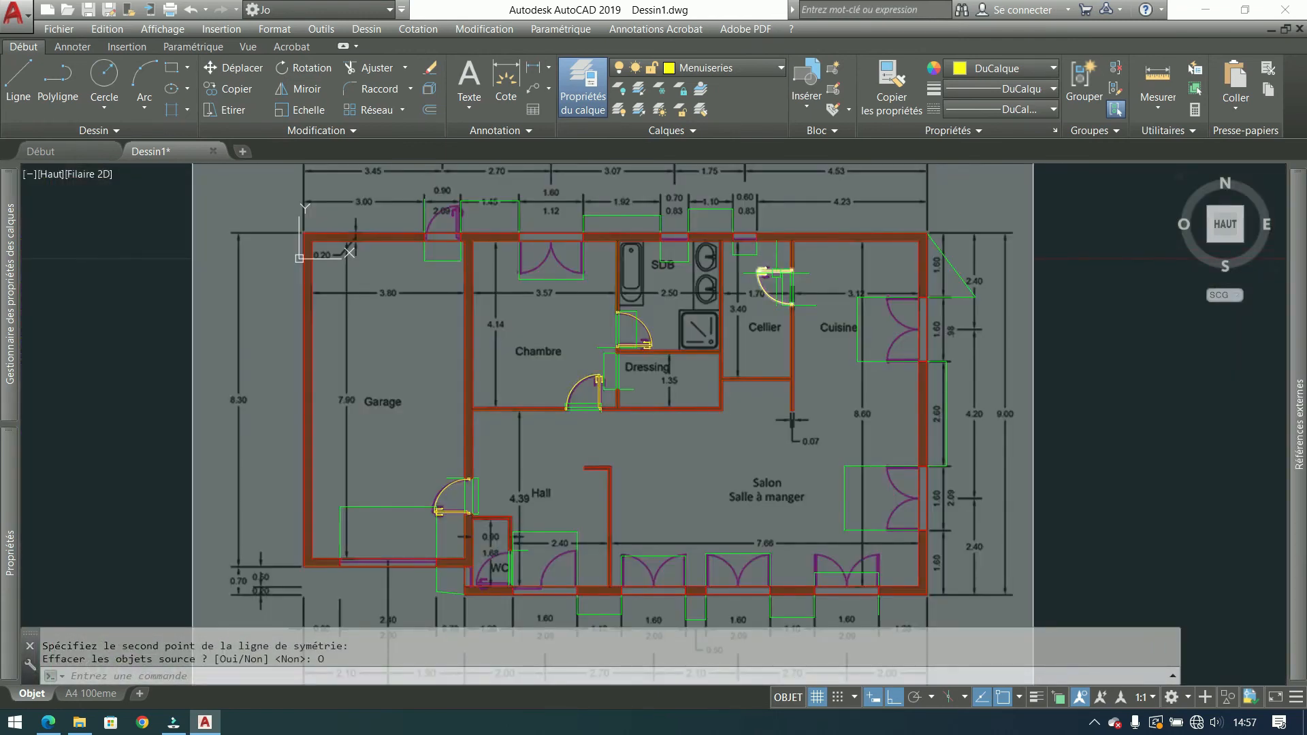
scroll(740, 214, up, 4)
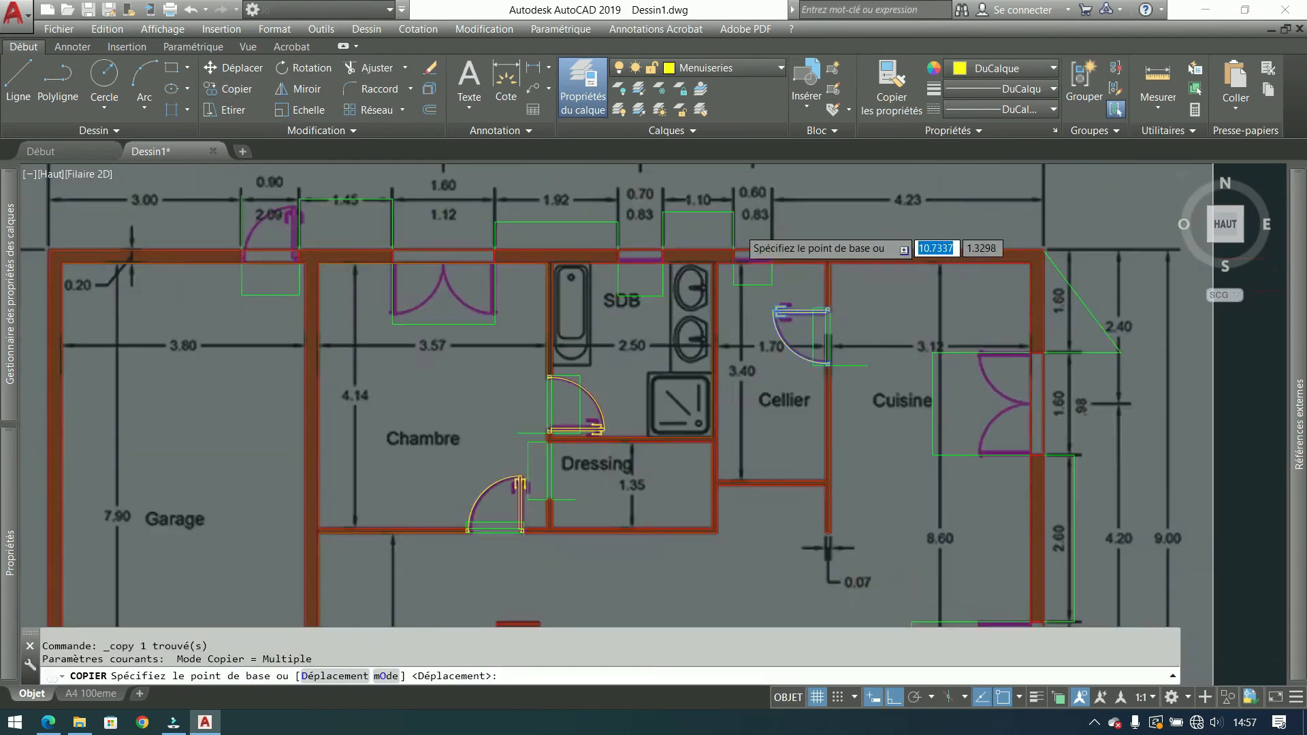
scroll(861, 337, up, 8)
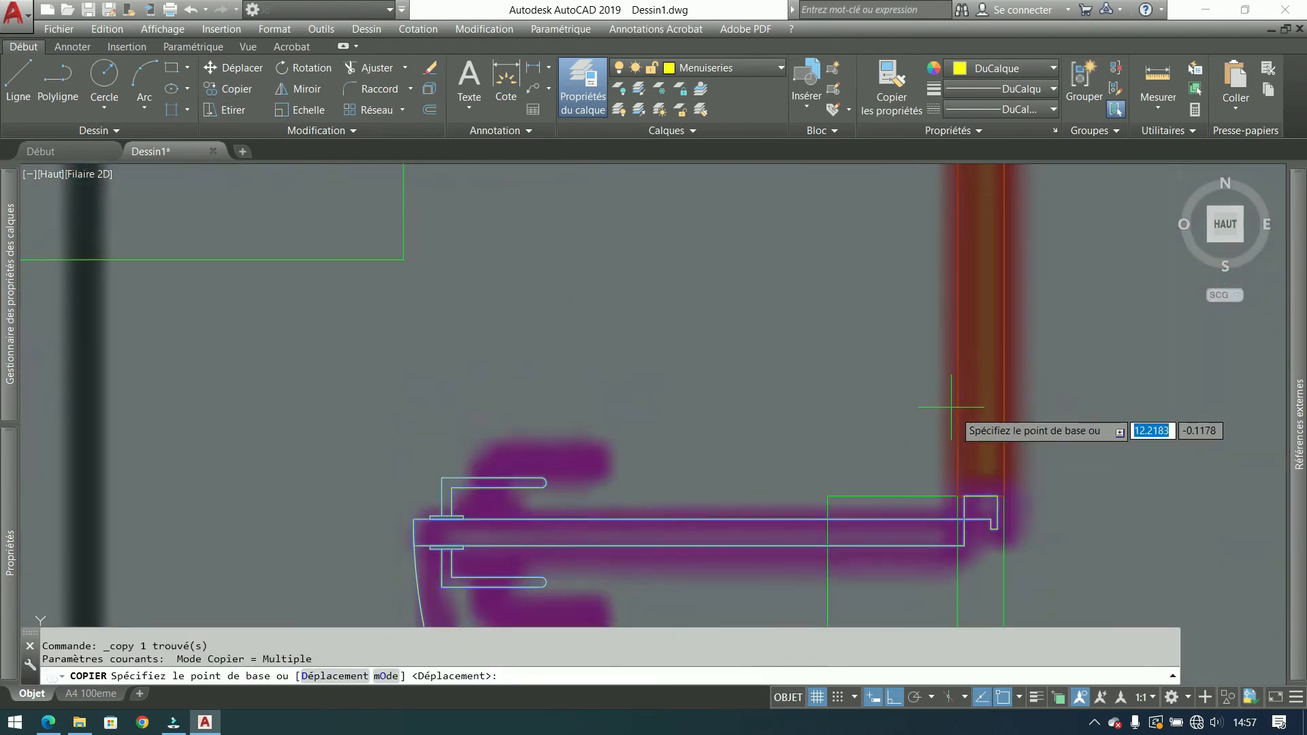
click(980, 496)
scroll(1042, 469, down, 8)
middle_drag(509, 295, 931, 317)
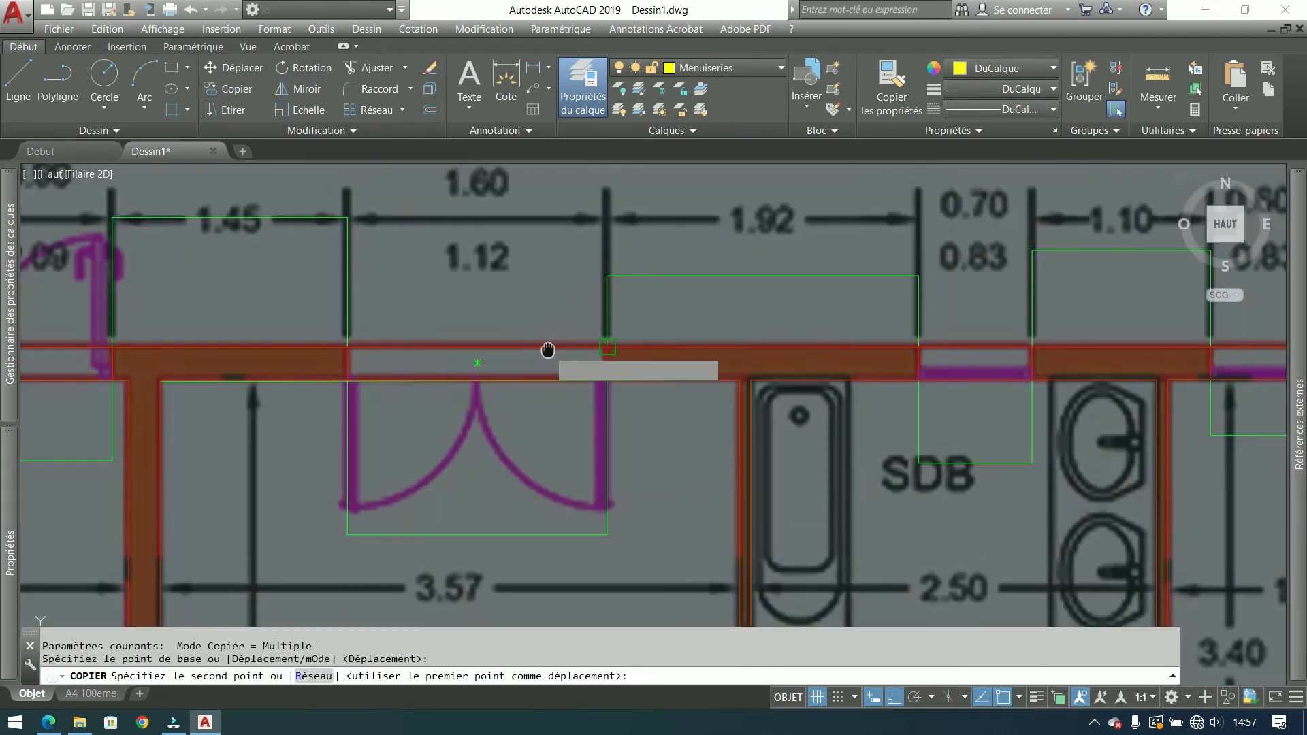
middle_drag(544, 358, 1008, 307)
scroll(572, 263, up, 4)
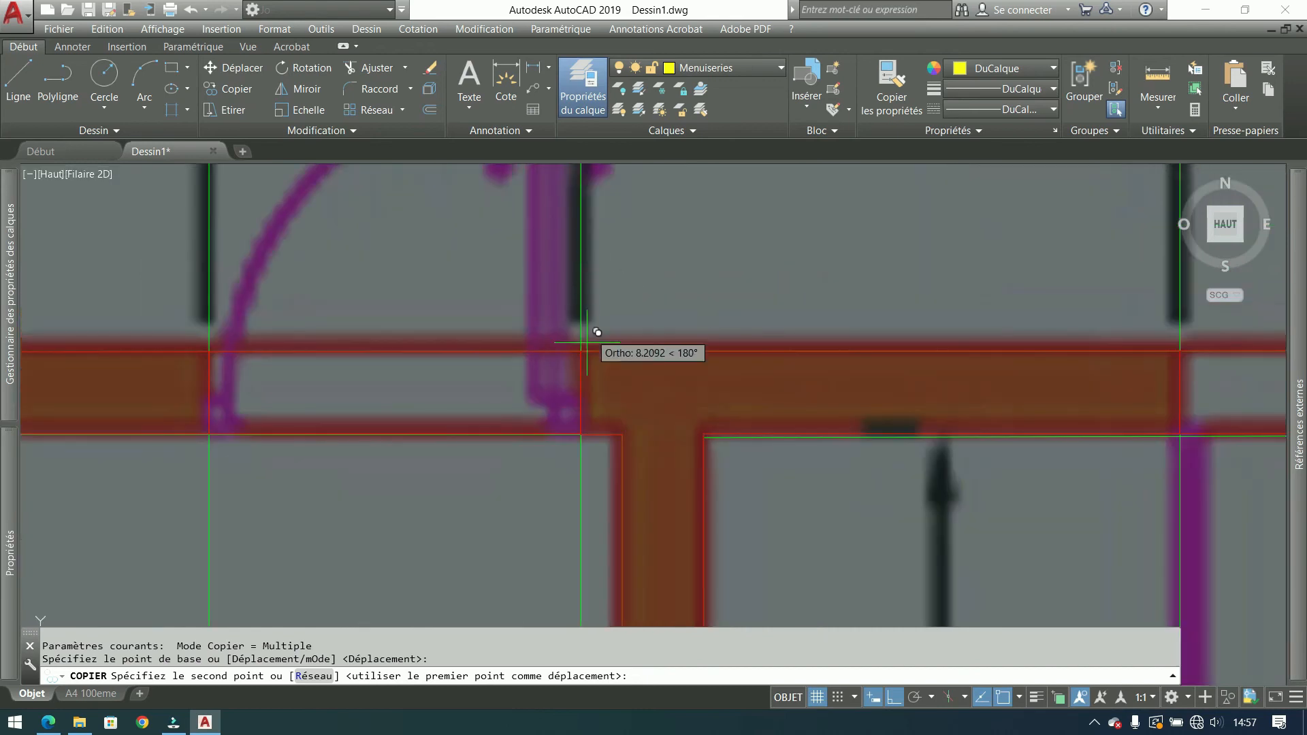
click(582, 377)
key(Return)
Step: Rotate the copied door in the Garage's upper exterior wall about its insertion point so the leaf opens upward, outside the building
click(537, 201)
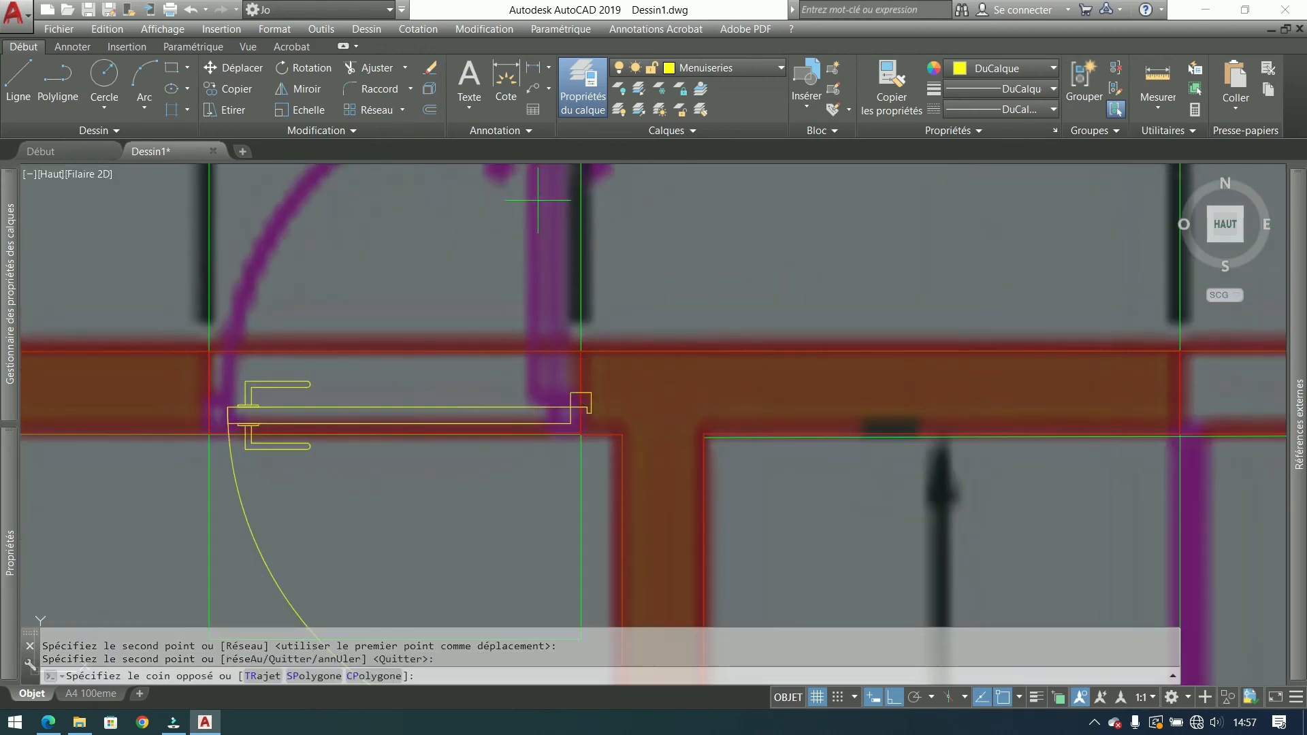
click(518, 228)
click(460, 409)
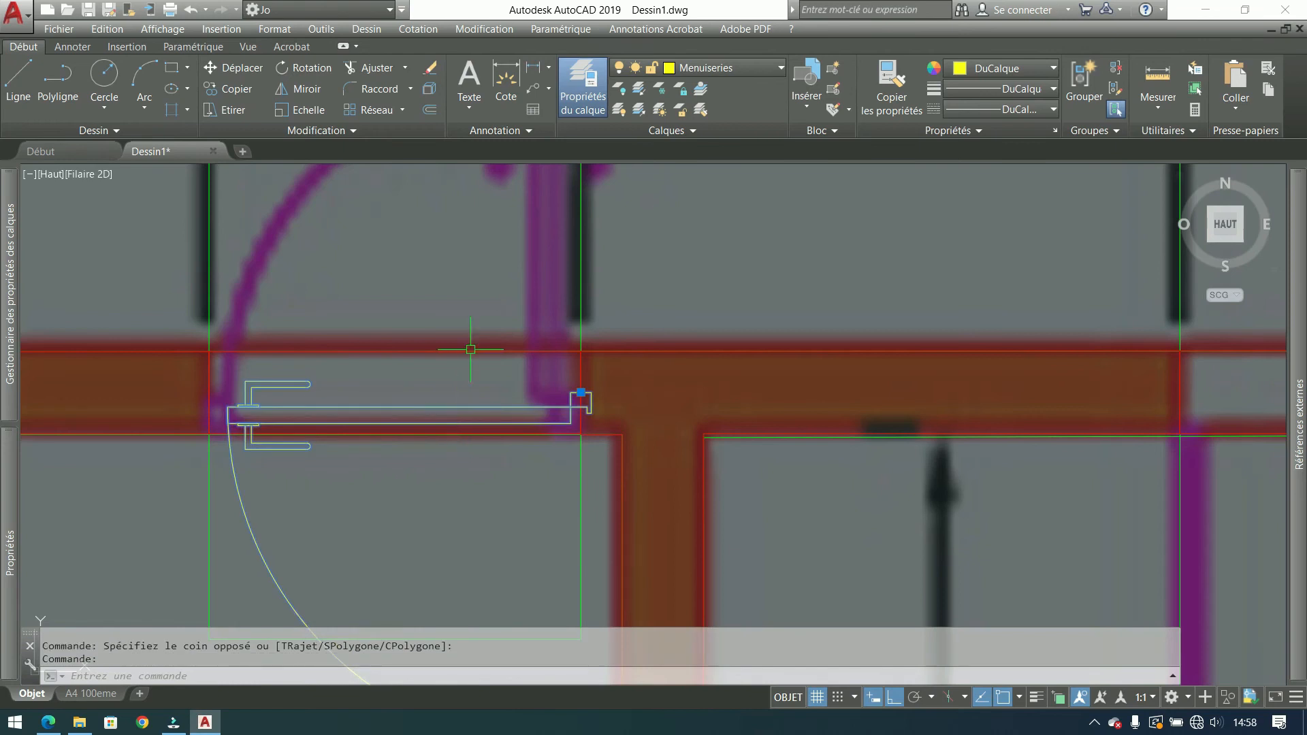
click(304, 67)
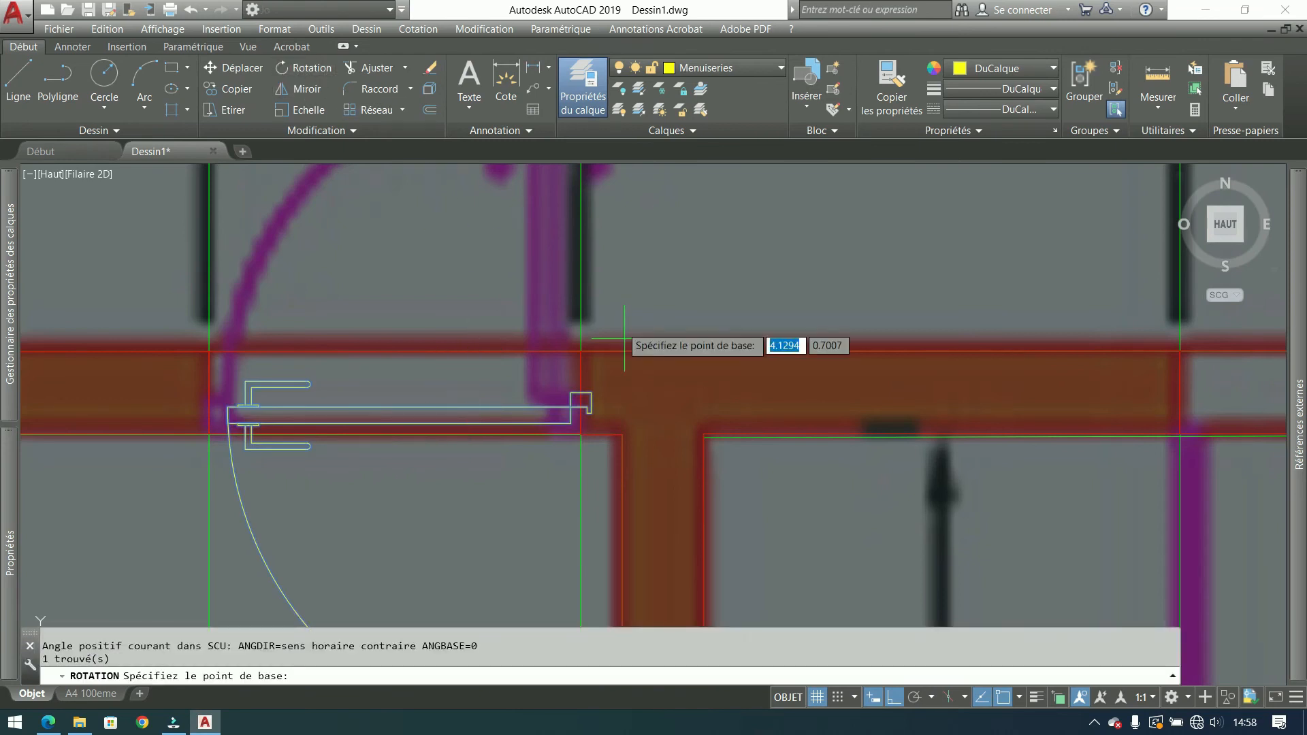
click(581, 399)
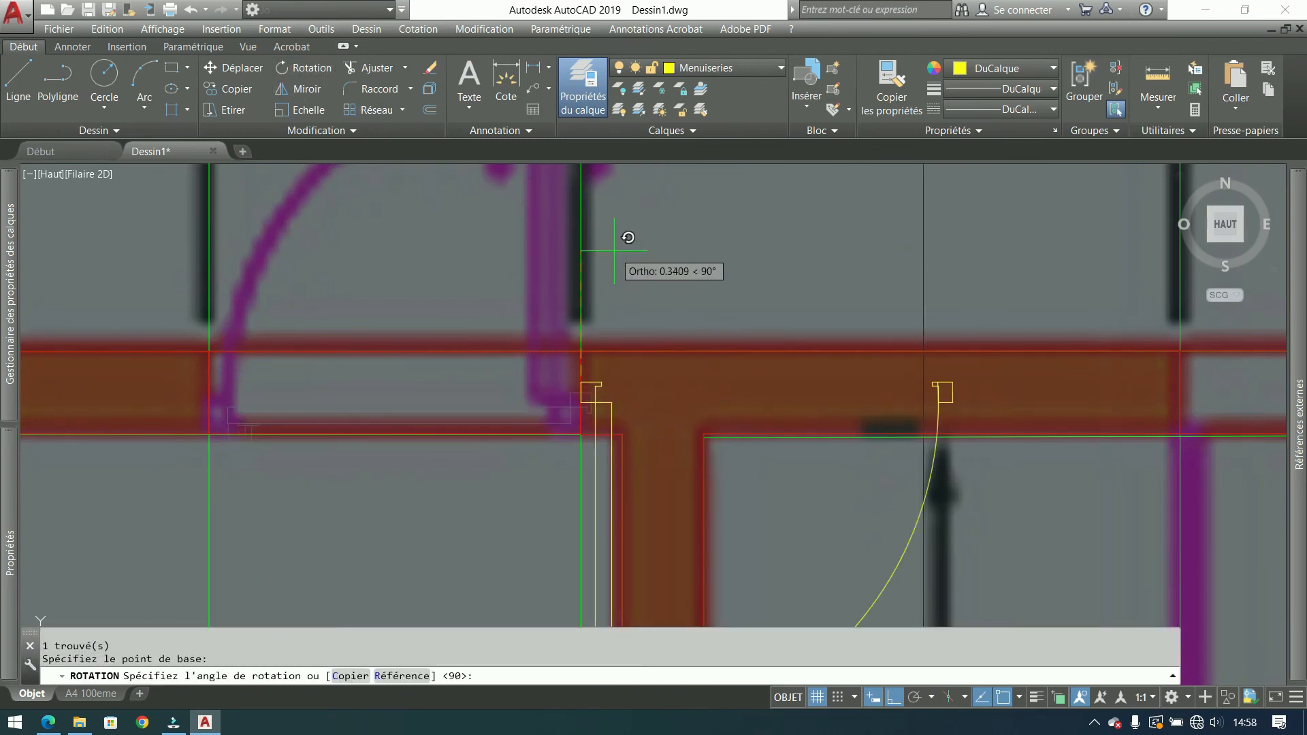
click(443, 537)
Step: Go to the empty area beside the floor plan and make layer 0 the current layer
scroll(443, 538, down, 8)
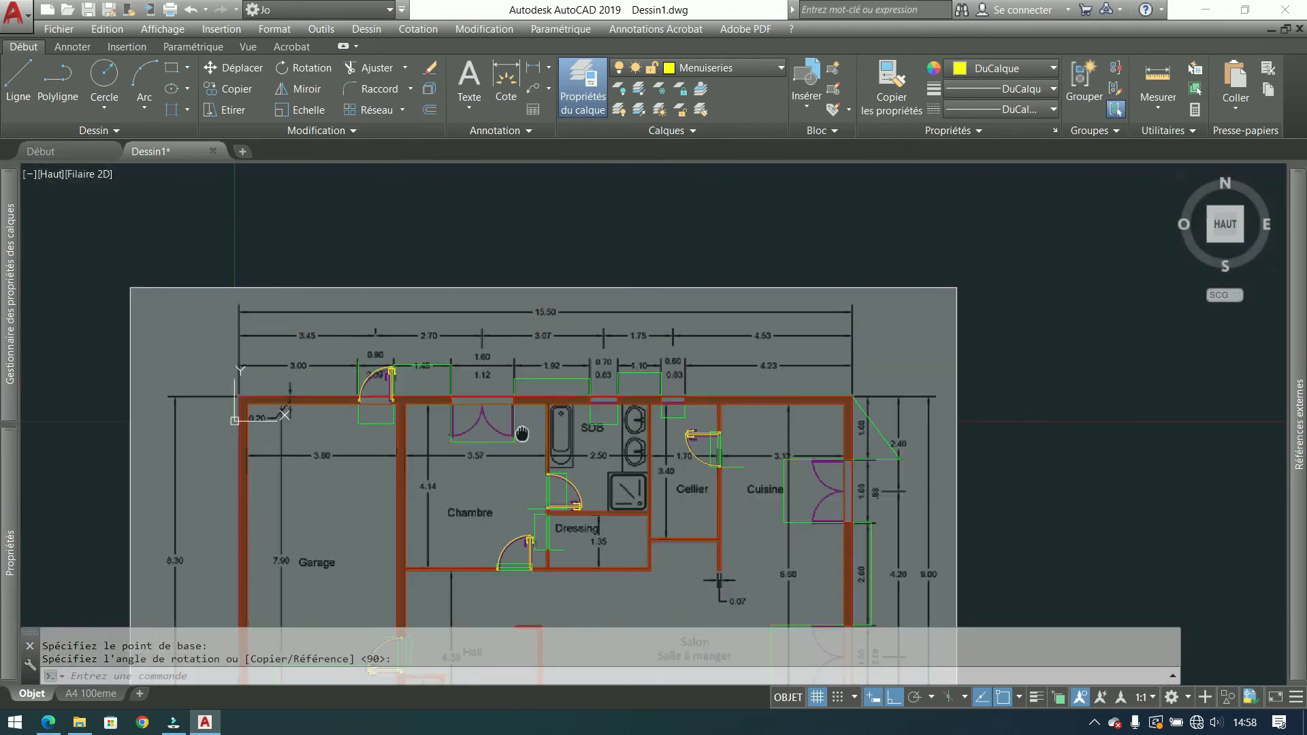
middle_drag(521, 433, 392, 230)
scroll(380, 244, down, 2)
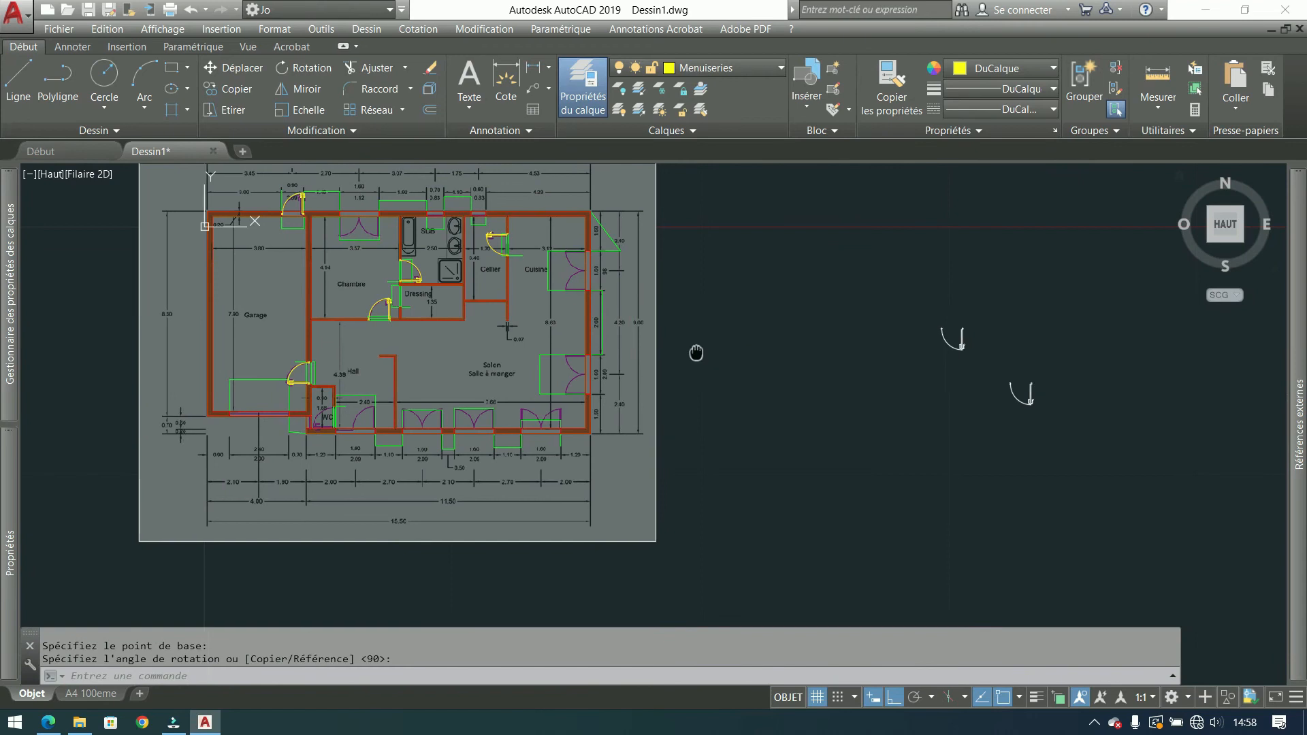
middle_drag(694, 350, 572, 331)
scroll(391, 422, up, 5)
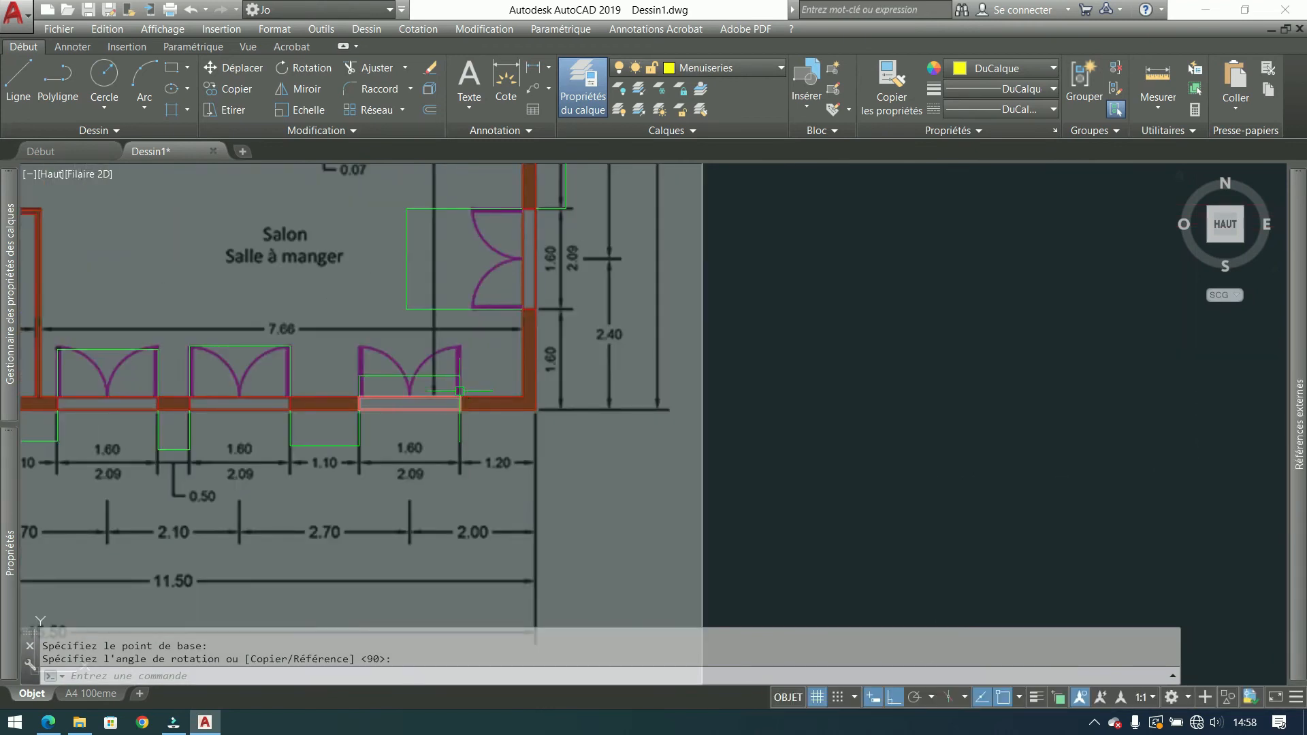
middle_drag(726, 431, 300, 381)
scroll(291, 391, down, 2)
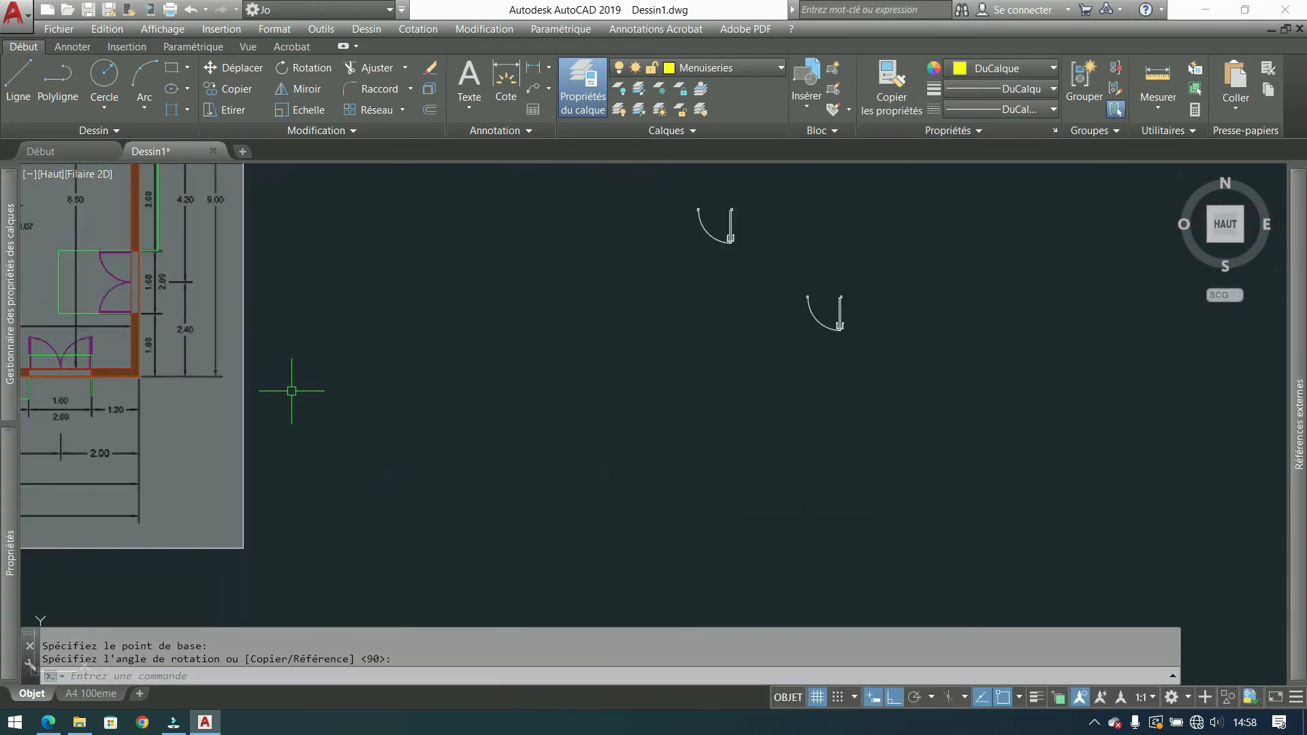
scroll(689, 400, up, 2)
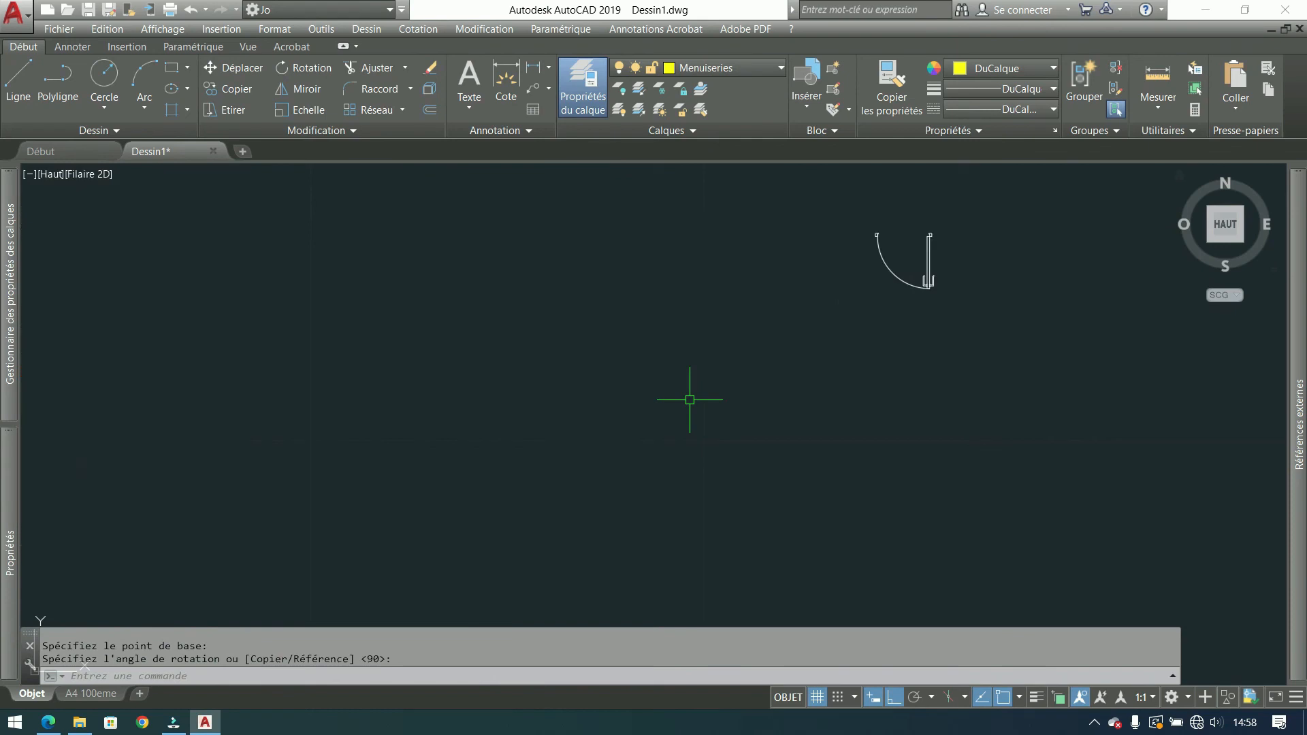
click(753, 71)
click(706, 82)
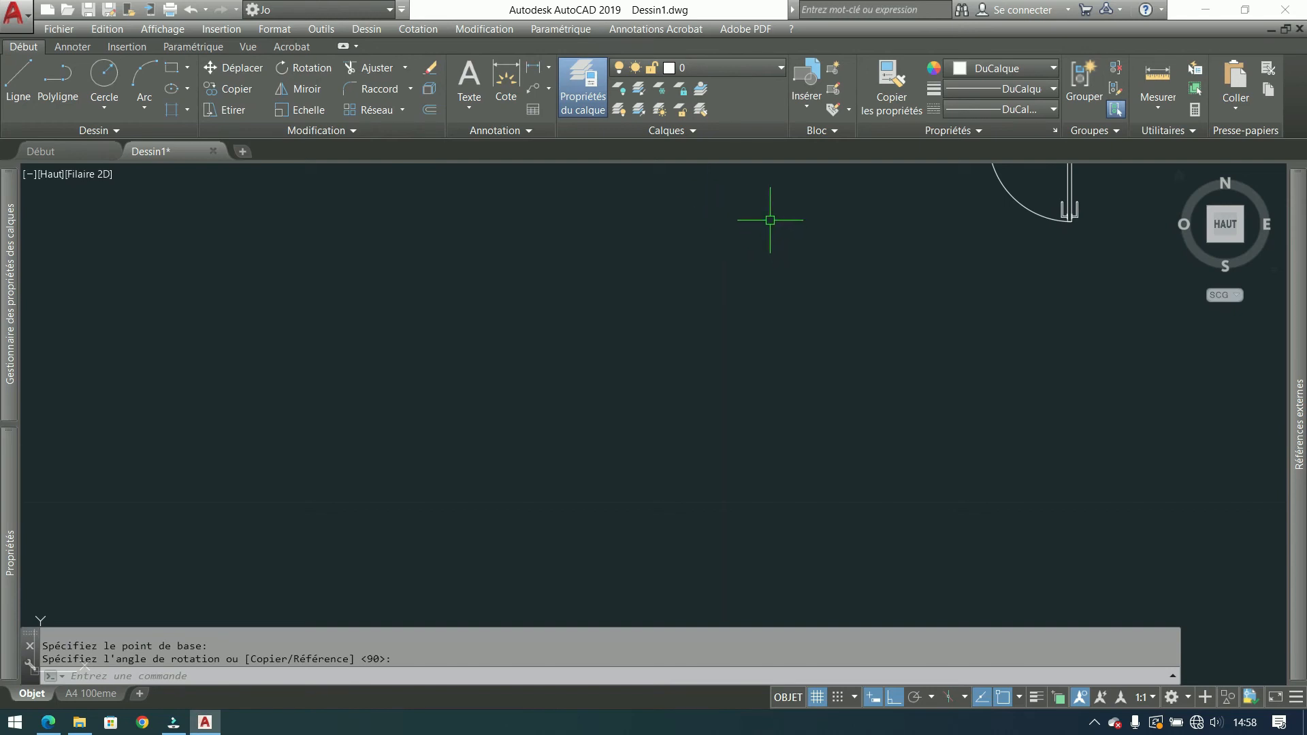
Step: Draw a 0.05 by 0.05 rectangle in the empty area below the spare door blocks
click(171, 110)
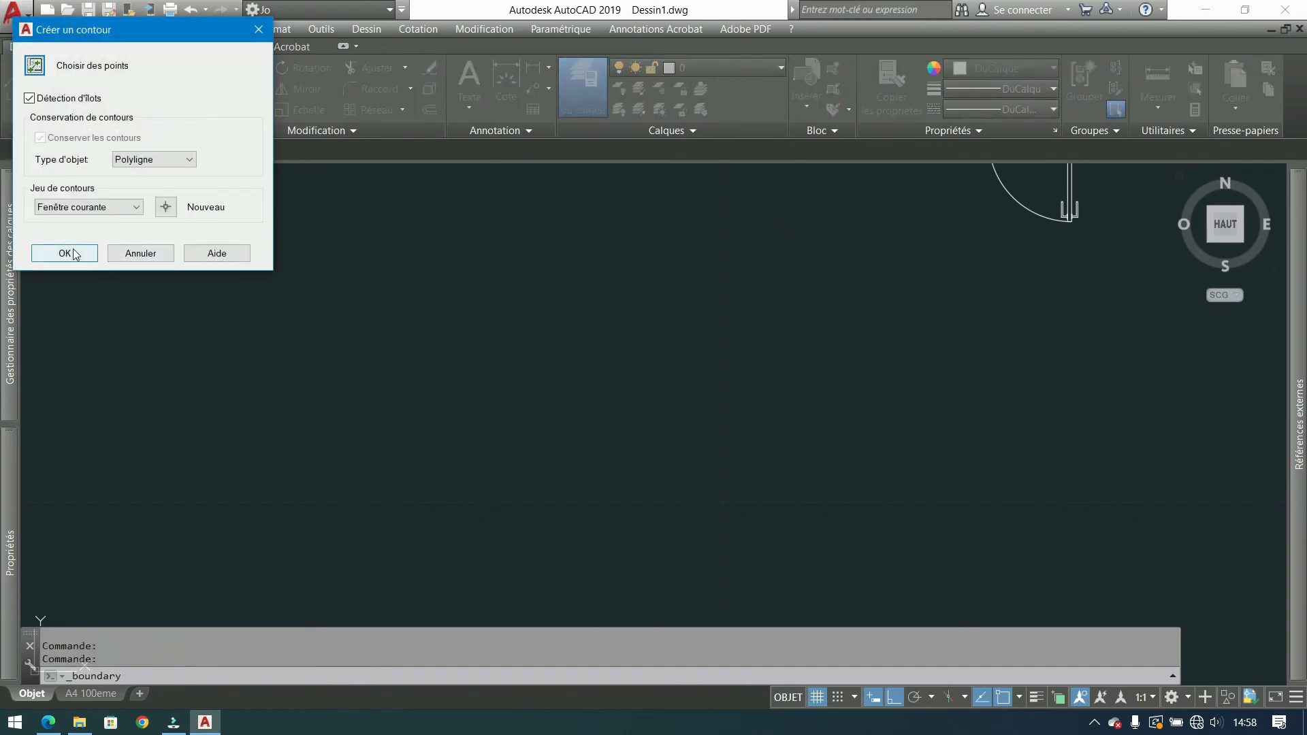
key(Escape)
click(175, 70)
click(369, 448)
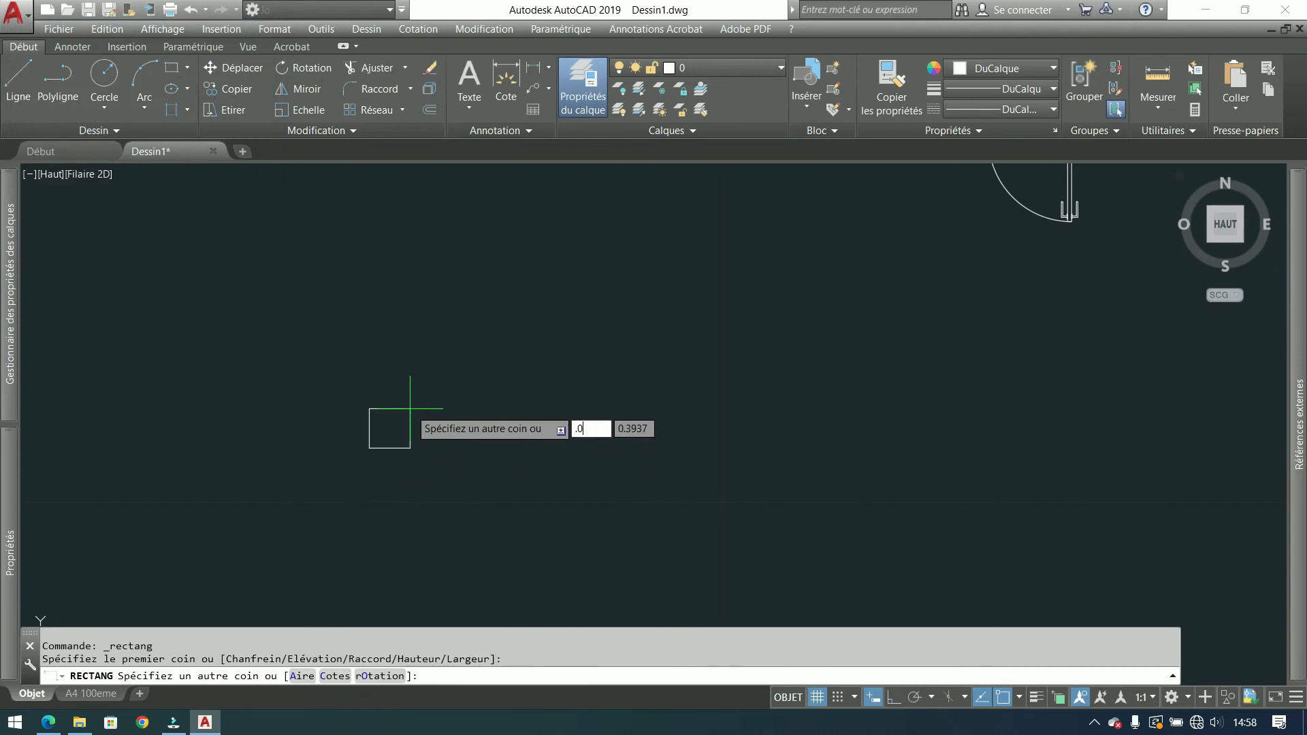
key(Tab)
text(.05)
key(Return)
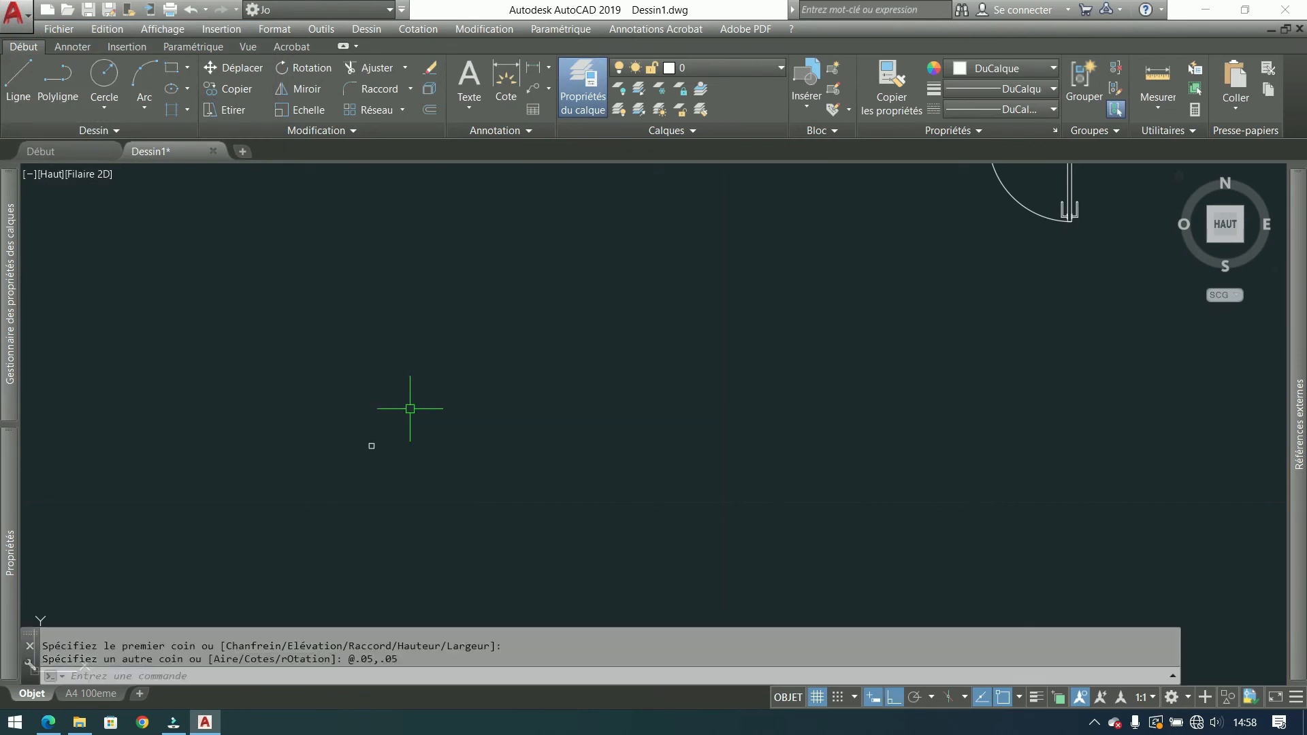
Step: Draw a horizontal polyline 1.6 long to the right from the upper-left corner of the small square
scroll(644, 339, up, 4)
middle_drag(644, 339, 429, 369)
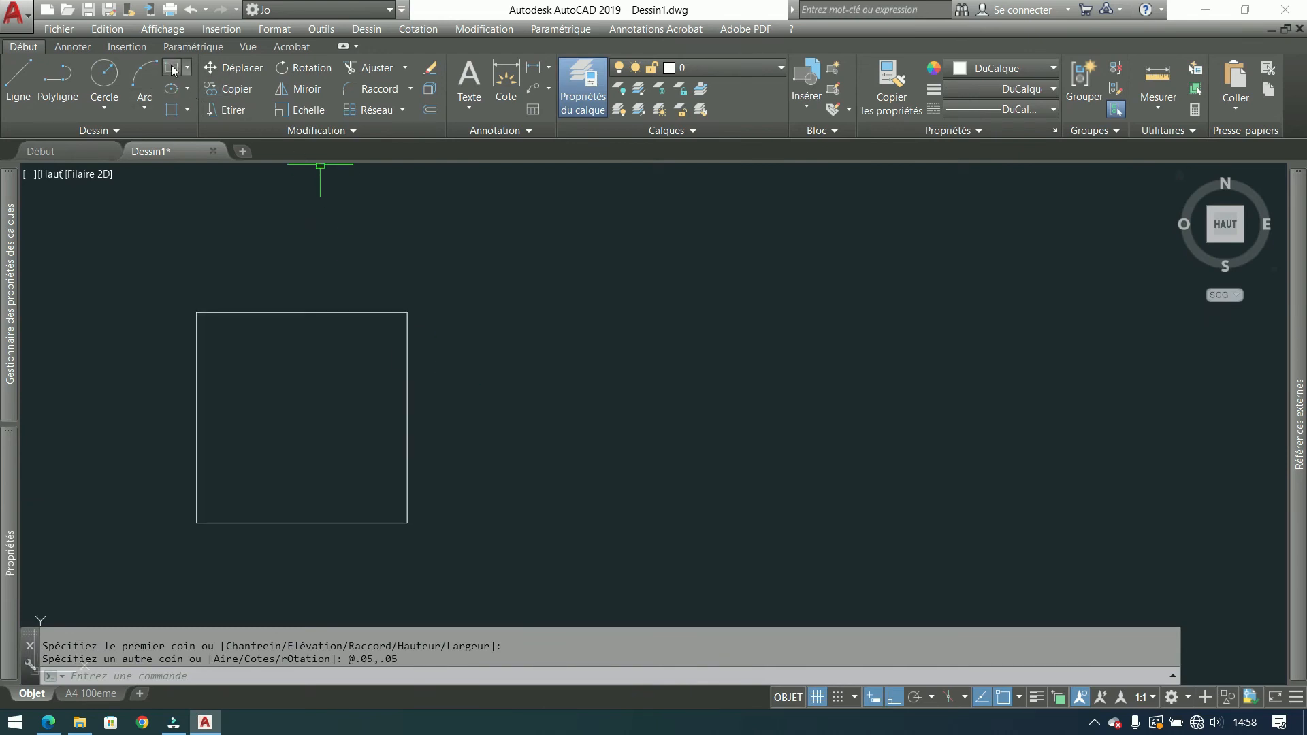
click(58, 81)
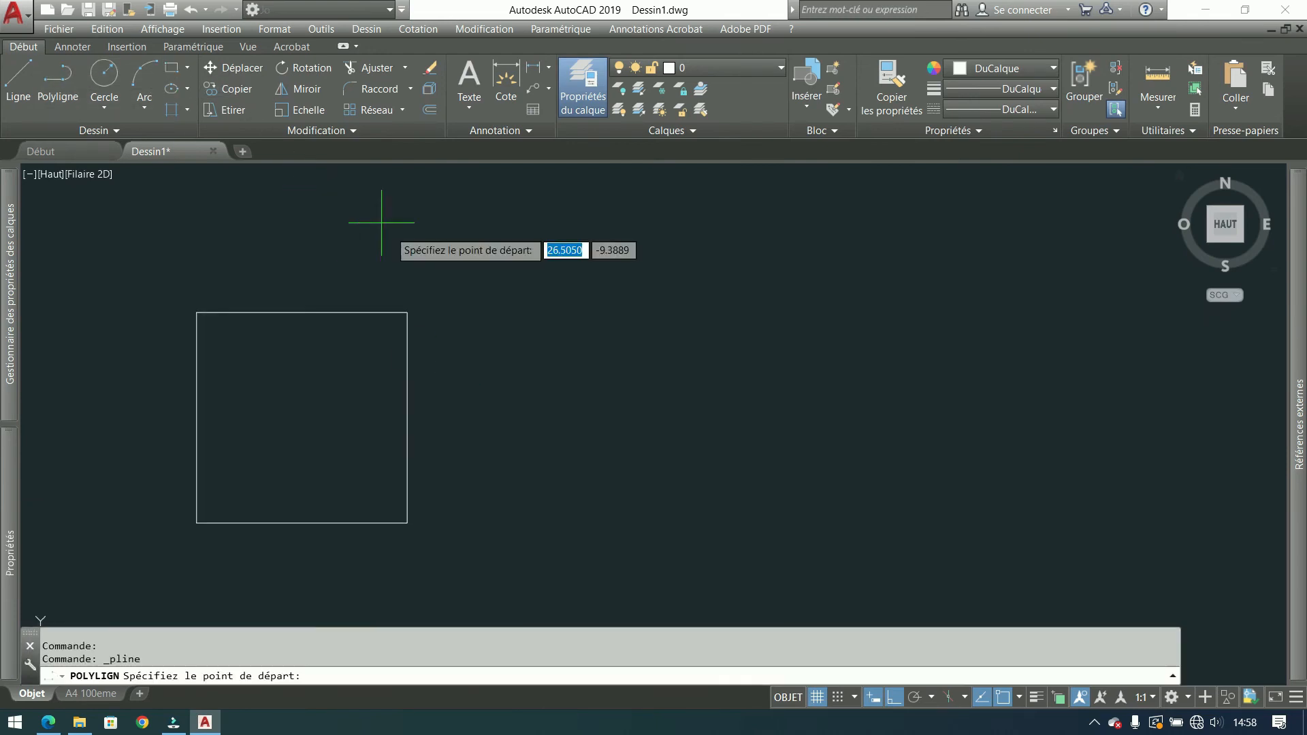
click(196, 313)
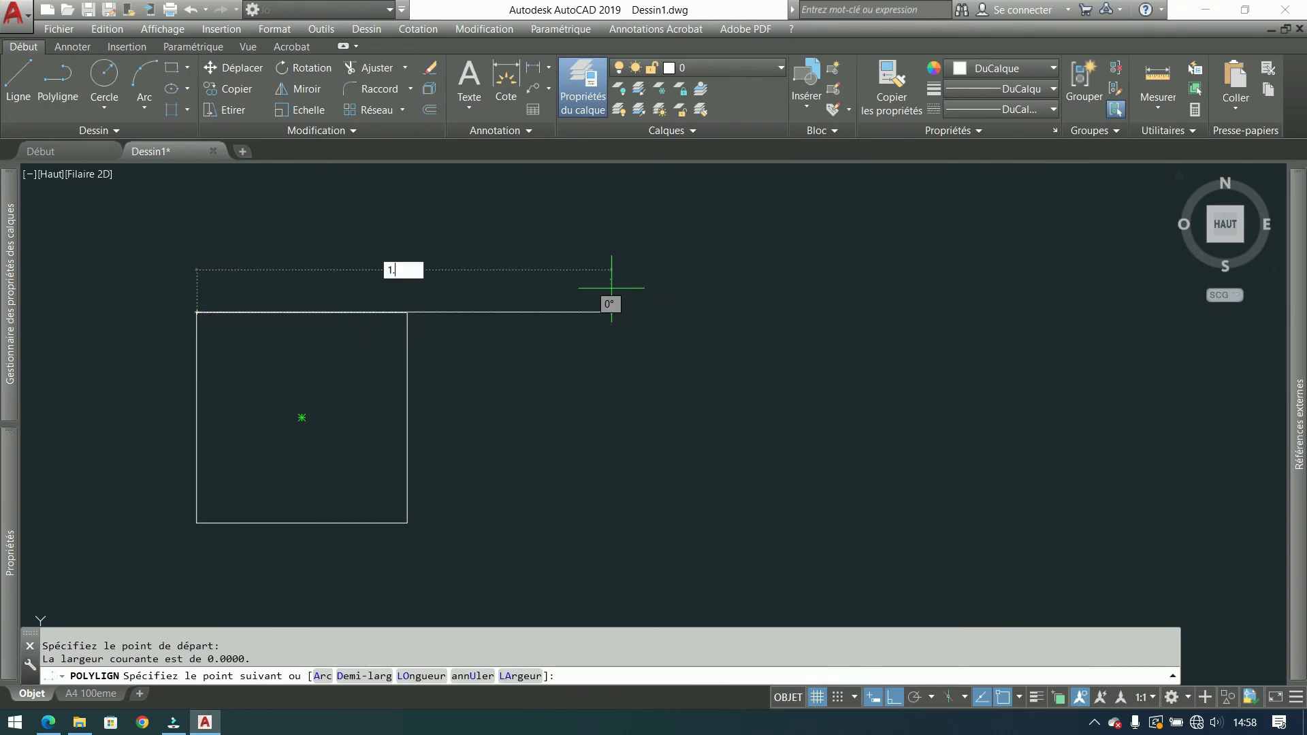
key(Return)
scroll(578, 315, down, 8)
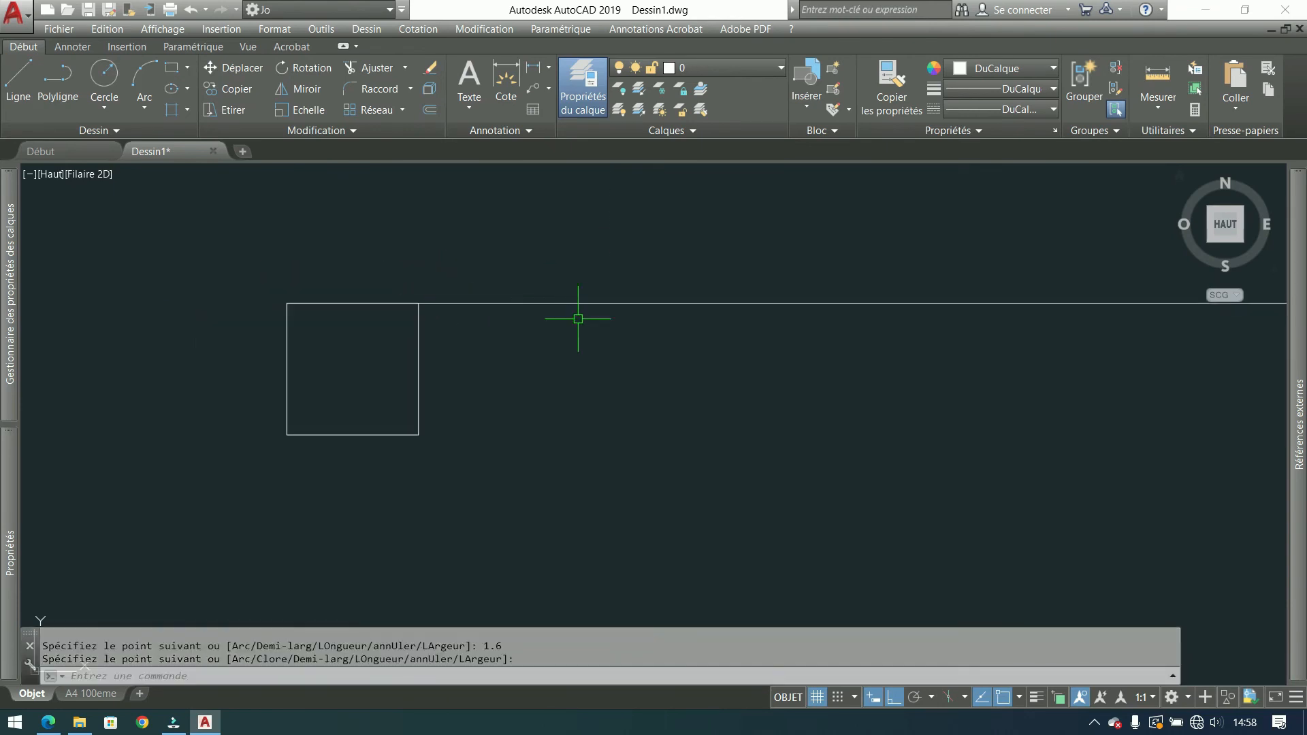
scroll(458, 358, down, 3)
scroll(570, 340, up, 2)
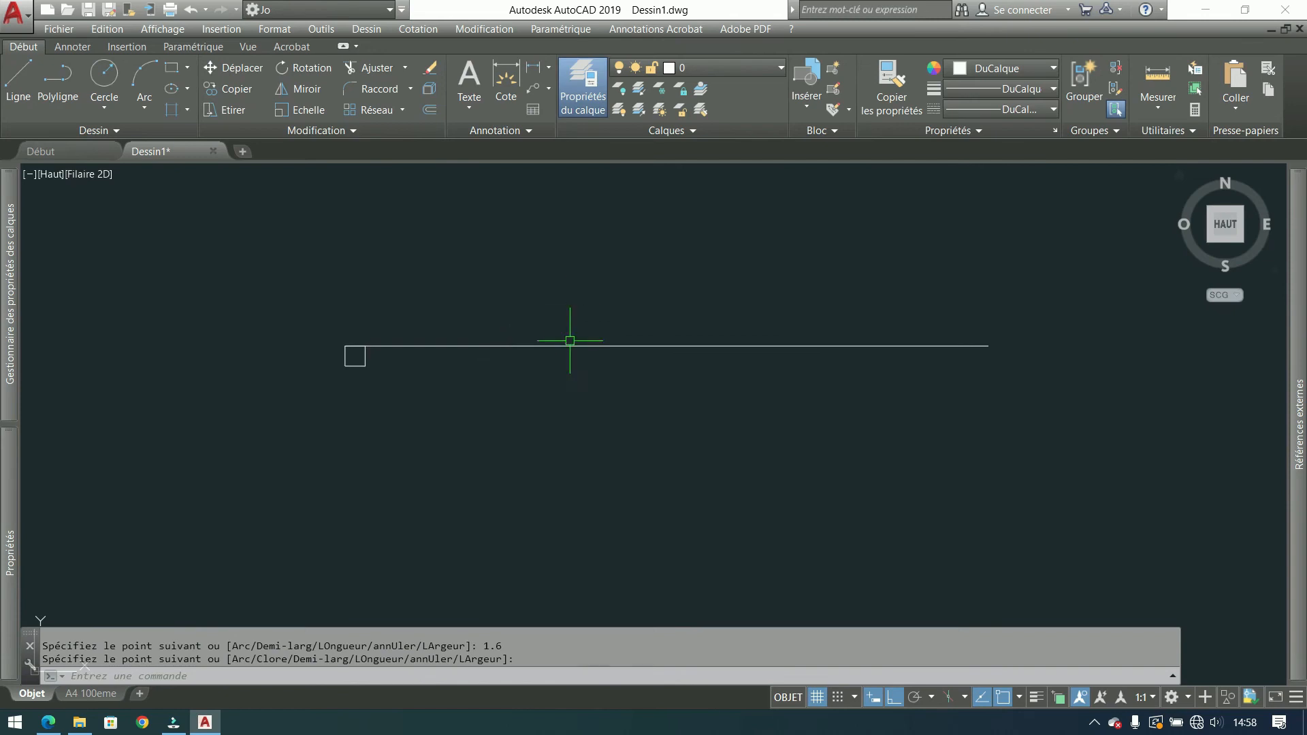
Step: Draw a construction polyline from the square's upper-left corner, 0.035 to the right and then straight down past its lower edge
scroll(486, 331, up, 4)
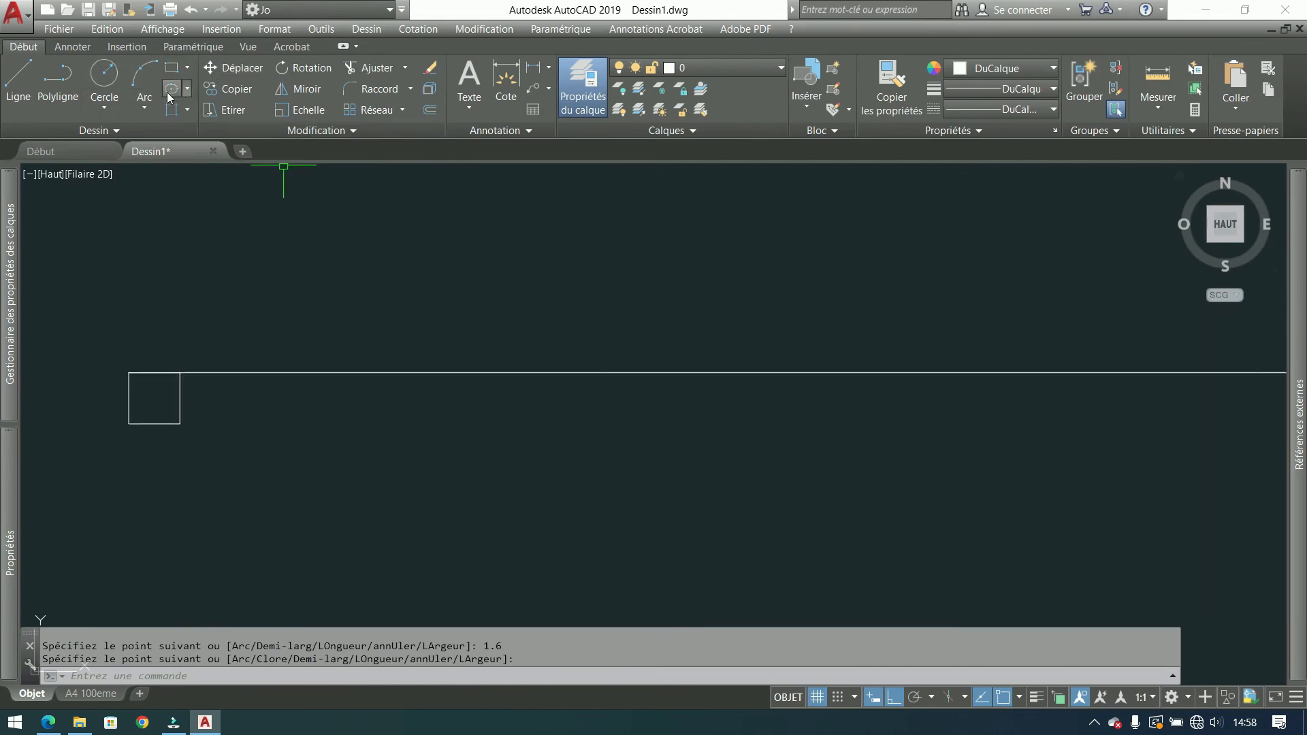
click(176, 74)
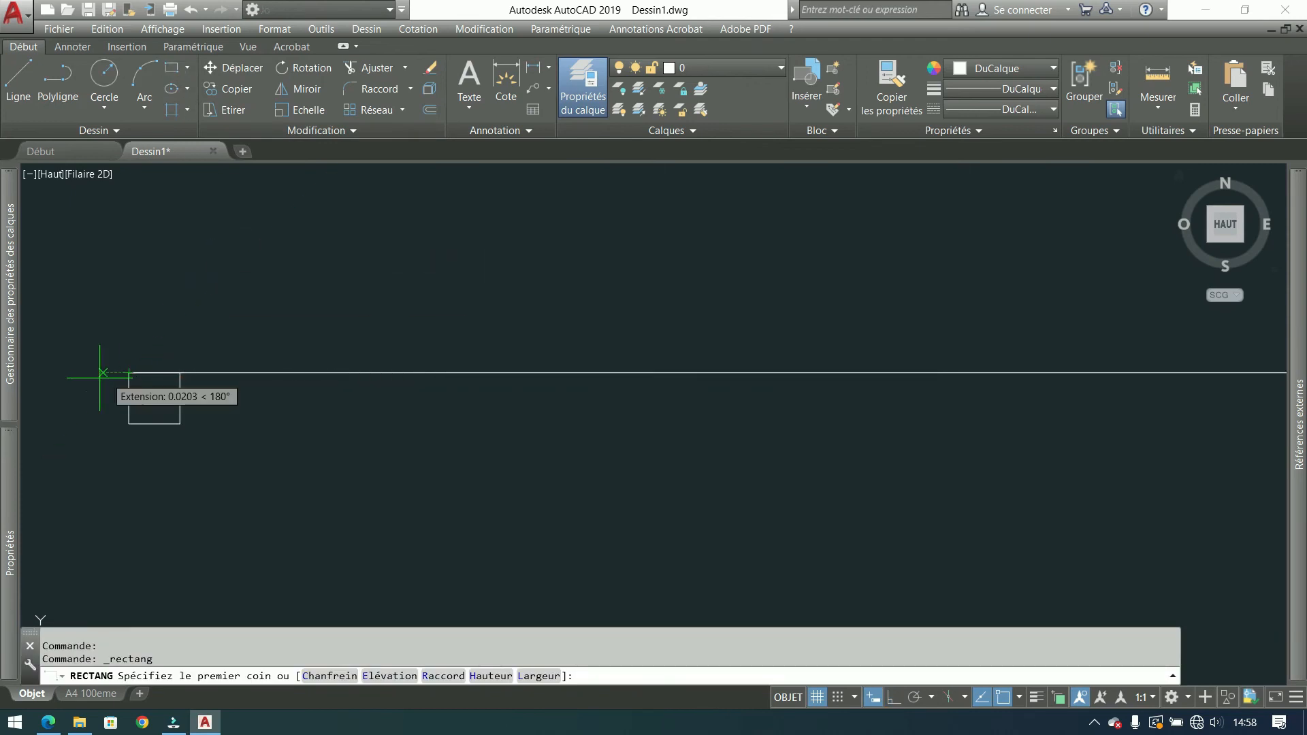
key(Escape)
click(58, 82)
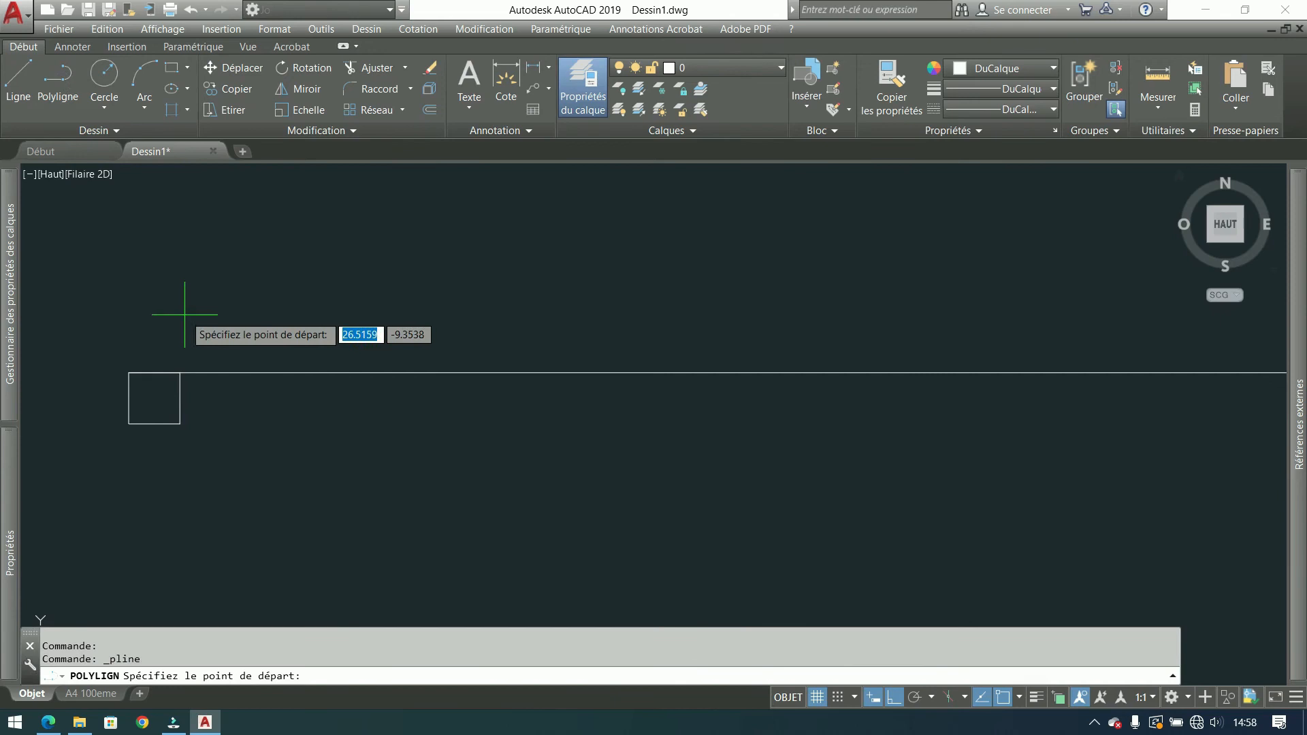
click(129, 372)
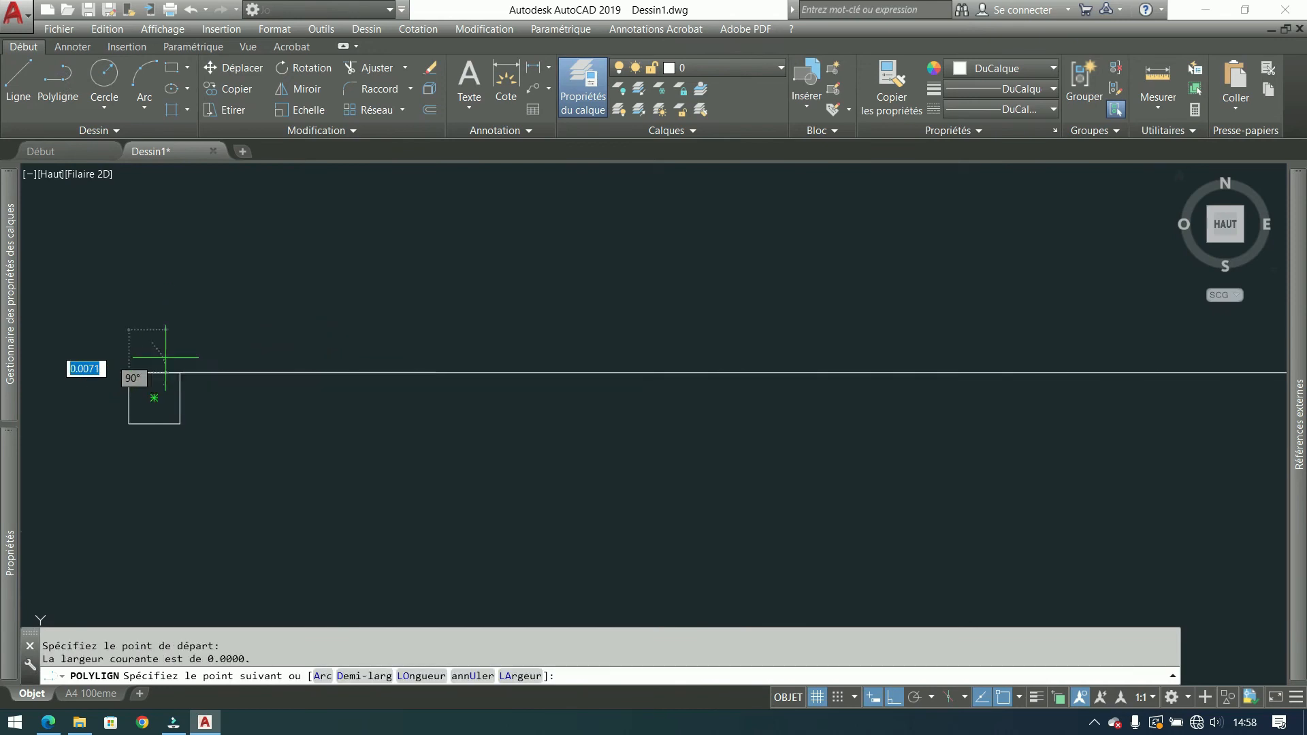
text(.)
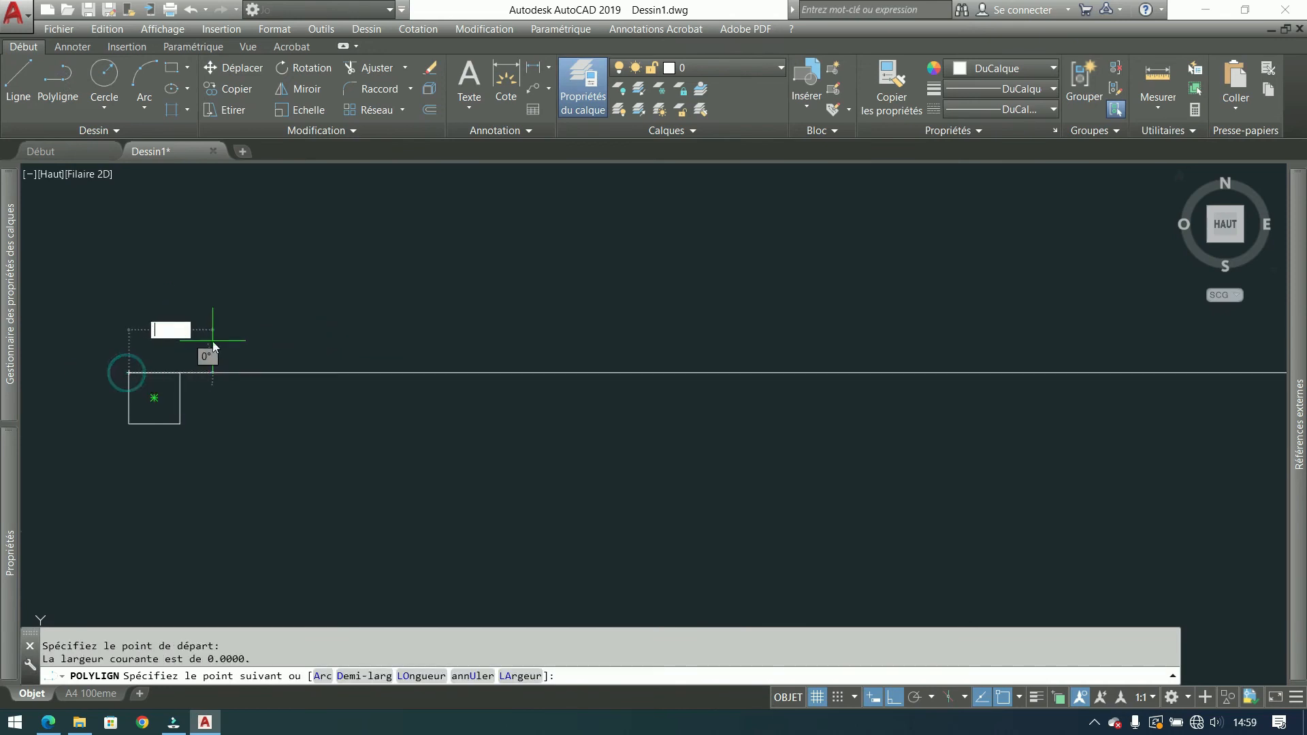
text(035)
key(Return)
click(164, 492)
key(Return)
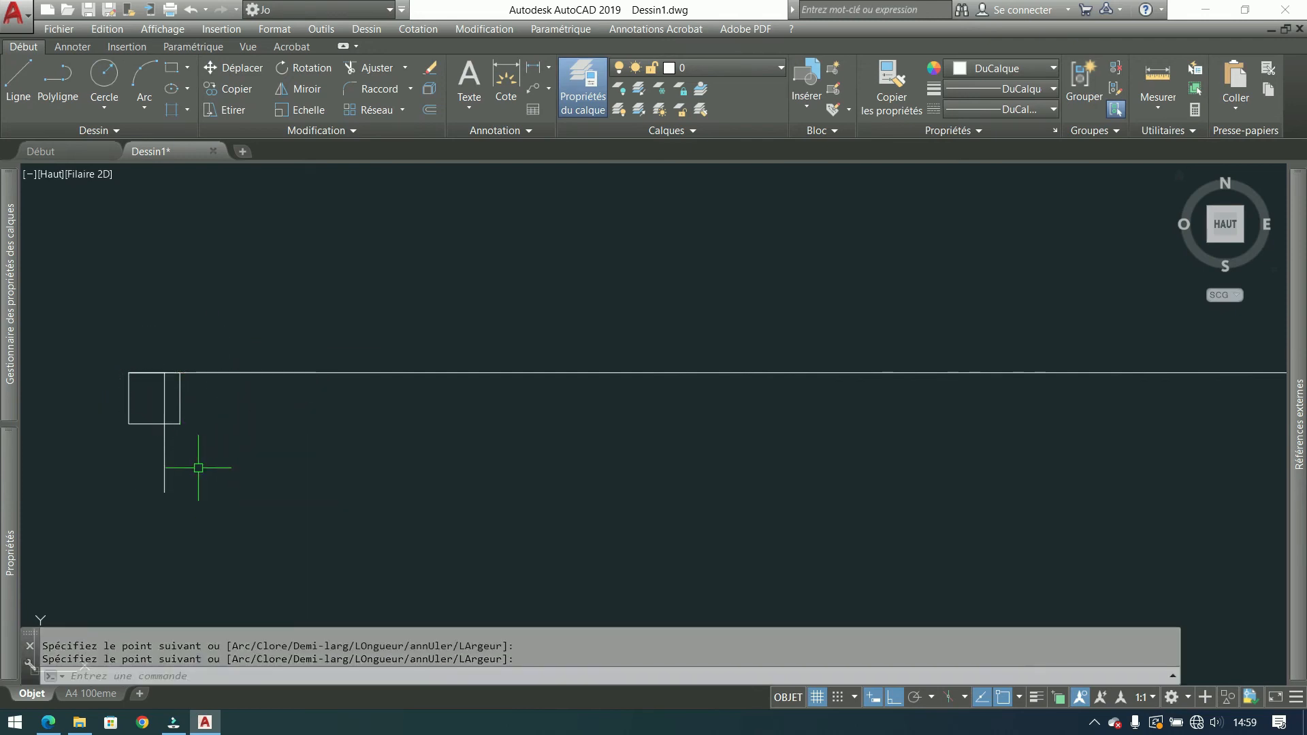
Step: Draw a 0.7651 by 0.04 rectangle for the door leaf from the corner of the construction polyline
click(171, 67)
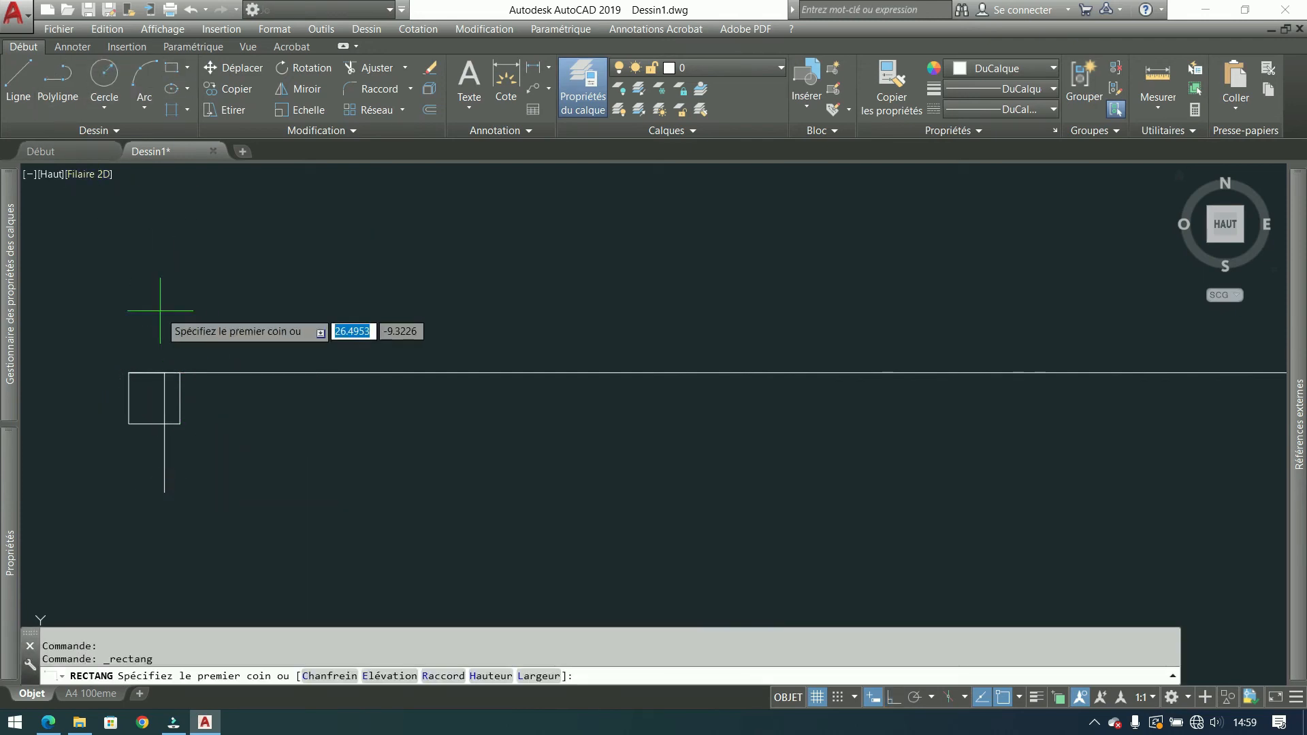
click(157, 374)
scroll(558, 360, down, 5)
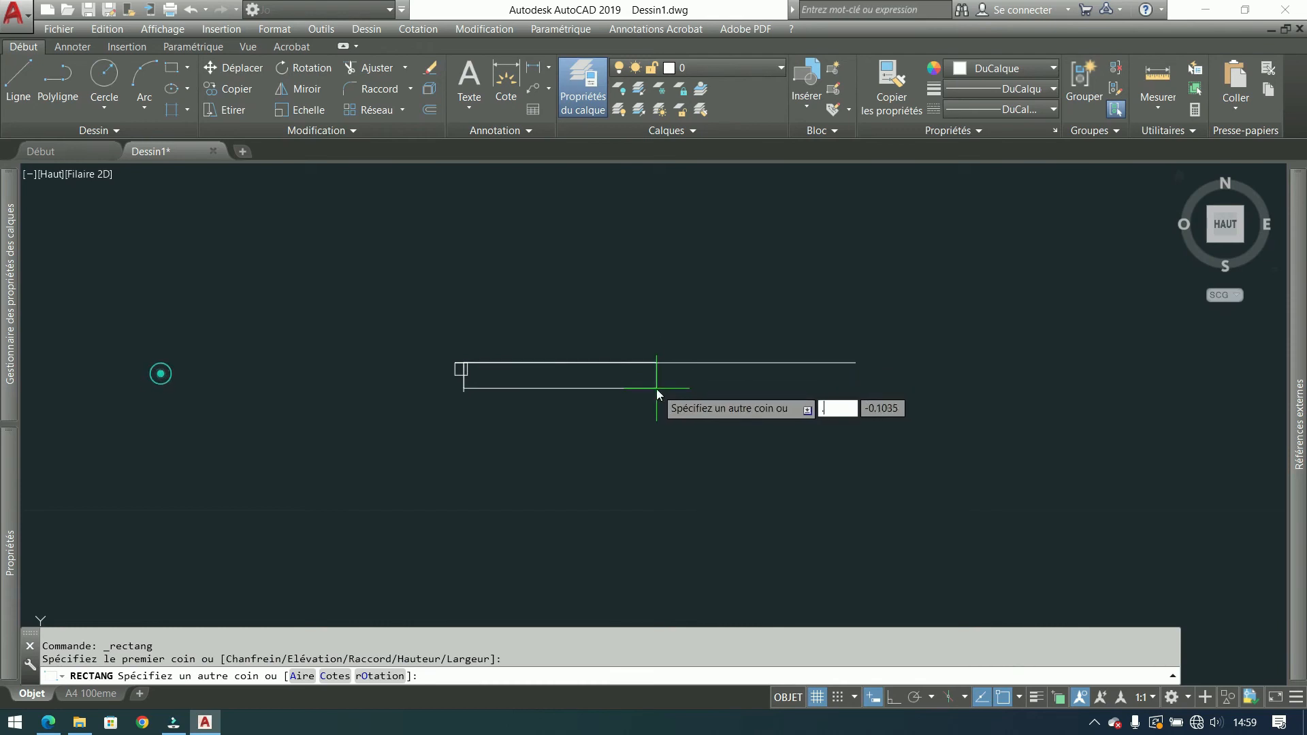
text(7651)
key(Tab)
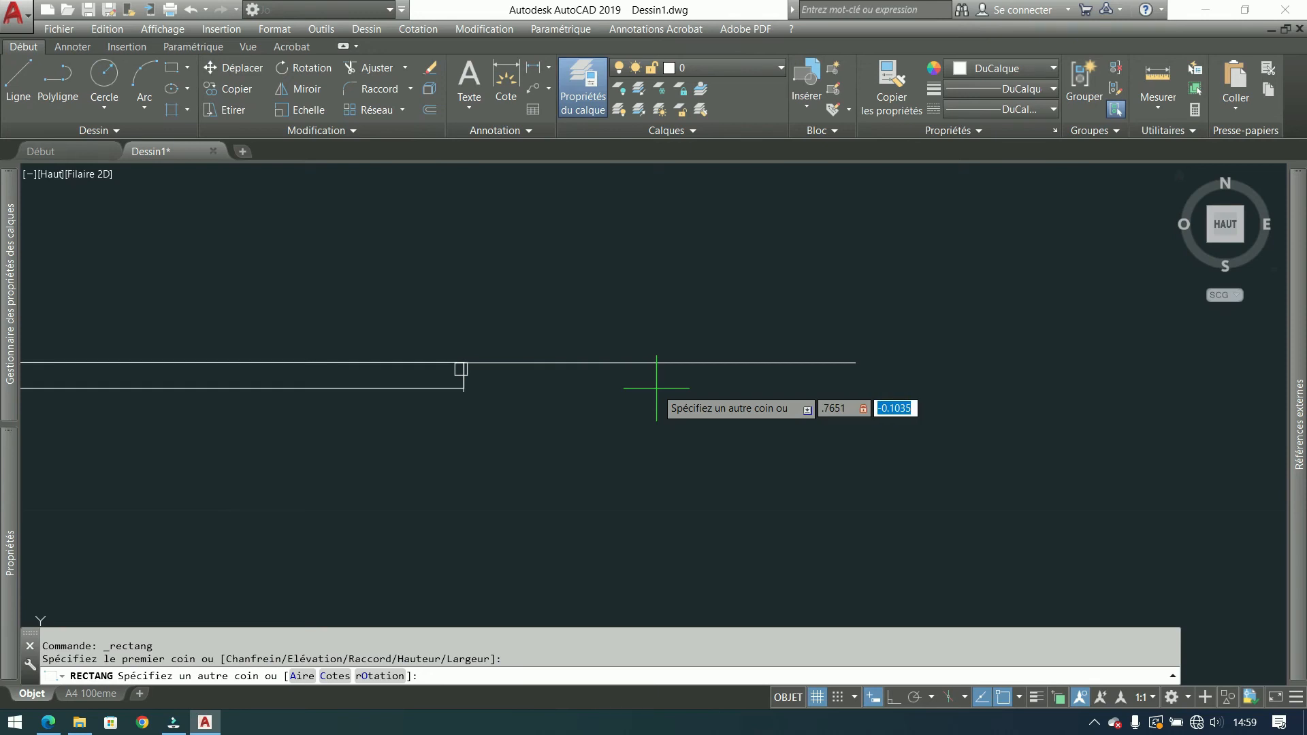
key(Return)
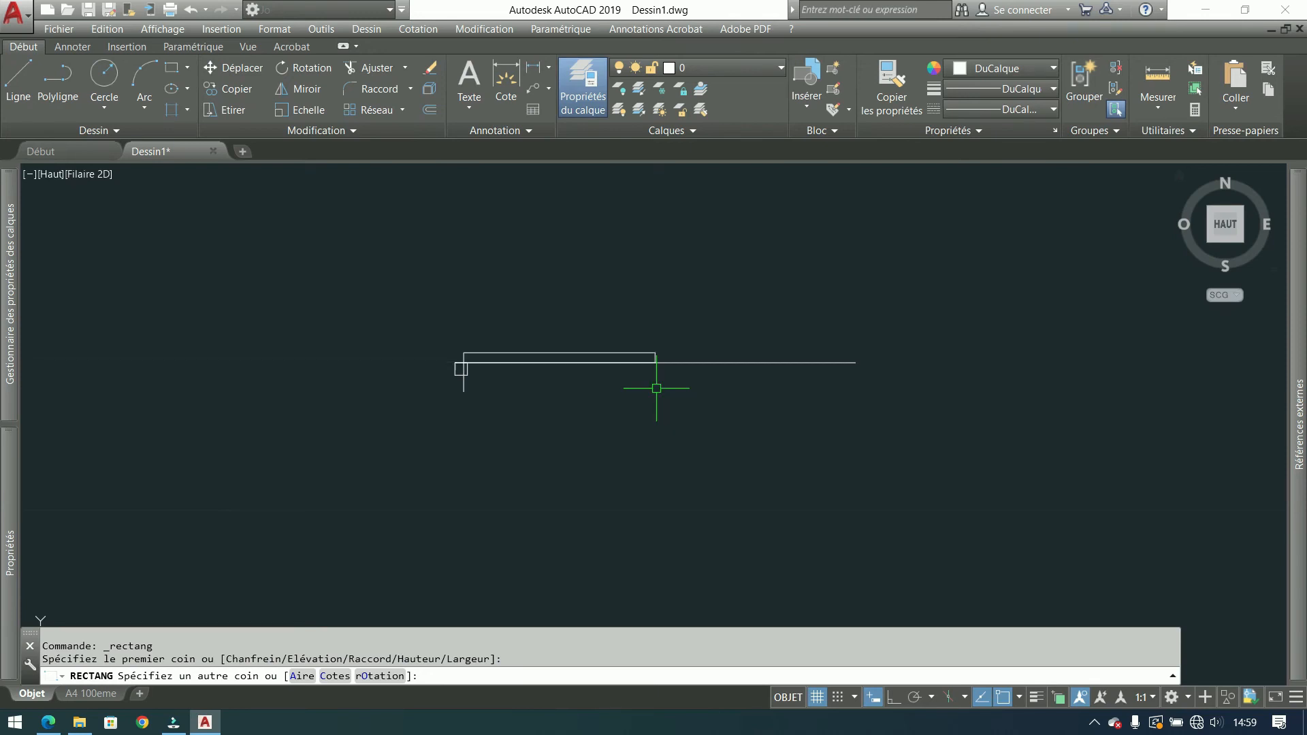
Step: Move the leaf rectangle down from its upper-left to its lower-left corner so its top edge lies on the 1.6 line
scroll(435, 375, up, 4)
click(449, 337)
click(353, 228)
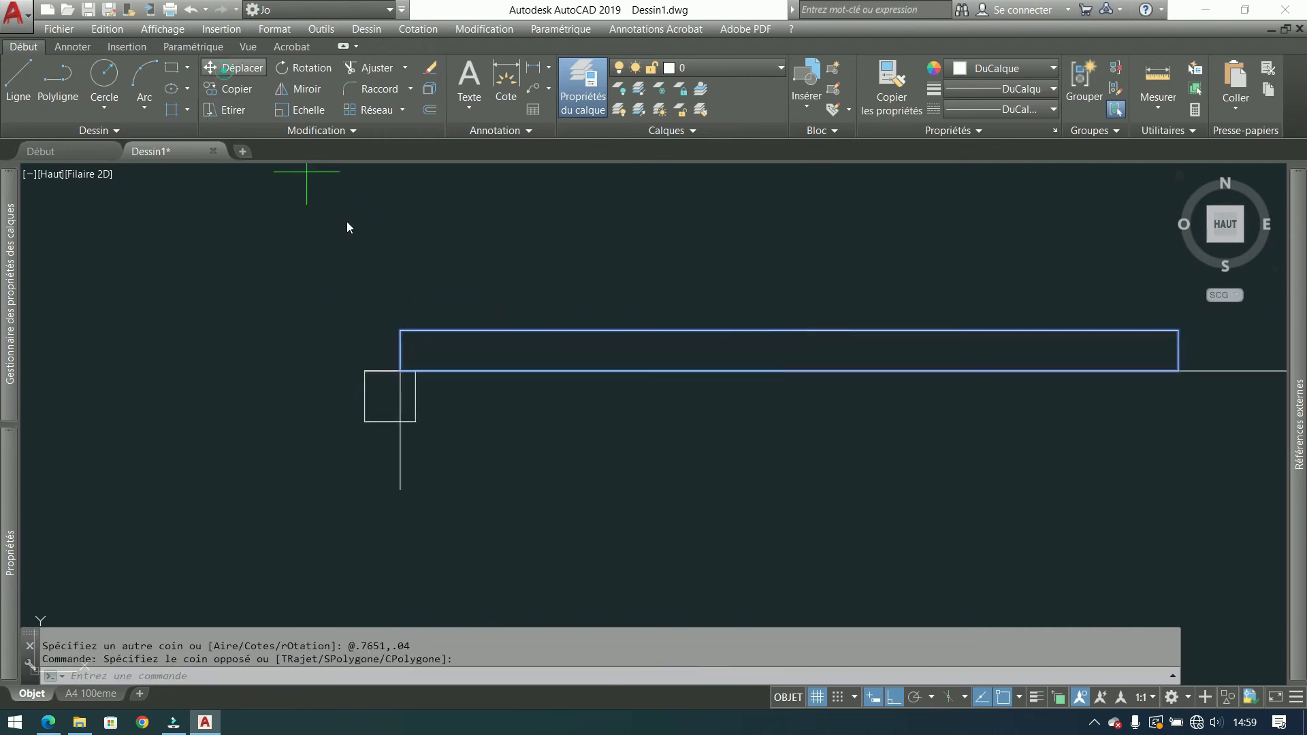
key(m)
key(Return)
click(400, 331)
click(401, 372)
Step: Delete the construction polyline that runs down through the small square
middle_drag(623, 407, 574, 411)
click(415, 465)
click(296, 491)
key(Delete)
Step: Create a boundary polyline from the L-shaped part of the square outside the leaf and erase the original square
middle_drag(407, 300, 334, 313)
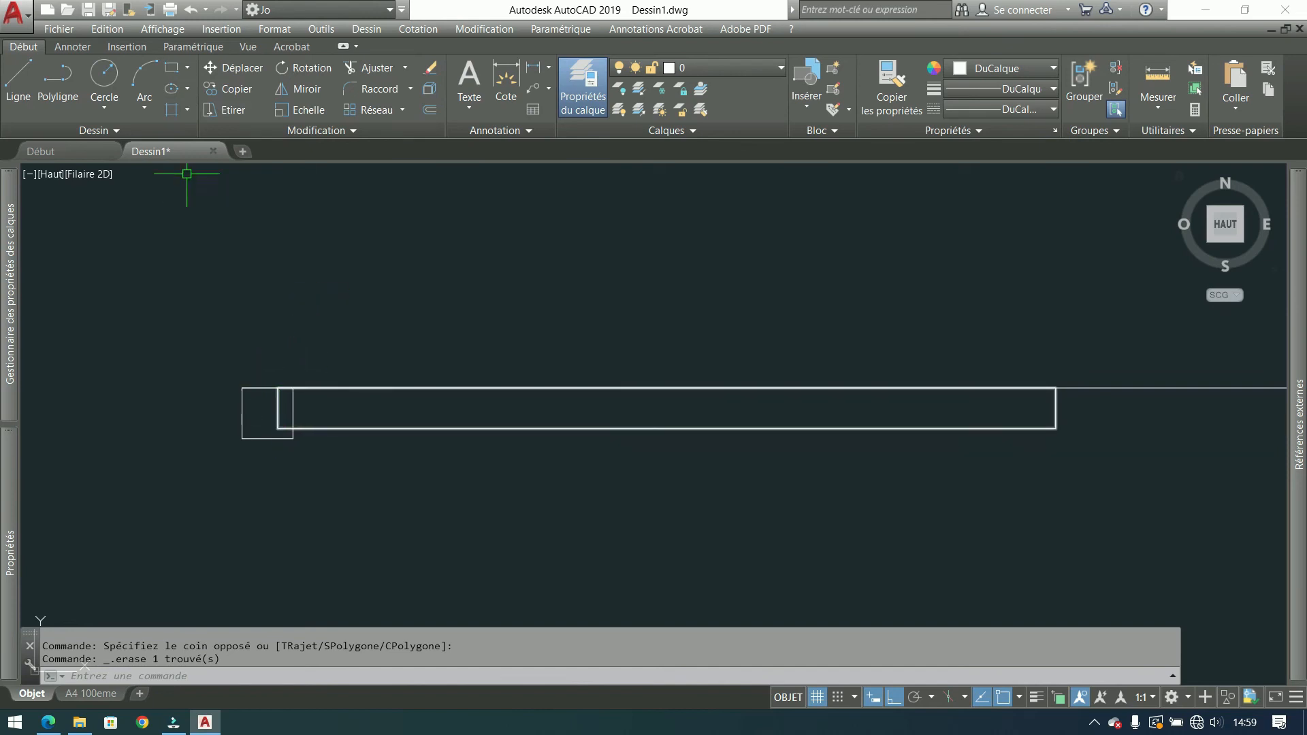
click(176, 111)
click(30, 63)
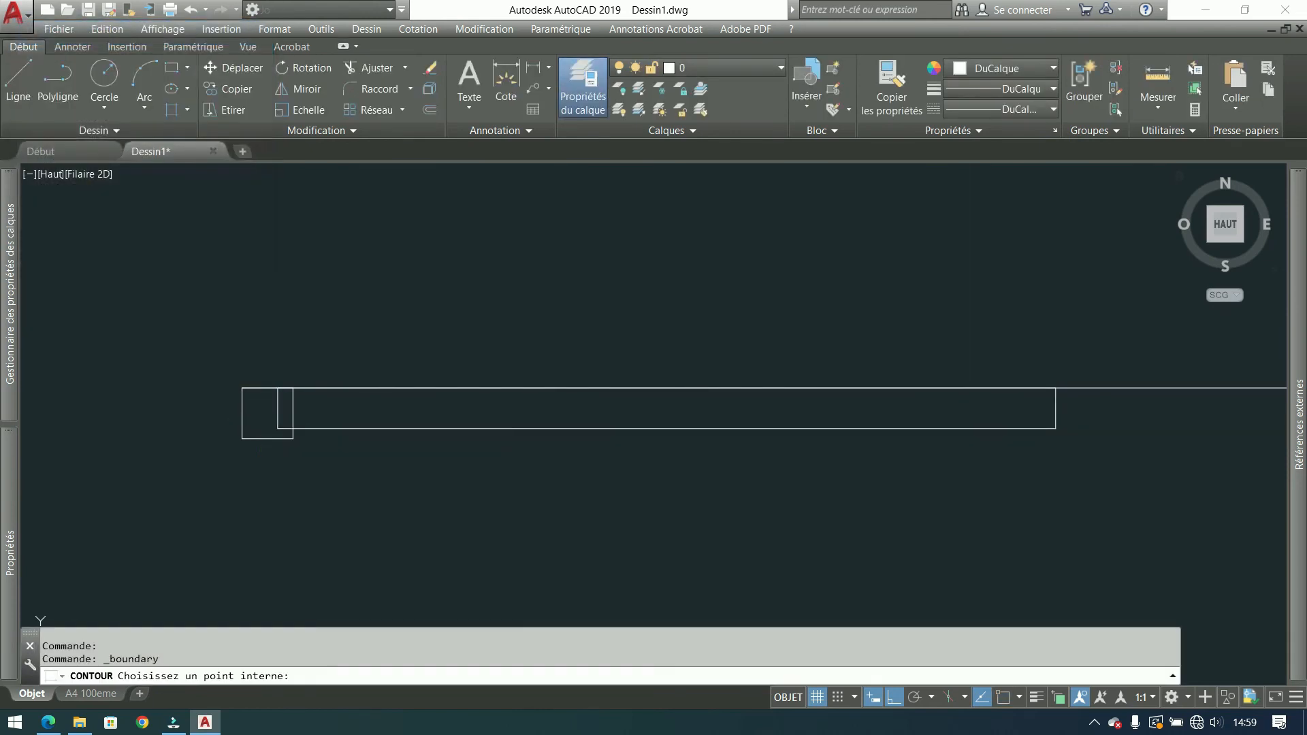
click(273, 415)
key(Return)
click(293, 413)
mouse_move(293, 413)
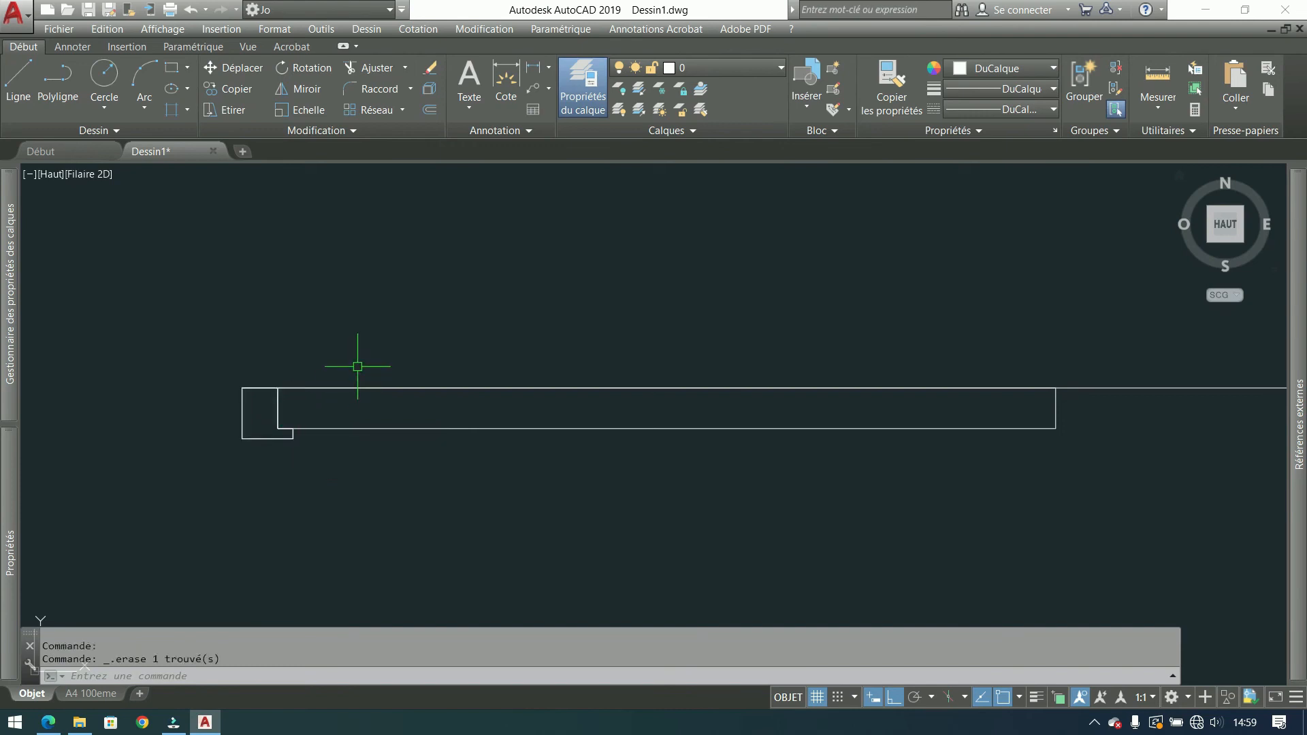
Step: Delete the 1.6 horizontal reference line running along the top of the leaf
scroll(249, 400, down, 2)
scroll(468, 402, up, 1)
scroll(468, 403, down, 1)
click(871, 354)
click(763, 395)
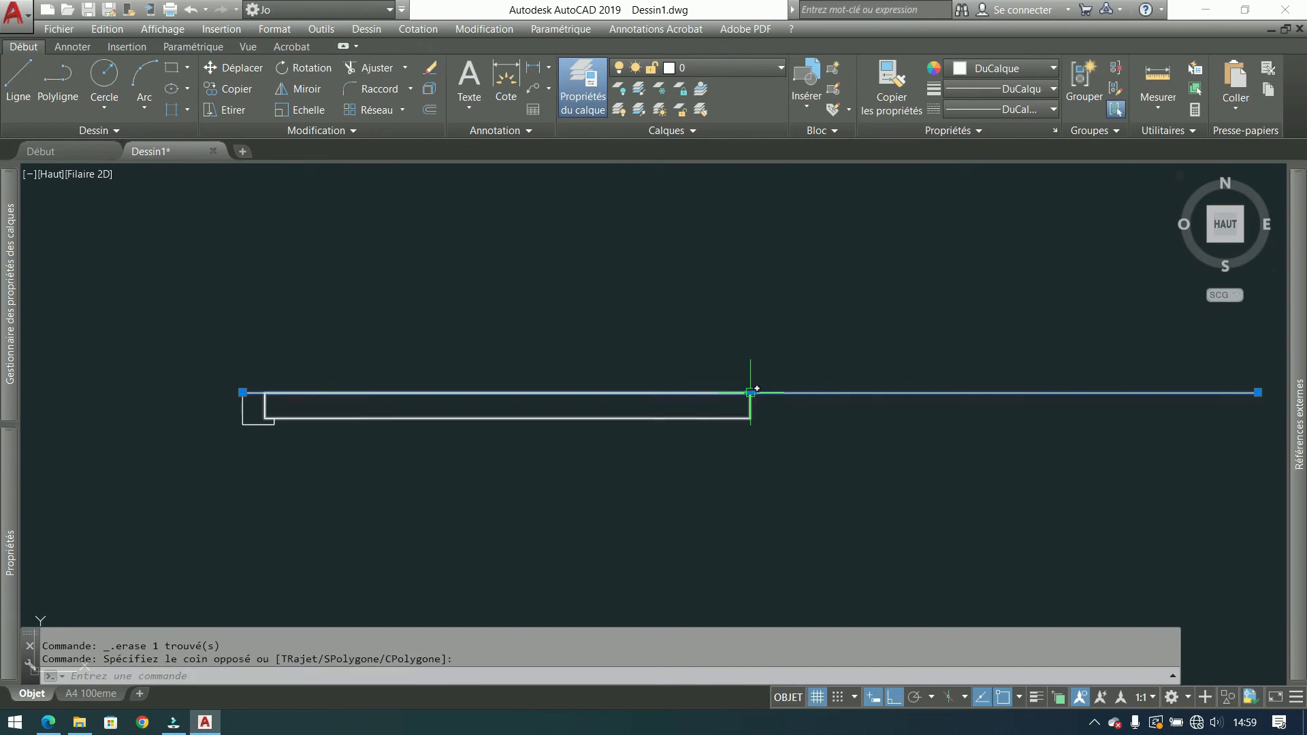
key(Delete)
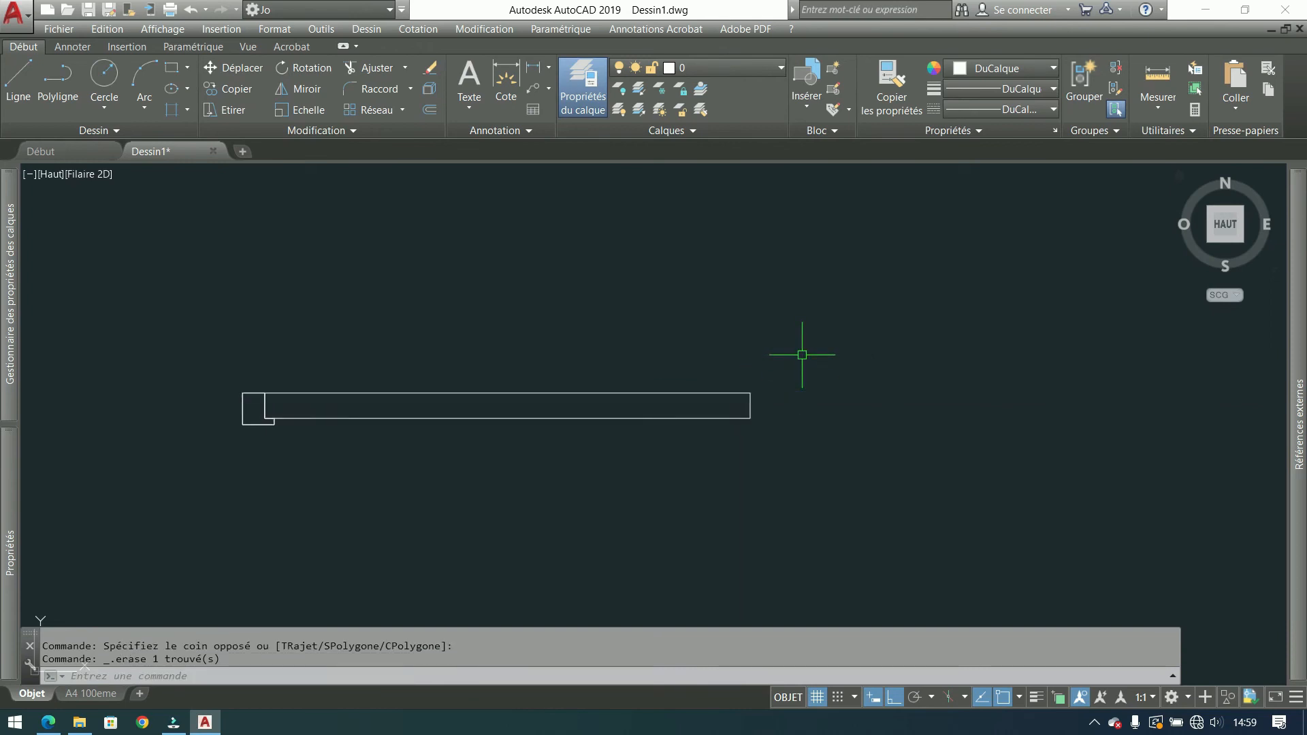
scroll(276, 425, up, 6)
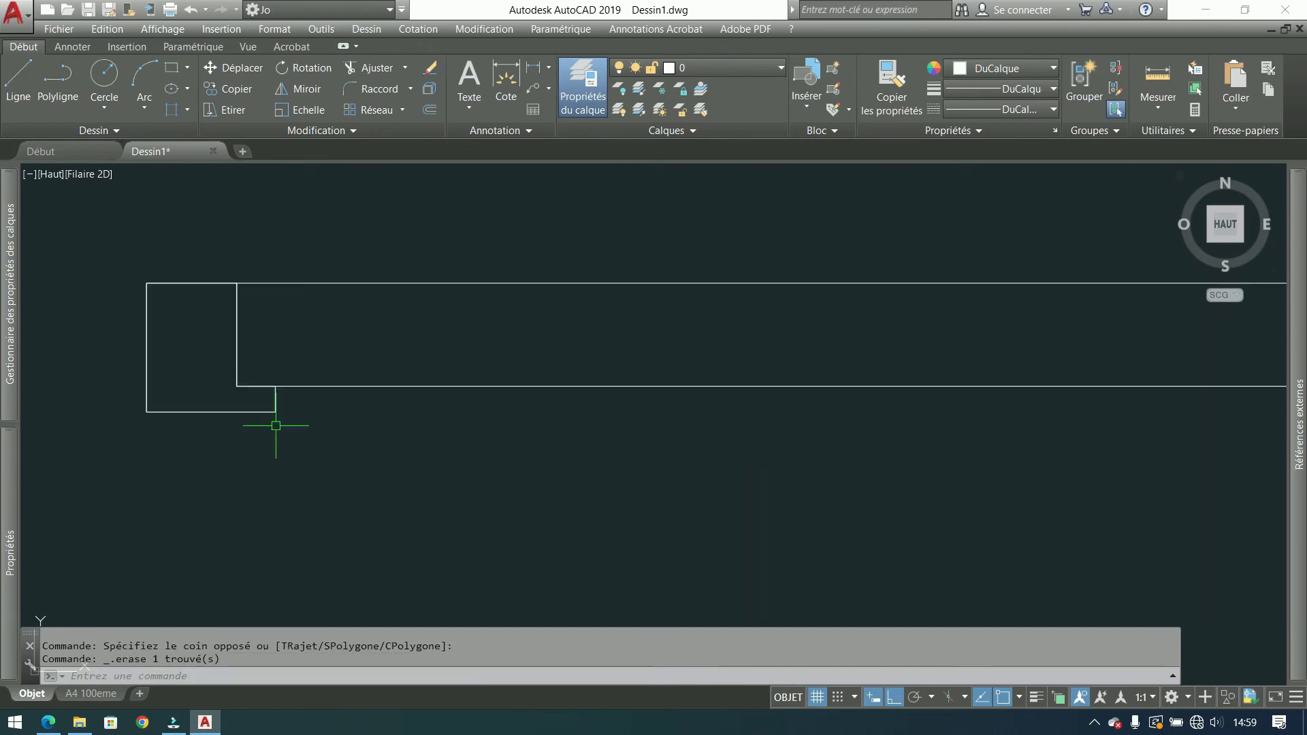
Step: Draw a 0.04 by 0.04 square inside the leaf, starting from its lower-left corner beside the frame
click(172, 68)
click(237, 386)
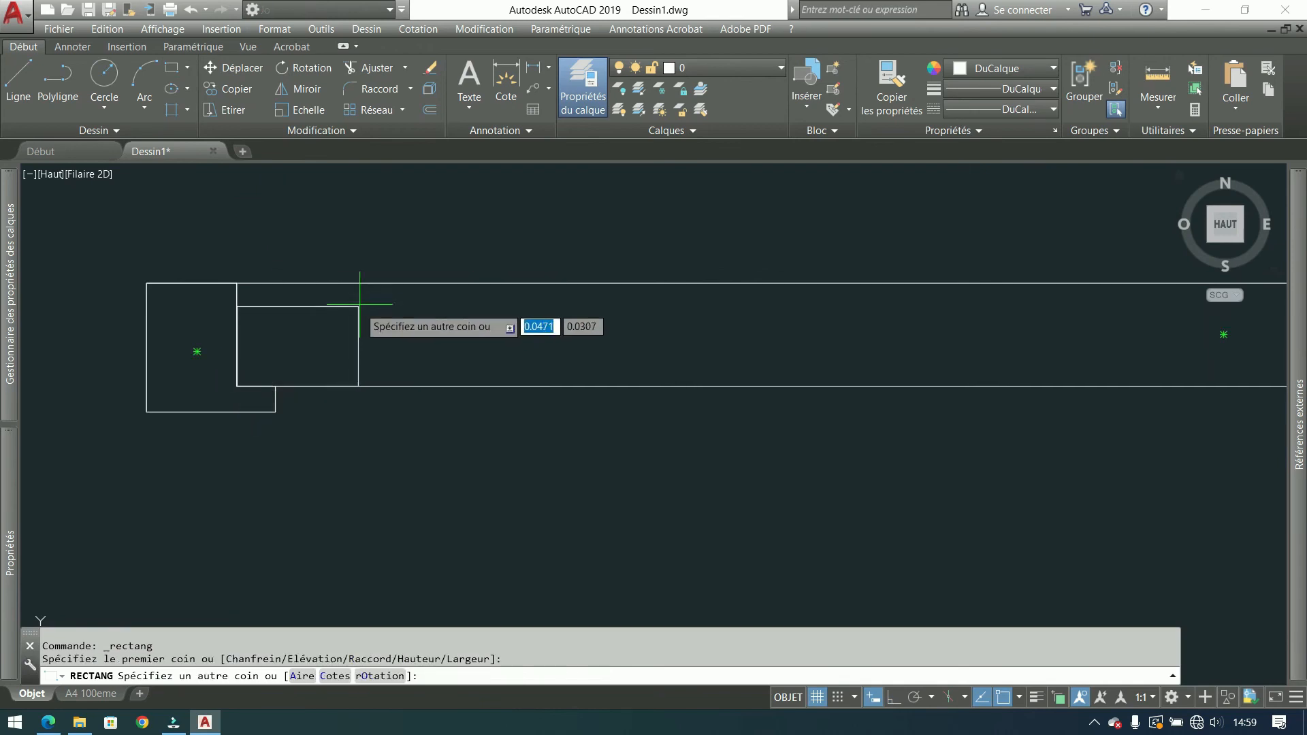
text(.)
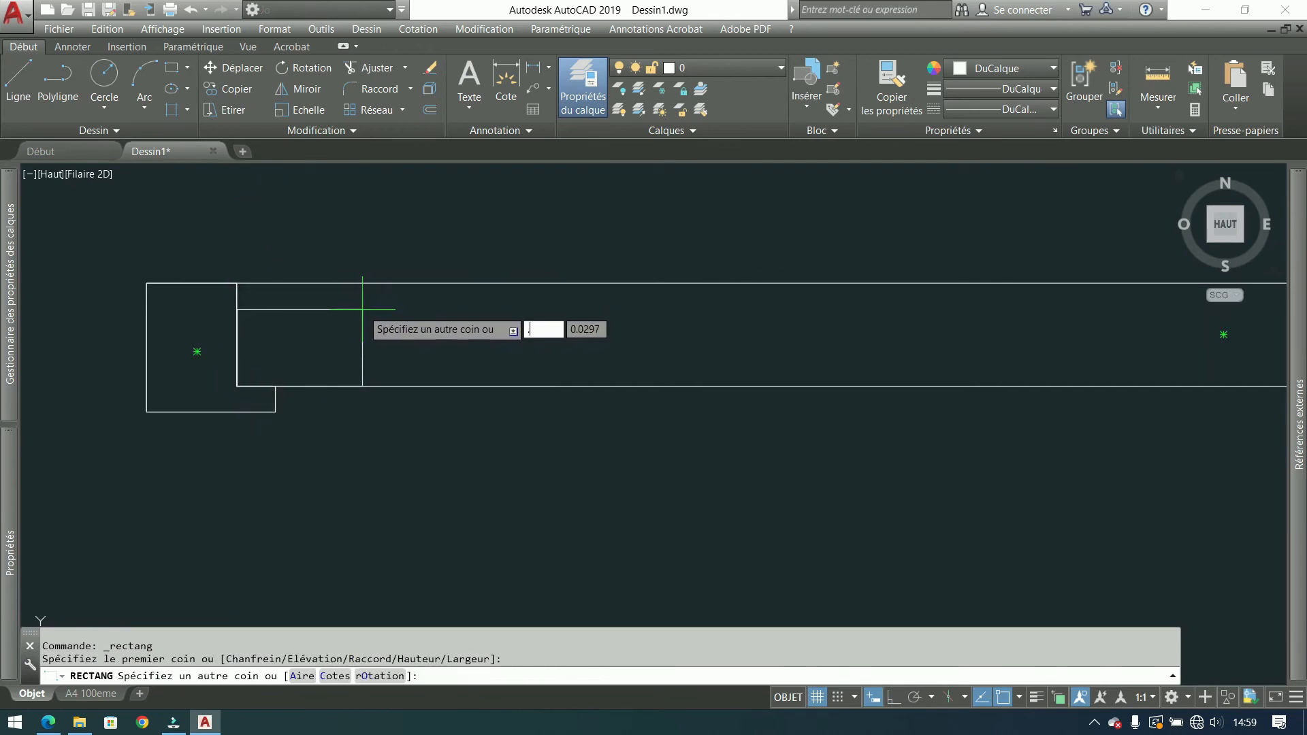
text(04)
key(Tab)
text(.04)
key(Return)
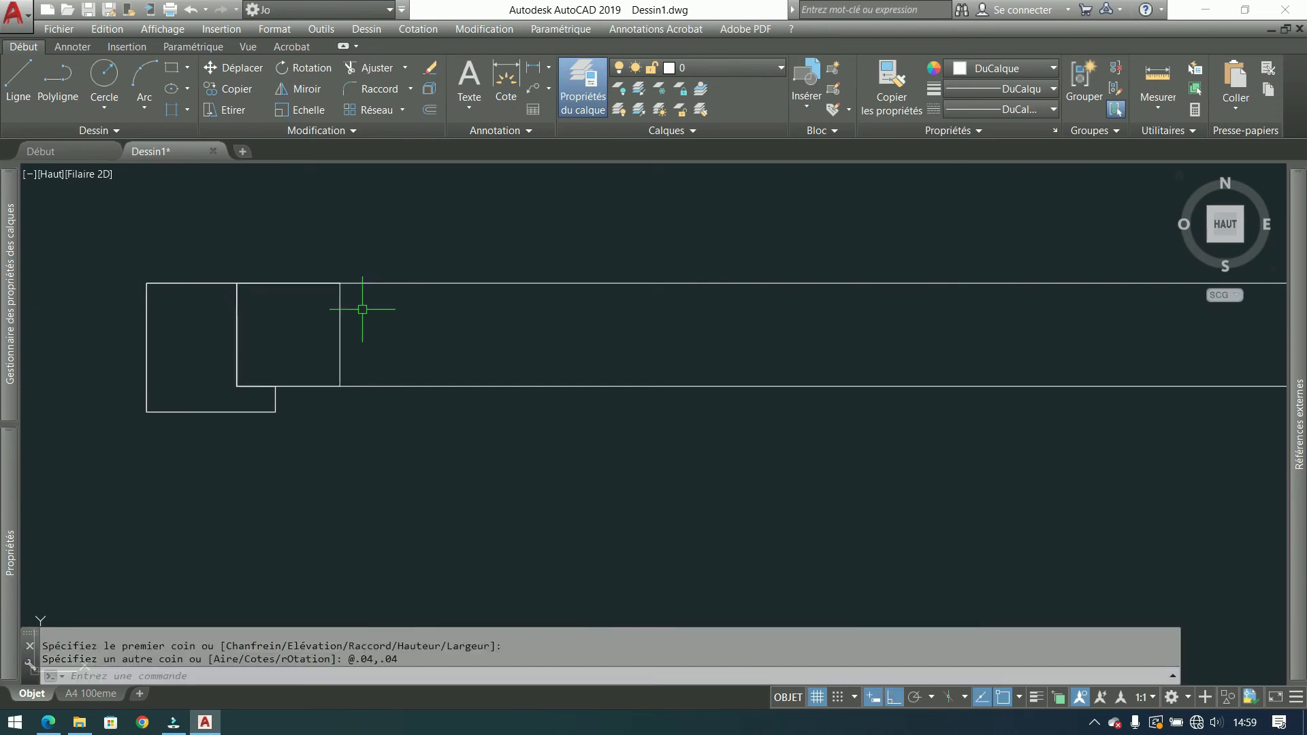
Step: Mirror the small square about the leaf's vertical centre line to its opposite end, keeping the original
click(353, 299)
click(305, 323)
scroll(276, 317, down, 4)
middle_drag(282, 286, 241, 308)
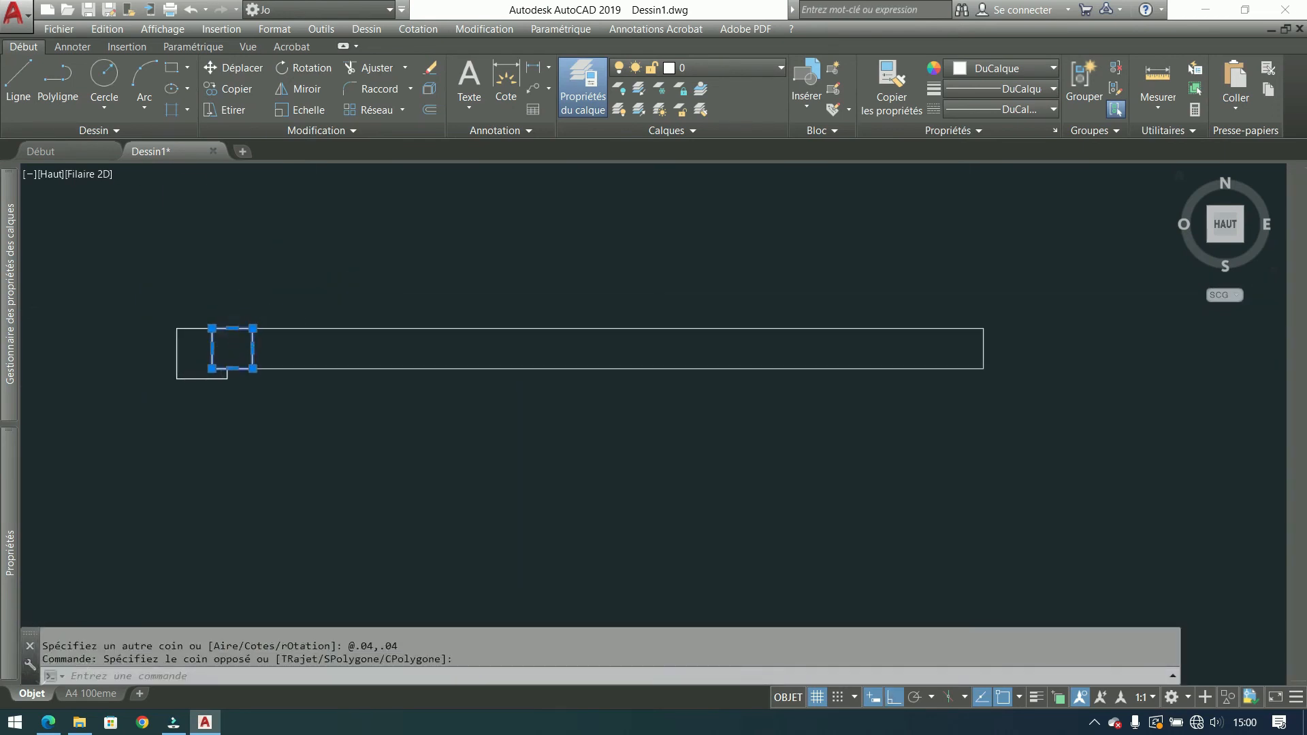
click(285, 89)
click(598, 348)
click(581, 246)
key(Return)
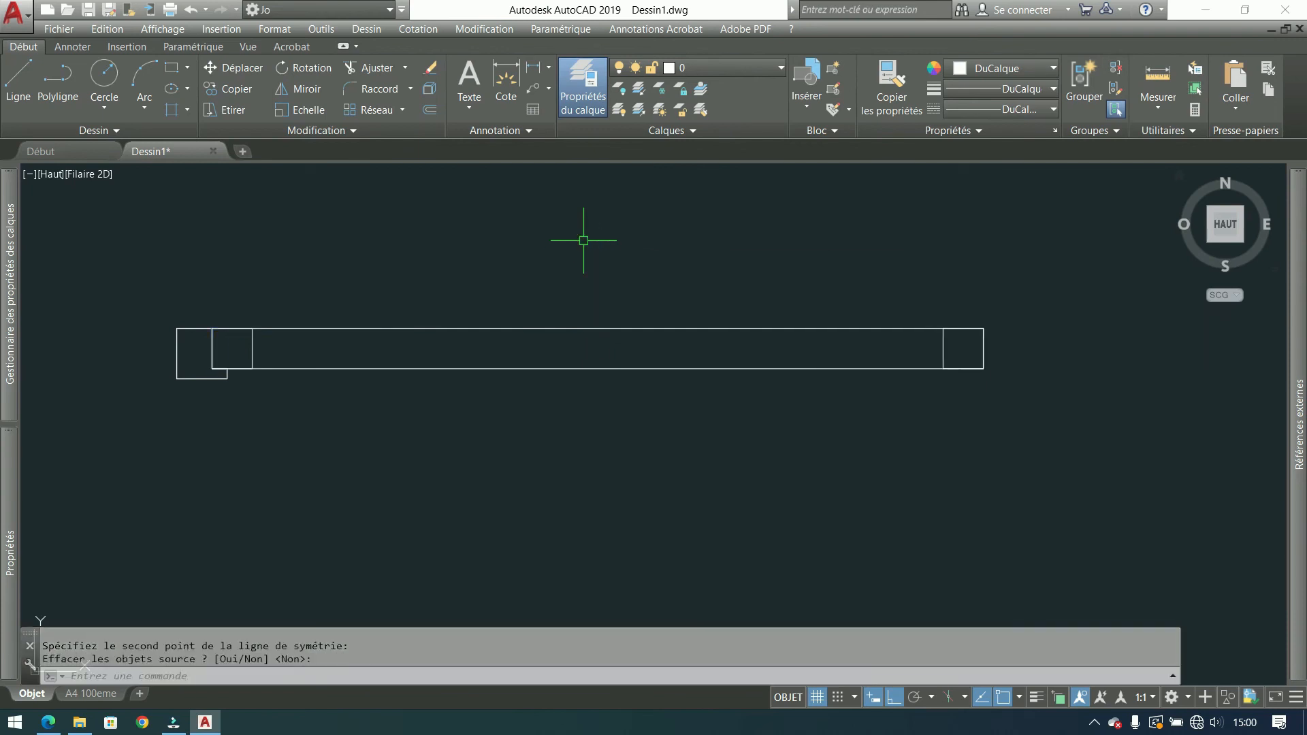
Step: Draw a rectangle inside the leaf, starting at the upper inner corner of the square beside the frame
click(171, 67)
click(252, 328)
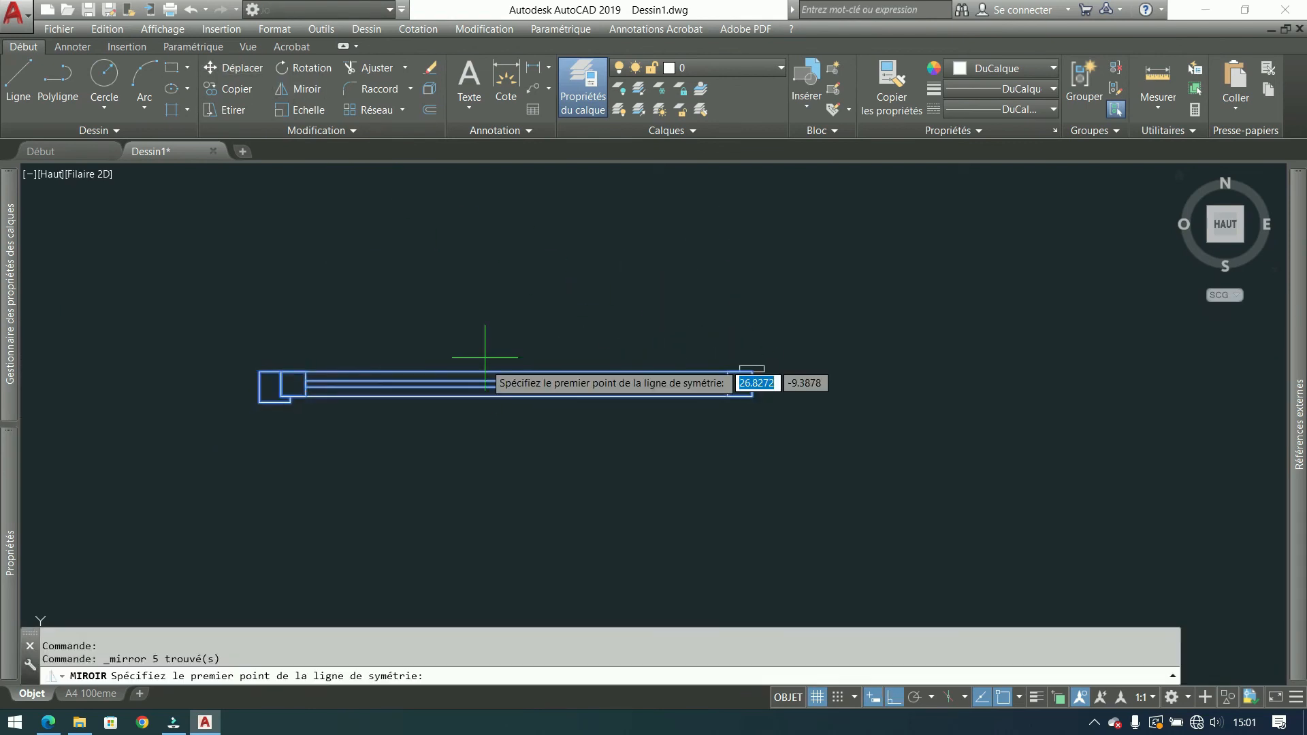
Step: Mirror the frame and leaf about the vertical line through the leaf's free end, keeping the originals
click(751, 381)
click(752, 481)
key(Return)
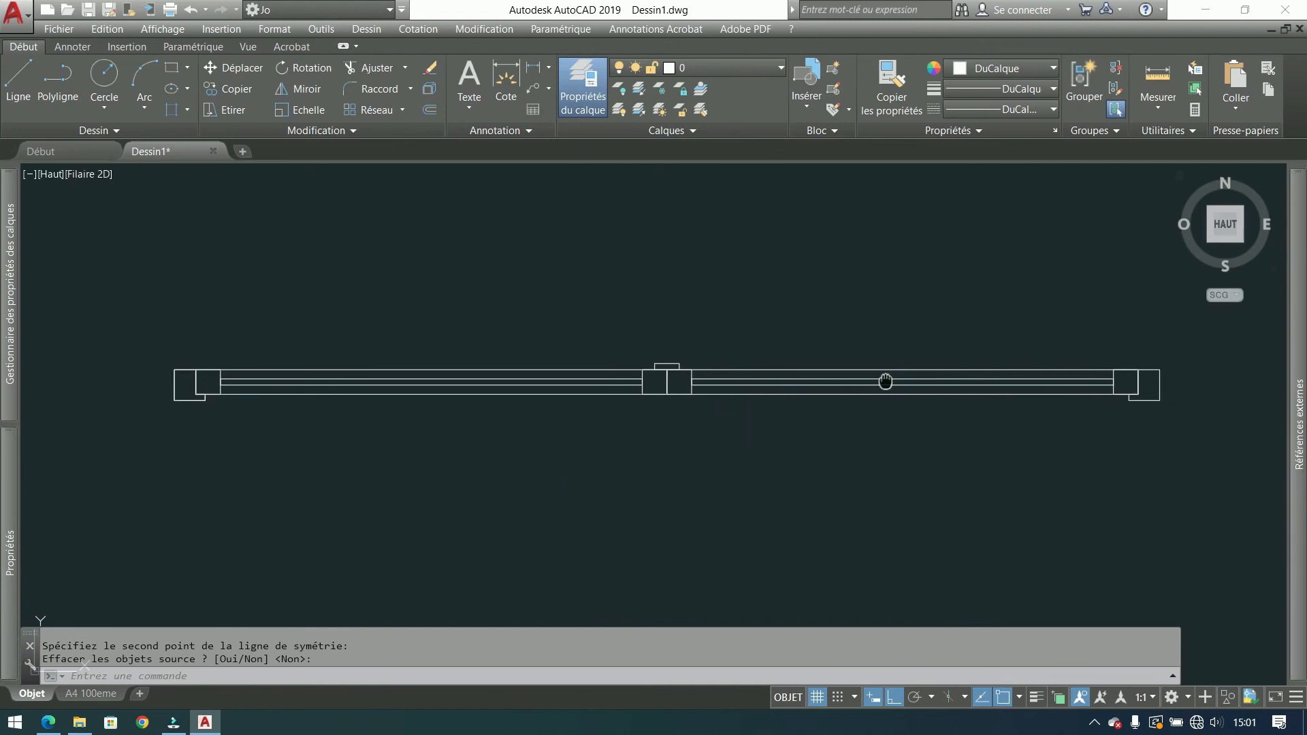
Step: Rotate the right leaf with its cover strip into the upright open position about its upper corner at the right frame
middle_drag(892, 381, 822, 392)
click(1046, 333)
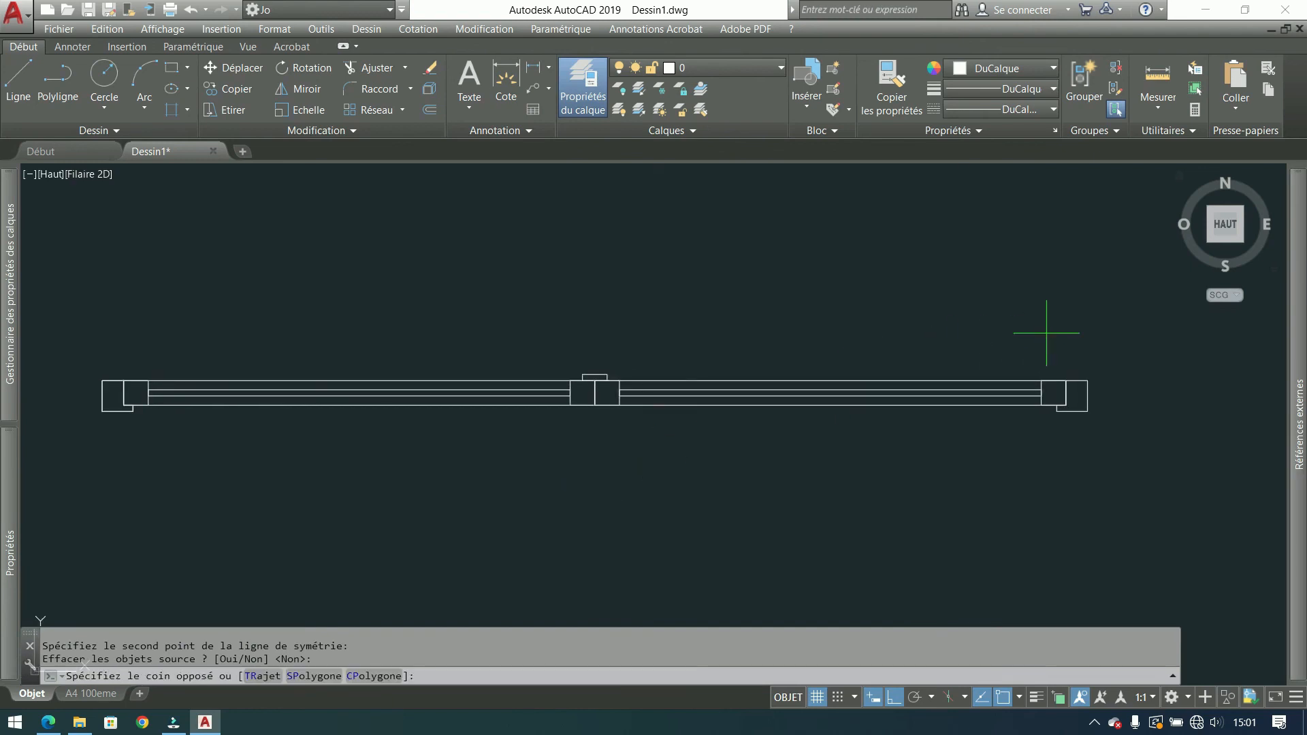
click(606, 434)
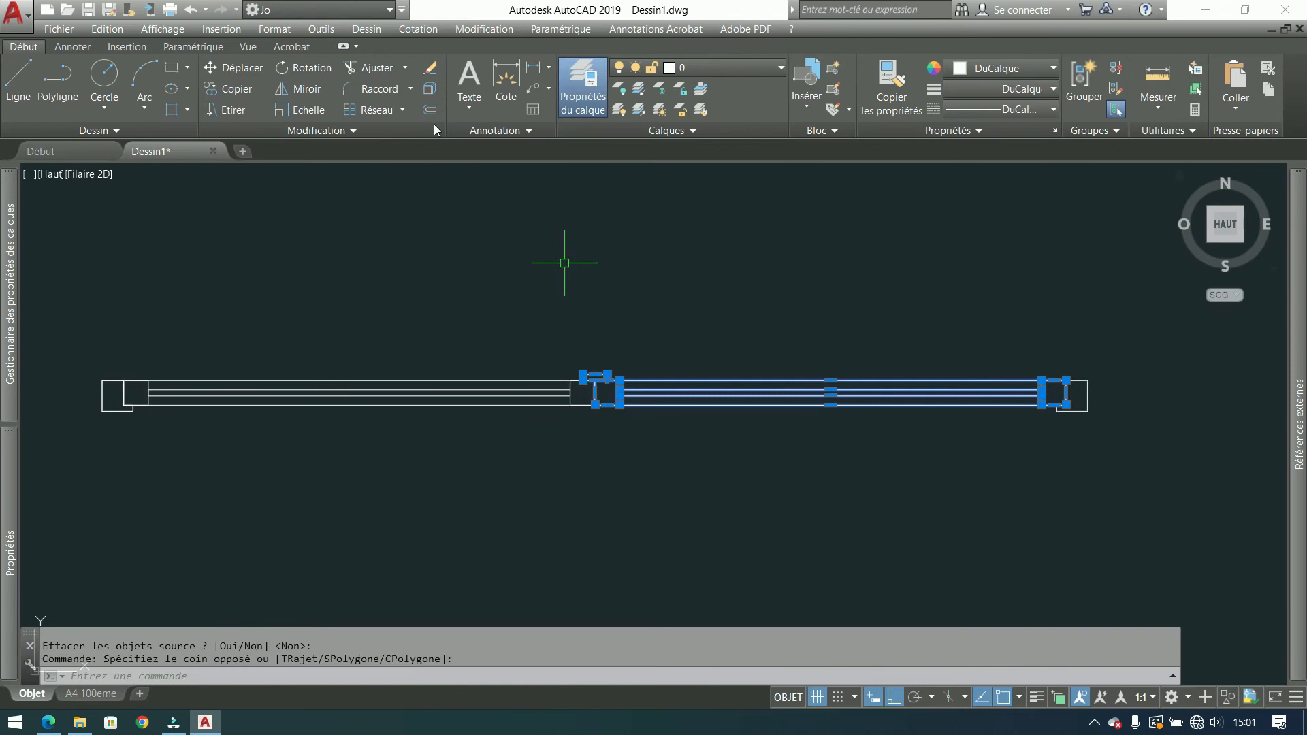
click(324, 68)
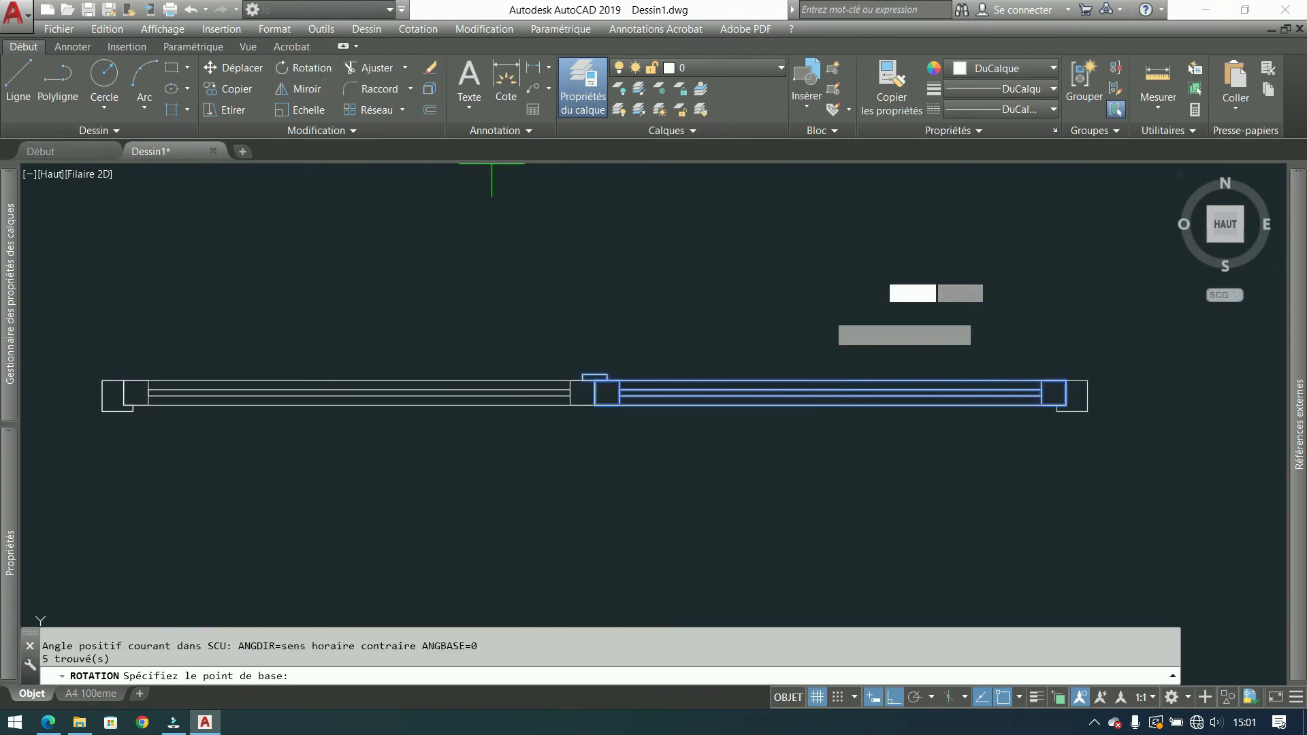
click(1066, 380)
click(1066, 479)
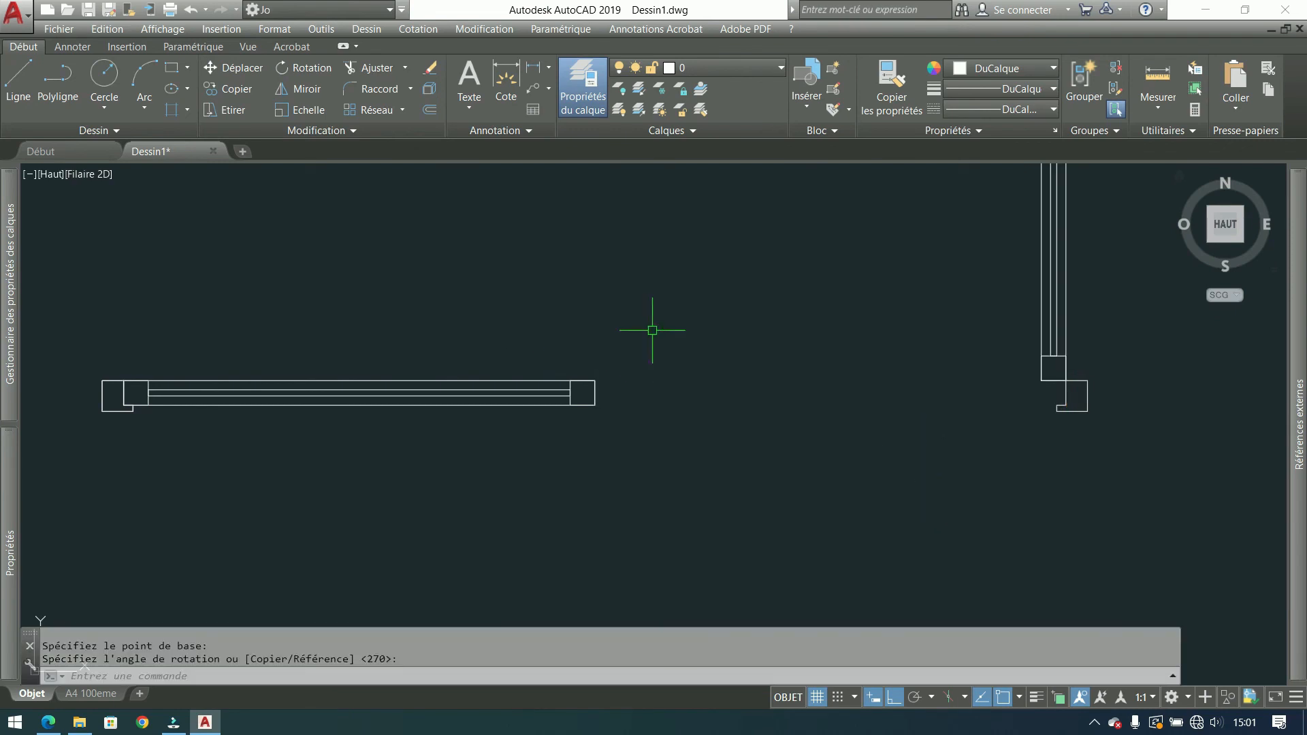
Step: Rotate the left leaf into the upright open position about its upper corner at the left frame
click(679, 306)
click(143, 439)
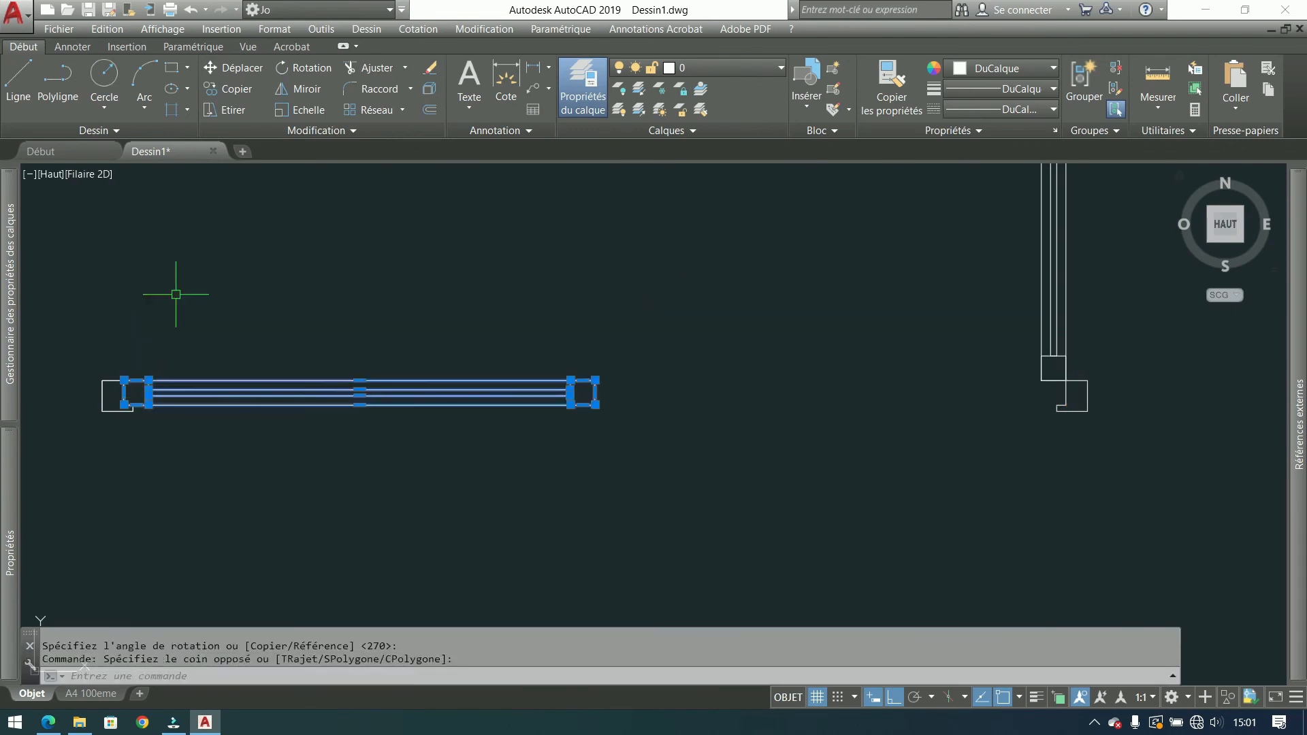
click(304, 68)
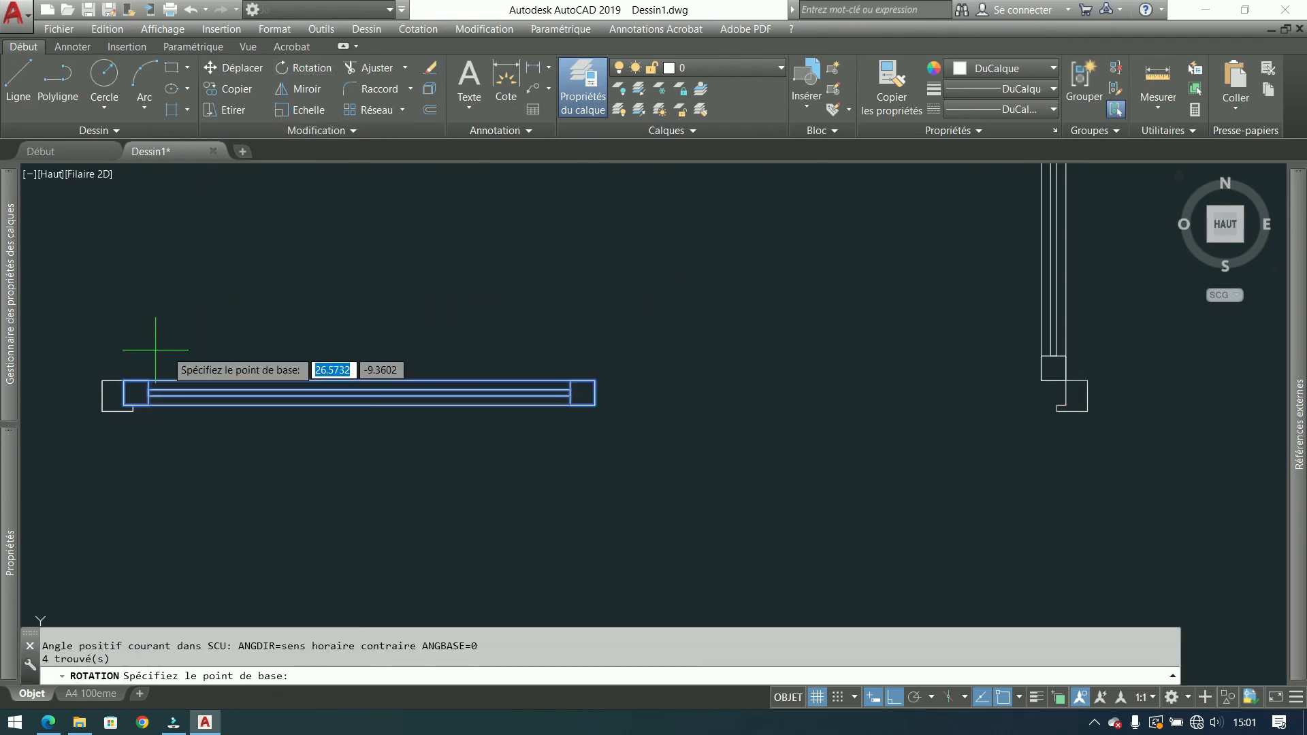
click(119, 390)
click(128, 272)
scroll(232, 490, down, 2)
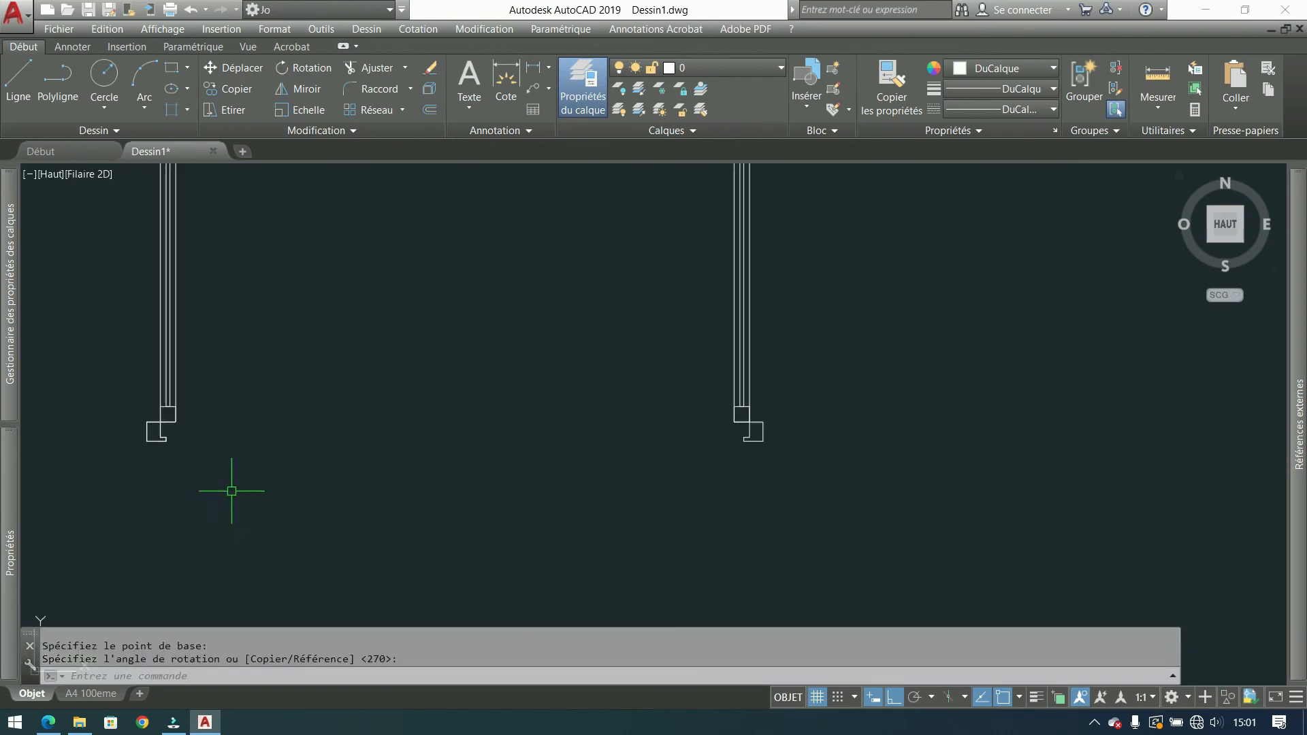
Step: Draw a circle about 0.765 in radius around each leaf's hinge corner, reaching the leaf's free end
middle_drag(231, 490, 231, 552)
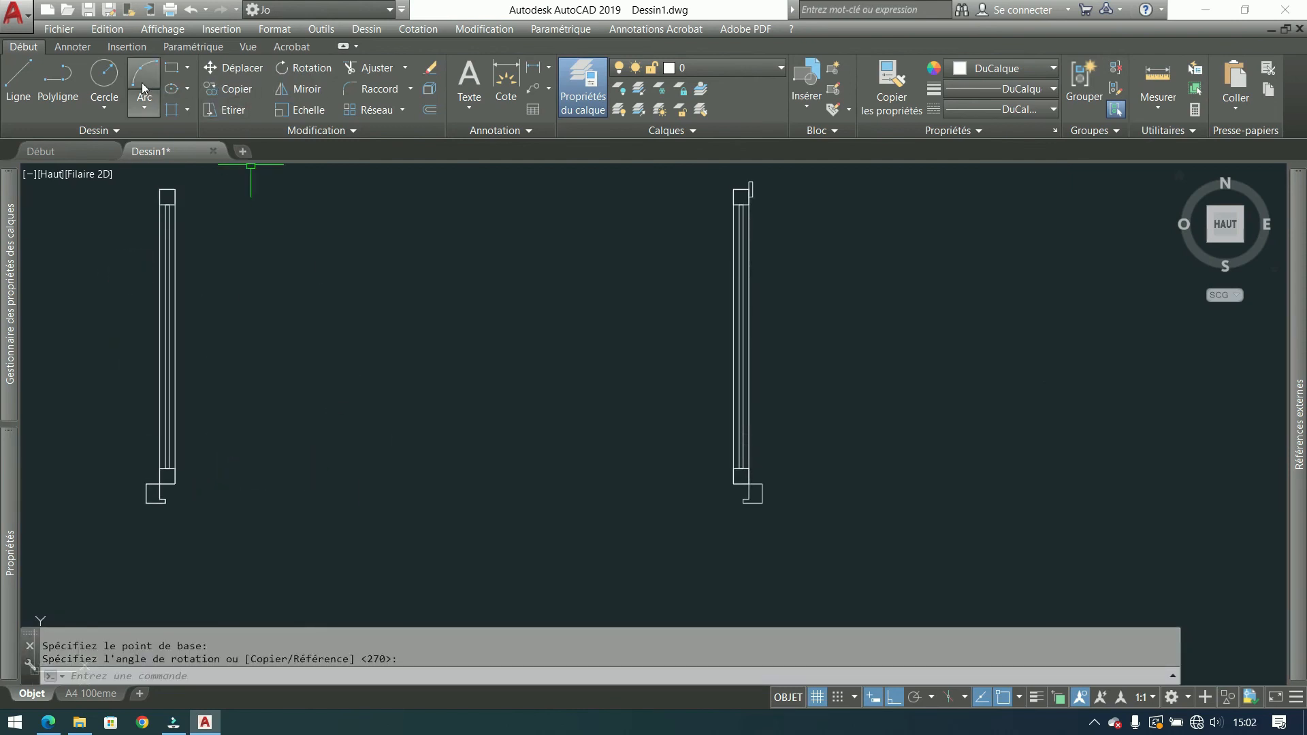
click(104, 73)
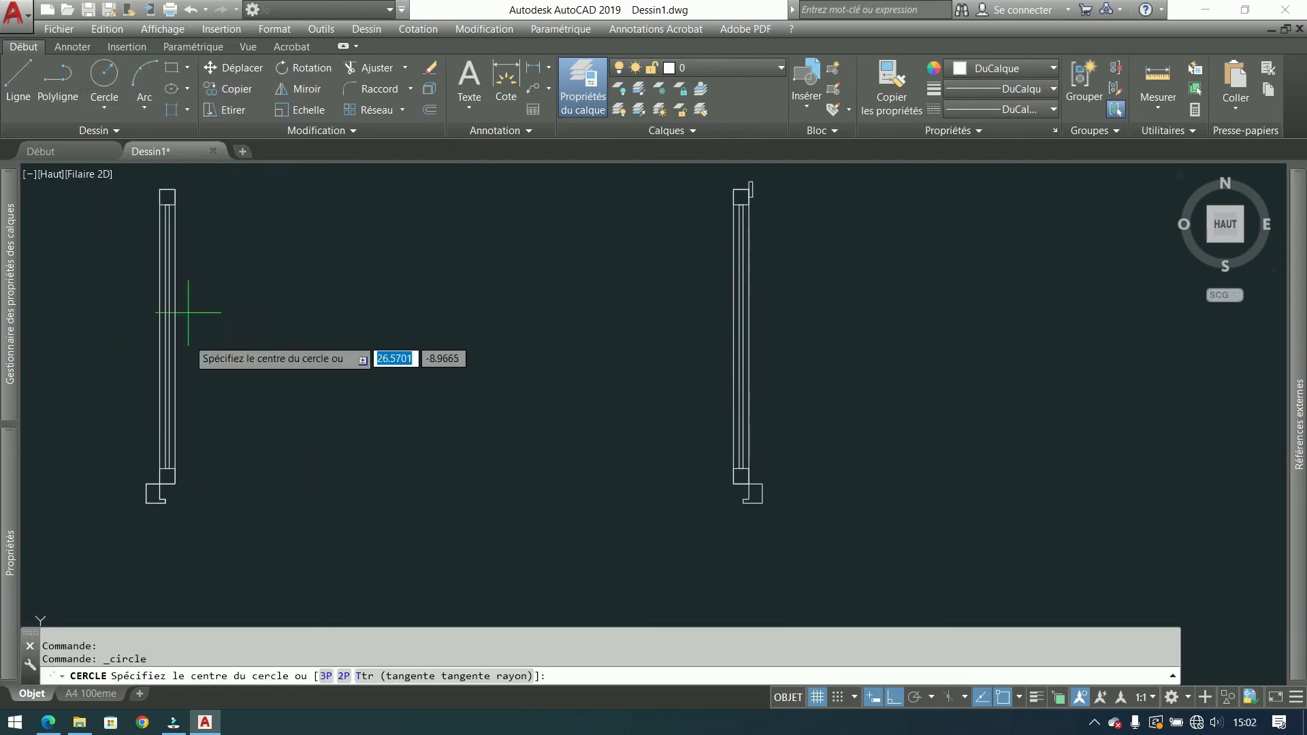
click(157, 490)
click(160, 192)
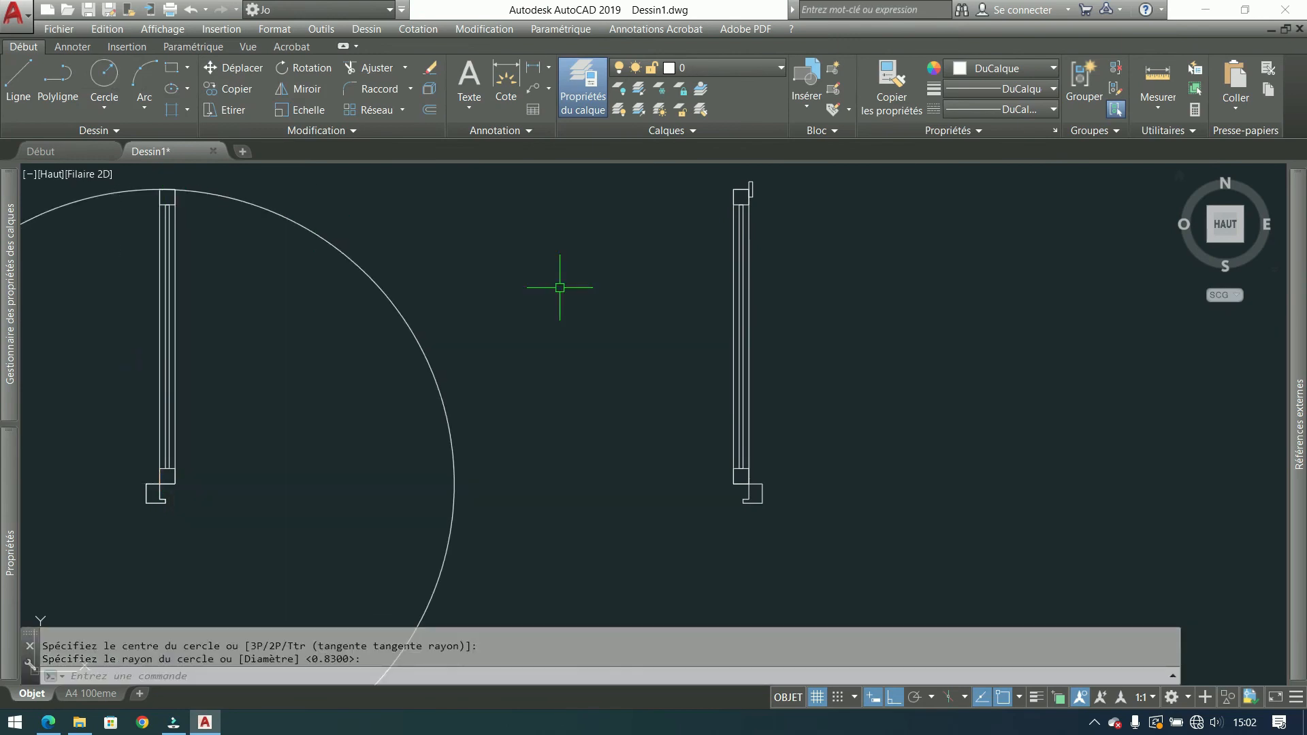
key(Return)
click(749, 483)
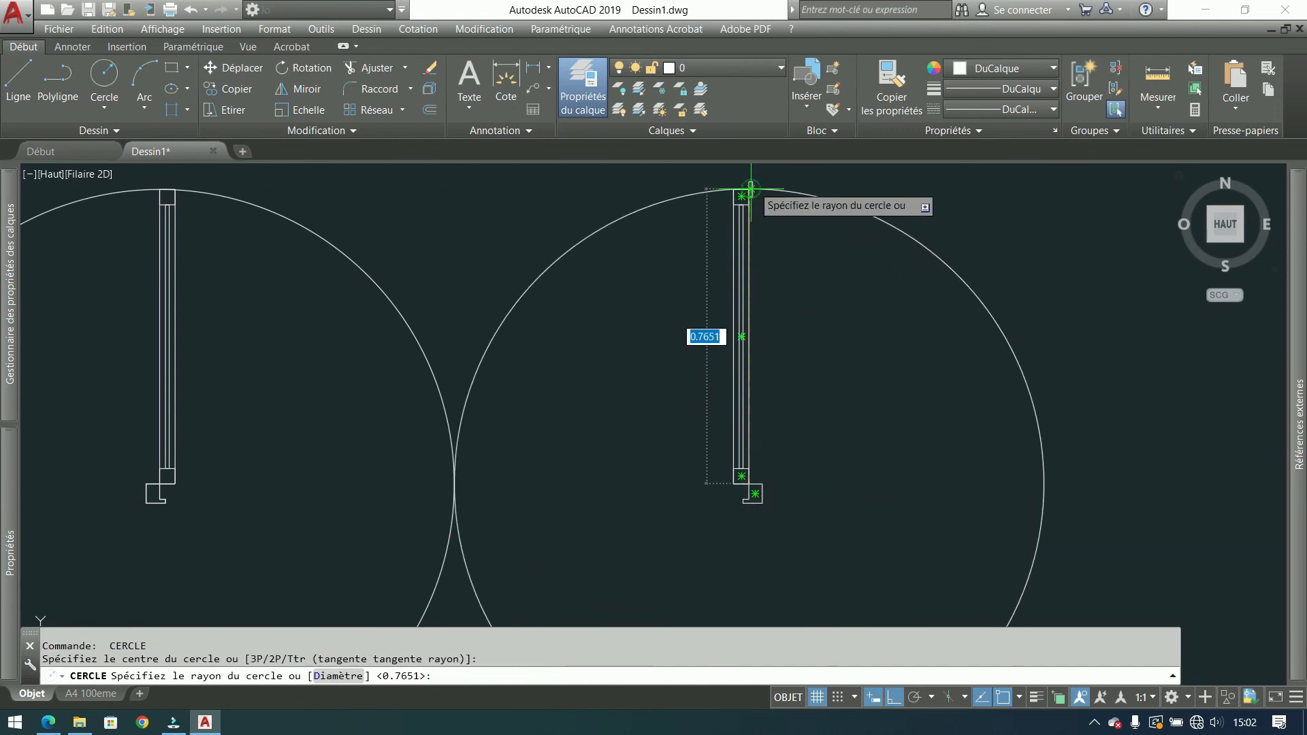
click(749, 185)
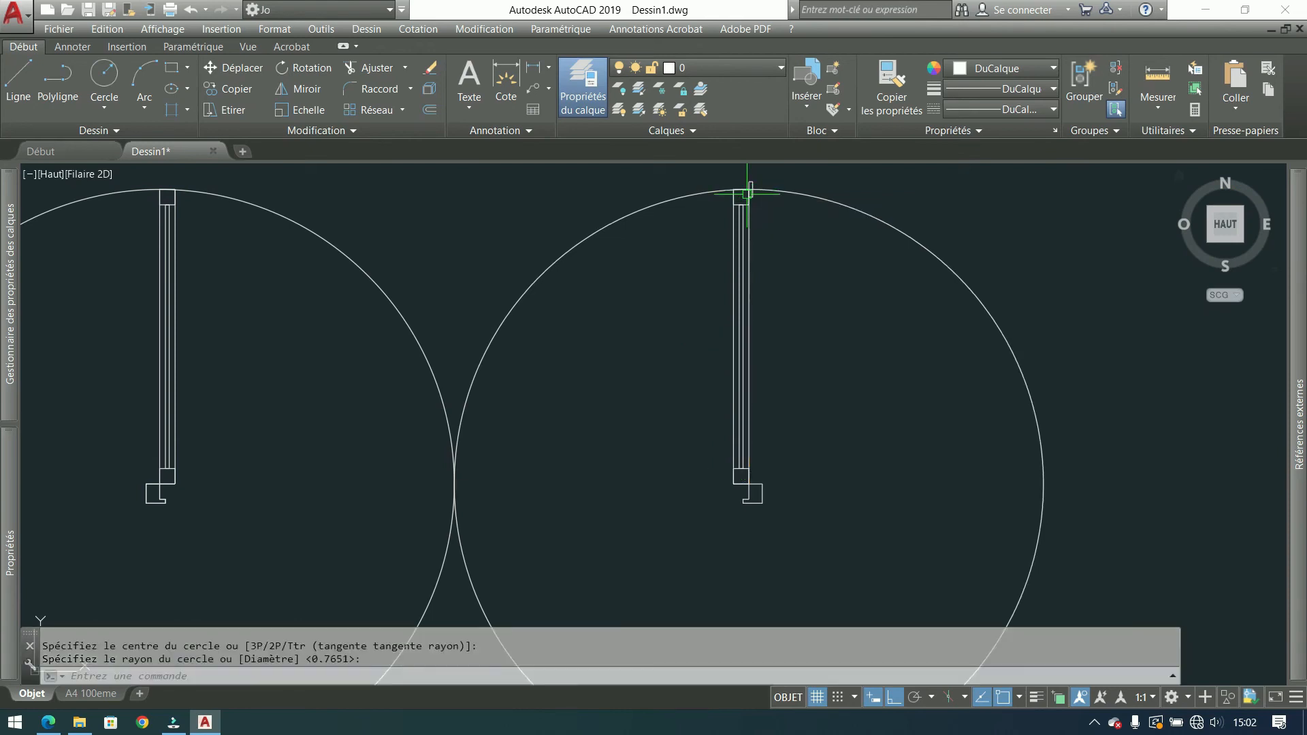
Step: Trim both circles down to the quarter arcs that run from the leaf tips to the middle of the opening
scroll(672, 360, down, 4)
click(652, 364)
click(548, 452)
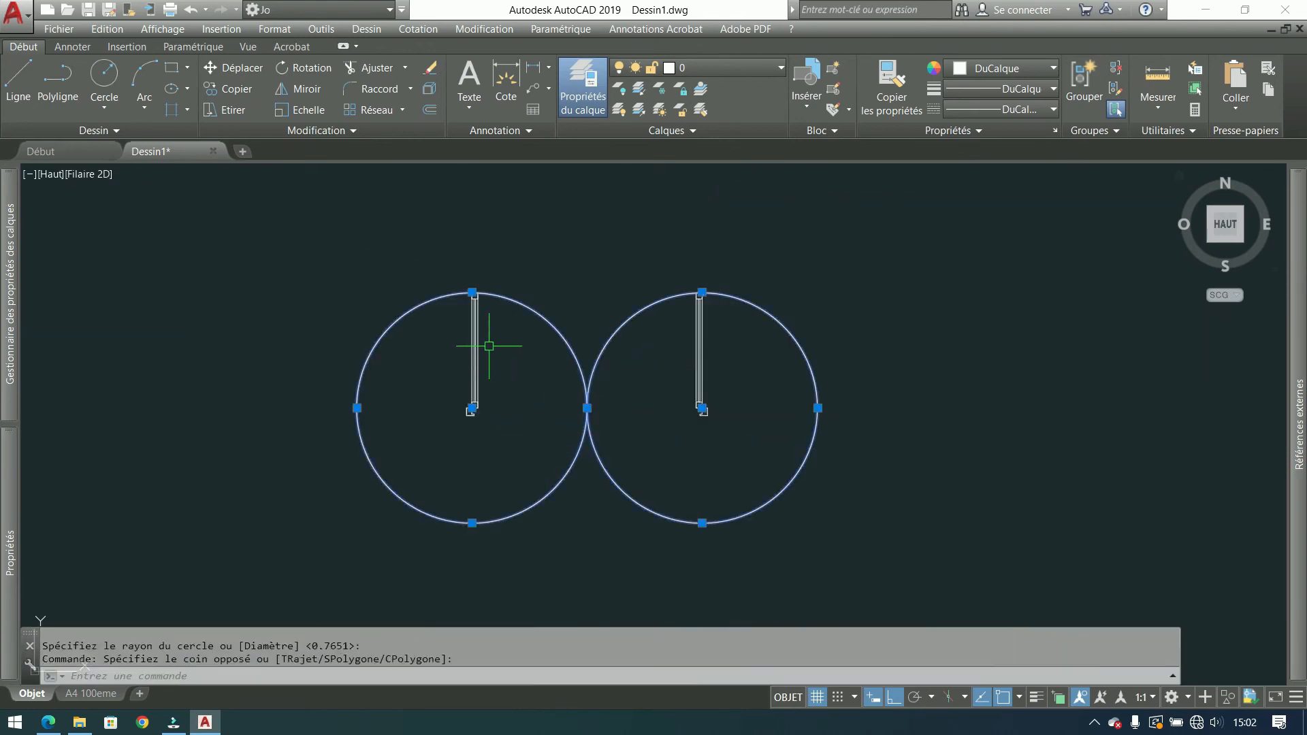
key(Escape)
click(367, 67)
key(Return)
click(635, 447)
click(467, 487)
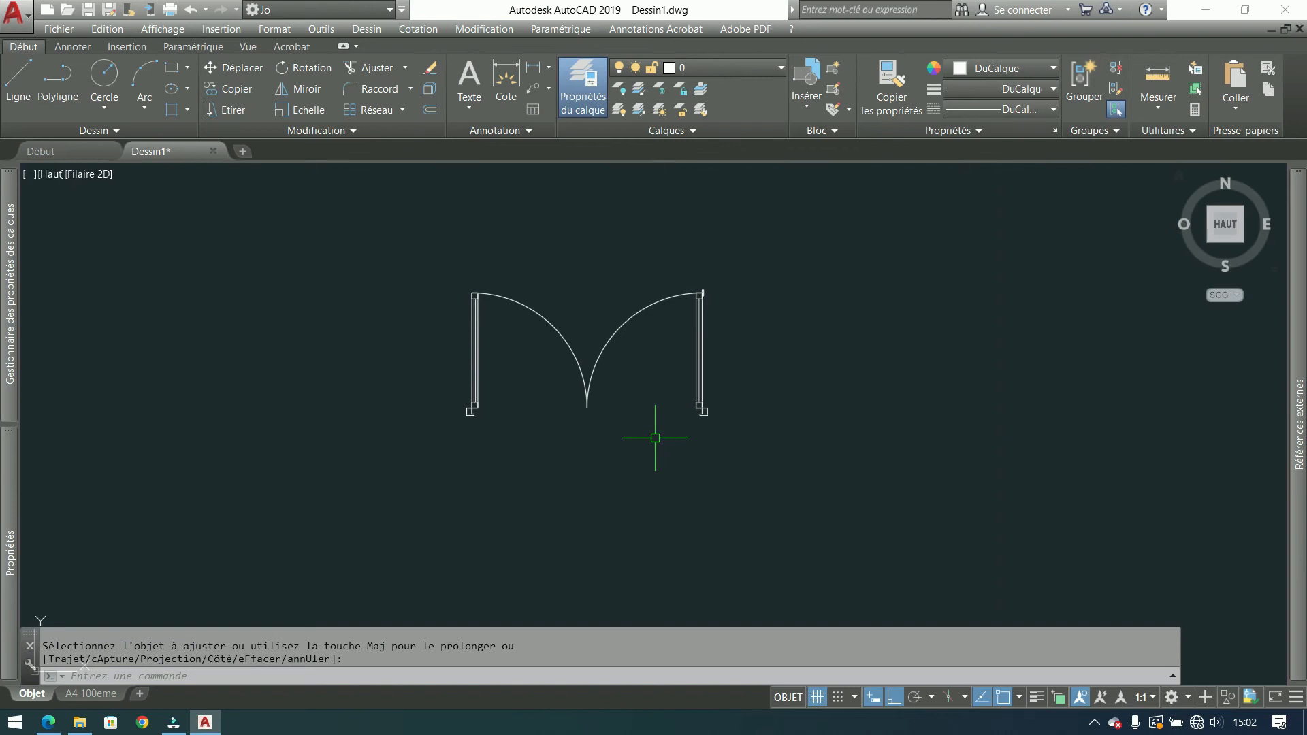
scroll(613, 423, up, 2)
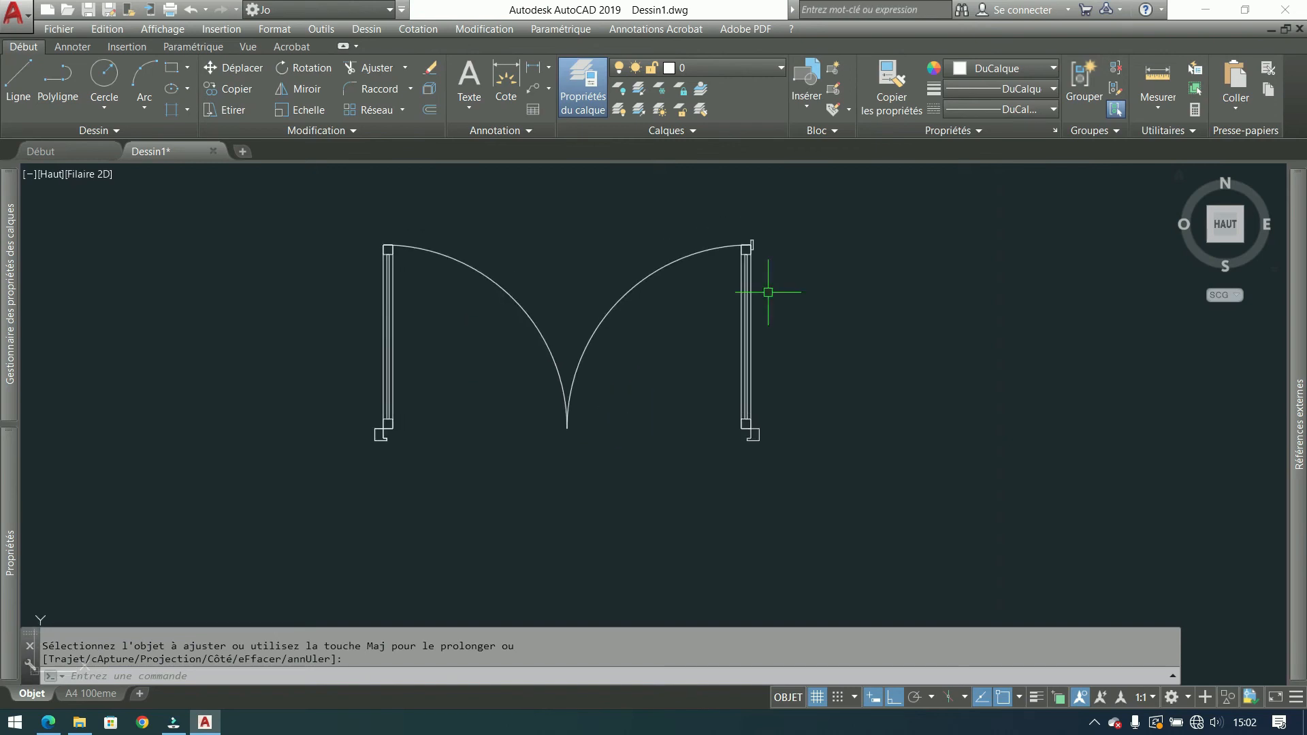
key(Return)
Step: Try moving the right door half toward the left one to narrow the opening, and undo the move
click(802, 228)
click(712, 452)
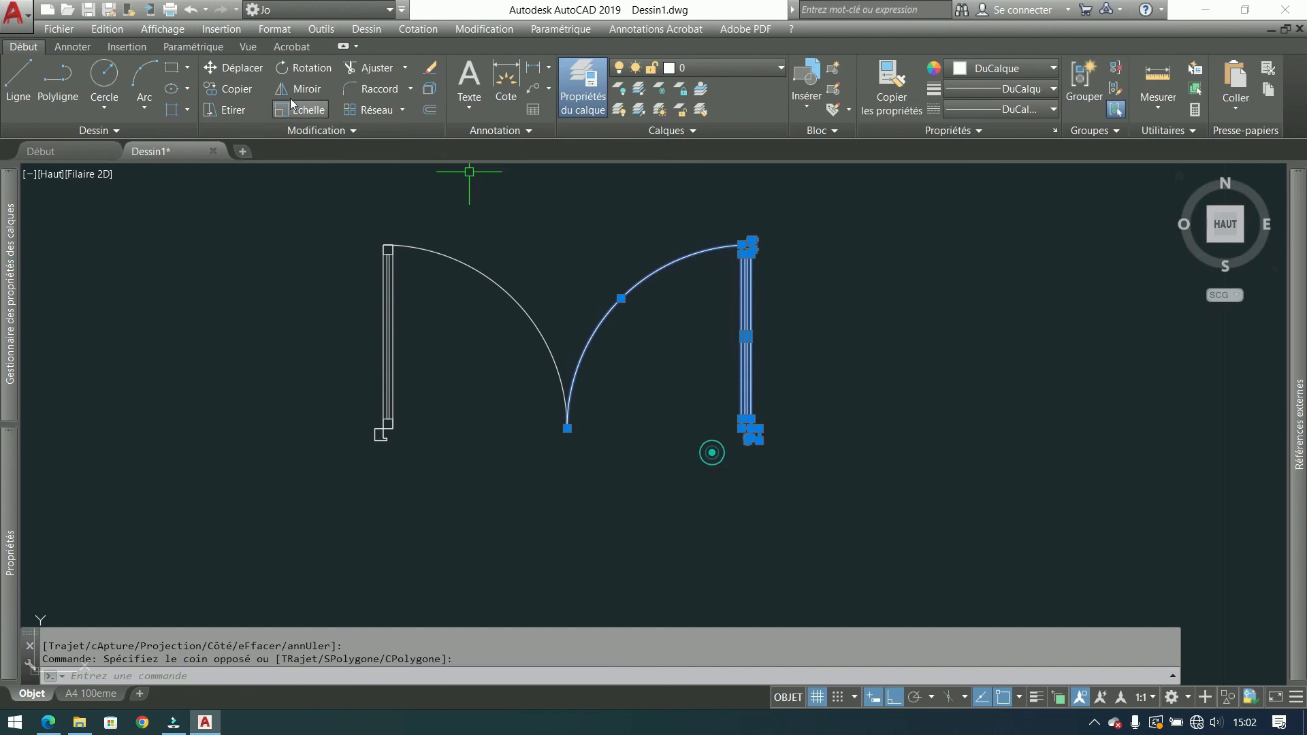
click(232, 68)
click(710, 508)
click(668, 508)
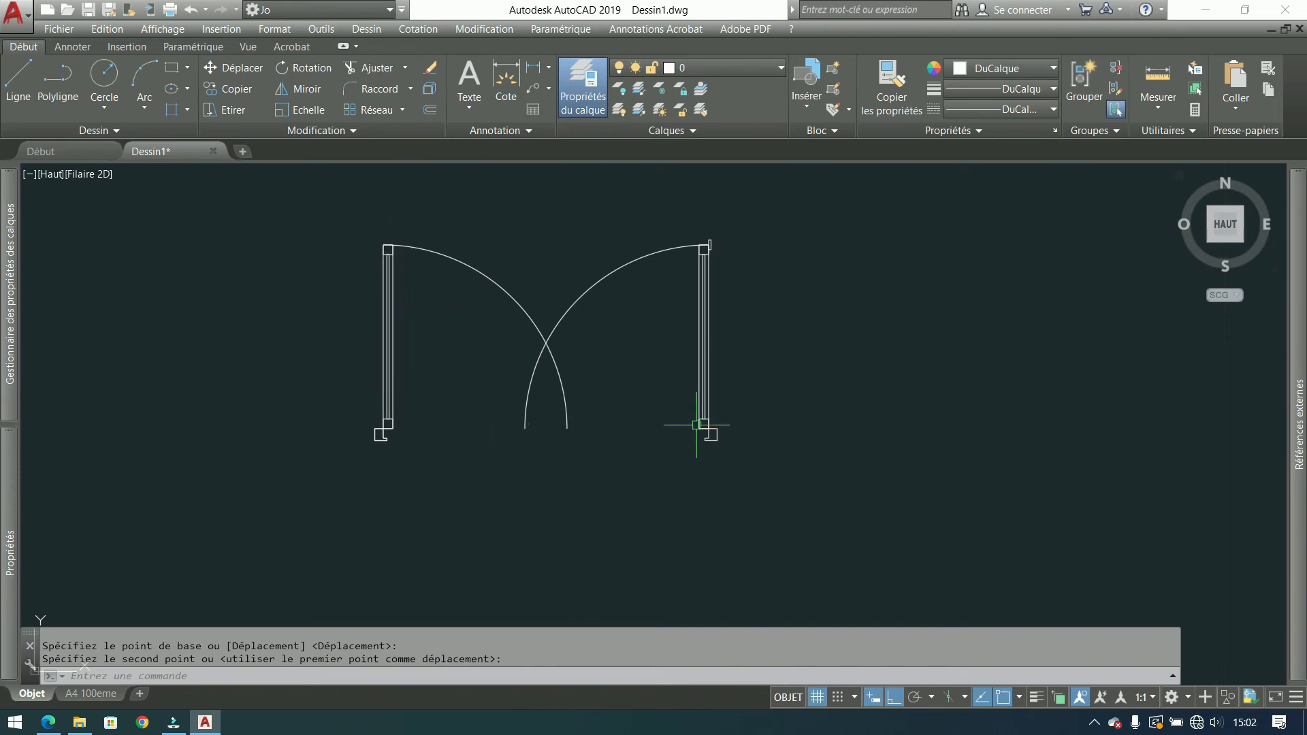
middle_drag(721, 411, 730, 420)
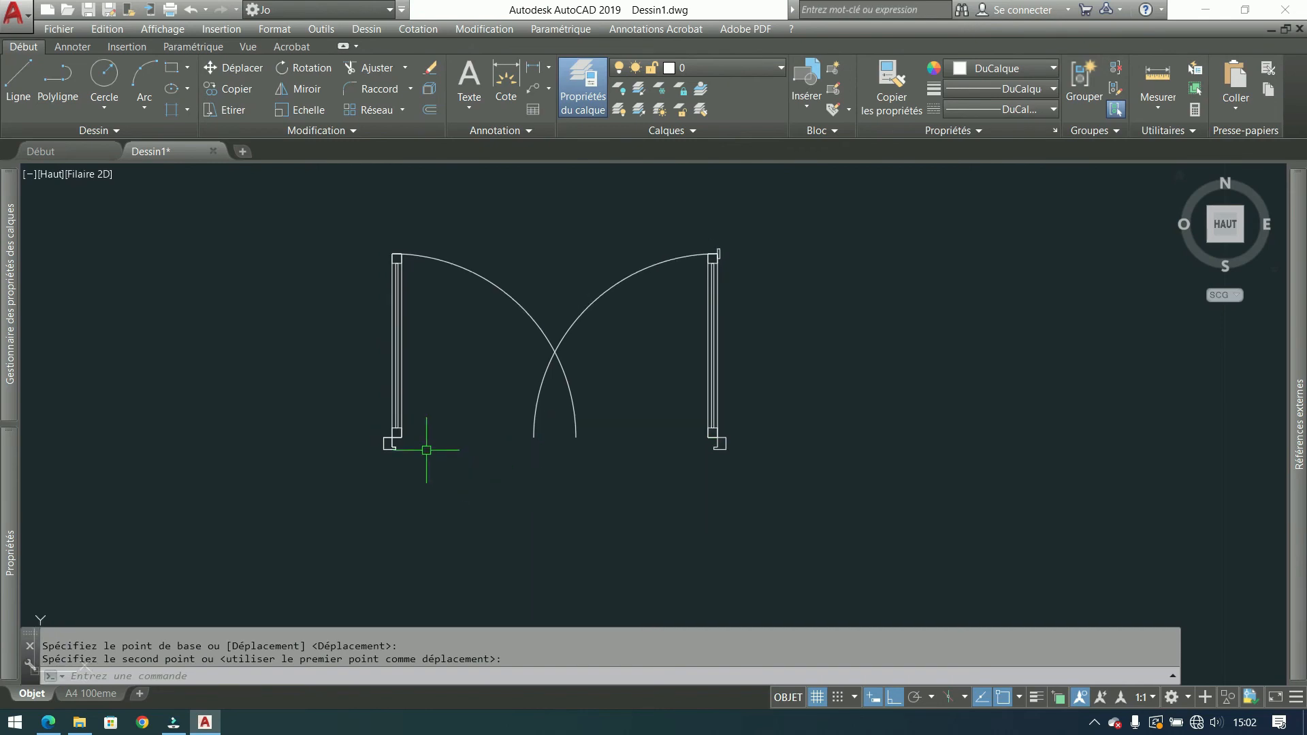
middle_drag(768, 486, 725, 514)
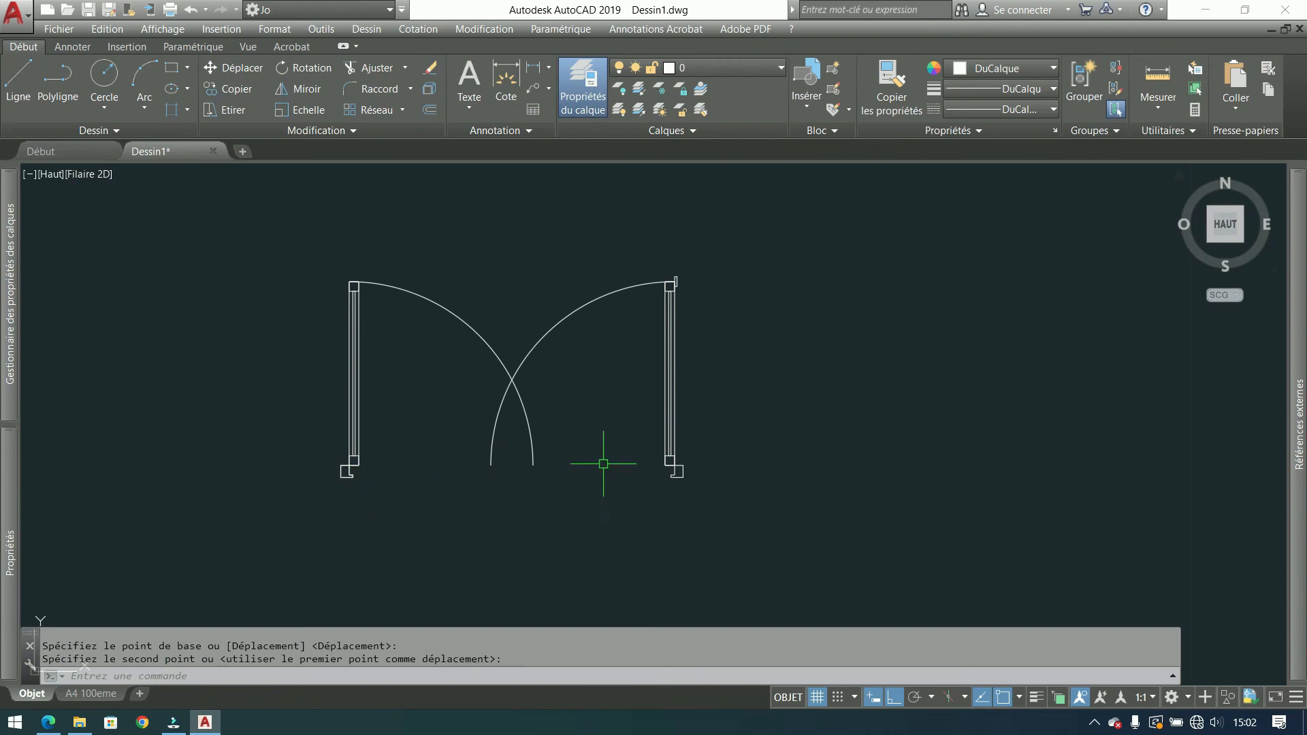
key(ctrl+z)
key(ctrl+z)
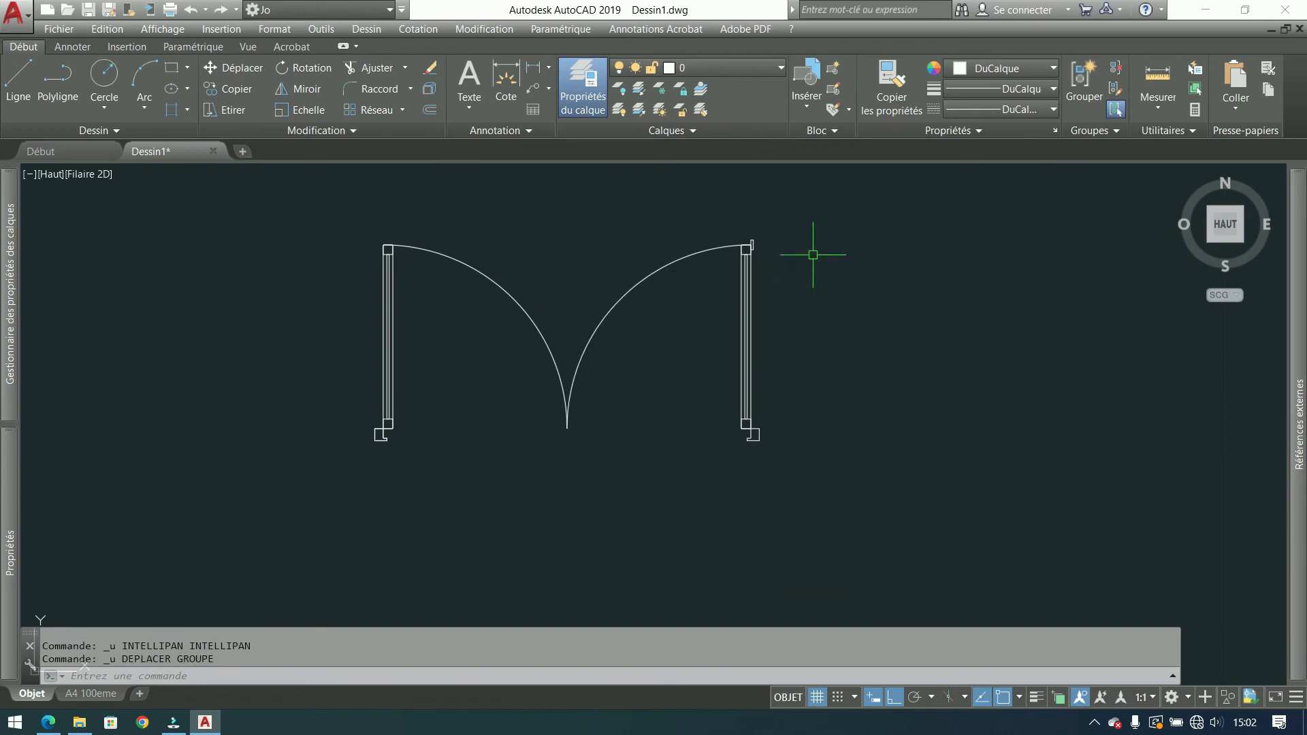
Step: Convert the whole double door into a "porte double 160" block in metres, based at the midpoint of the left frame's outer edge
click(816, 207)
click(296, 456)
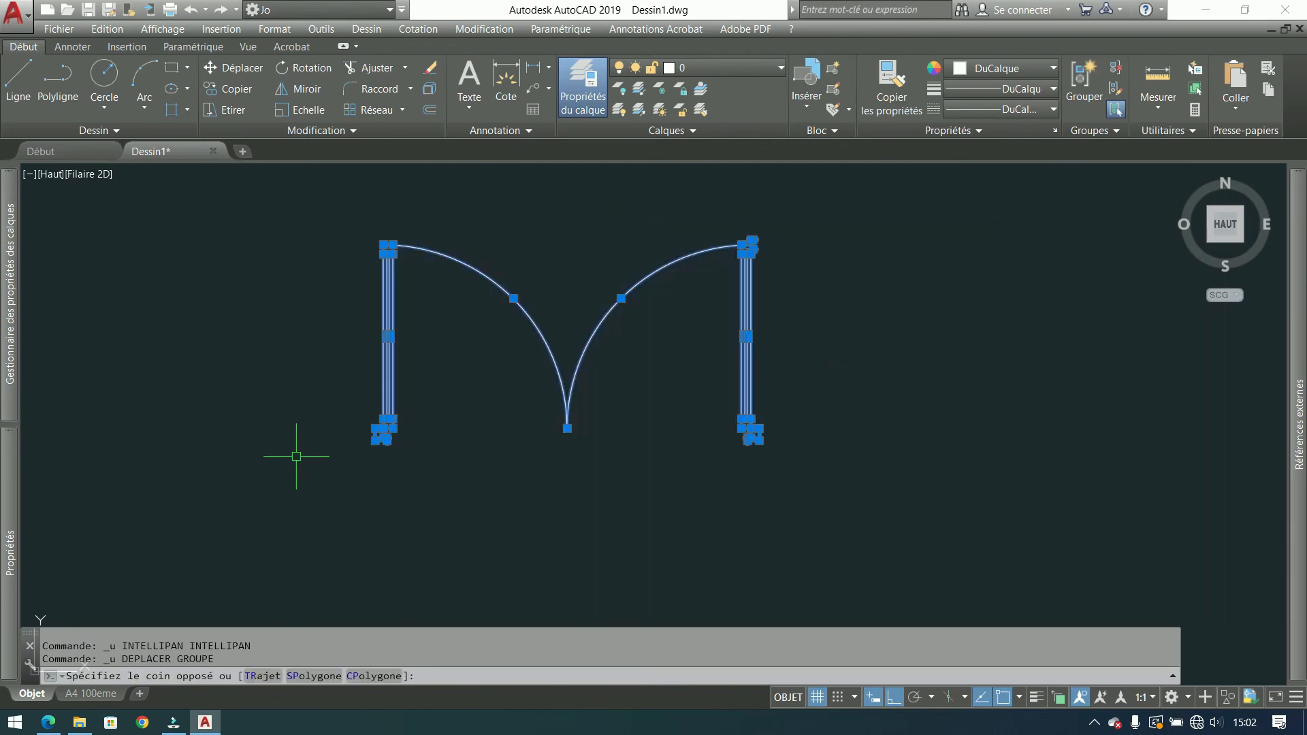
click(833, 71)
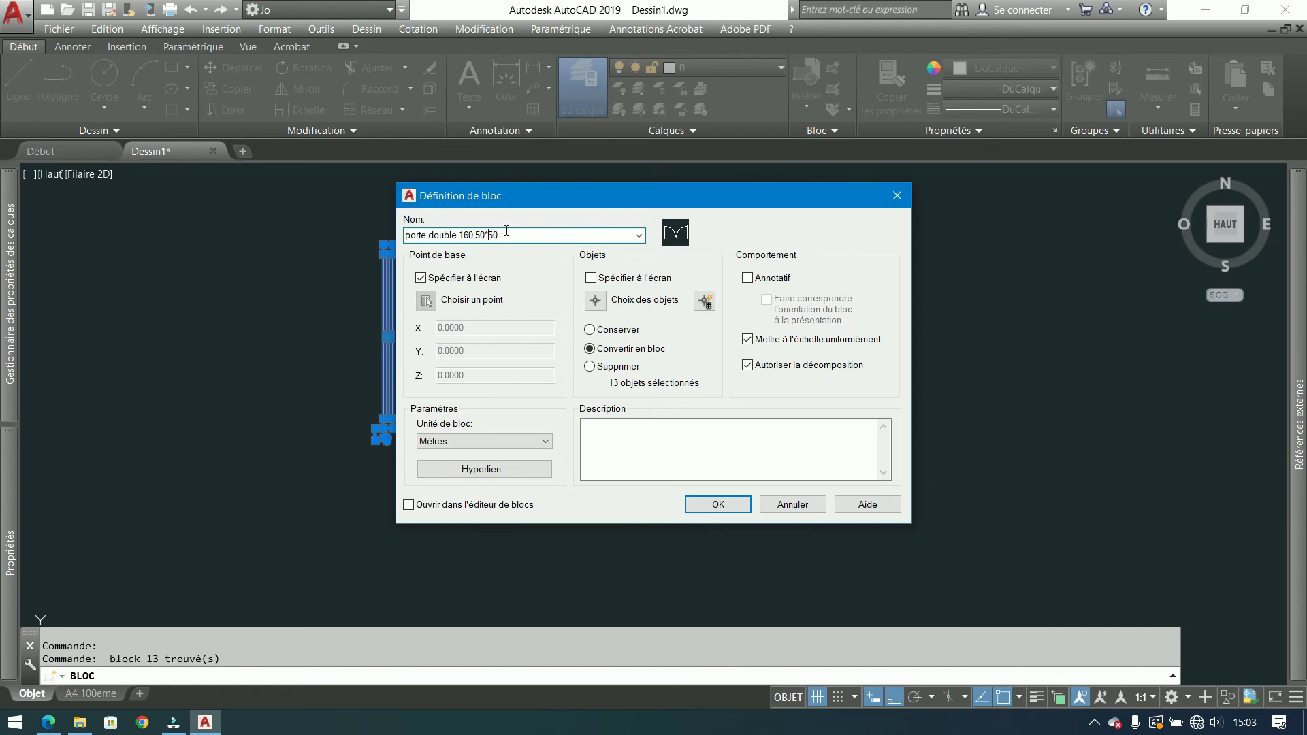
click(714, 504)
click(740, 388)
click(487, 232)
key(Right)
click(716, 503)
scroll(381, 434, up, 4)
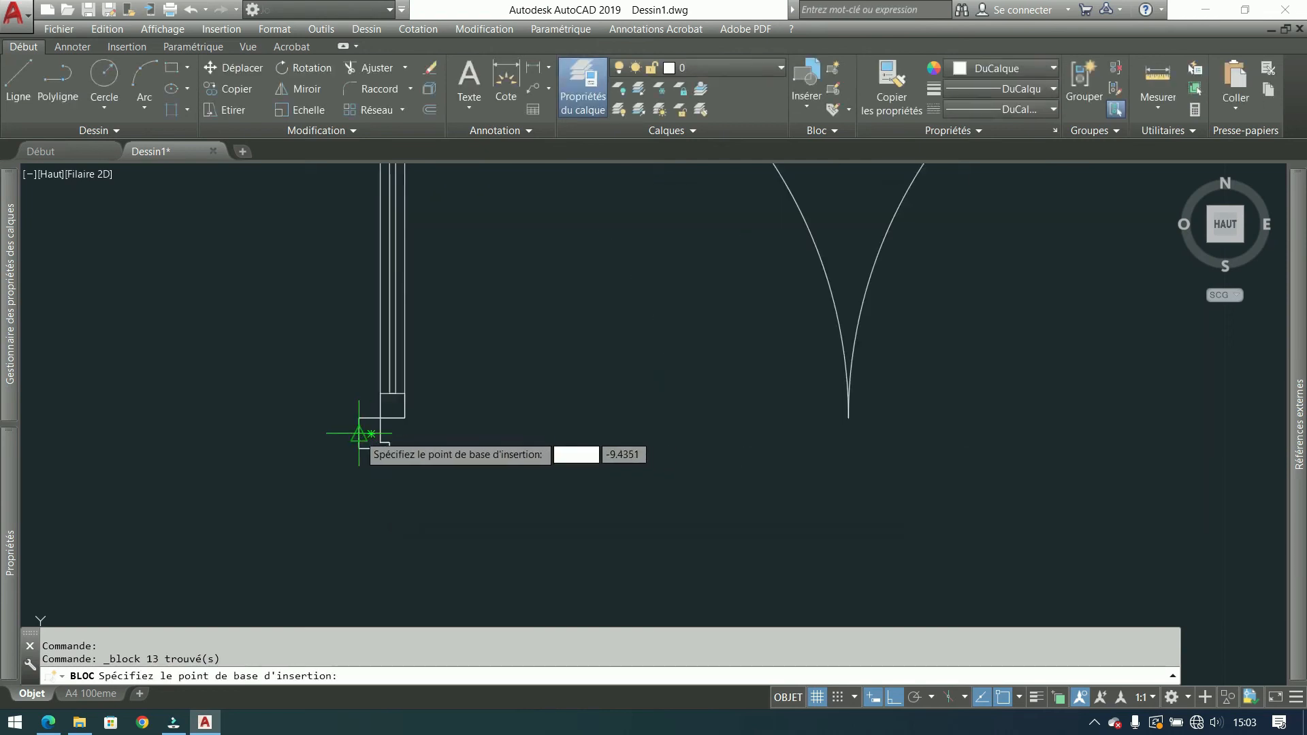
click(367, 432)
Step: On the Menuiseries layer, insert the double door block at the midpoint of the left jamb of the living room's leftmost 1.60 bottom-wall opening
scroll(676, 470, down, 10)
mouse_move(475, 446)
middle_down()
mouse_move(753, 420)
mouse_move(848, 395)
middle_up()
click(760, 70)
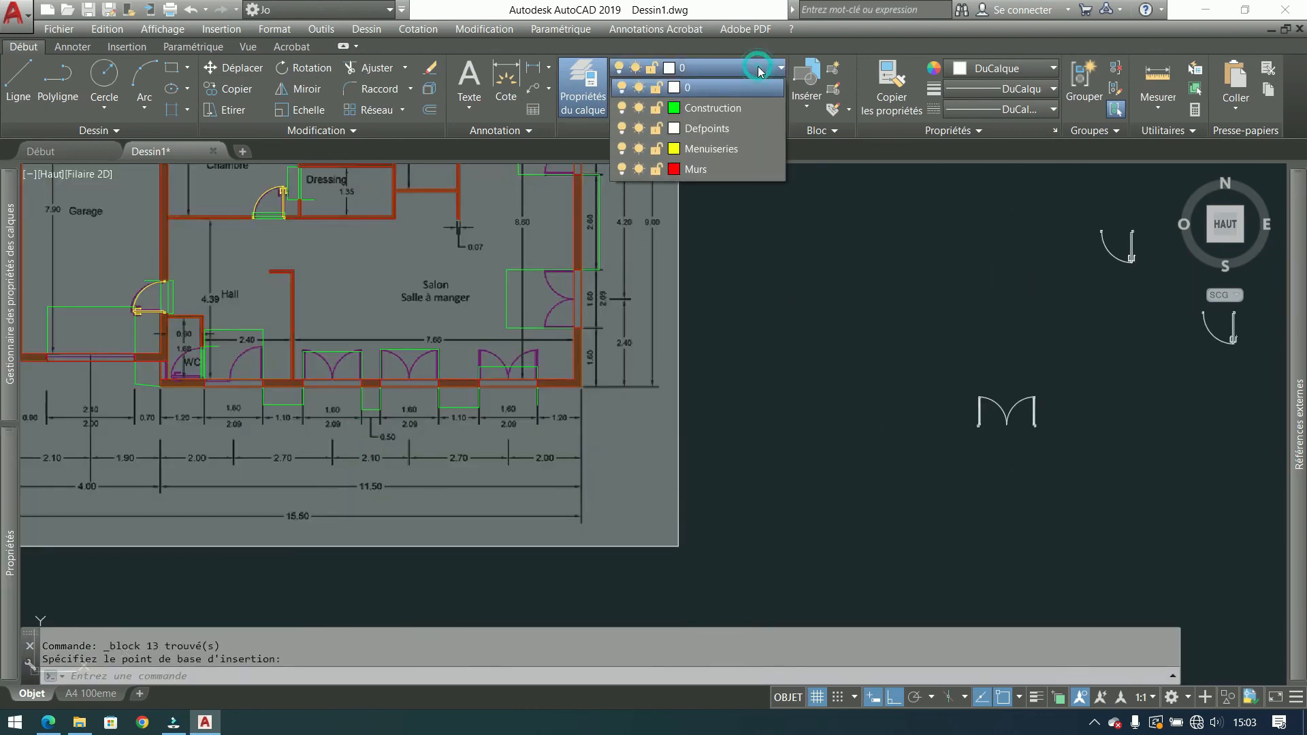
click(701, 149)
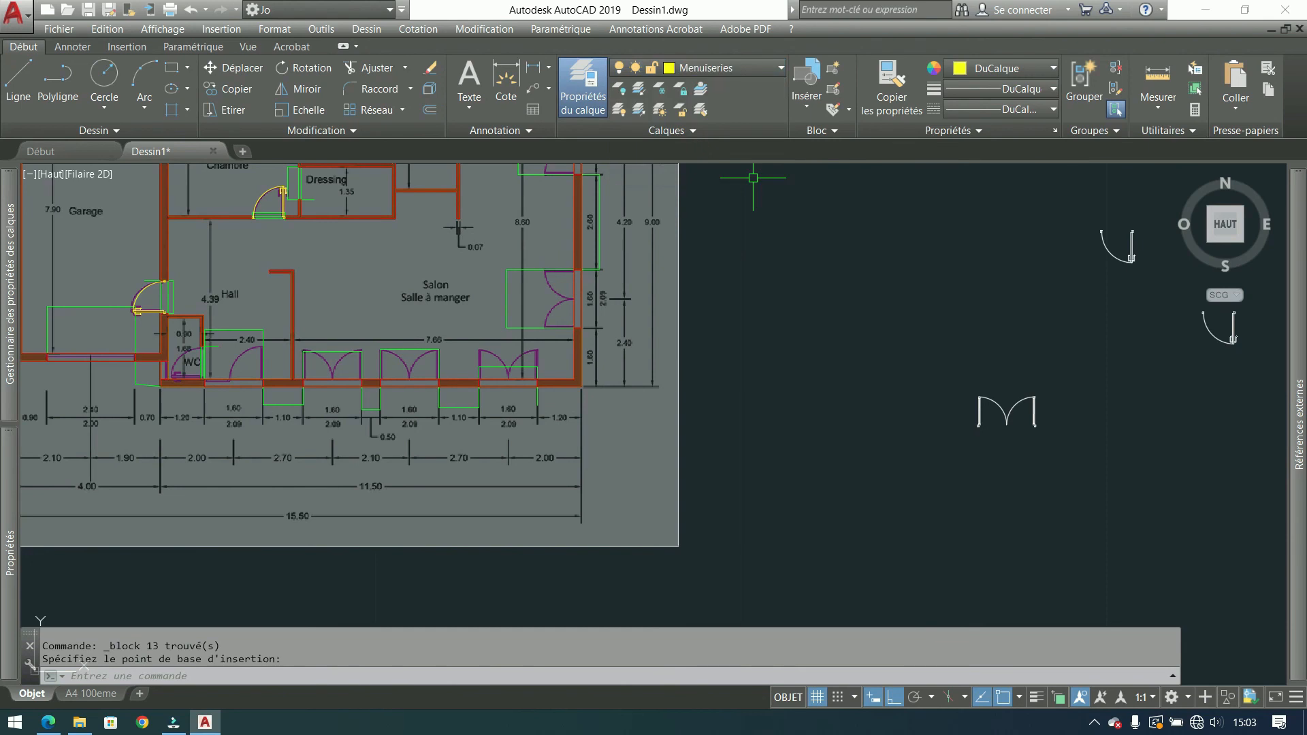
click(805, 96)
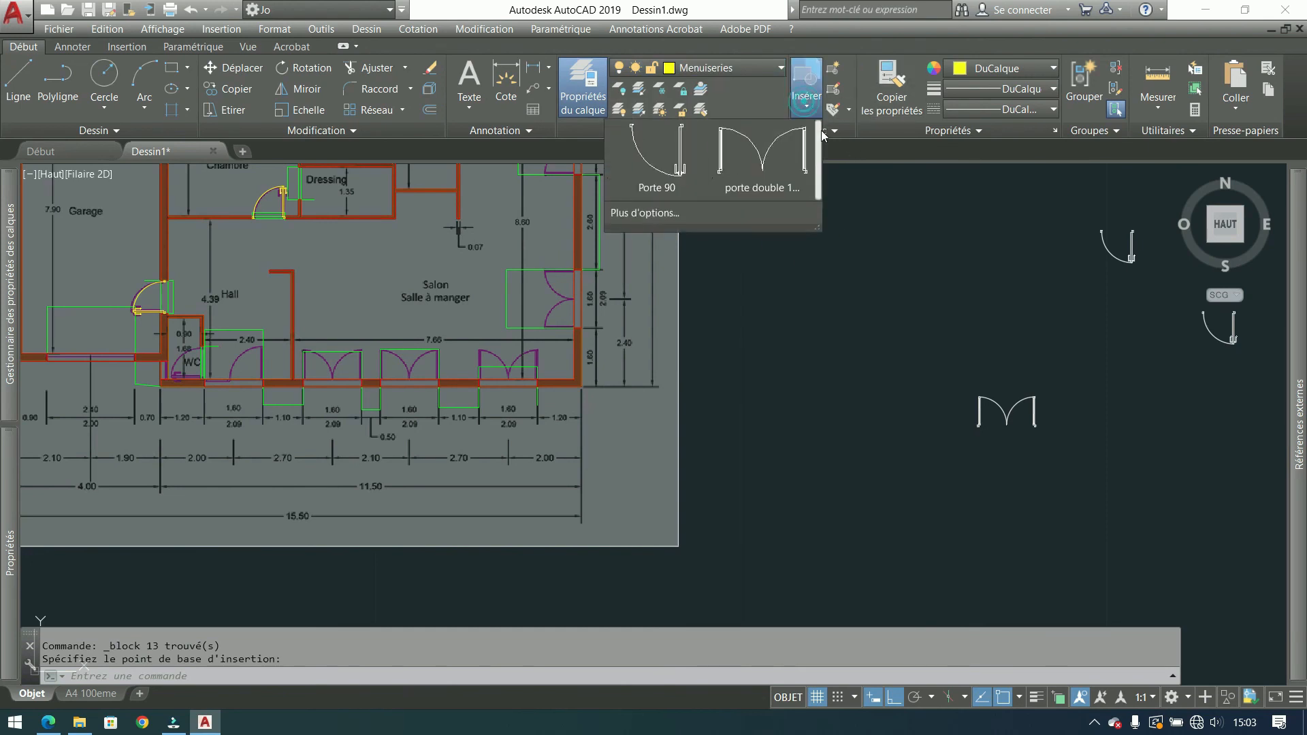
click(755, 182)
scroll(309, 364, up, 5)
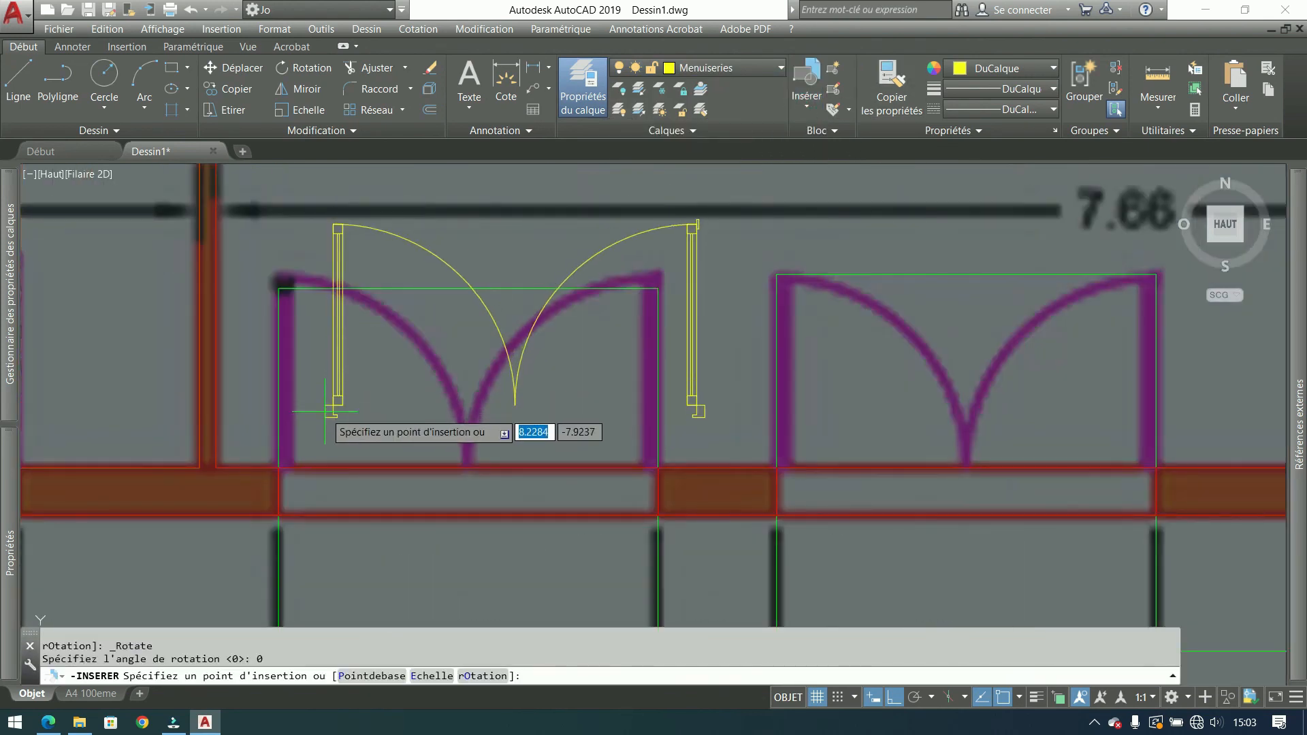
click(288, 482)
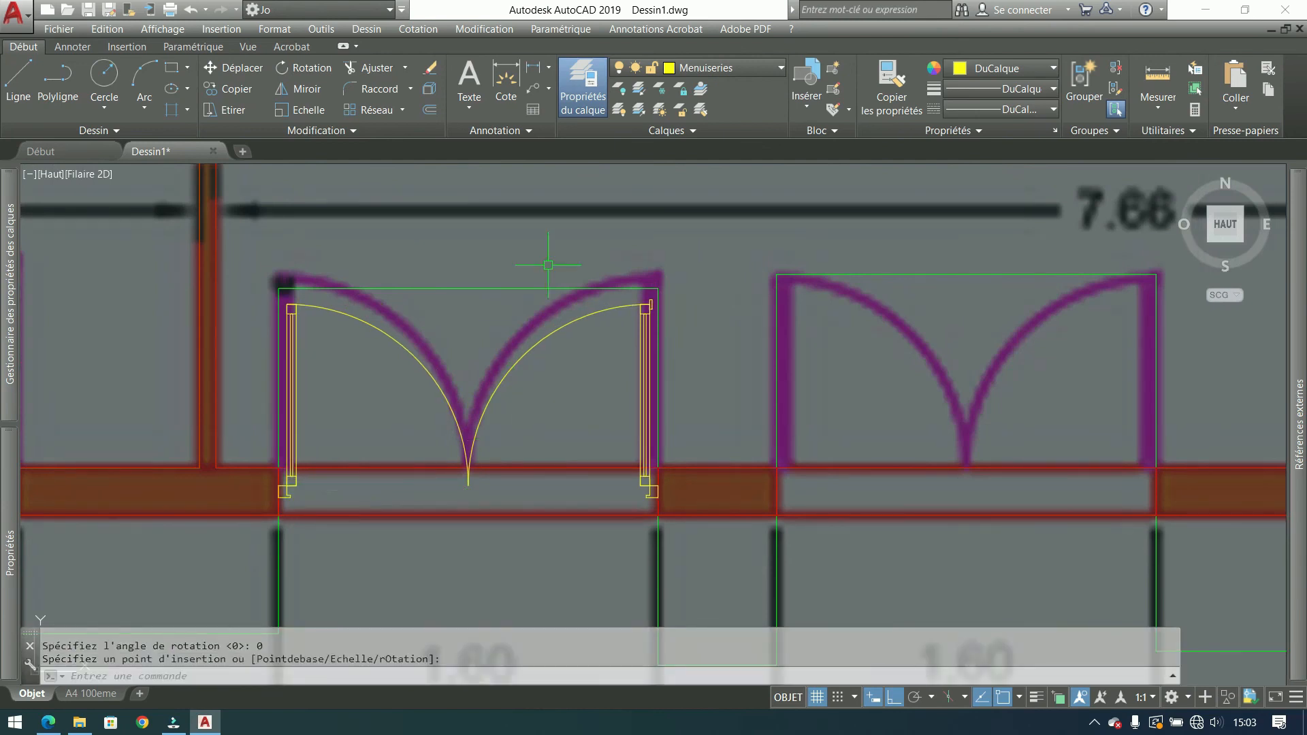
Step: Insert the "porte double 160" block at the left-jamb midpoints of the living room's middle and rightmost 1.60 bottom-wall openings
click(806, 95)
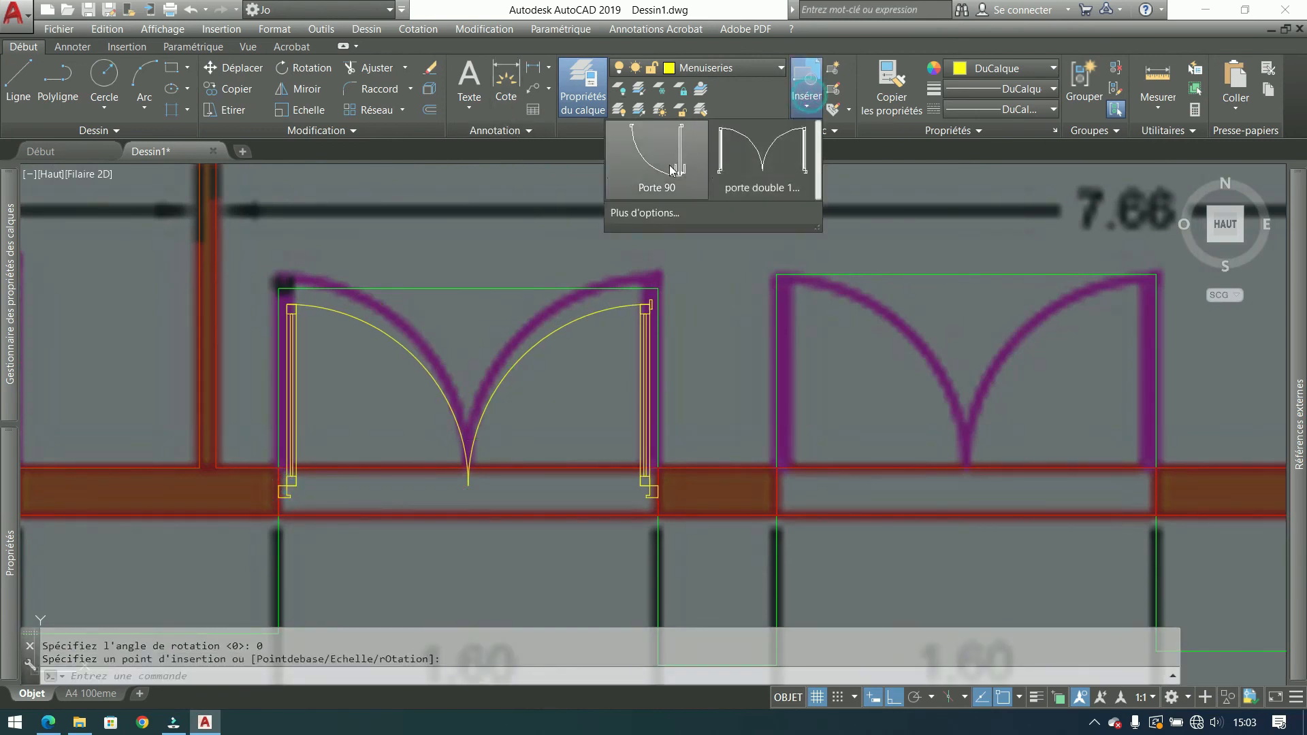
click(761, 160)
click(780, 486)
middle_drag(925, 401, 325, 396)
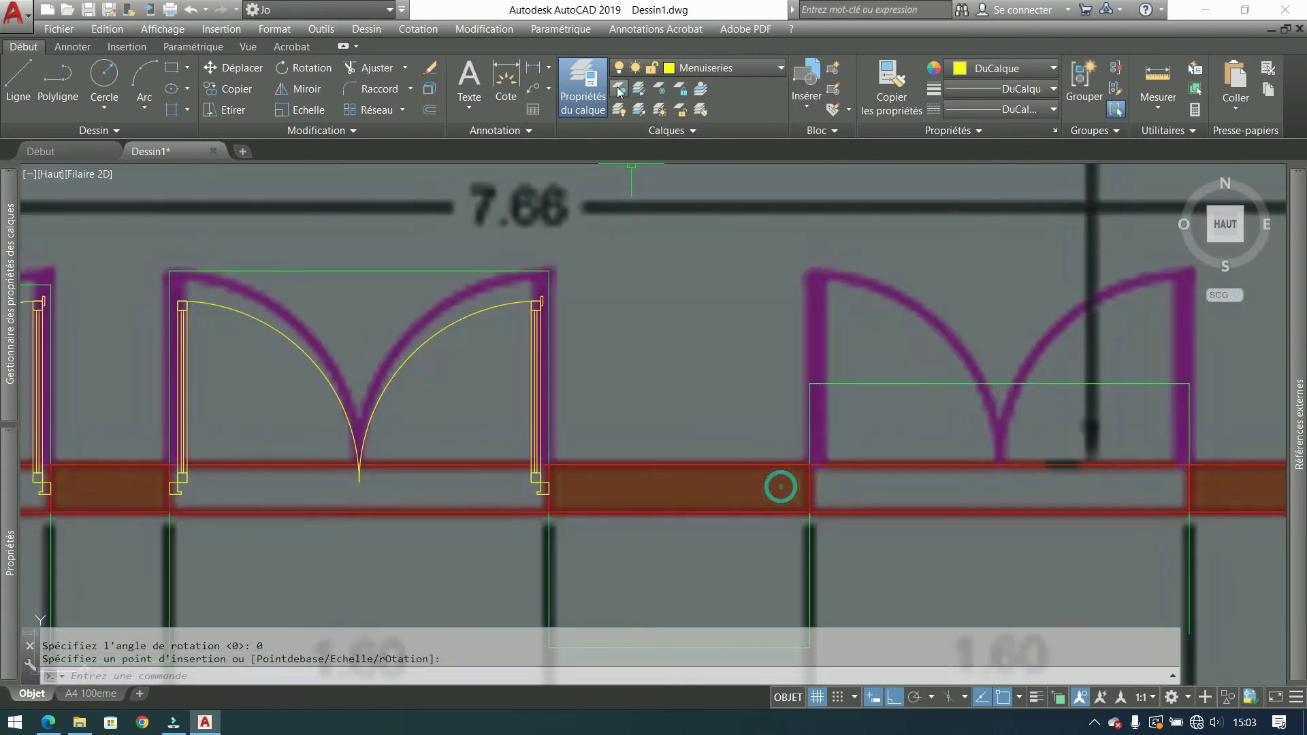
click(805, 95)
click(762, 173)
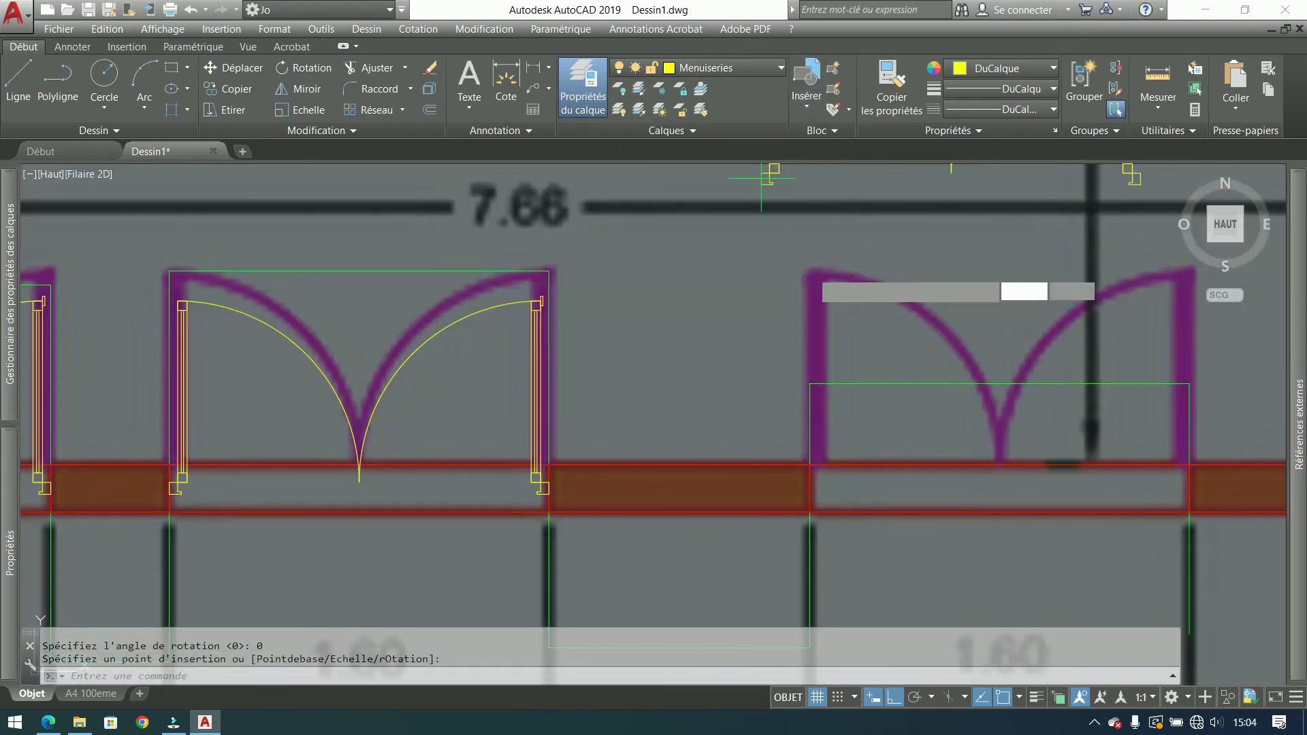
click(810, 488)
scroll(654, 456, down, 2)
middle_drag(846, 391, 596, 439)
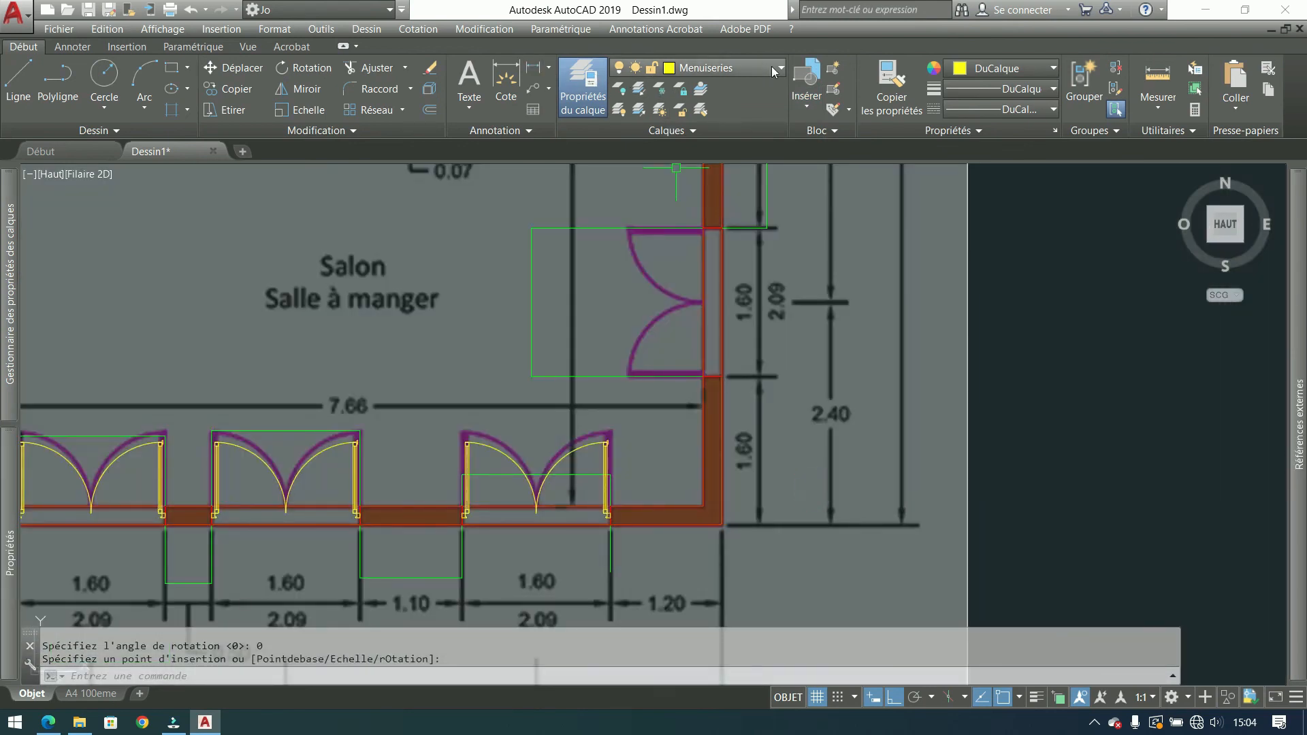
Step: Insert the "porte double 160" block at the midpoint of the lower jamb of the living room's 1.60 right-wall opening
click(806, 100)
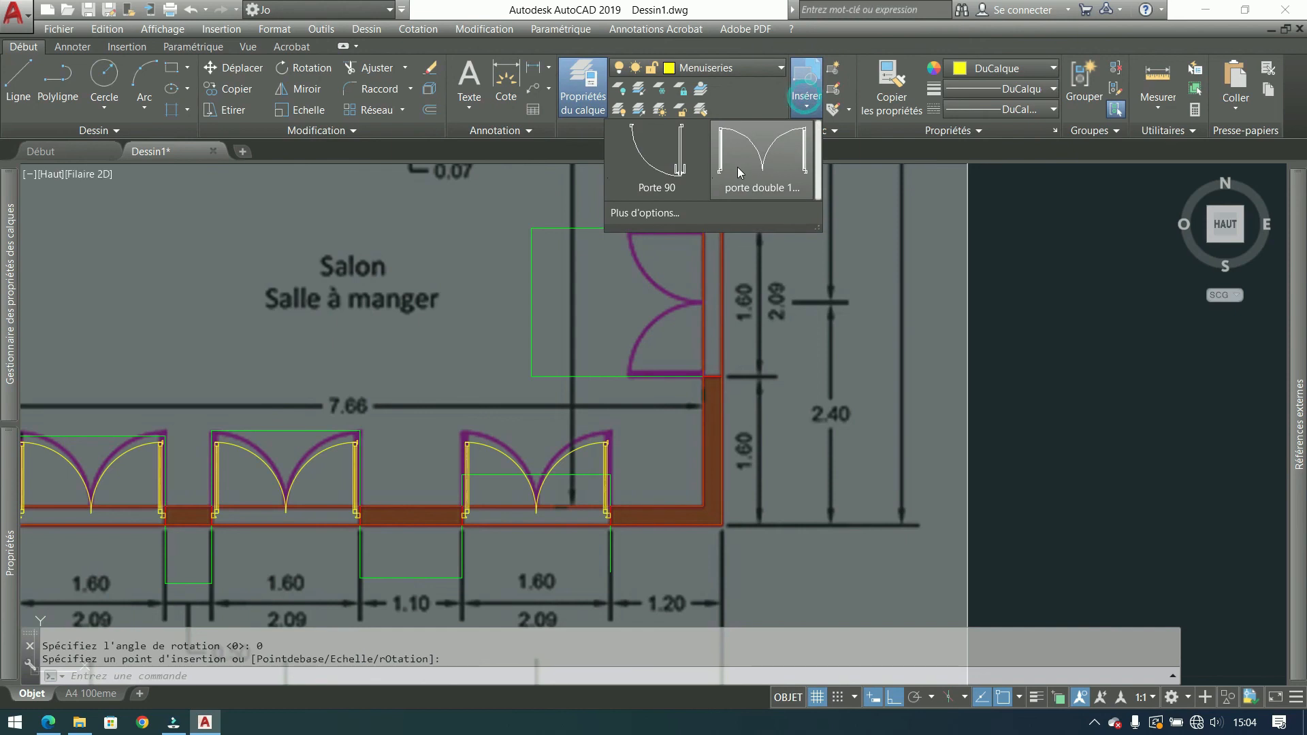
click(762, 146)
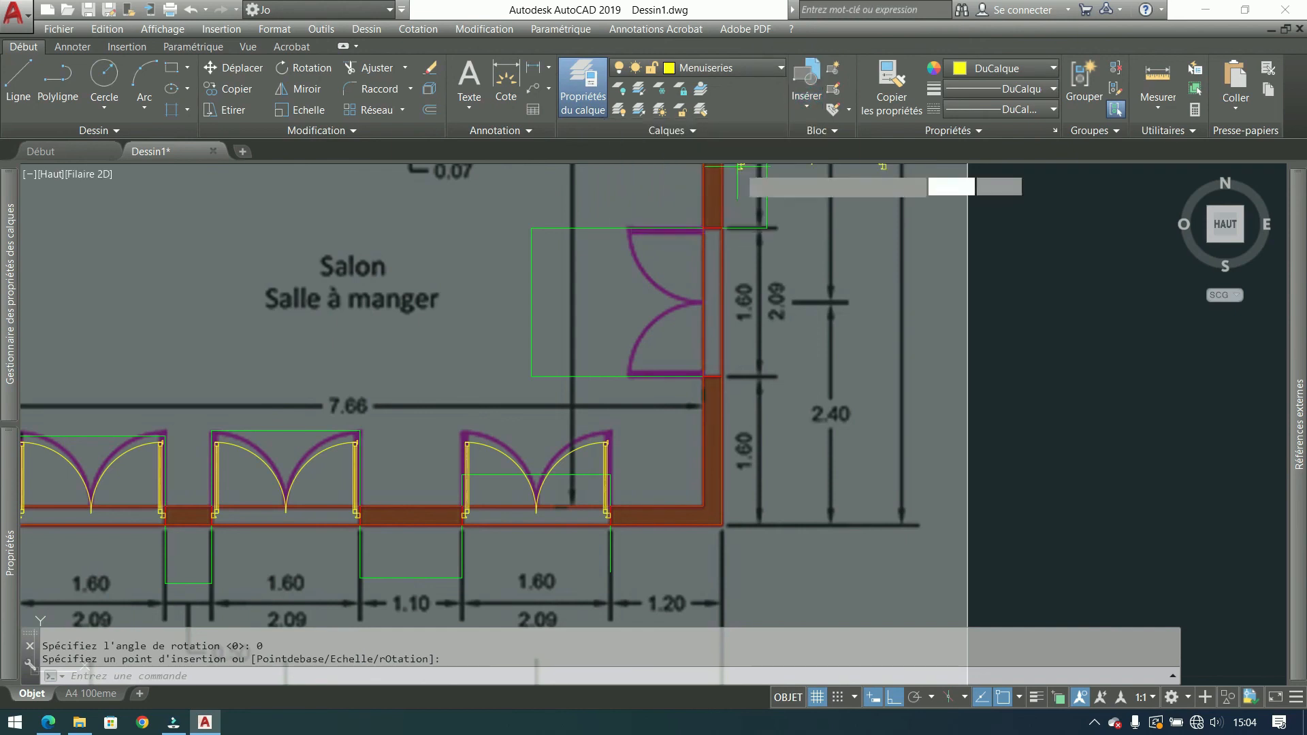
click(712, 376)
Step: Rotate the newly inserted double door 90° about its insertion point on the lower jamb so it fits the right-wall opening
click(770, 274)
click(318, 68)
scroll(714, 378, up, 6)
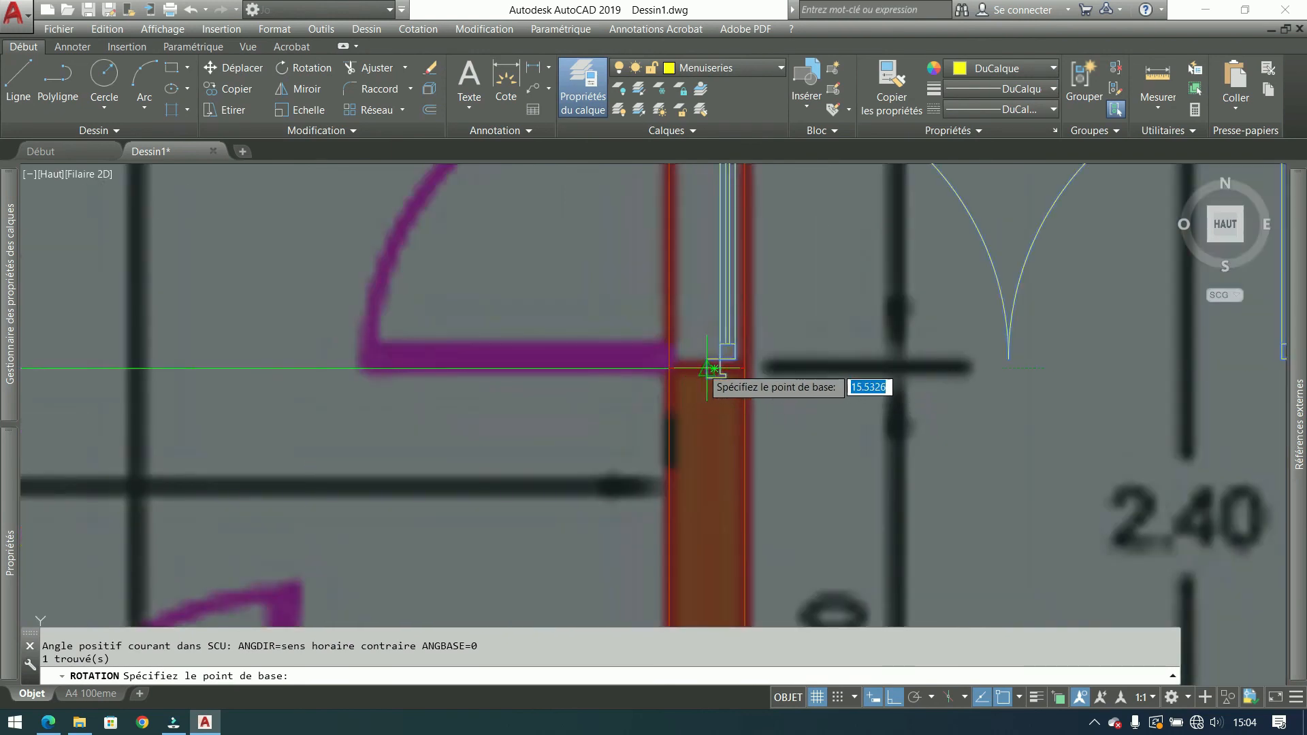
click(714, 370)
scroll(711, 370, down, 6)
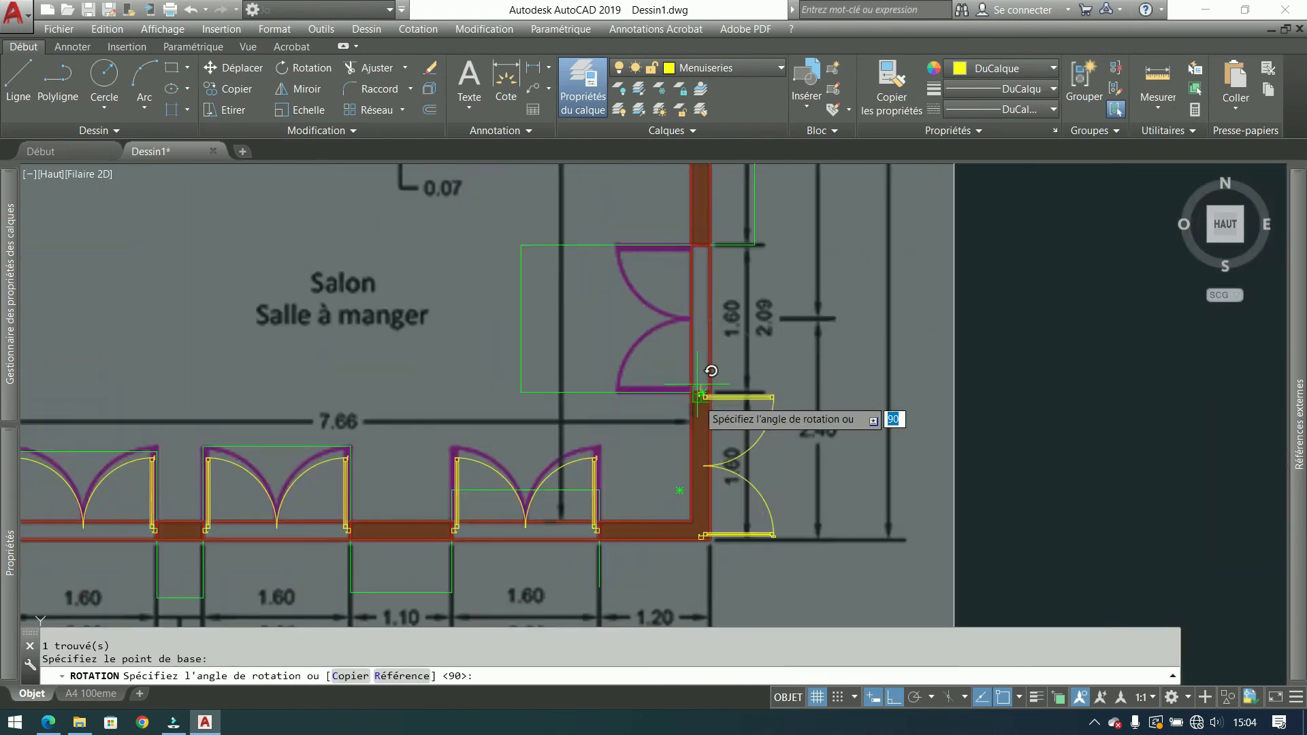
click(701, 193)
Step: Examine the placed double doors and the remaining 1.60 openings in the kitchen and bedroom walls
mouse_move(699, 227)
middle_down()
mouse_move(631, 321)
mouse_move(607, 382)
middle_up()
middle_drag(635, 303, 598, 473)
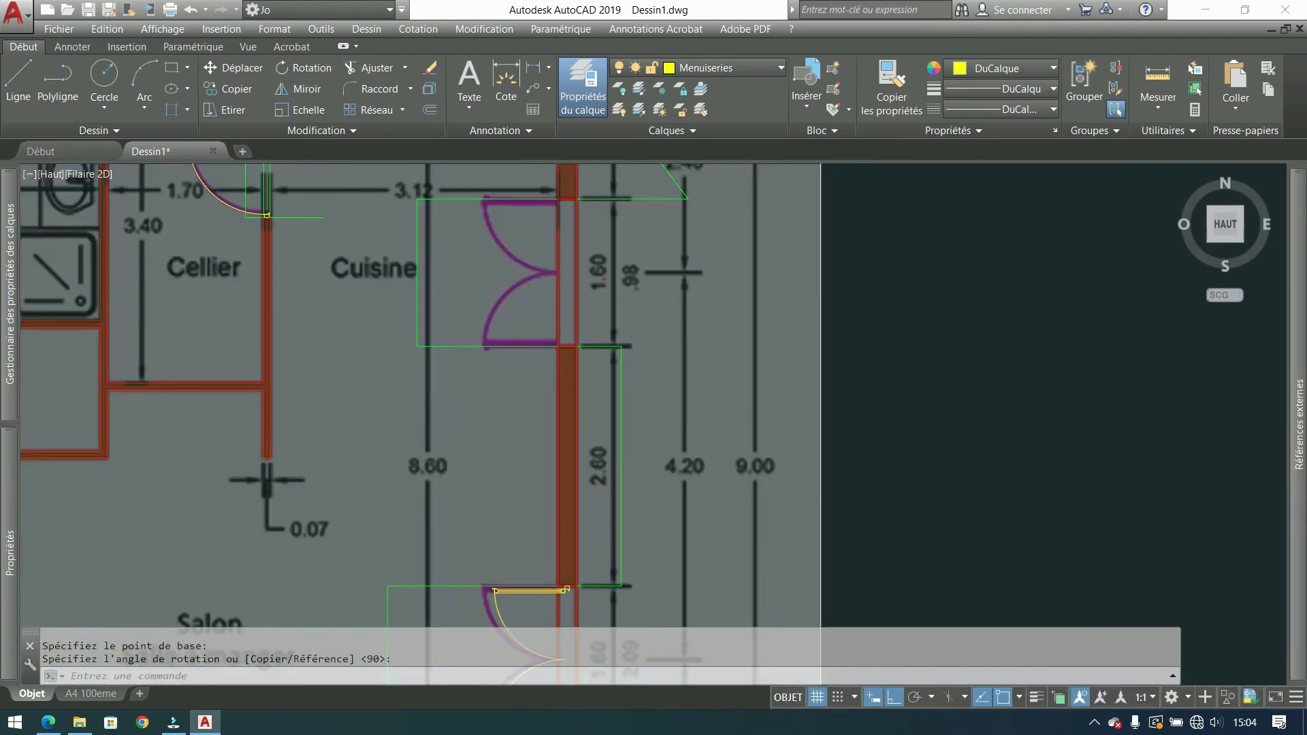
scroll(598, 473, down, 2)
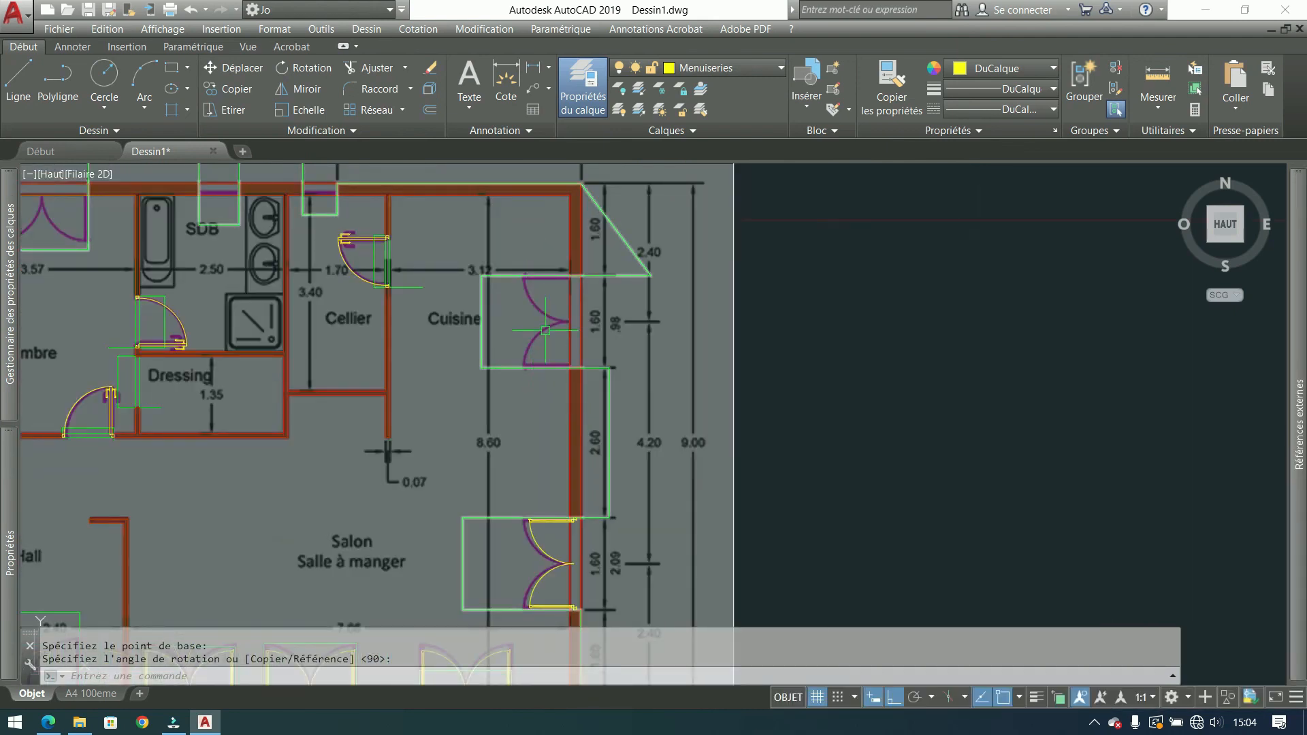
middle_drag(498, 327, 659, 314)
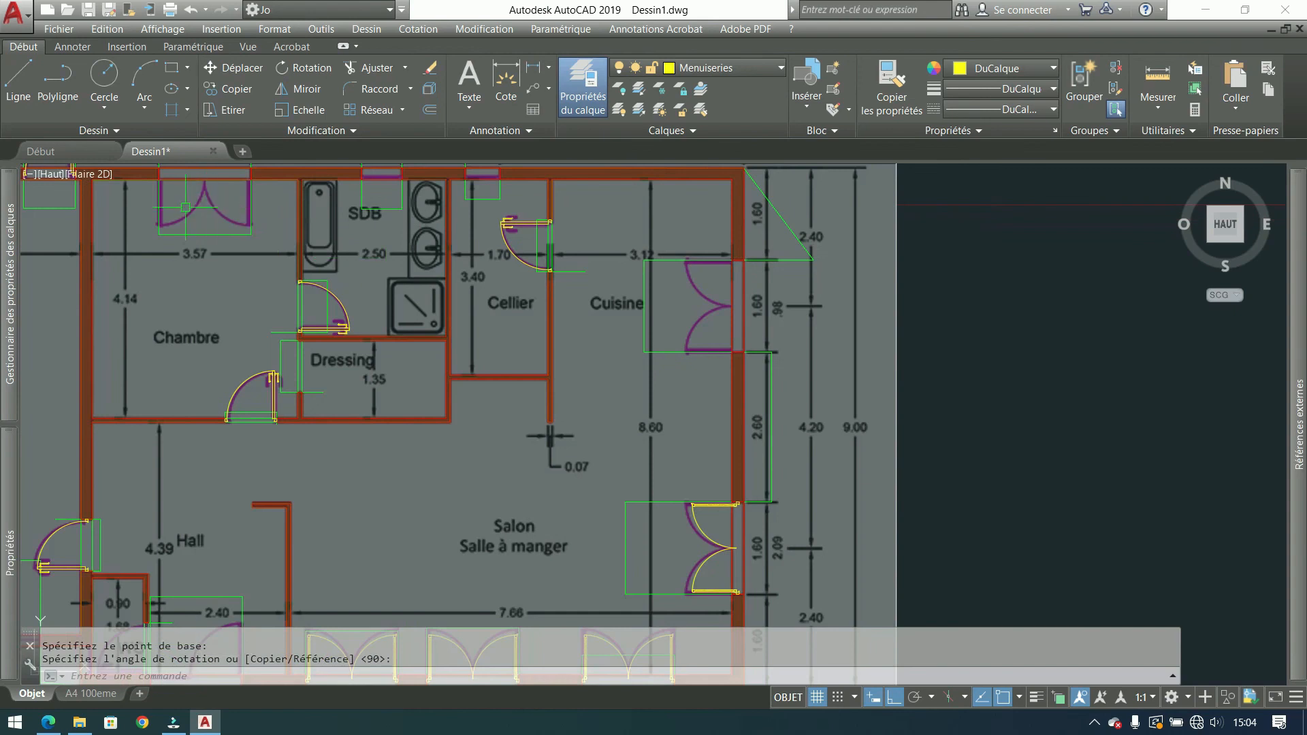
click(702, 537)
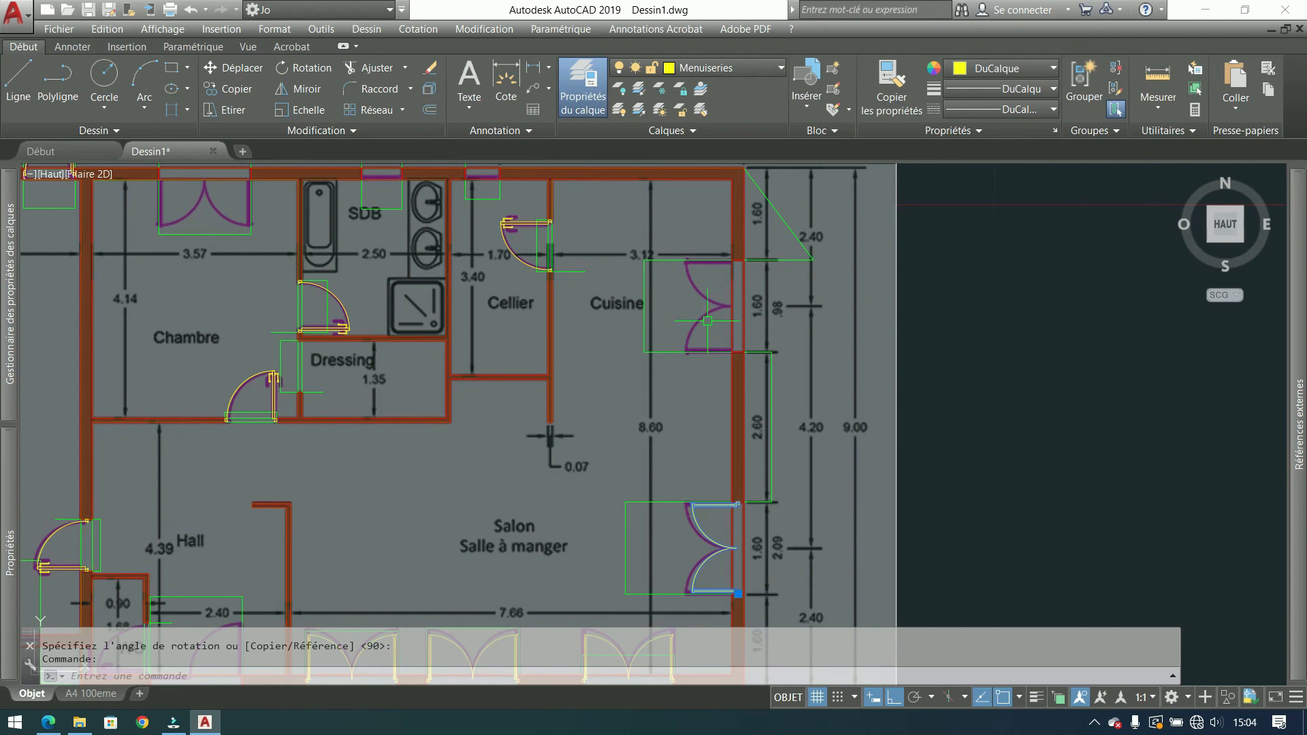
scroll(697, 329, down, 4)
key(Escape)
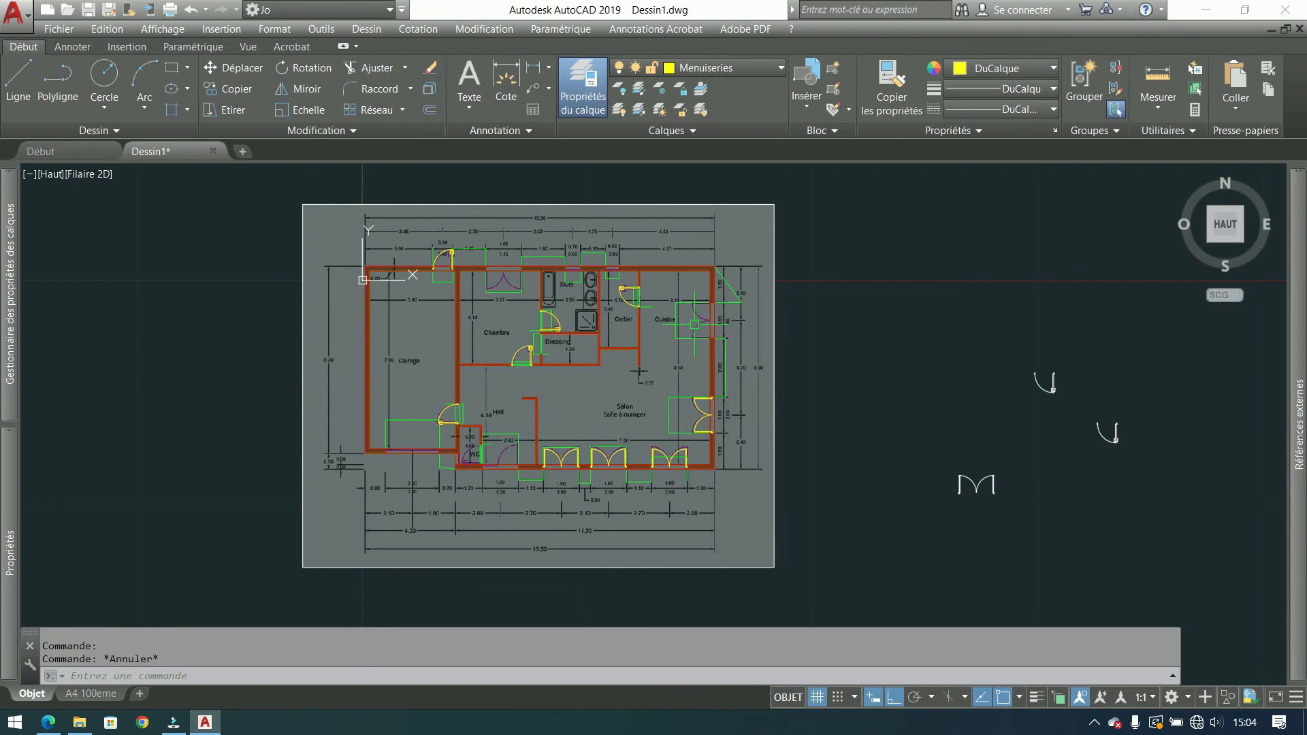
scroll(572, 464, up, 4)
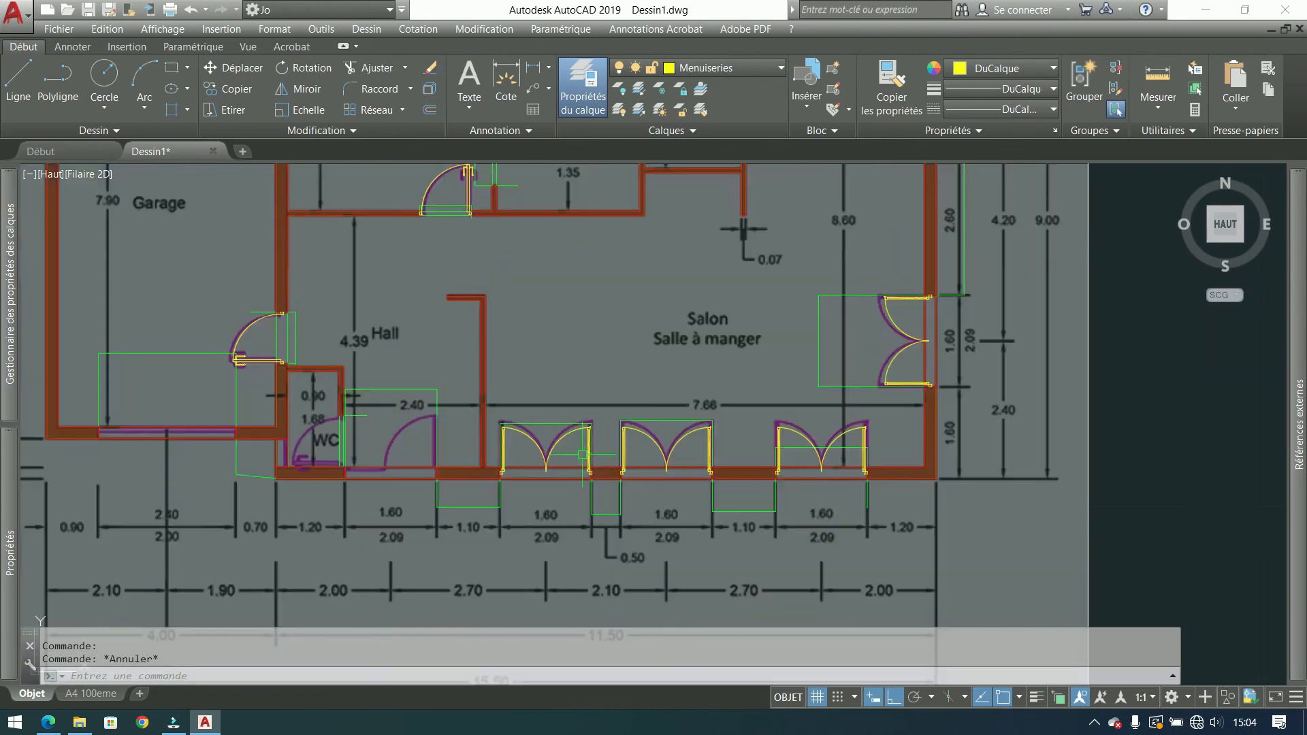
middle_drag(837, 418, 779, 504)
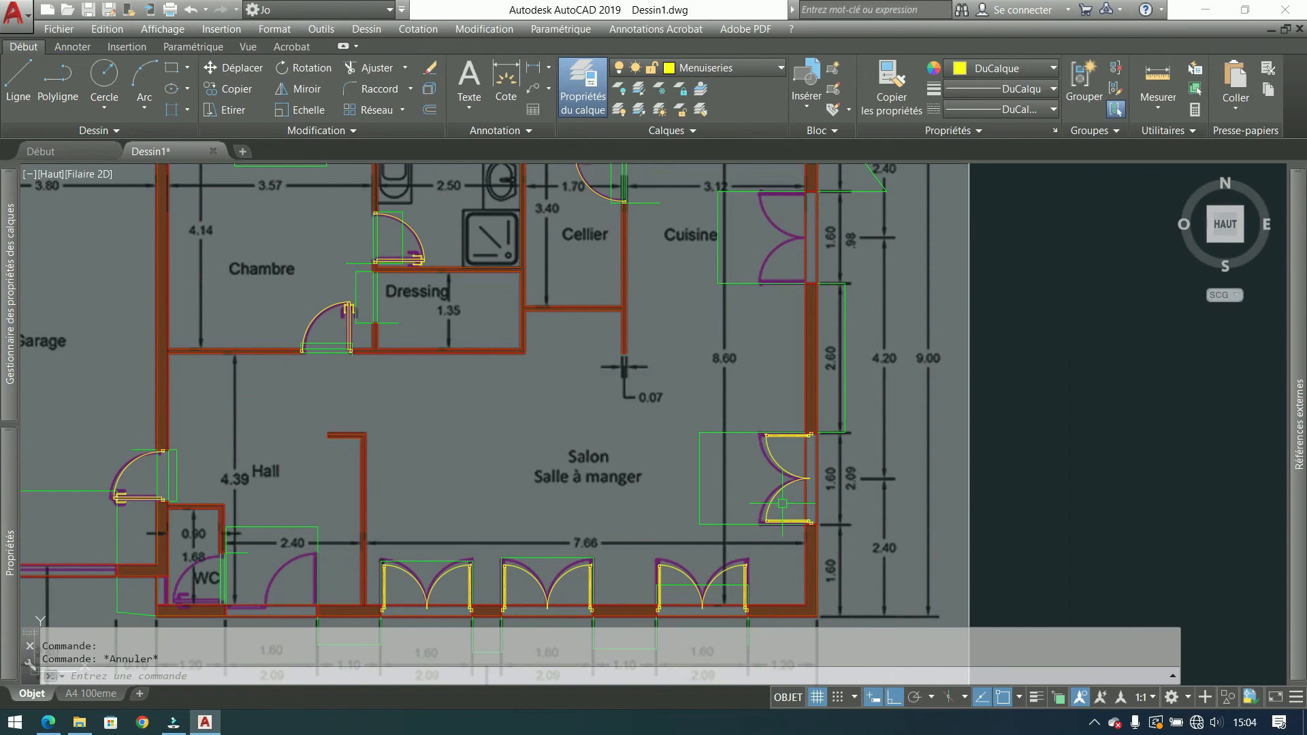
scroll(780, 505, down, 2)
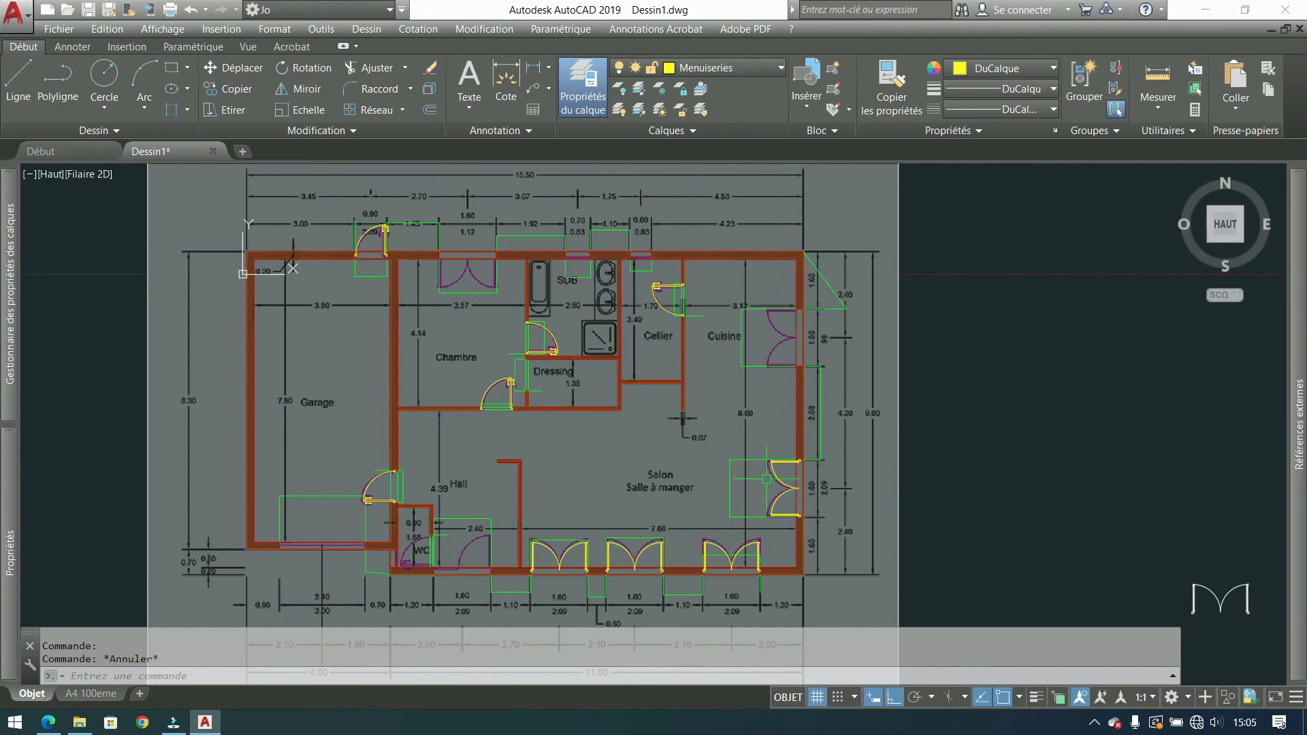
scroll(698, 230, up, 2)
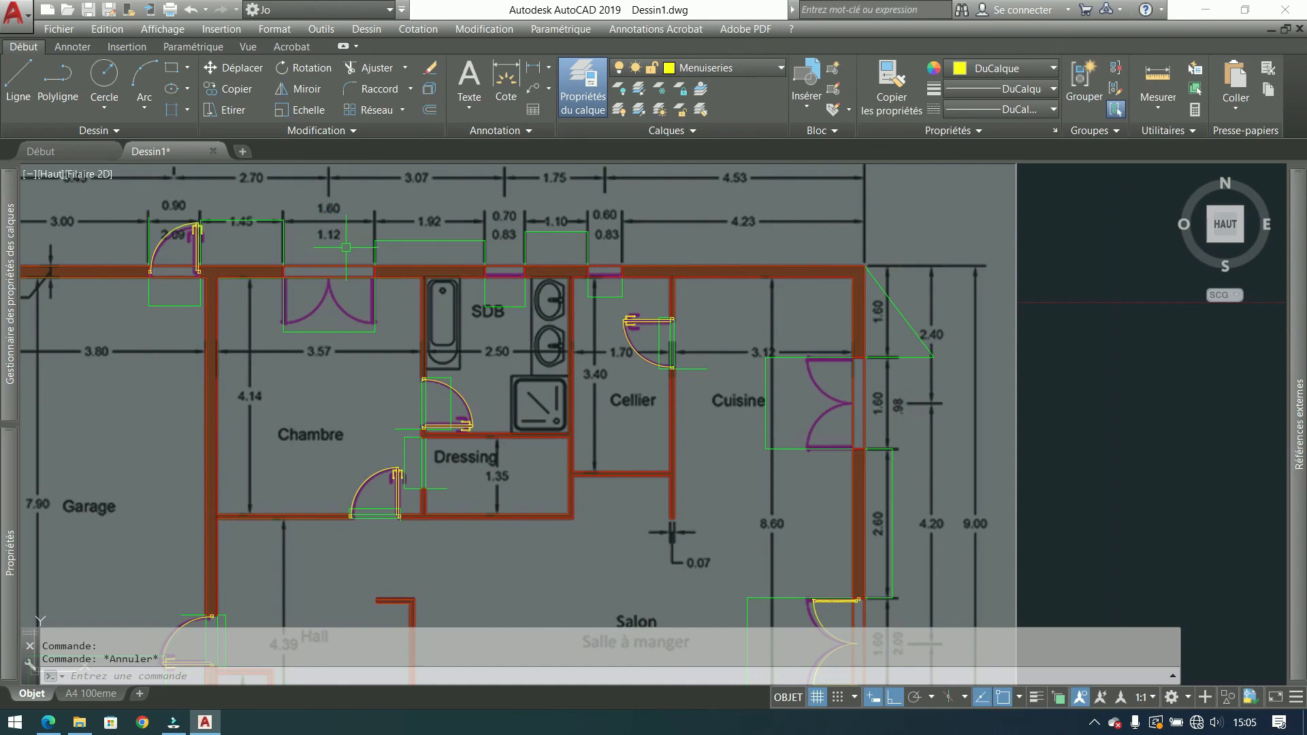
scroll(345, 247, down, 2)
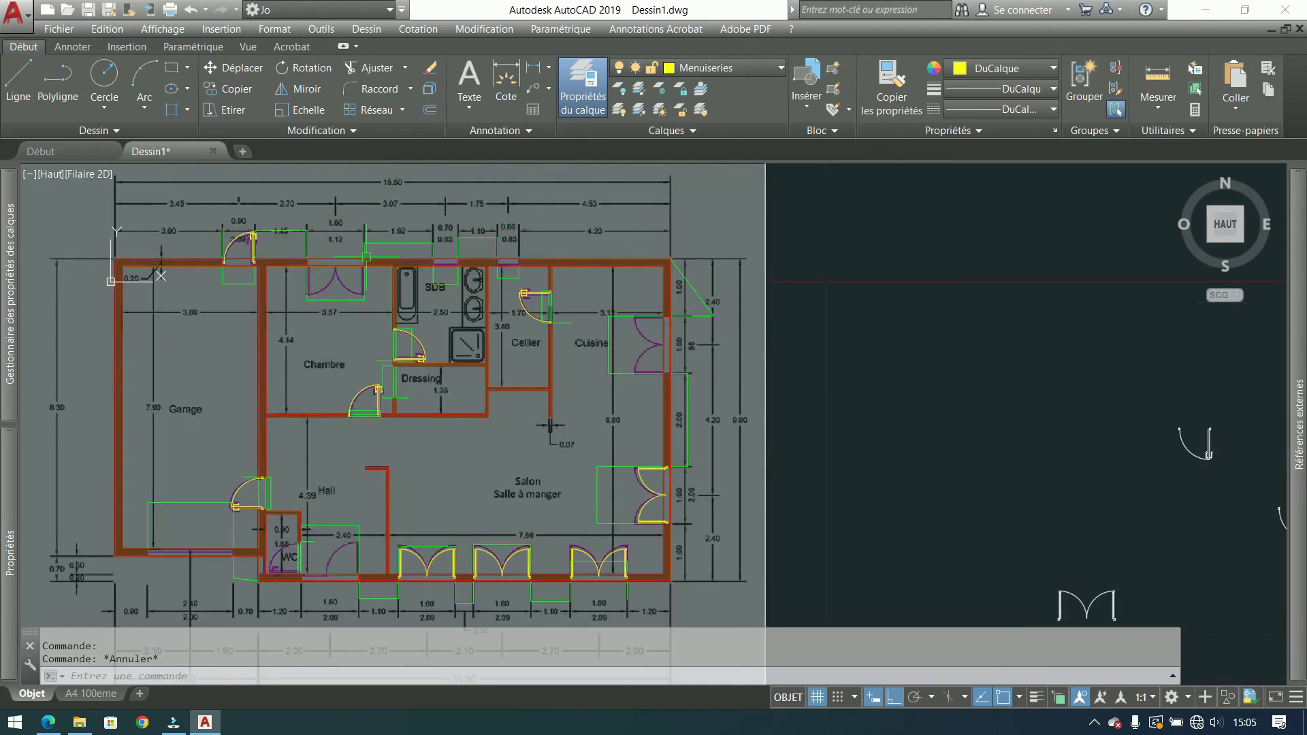
click(646, 485)
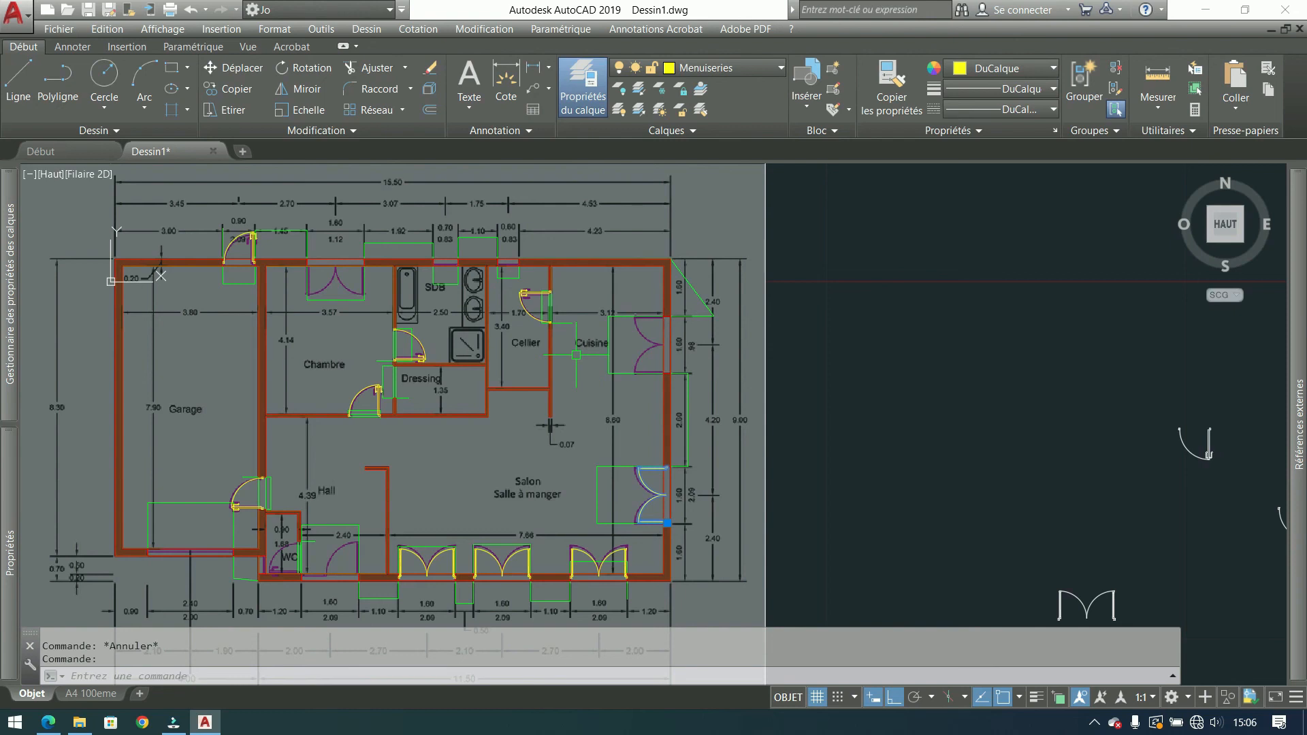
Step: Explode the spare double door block drawn outside the floor plan
middle_drag(1171, 462, 1044, 366)
key(Escape)
click(960, 516)
click(430, 89)
Step: Convert the exploded door geometry into a "Fenetre 1.6x98" block in metres, based on the left frame's outer edge
click(1034, 459)
click(896, 538)
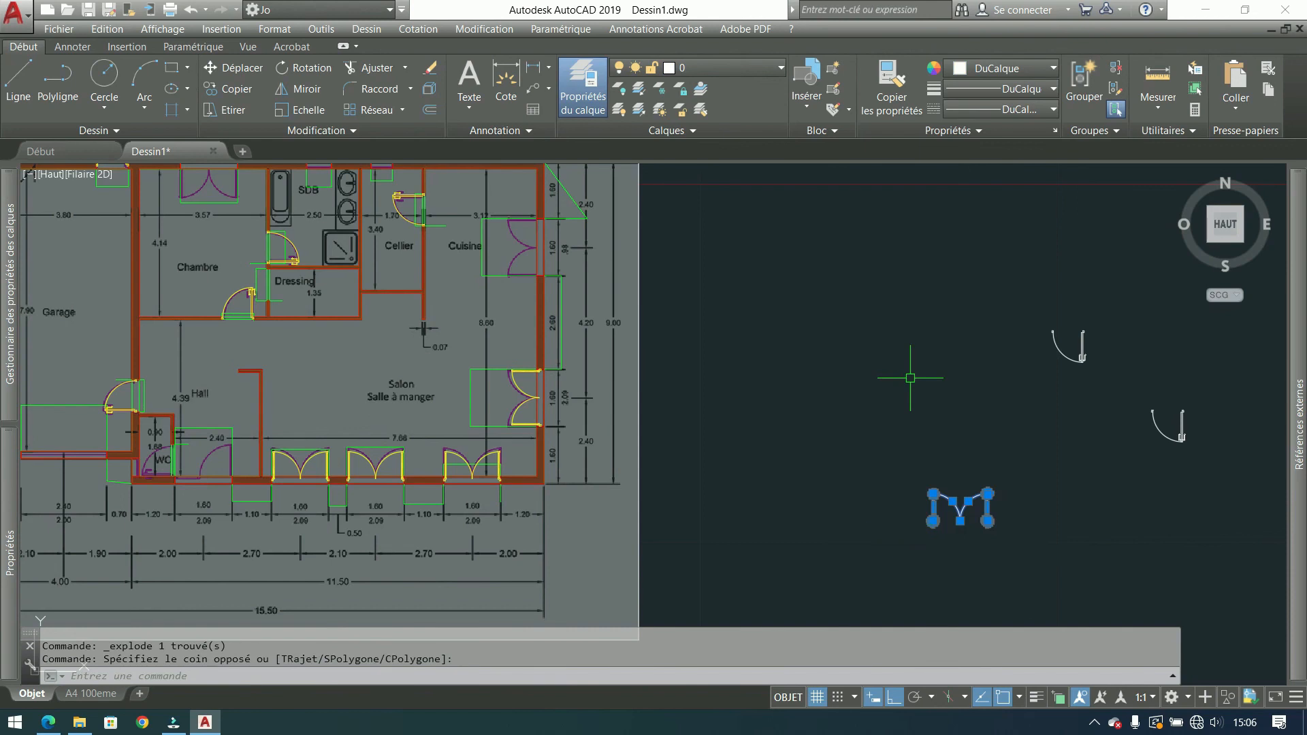
click(834, 70)
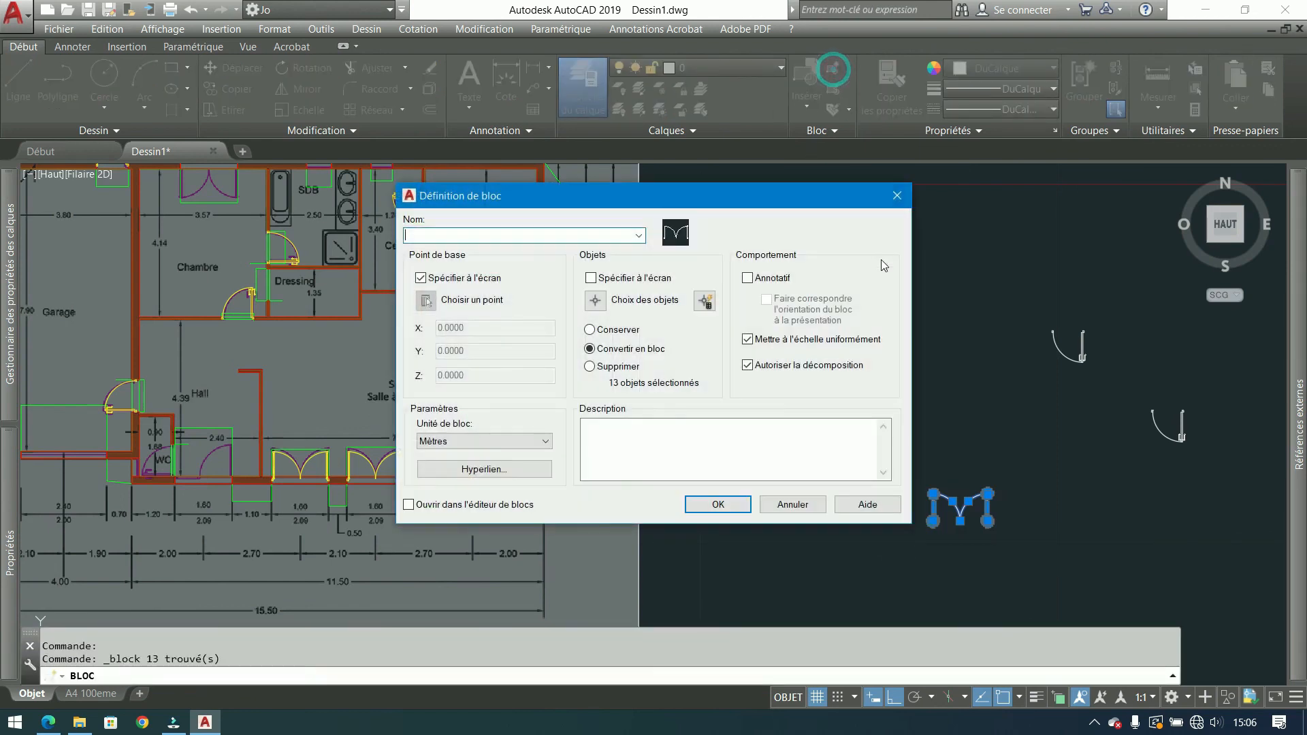
text(Fenetre 1.6x98)
click(718, 505)
scroll(949, 524, up, 5)
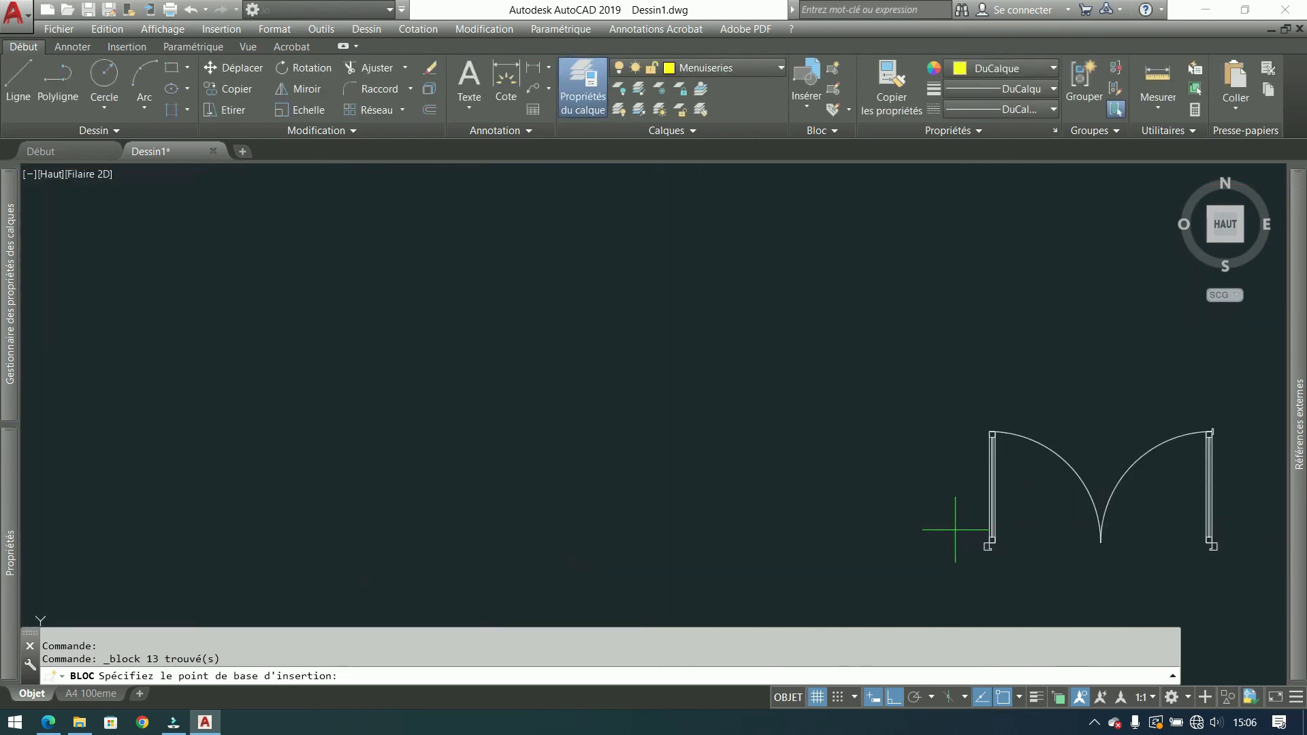
scroll(960, 534, up, 3)
click(973, 541)
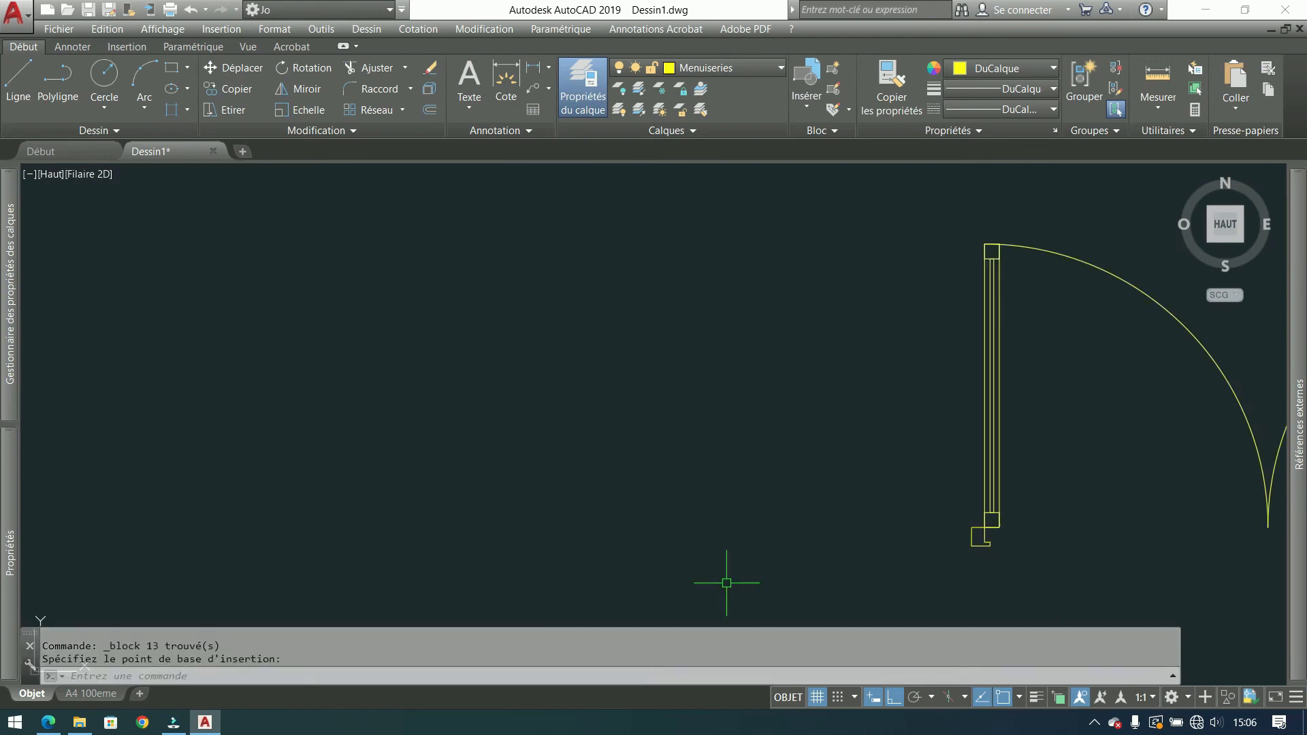
scroll(704, 554, down, 5)
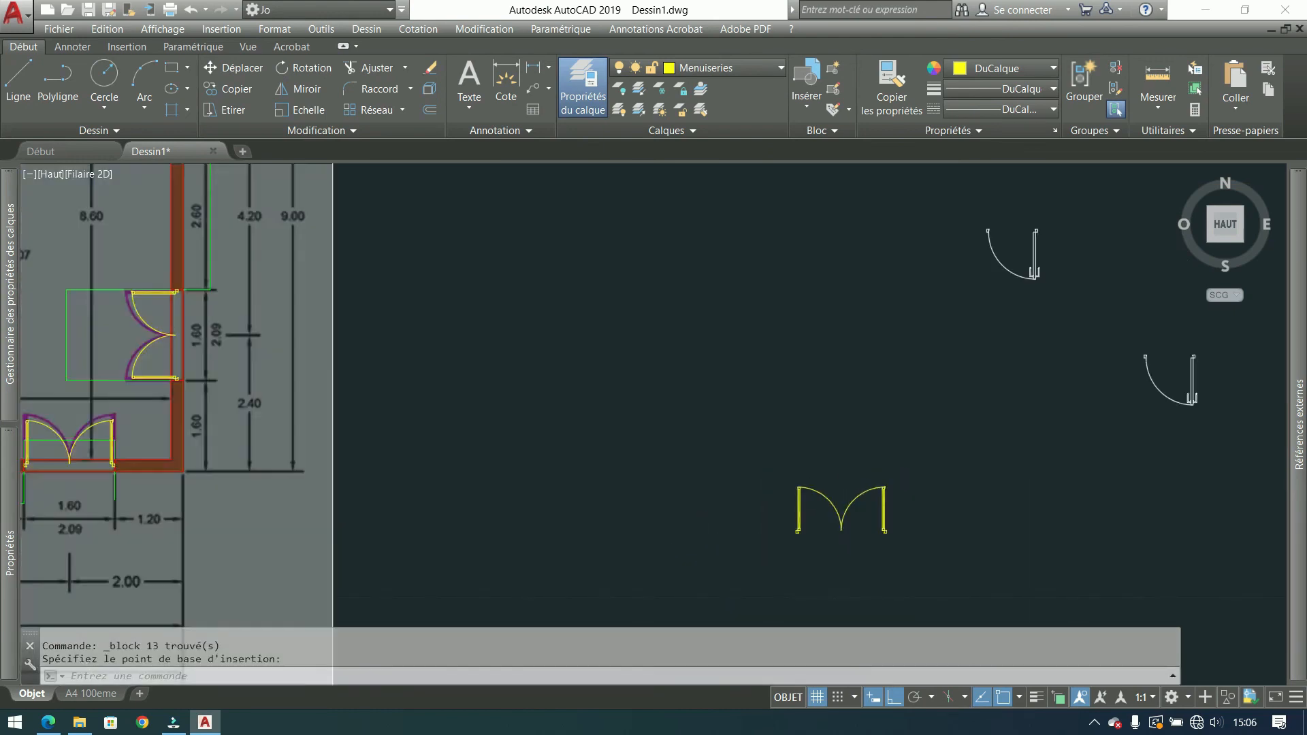
scroll(840, 511, down, 4)
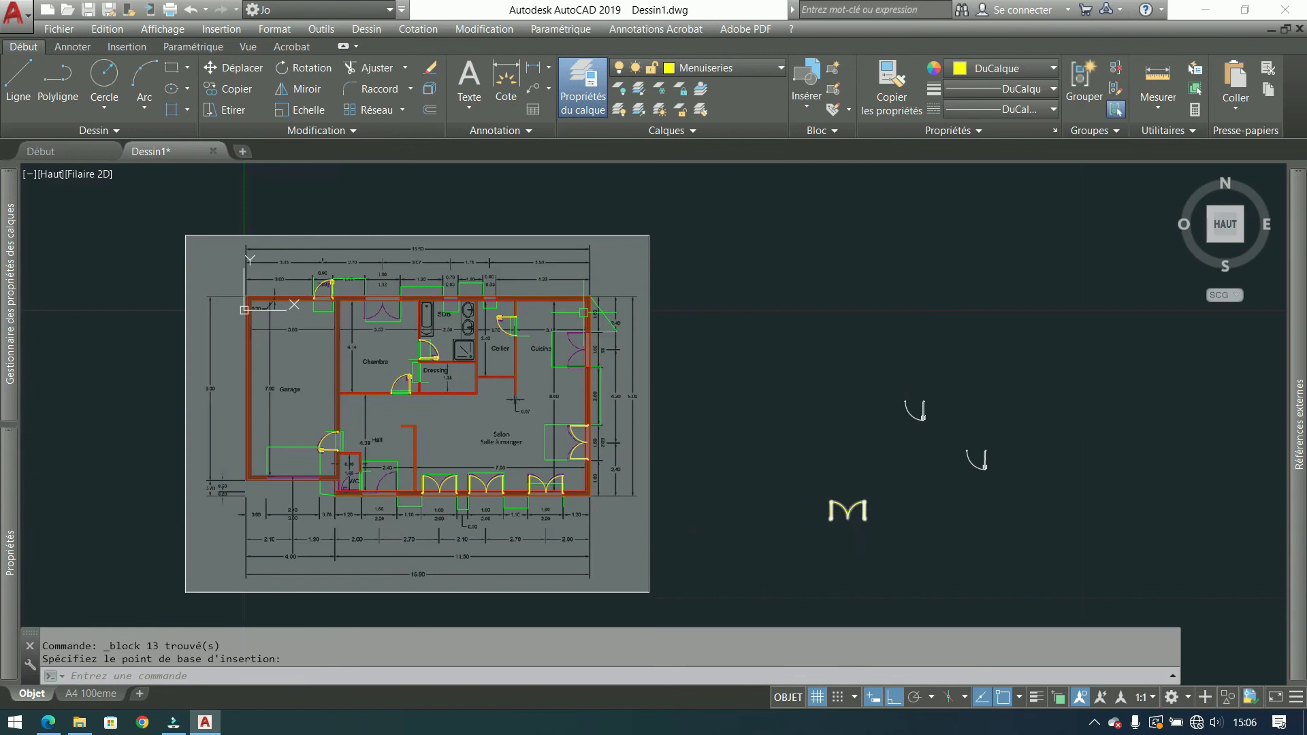
click(825, 519)
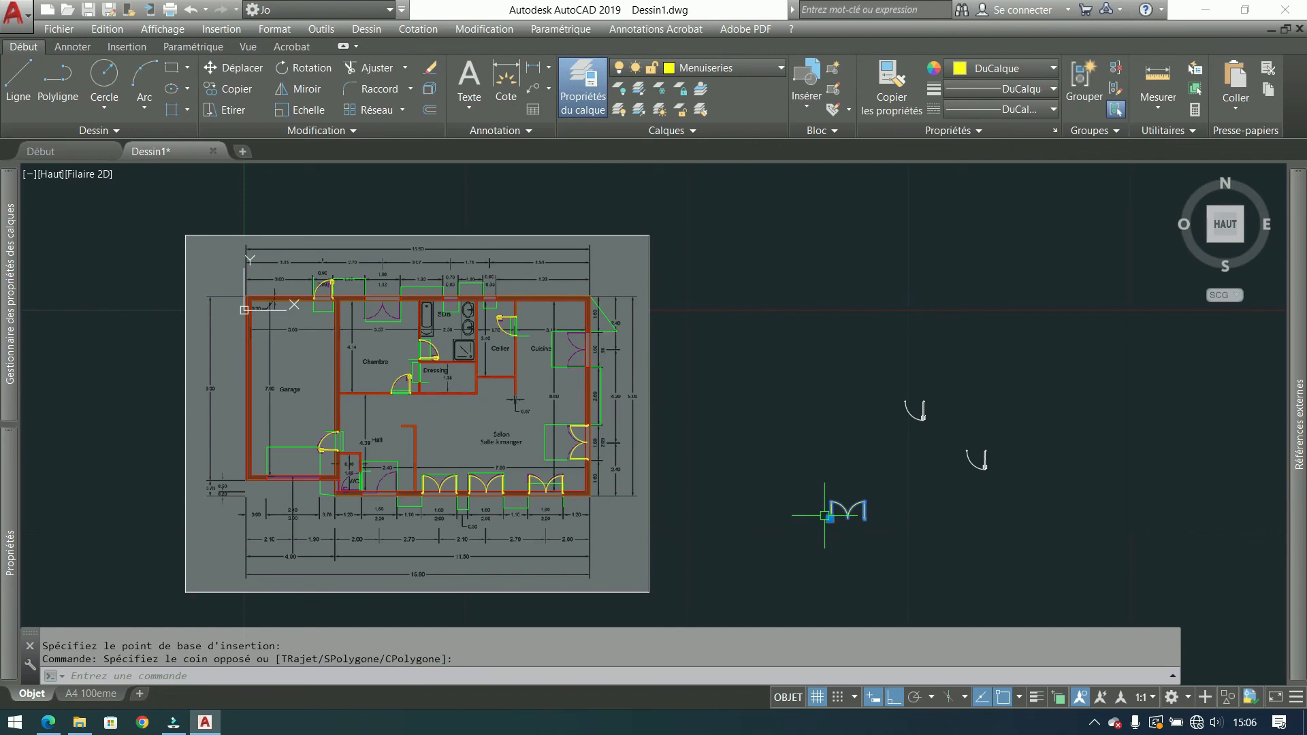
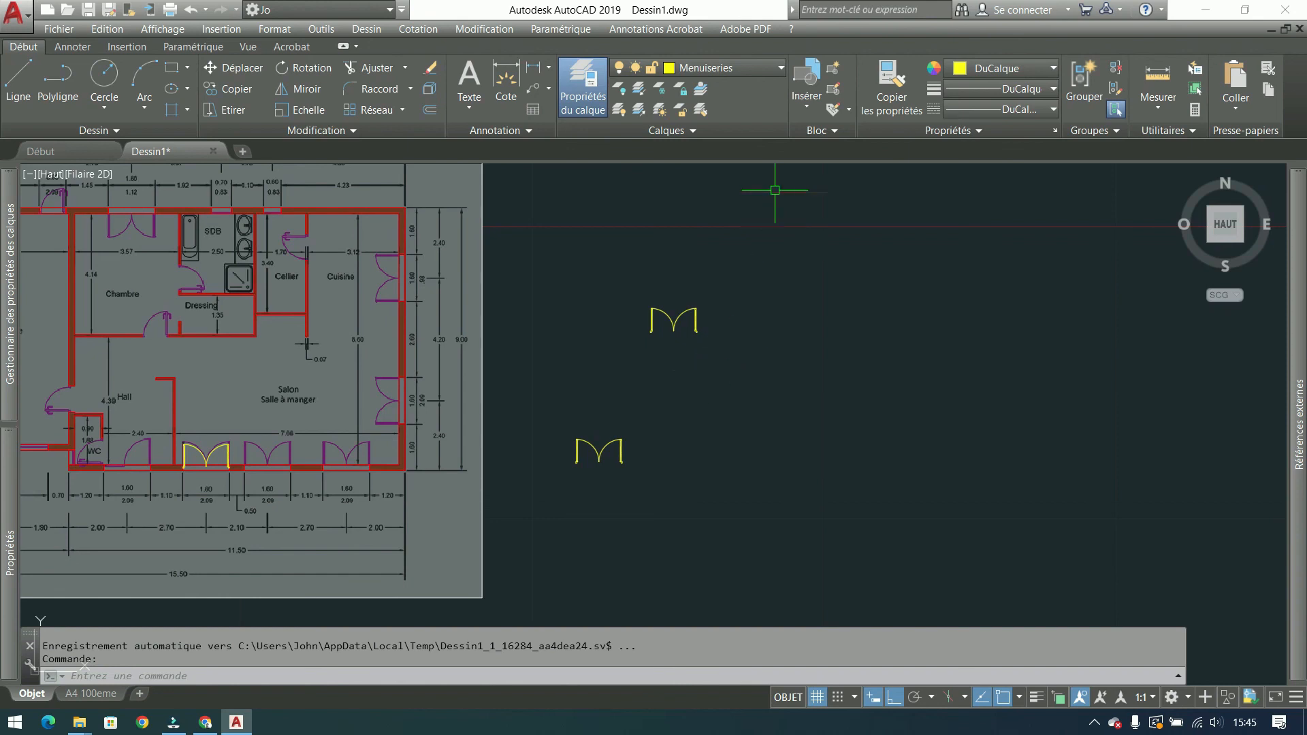
Step: Look through the blocks stored in the drawing that are available for insertion
click(807, 107)
scroll(778, 231, up, 3)
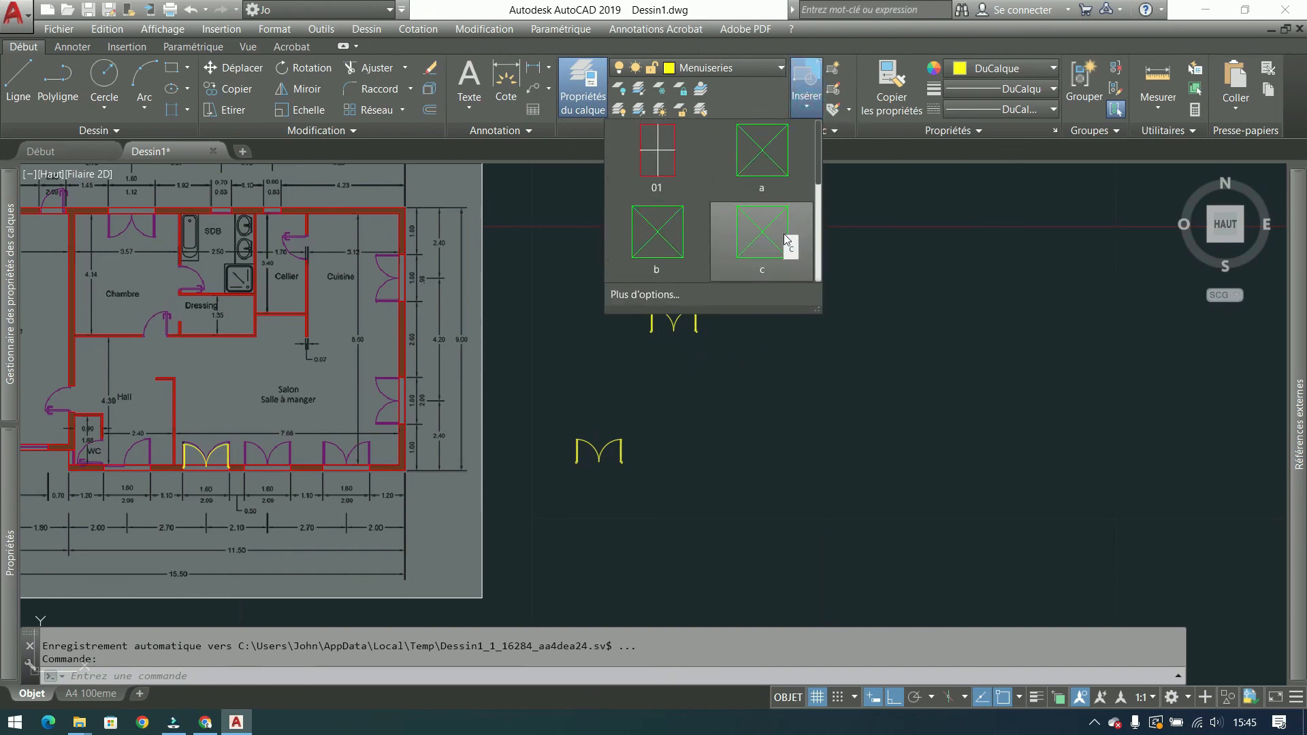
key(Escape)
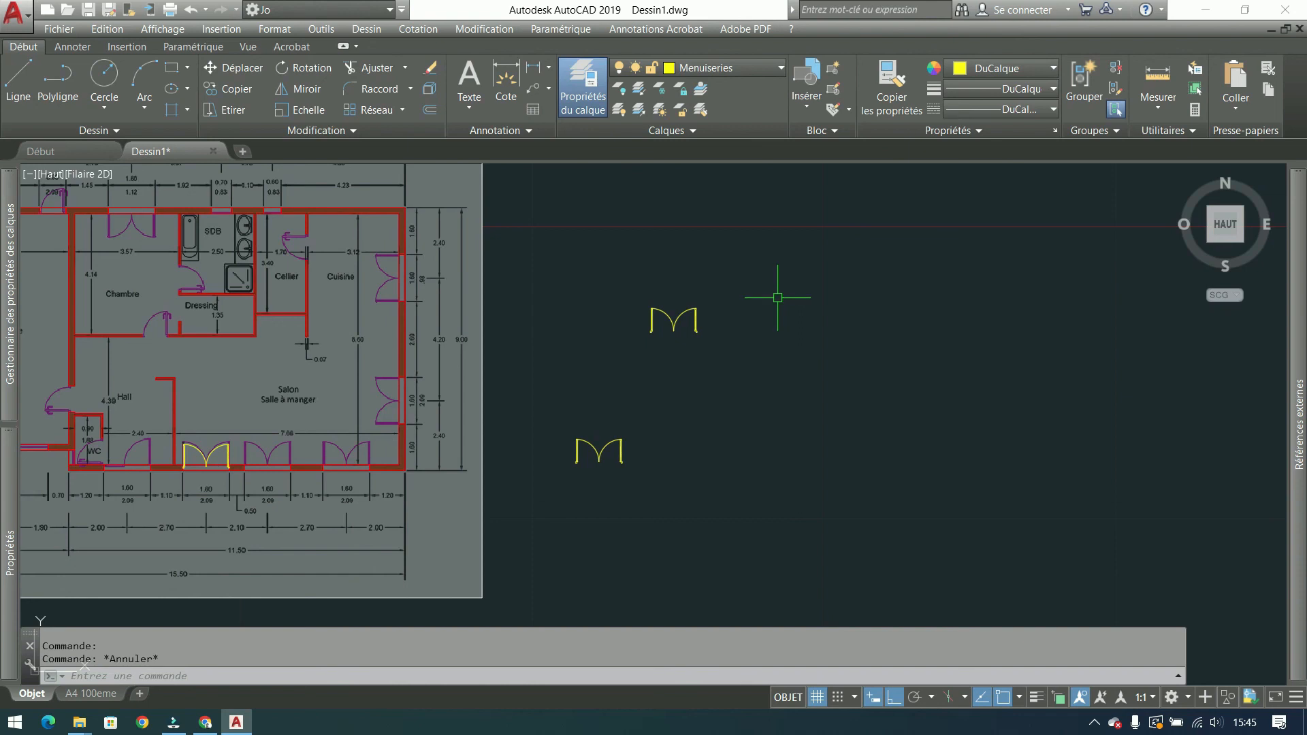
click(807, 112)
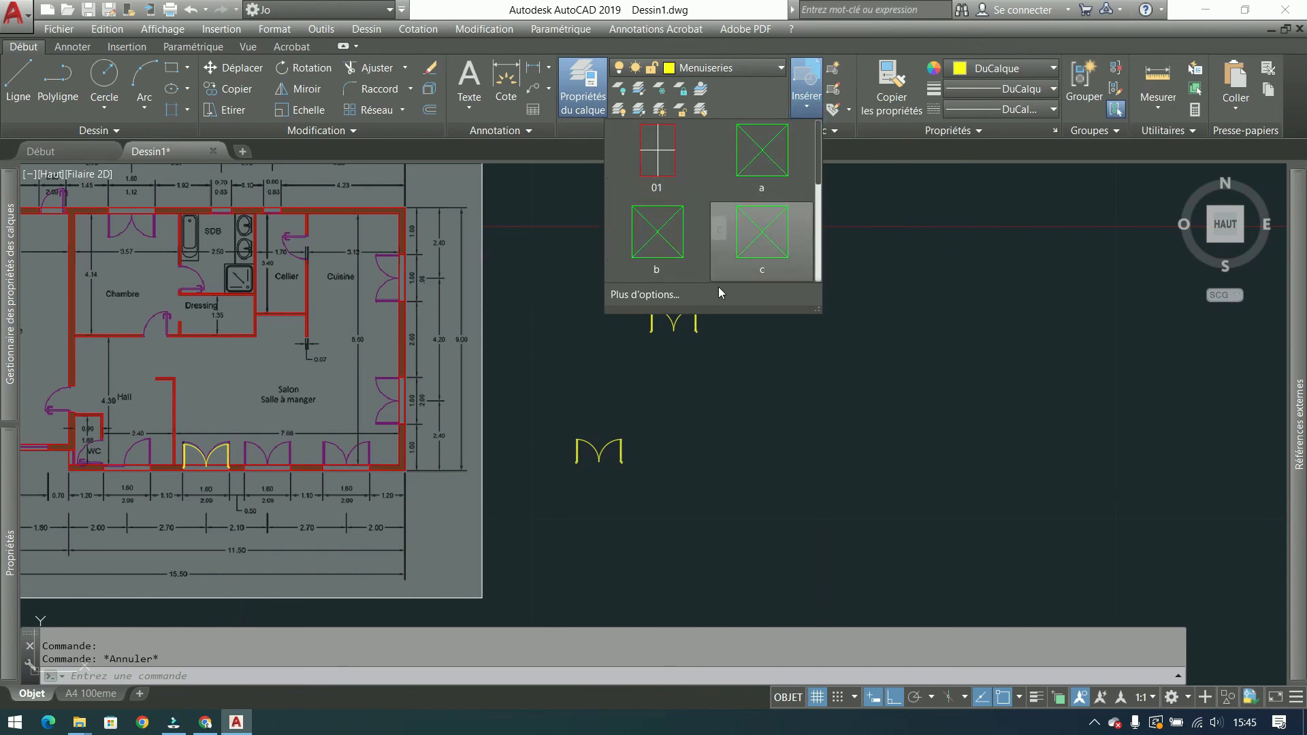
click(784, 410)
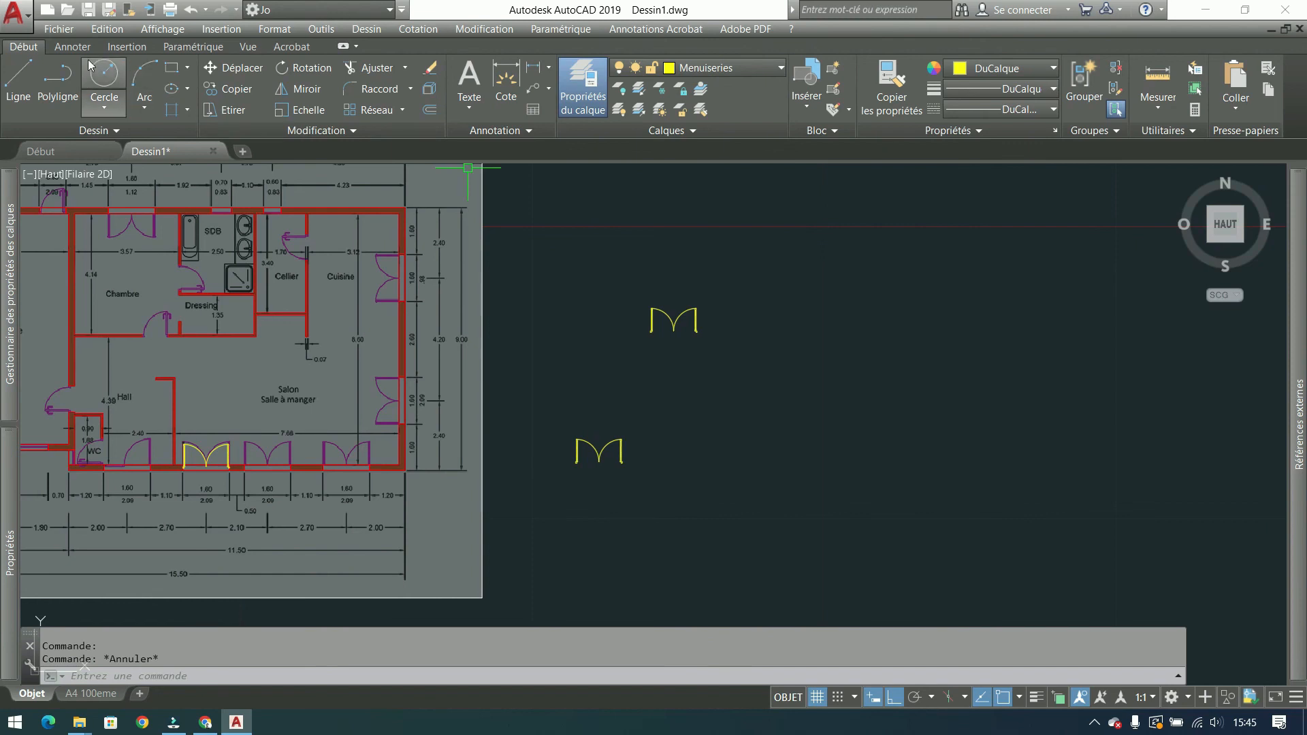
Step: Purge all unused named elements from the drawing, confirming the removal of every item at once
click(59, 29)
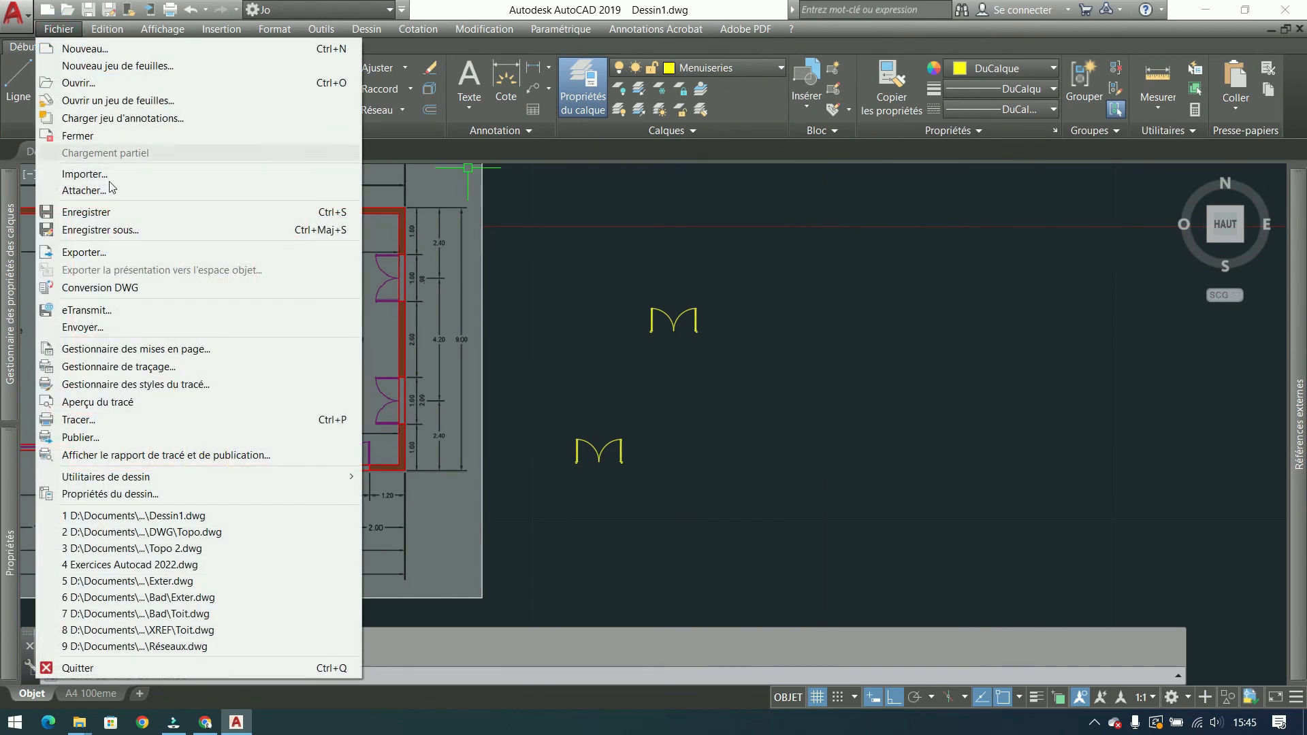
click(101, 477)
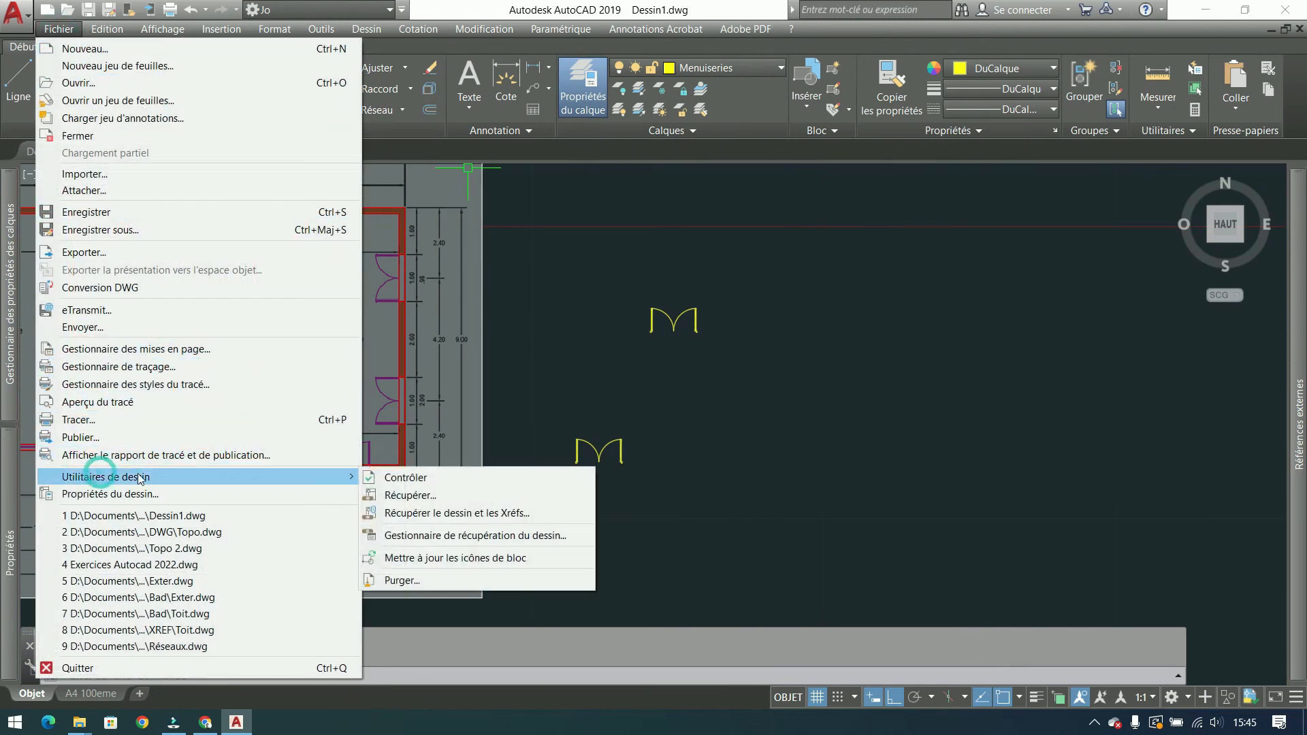
click(289, 475)
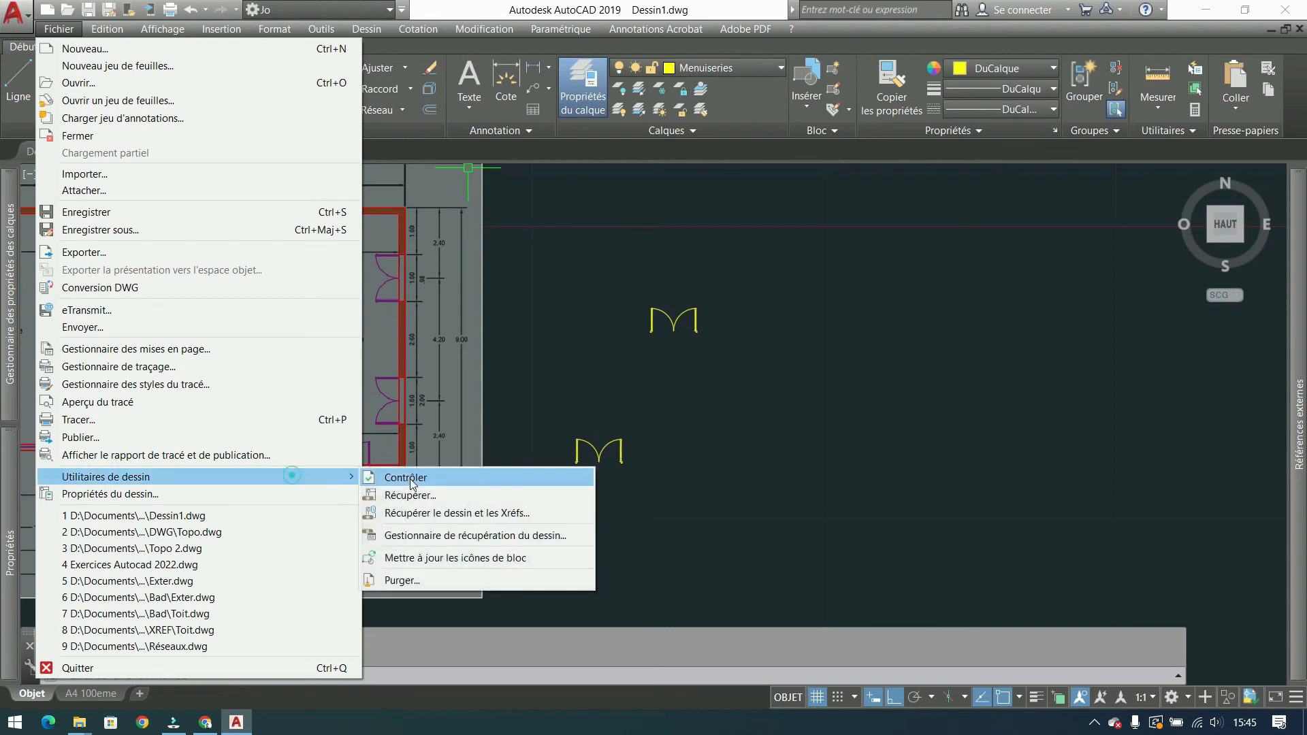
click(429, 580)
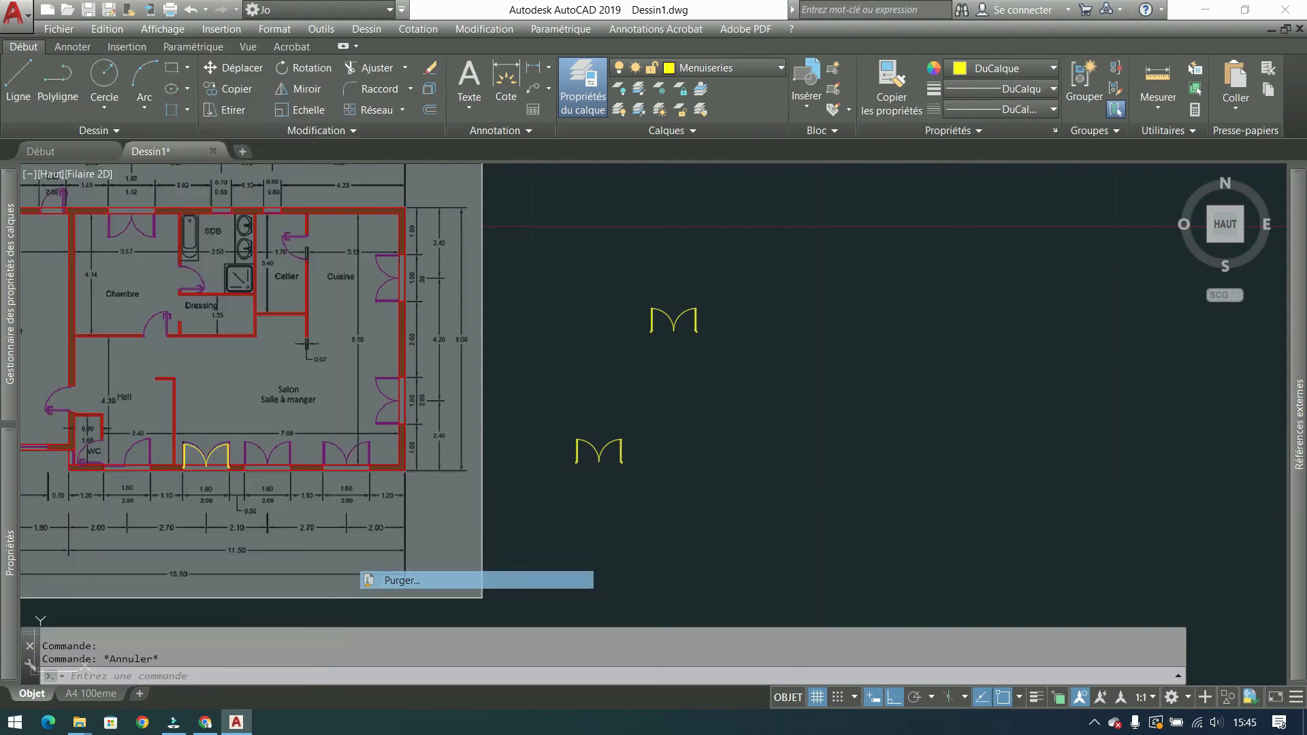
scroll(616, 248, down, 1)
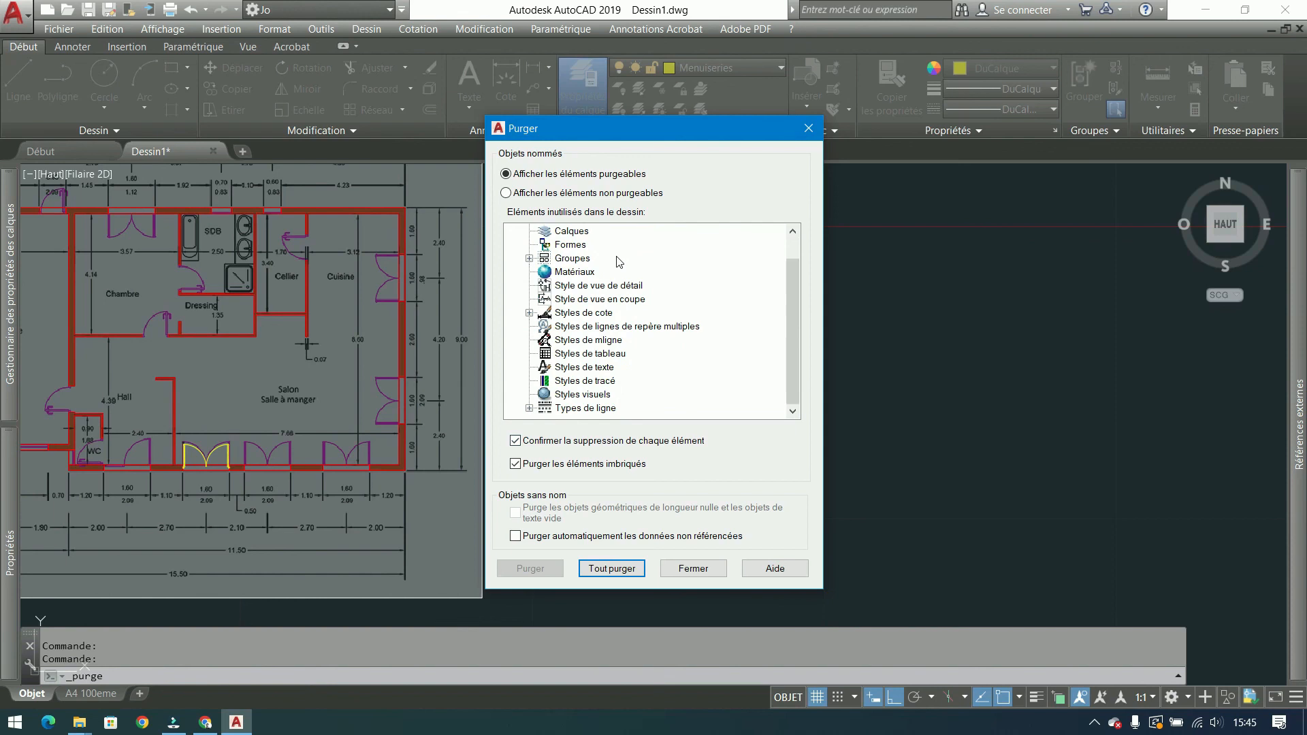
scroll(616, 259, up, 1)
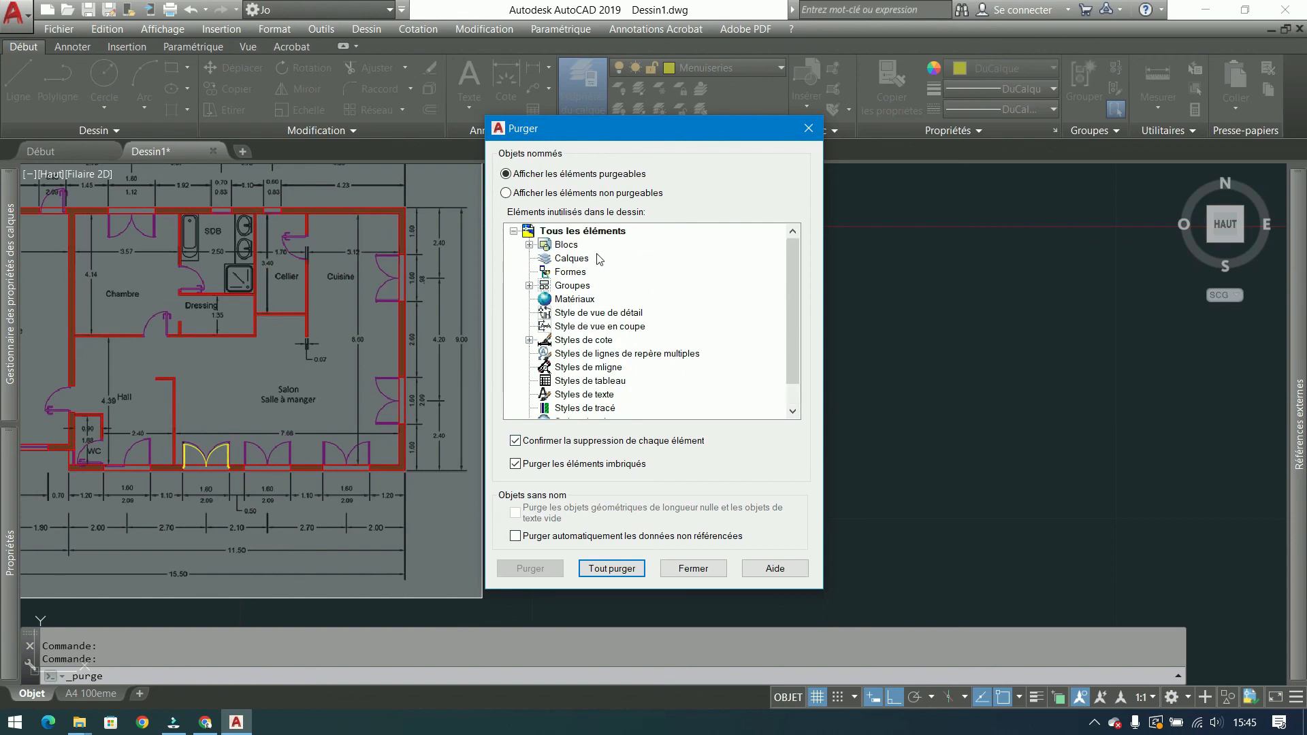
click(589, 569)
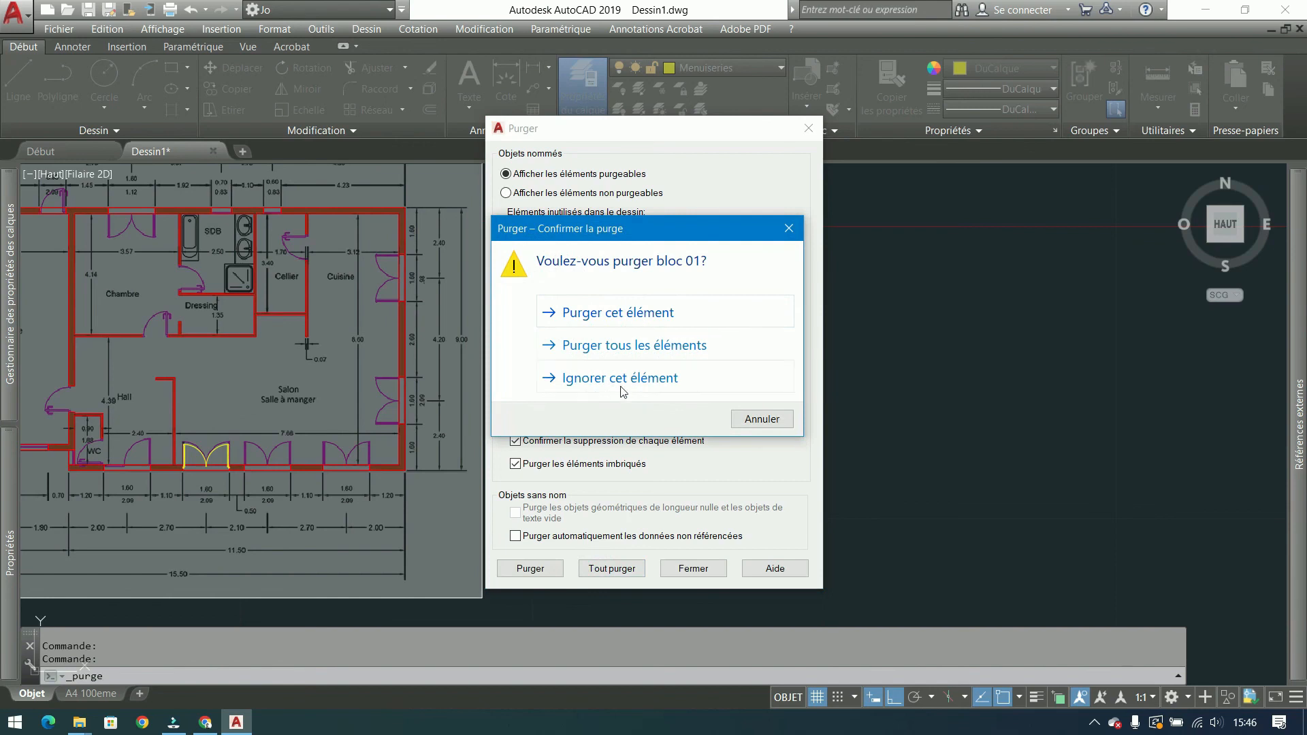
click(636, 350)
click(684, 569)
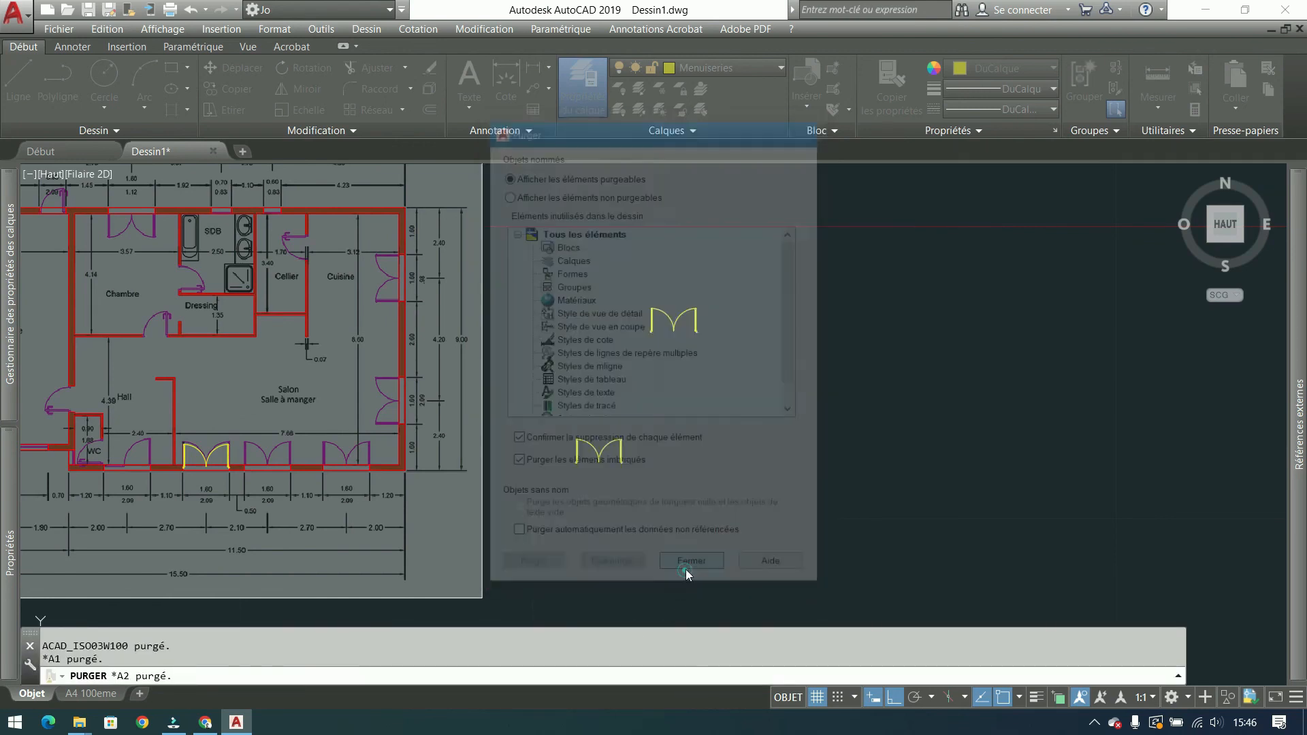
Step: Check which blocks are still available for insertion in the purged drawing
click(806, 116)
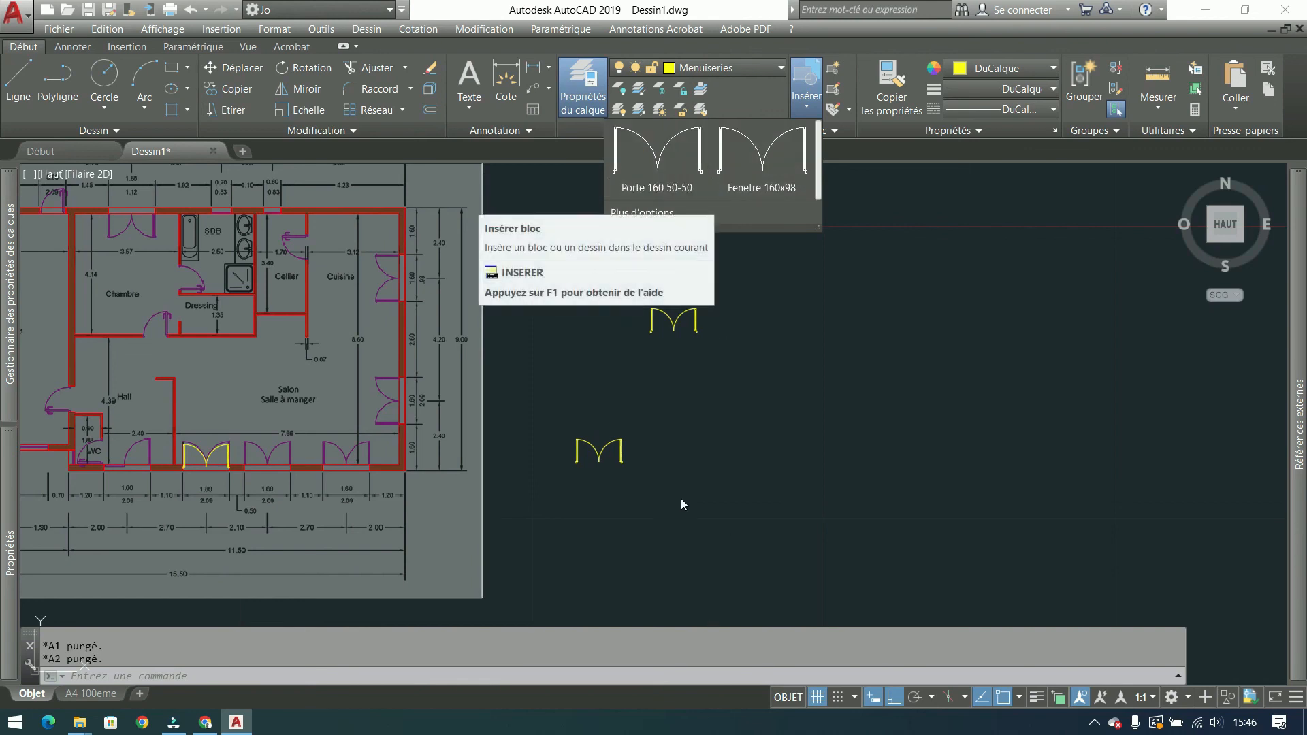
key(Escape)
middle_drag(640, 476, 833, 463)
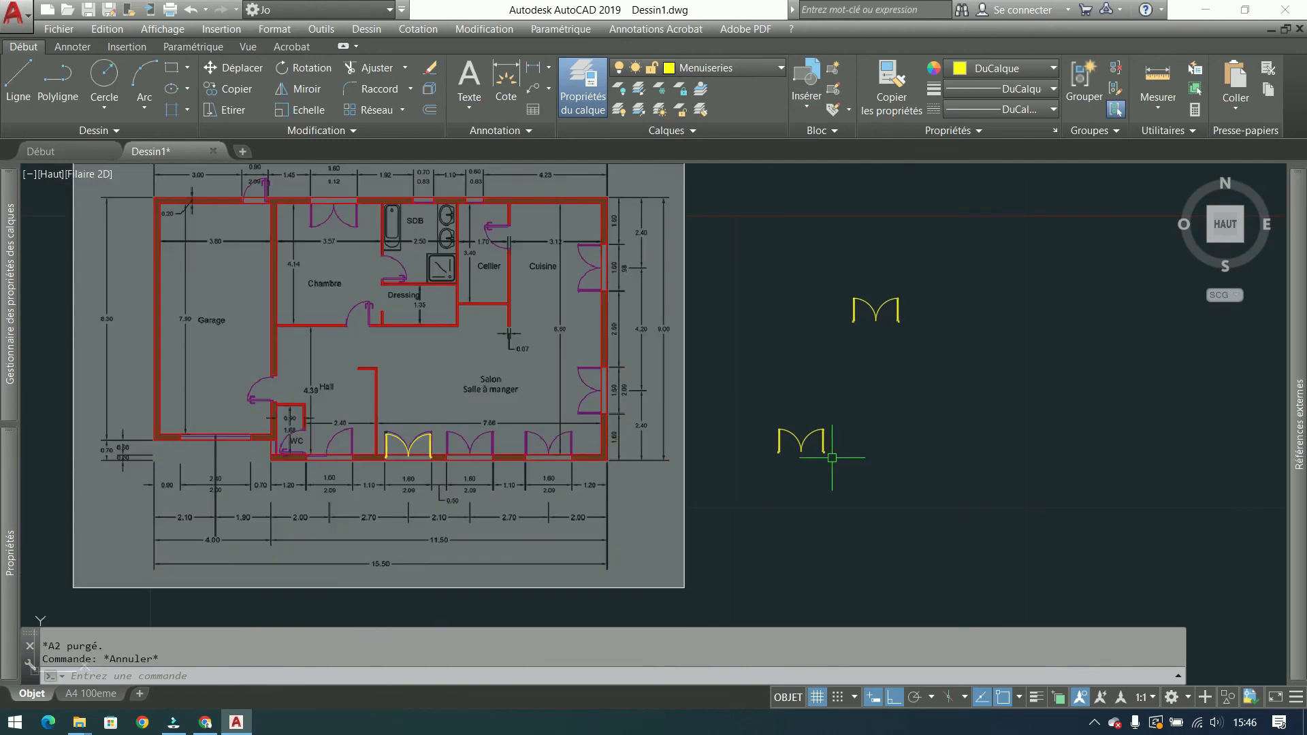